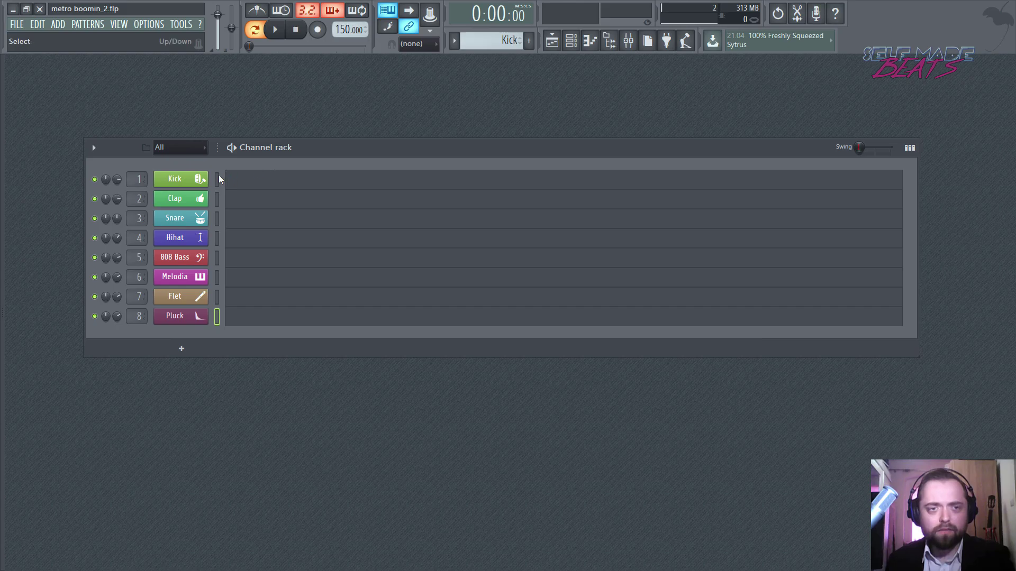
# Select the Kick channel and audition its sound with a few repeated notes
pyautogui.click(217, 179)
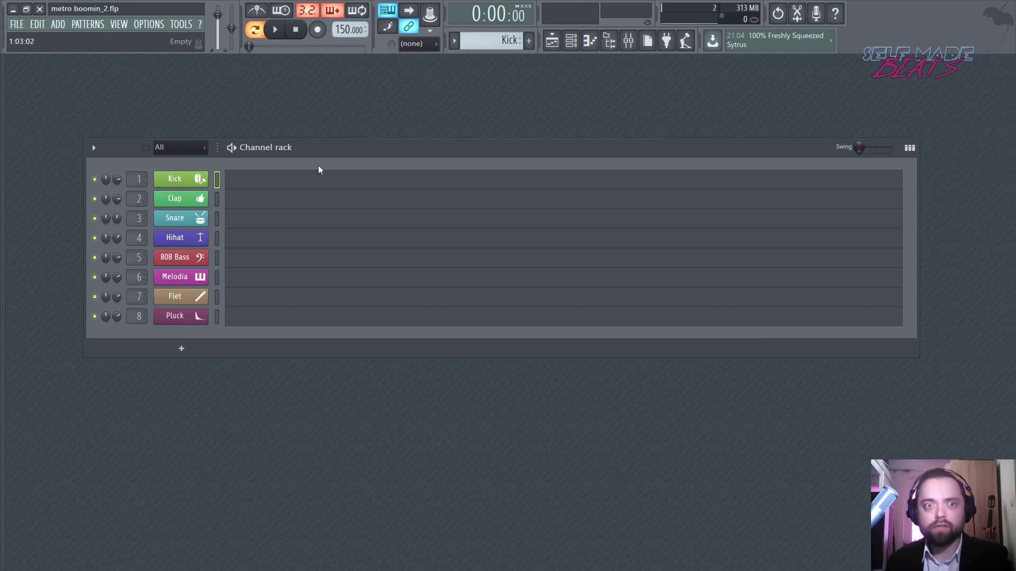
pyautogui.press('z')
pyautogui.press('z')
pyautogui.press('z')
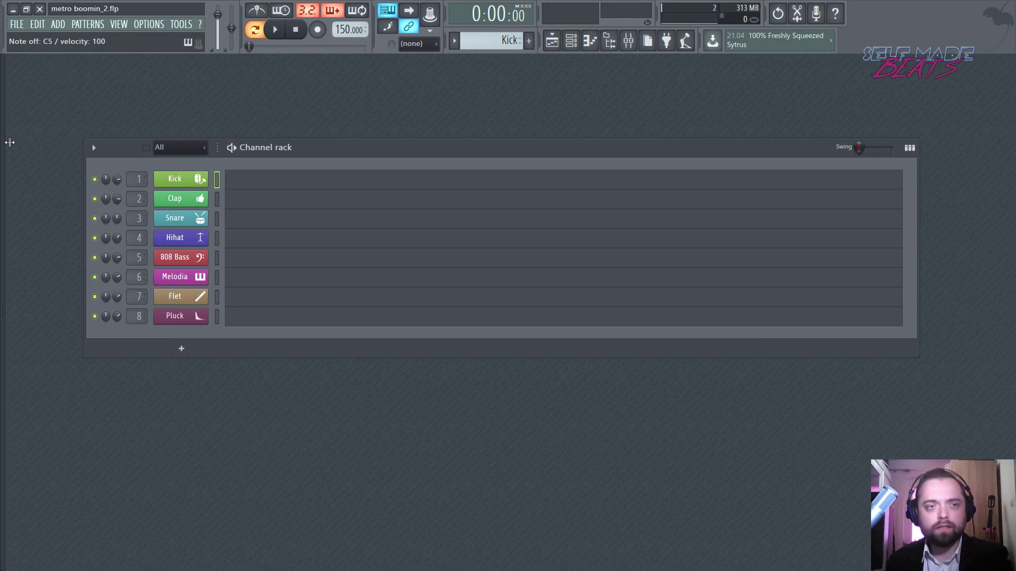
# Reveal the sample browser and preview the Kick Zenit sample in the Kicks folder
pyautogui.moveTo(10, 142); pyautogui.dragTo(73, 148)
pyautogui.click(63, 205)
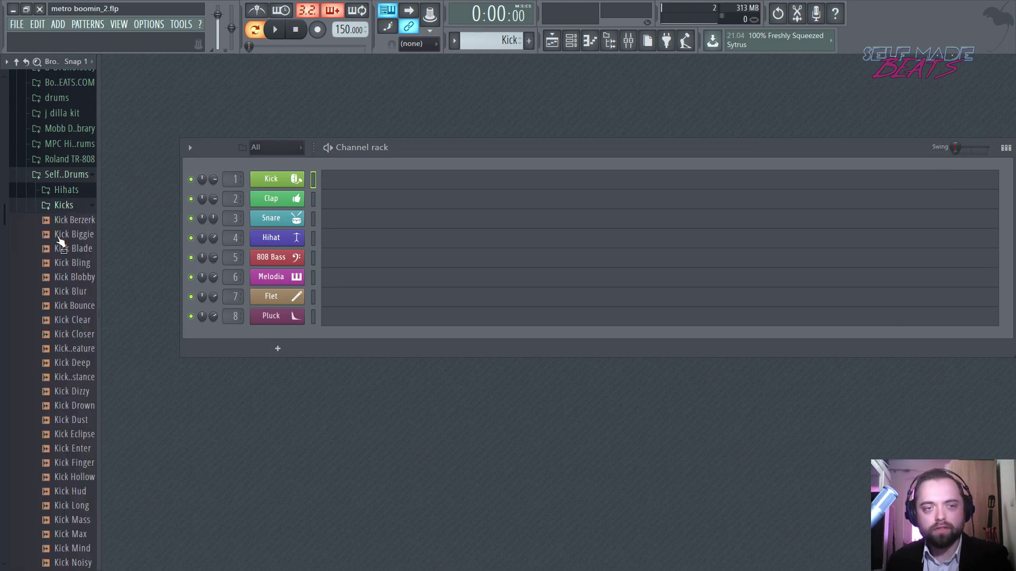
pyautogui.scroll(-10, 73, 256)
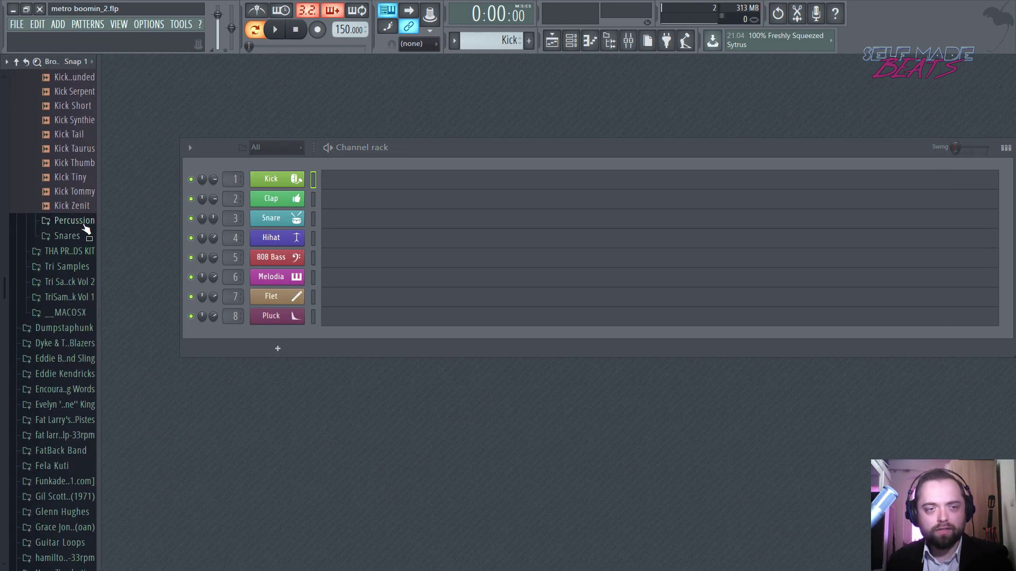
pyautogui.click(79, 206)
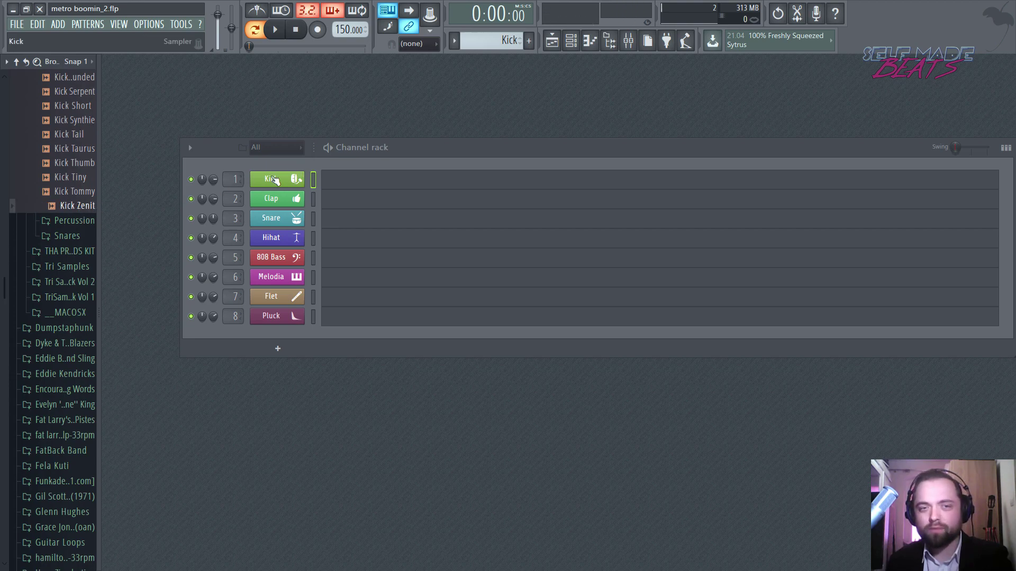
# Check the Clap channel's sample settings and close its window
pyautogui.scroll(15, 58, 201)
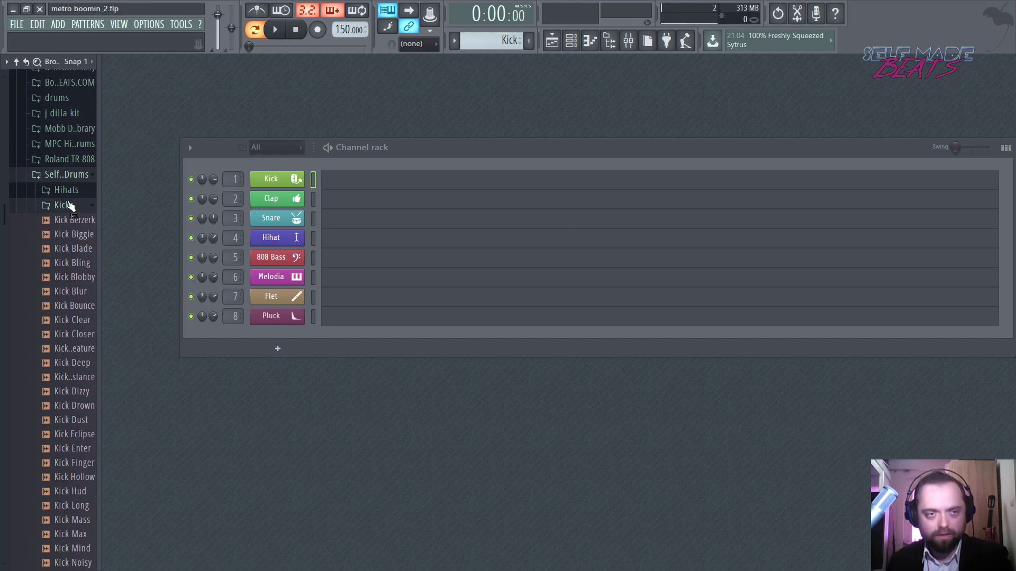
pyautogui.click(290, 206)
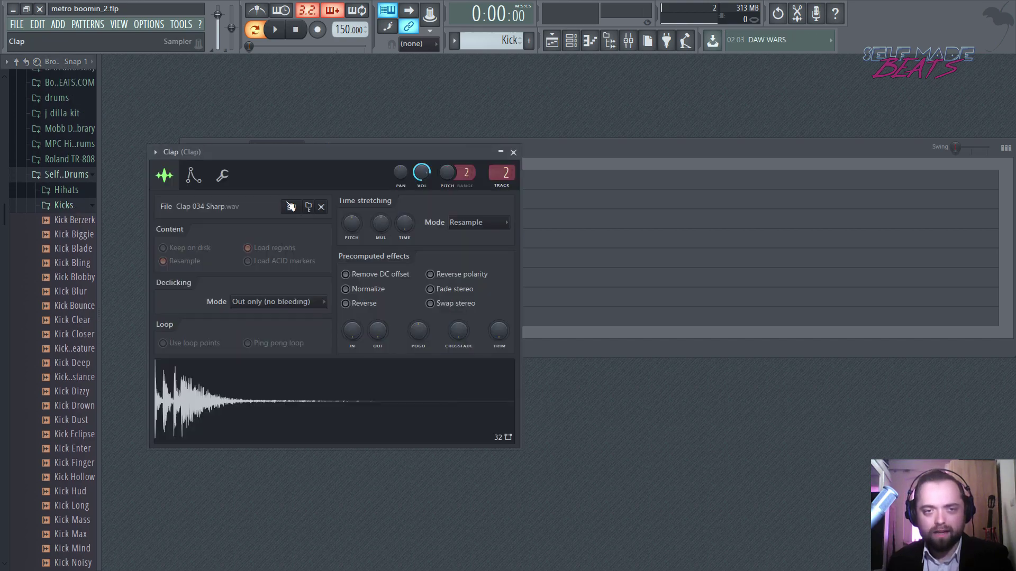
pyautogui.click(514, 152)
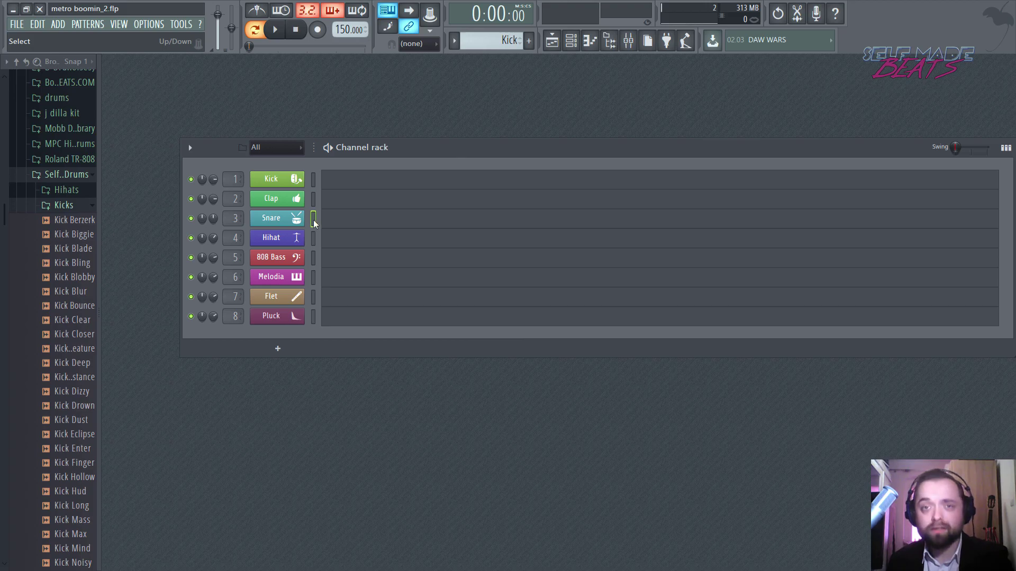
# Audition the Snare channel and preview the Snare TR sample in the Snares folder, collapsing the folder when done
pyautogui.press('z')
pyautogui.click(73, 205)
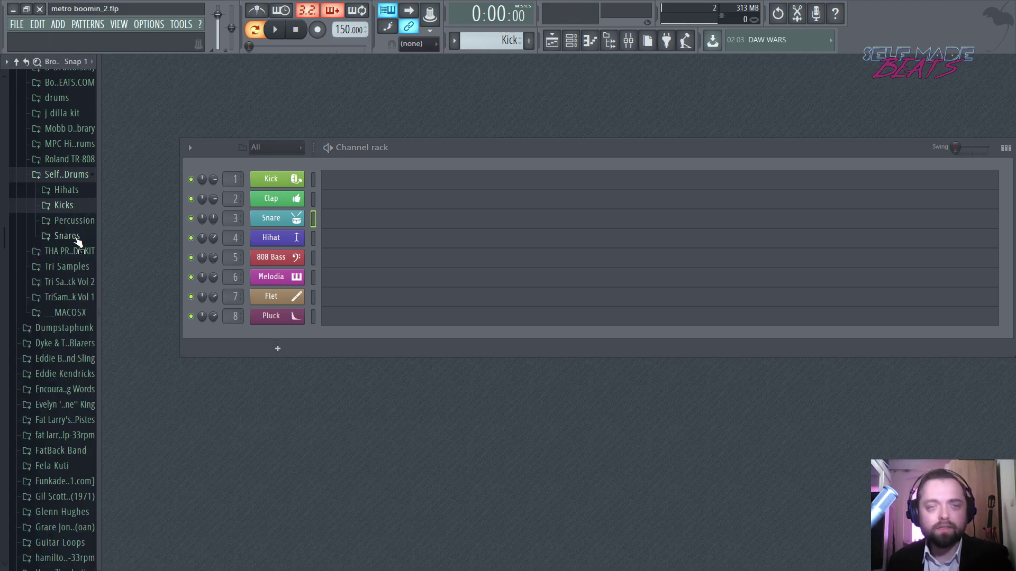
pyautogui.click(76, 242)
pyautogui.scroll(-10, 67, 295)
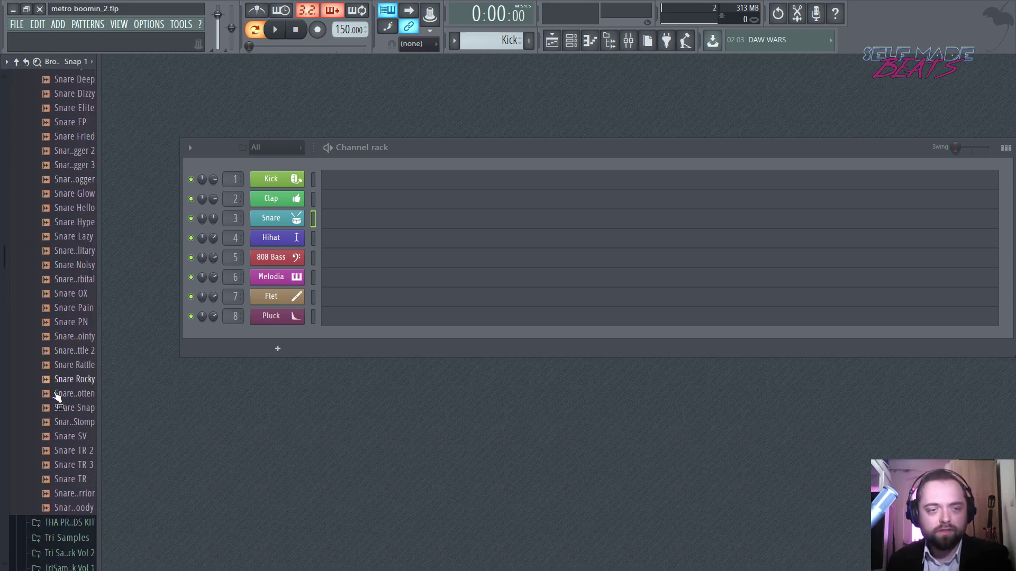
pyautogui.click(79, 479)
pyautogui.scroll(8, 79, 465)
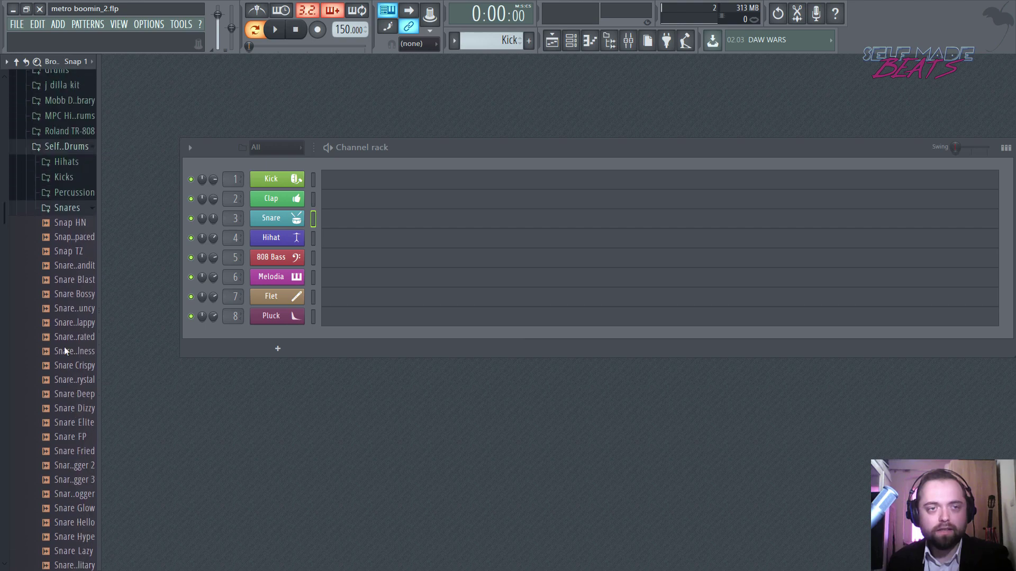
pyautogui.click(79, 239)
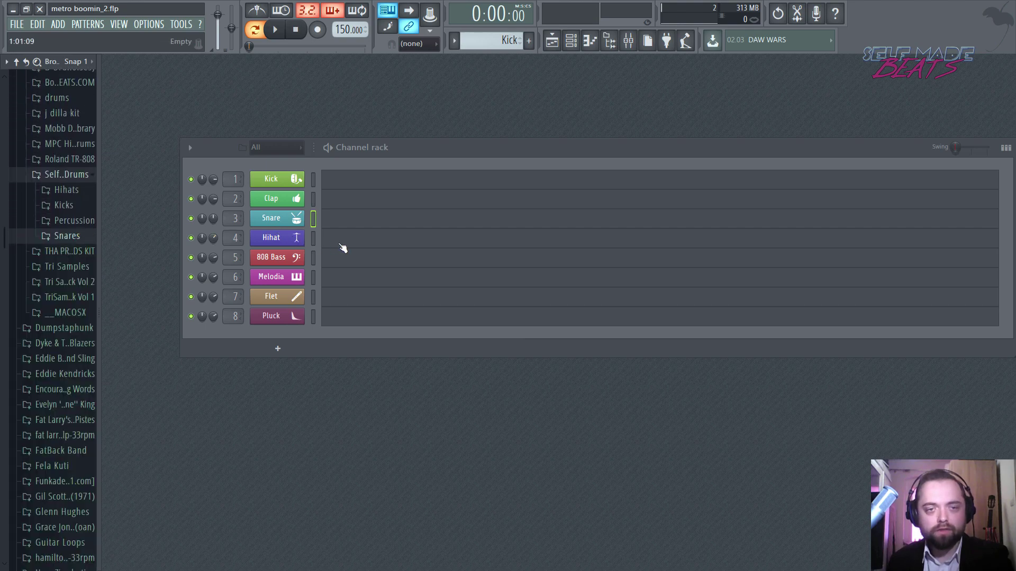
# Select the Hihat channel and preview the Hihat Br sample in the Hihats folder, collapsing the drum kit folder when done
pyautogui.click(313, 239)
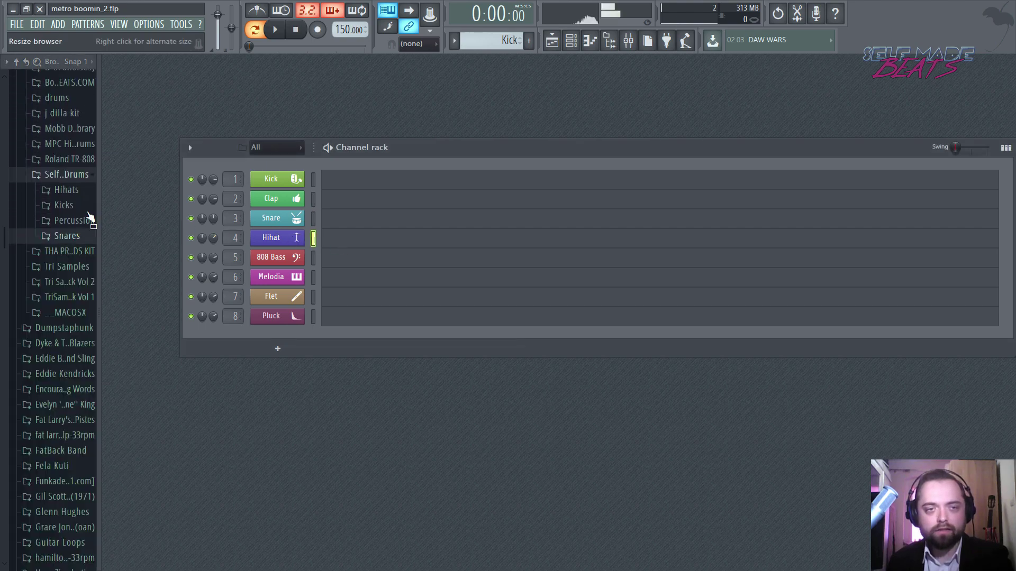
pyautogui.click(67, 192)
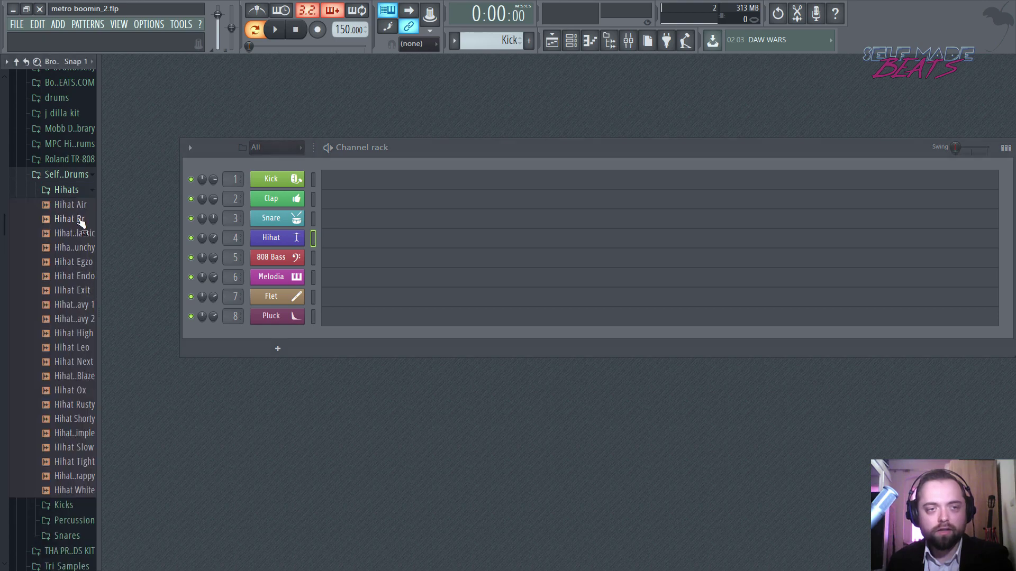
pyautogui.click(76, 219)
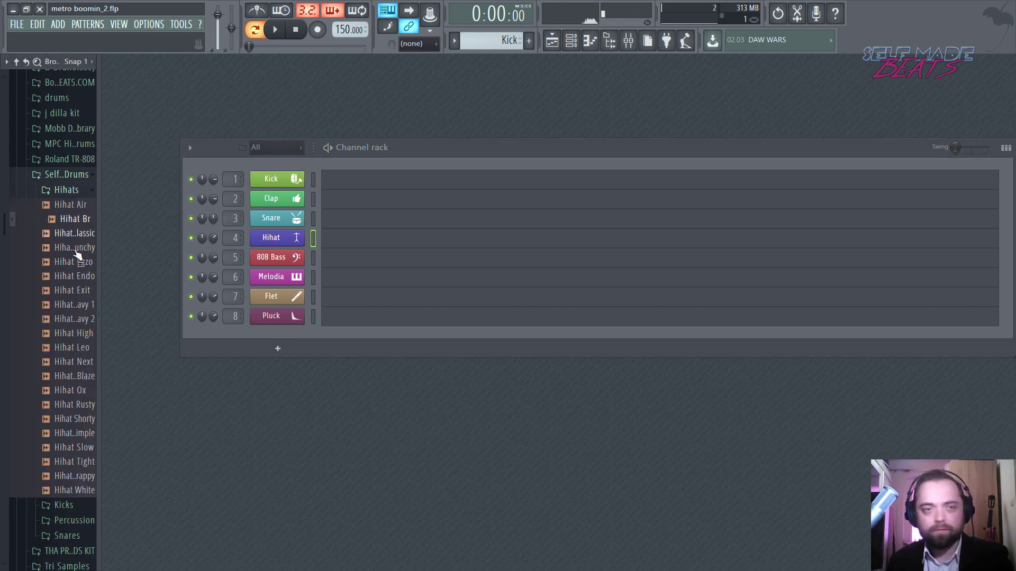
pyautogui.click(73, 176)
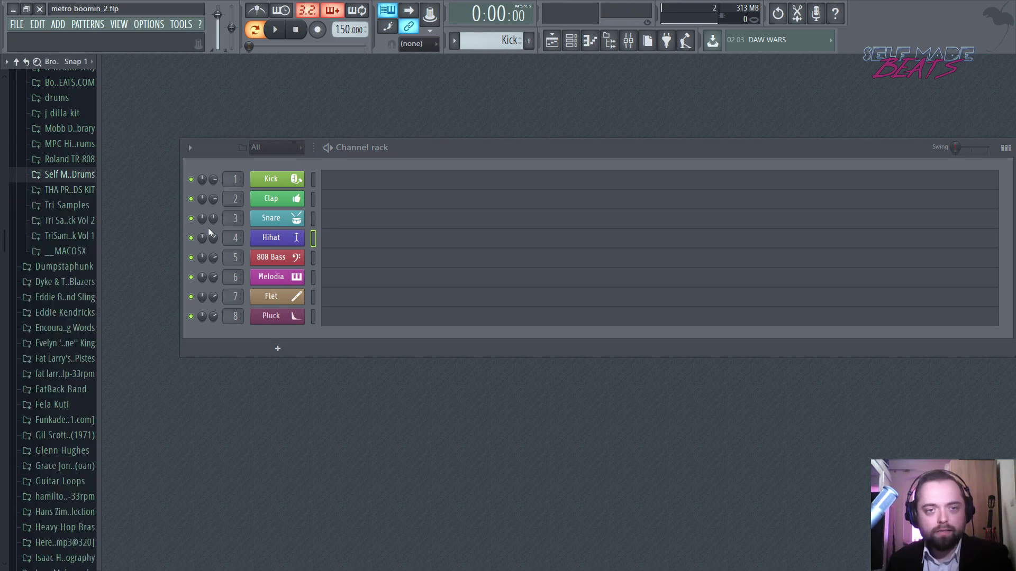
# Audition the 808 Bass, Melodia, Flet and Pluck channels, checking the Flet channel's instrument window along the way
pyautogui.click(313, 258)
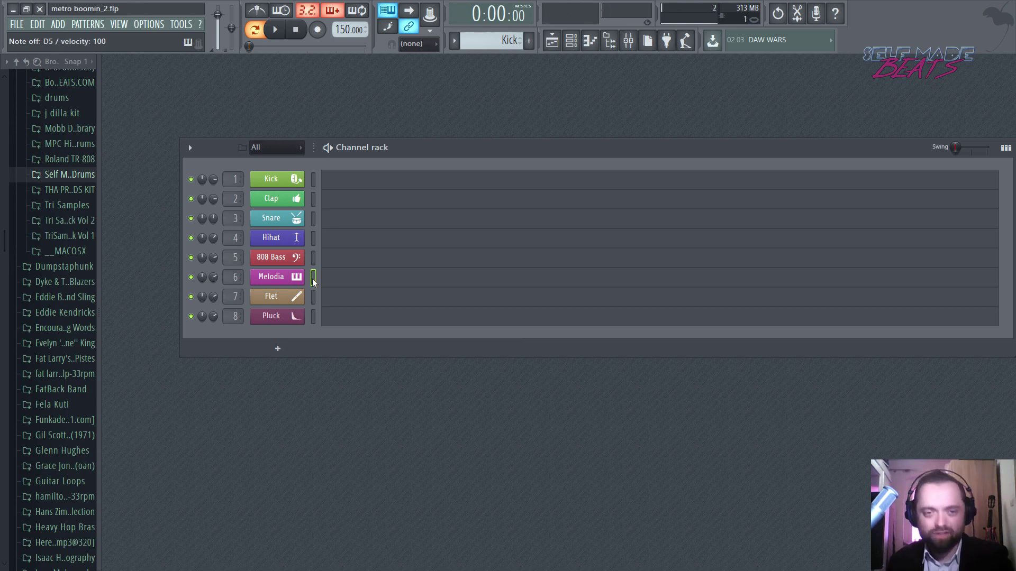
pyautogui.click(300, 296)
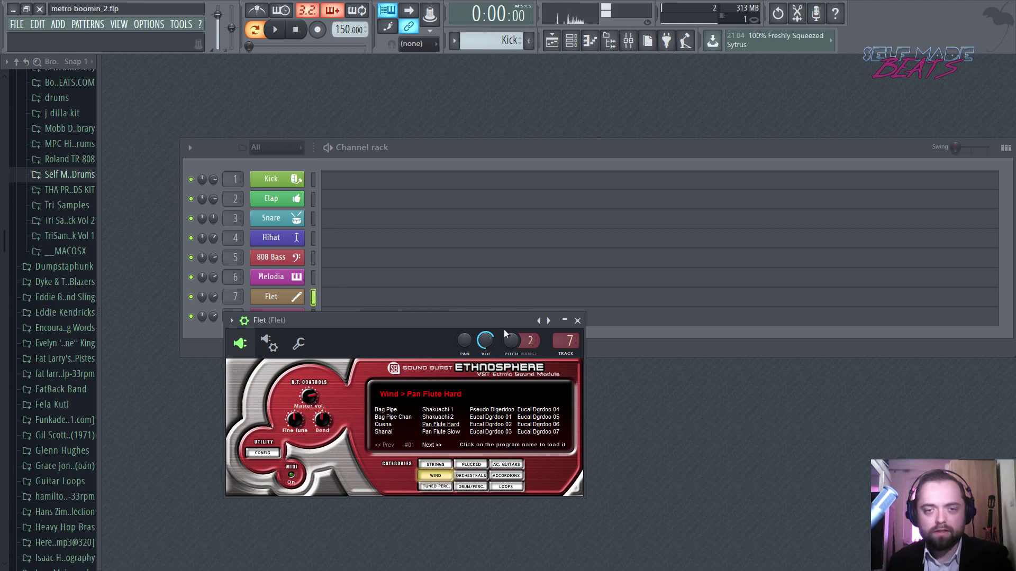
pyautogui.click(578, 320)
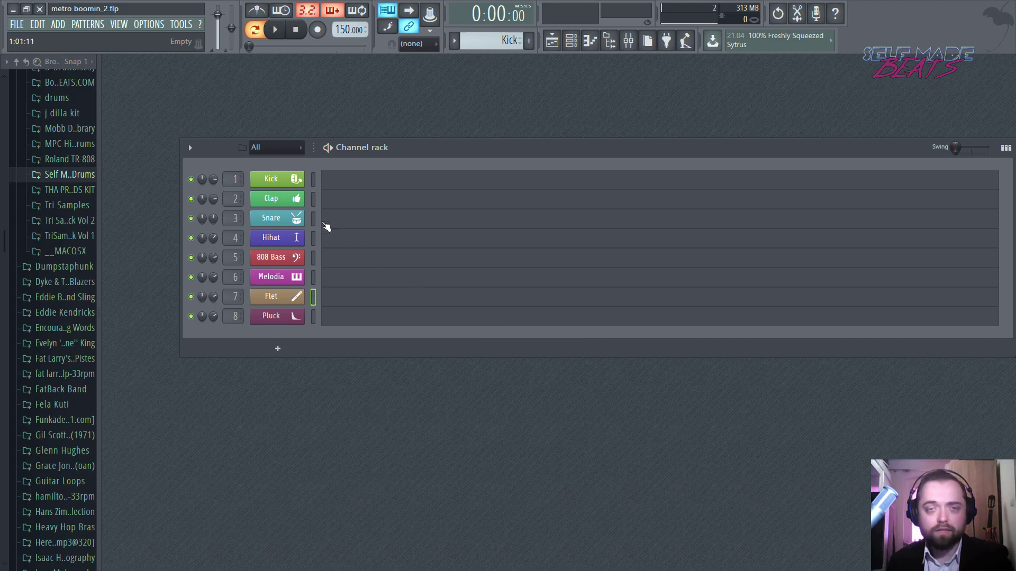
pyautogui.click(314, 317)
pyautogui.press('c')
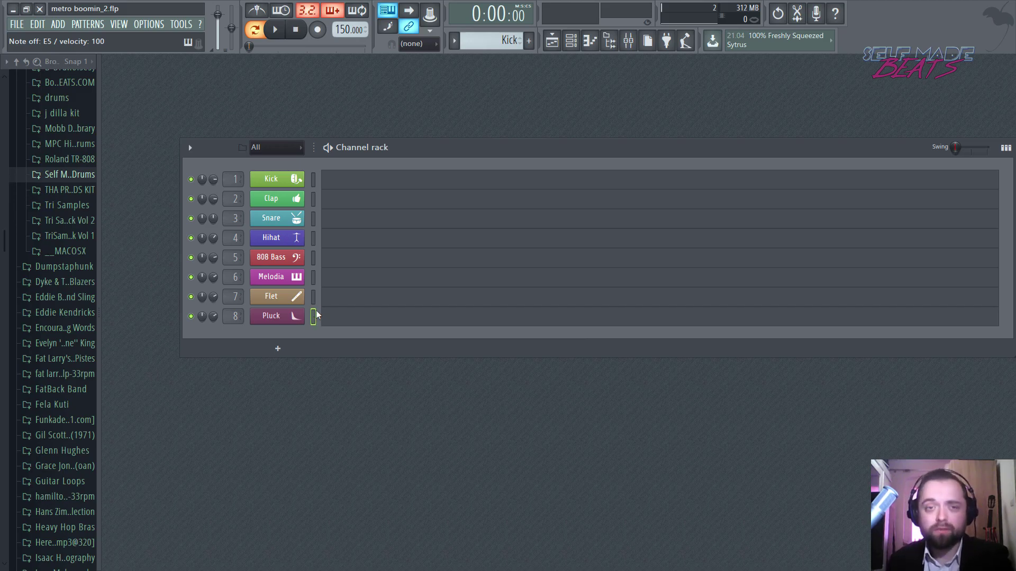
# Hide the sample browser and show the step grid in the repositioned channel rack
pyautogui.moveTo(99, 148); pyautogui.dragTo(3, 143)
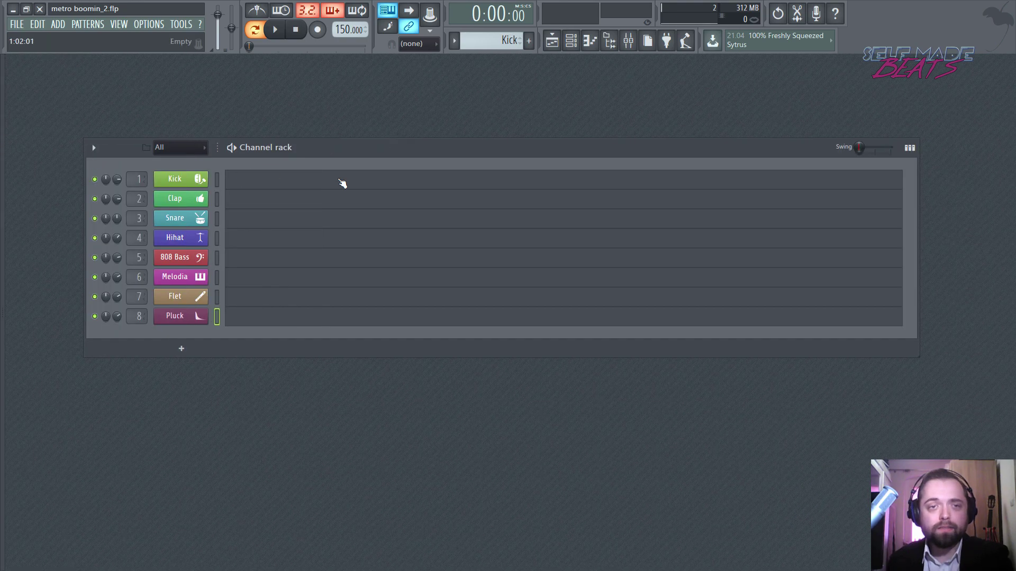
pyautogui.moveTo(429, 152); pyautogui.dragTo(458, 146)
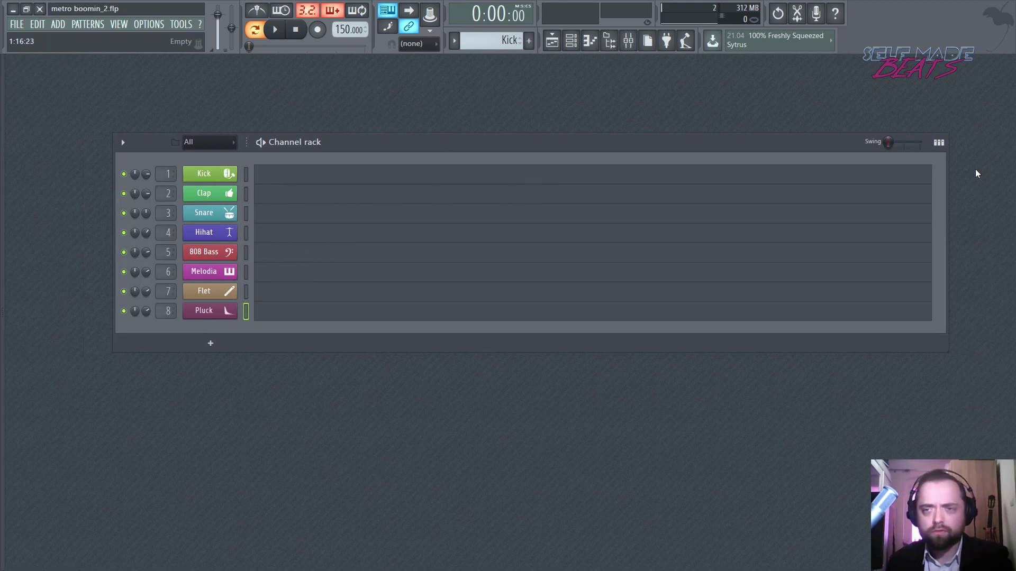
pyautogui.click(938, 143)
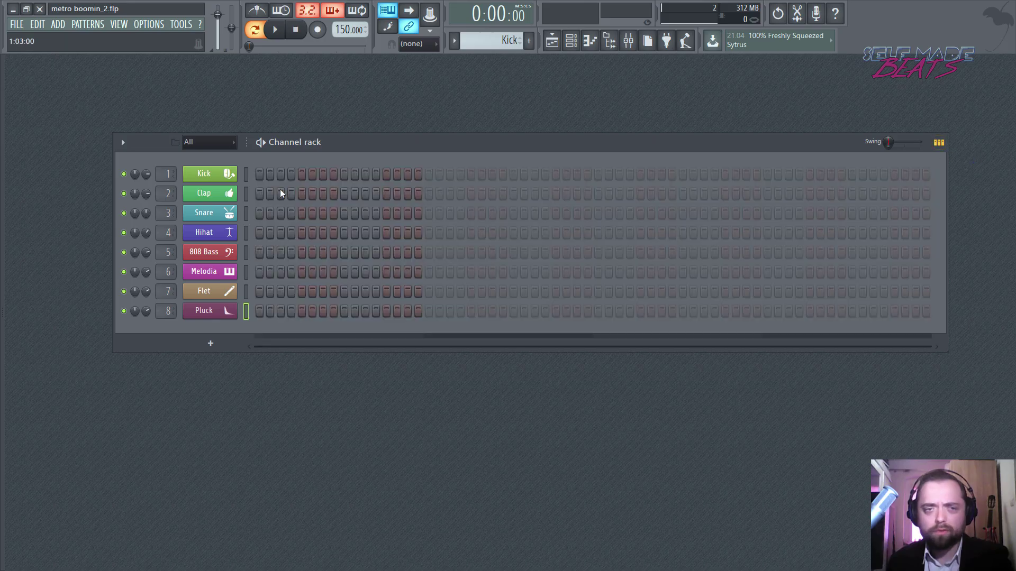
# Place kicks on steps 1, 15 and 19 and claps on steps 9 and 25 in the first two bars
pyautogui.click(256, 171)
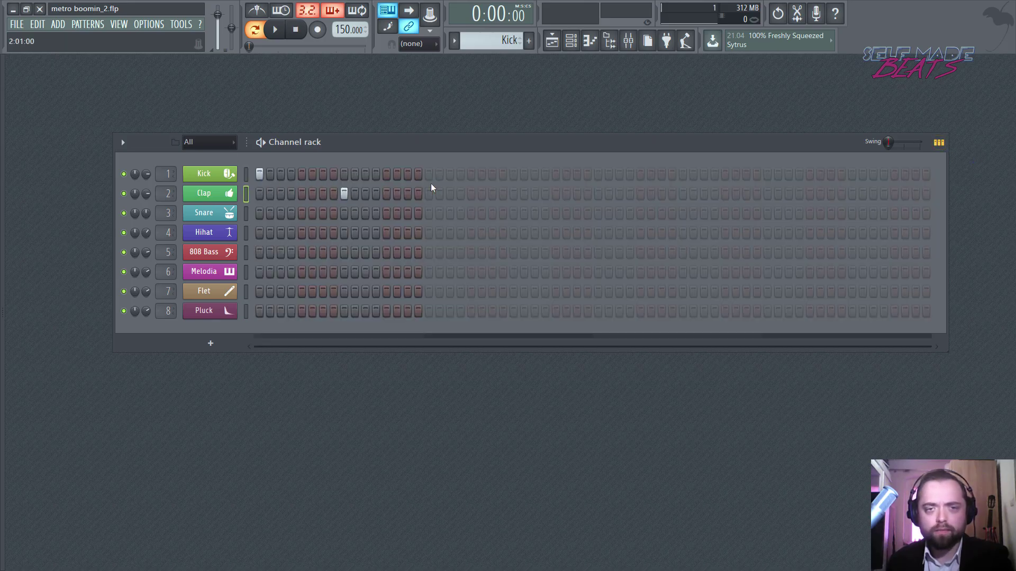
pyautogui.click(406, 173)
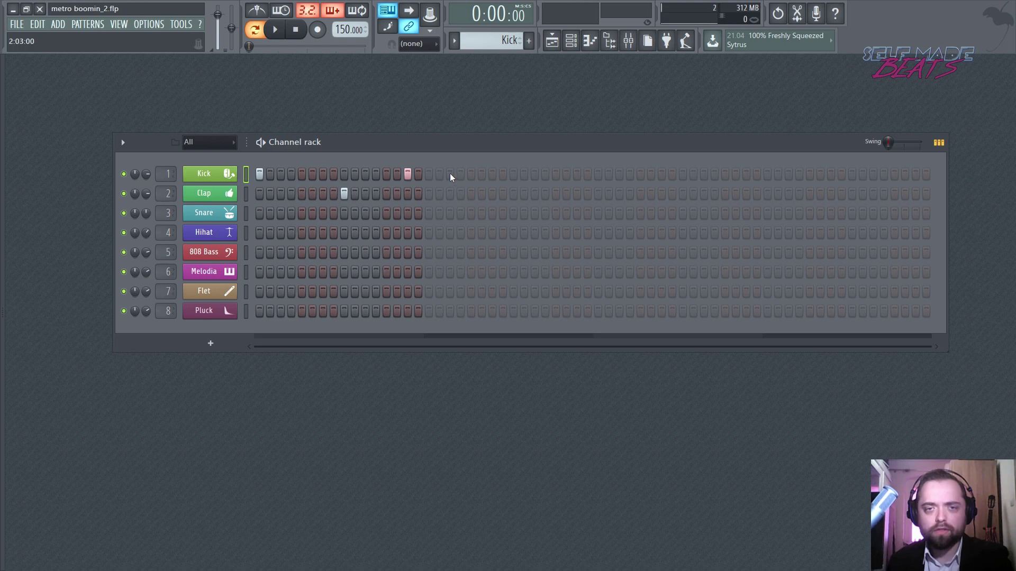
pyautogui.click(449, 173)
pyautogui.click(513, 194)
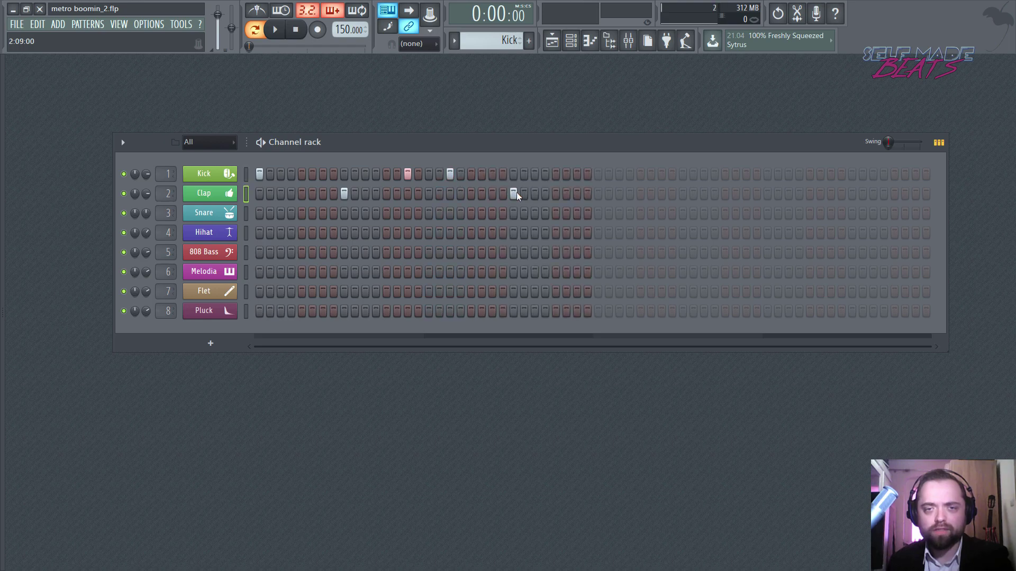
# Place kicks on steps 33, 49, 55, 57 and 61 and claps on steps 41 and 57 in bars three and four
pyautogui.click(597, 174)
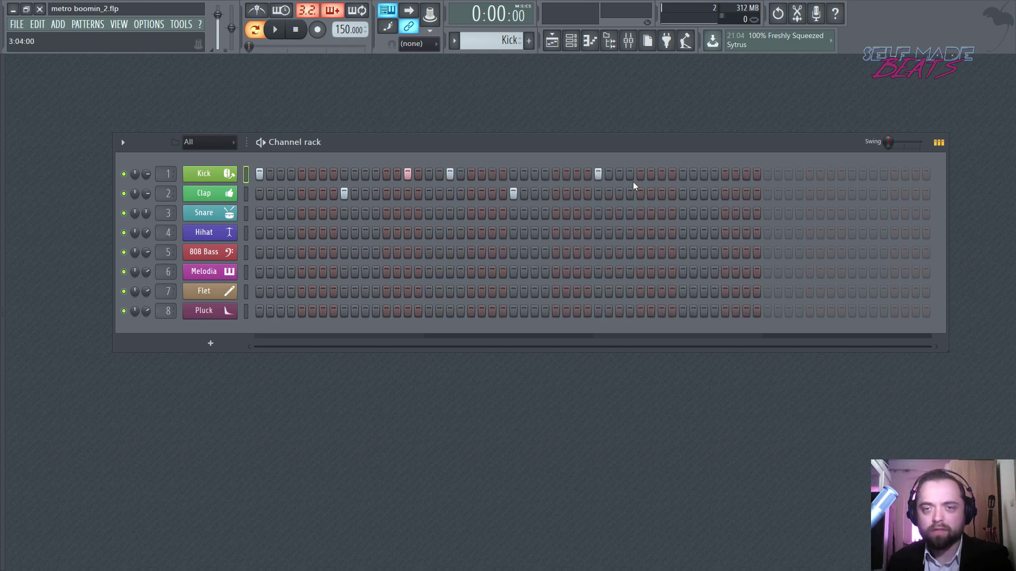
pyautogui.click(681, 194)
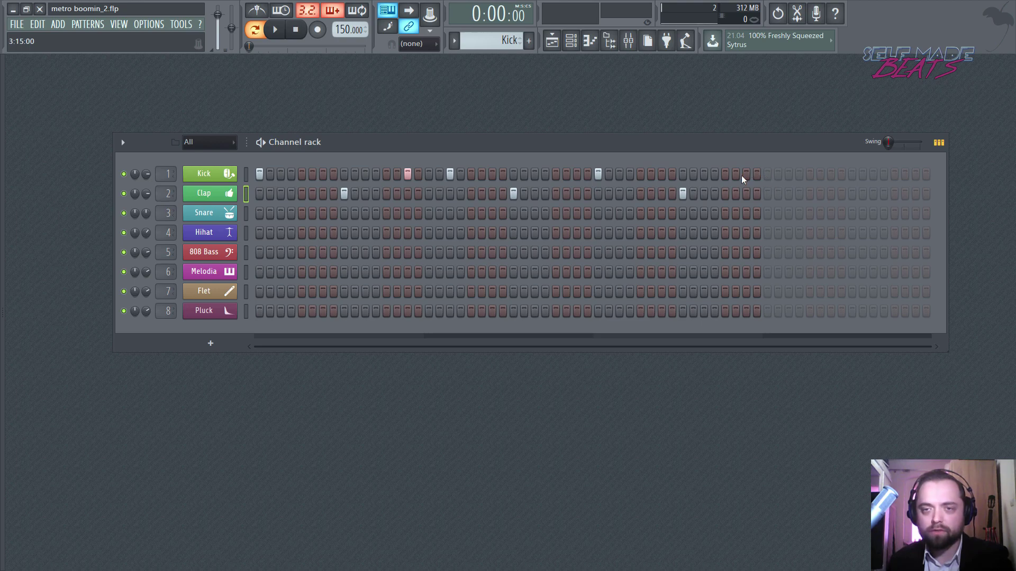
pyautogui.click(767, 174)
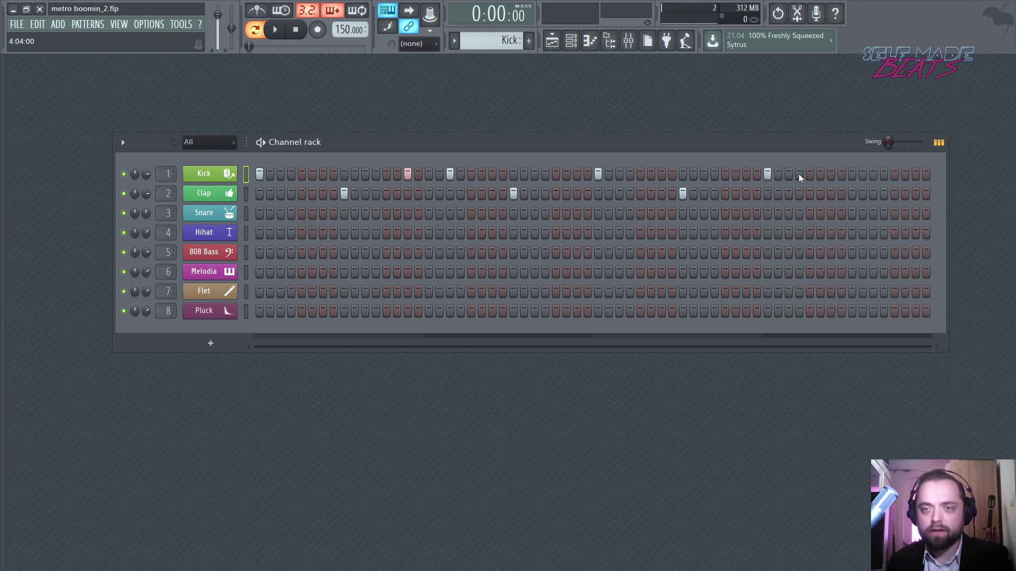
pyautogui.click(852, 193)
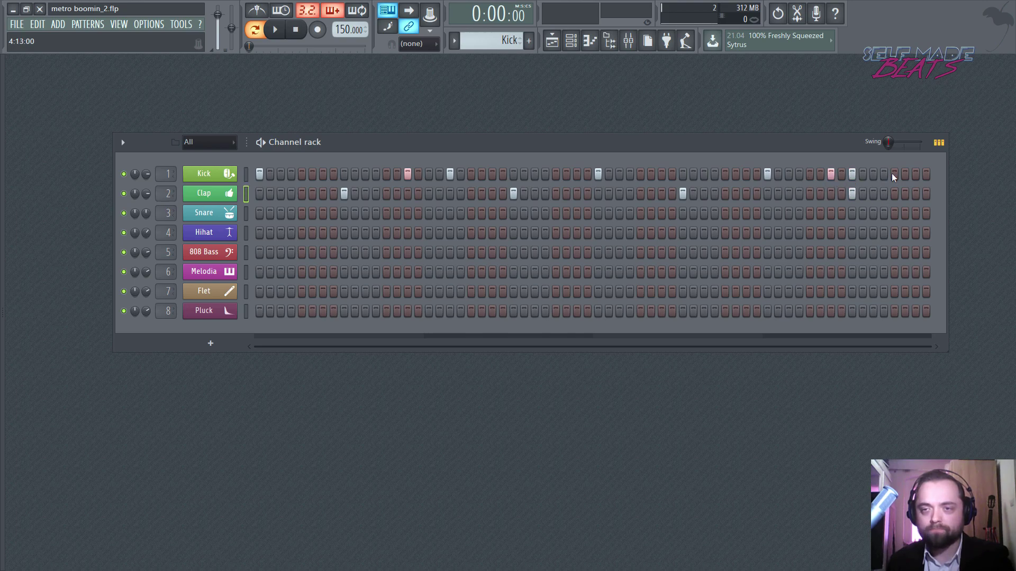
pyautogui.click(893, 176)
# Play the loop and move the fourth-bar kicks from steps 55 and 61 to steps 53 and 59
pyautogui.press('space')
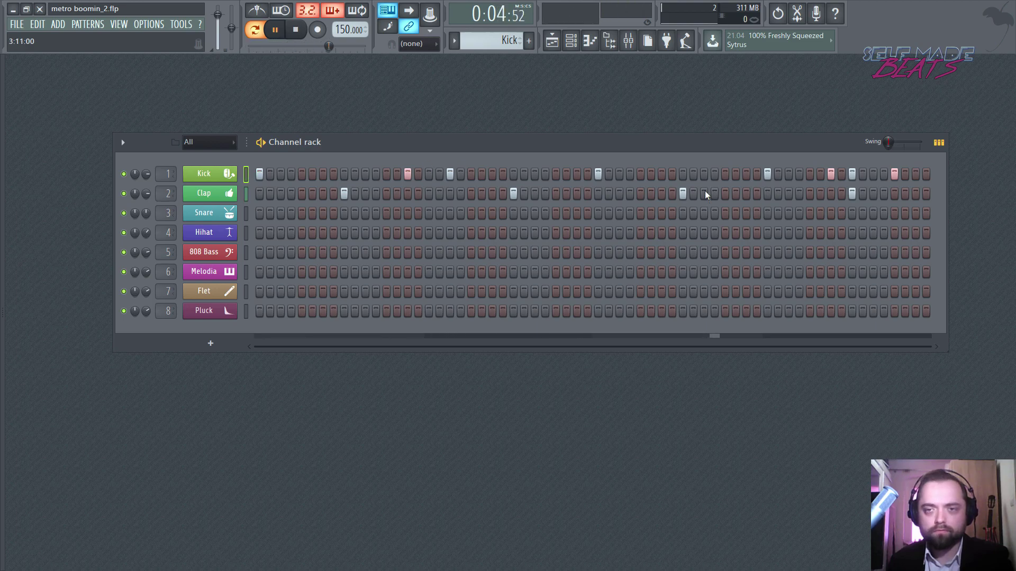
pyautogui.click(829, 174)
pyautogui.click(809, 175)
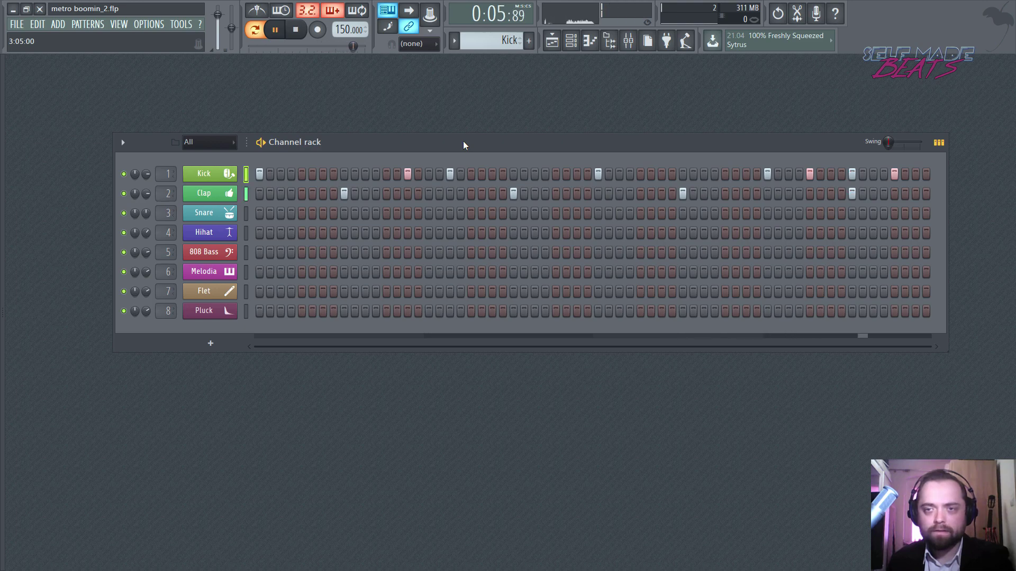
pyautogui.click(894, 175)
pyautogui.click(915, 175)
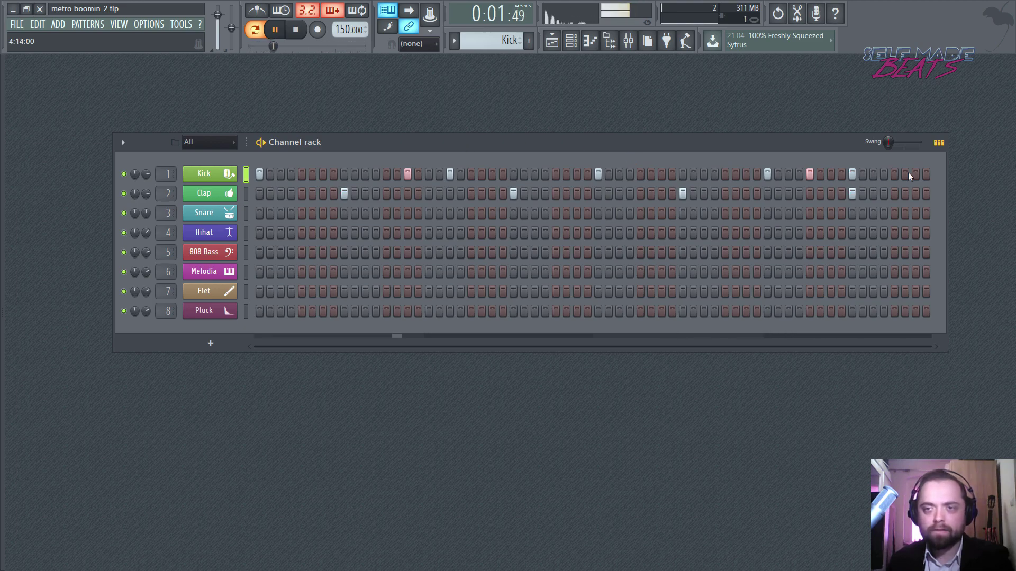
pyautogui.click(916, 173)
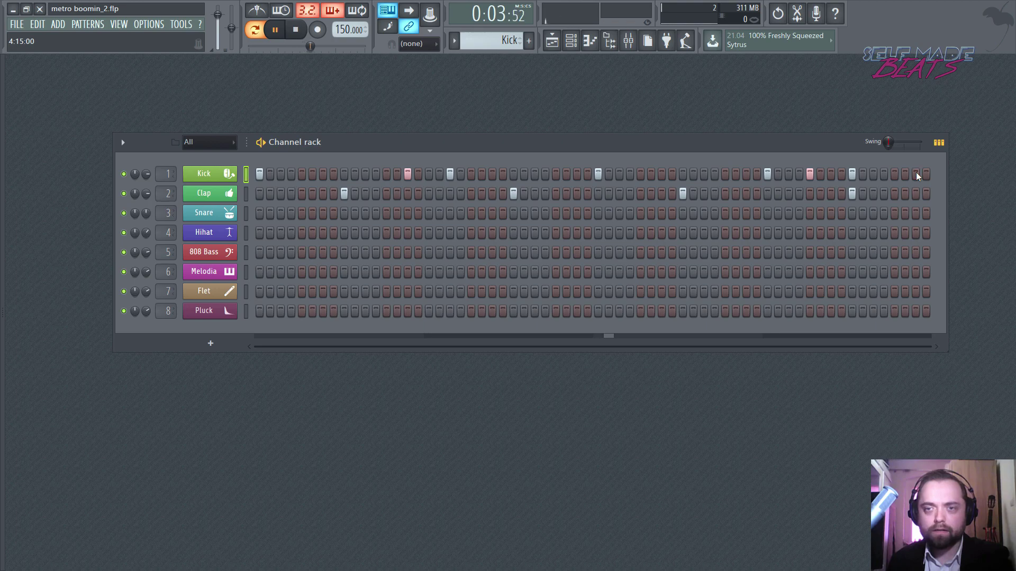
pyautogui.click(873, 174)
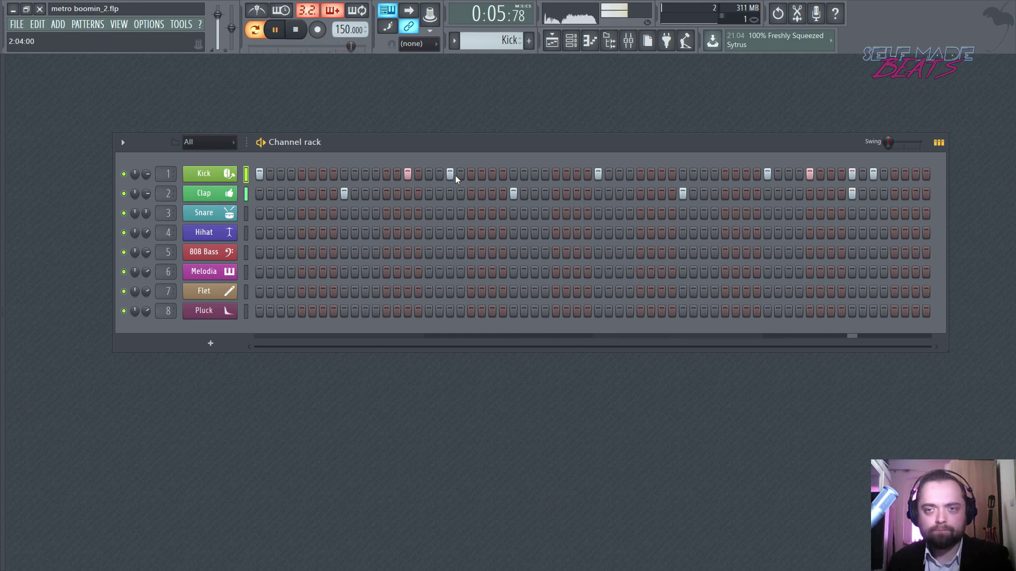
# Add a kick on step 61 and snares on steps 31, 59 and 63, playing the loop to check the rhythm
pyautogui.press('space')
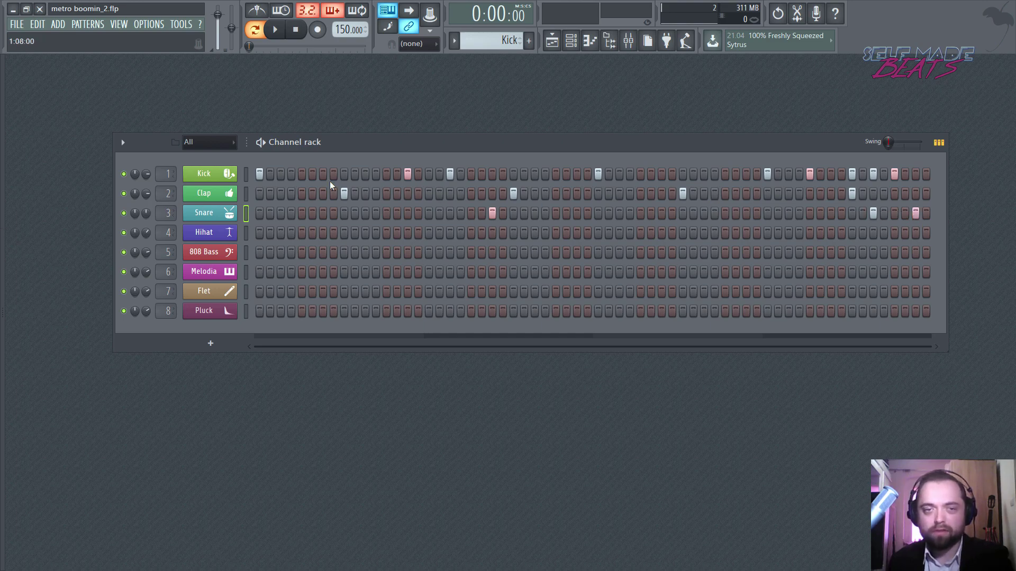
pyautogui.press('space')
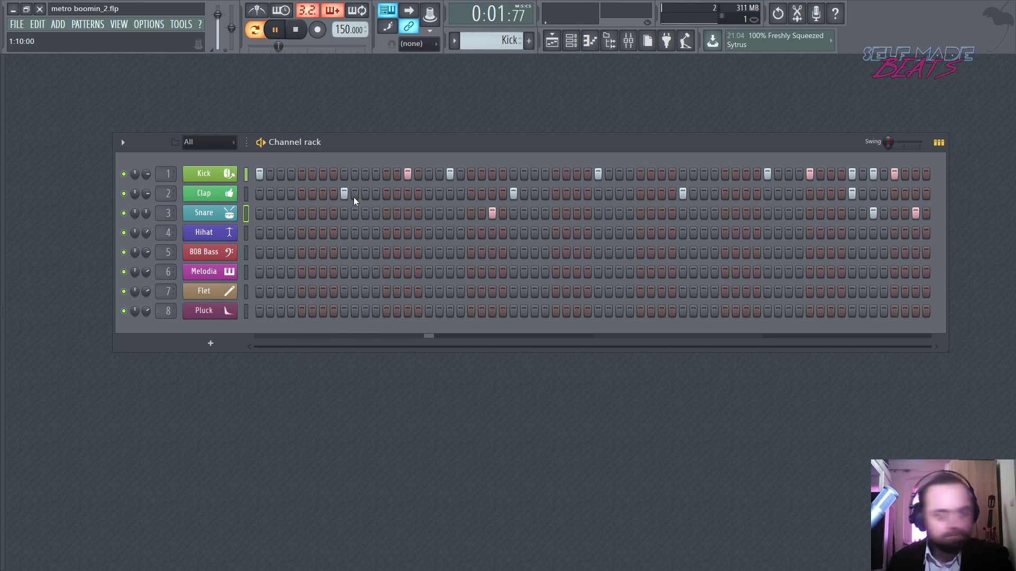
pyautogui.click(491, 212)
pyautogui.press('space')
pyautogui.press('space')
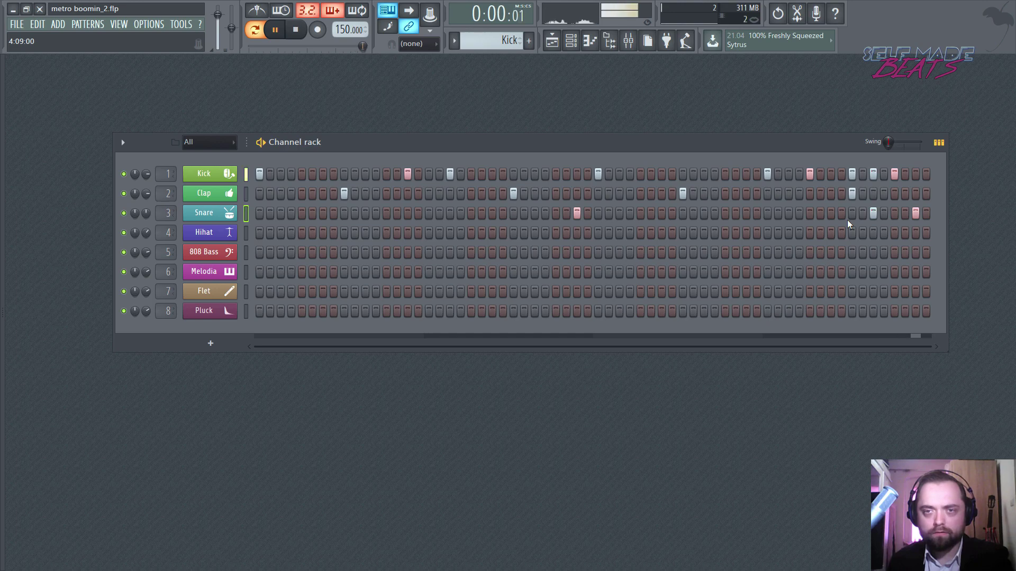
pyautogui.press('space')
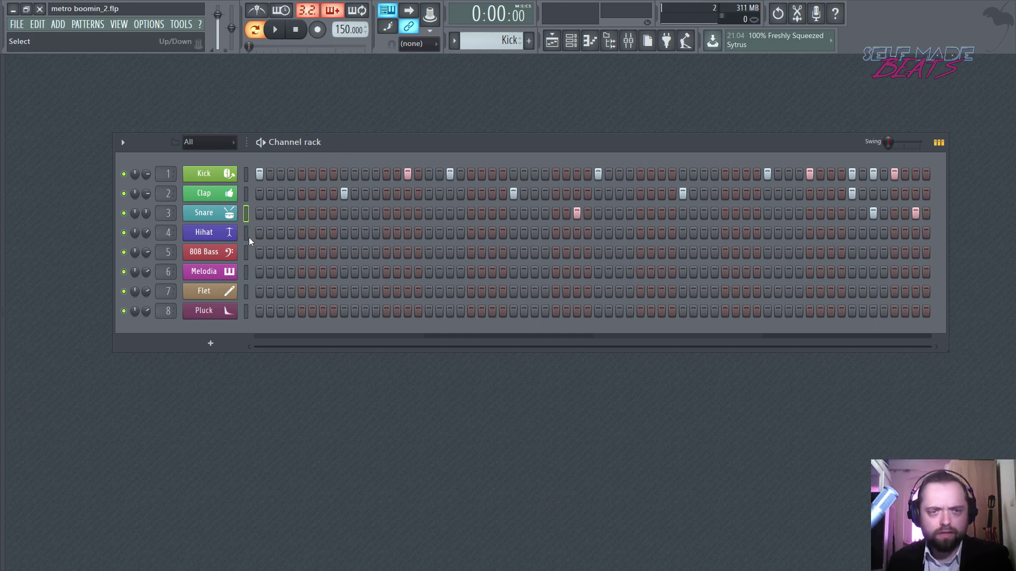
# Fill the hi-hat channel on every second step, play the loop and check the hi-hat's miscellaneous channel settings
pyautogui.rightClick(228, 234)
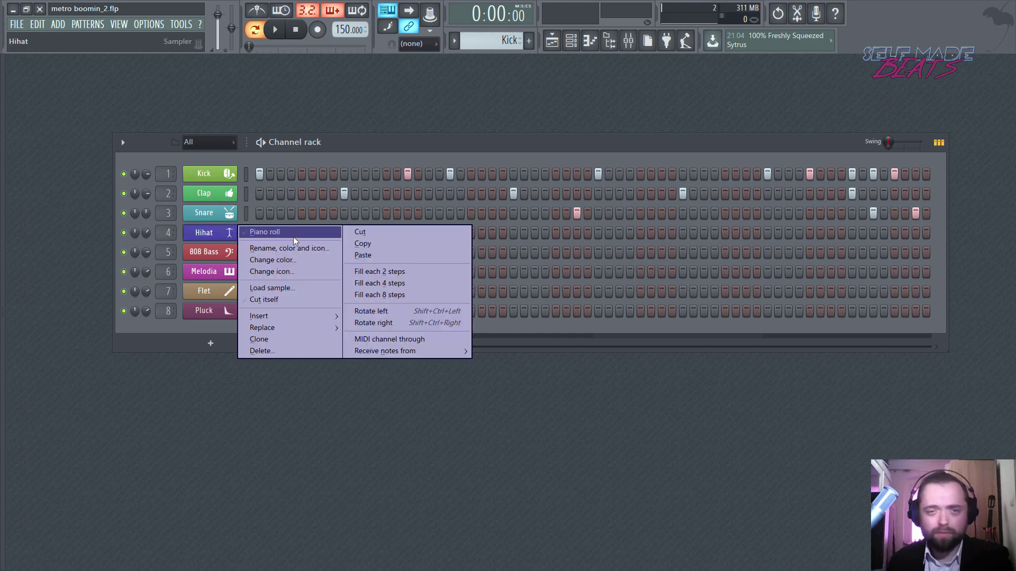
pyautogui.click(384, 272)
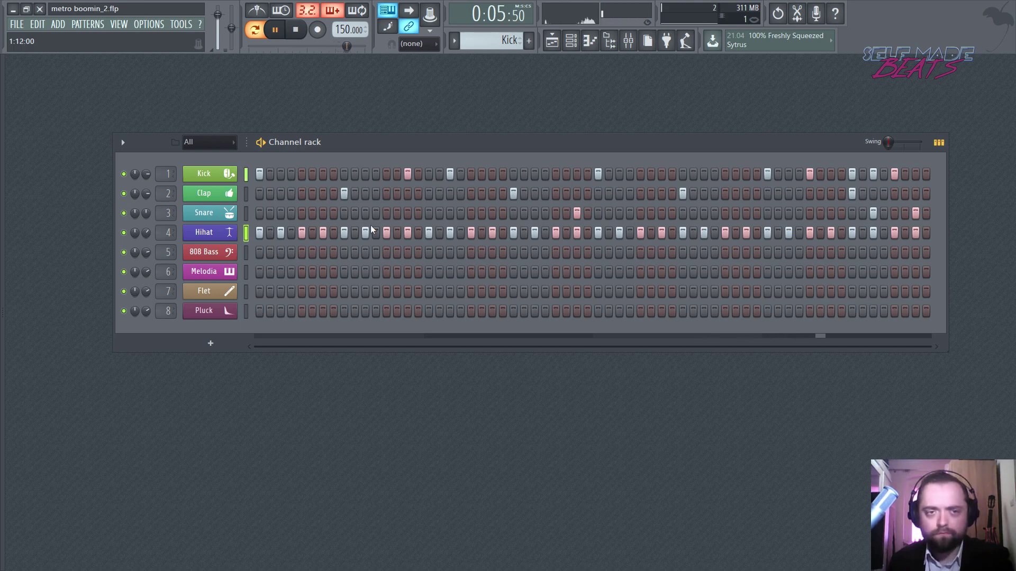
pyautogui.press('space')
pyautogui.click(235, 236)
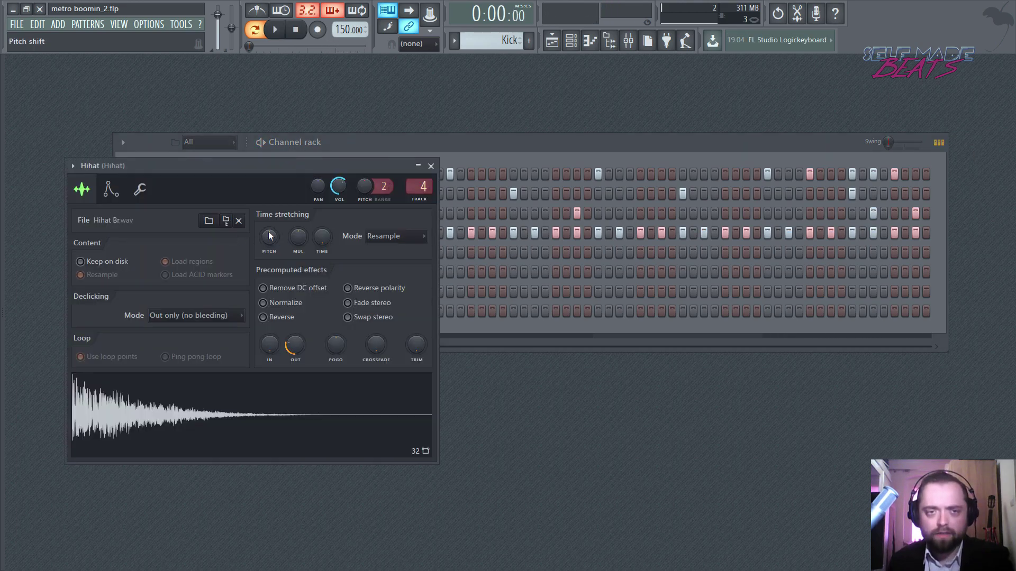
pyautogui.click(140, 190)
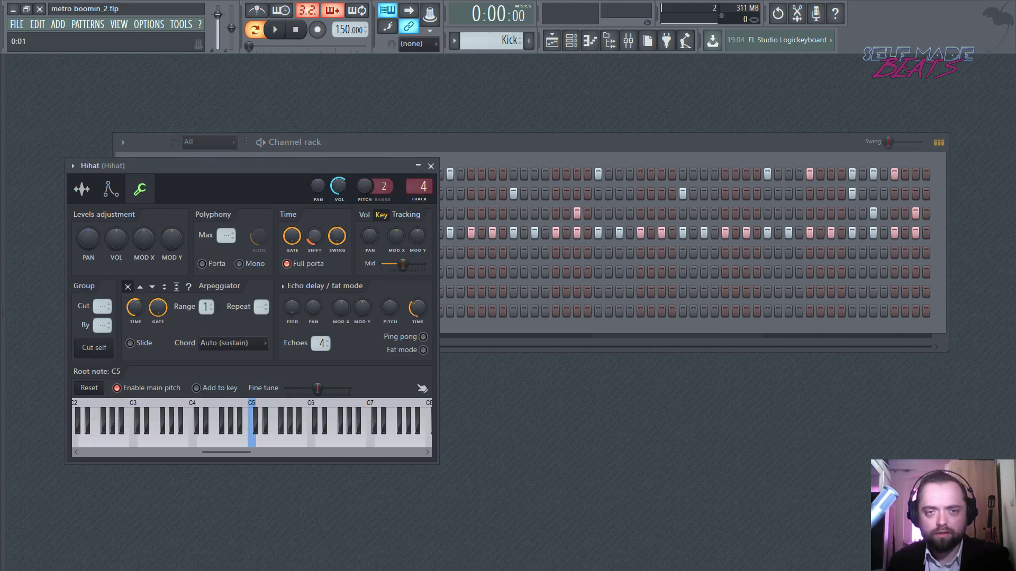
pyautogui.click(431, 166)
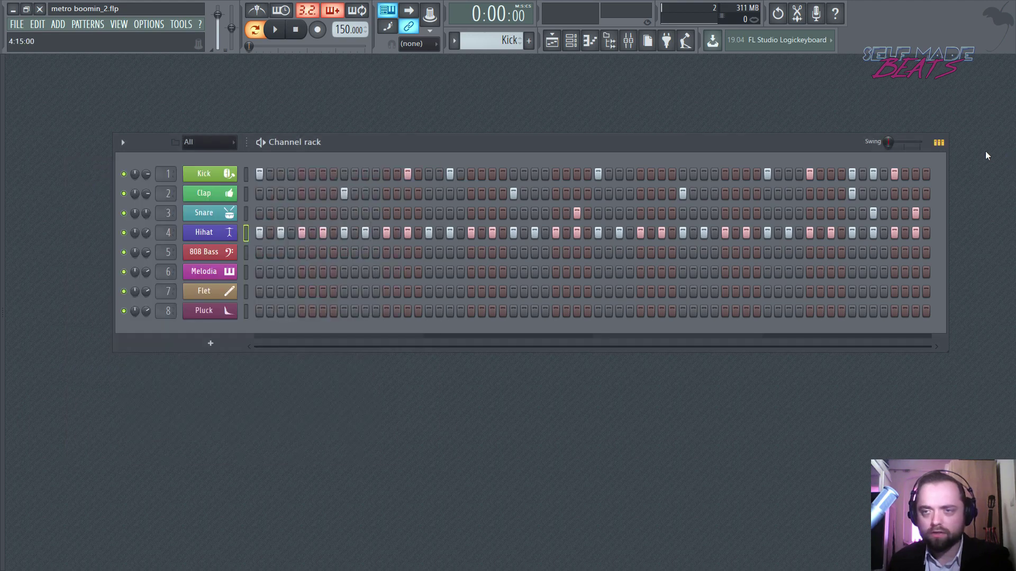
# Switch the channel rack to its note view and duplicate the four-bar kick pattern into bars 5 to 8
pyautogui.click(938, 142)
pyautogui.click(762, 183)
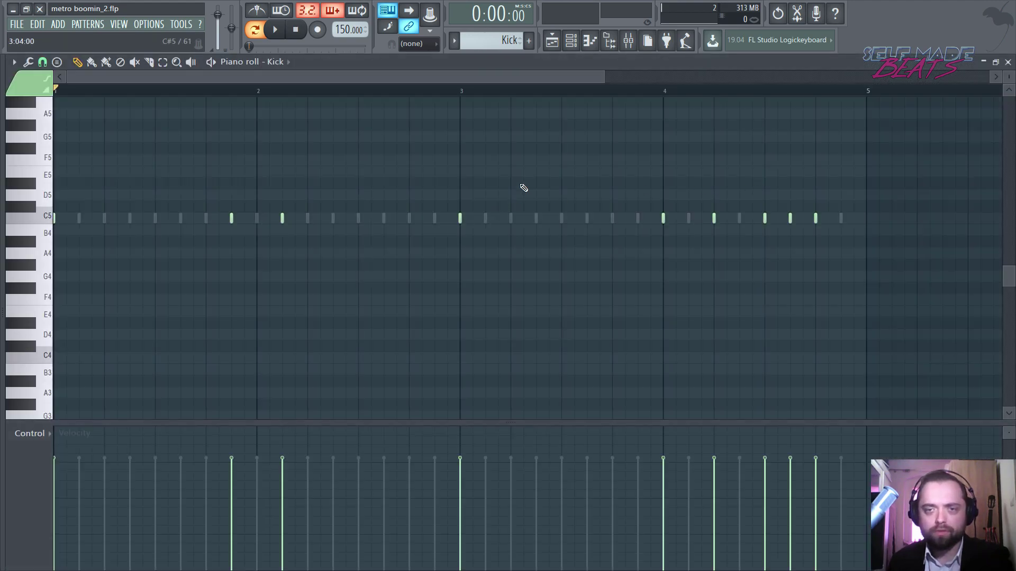
pyautogui.scroll(-3, 536, 100)
pyautogui.moveTo(620, 143); pyautogui.dragTo(52, 282)
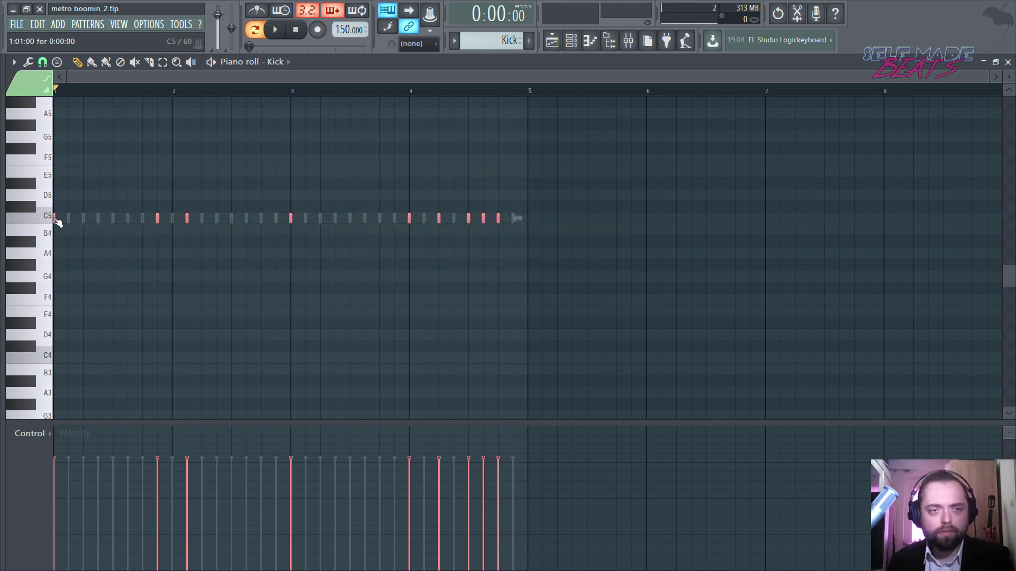
pyautogui.moveTo(55, 220)
pyautogui.mouseDown()
pyautogui.moveTo(449, 279)
pyautogui.moveTo(547, 281)
pyautogui.moveTo(530, 278)
pyautogui.mouseUp()
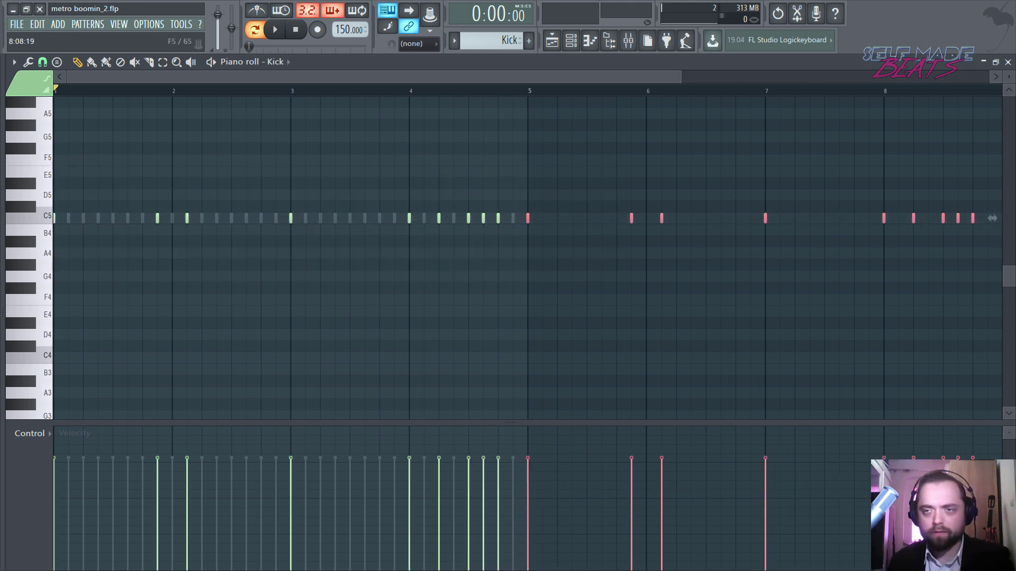
pyautogui.click(1007, 62)
# Duplicate the four-bar clap pattern into bars 5 to 8 in the clap's piano roll
pyautogui.click(535, 201)
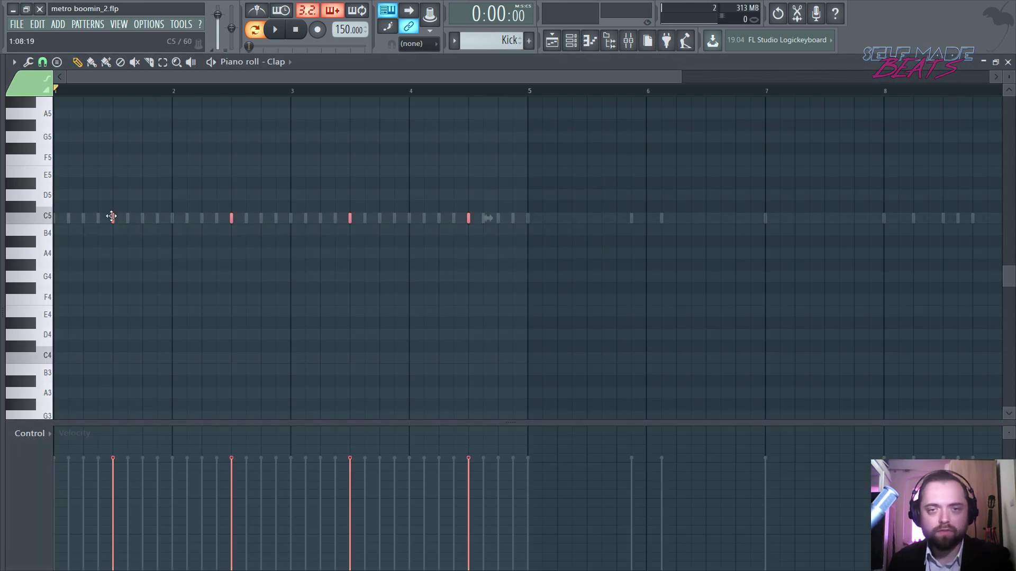
pyautogui.moveTo(109, 215); pyautogui.dragTo(588, 282)
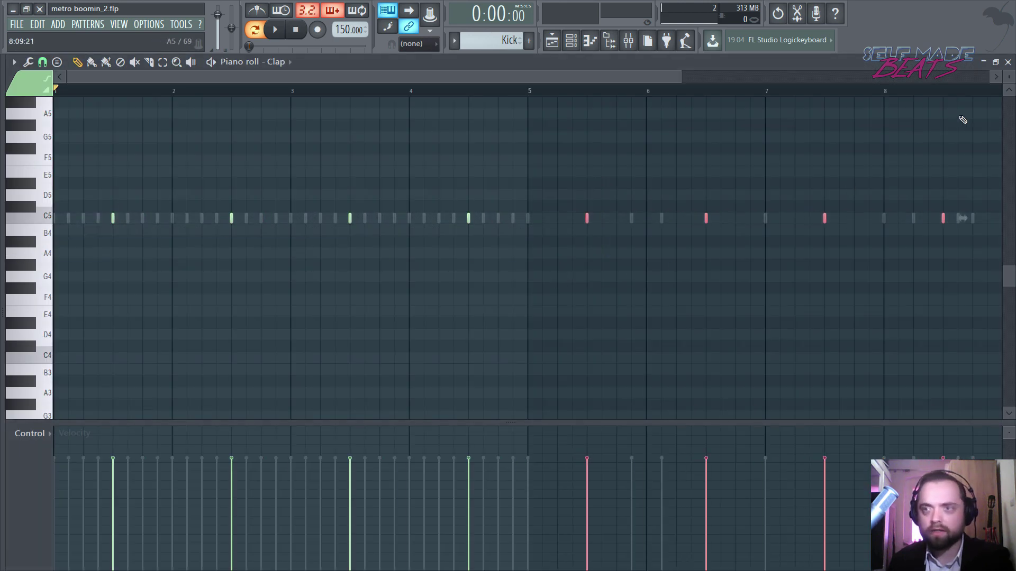
pyautogui.click(1007, 61)
# Duplicate the three snare notes from the first four bars into the matching positions of bars 5 to 8
pyautogui.click(342, 218)
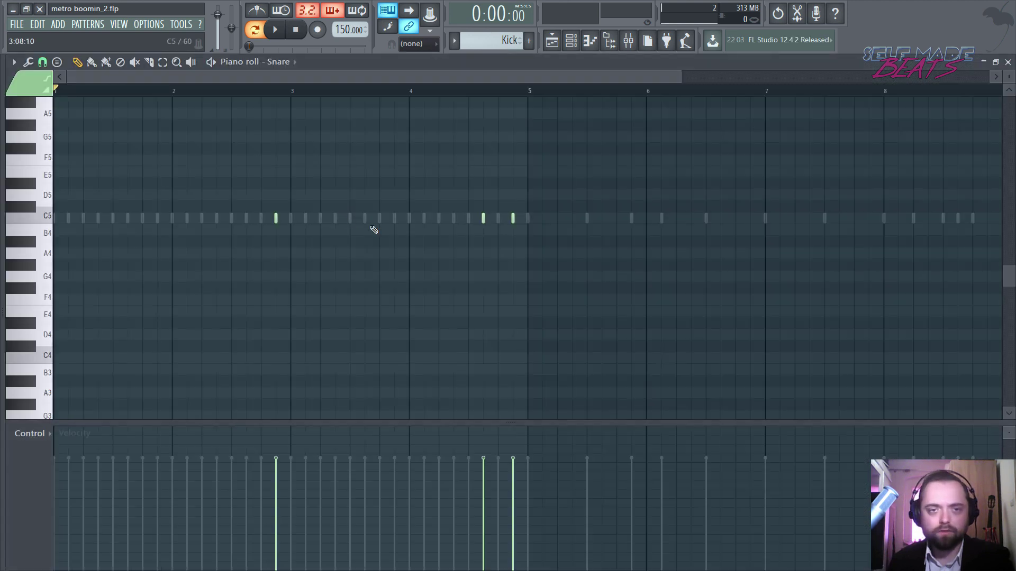
pyautogui.moveTo(689, 202); pyautogui.dragTo(80, 251)
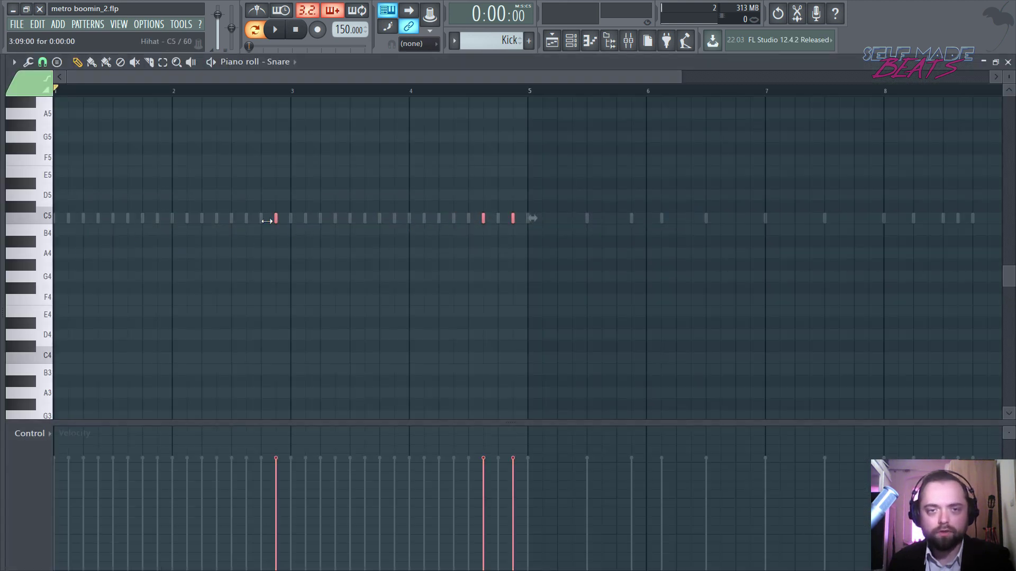
pyautogui.moveTo(276, 221); pyautogui.dragTo(747, 286)
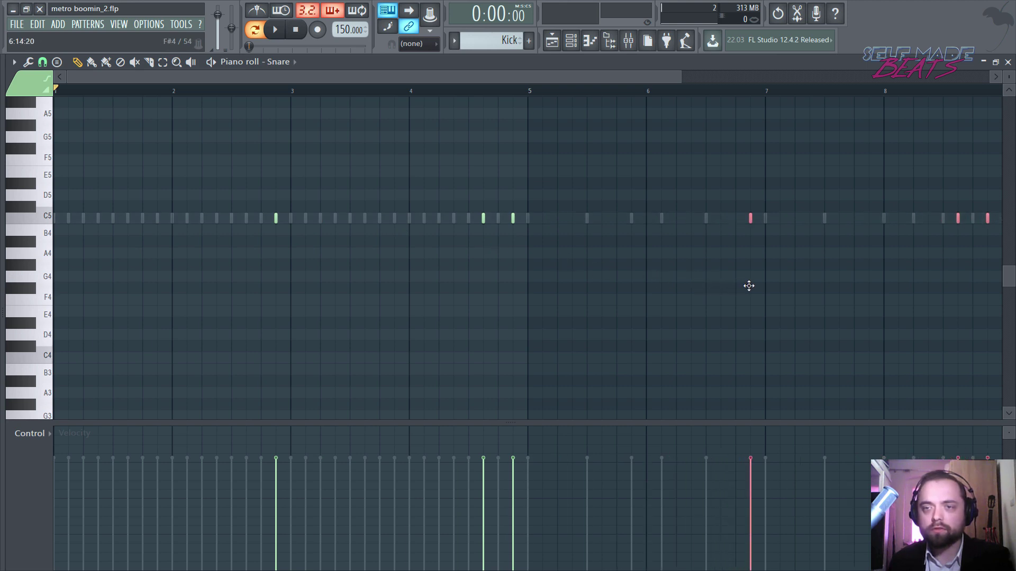
pyautogui.scroll(-3, 862, 95)
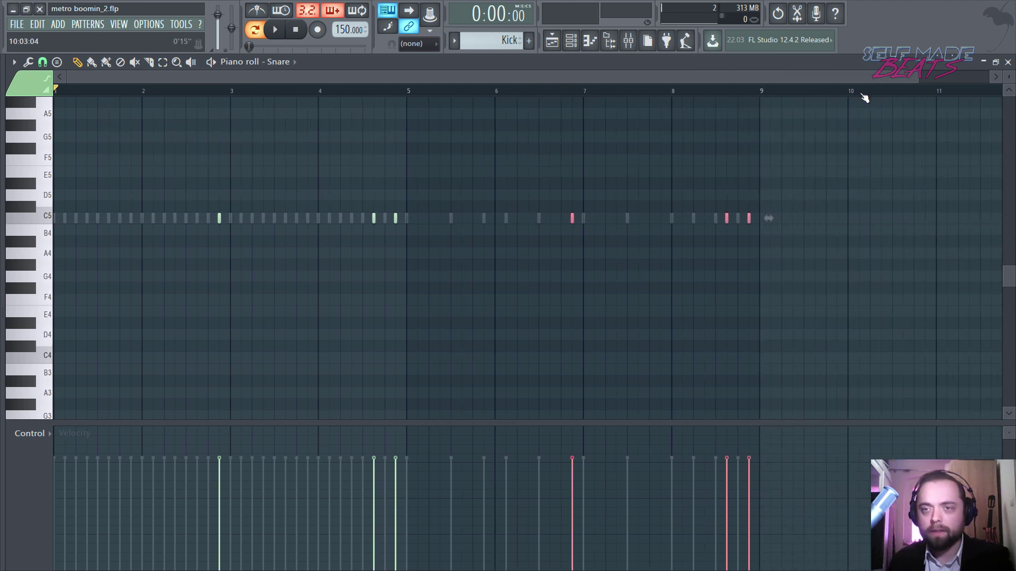
pyautogui.click(1008, 62)
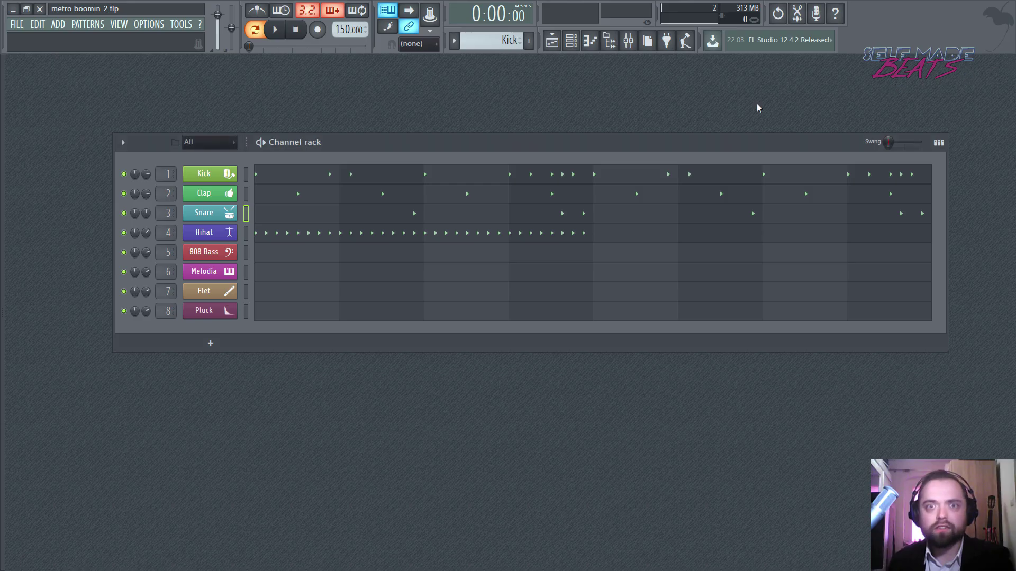
# Duplicate the hi-hat pattern and align the copy with the start of bar 5 to fill bars 5 to 8
pyautogui.click(286, 234)
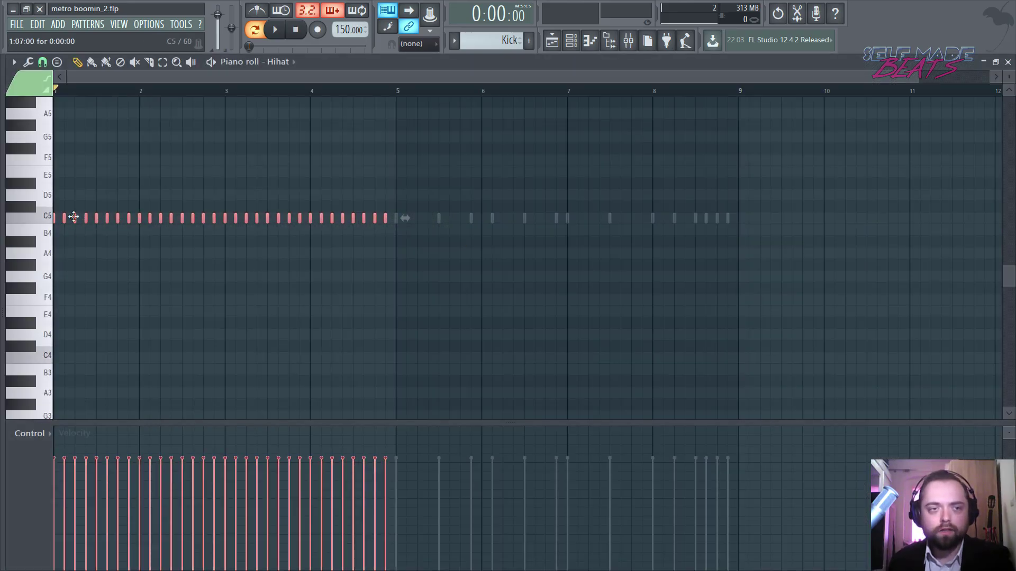
pyautogui.hotkey('ctrl', 'b')
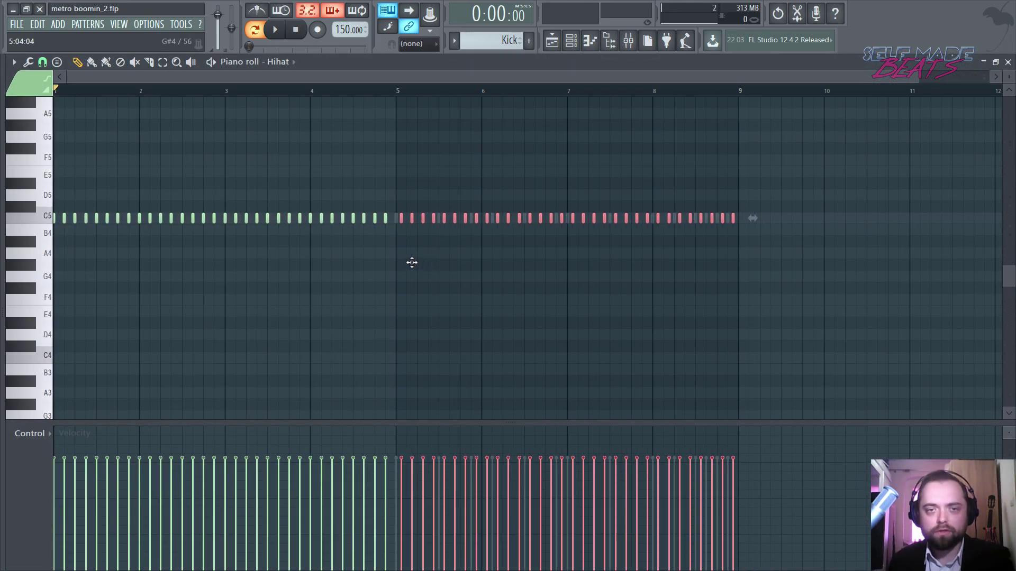
pyautogui.keyDown('ctrl'); pyautogui.click(600, 163); pyautogui.keyUp('ctrl')
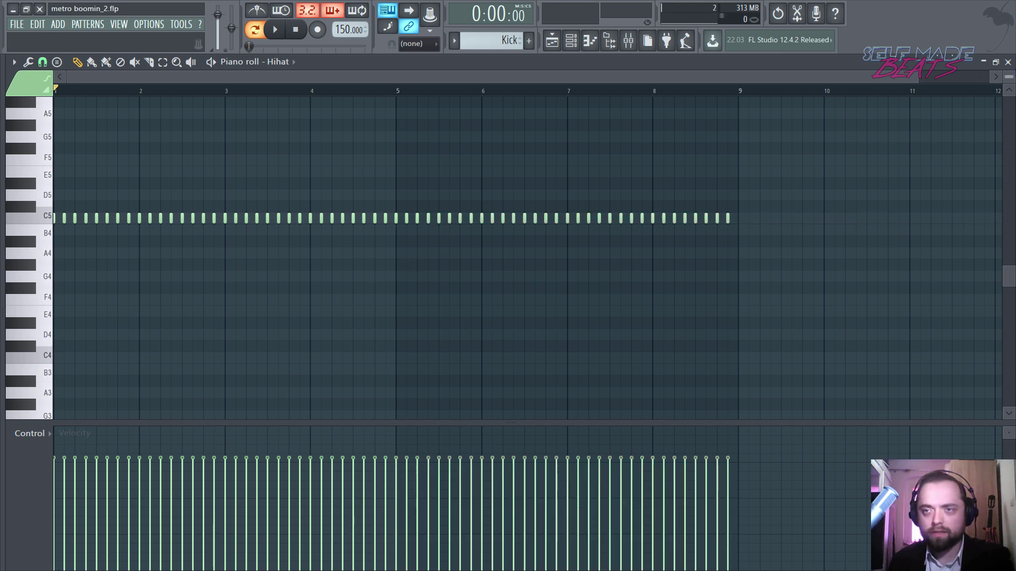
pyautogui.click(1008, 62)
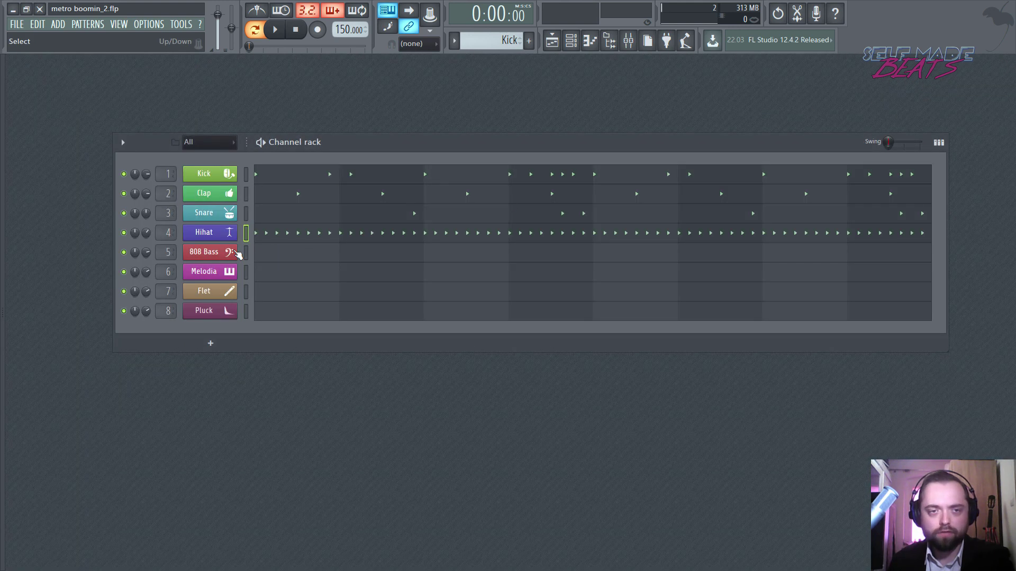
# Draw half-bar notes in the 808 Bass piano roll: F4 at the start of bar 1 and F#4 at the start of bar 3
pyautogui.rightClick(222, 252)
pyautogui.click(253, 254)
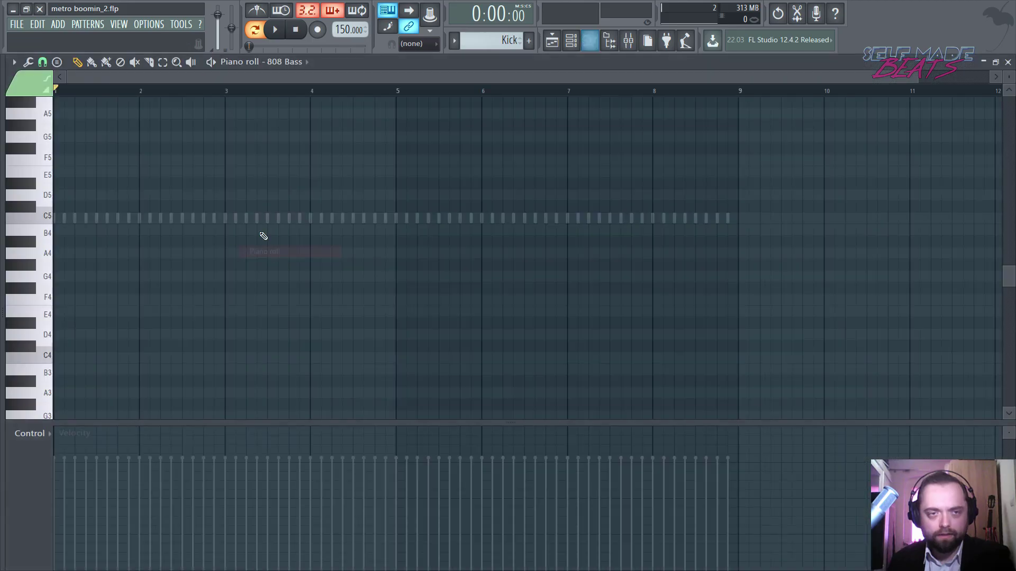
pyautogui.scroll(4, 68, 93)
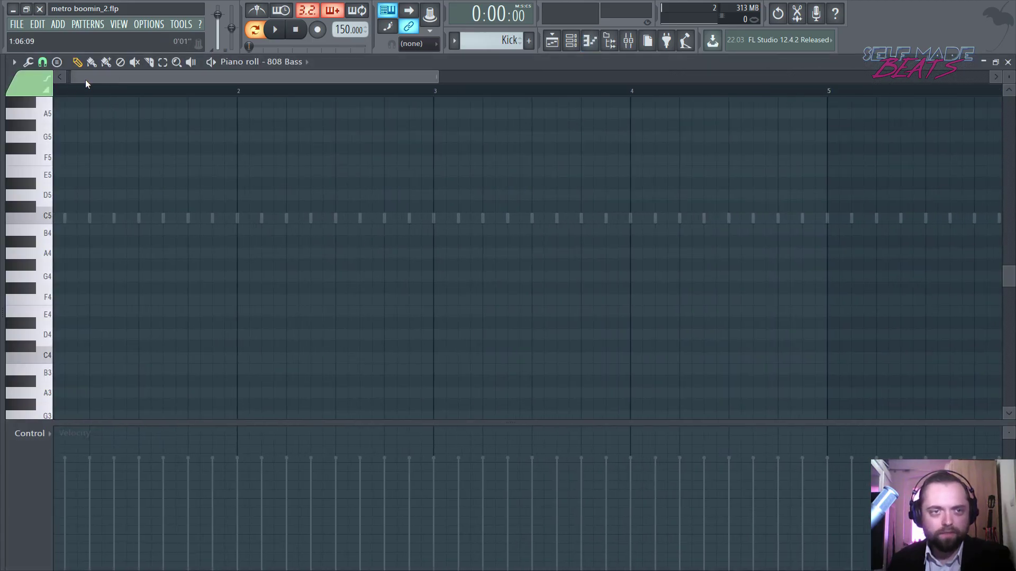
pyautogui.scroll(1, 70, 93)
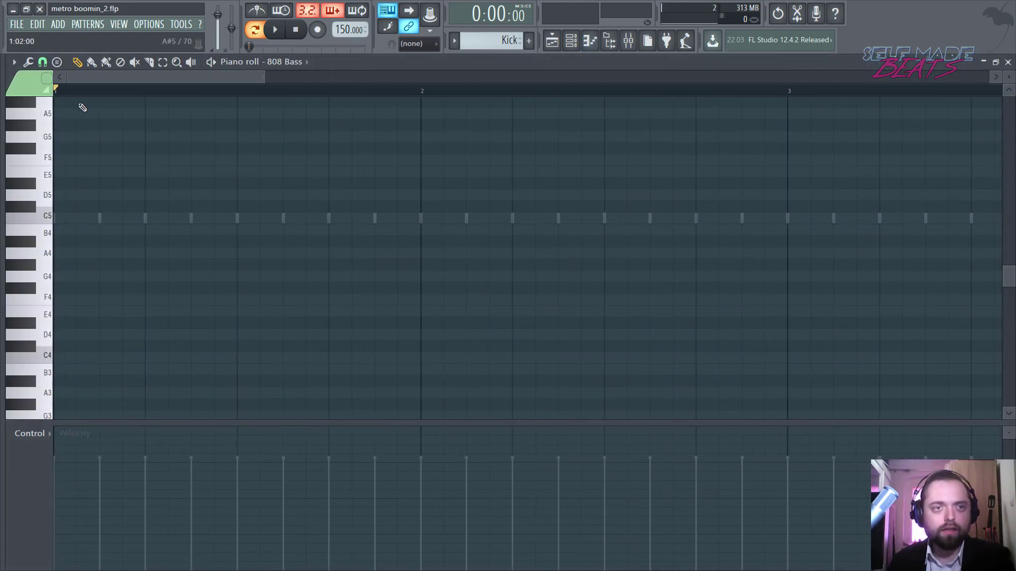
pyautogui.scroll(1, 90, 199)
pyautogui.scroll(-2, 95, 212)
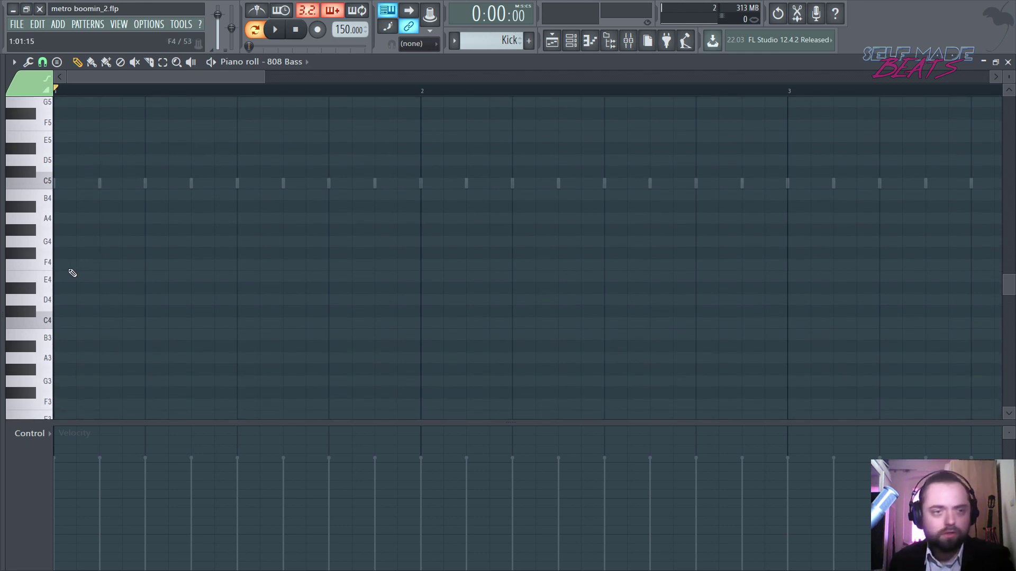
pyautogui.moveTo(66, 262); pyautogui.dragTo(237, 274)
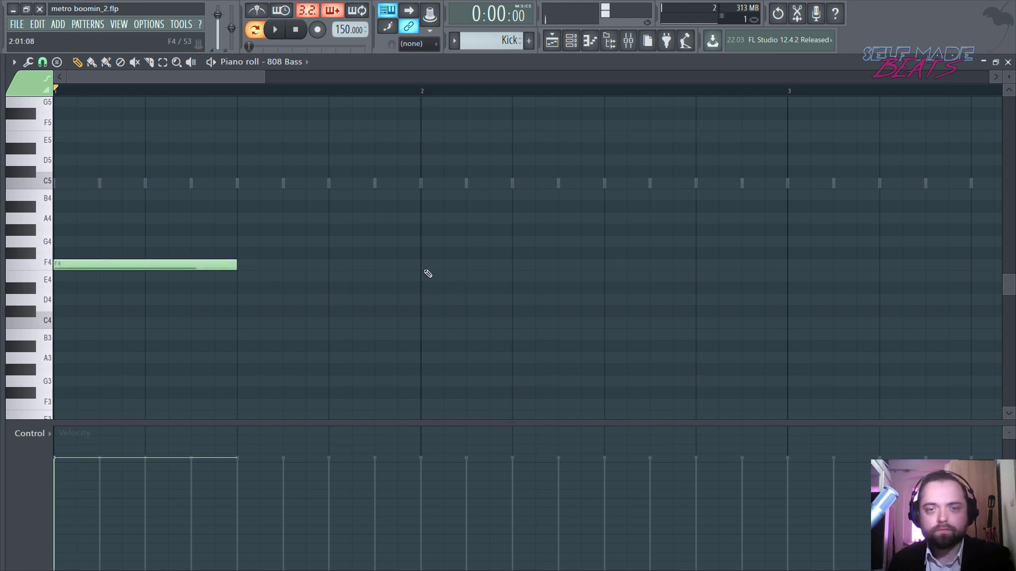
pyautogui.click(792, 254)
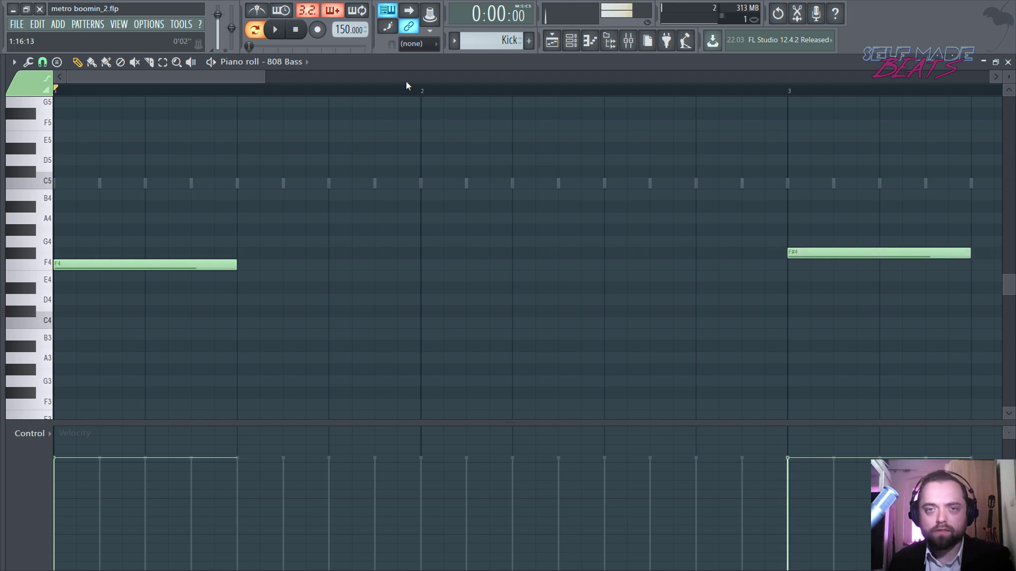
pyautogui.scroll(-1, 421, 101)
pyautogui.scroll(-3, 422, 101)
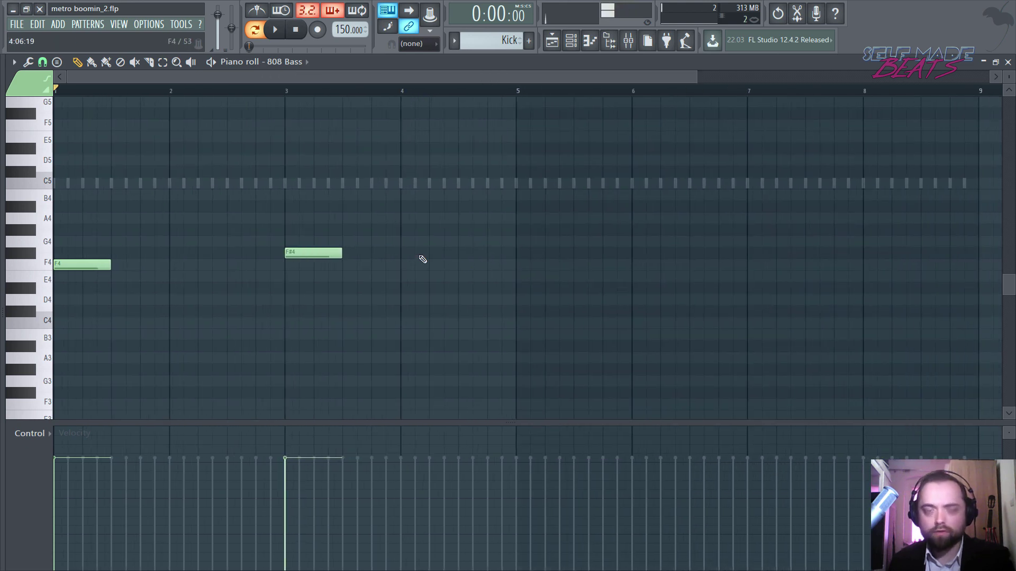
pyautogui.click(1008, 62)
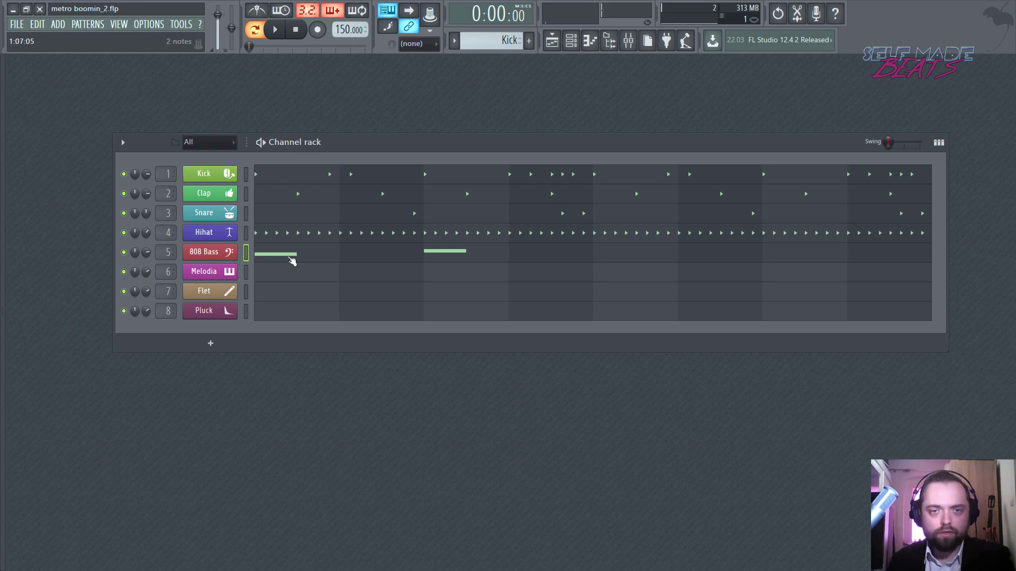
# Lower the 808 Bass note at bar 3 to F4 and add half-bar D#4 notes at the starts of bars 5 and 7
pyautogui.click(326, 261)
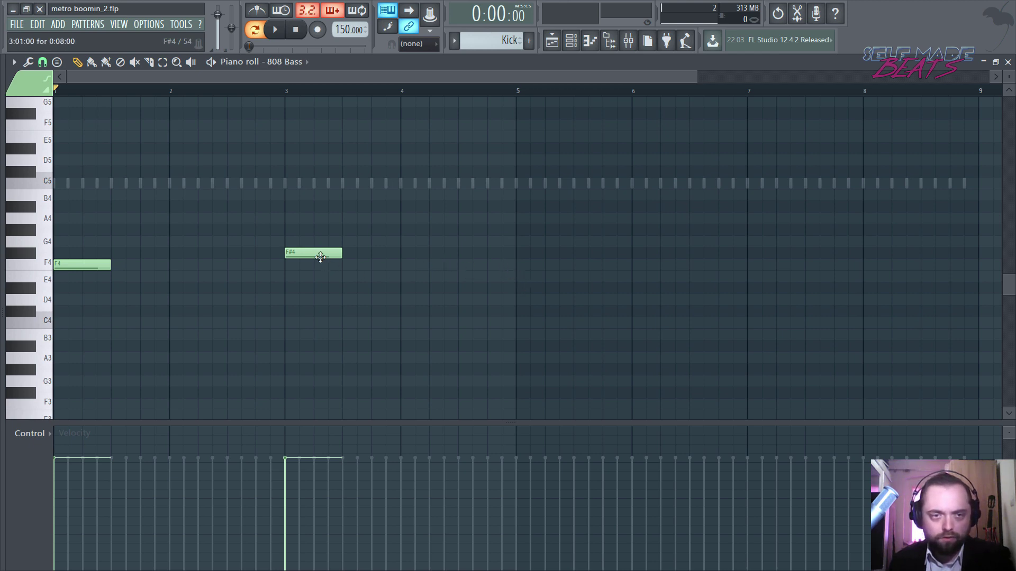
pyautogui.moveTo(316, 255); pyautogui.dragTo(317, 265)
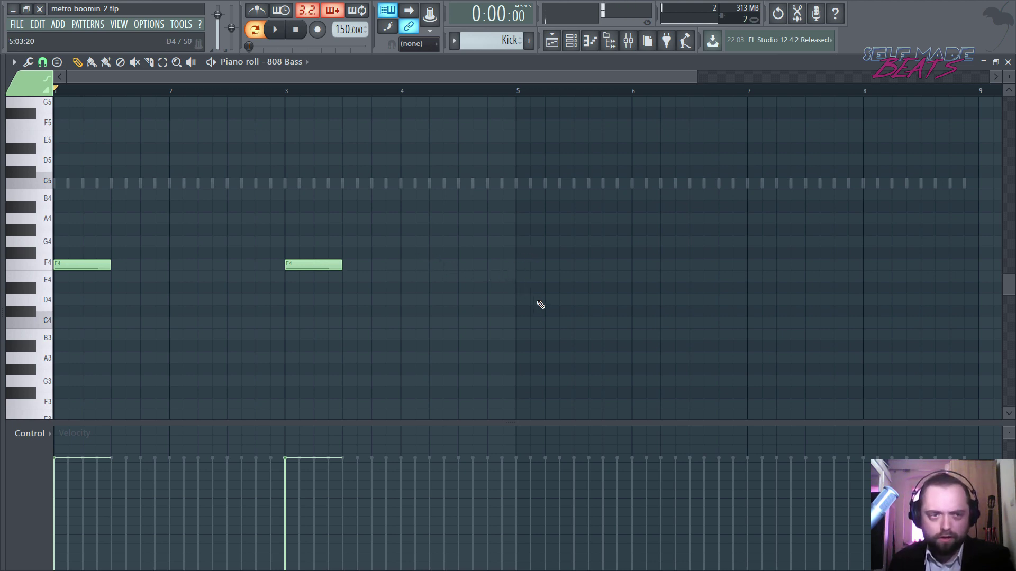
pyautogui.click(518, 287)
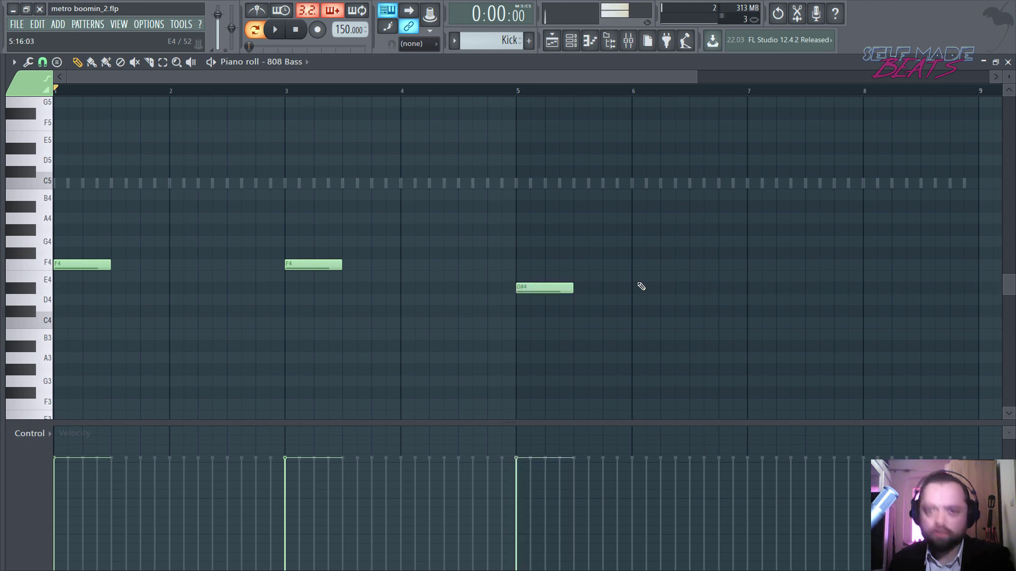
pyautogui.moveTo(758, 292); pyautogui.dragTo(751, 291)
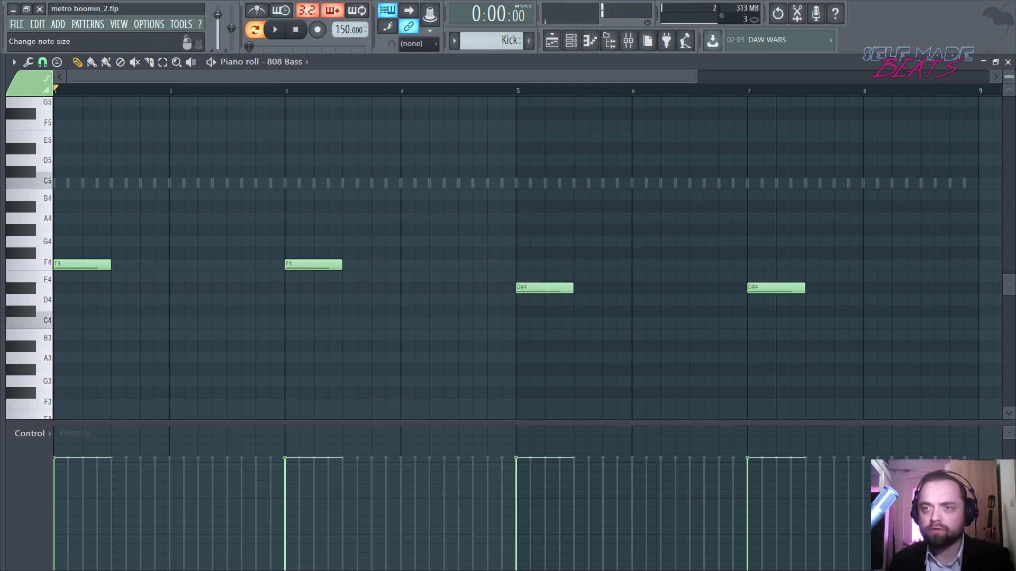
# Leave the 808 Bass piano roll, audition the pattern, and open the Melodia channel's piano roll
pyautogui.click(1008, 61)
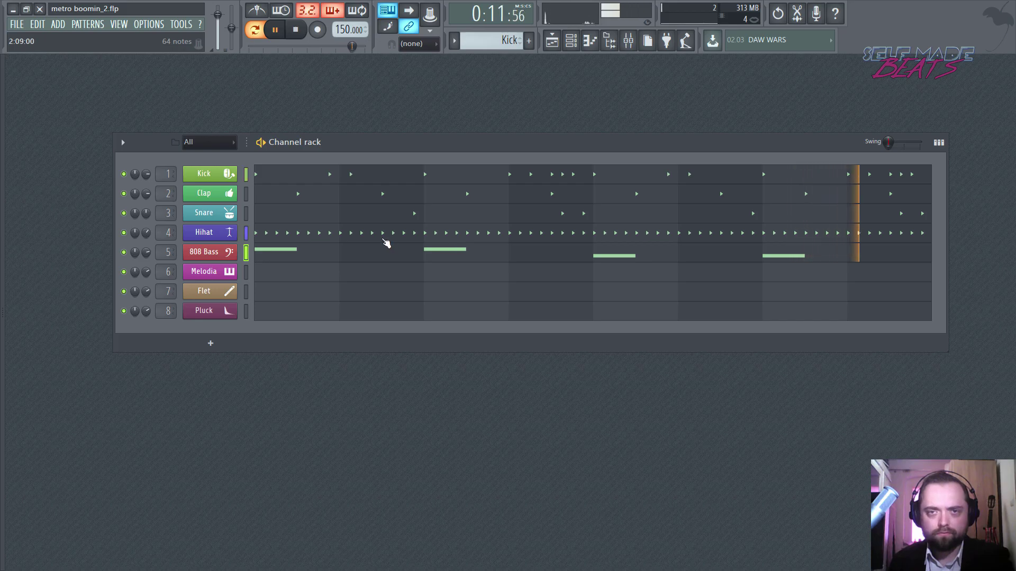
pyautogui.press('space')
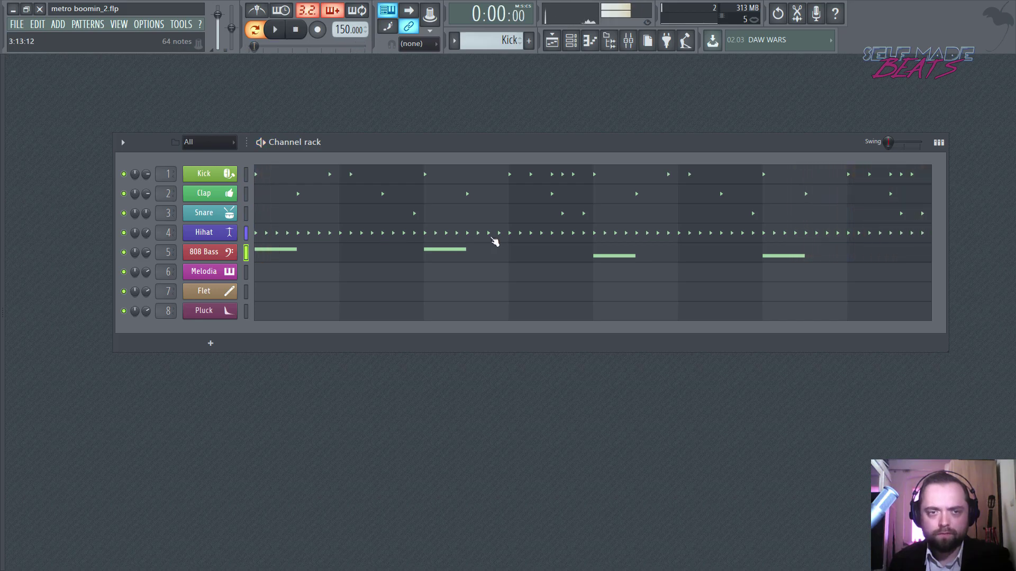
pyautogui.click(246, 272)
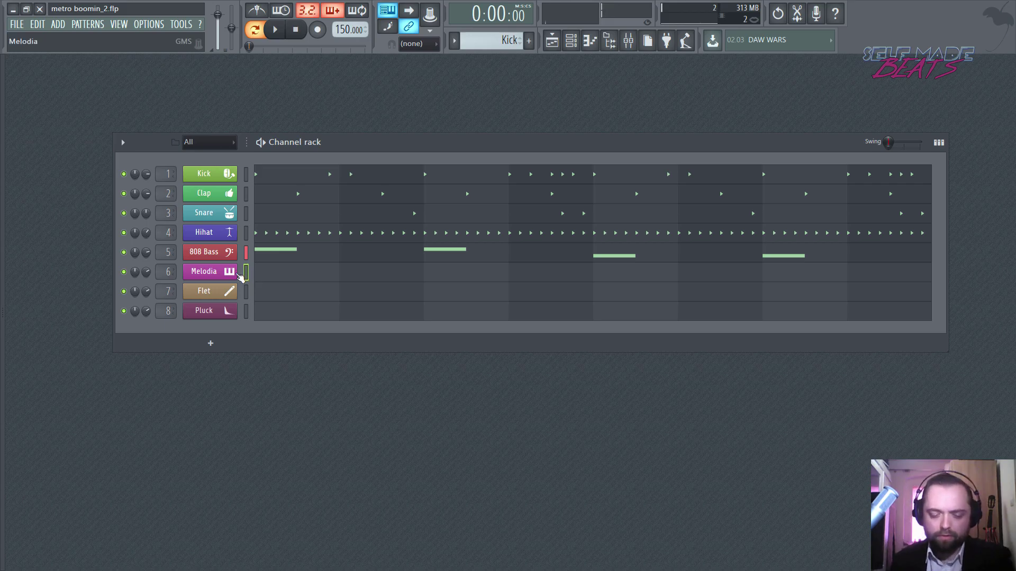
pyautogui.rightClick(232, 276)
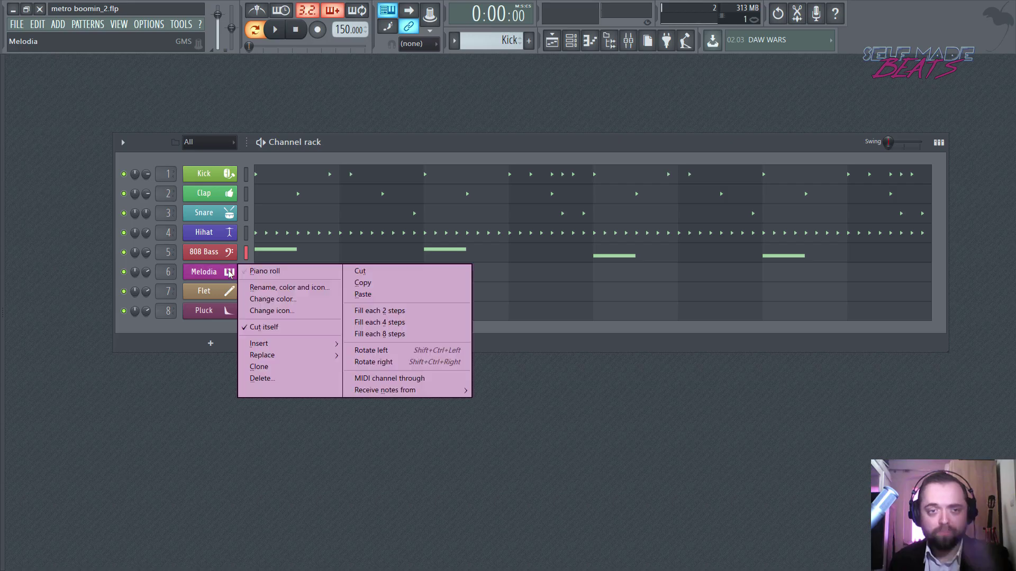
pyautogui.click(252, 271)
pyautogui.scroll(-2, 106, 275)
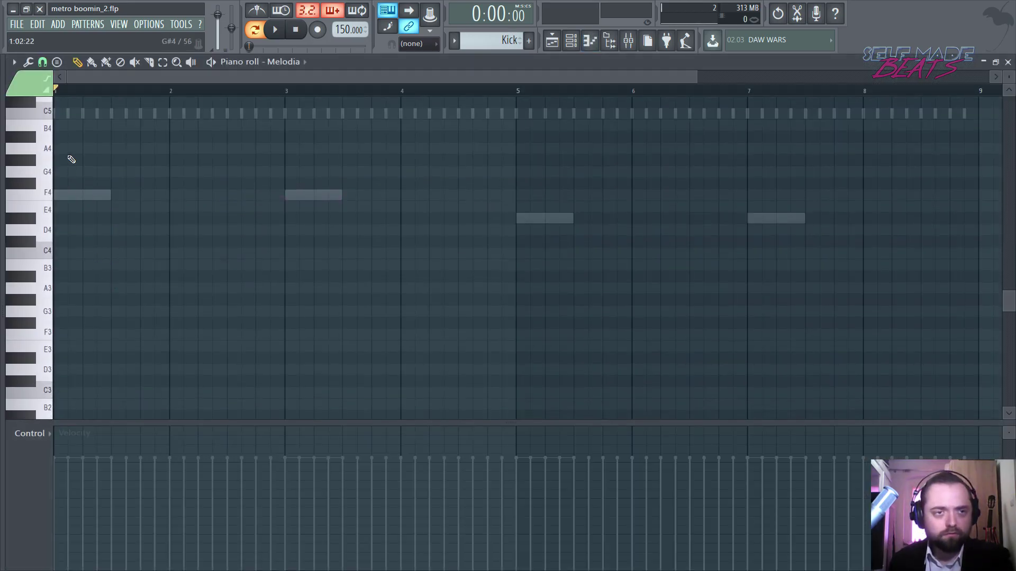
pyautogui.scroll(4, 90, 182)
pyautogui.scroll(3, 99, 83)
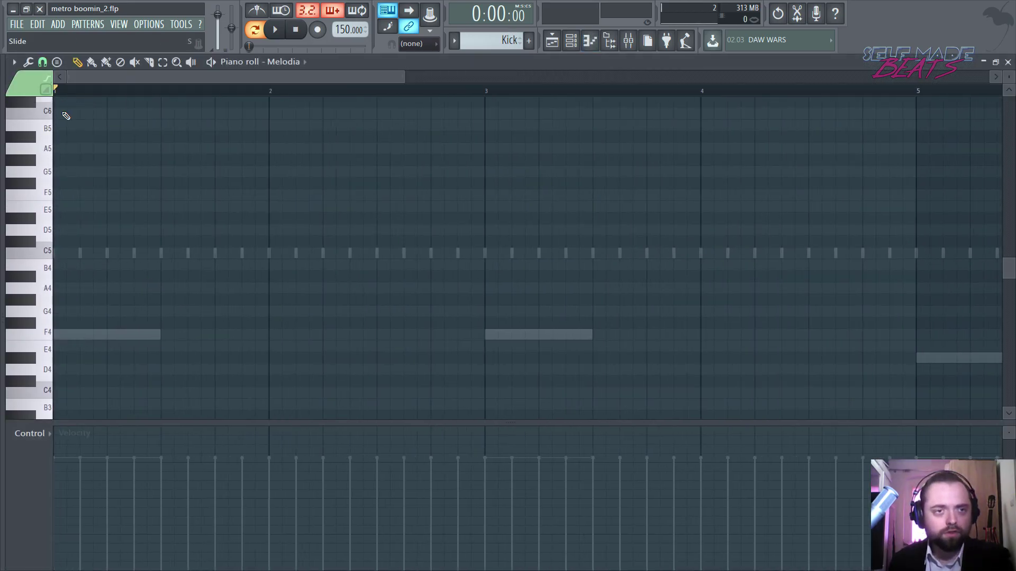
pyautogui.scroll(1, 91, 211)
pyautogui.scroll(-1, 76, 186)
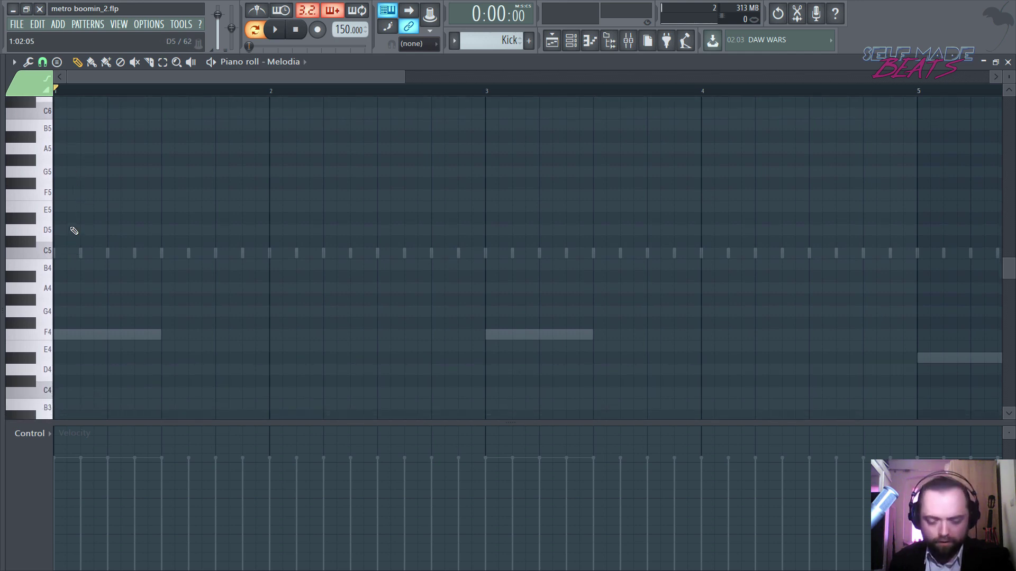
# Draw one-step Melodia notes in bar 1: C5 on step 1, F5 on step 3 and G#5 on step 5
pyautogui.moveTo(74, 231); pyautogui.dragTo(74, 252)
pyautogui.moveTo(155, 254); pyautogui.dragTo(73, 239)
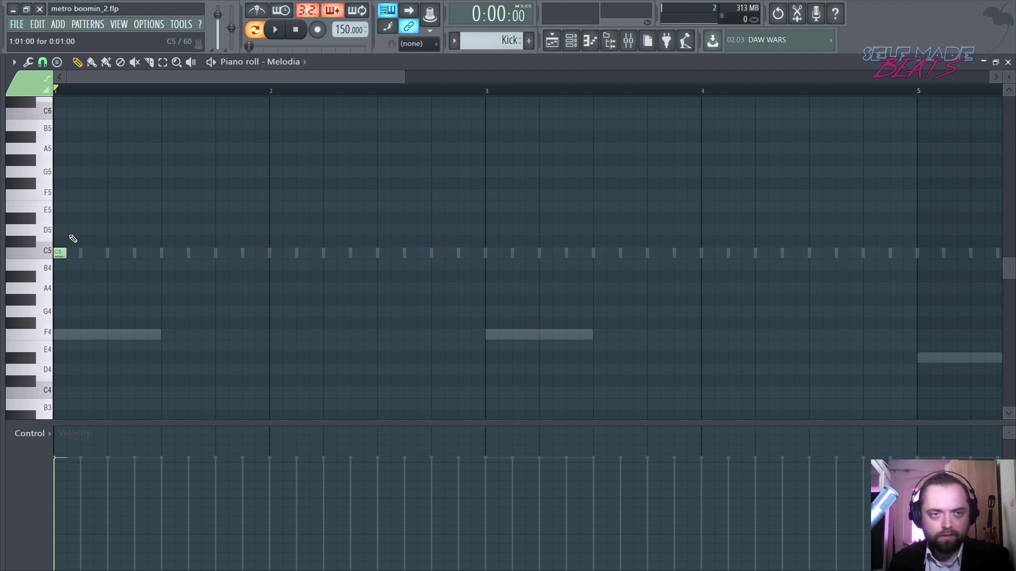
pyautogui.click(85, 195)
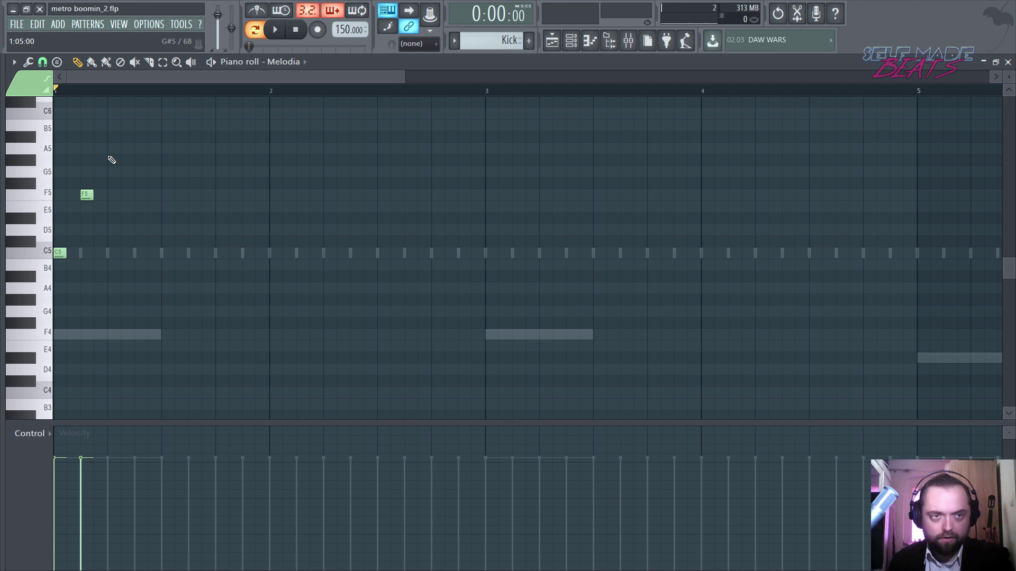
pyautogui.click(111, 160)
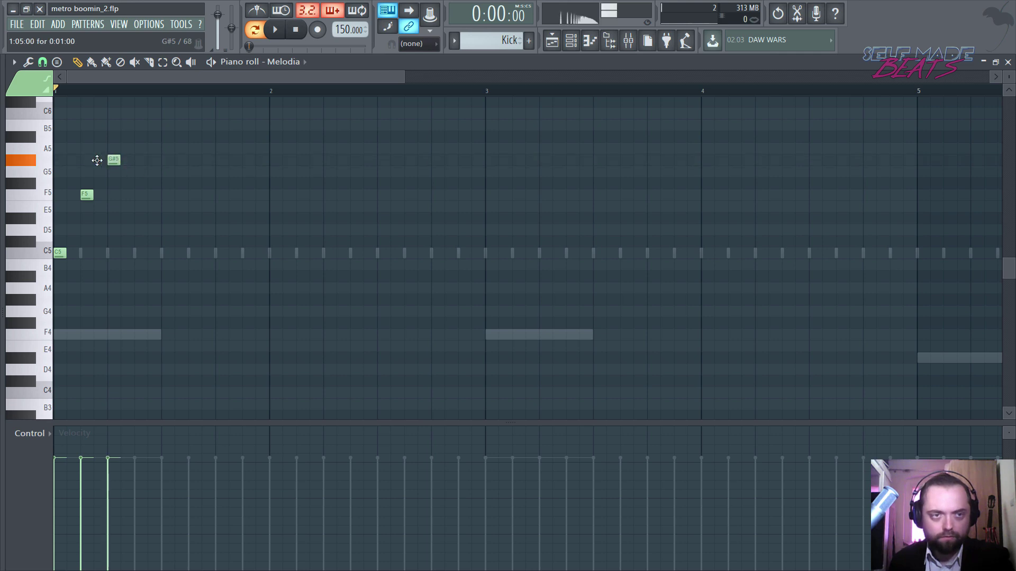
# Try tighter spacing by moving the F5 note to step 2 and the G#5 note to step 3 of bar 1
pyautogui.moveTo(96, 160); pyautogui.dragTo(95, 161)
pyautogui.moveTo(88, 198); pyautogui.dragTo(77, 197)
pyautogui.moveTo(100, 163); pyautogui.dragTo(81, 162)
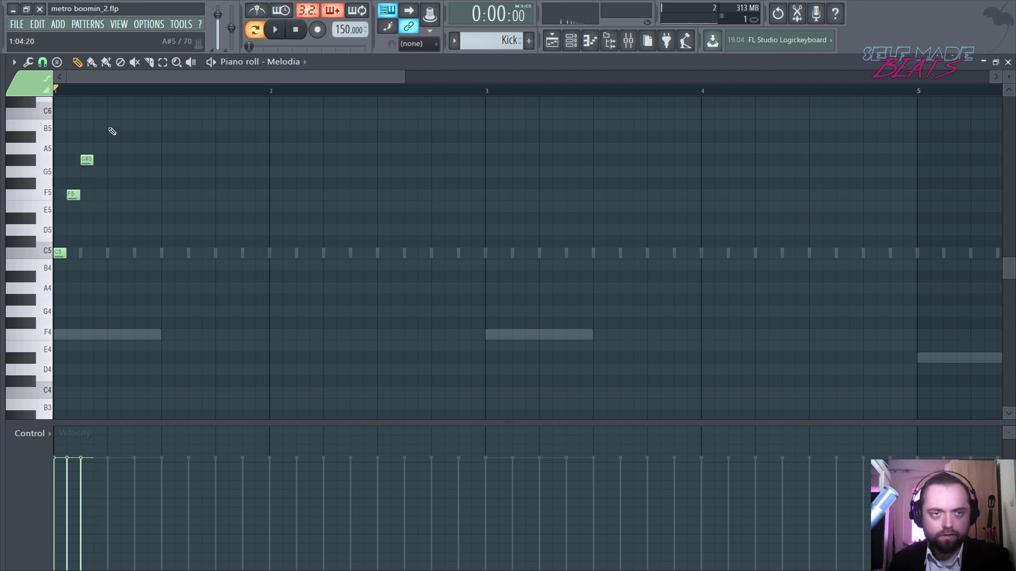
# Move F5 to step 3 and G#5 to step 5, lengthen all three melody notes to two steps, and audition them
pyautogui.moveTo(127, 131); pyautogui.dragTo(85, 198)
pyautogui.click(113, 189)
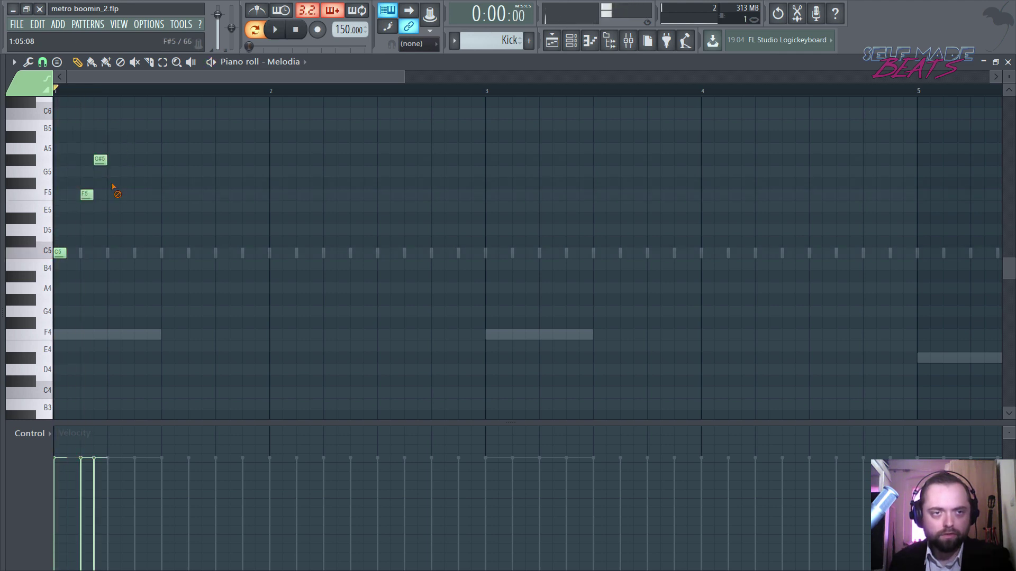
pyautogui.moveTo(102, 161); pyautogui.dragTo(77, 246)
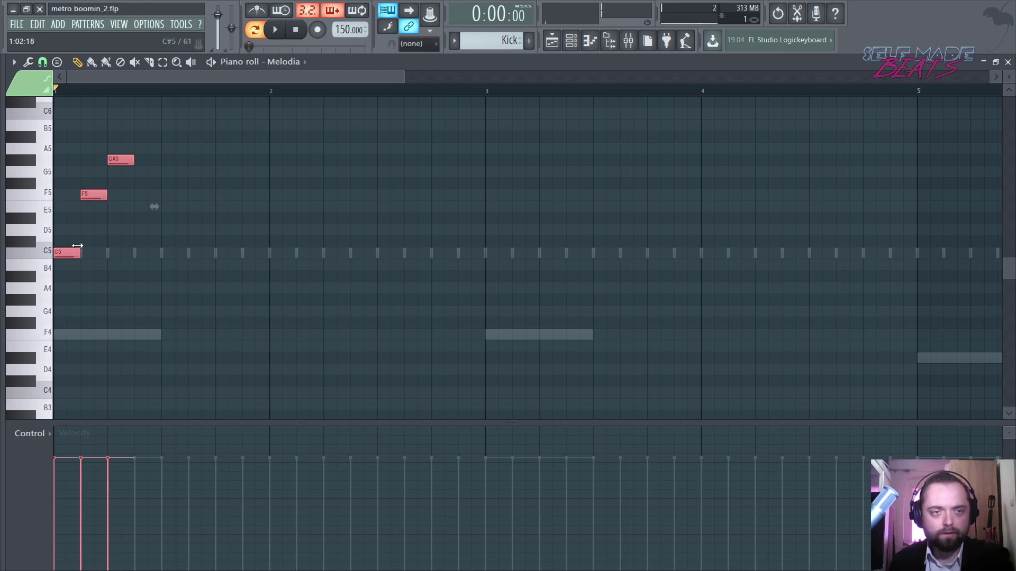
pyautogui.keyDown('ctrl'); pyautogui.click(290, 158); pyautogui.keyUp('ctrl')
pyautogui.press('space')
pyautogui.press('space')
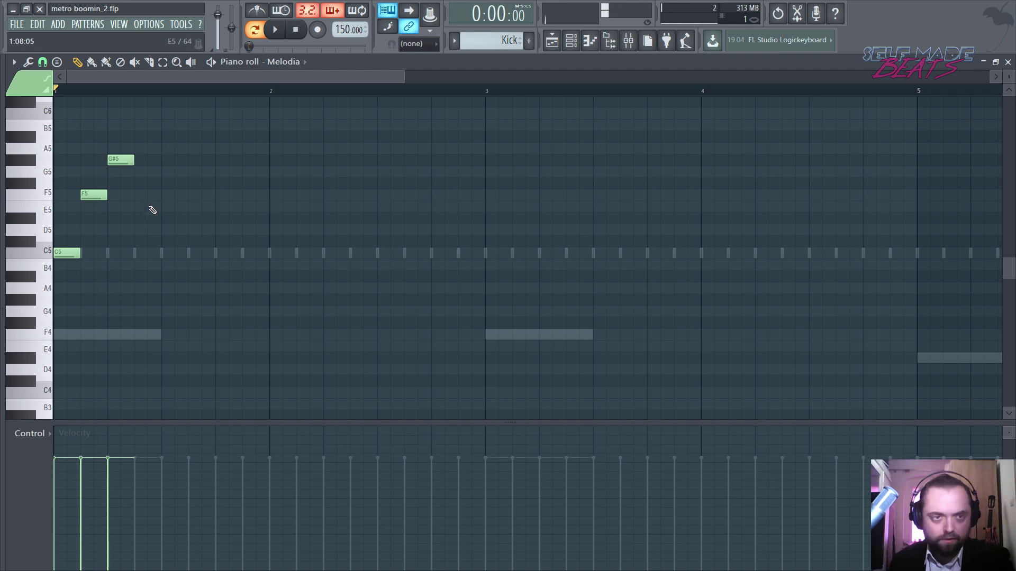
# Complete bar 1 of the melody with consecutive two-step notes C5, F5, A#4, C5 and C#5, starting on step 7
pyautogui.moveTo(150, 241); pyautogui.dragTo(137, 253)
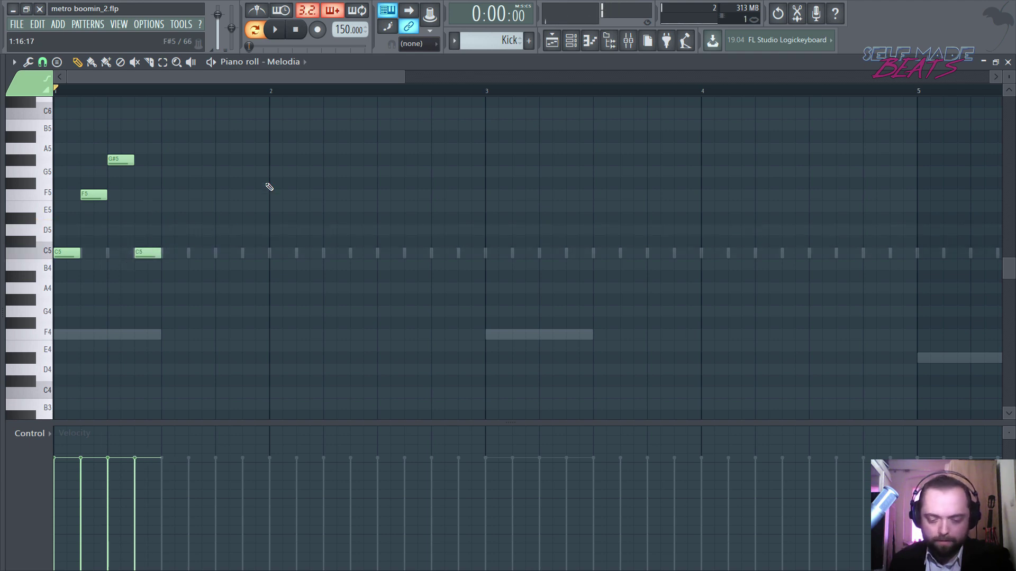
pyautogui.click(168, 196)
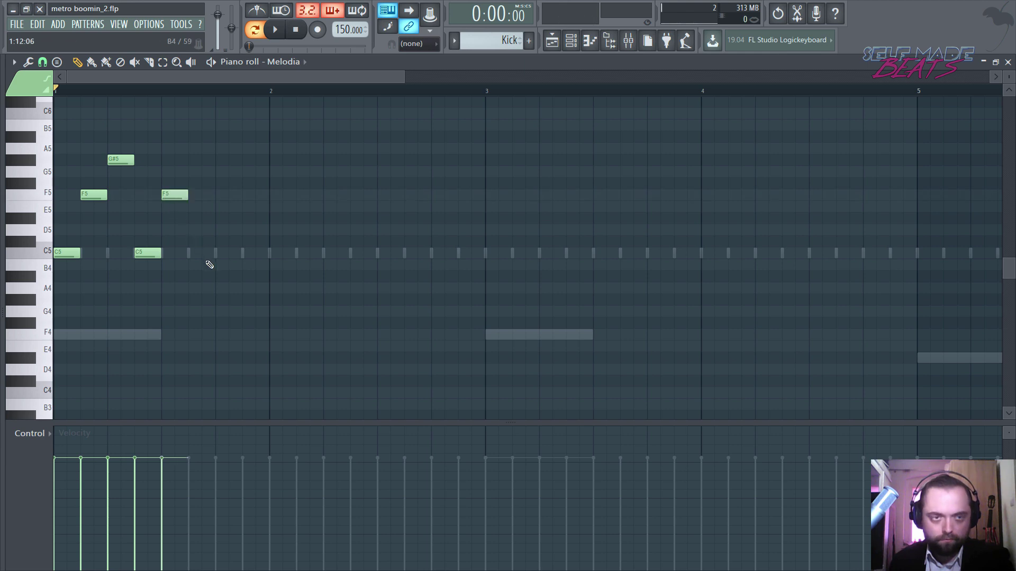
pyautogui.click(208, 264)
pyautogui.moveTo(190, 268); pyautogui.dragTo(182, 276)
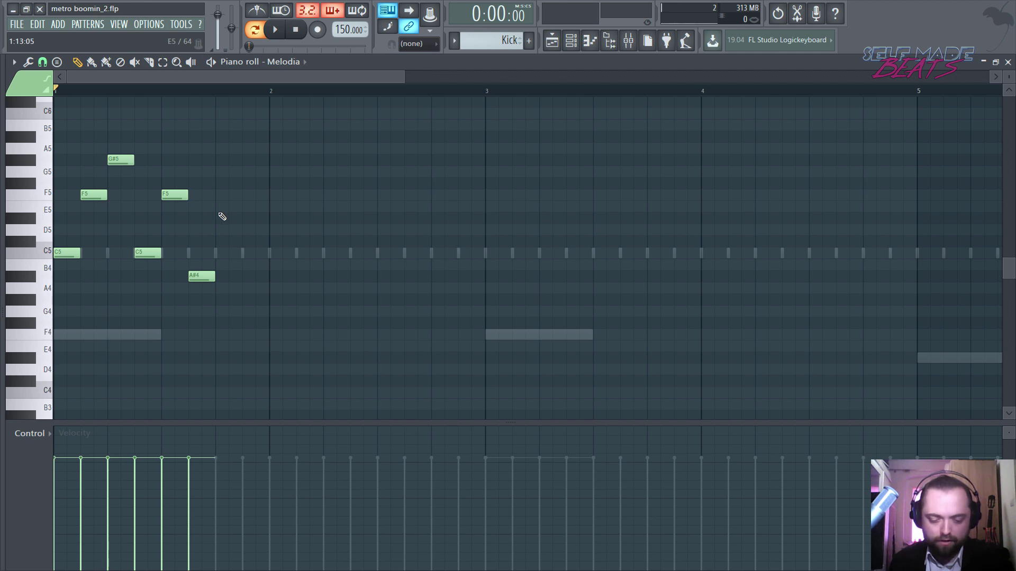
pyautogui.moveTo(217, 241); pyautogui.dragTo(217, 251)
pyautogui.click(244, 244)
# Duplicate the bar 1 melody into bar 2 and swap the copy's last two notes so it ends C#5, C5
pyautogui.moveTo(292, 302); pyautogui.dragTo(55, 132)
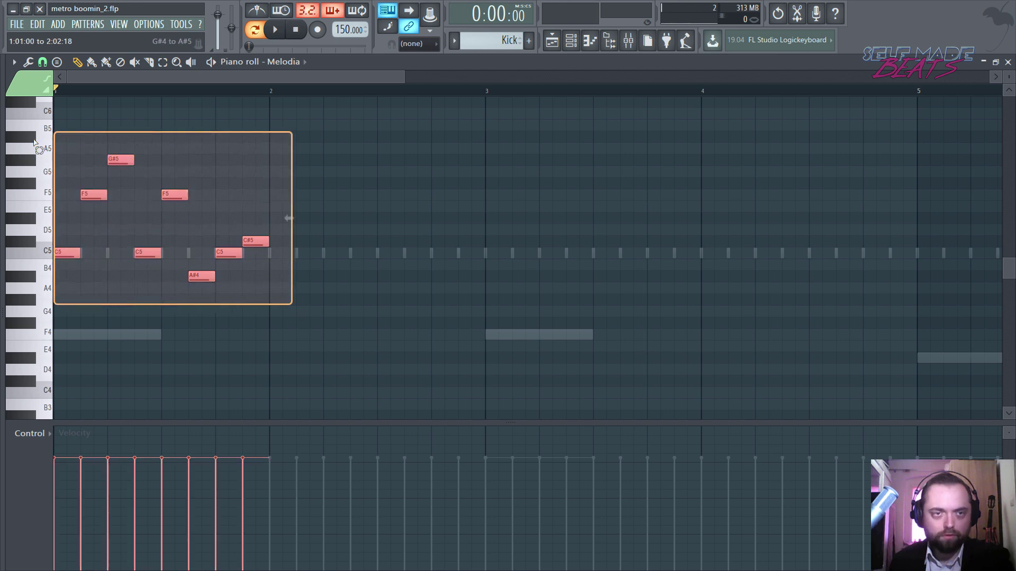
pyautogui.moveTo(64, 254); pyautogui.dragTo(283, 254)
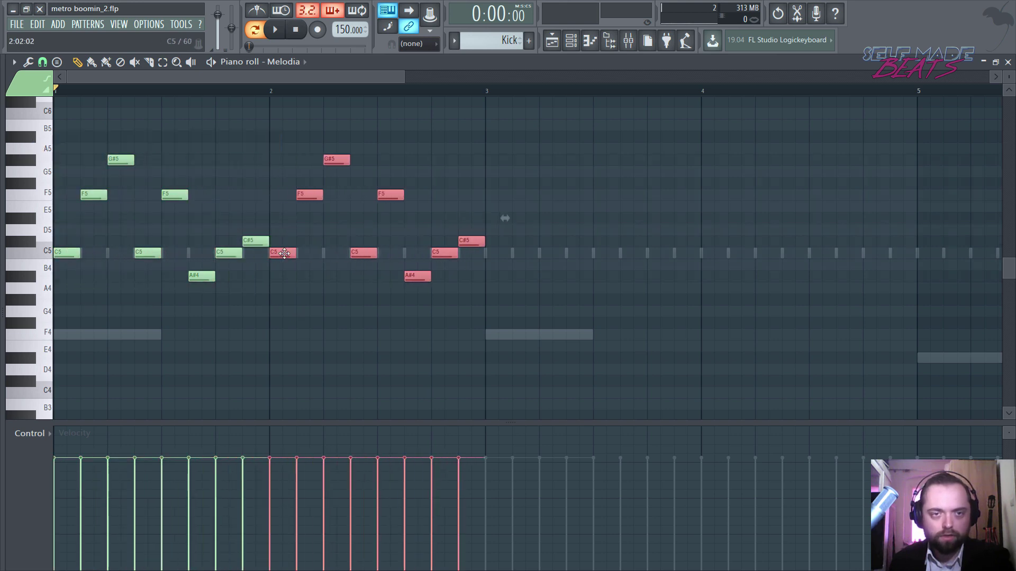
pyautogui.keyDown('ctrl'); pyautogui.click(392, 329); pyautogui.keyUp('ctrl')
pyautogui.moveTo(450, 255)
pyautogui.mouseDown()
pyautogui.moveTo(450, 243)
pyautogui.moveTo(466, 253)
pyautogui.mouseUp()
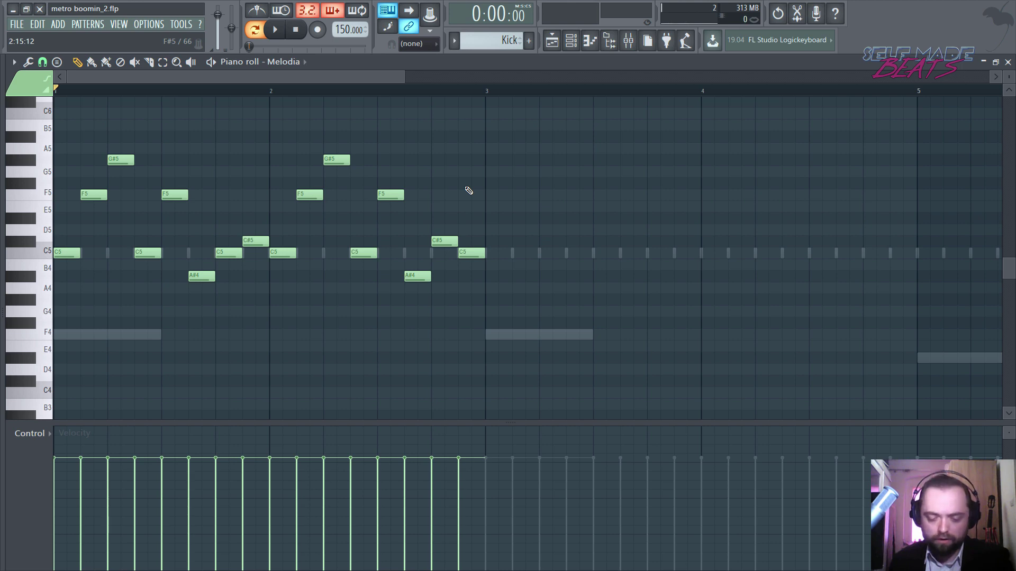
# Duplicate the two-bar melody phrase into bars 3 and 4
pyautogui.moveTo(574, 109); pyautogui.dragTo(57, 355)
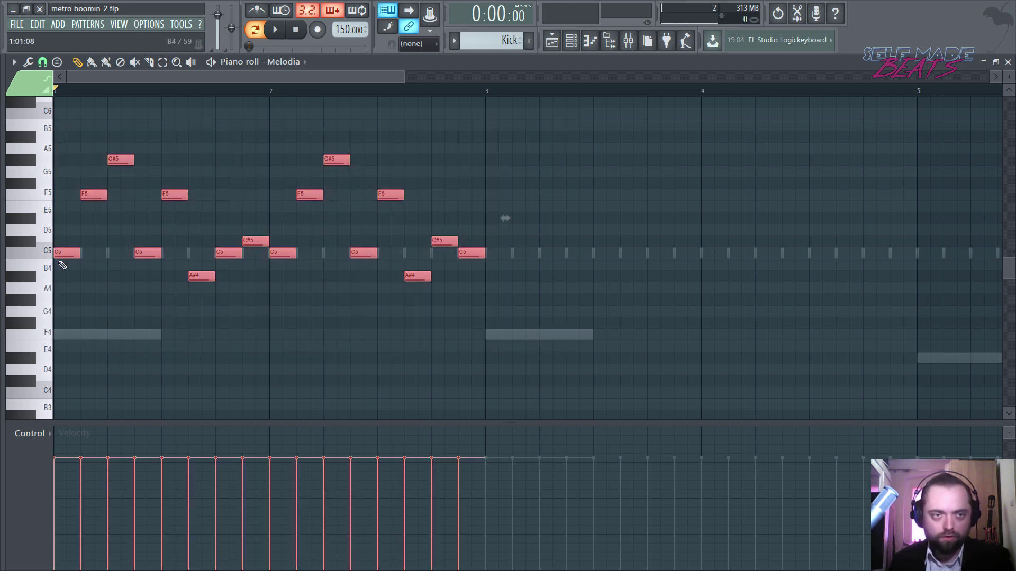
pyautogui.moveTo(64, 255); pyautogui.dragTo(496, 303)
pyautogui.scroll(-4, 428, 100)
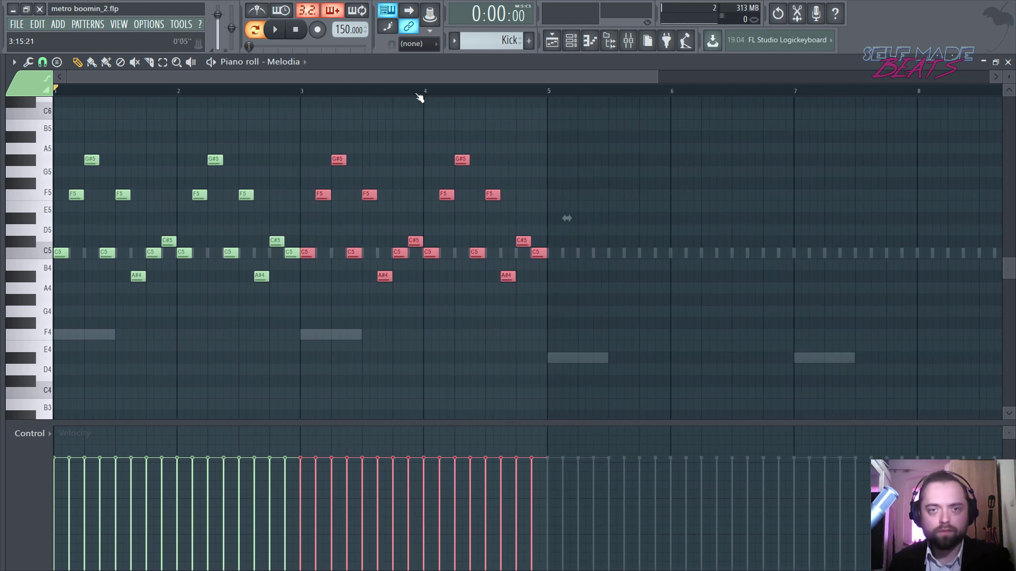
pyautogui.keyDown('ctrl'); pyautogui.click(499, 139); pyautogui.keyUp('ctrl')
# Draw two-step notes D#5, C5, F5 and C5 in sequence across the first half of bar 5
pyautogui.scroll(-3, 499, 139)
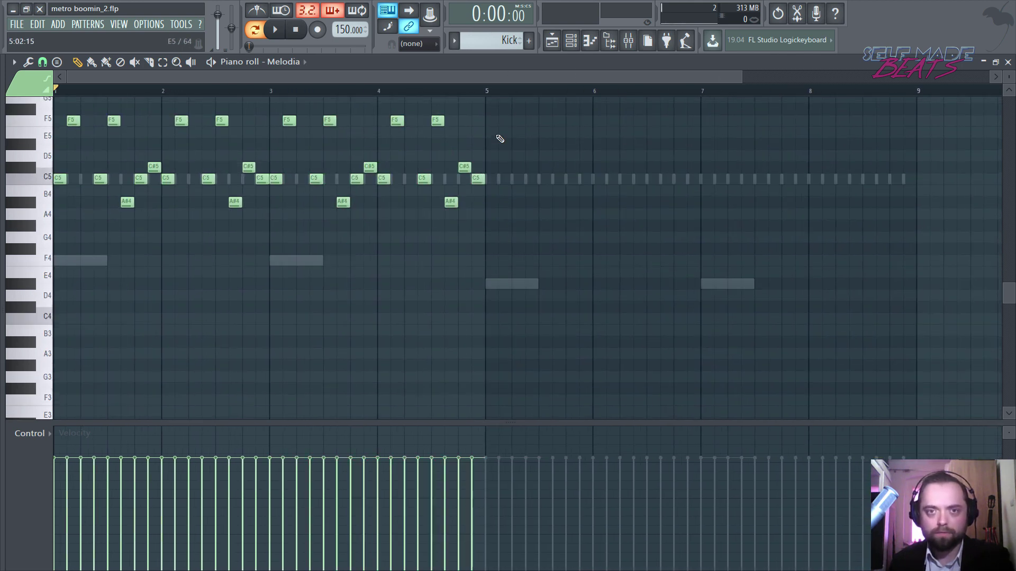
pyautogui.scroll(2, 499, 138)
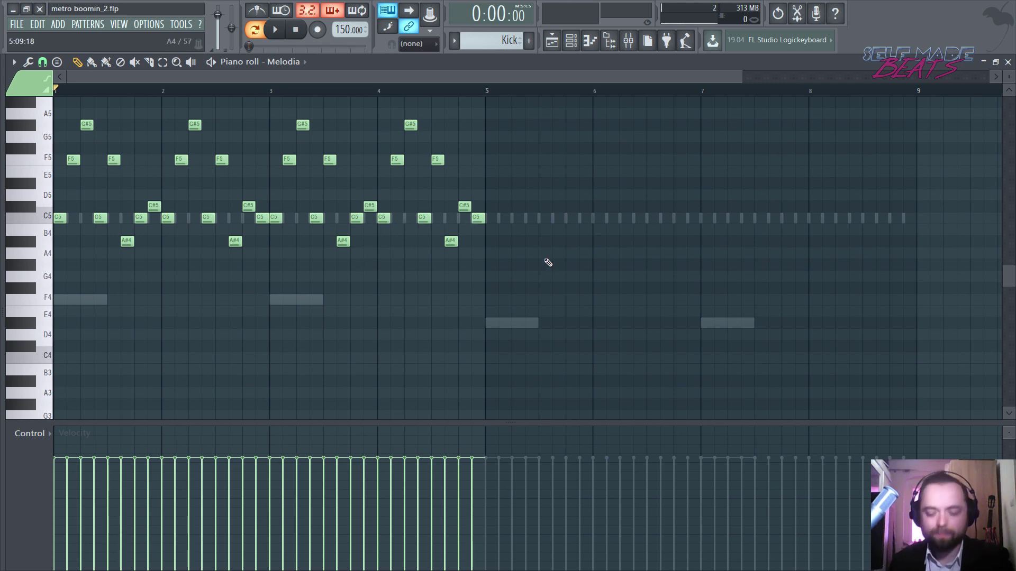
pyautogui.scroll(2, 533, 91)
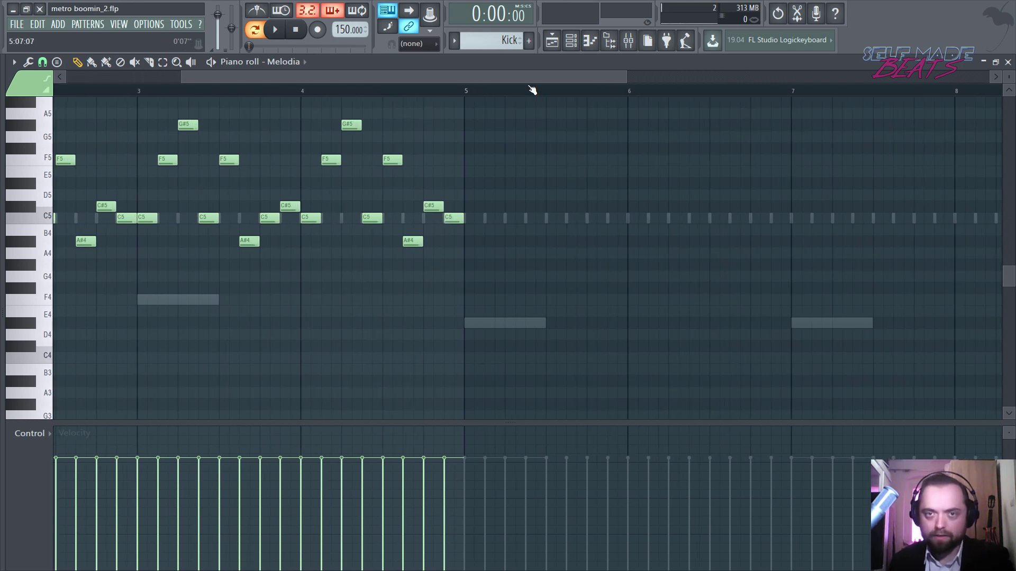
pyautogui.moveTo(531, 79); pyautogui.dragTo(648, 96)
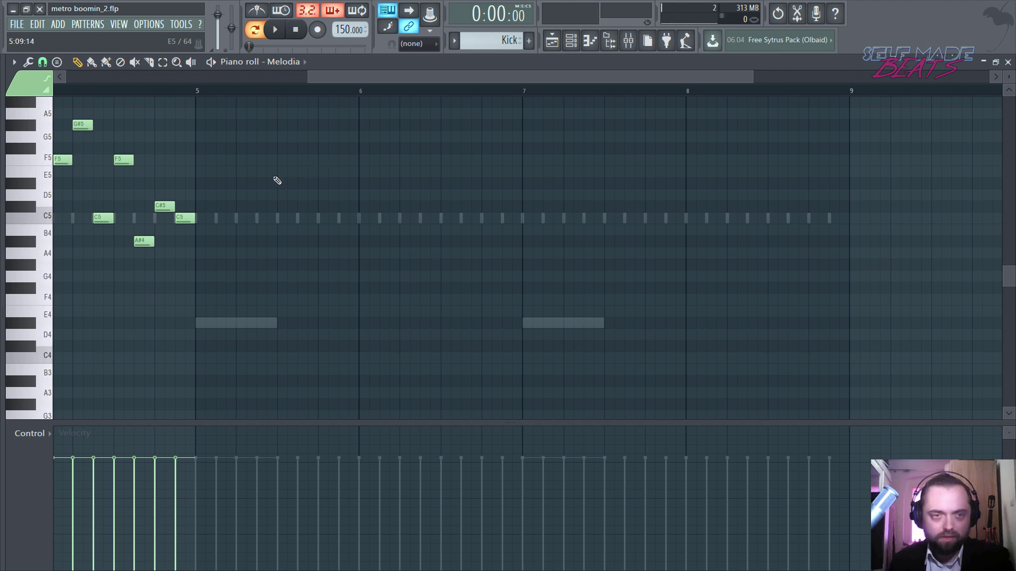
pyautogui.click(197, 185)
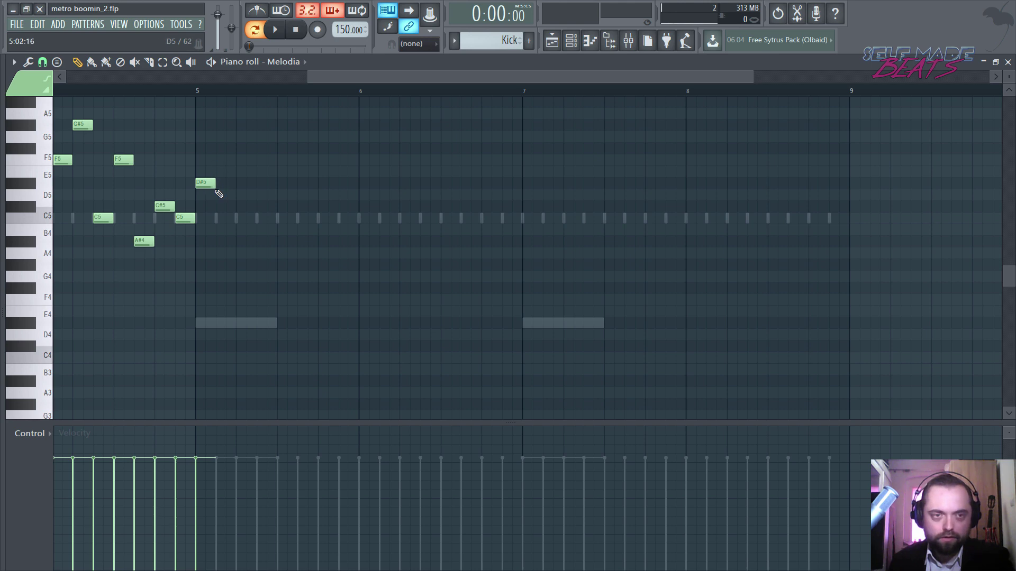
pyautogui.click(221, 218)
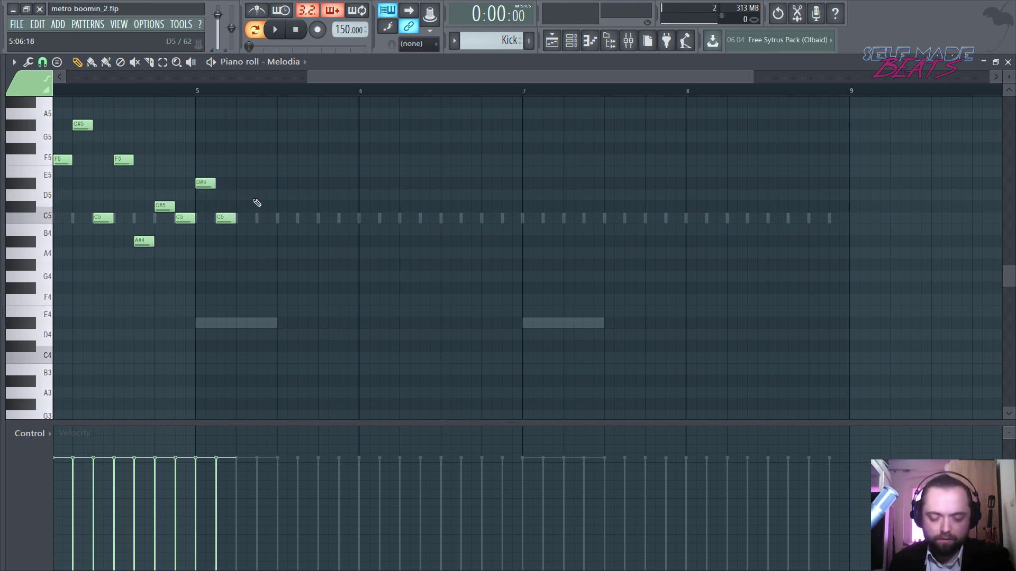
pyautogui.click(242, 160)
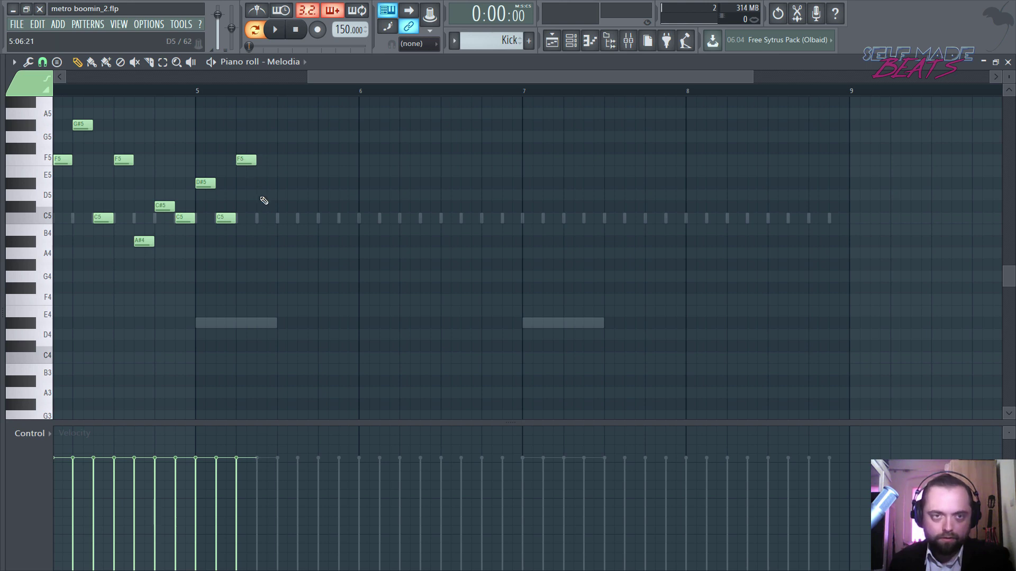
pyautogui.moveTo(261, 206); pyautogui.dragTo(261, 217)
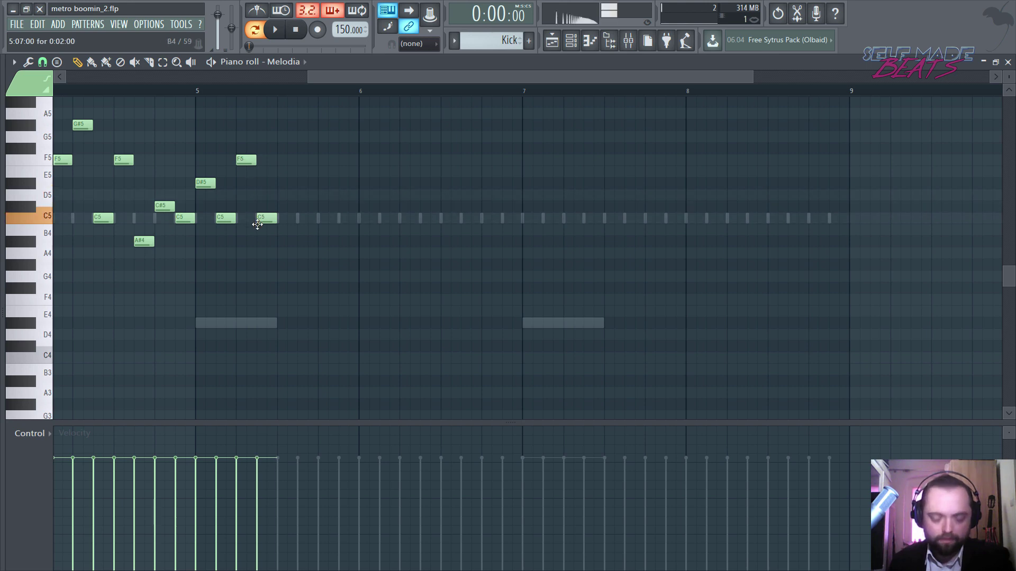
# Fill the second half of bar 5 with two-step notes C#5, C5, A#4 and C5, and add D#5 at the start of bar 6
pyautogui.click(282, 207)
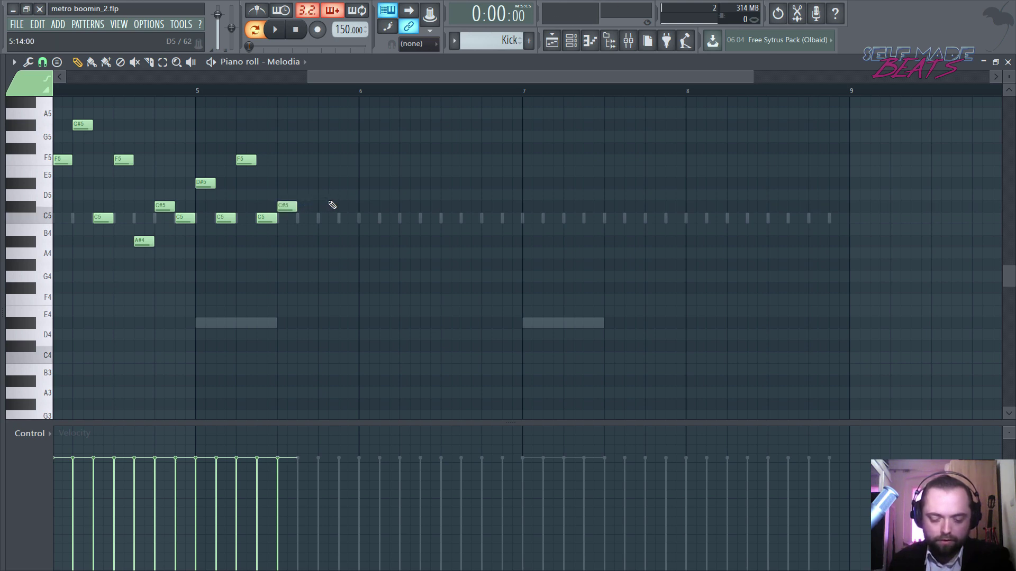
pyautogui.click(315, 217)
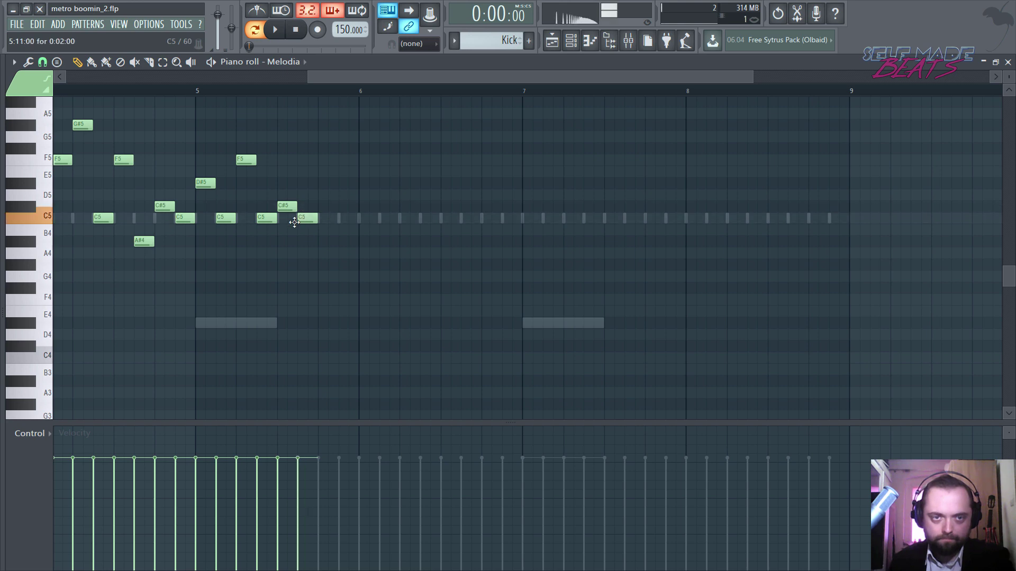
pyautogui.click(322, 242)
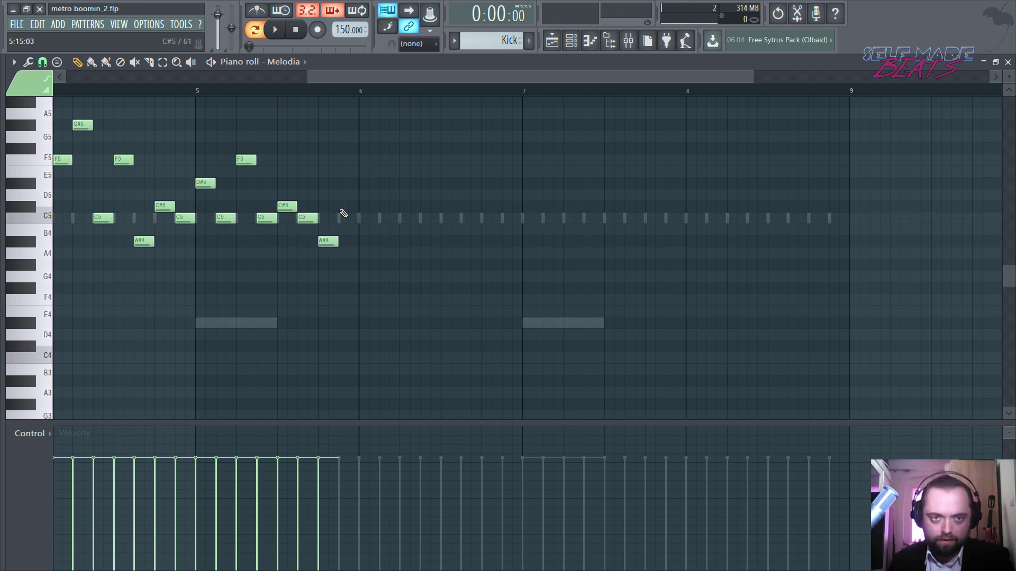
pyautogui.moveTo(341, 207); pyautogui.dragTo(347, 219)
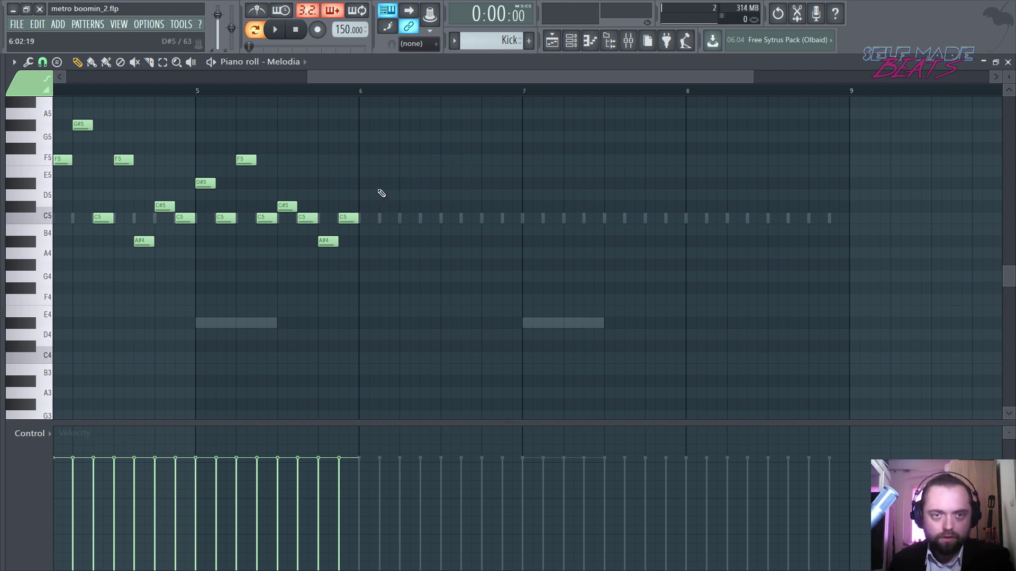
pyautogui.moveTo(369, 187); pyautogui.dragTo(364, 183)
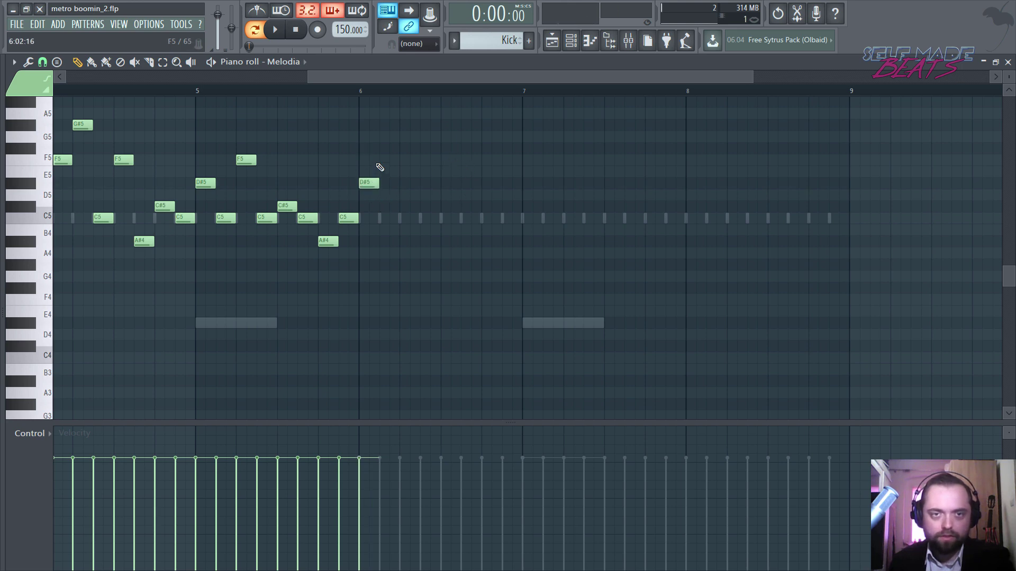
# Add two-step notes C6 and C#6 after the D#5 in bar 6 and play the phrase back from bar 5
pyautogui.scroll(3, 388, 152)
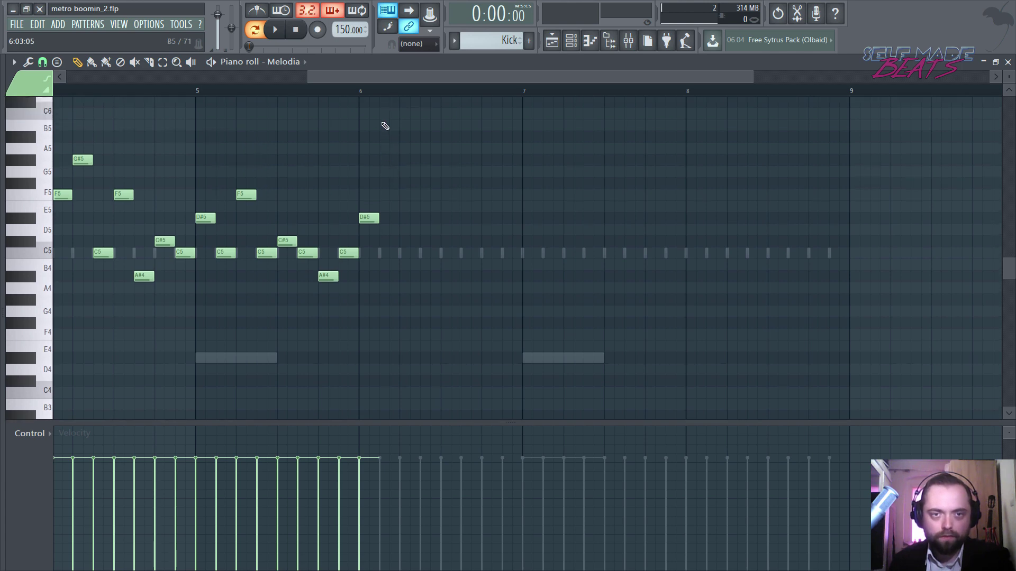
pyautogui.click(383, 113)
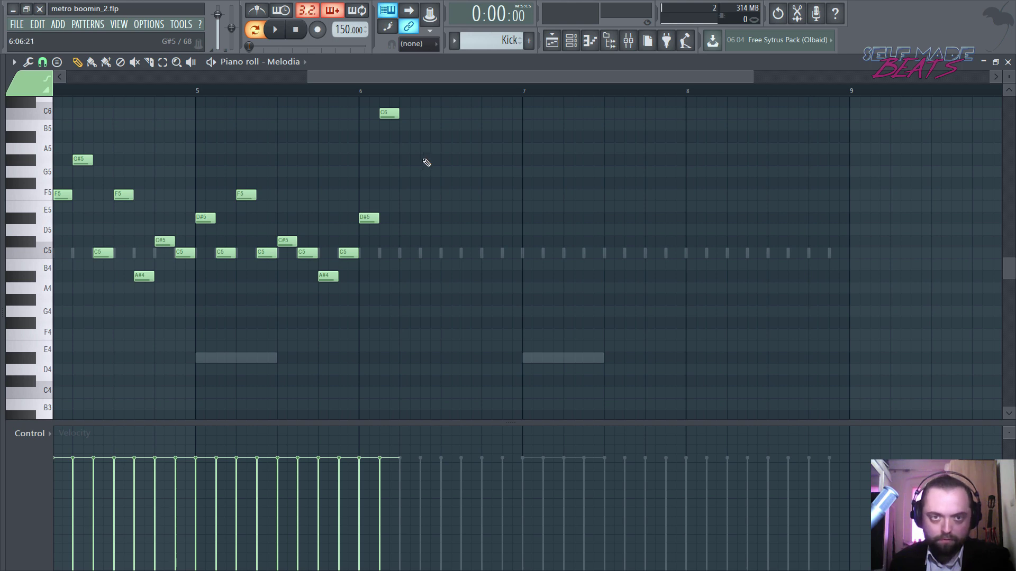
pyautogui.click(404, 102)
pyautogui.scroll(2, 404, 193)
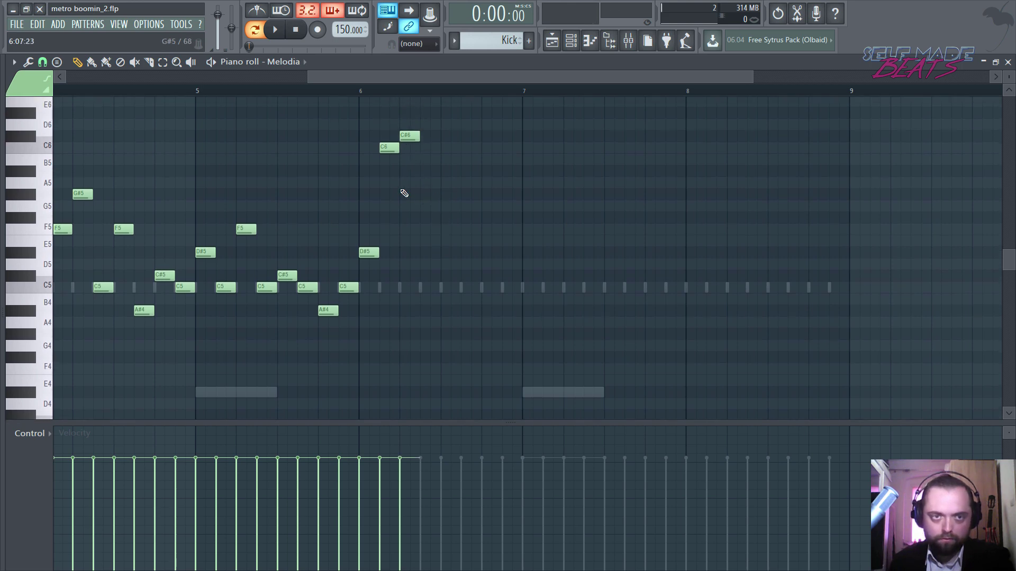
pyautogui.click(195, 91)
pyautogui.press('space')
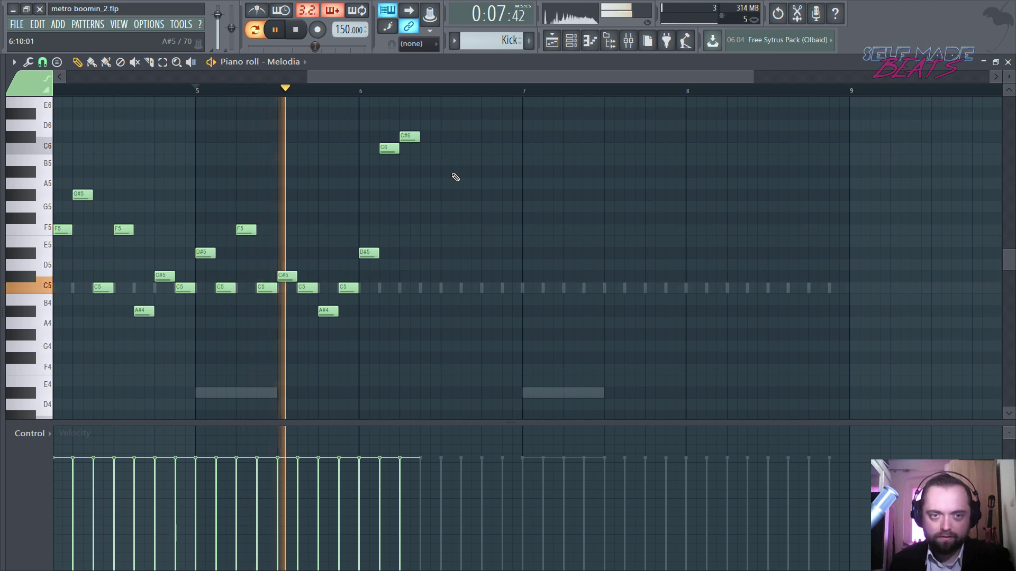
pyautogui.press('space')
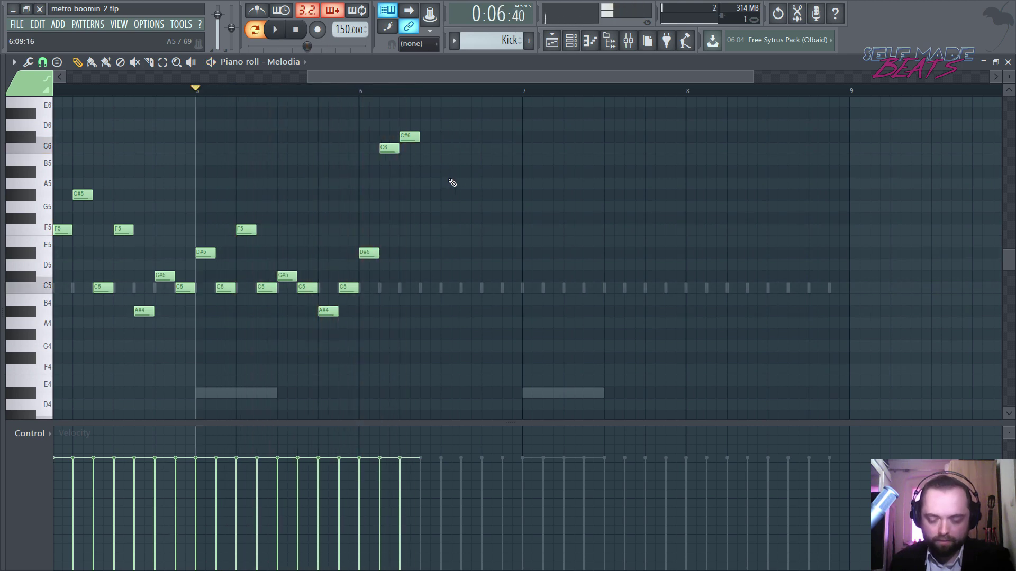
# Complete bar 6 with consecutive two-step notes C6, A#5, C6, G#5 and D#5
pyautogui.click(422, 150)
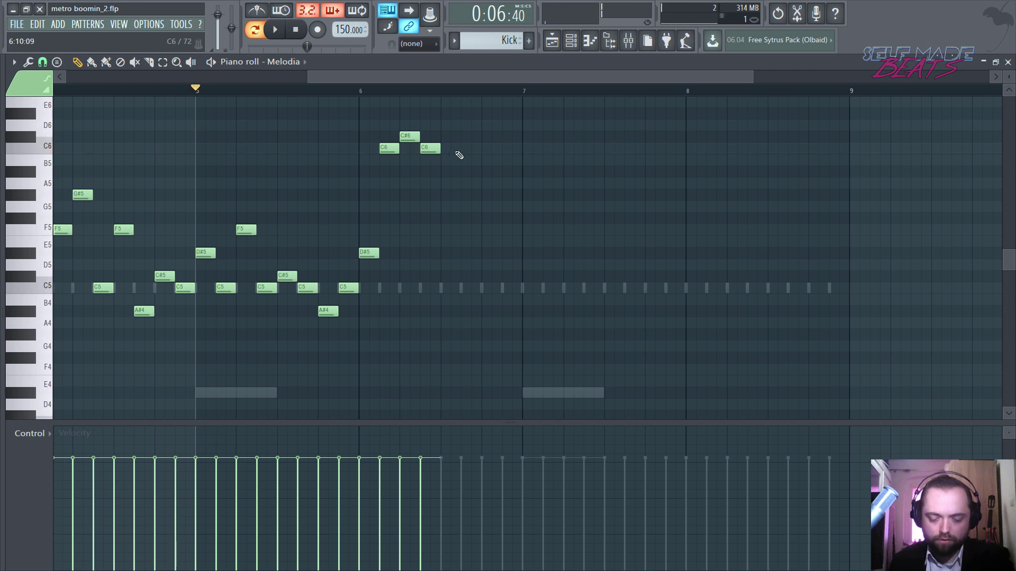
pyautogui.moveTo(461, 176); pyautogui.dragTo(450, 174)
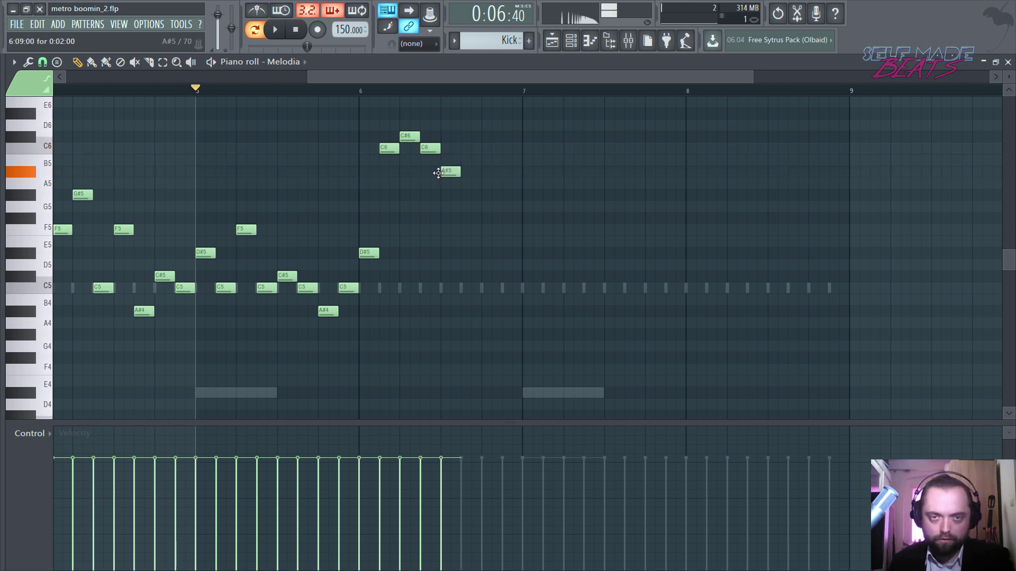
pyautogui.click(467, 149)
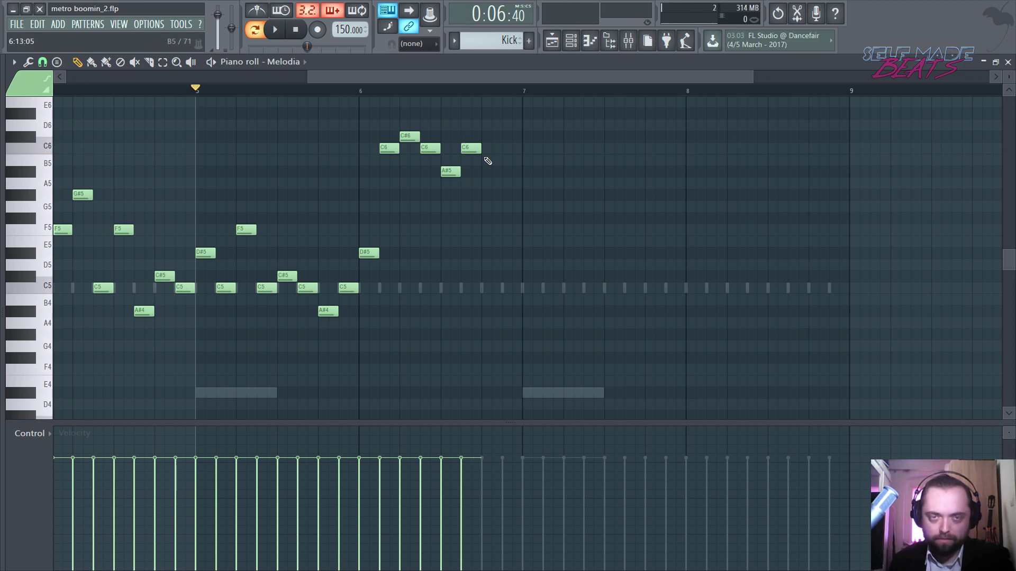
pyautogui.click(484, 196)
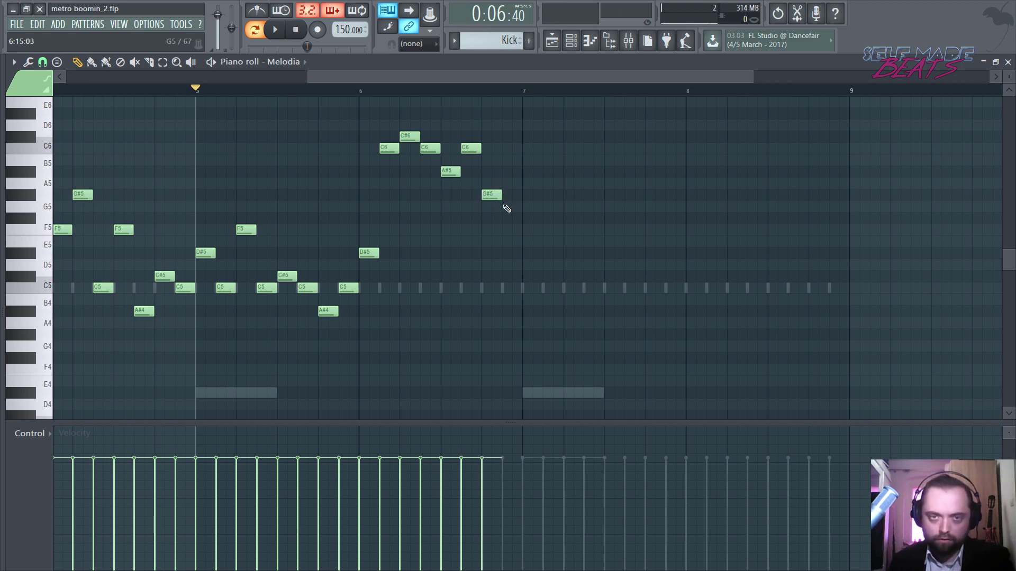
pyautogui.moveTo(505, 232); pyautogui.dragTo(503, 256)
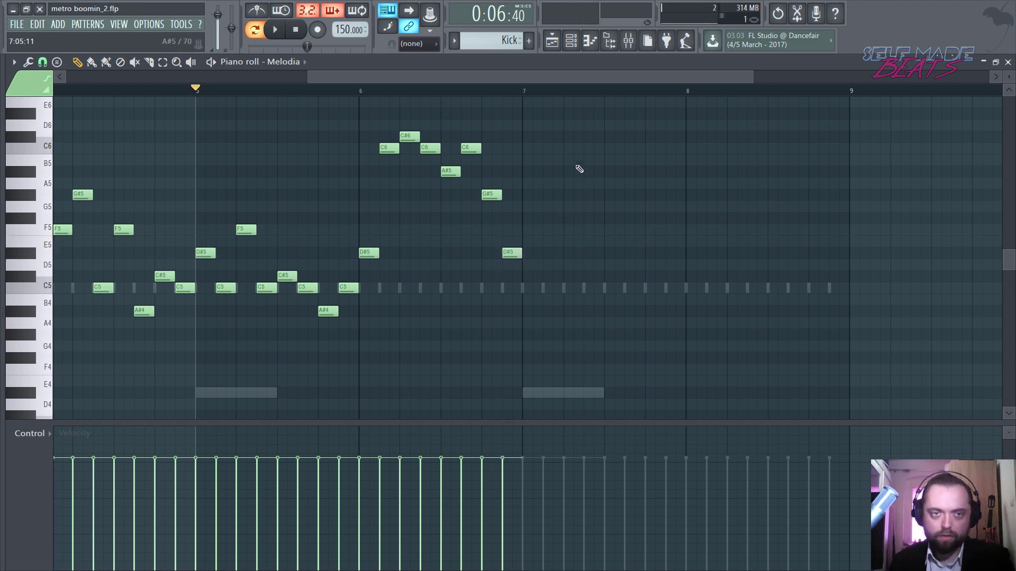
# Duplicate the melody phrase of bars 5 and 6 into bars 7 and 8
pyautogui.moveTo(580, 144); pyautogui.dragTo(555, 272)
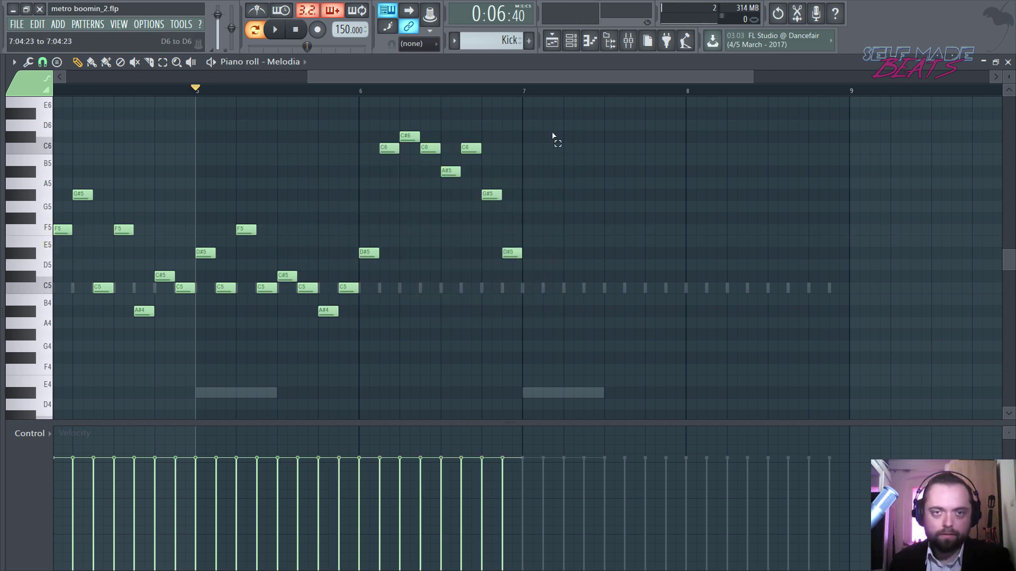
pyautogui.moveTo(561, 122); pyautogui.dragTo(201, 350)
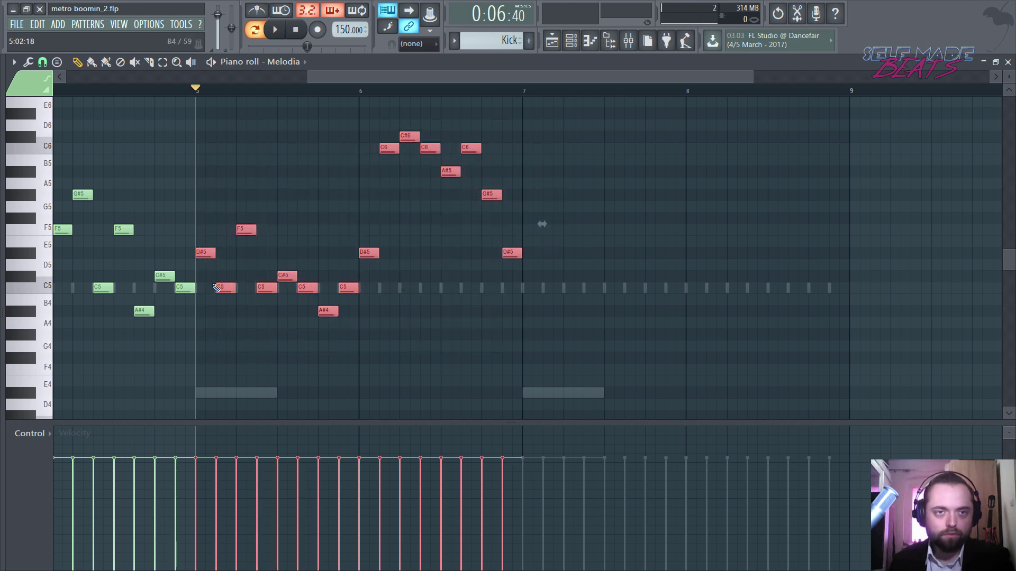
pyautogui.moveTo(202, 258)
pyautogui.keyDown('shift'); pyautogui.mouseDown()
pyautogui.moveTo(544, 295)
pyautogui.moveTo(529, 294)
pyautogui.mouseUp(); pyautogui.keyUp('shift')
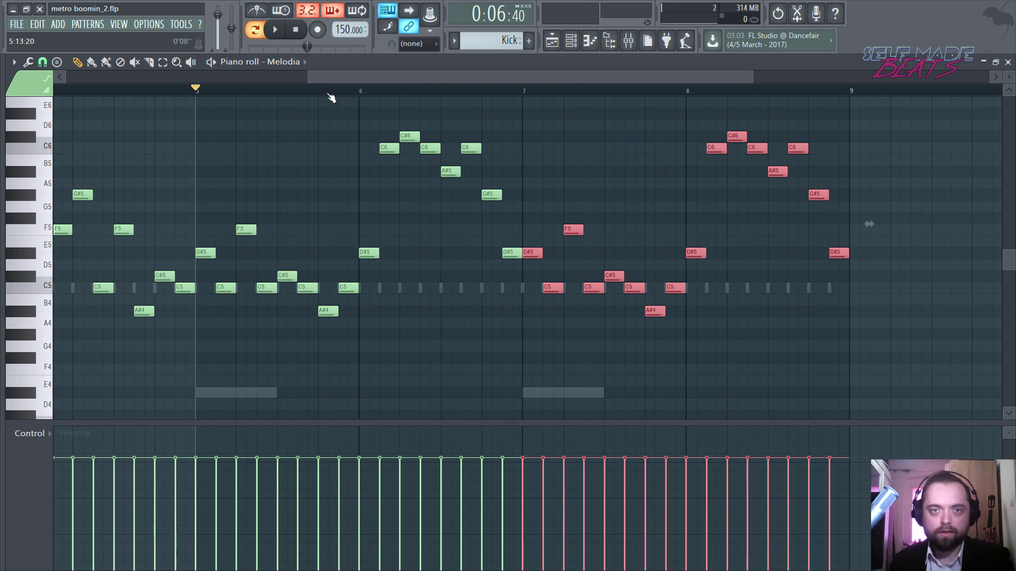
# Deselect the copied notes and play the full eight-bar melody from the start
pyautogui.scroll(-2, 329, 97)
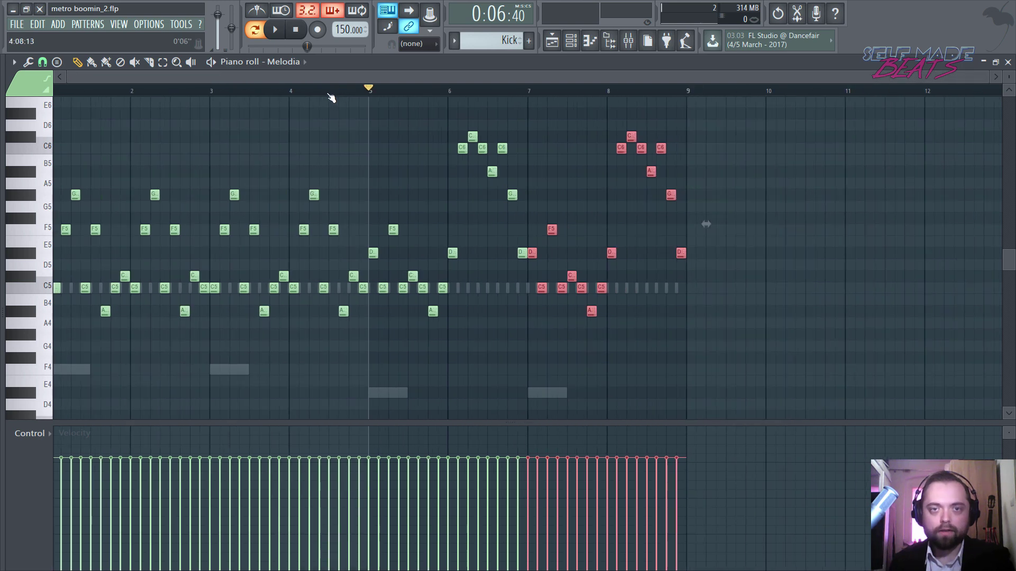
pyautogui.click(380, 90)
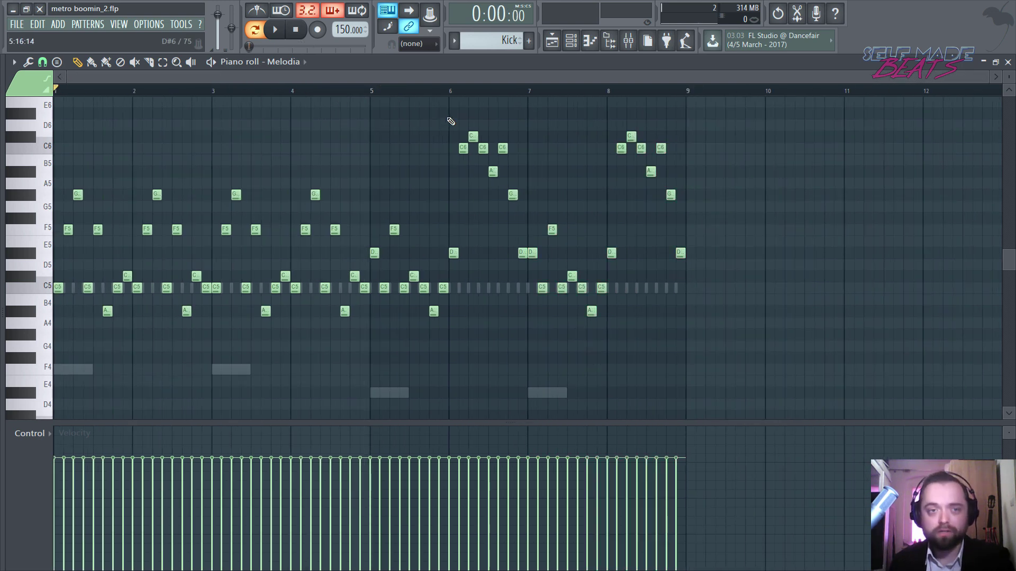
pyautogui.press('space')
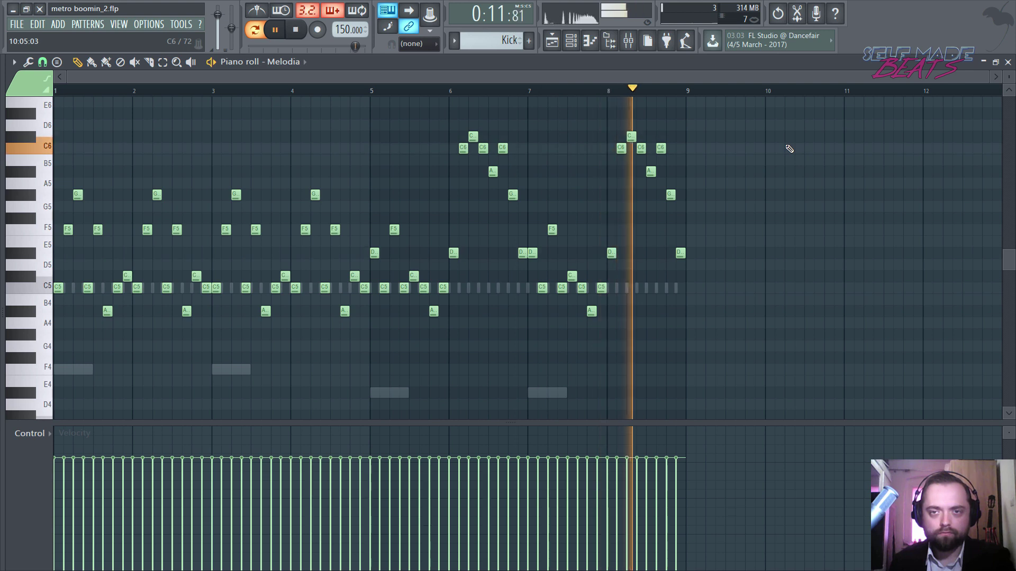
pyautogui.press('space')
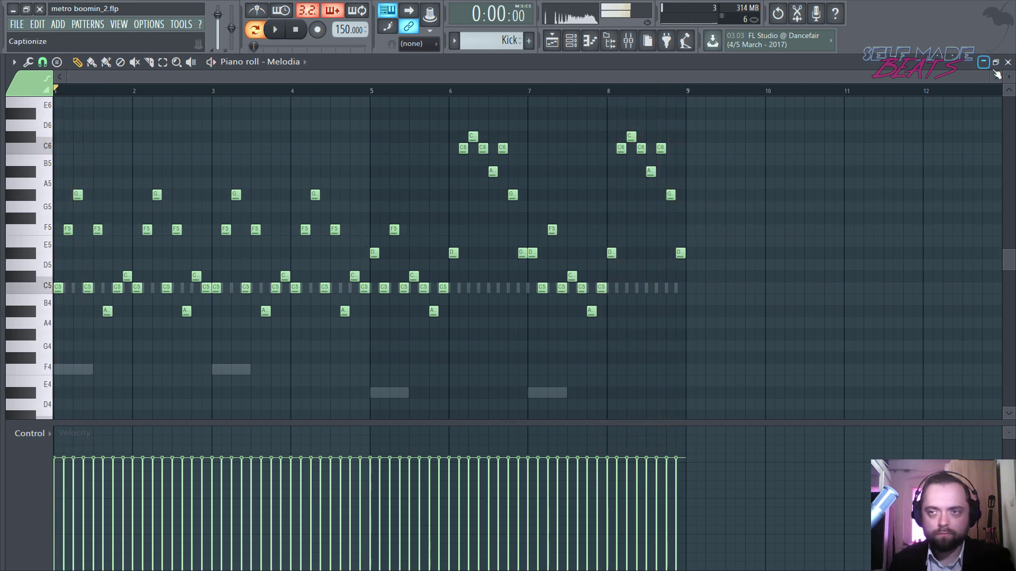
# Close the piano roll, open the Melodia channel's GMS synth, and arrange its window below the channel rack
pyautogui.click(1007, 63)
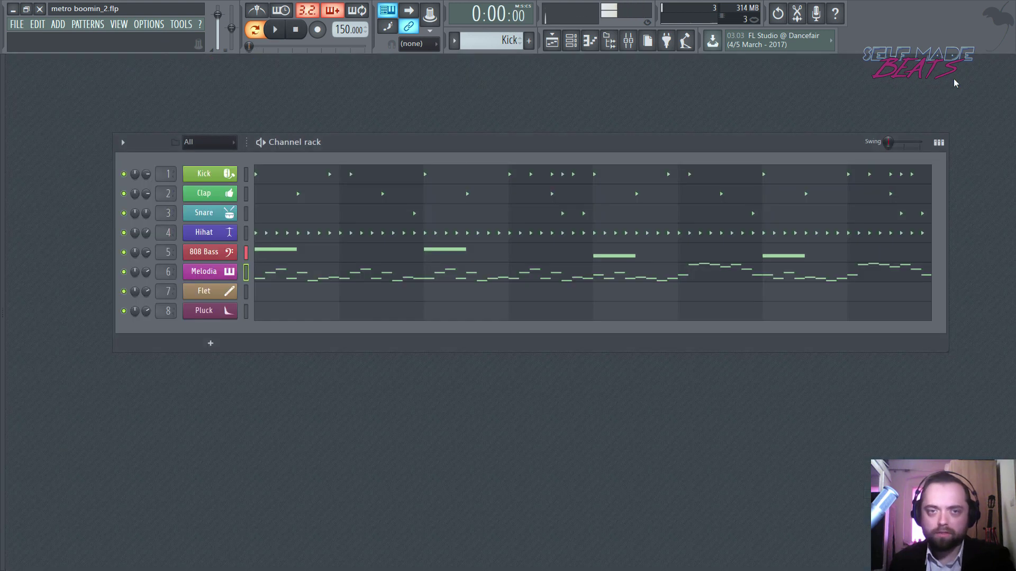
pyautogui.click(219, 280)
pyautogui.moveTo(308, 265); pyautogui.dragTo(566, 152)
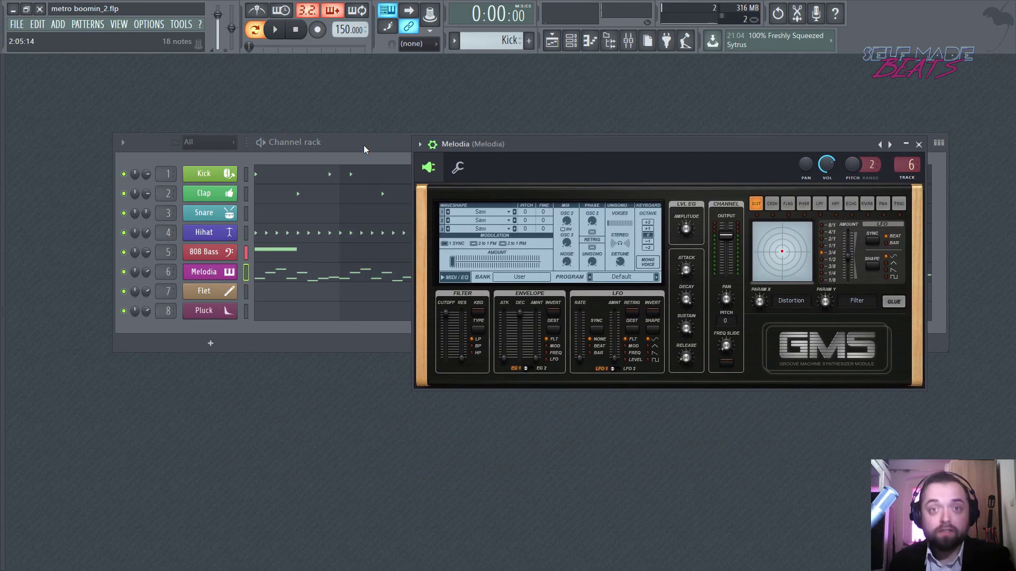
pyautogui.moveTo(363, 142); pyautogui.dragTo(349, 71)
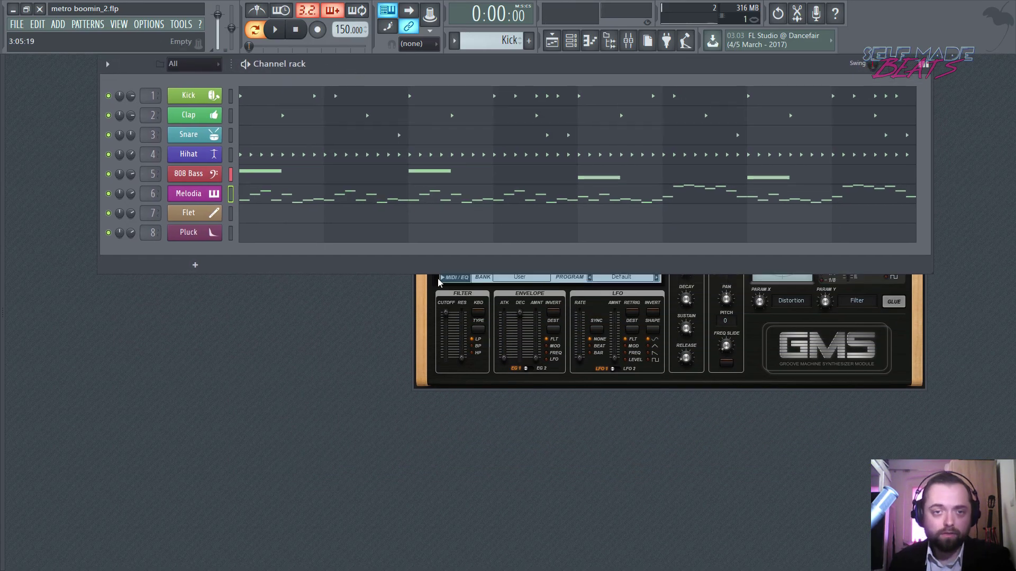
pyautogui.click(417, 304)
pyautogui.moveTo(545, 153); pyautogui.dragTo(548, 262)
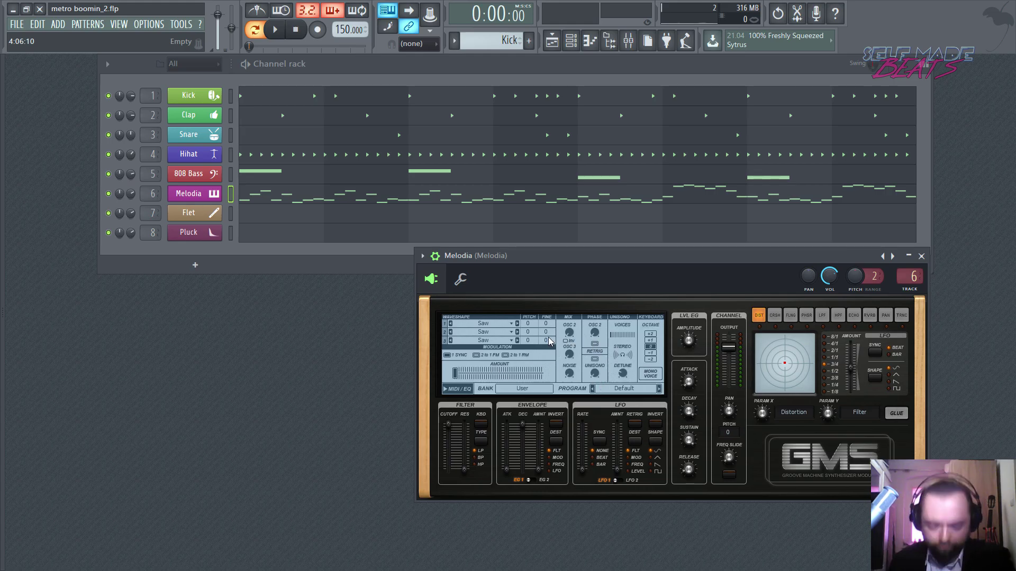
# Set the Melodia synth's first oscillator waveshape to Sine and turn down the oscillator mix levels
pyautogui.click(496, 326)
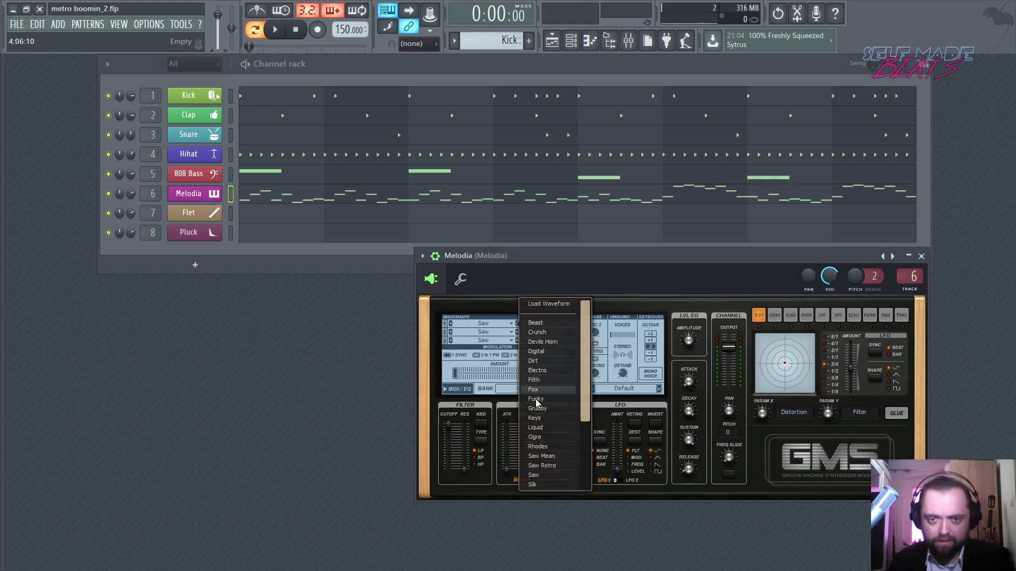
pyautogui.click(551, 475)
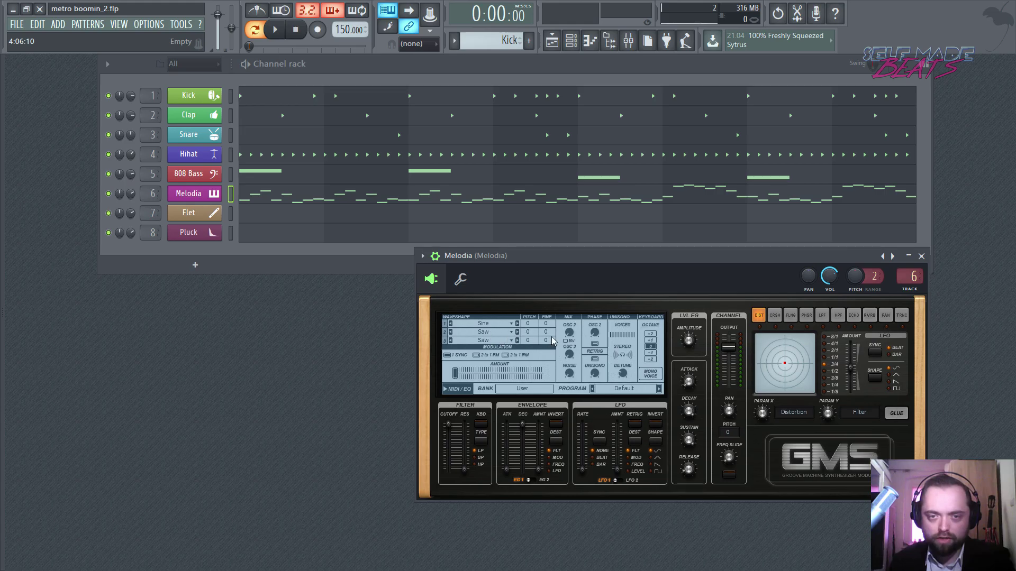
pyautogui.moveTo(571, 334); pyautogui.dragTo(571, 352)
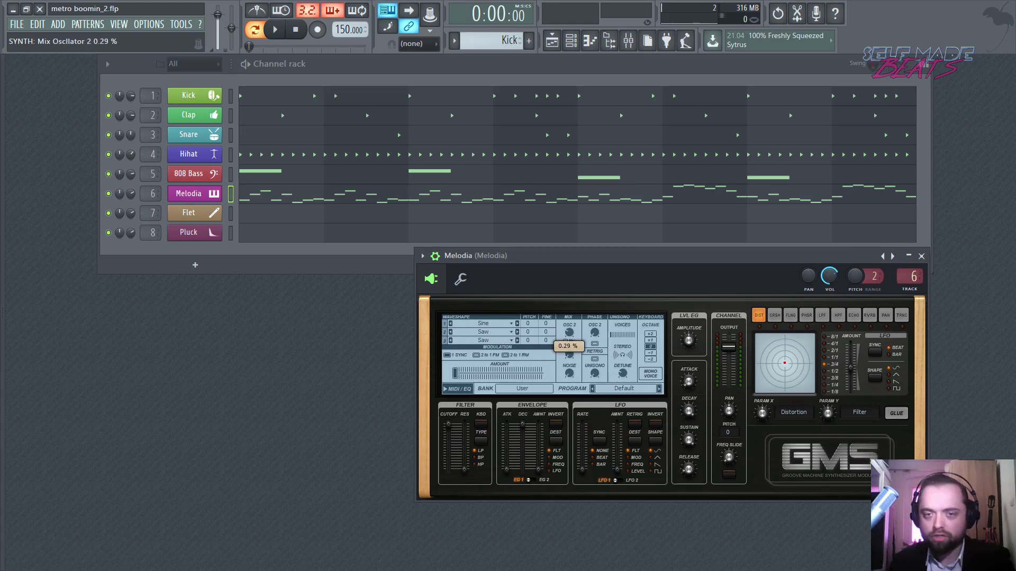
pyautogui.moveTo(571, 352); pyautogui.dragTo(588, 440)
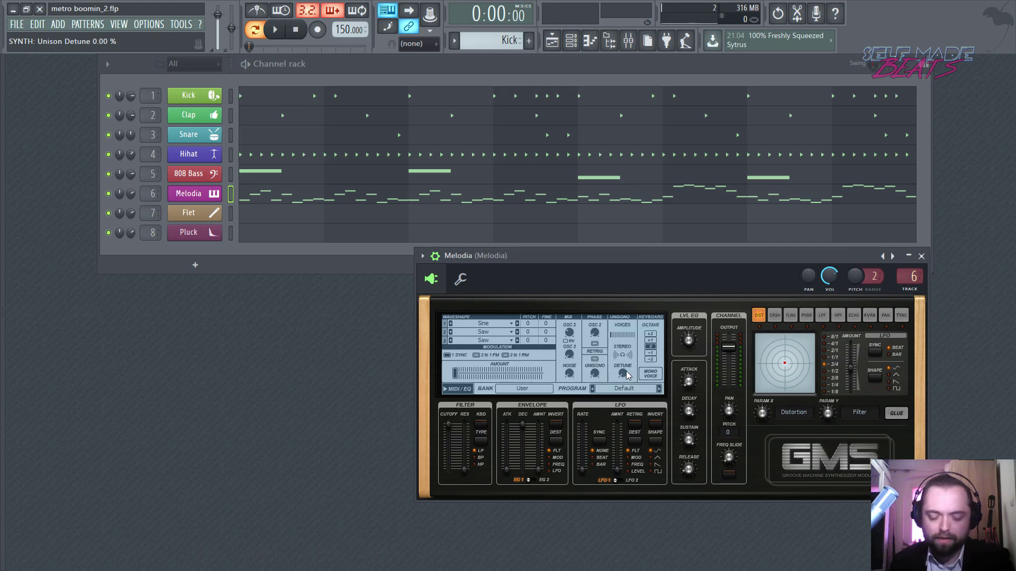
# Set the Melodia filter cutoff to 0.48 % and resonance to 0.30 %, and audition the sound with the beat
pyautogui.moveTo(449, 426); pyautogui.dragTo(449, 438)
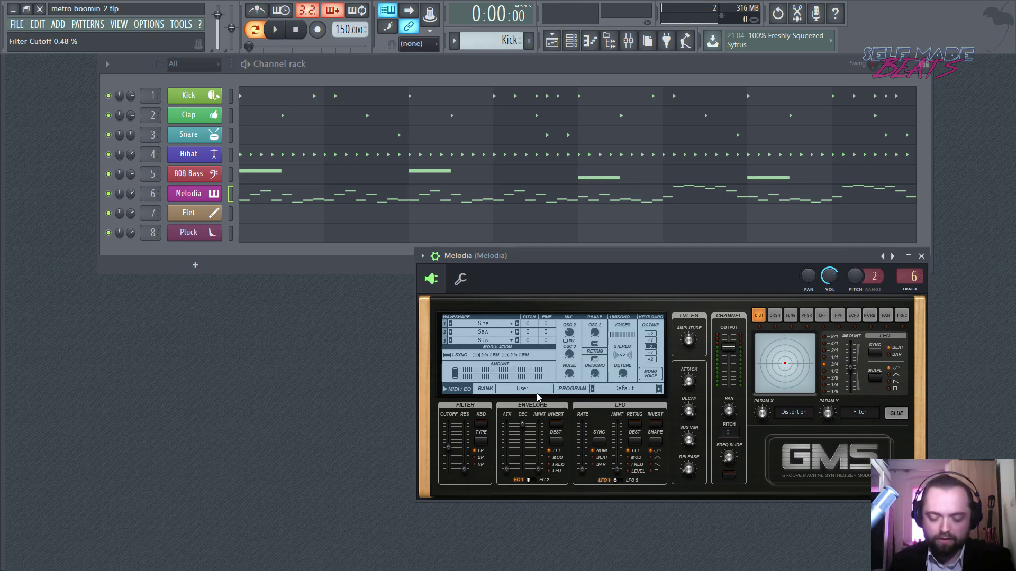
pyautogui.moveTo(463, 470); pyautogui.dragTo(464, 456)
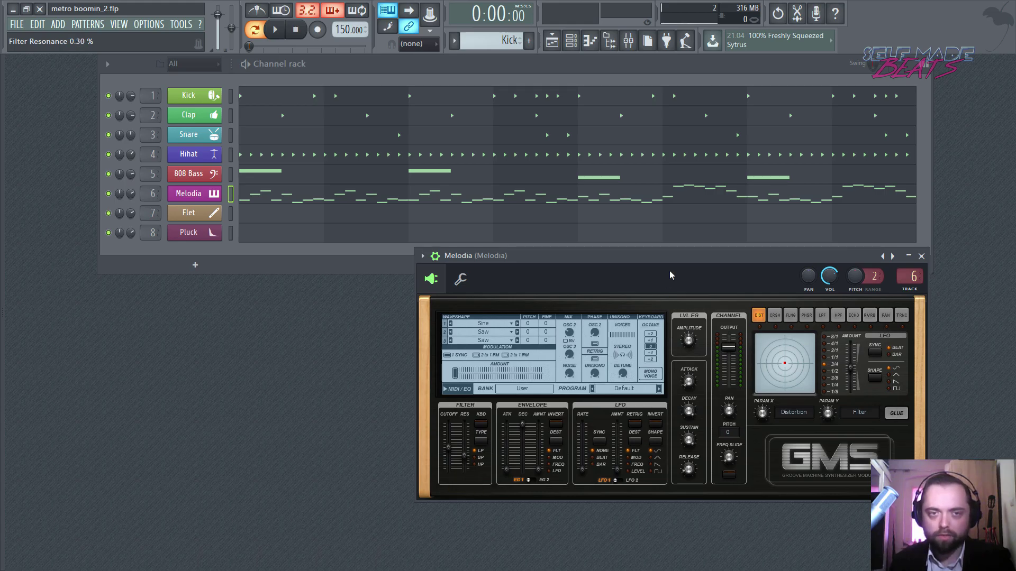
pyautogui.press('space')
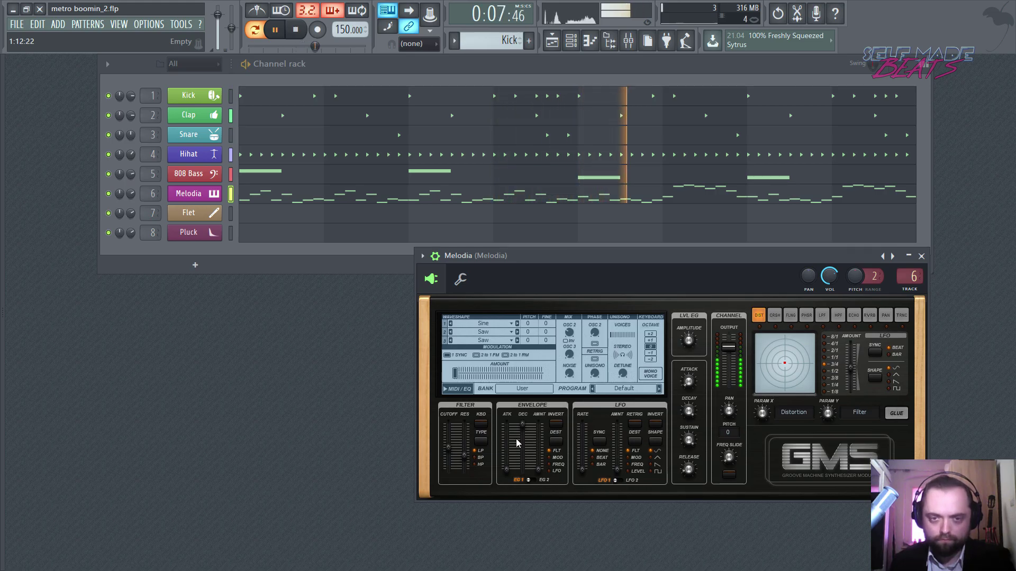
pyautogui.press('space')
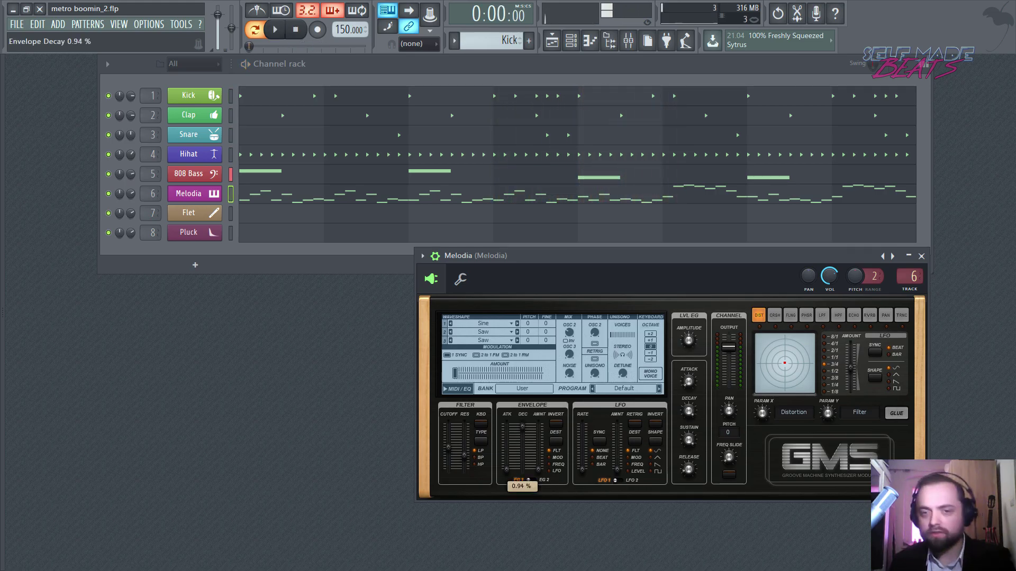
# Shorten the Melodia envelope decay, set the envelope amount to 0.50 %, and audition the sound with the beat
pyautogui.moveTo(522, 426); pyautogui.dragTo(522, 456)
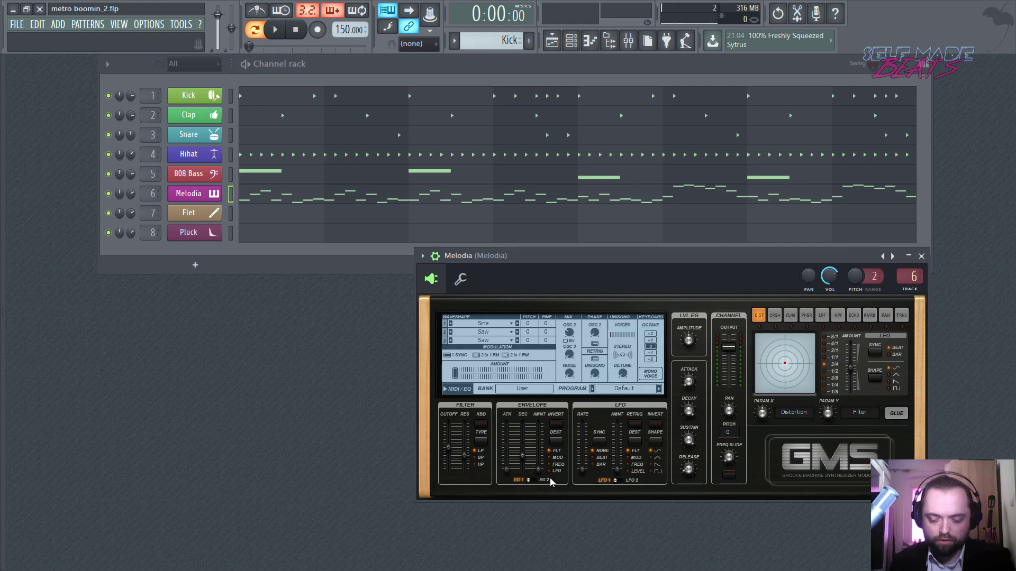
pyautogui.moveTo(539, 469); pyautogui.dragTo(539, 451)
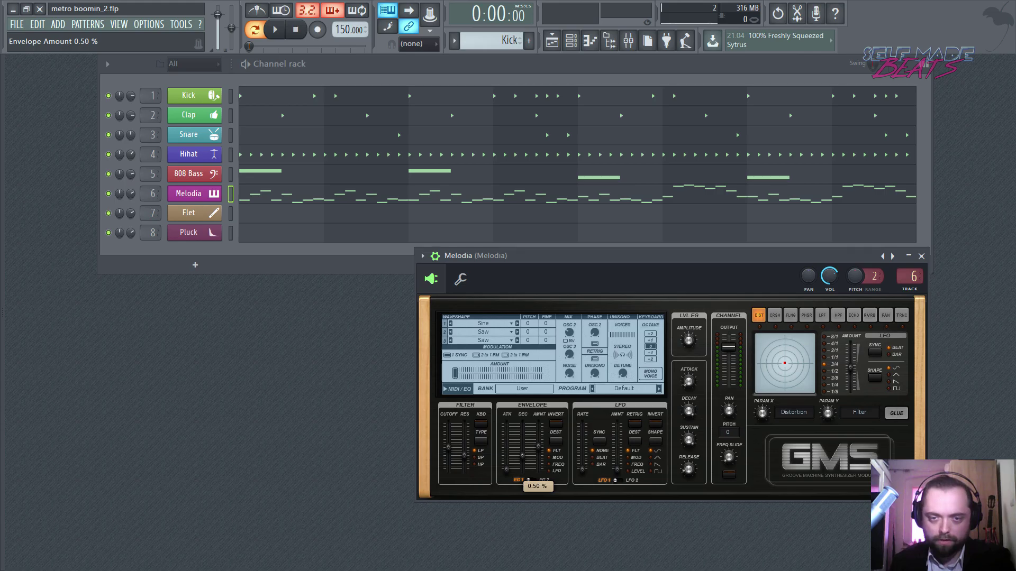
pyautogui.press('space')
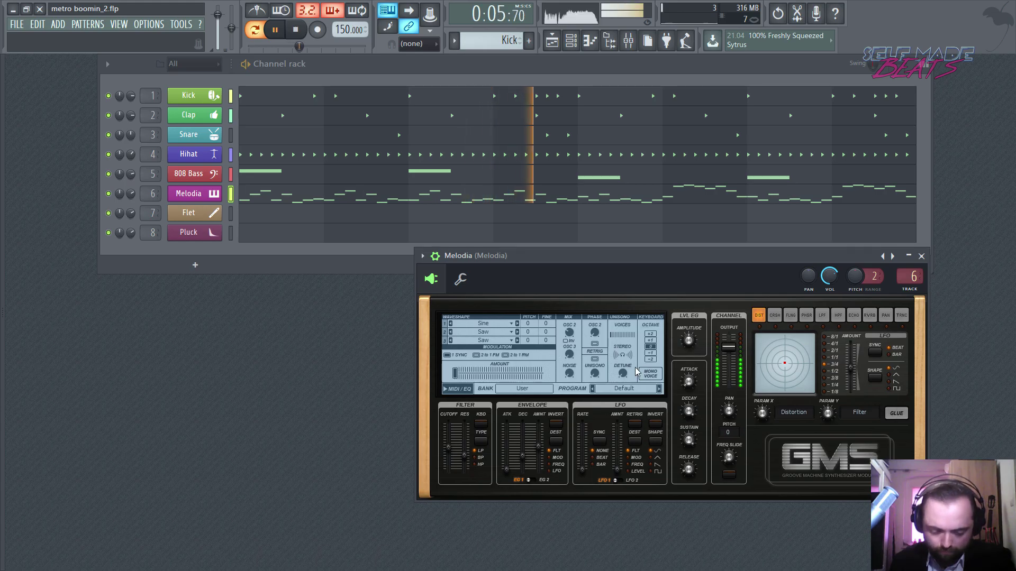
pyautogui.press('space')
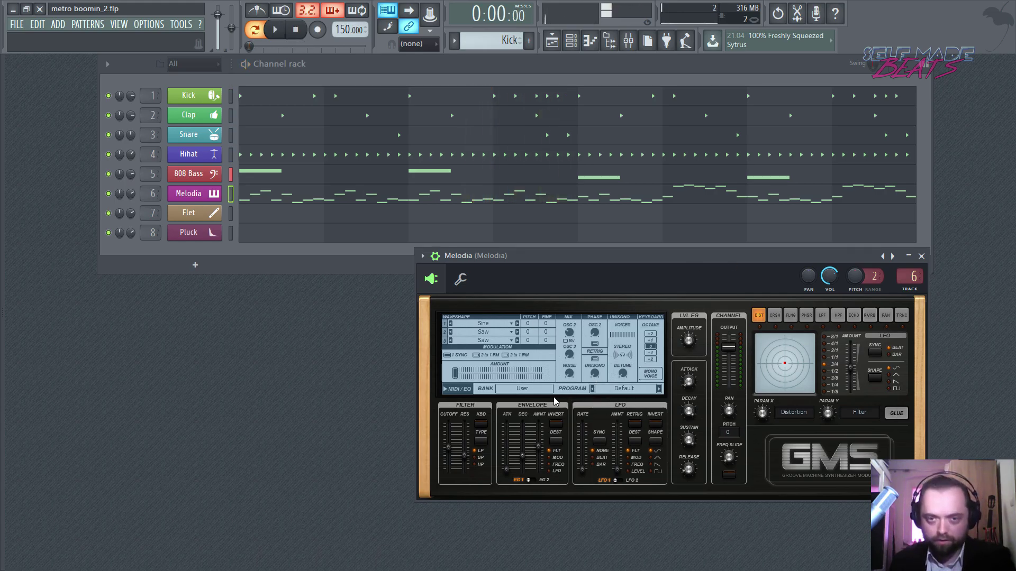
# Try the filter's keyboard tracking on the Melodia synth during playback and switch it back off
pyautogui.click(480, 426)
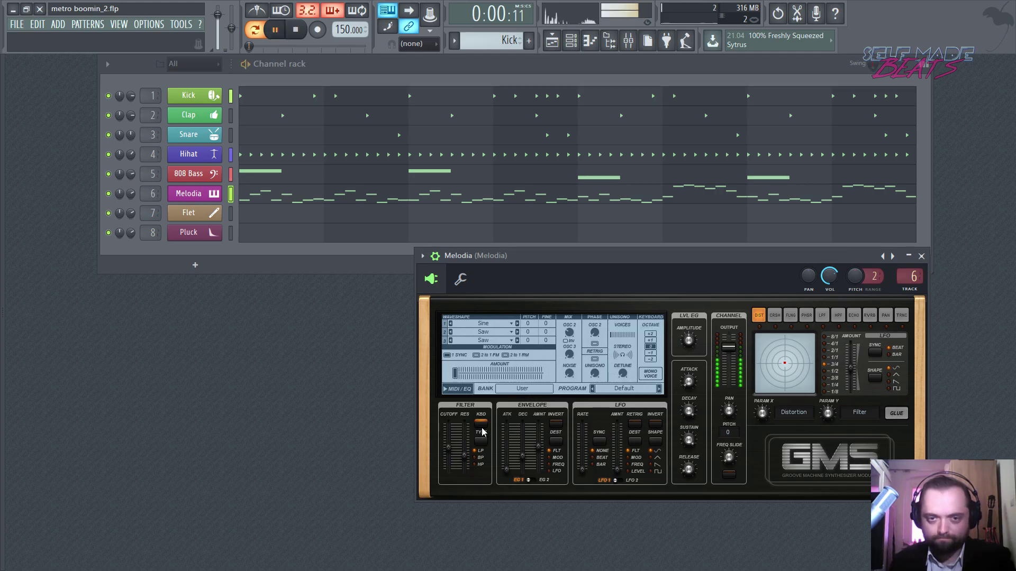
pyautogui.click(481, 426)
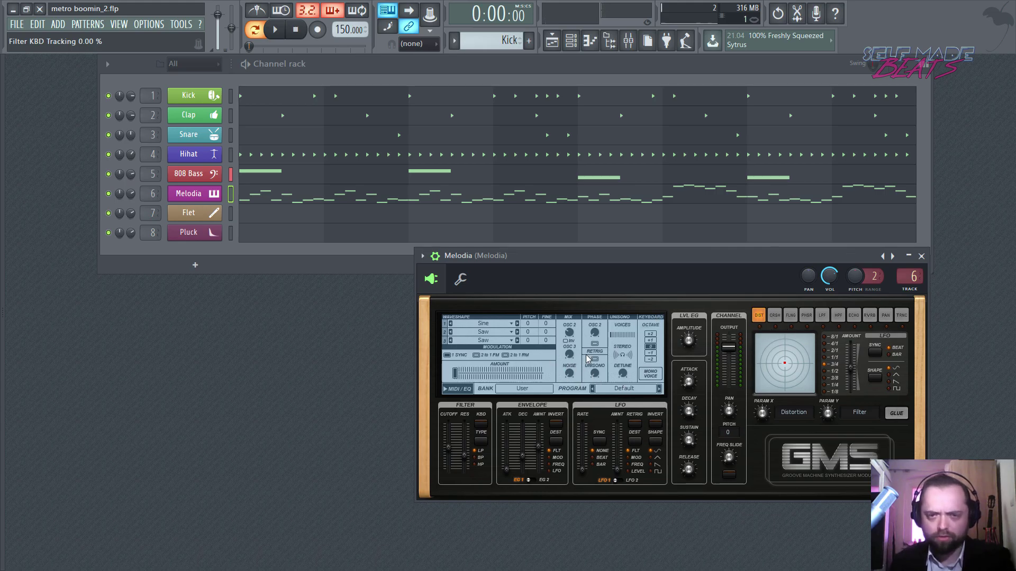
# Set the Melodia amp envelope to attack 0.08 %, decay 0.32 %, sustain 0.78 % and release 0.53 %, and audition the sound
pyautogui.click(688, 381)
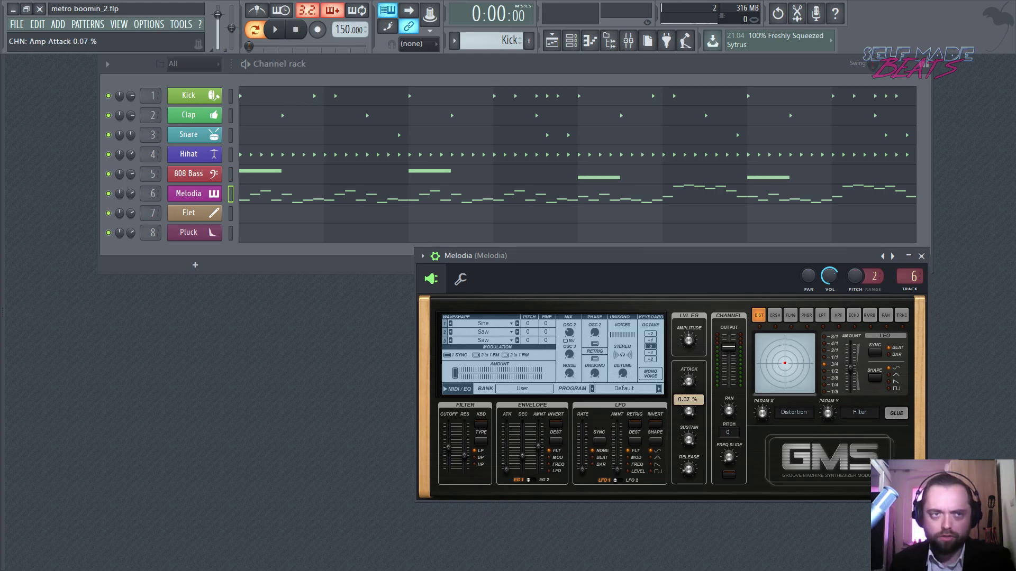
pyautogui.moveTo(688, 381); pyautogui.dragTo(688, 379)
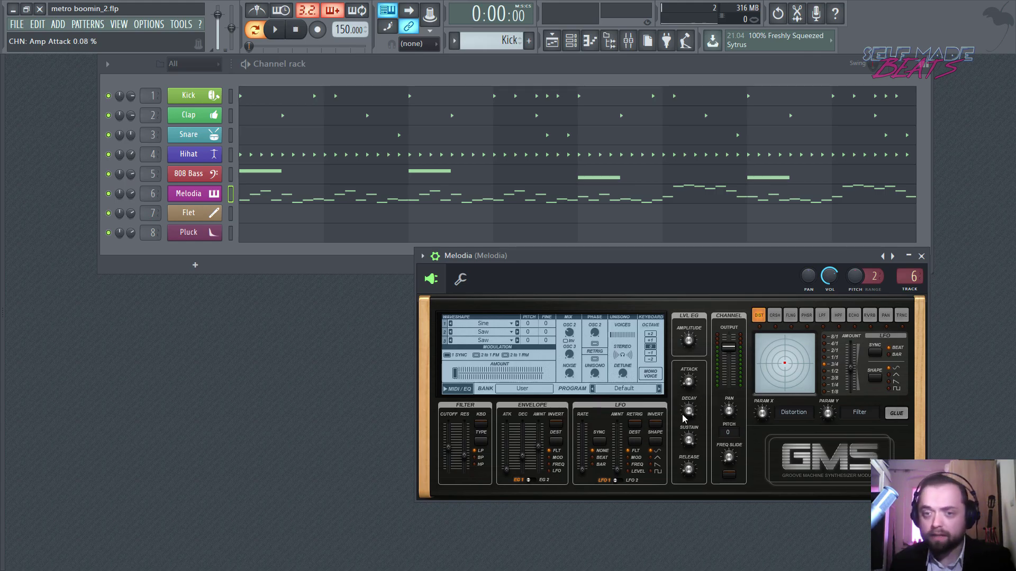
pyautogui.click(687, 411)
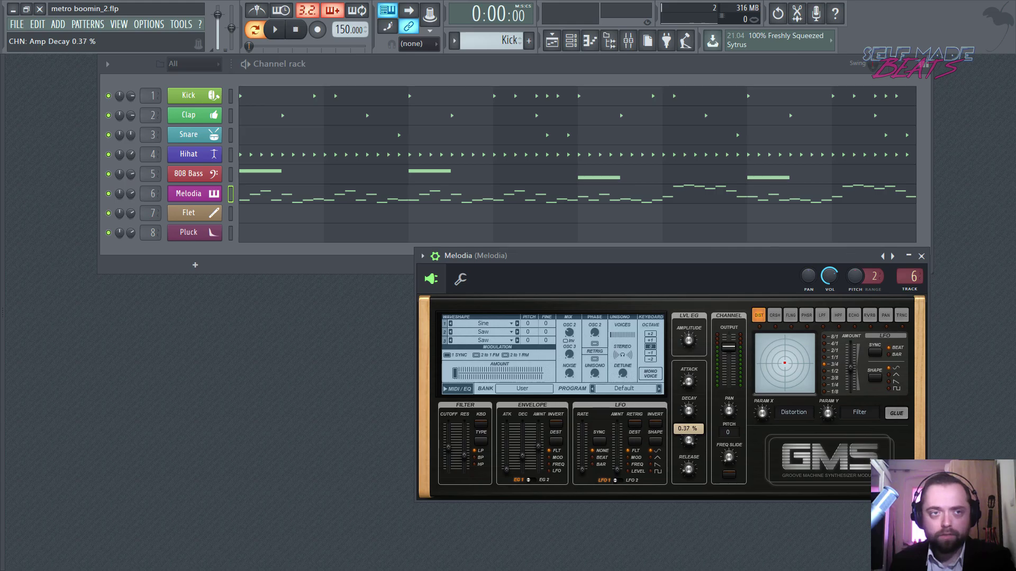
pyautogui.moveTo(688, 411); pyautogui.dragTo(688, 408)
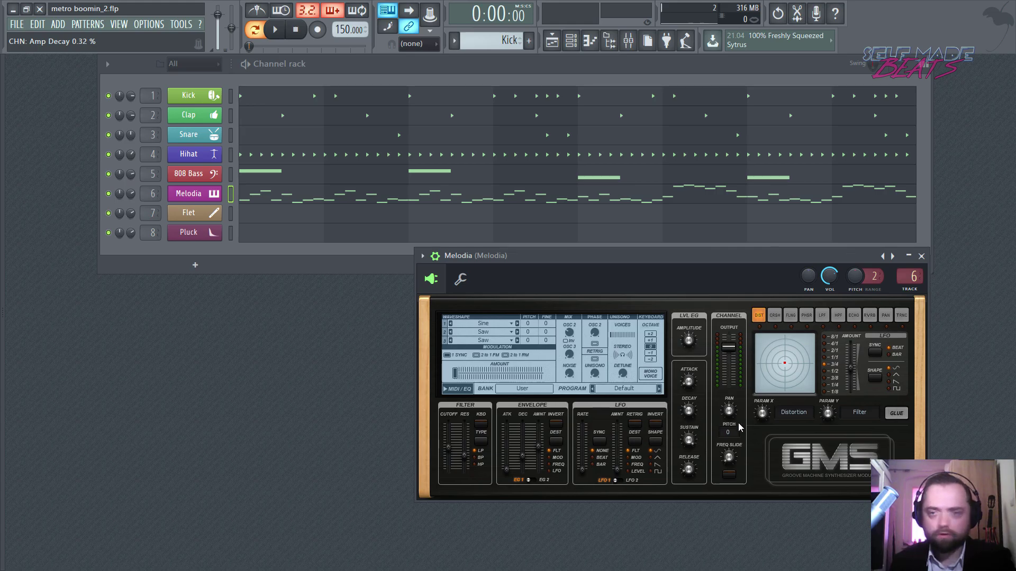
pyautogui.click(688, 440)
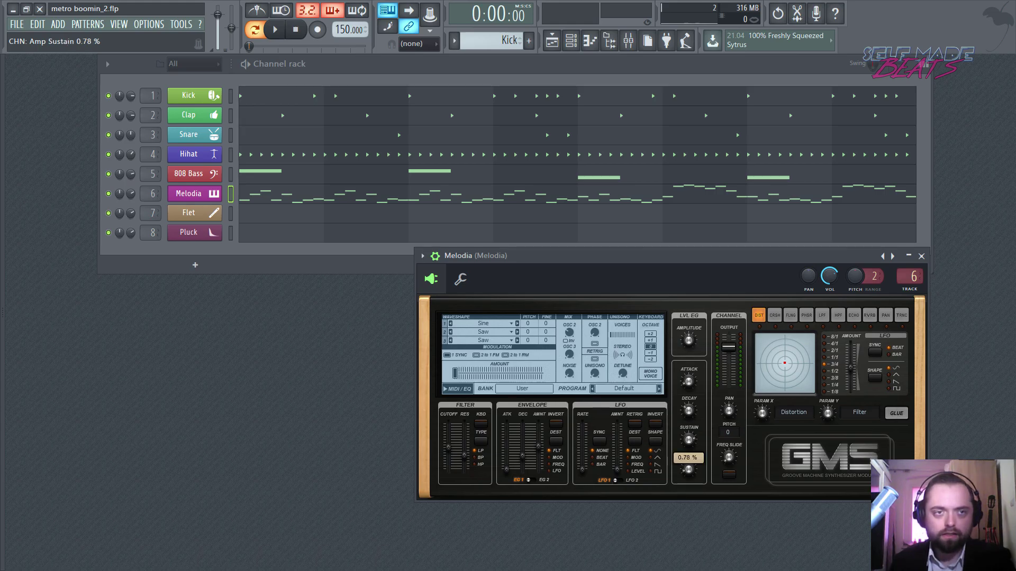
pyautogui.moveTo(688, 439); pyautogui.dragTo(688, 469)
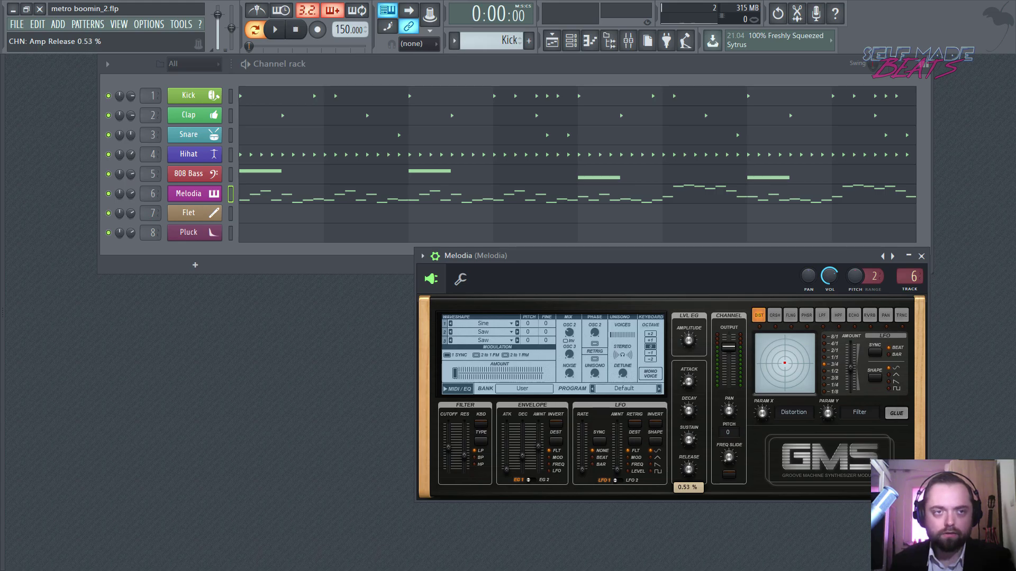
pyautogui.moveTo(689, 469); pyautogui.dragTo(688, 469)
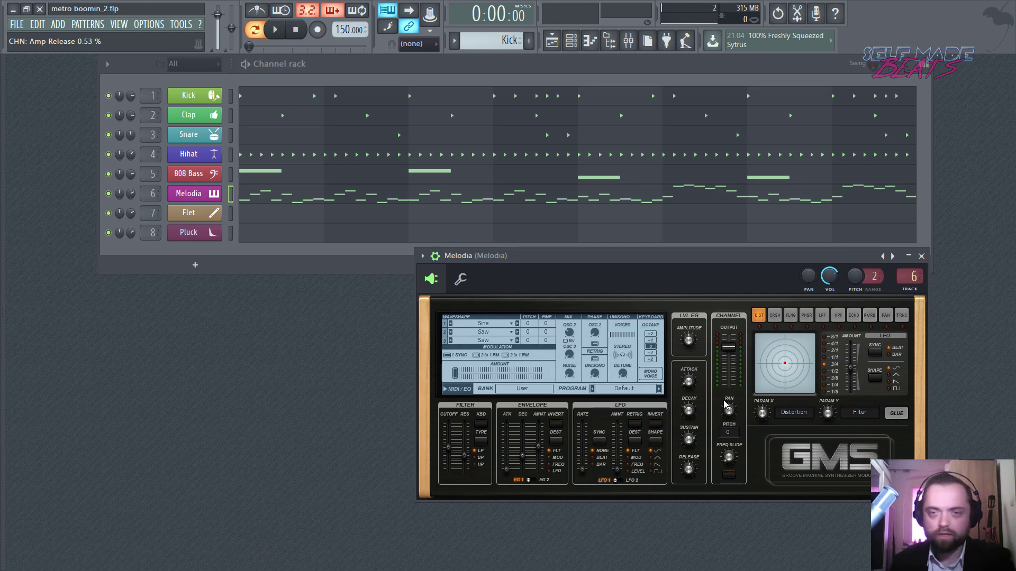
pyautogui.press('space')
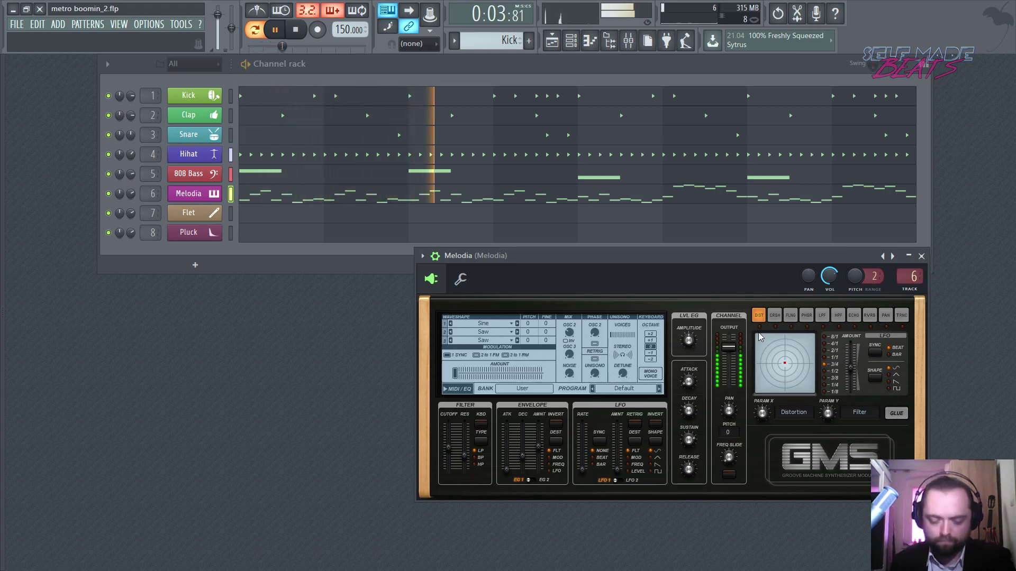
pyautogui.press('space')
# Enable the echo effect on the Melodia synth, set its filter parameter to 0.52 %, and audition it with the beat
pyautogui.click(853, 315)
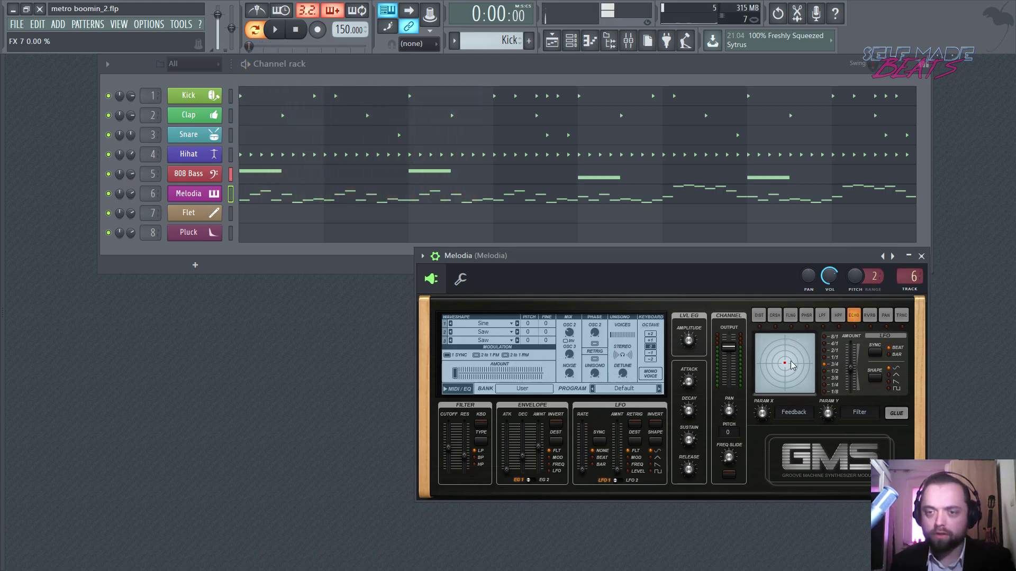
pyautogui.moveTo(792, 363); pyautogui.dragTo(788, 363)
pyautogui.press('space')
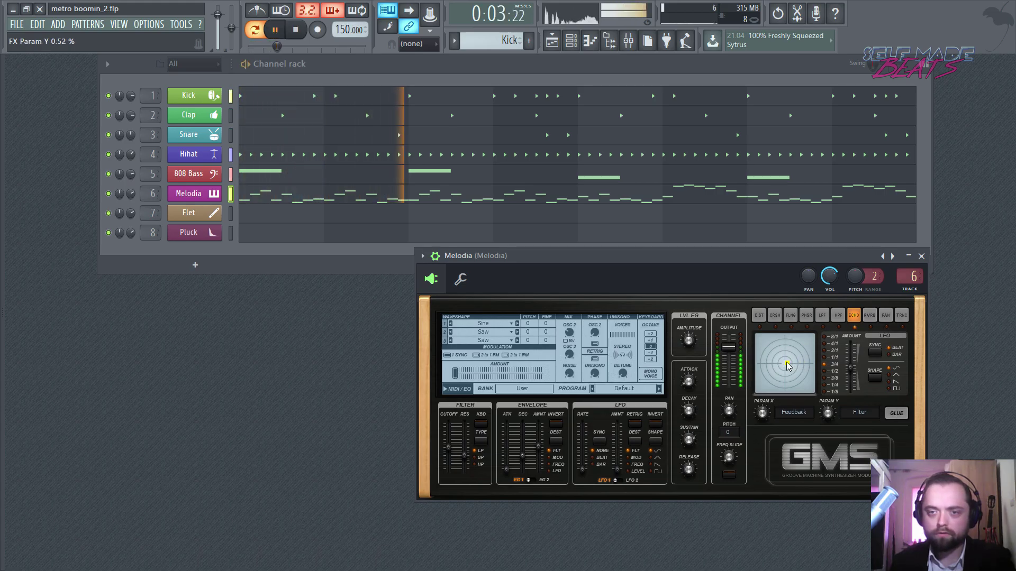
pyautogui.click(898, 413)
pyautogui.press('space')
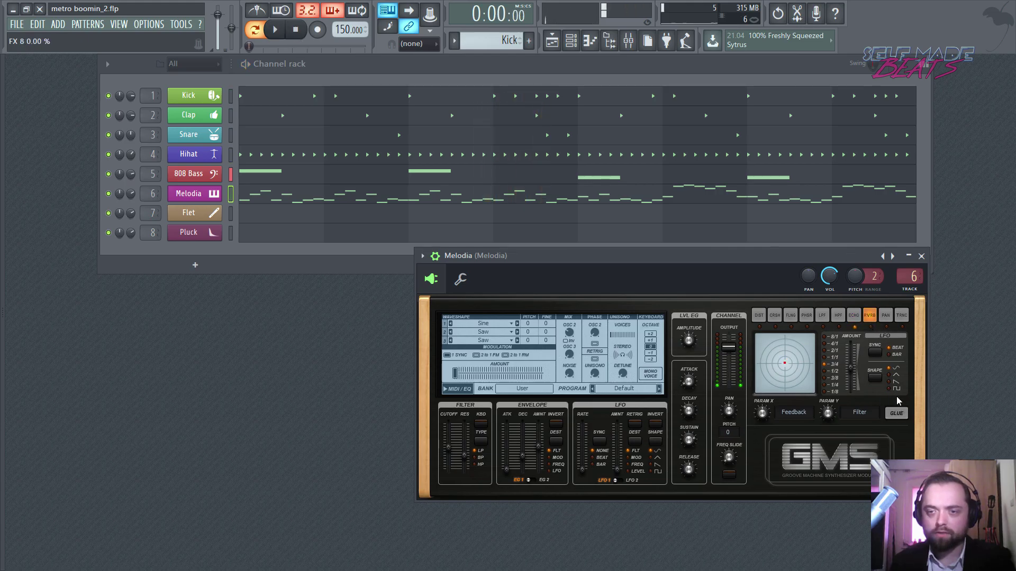
# Enable and adjust the reverb effect on the Melodia synth during playback, trying Glue on and switching it back off
pyautogui.press('space')
pyautogui.moveTo(802, 364); pyautogui.dragTo(790, 359)
pyautogui.click(897, 414)
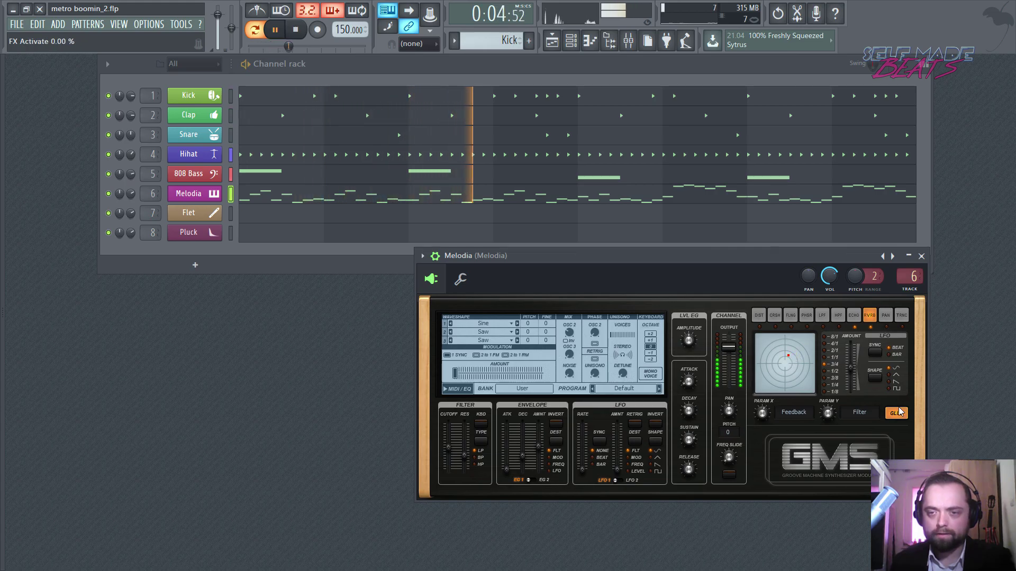
pyautogui.click(897, 414)
pyautogui.press('space')
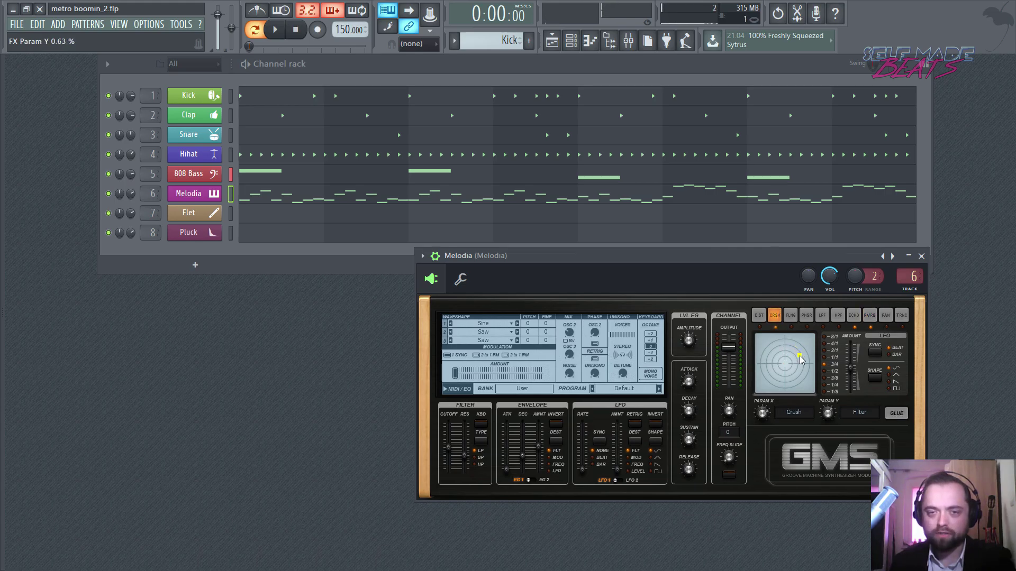
# Try the crush effect on the Melodia synth and audition it with the beat
pyautogui.press('space')
pyautogui.moveTo(800, 357); pyautogui.dragTo(784, 373)
pyautogui.press('space')
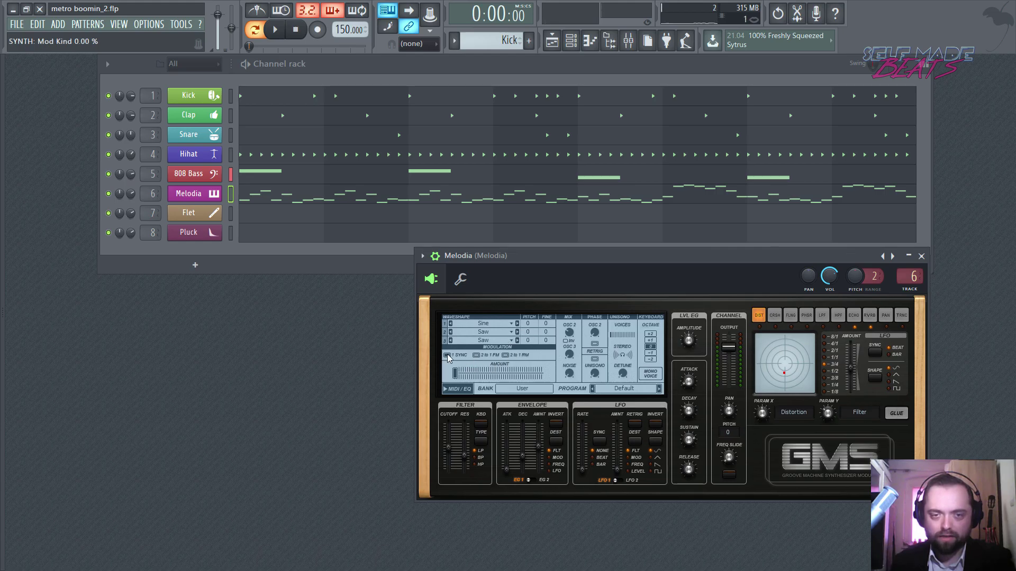
# Try the oscillator 1 sync modulation on the Melodia synth with a slightly raised modulation amount
pyautogui.press('space')
pyautogui.moveTo(466, 374); pyautogui.dragTo(475, 374)
pyautogui.press('space')
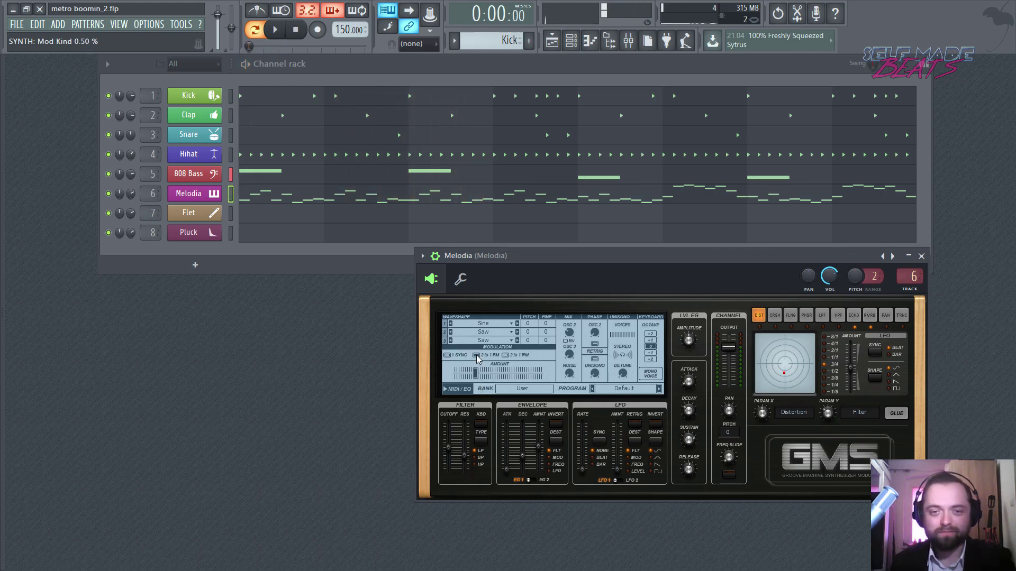
# Switch the Melodia oscillator modulation to 2 to 1 FM and set its amount to 0.57 % while auditioning with the beat
pyautogui.press('space')
pyautogui.moveTo(475, 374); pyautogui.dragTo(511, 374)
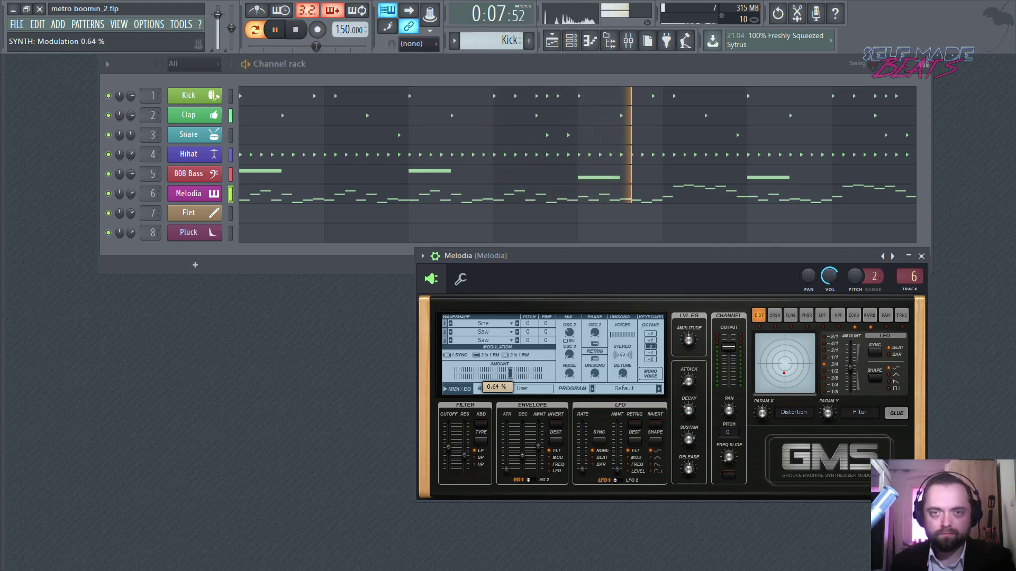
pyautogui.click(457, 355)
pyautogui.press('space')
pyautogui.moveTo(510, 374)
pyautogui.mouseDown()
pyautogui.moveTo(477, 374)
pyautogui.moveTo(503, 374)
pyautogui.mouseUp()
pyautogui.press('space')
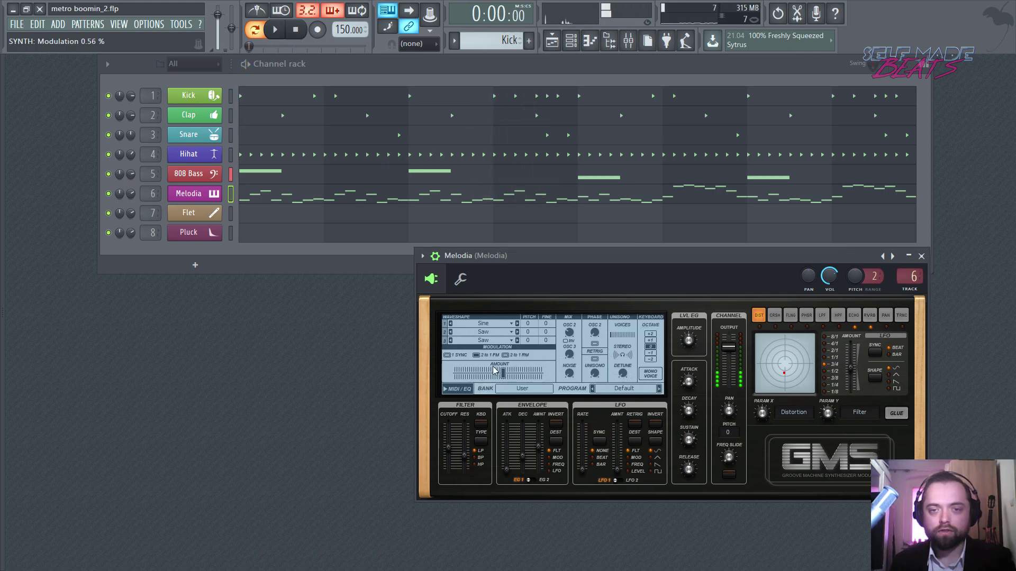
pyautogui.press('space')
pyautogui.moveTo(503, 374)
pyautogui.mouseDown()
pyautogui.moveTo(534, 374)
pyautogui.moveTo(492, 374)
pyautogui.moveTo(505, 372)
pyautogui.mouseUp()
pyautogui.click(483, 356)
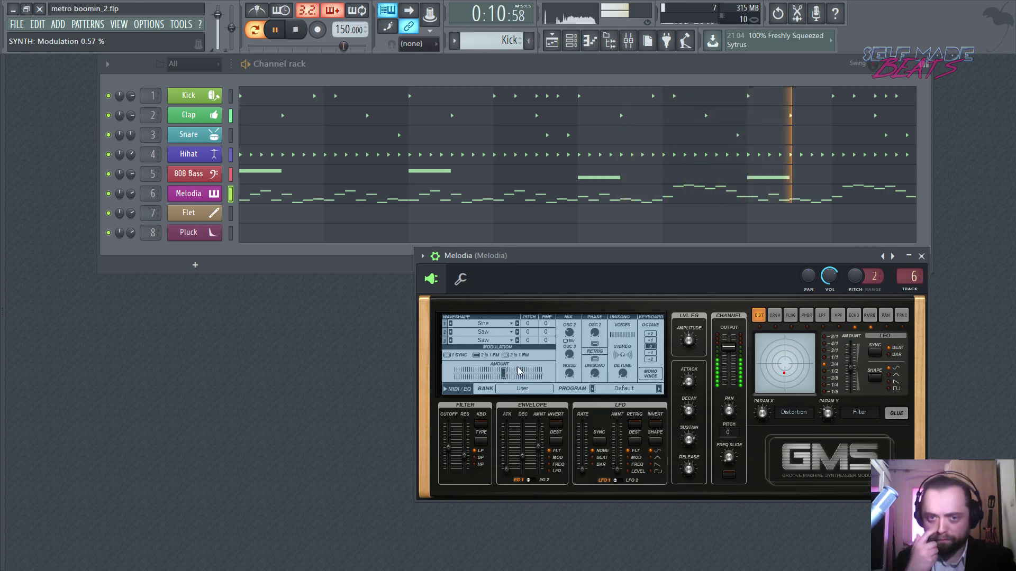
pyautogui.press('space')
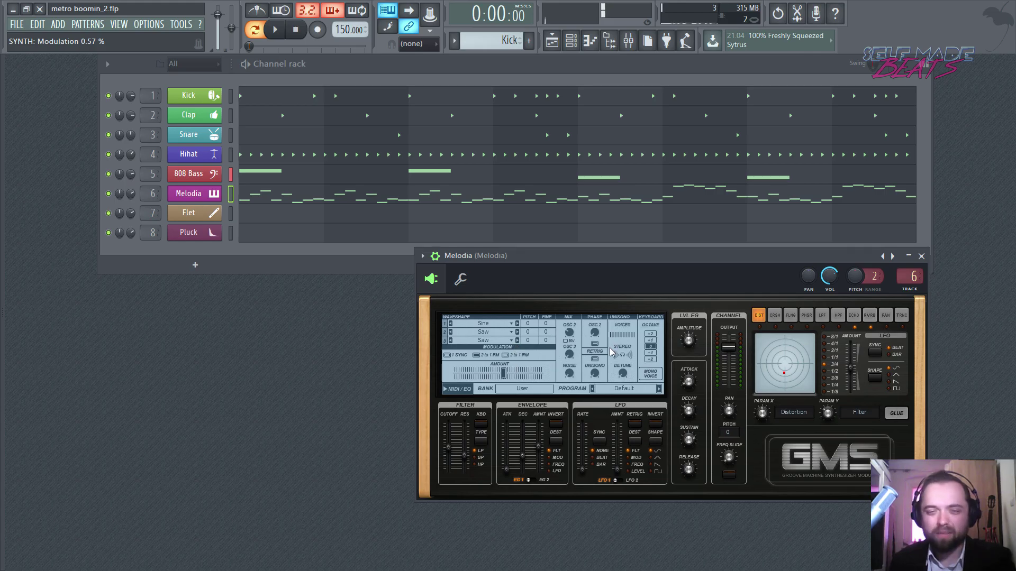
pyautogui.click(466, 389)
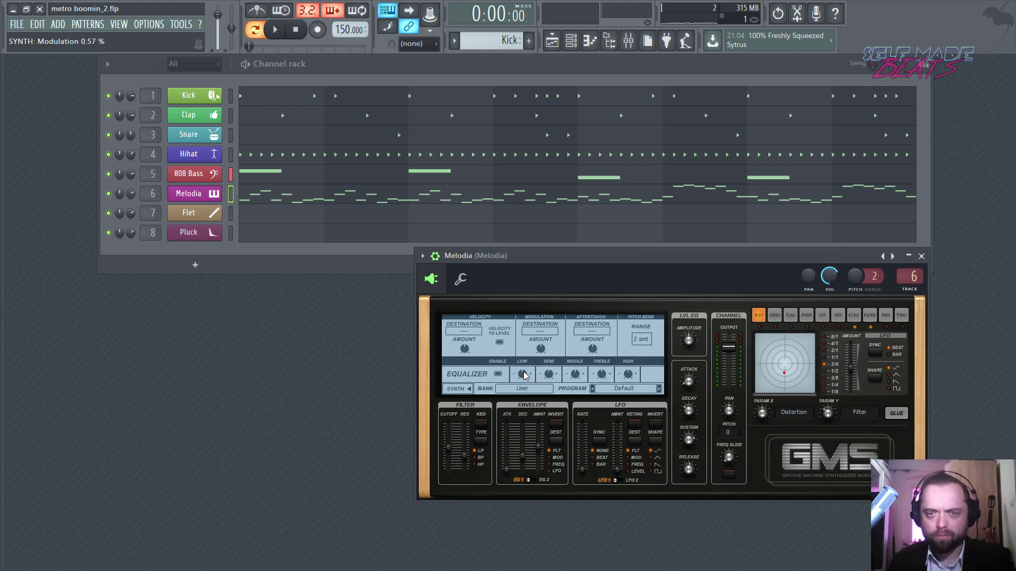
pyautogui.rightClick(109, 193)
pyautogui.click(127, 209)
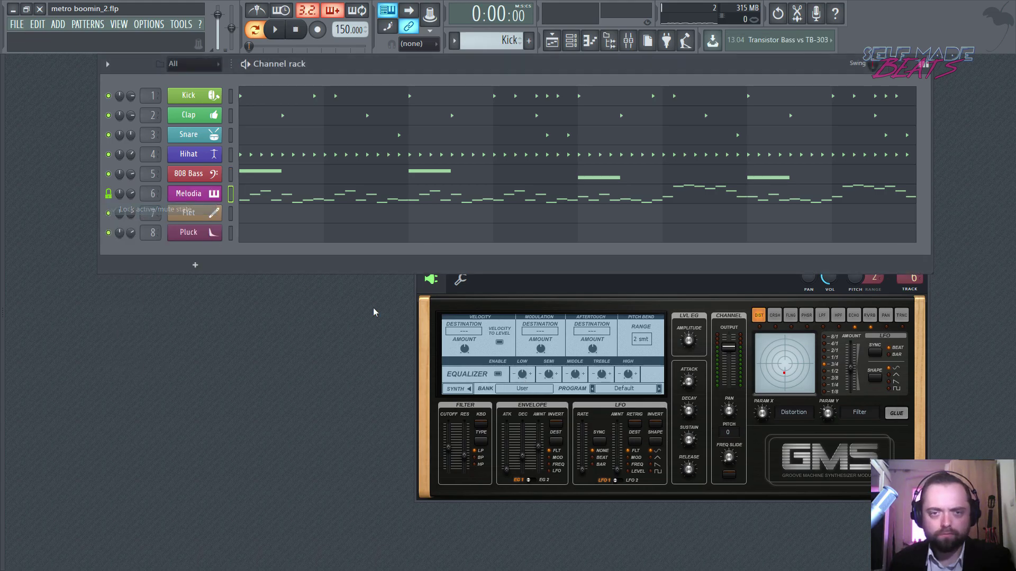
pyautogui.click(420, 339)
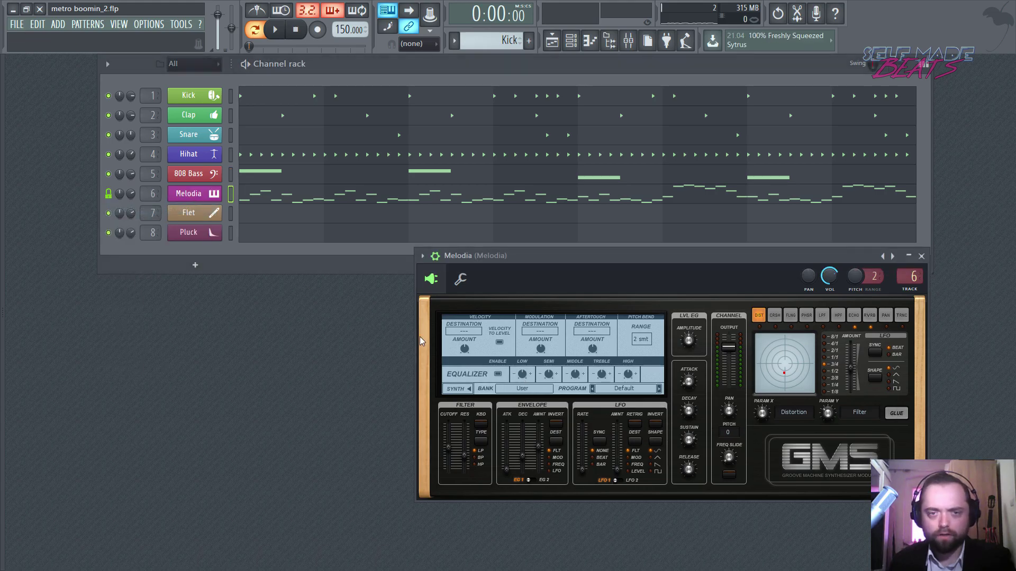
pyautogui.rightClick(110, 194)
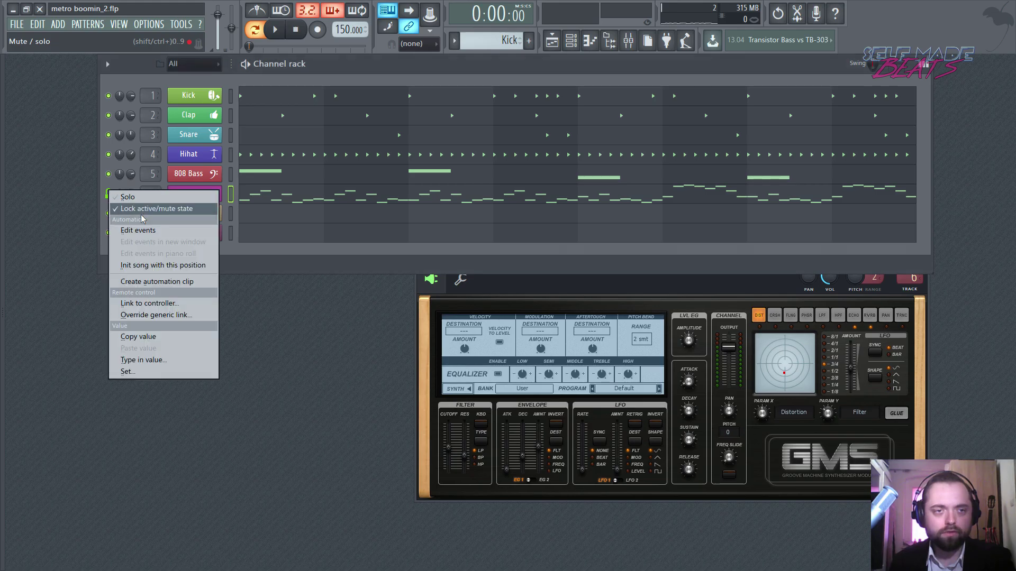
pyautogui.click(141, 212)
# Solo the Melodia channel, audition it on its own, and bring all the other channels back in
pyautogui.rightClick(110, 195)
pyautogui.click(122, 202)
pyautogui.press('space')
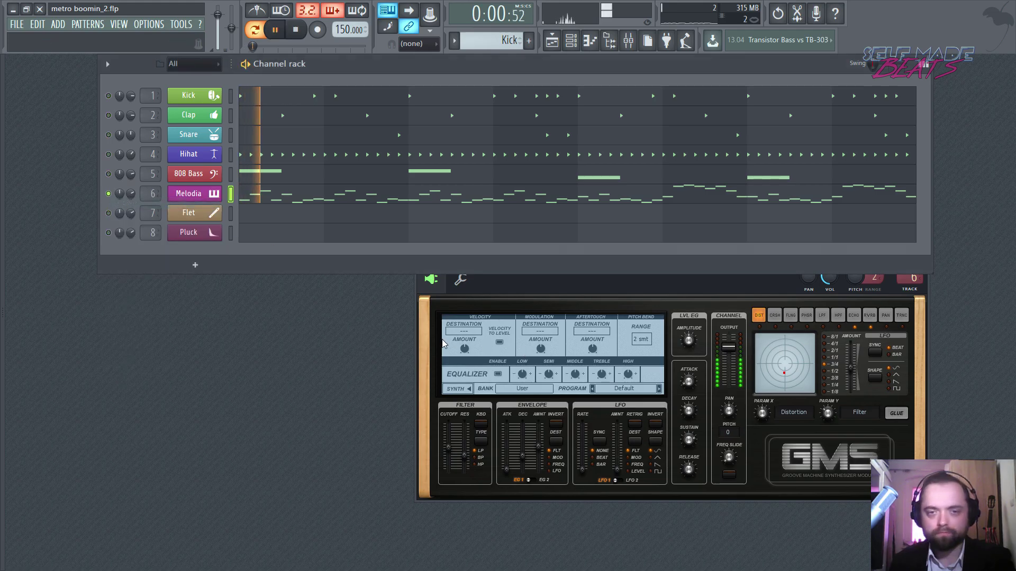
pyautogui.click(435, 341)
pyautogui.moveTo(524, 374); pyautogui.dragTo(601, 375)
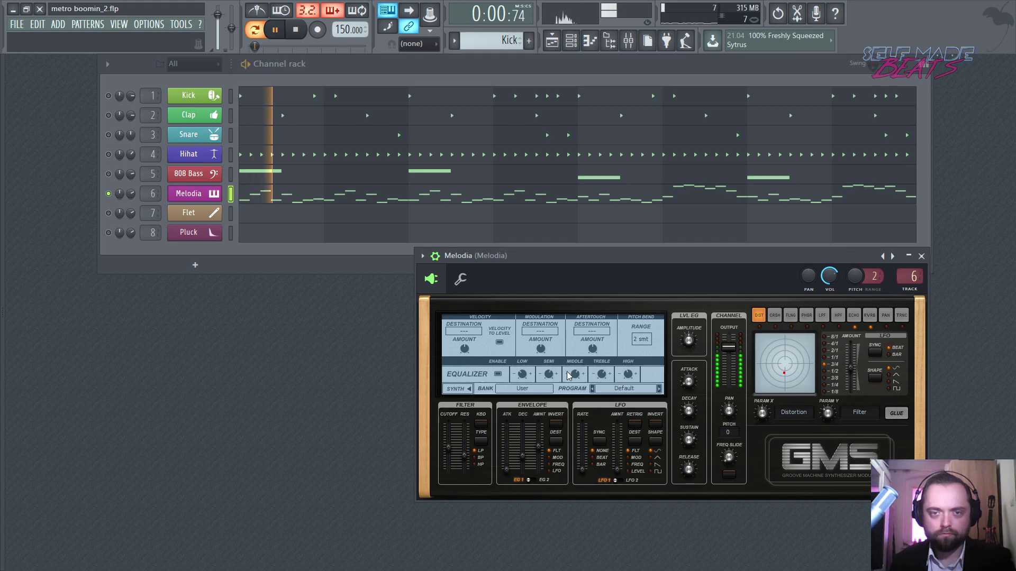
pyautogui.click(463, 389)
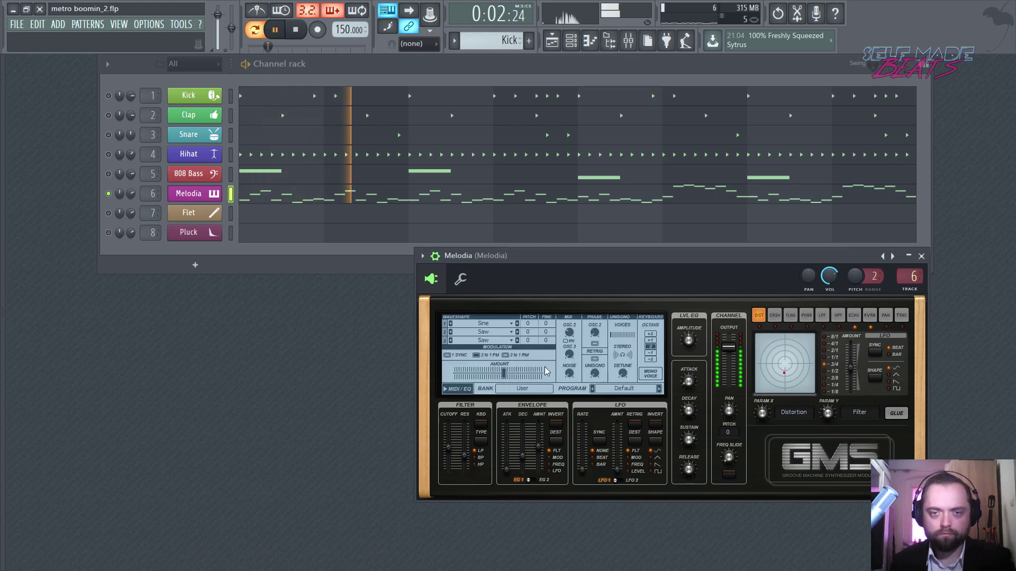
pyautogui.rightClick(115, 194)
pyautogui.click(129, 200)
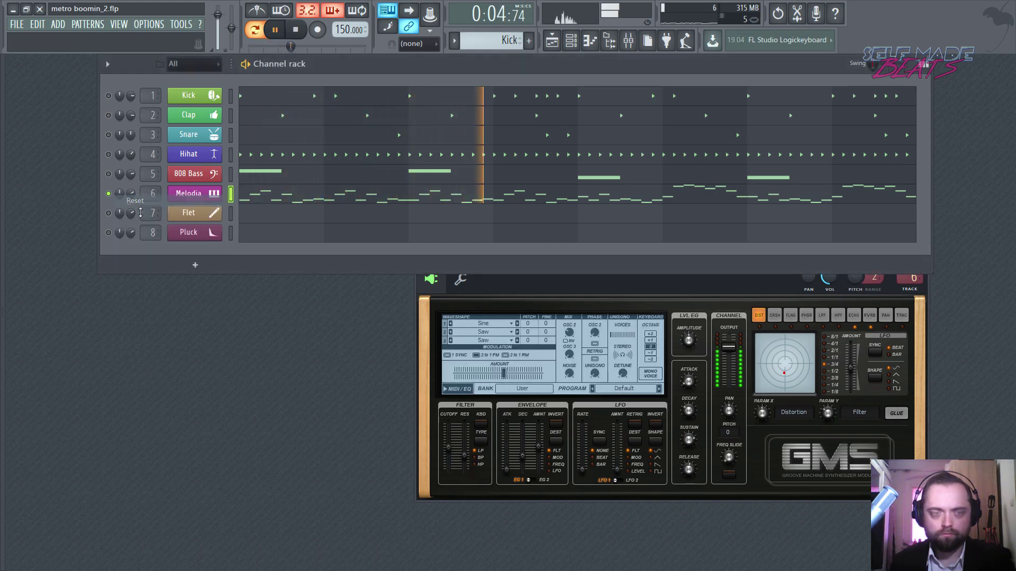
pyautogui.rightClick(108, 194)
pyautogui.click(122, 205)
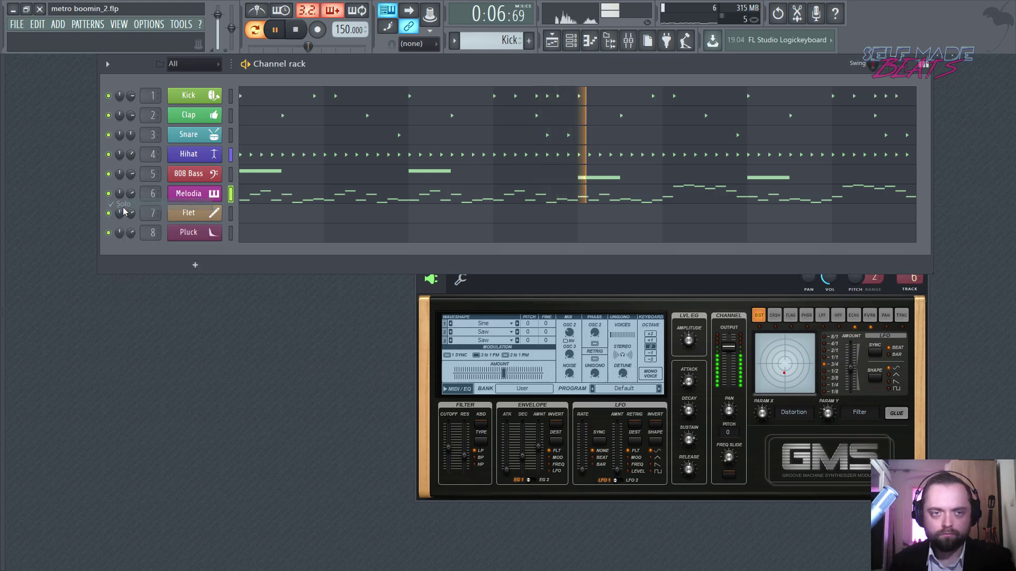
pyautogui.click(507, 302)
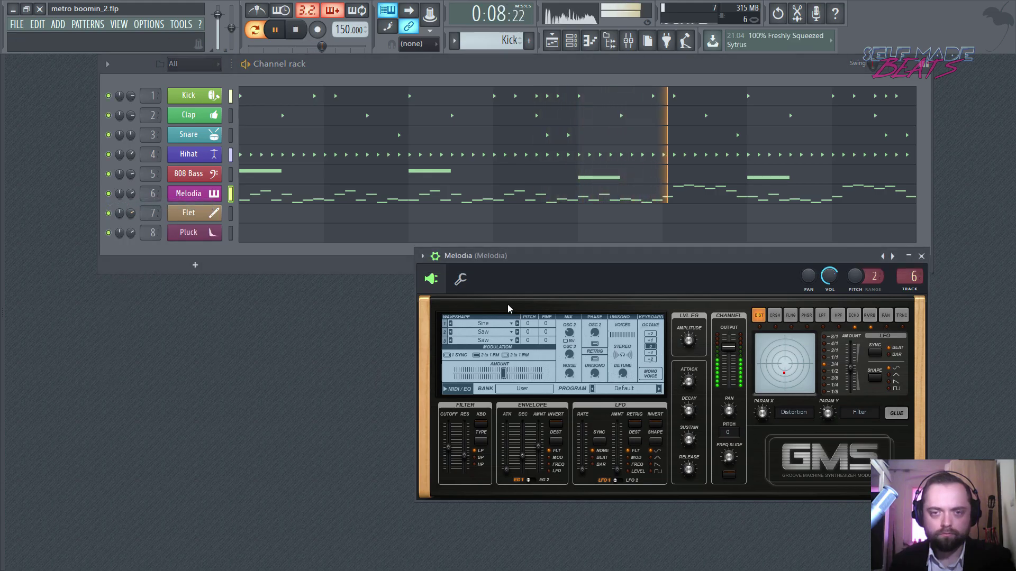
# Try the Melodia filter's keyboard tracking again with the FM sound and switch it back off
pyautogui.click(483, 425)
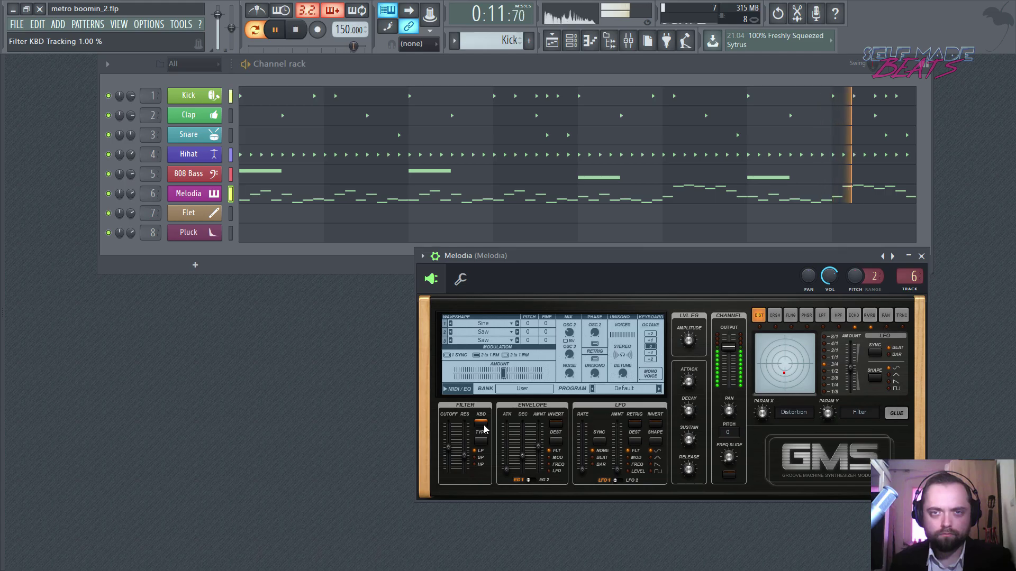
pyautogui.click(482, 424)
pyautogui.press('space')
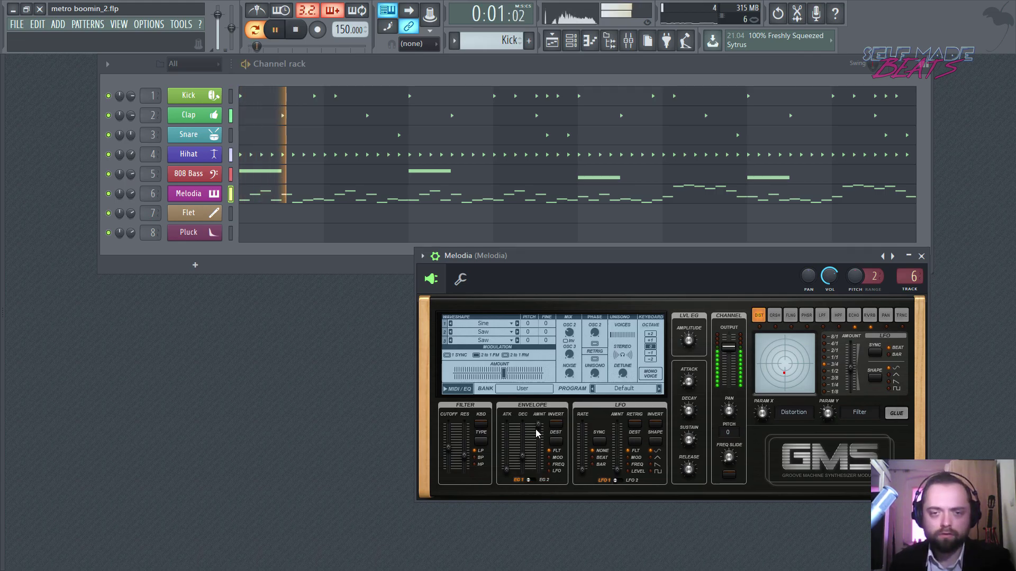
# Set the Melodia envelope amount to 0.38 % during playback
pyautogui.press('space')
pyautogui.moveTo(538, 424); pyautogui.dragTo(538, 450)
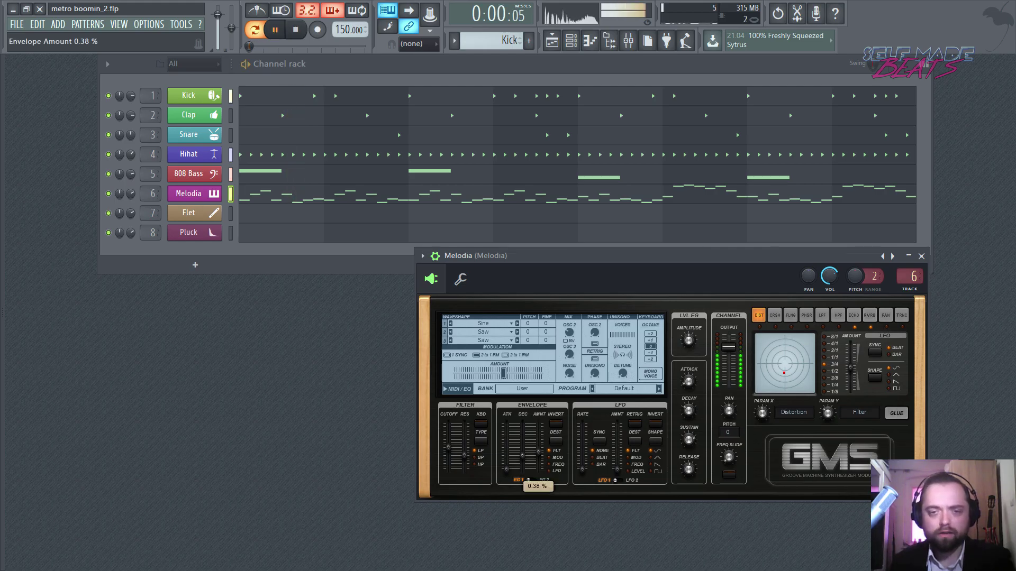
pyautogui.press('space')
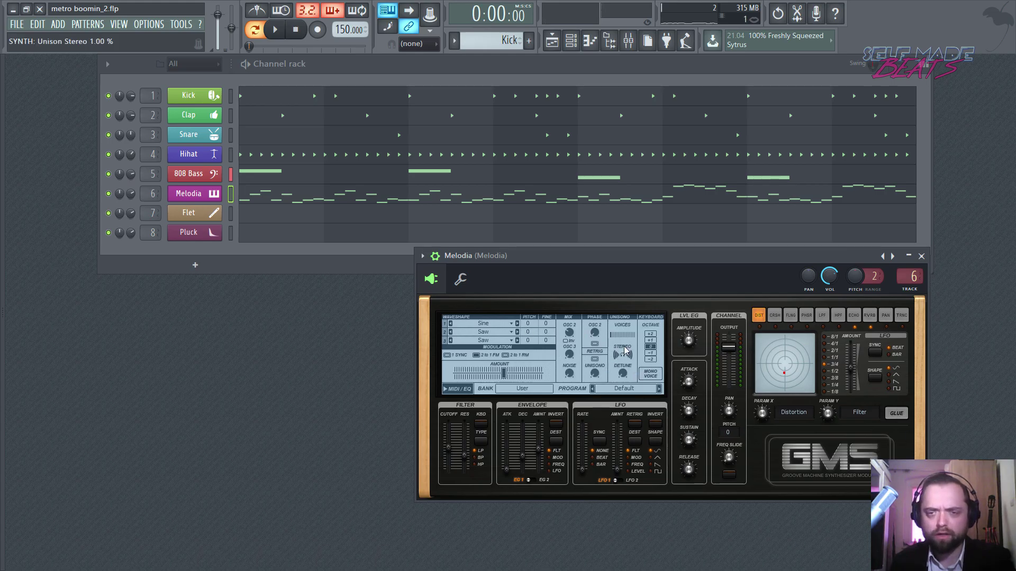
# Adjust the Melodia synth's unison voices and detune, auditioning the beat between changes
pyautogui.press('space')
pyautogui.press('space')
pyautogui.moveTo(623, 335); pyautogui.dragTo(623, 339)
pyautogui.press('space')
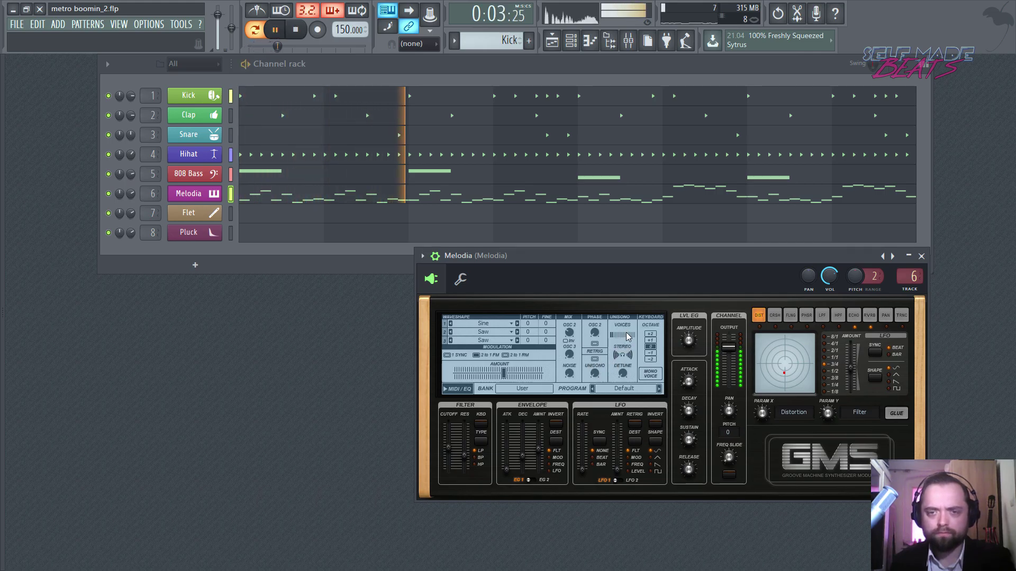
pyautogui.moveTo(623, 373); pyautogui.dragTo(623, 376)
pyautogui.press('space')
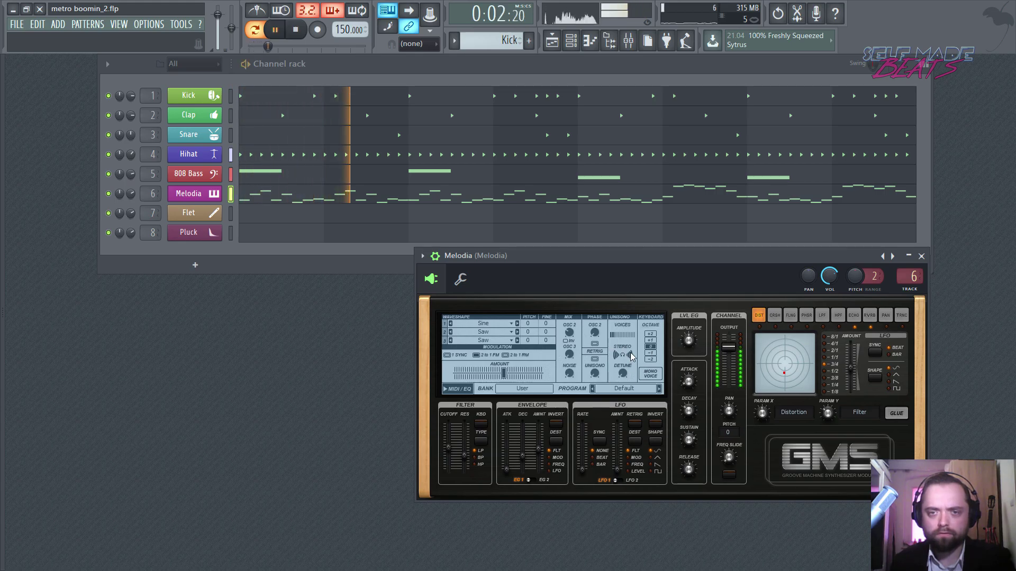
# Set the Melodia synth's unison stereo to 0.61 %, auditioning the beat between adjustments, and close the synth
pyautogui.moveTo(622, 336); pyautogui.dragTo(621, 337)
pyautogui.press('space')
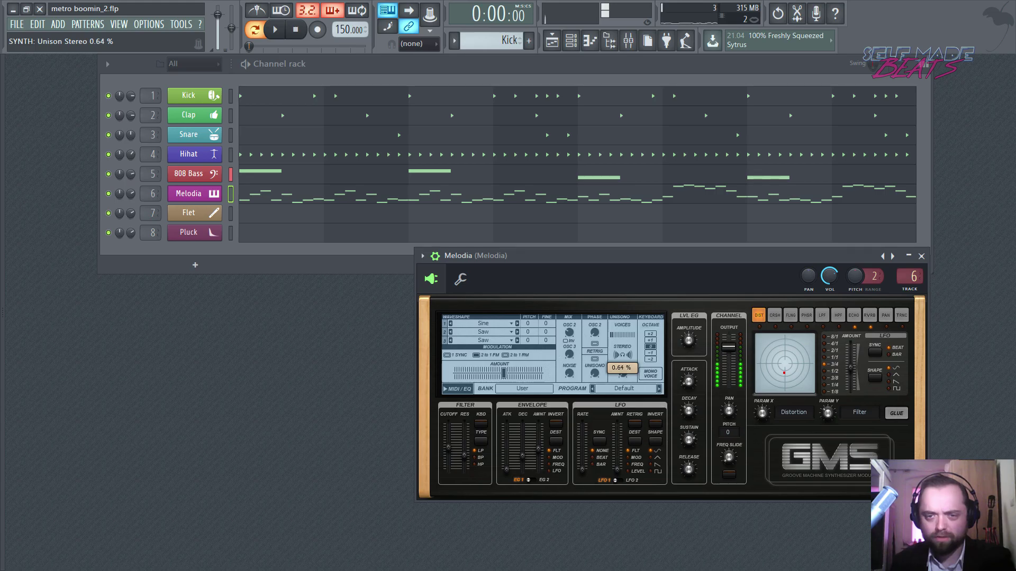
pyautogui.moveTo(623, 373); pyautogui.dragTo(624, 356)
pyautogui.press('space')
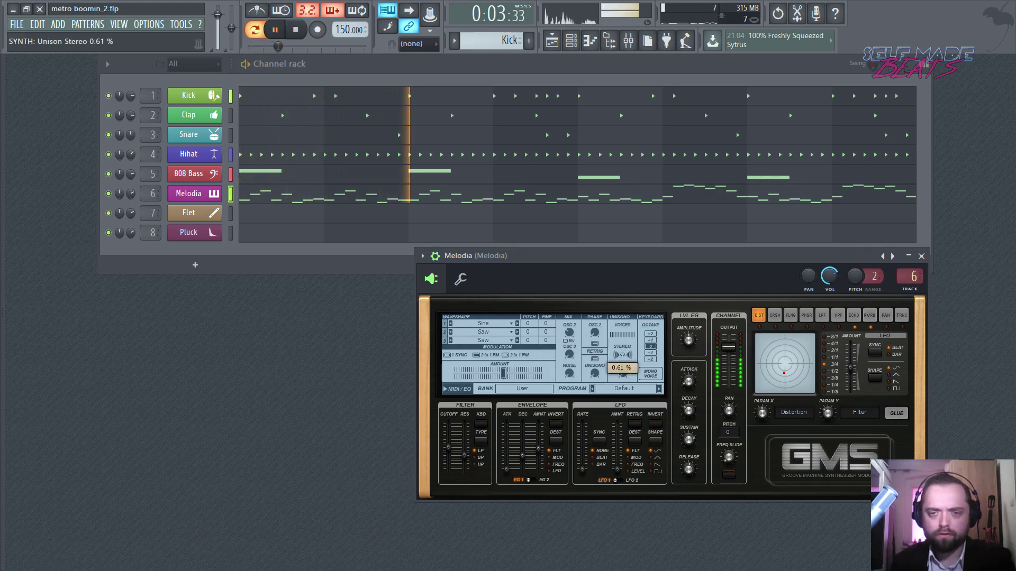
pyautogui.press('space')
pyautogui.click(921, 256)
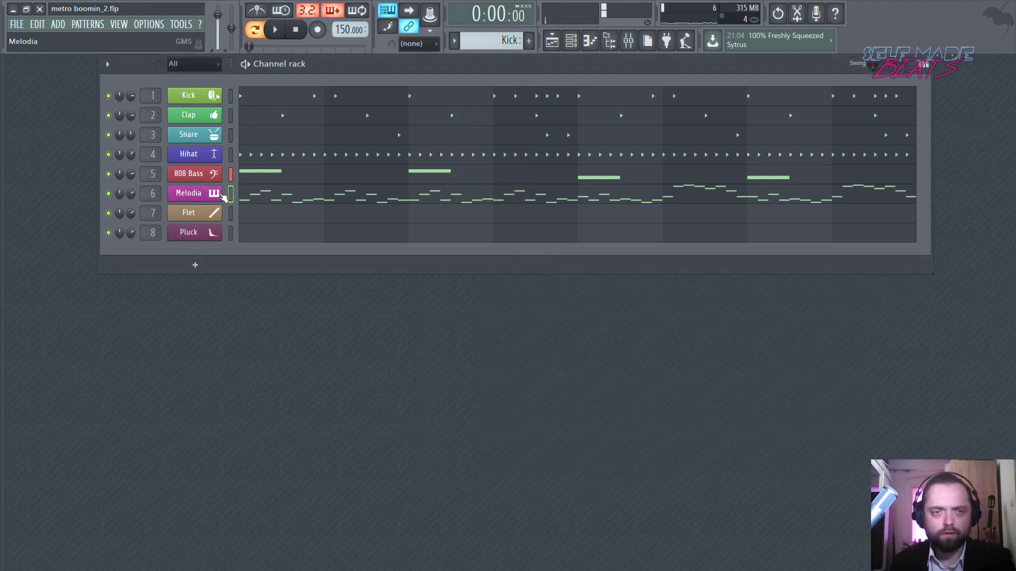
pyautogui.click(218, 194)
pyautogui.click(218, 194)
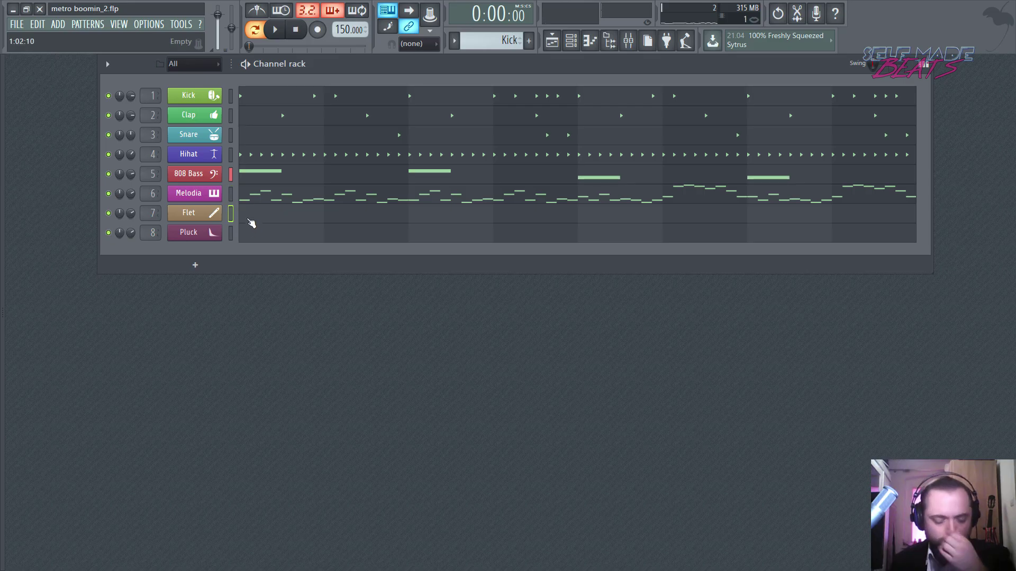
# Open the Flet channel's piano roll and enter an F5 note from bar 1 followed by a G5 note, each 12 steps long
pyautogui.click(252, 220)
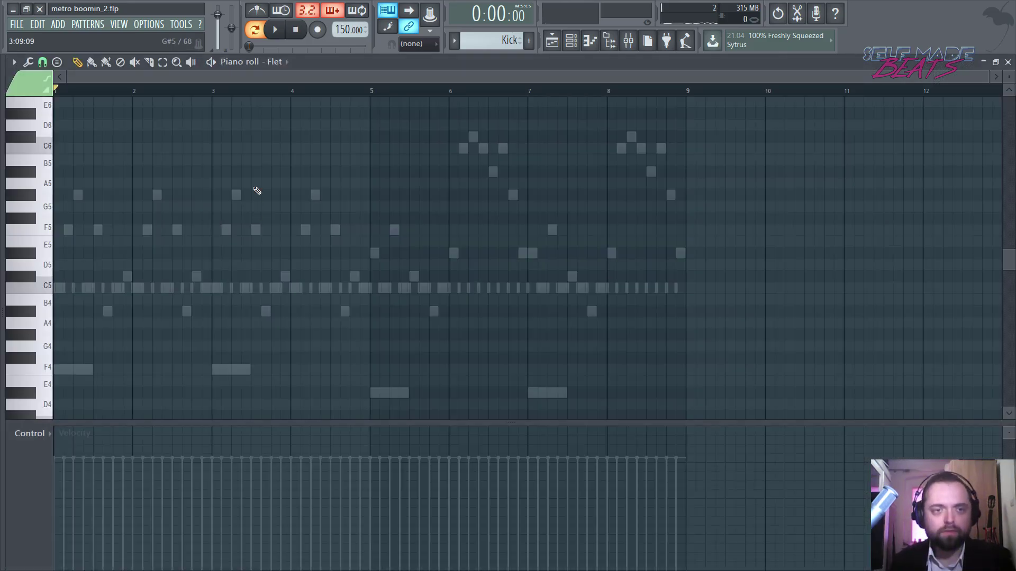
pyautogui.scroll(3, 91, 99)
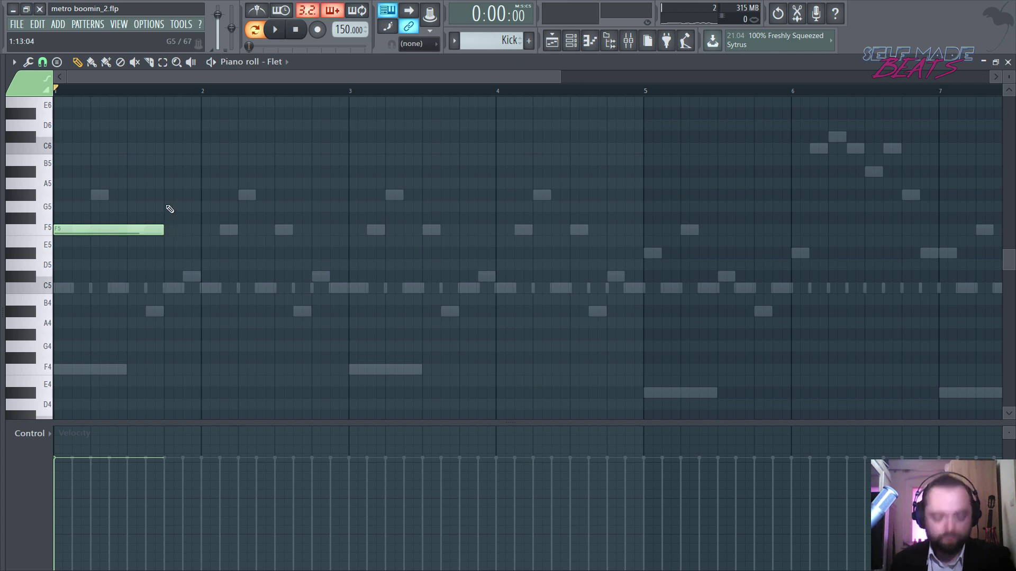
pyautogui.click(166, 208)
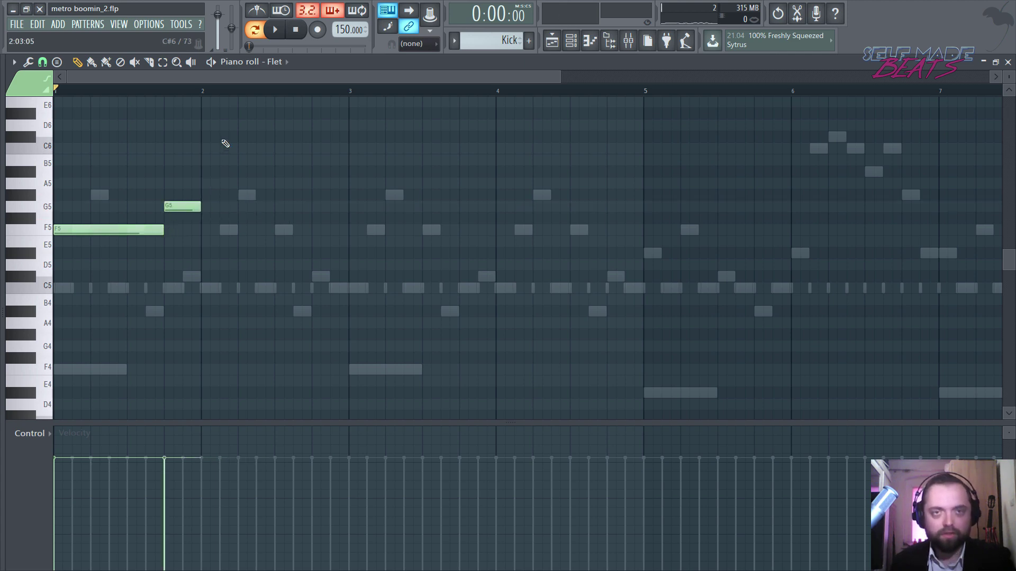
pyautogui.press('space')
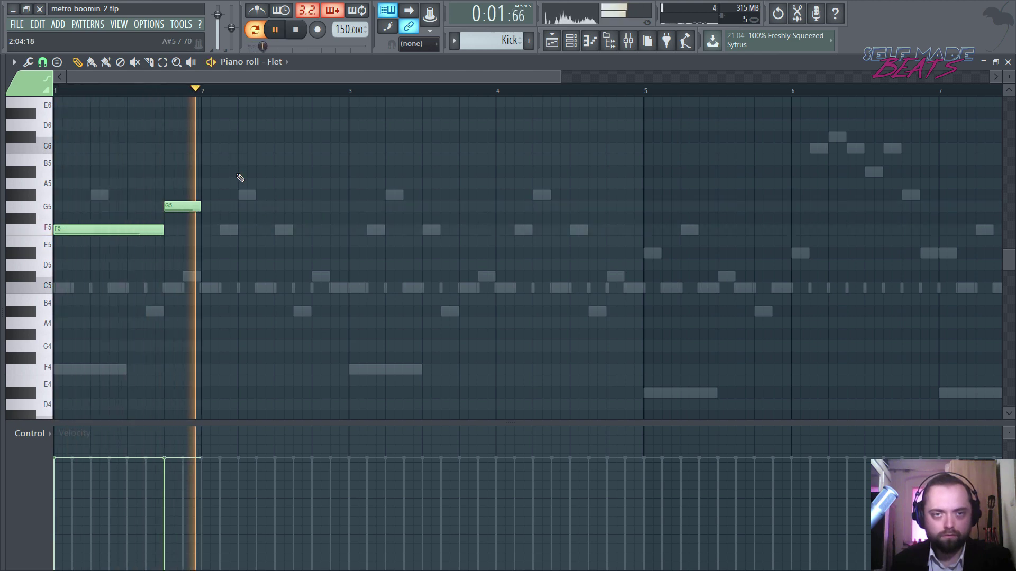
pyautogui.moveTo(201, 208); pyautogui.dragTo(279, 210)
pyautogui.press('space')
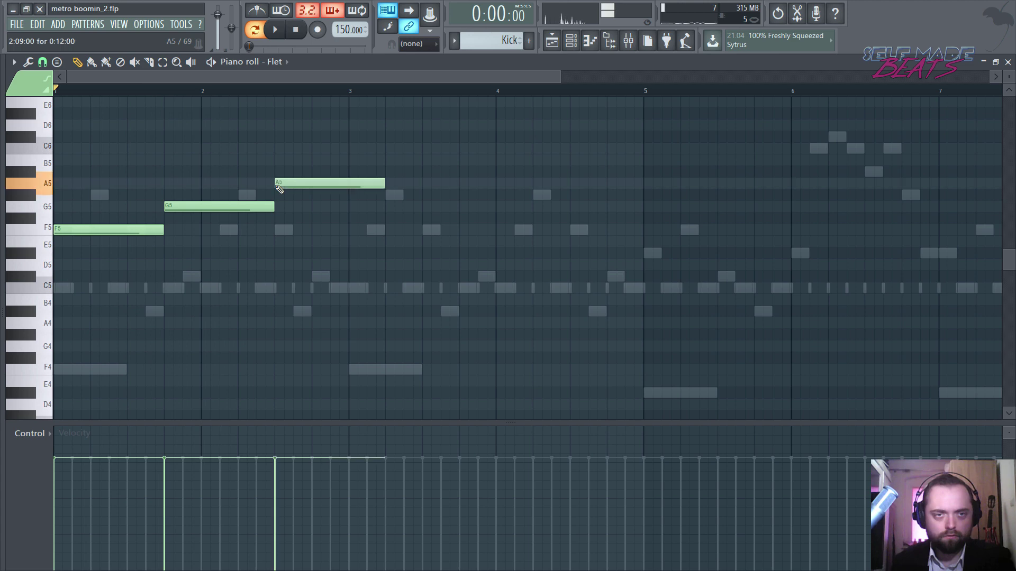
# Try the third Flet note at G#5, settle it on F5, and shorten it to end at the start of bar 3
pyautogui.press('space')
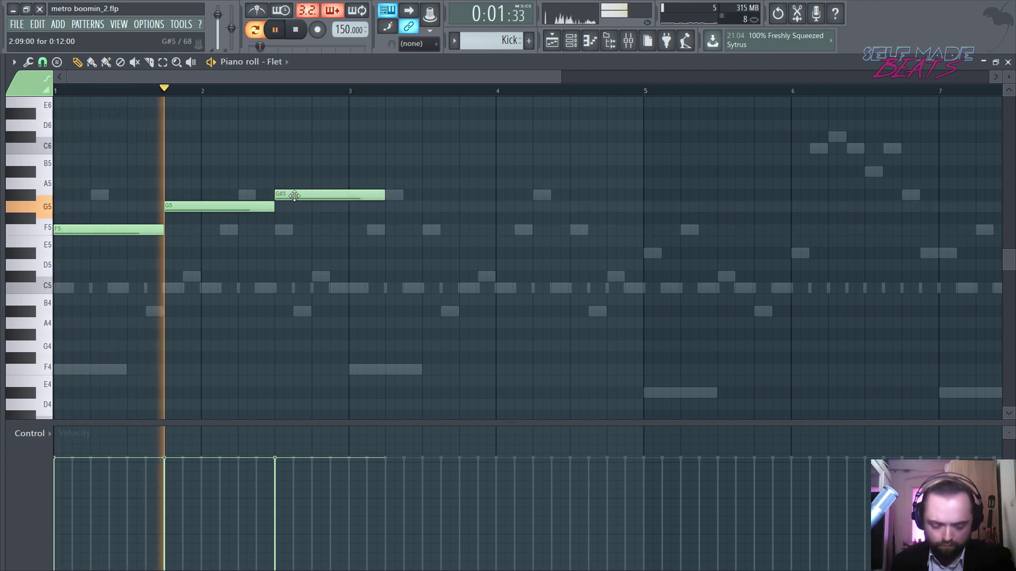
pyautogui.press('space')
pyautogui.moveTo(291, 231); pyautogui.dragTo(292, 231)
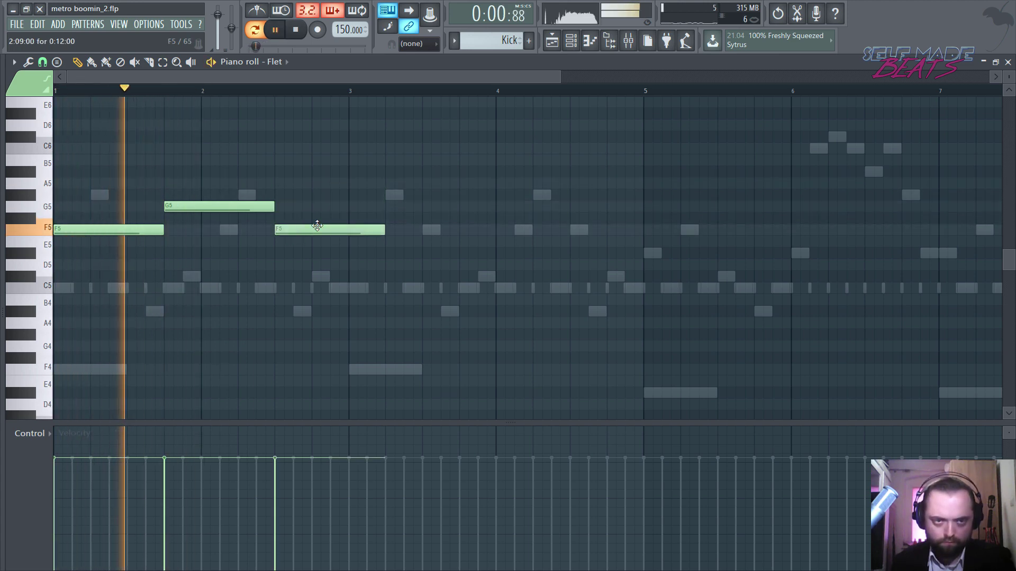
pyautogui.moveTo(385, 229); pyautogui.dragTo(349, 231)
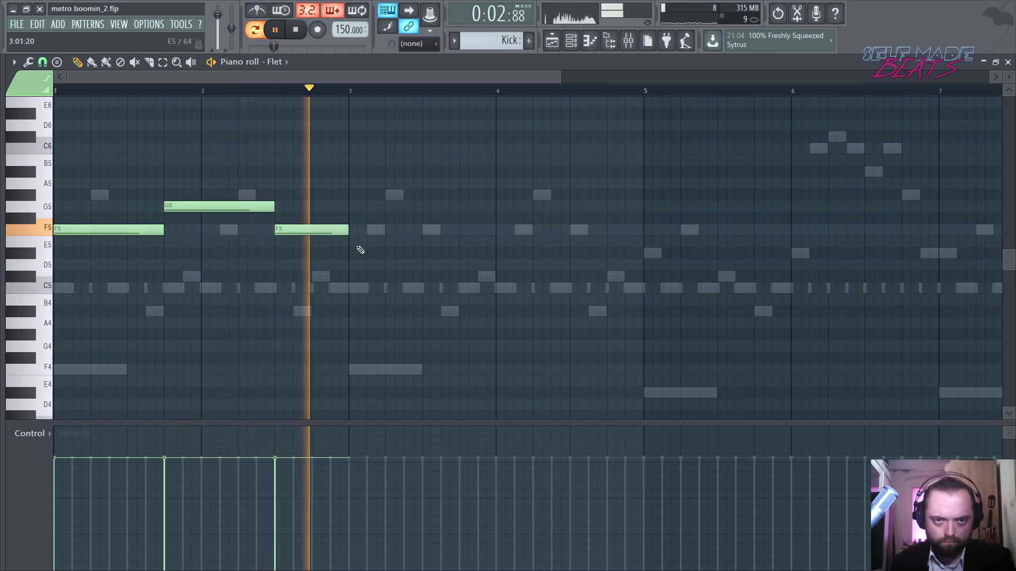
pyautogui.press('space')
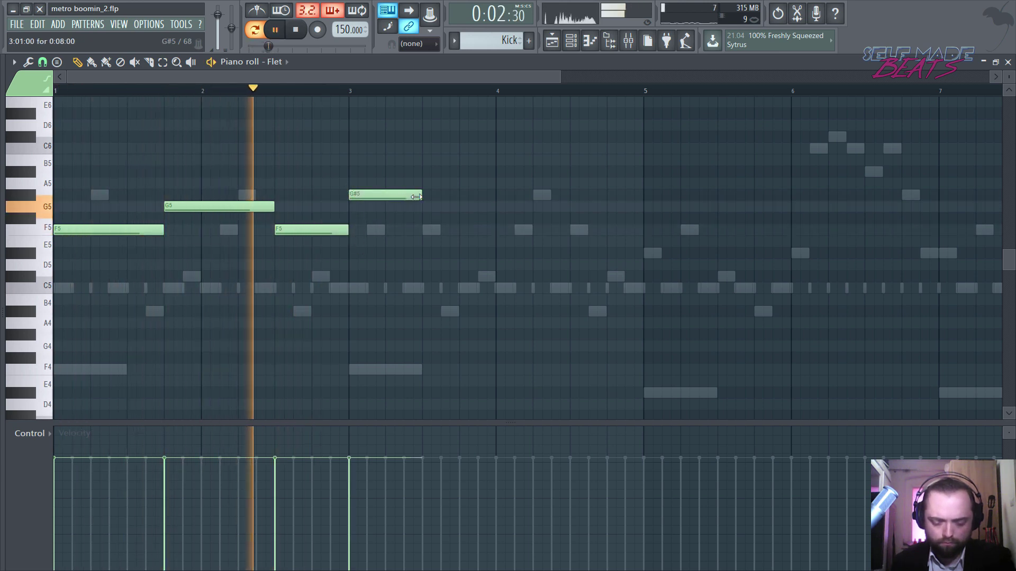
# Lengthen the G#5 note at bar 3 to 12 steps and follow it with an A#5 note ending at bar 4
pyautogui.moveTo(415, 197); pyautogui.dragTo(456, 170)
pyautogui.press('space')
pyautogui.press('space')
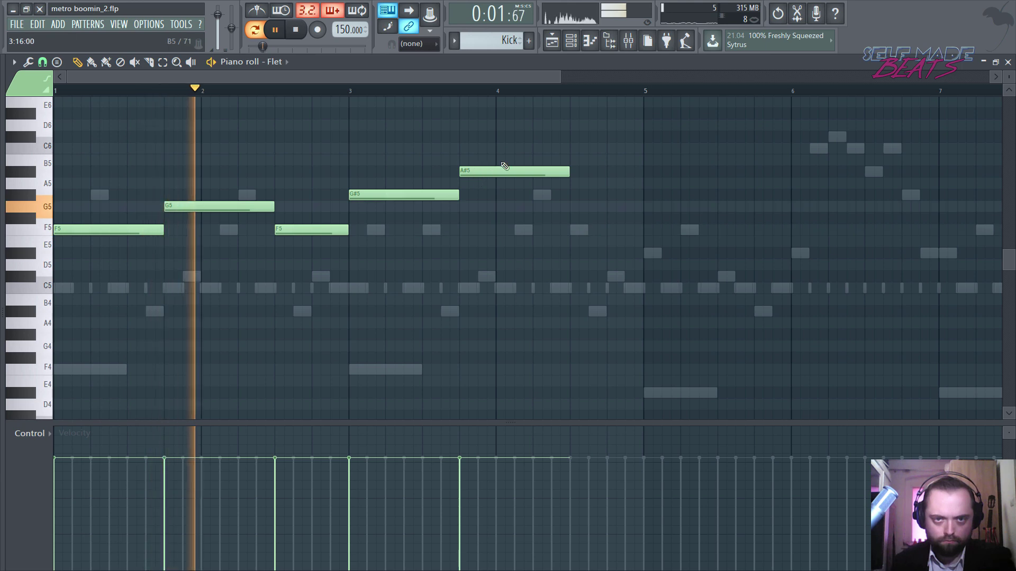
pyautogui.moveTo(568, 171); pyautogui.dragTo(495, 171)
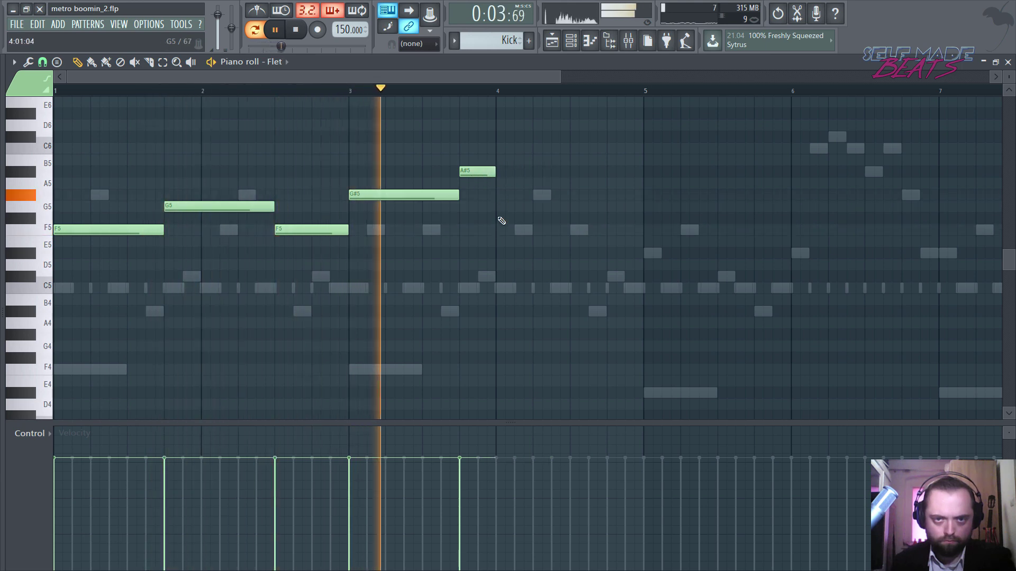
# Add a C5 note from the middle of bar 4 to bar 5 and extend the A#5 note to meet it
pyautogui.click(500, 229)
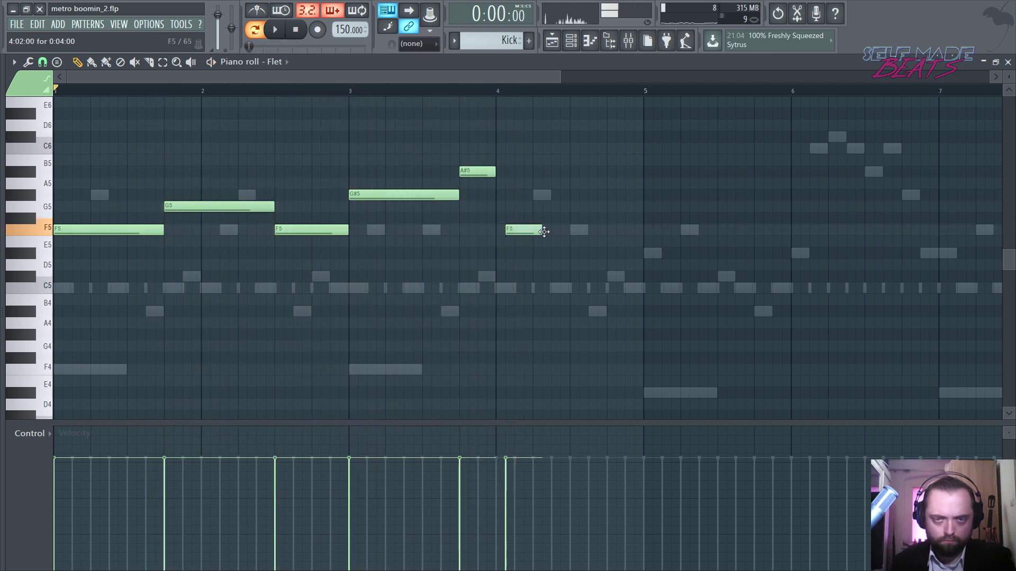
pyautogui.moveTo(557, 252); pyautogui.dragTo(519, 287)
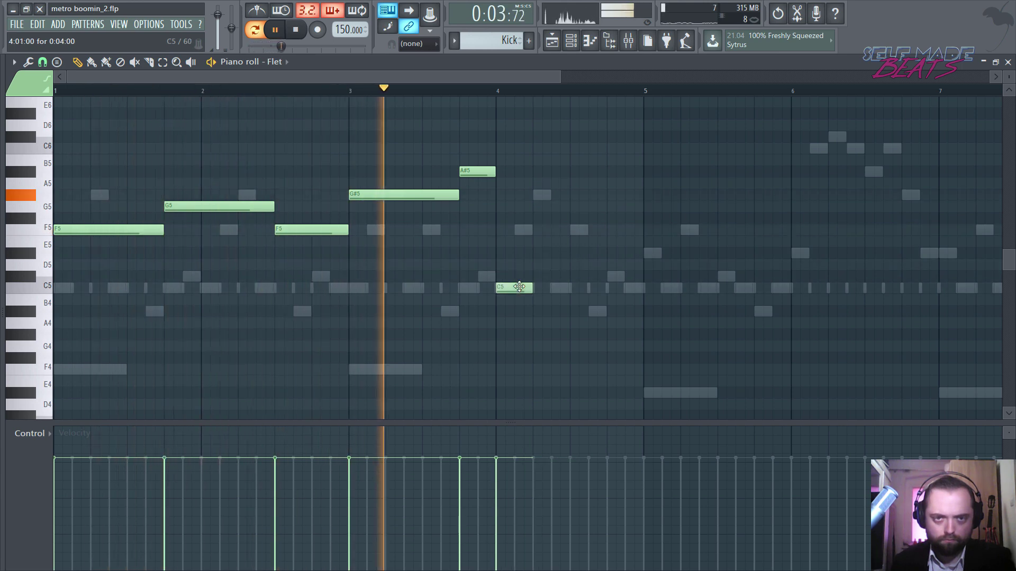
pyautogui.press('space')
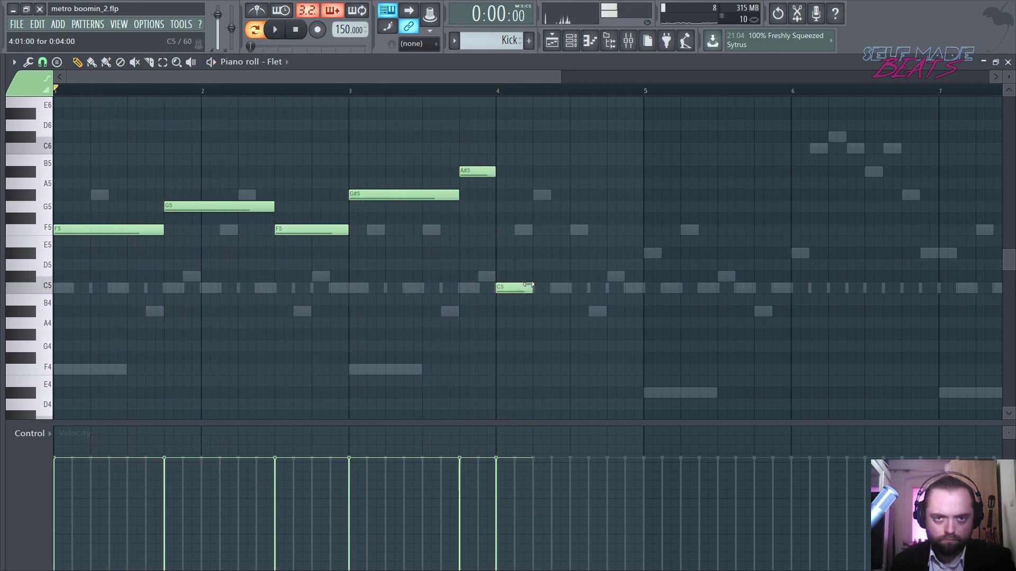
pyautogui.press('space')
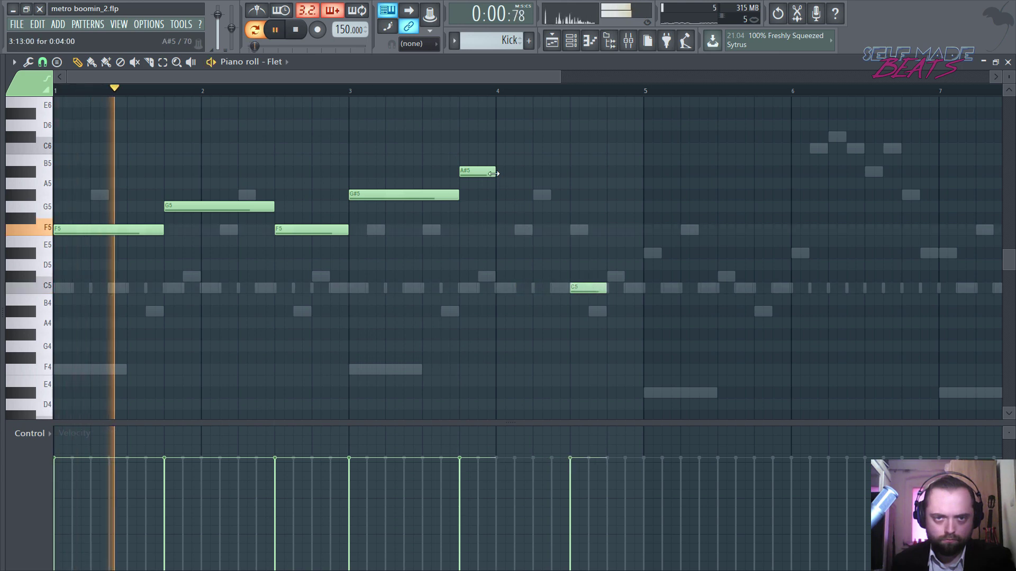
pyautogui.moveTo(494, 170); pyautogui.dragTo(569, 186)
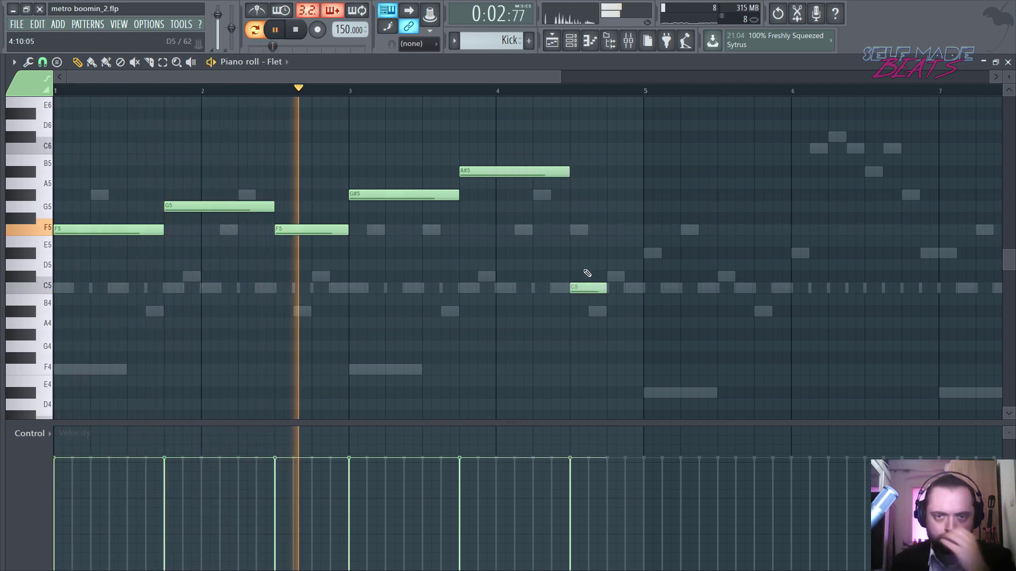
pyautogui.moveTo(607, 288); pyautogui.dragTo(643, 287)
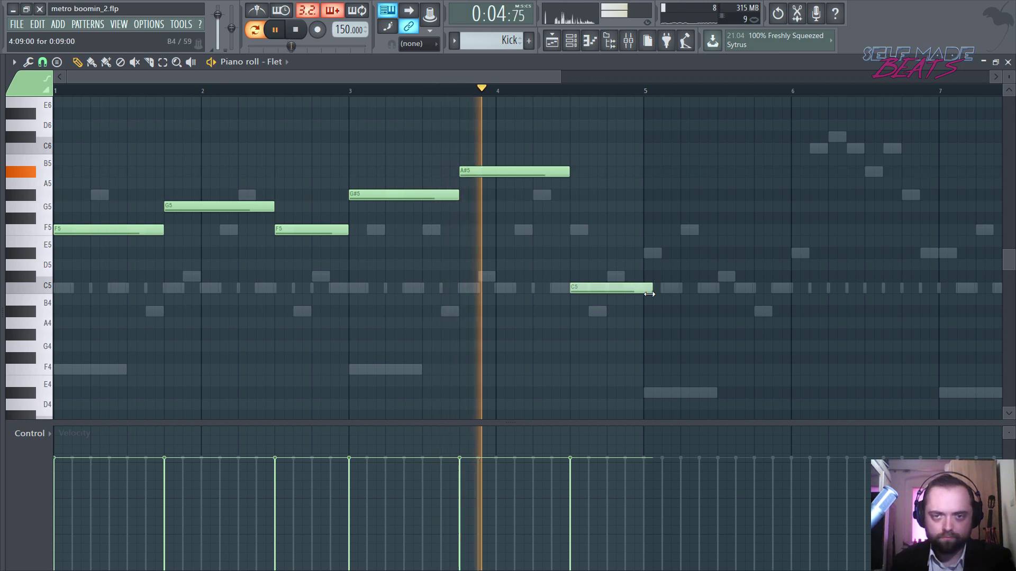
# Add a one-bar note at bar 5, lower it from C#5 to C5, and raise the note before it to C6
pyautogui.press('space')
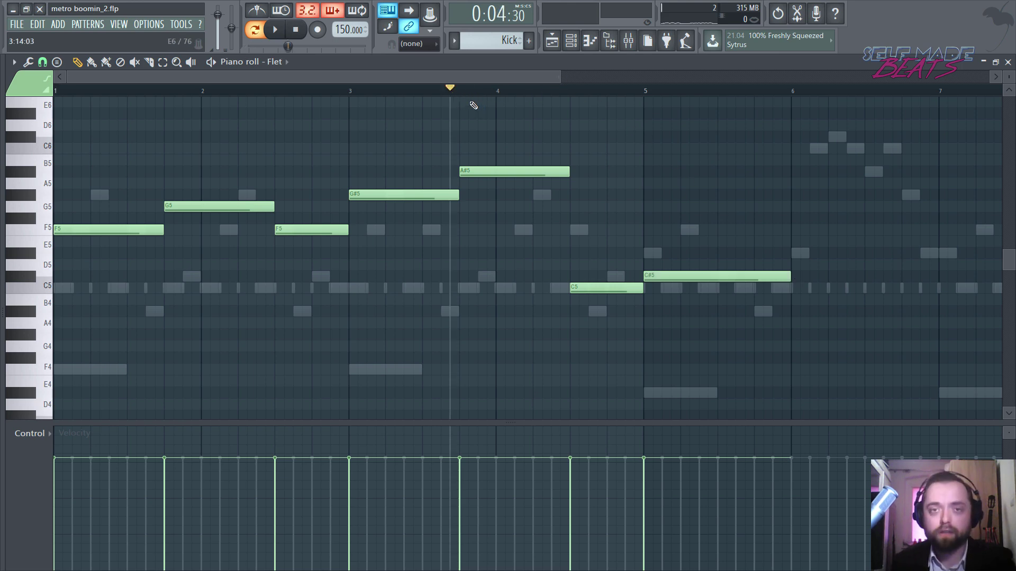
pyautogui.press('space')
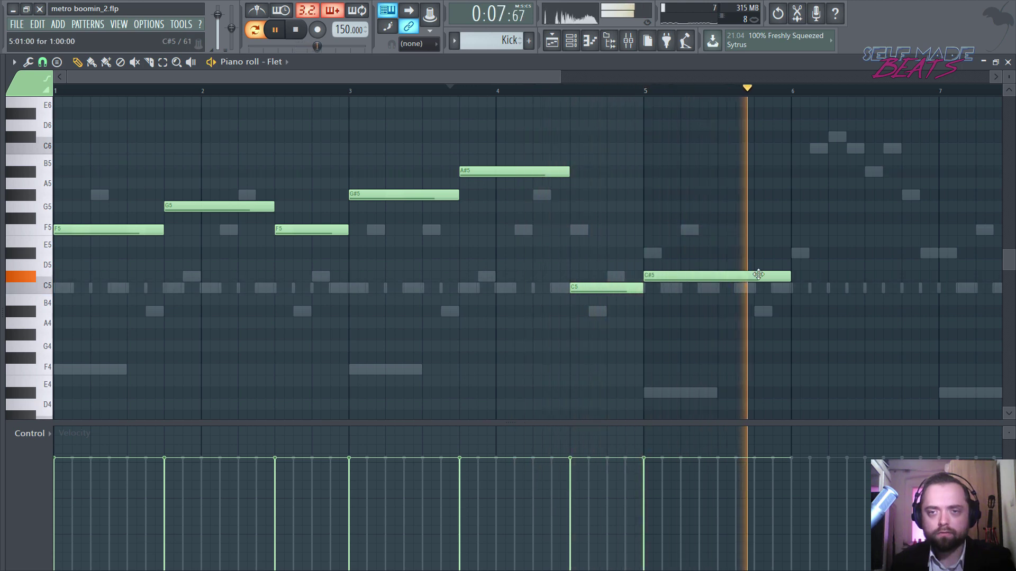
pyautogui.press('space')
pyautogui.moveTo(776, 279); pyautogui.dragTo(774, 290)
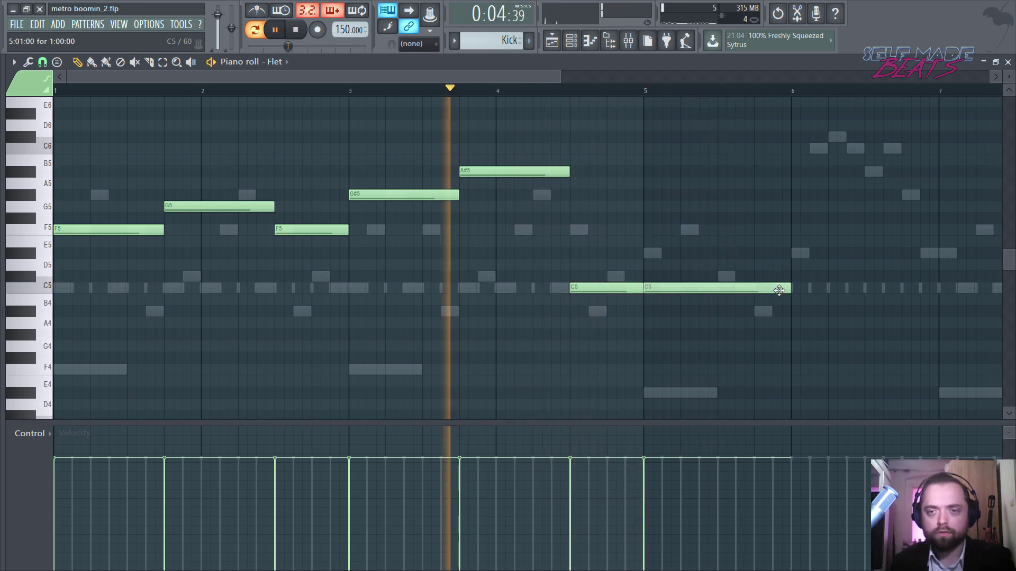
pyautogui.press('space')
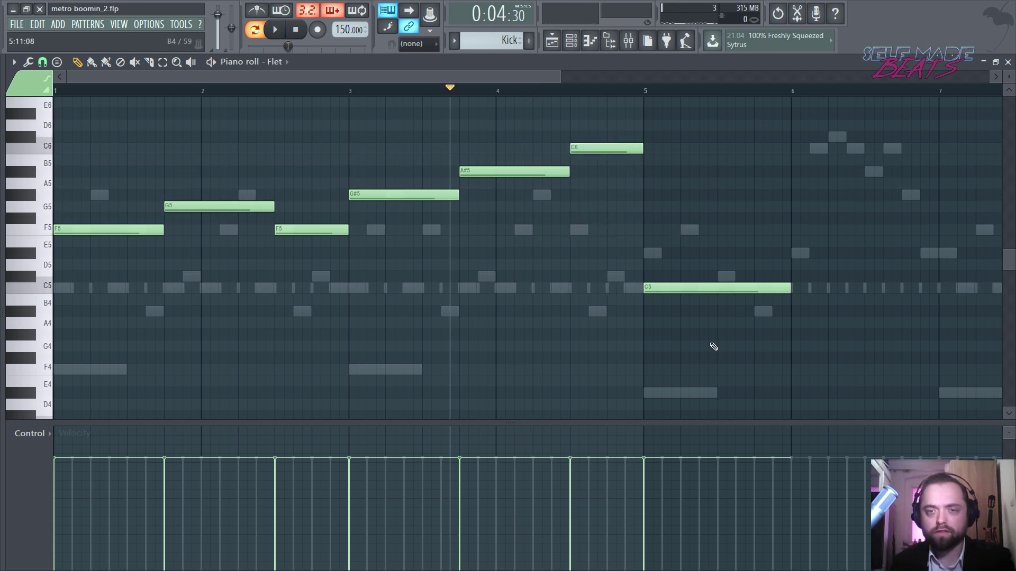
# Extend the bar 5 C5 note into late bar 6 and follow it with a four-step C#5 note ending at bar 7
pyautogui.press('space')
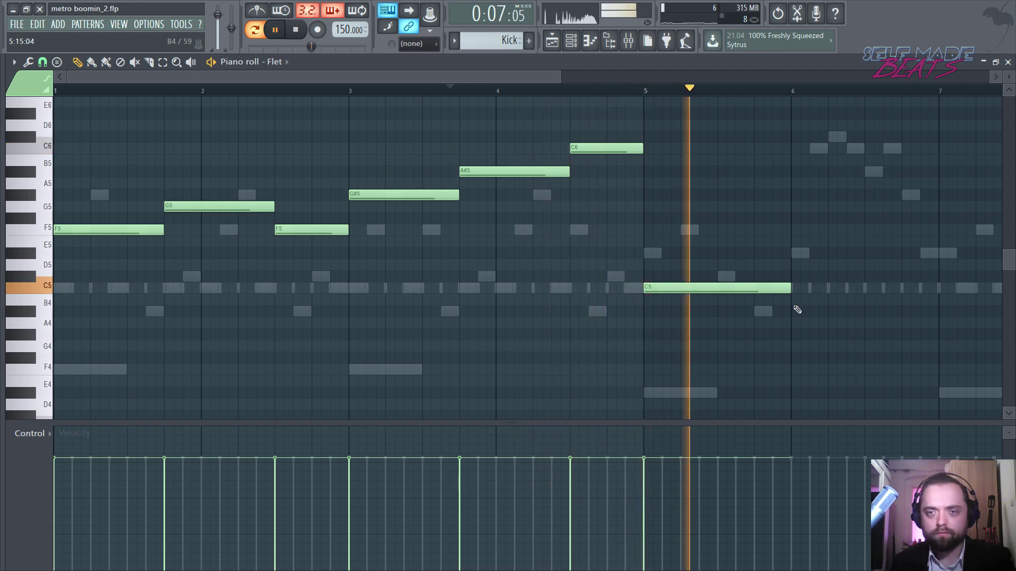
pyautogui.press('space')
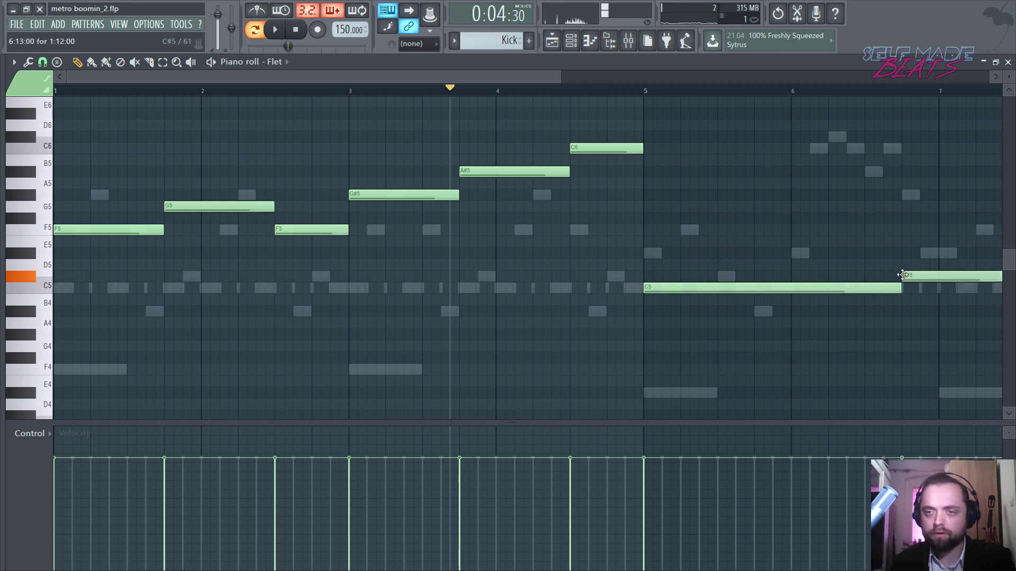
pyautogui.scroll(-3, 551, 95)
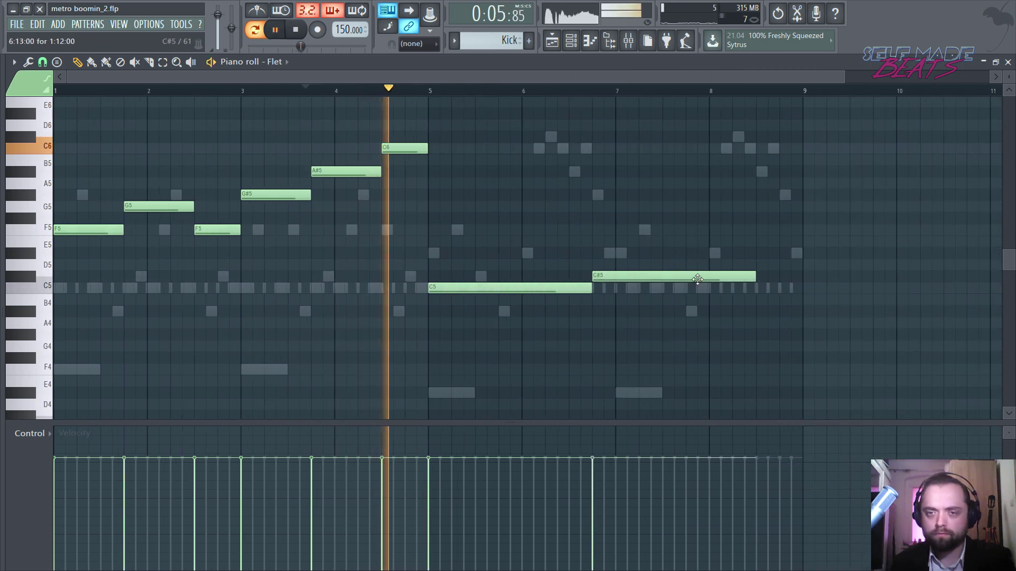
pyautogui.moveTo(762, 279); pyautogui.dragTo(616, 278)
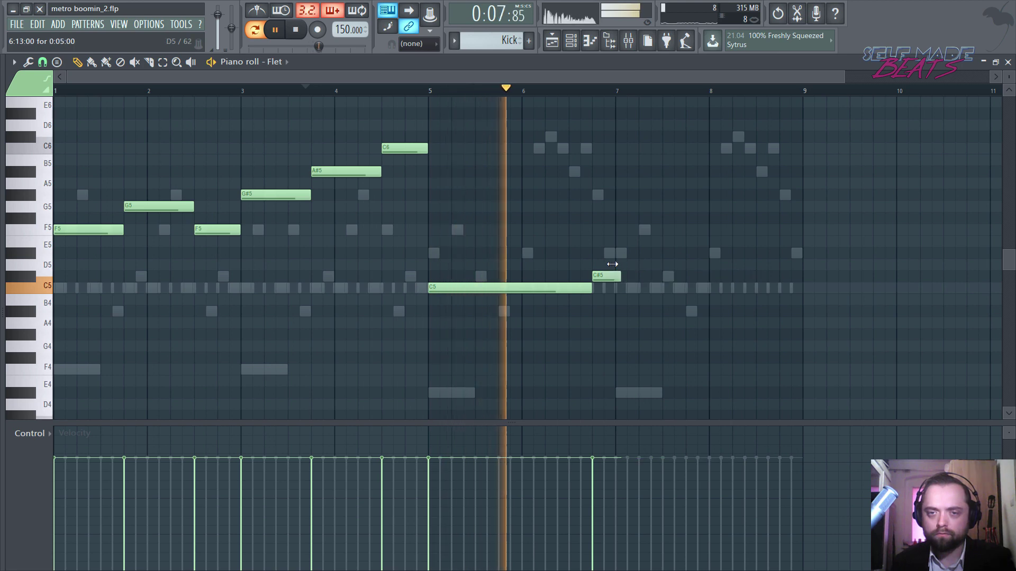
pyautogui.press('space')
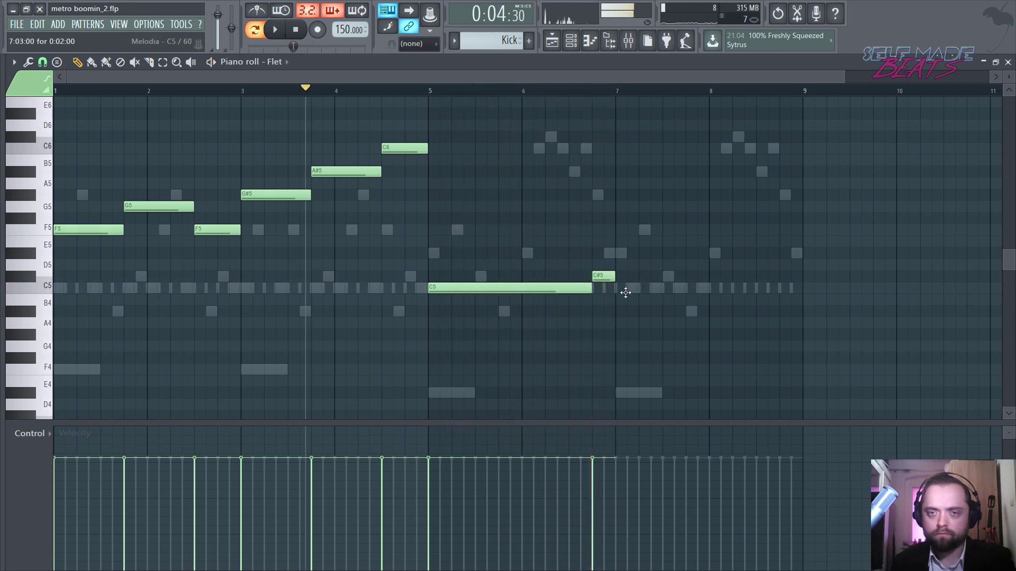
# Add a D#5 note at the start of bar 7 and lengthen it to 12 steps
pyautogui.moveTo(617, 242); pyautogui.dragTo(611, 241)
pyautogui.press('space')
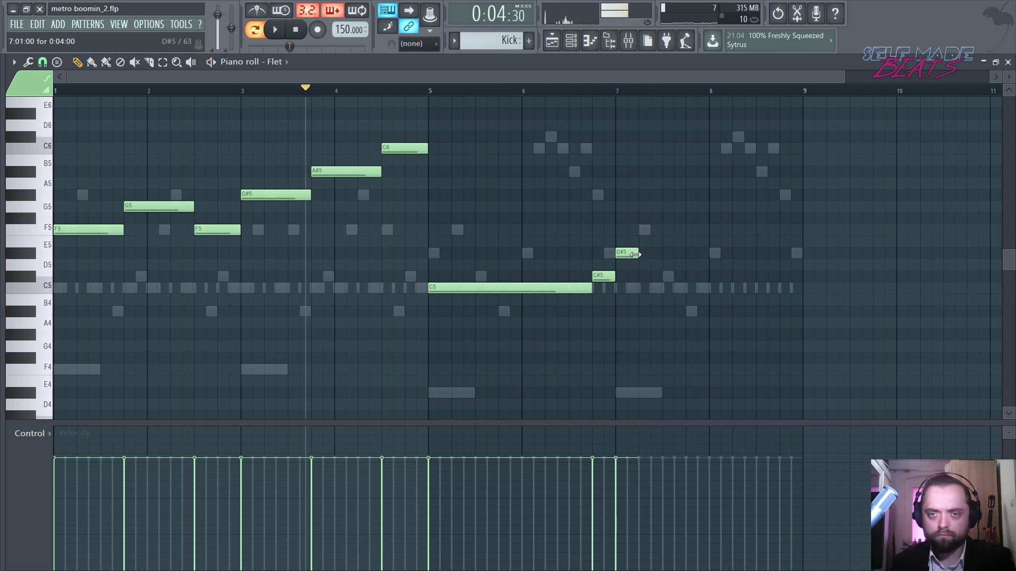
pyautogui.moveTo(637, 253); pyautogui.dragTo(685, 253)
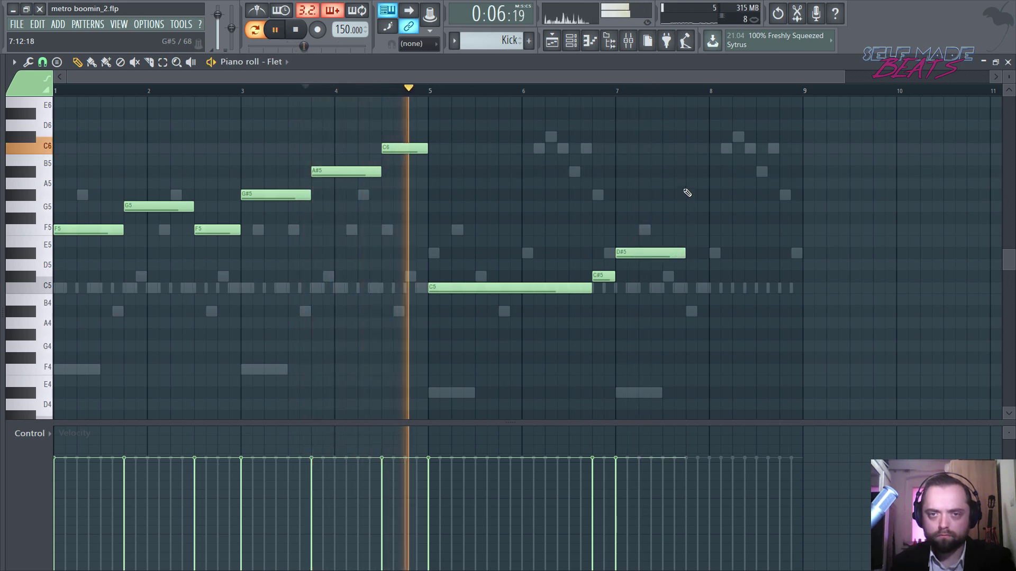
# Try a G#5 note after the D#5 in bar 7, replace it with a four-step F5 note, and audition the melody
pyautogui.moveTo(689, 189)
pyautogui.mouseDown()
pyautogui.moveTo(675, 179)
pyautogui.moveTo(683, 193)
pyautogui.mouseUp()
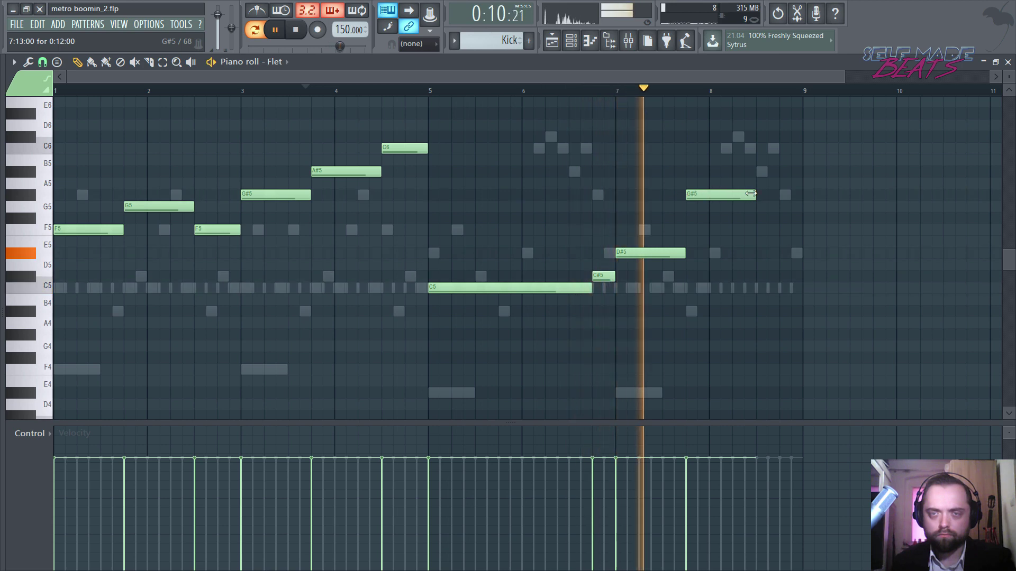
pyautogui.press('space')
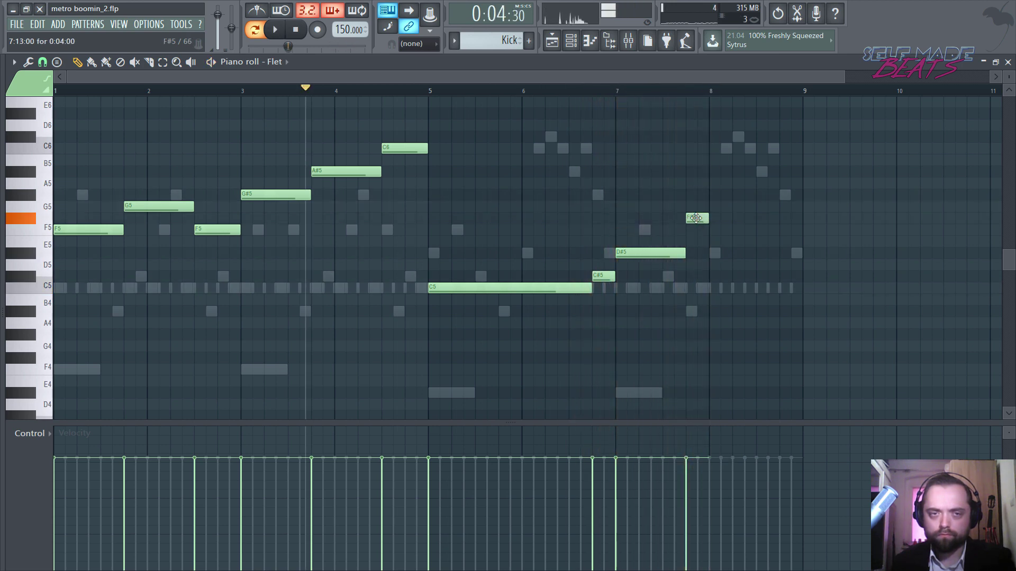
pyautogui.moveTo(696, 218); pyautogui.dragTo(696, 229)
pyautogui.press('space')
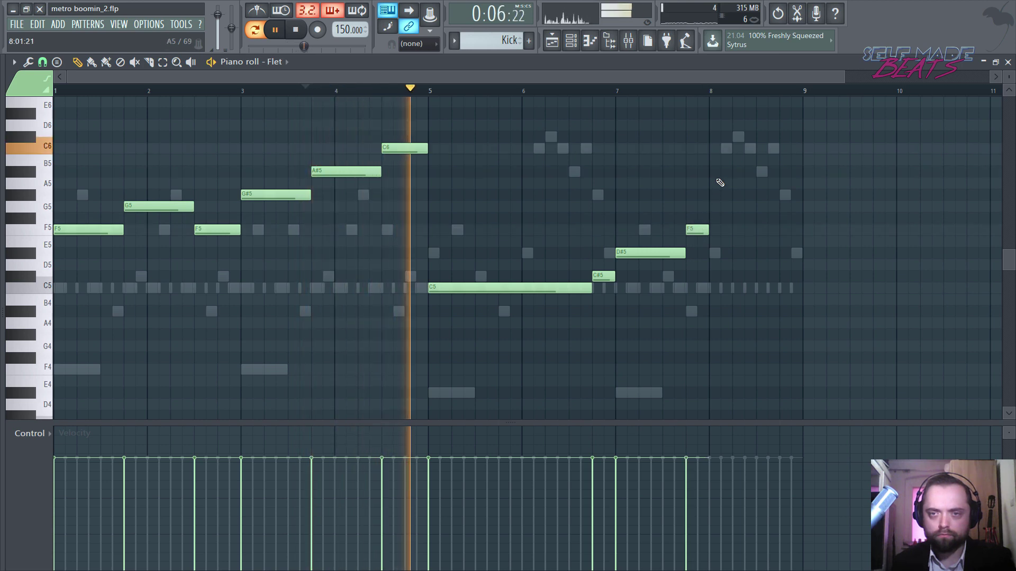
# Finish the Flet melody in bar 8 with a four-step C#6 and a 12-step C6, audition it, and close the piano roll
pyautogui.click(714, 137)
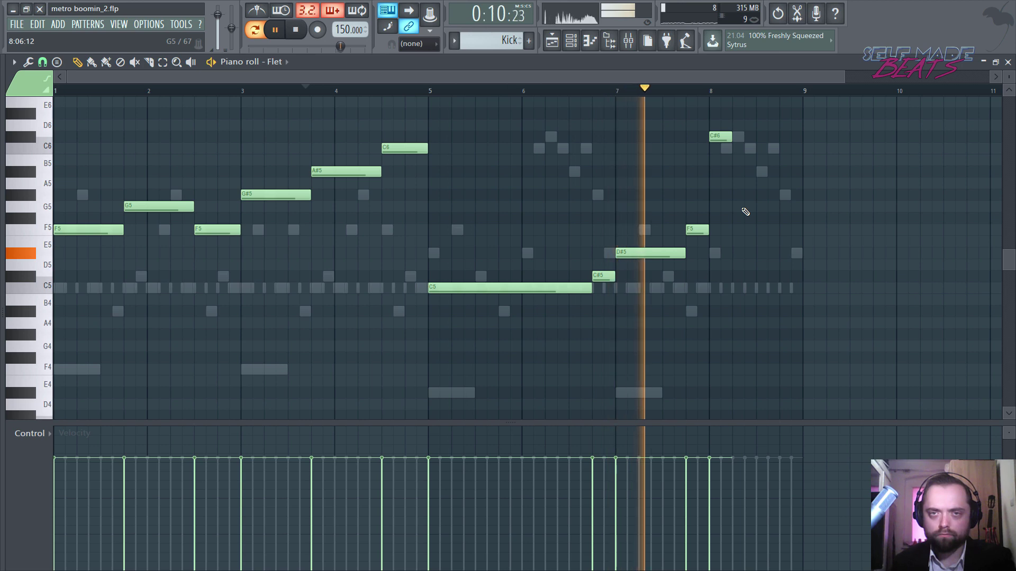
pyautogui.press('space')
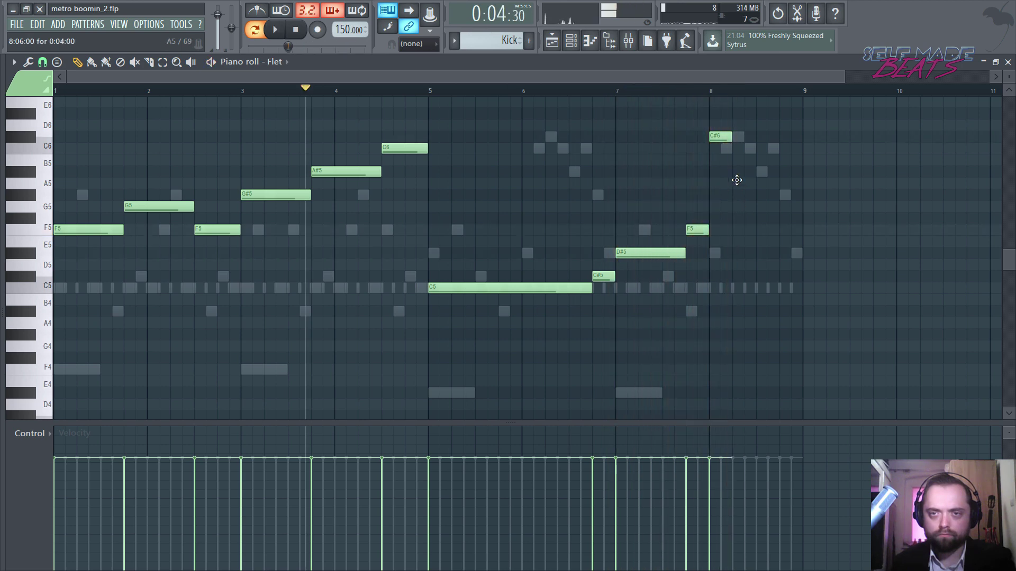
pyautogui.press('space')
pyautogui.moveTo(755, 149); pyautogui.dragTo(802, 148)
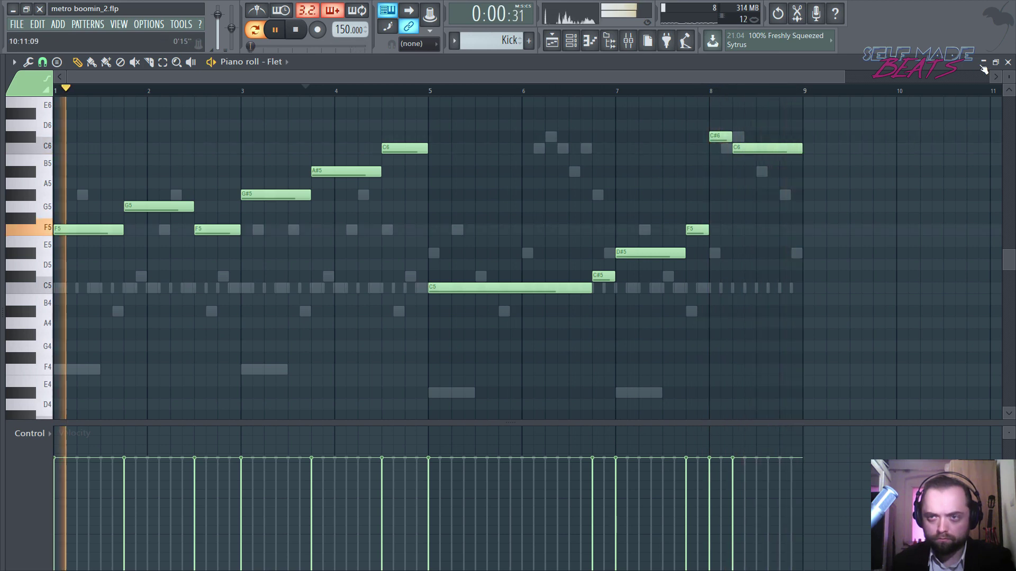
pyautogui.press('space')
pyautogui.click(1008, 61)
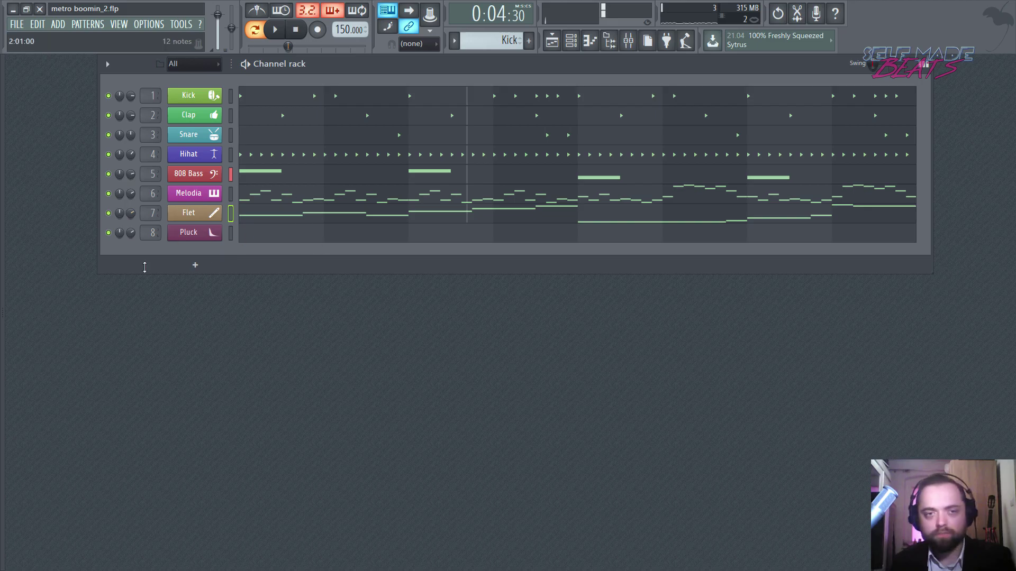
# Open the Pluck channel's piano roll and add two-step C5 and F5 notes on beats one and two of bar 1
pyautogui.click(258, 234)
pyautogui.scroll(5, 127, 93)
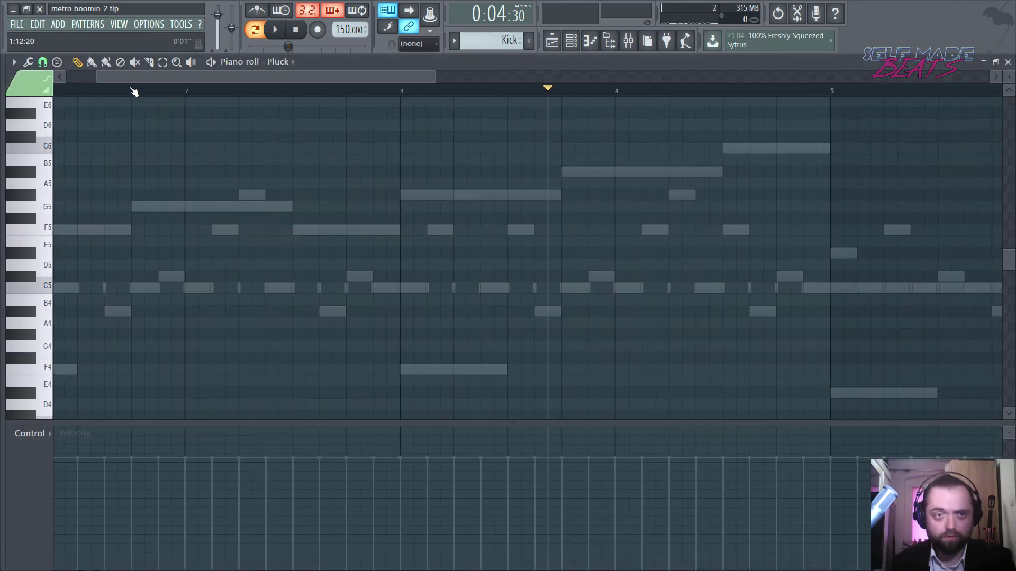
pyautogui.scroll(-4, 373, 233)
pyautogui.scroll(3, 372, 237)
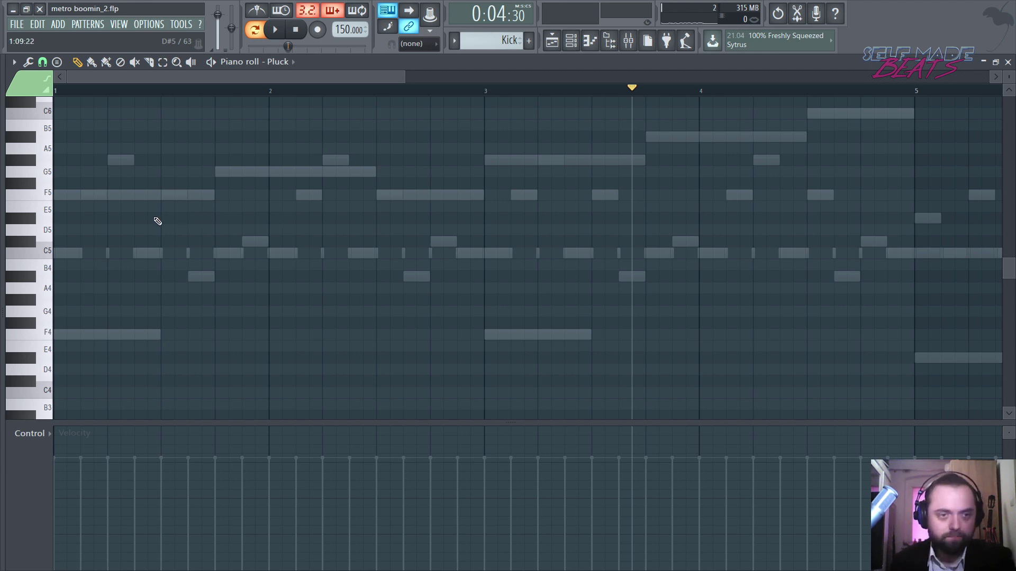
pyautogui.moveTo(157, 221); pyautogui.dragTo(48, 262)
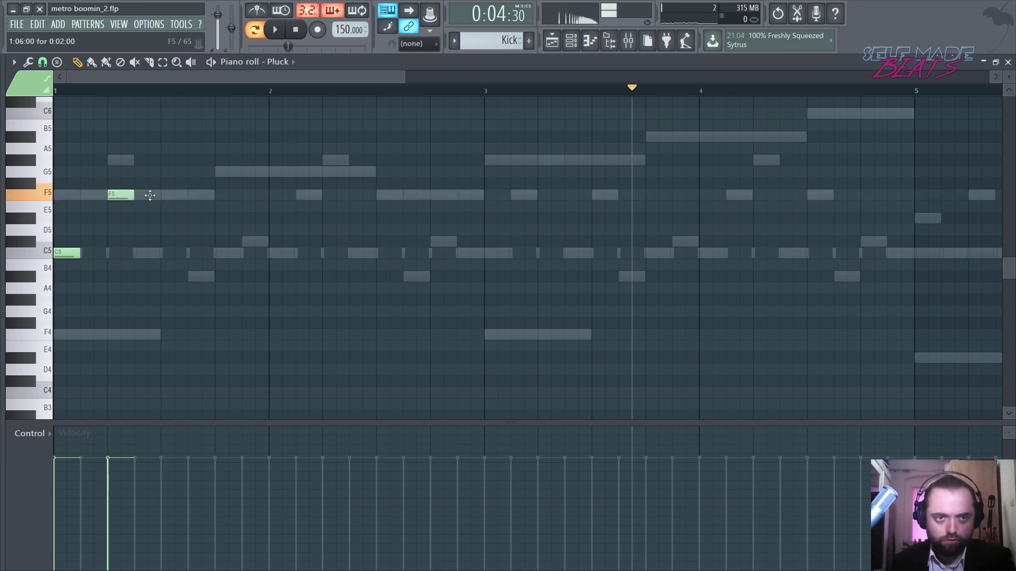
# Audition the Pluck opening and add a two-step G#5 note on beat three of bar 1
pyautogui.press('space')
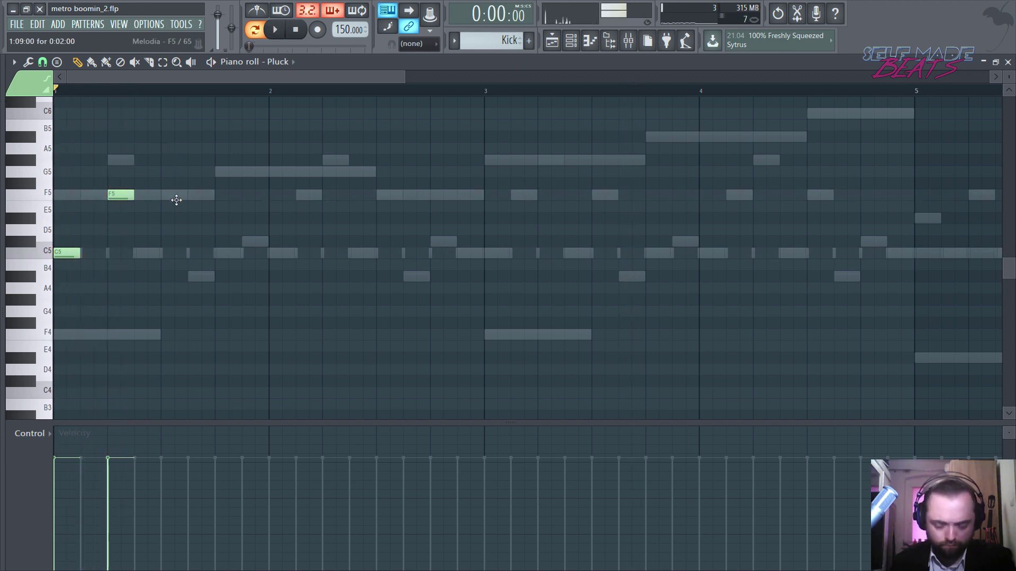
pyautogui.press('space')
pyautogui.press('space')
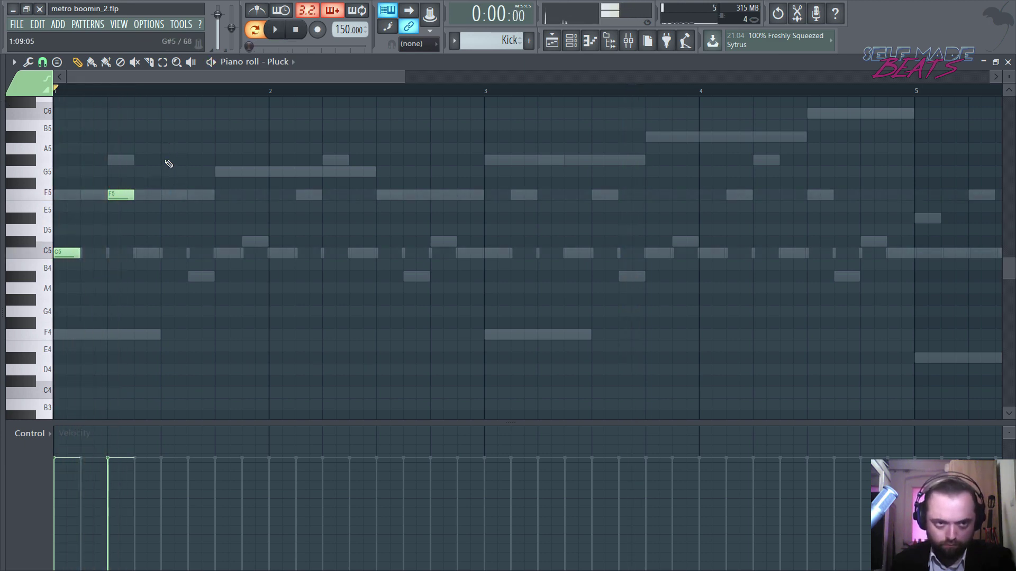
pyautogui.press('space')
pyautogui.press('space')
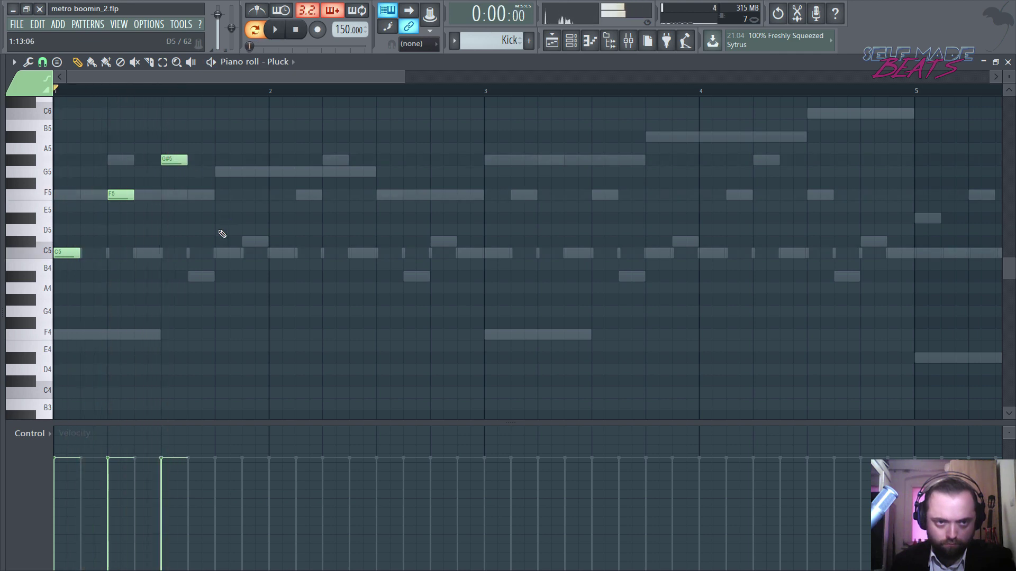
# Try D5 and C#5 on beat four of bar 1, settle on a two-step C5 note, and audition it
pyautogui.moveTo(221, 195); pyautogui.dragTo(221, 228)
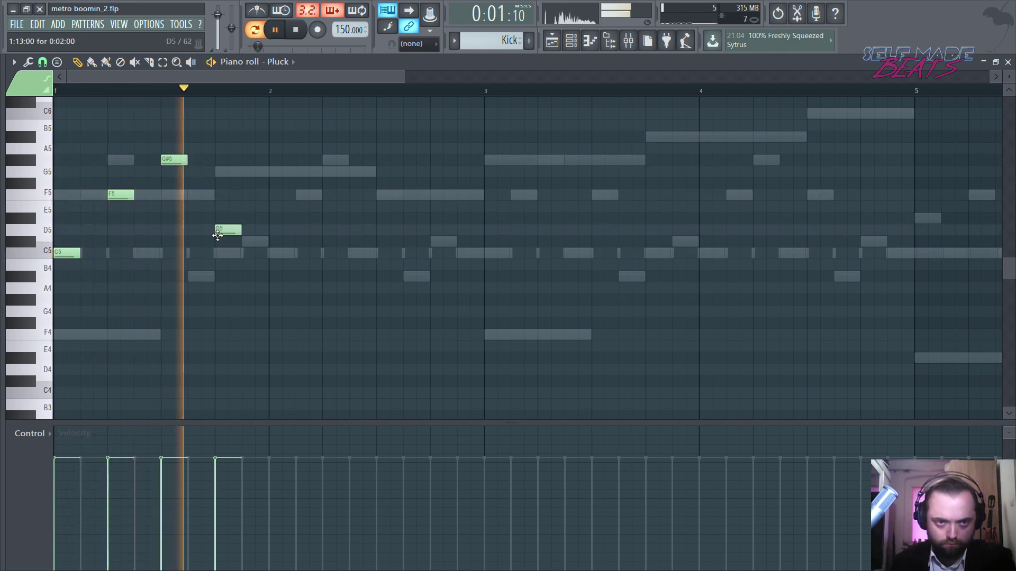
pyautogui.press('space')
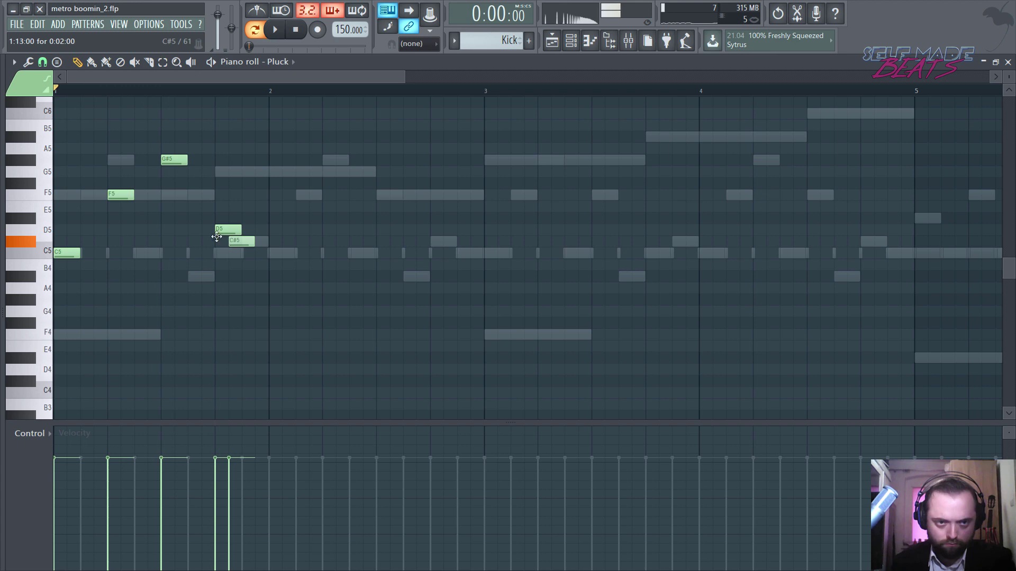
pyautogui.rightClick(226, 224)
pyautogui.press('space')
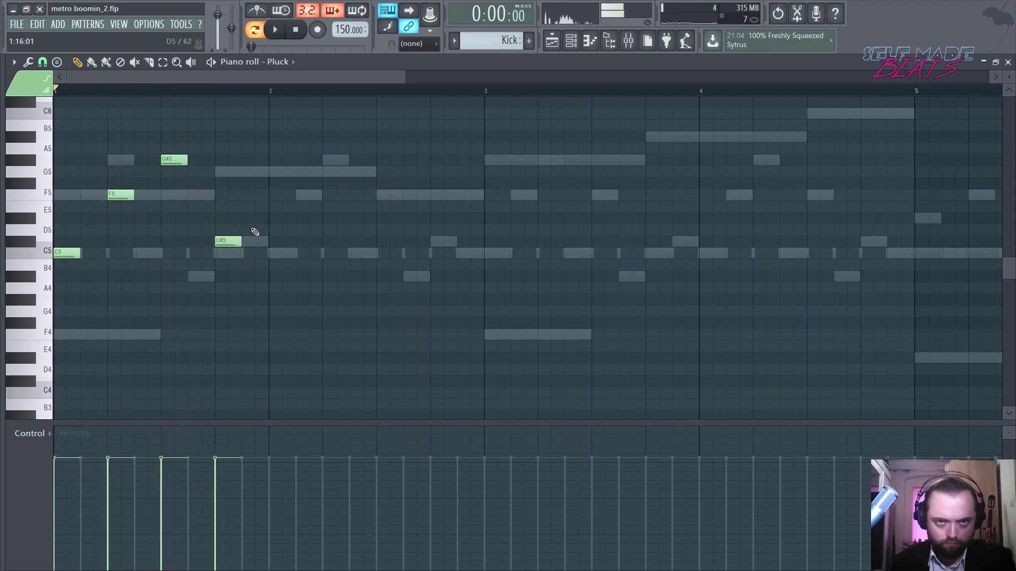
pyautogui.press('space')
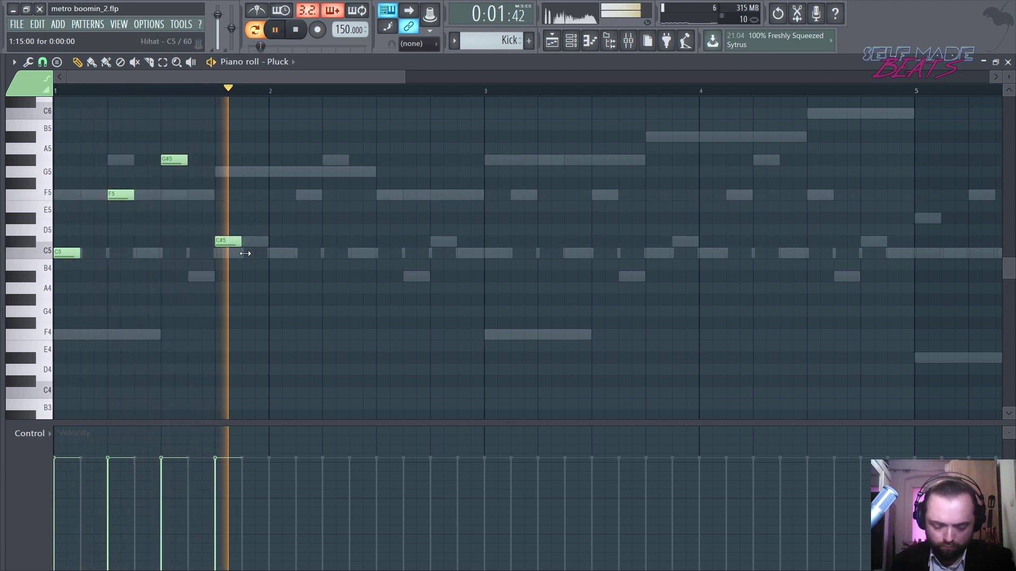
pyautogui.press('space')
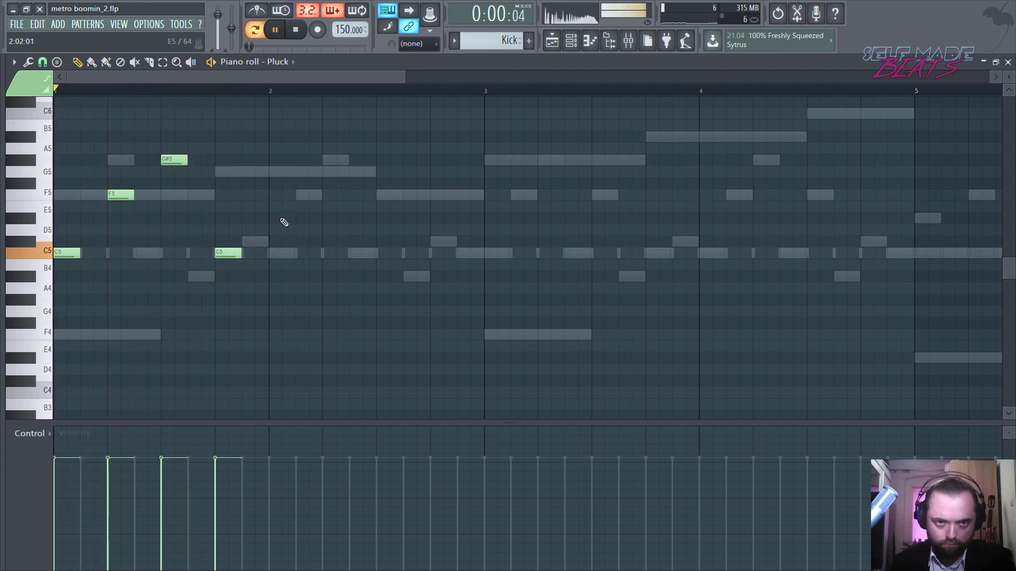
# Add two-step C5, F5, G#5 and A#5 notes on the four beats of bar 2, and audition the Pluck phrase
pyautogui.click(286, 254)
pyautogui.moveTo(271, 254); pyautogui.dragTo(269, 254)
pyautogui.click(324, 202)
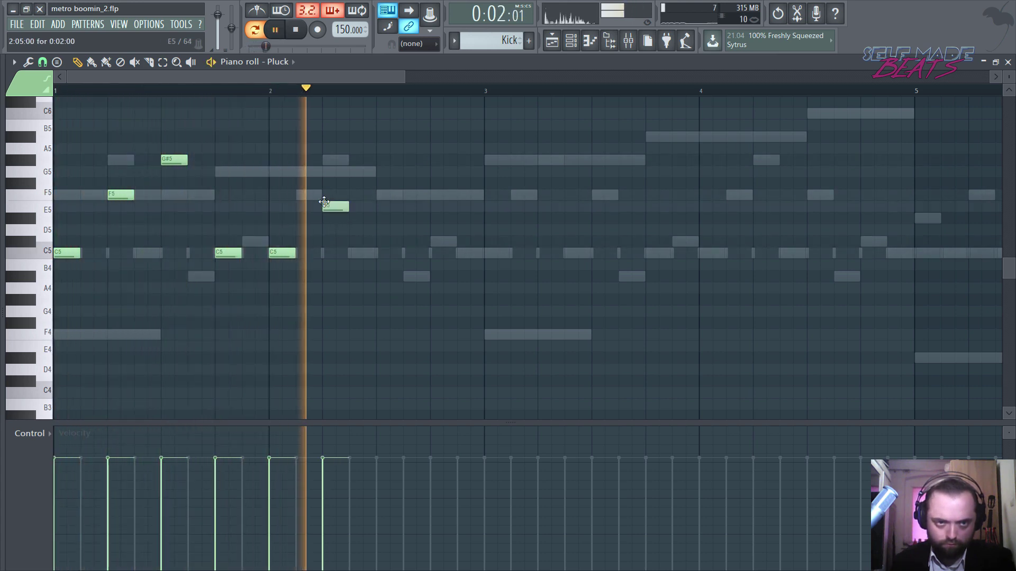
pyautogui.press('space')
pyautogui.moveTo(361, 169)
pyautogui.mouseDown()
pyautogui.moveTo(380, 154)
pyautogui.moveTo(368, 155)
pyautogui.mouseUp()
pyautogui.press('space')
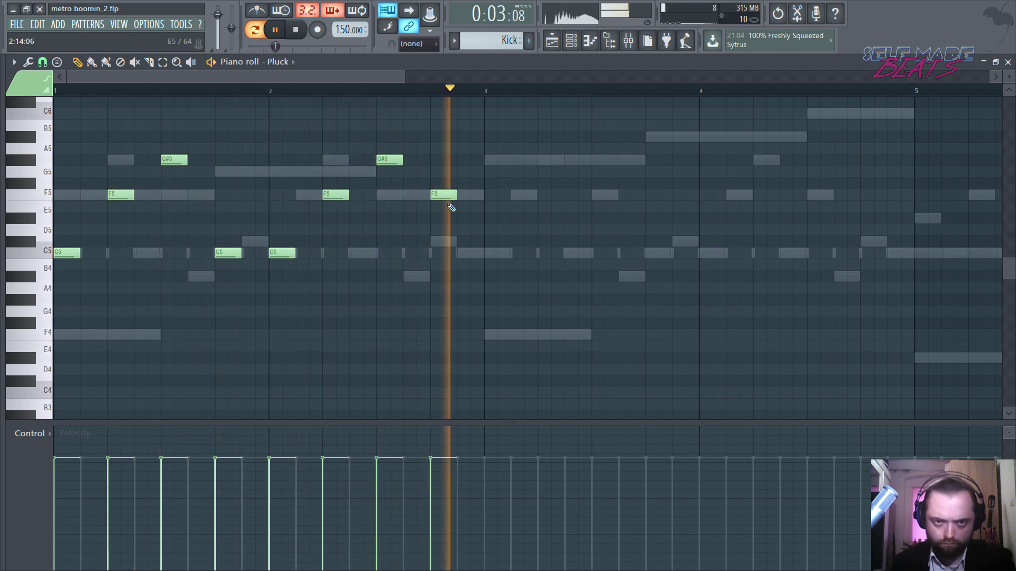
pyautogui.moveTo(444, 195); pyautogui.dragTo(444, 137)
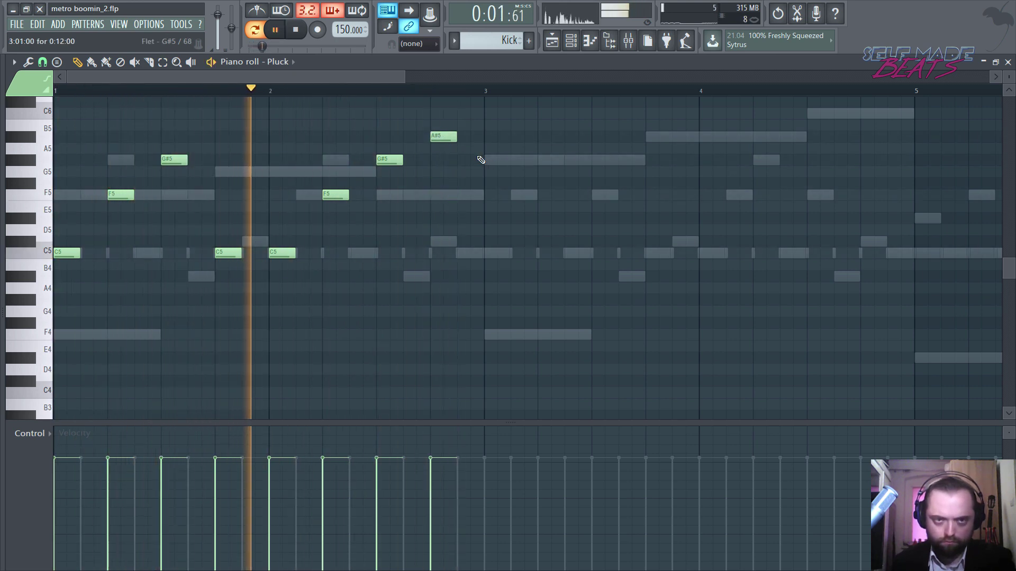
pyautogui.press('space')
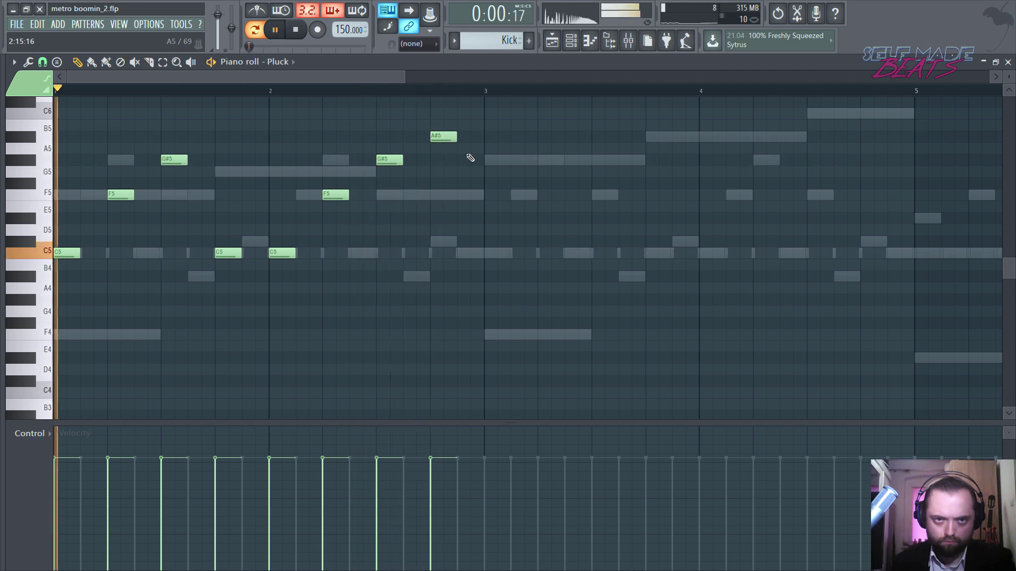
# Duplicate the two-bar Pluck phrase into bars 3 and 4, play it back, and deselect the notes
pyautogui.moveTo(490, 121); pyautogui.dragTo(59, 283)
pyautogui.press('space')
pyautogui.hotkey('ctrl', 'b')
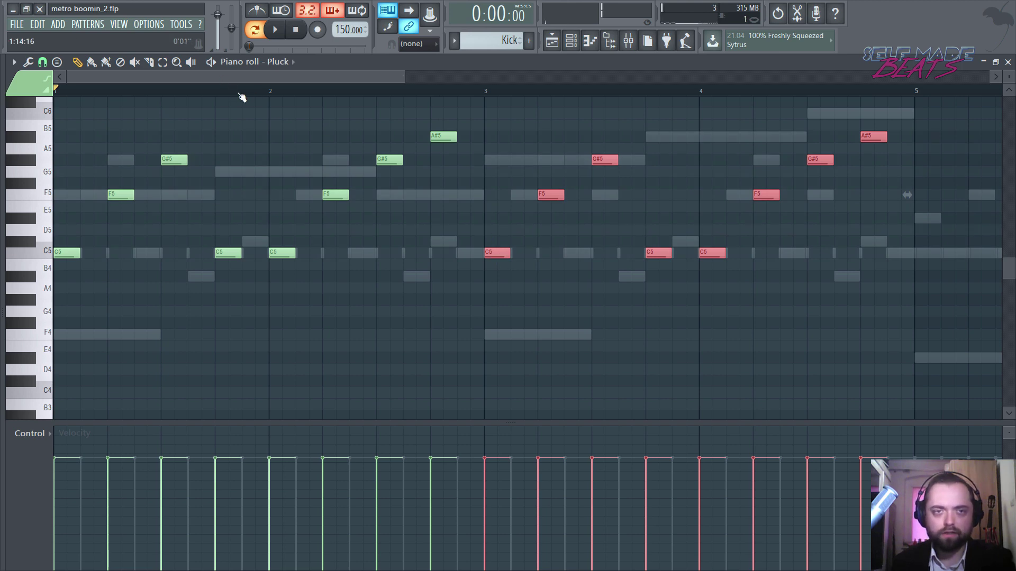
pyautogui.scroll(-2, 241, 97)
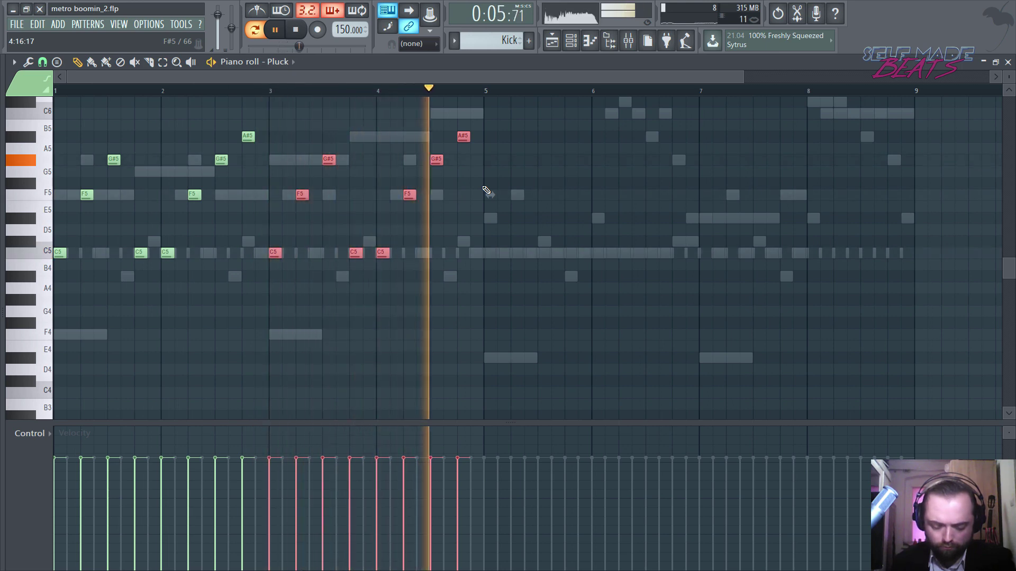
pyautogui.press('space')
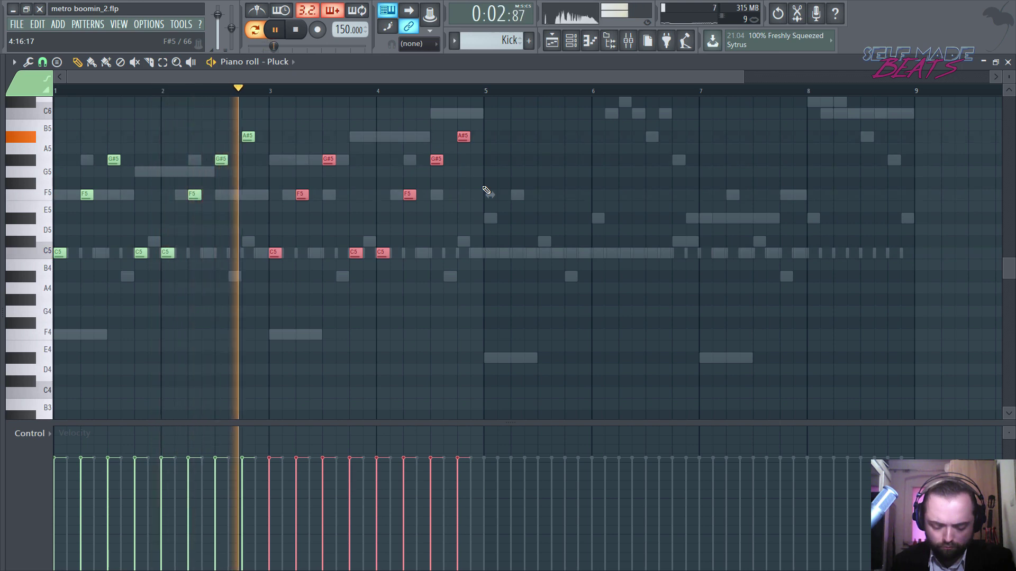
pyautogui.press('space')
pyautogui.click(560, 177)
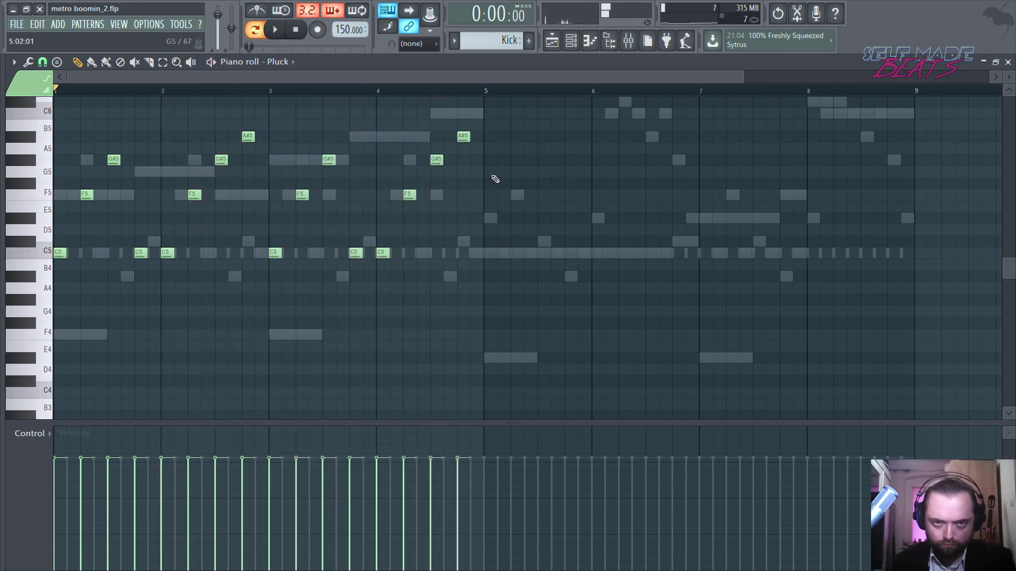
# Add two-step C5, F5, G#5 and G5 notes on the four beats of bar 5
pyautogui.click(483, 253)
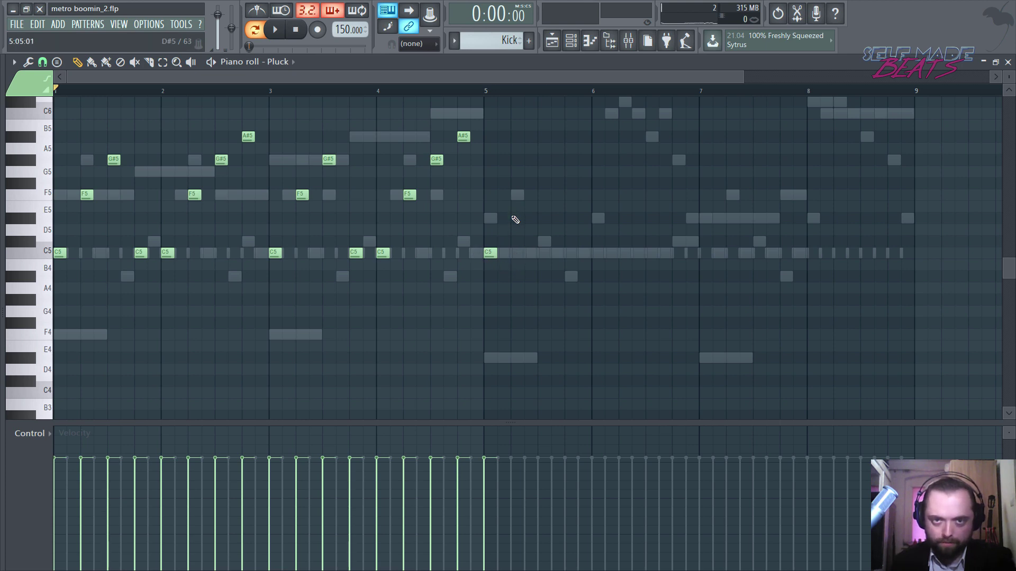
pyautogui.moveTo(515, 219); pyautogui.dragTo(514, 195)
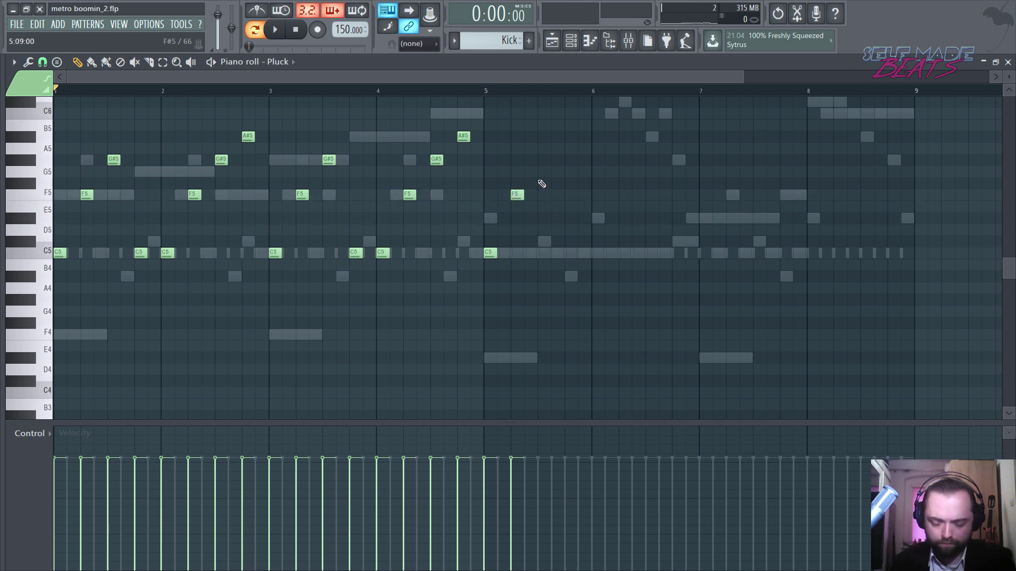
pyautogui.click(540, 158)
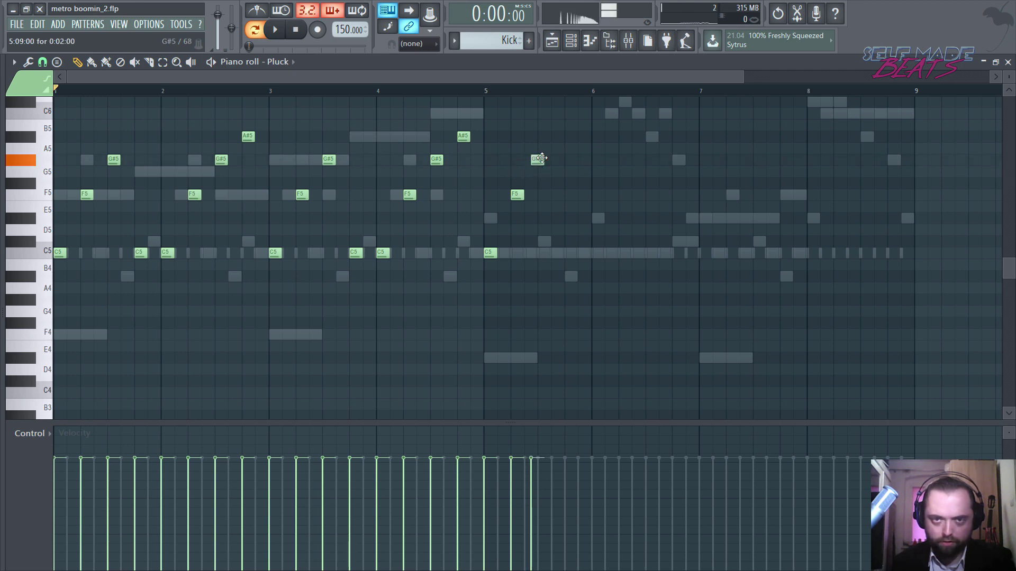
pyautogui.moveTo(542, 158); pyautogui.dragTo(542, 161)
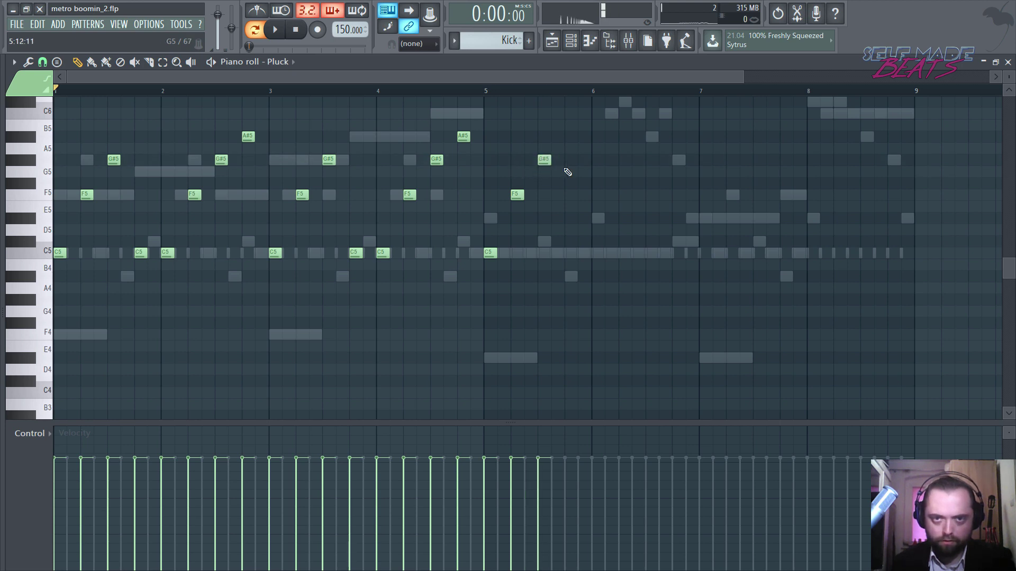
pyautogui.click(568, 172)
# Move the four-note phrase from bar 5 to bar 8, and copy the phrase from bars 1 and 2 into bars 5 and 6
pyautogui.moveTo(624, 144); pyautogui.dragTo(817, 257)
pyautogui.keyDown('ctrl'); pyautogui.click(610, 311); pyautogui.keyUp('ctrl')
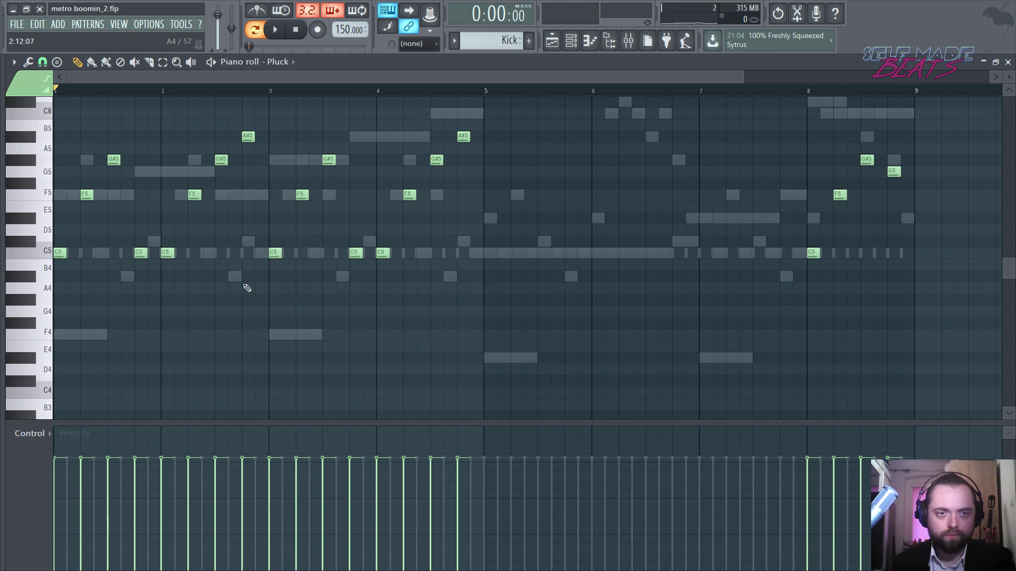
pyautogui.moveTo(255, 292); pyautogui.dragTo(52, 108)
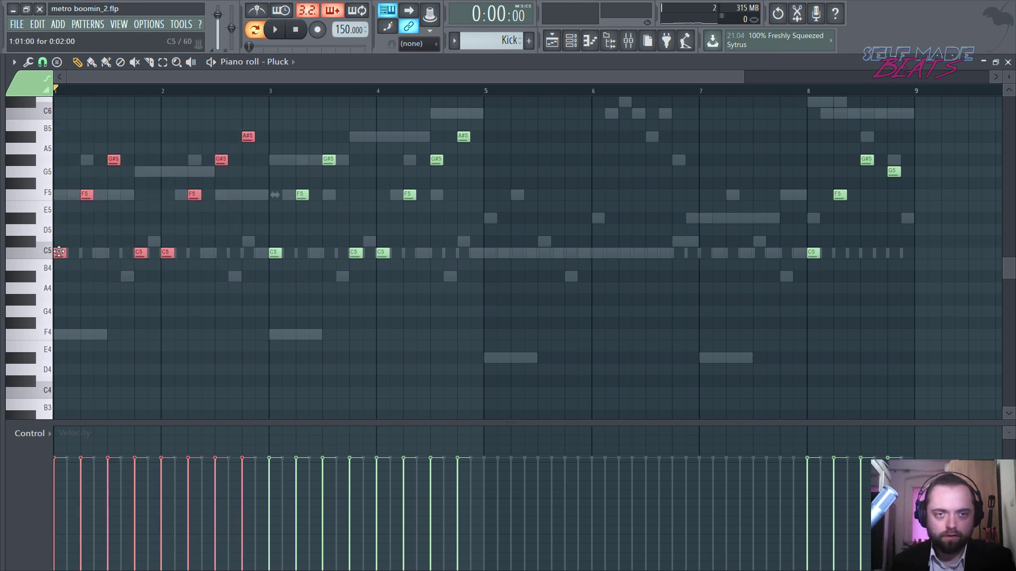
pyautogui.moveTo(59, 252)
pyautogui.mouseDown()
pyautogui.moveTo(499, 275)
pyautogui.moveTo(490, 275)
pyautogui.mouseUp()
pyautogui.keyDown('ctrl'); pyautogui.click(658, 300); pyautogui.keyUp('ctrl')
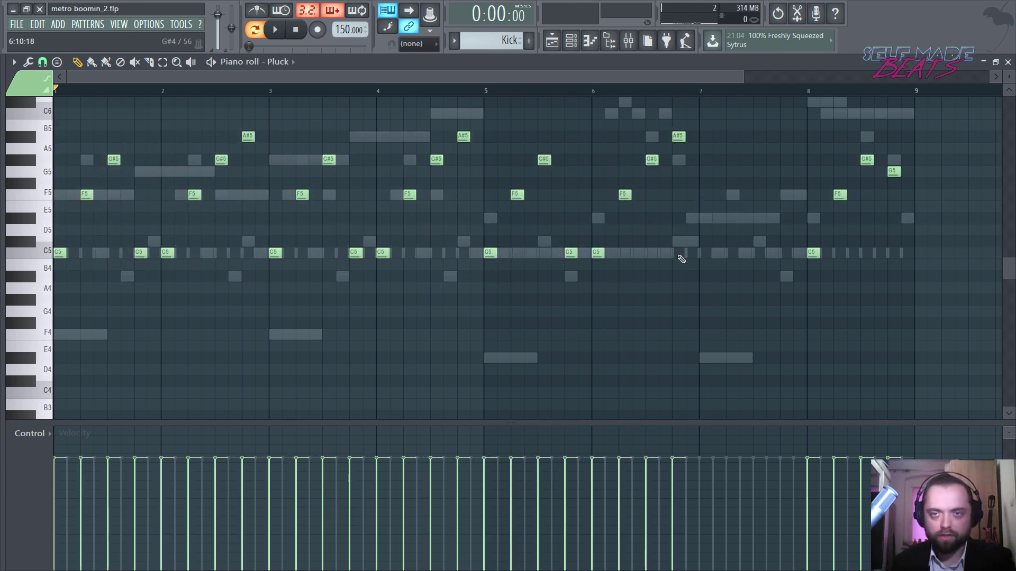
# Add two-step C5, F5, A#4 and C#5 notes on the four beats of bar 7, and play back the Pluck melody
pyautogui.scroll(3, 752, 90)
pyautogui.moveTo(657, 78); pyautogui.dragTo(731, 118)
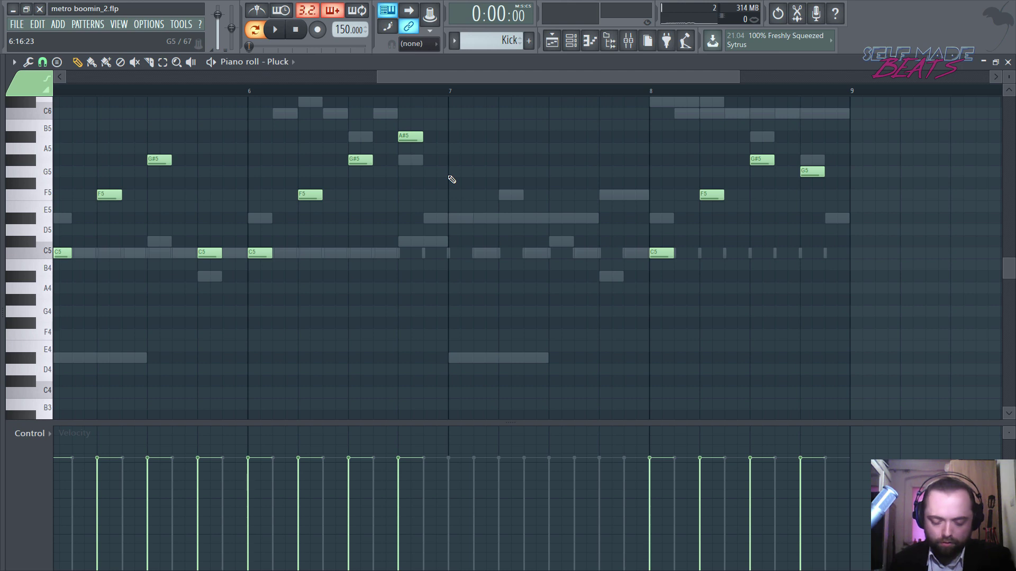
pyautogui.moveTo(449, 218); pyautogui.dragTo(455, 257)
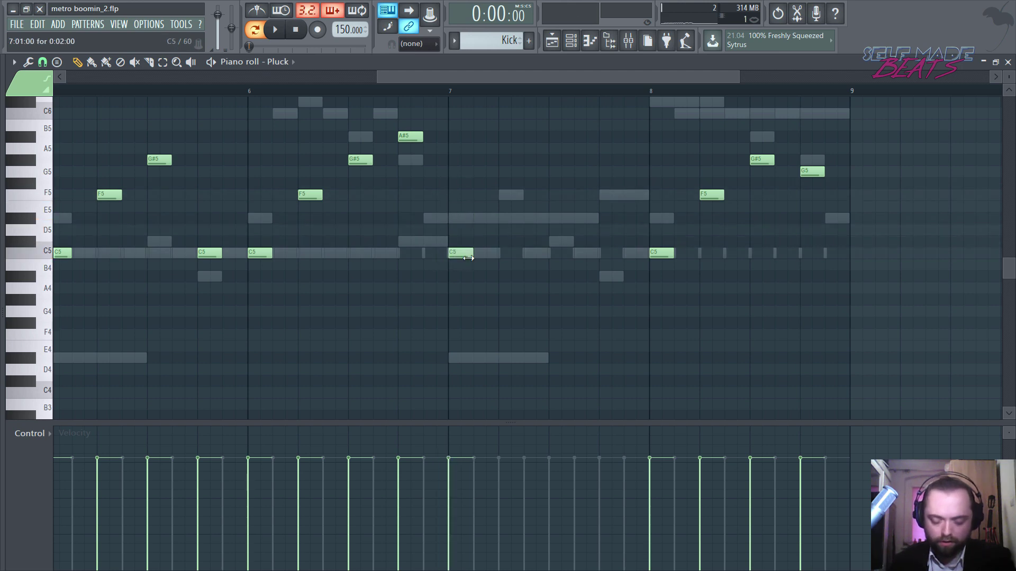
pyautogui.click(477, 195)
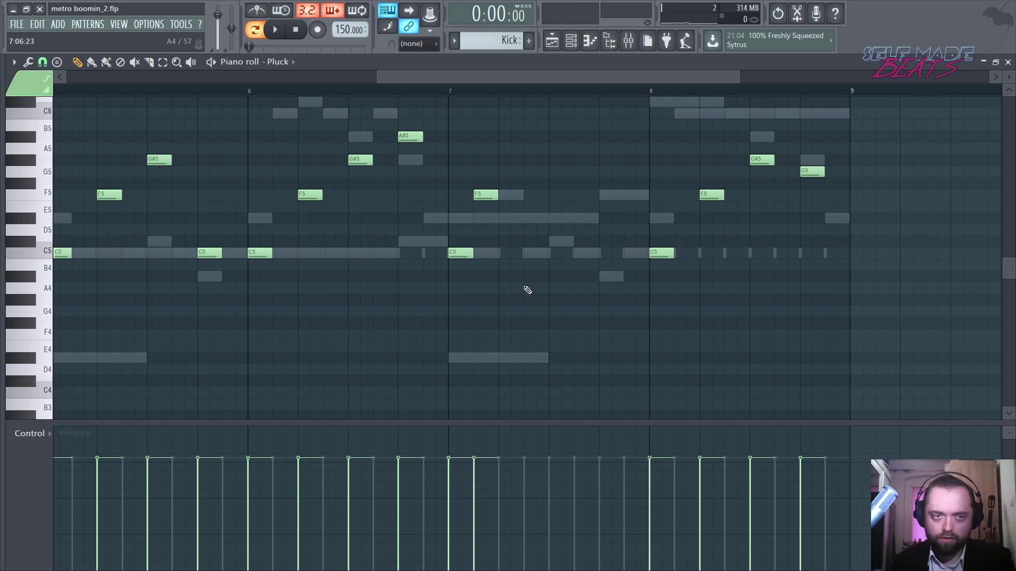
pyautogui.moveTo(528, 288)
pyautogui.mouseDown()
pyautogui.moveTo(521, 273)
pyautogui.moveTo(538, 273)
pyautogui.mouseUp()
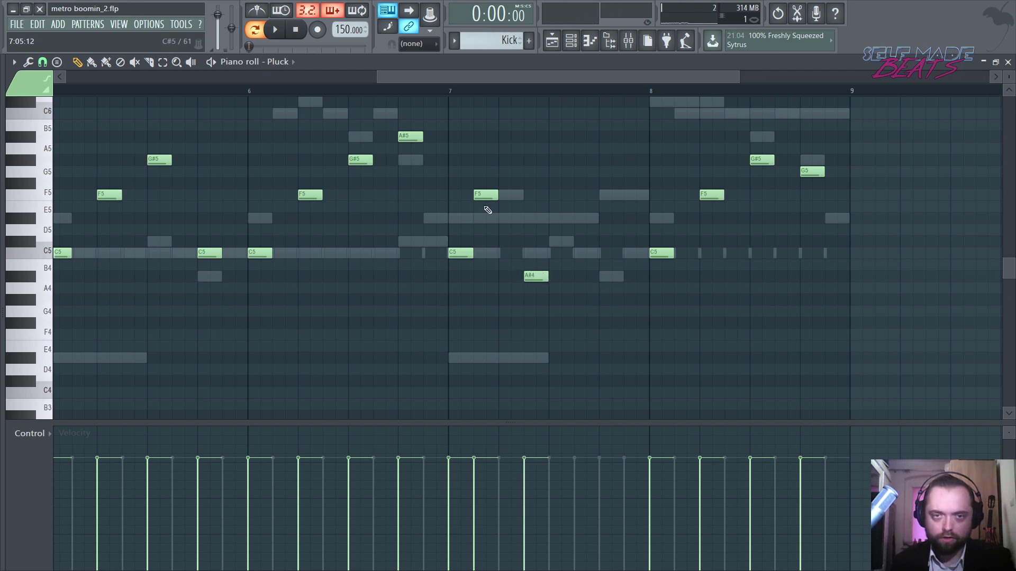
pyautogui.moveTo(484, 196); pyautogui.dragTo(510, 196)
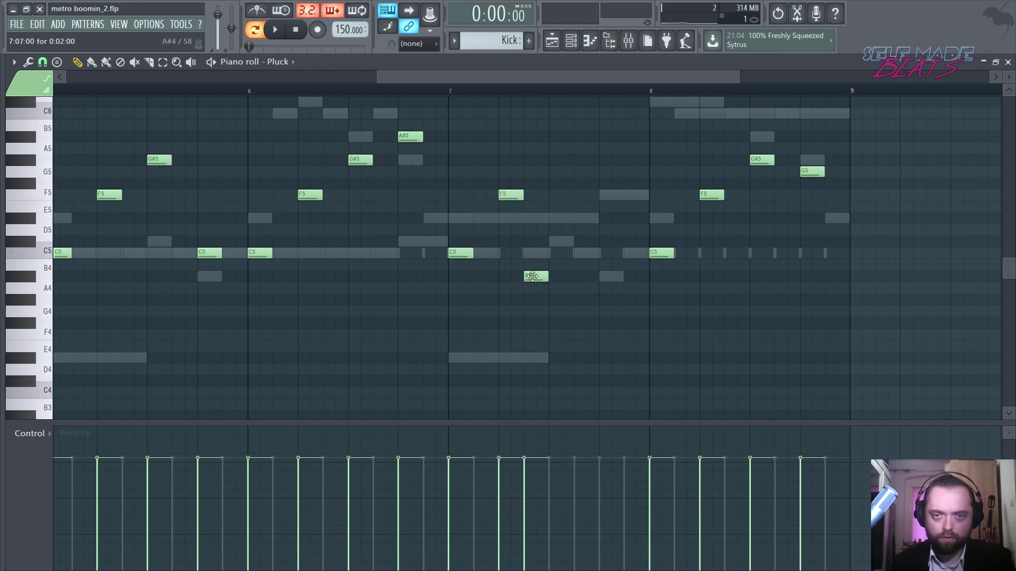
pyautogui.moveTo(529, 277); pyautogui.dragTo(554, 277)
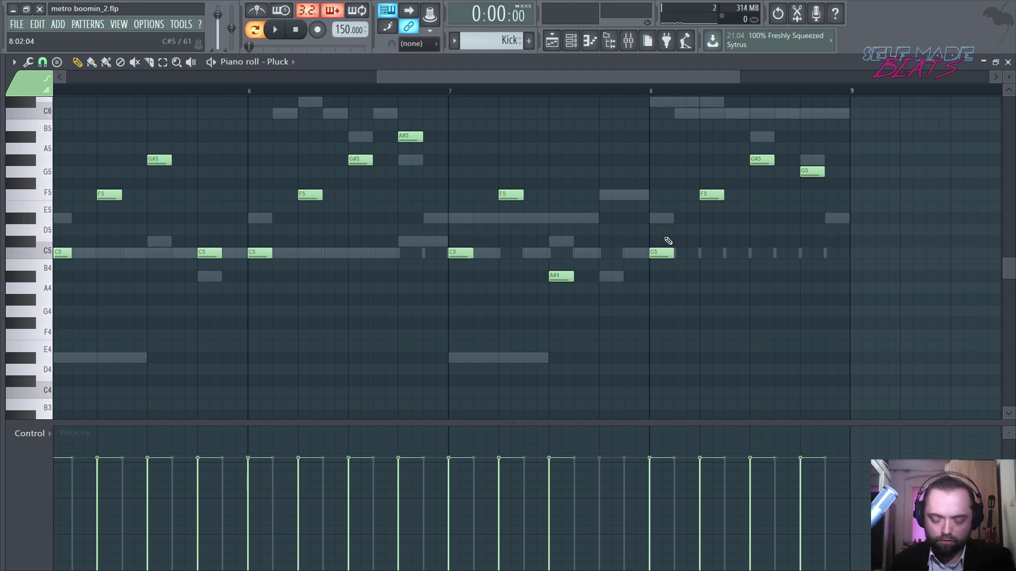
pyautogui.click(604, 240)
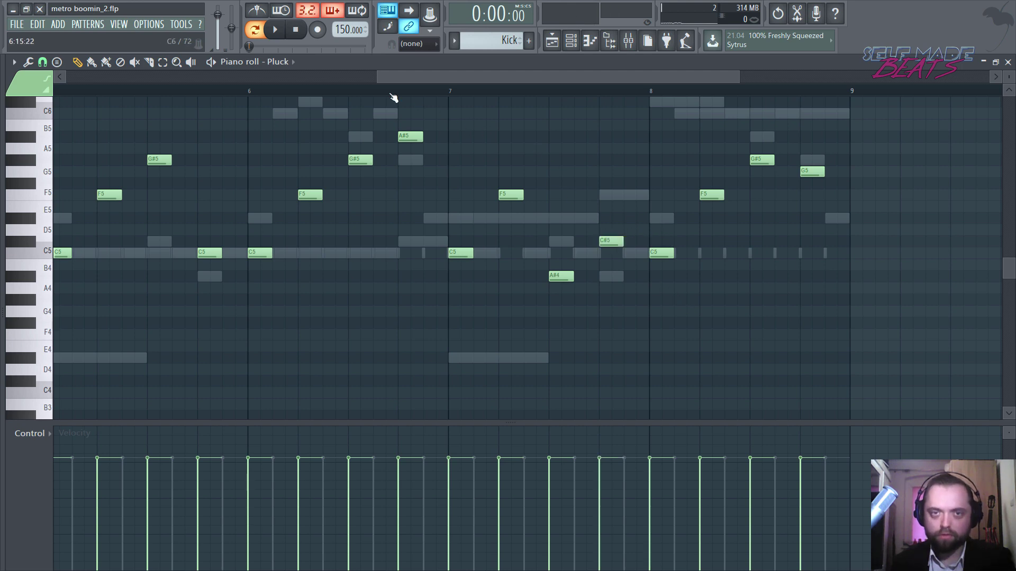
pyautogui.press('space')
pyautogui.scroll(-4, 242, 97)
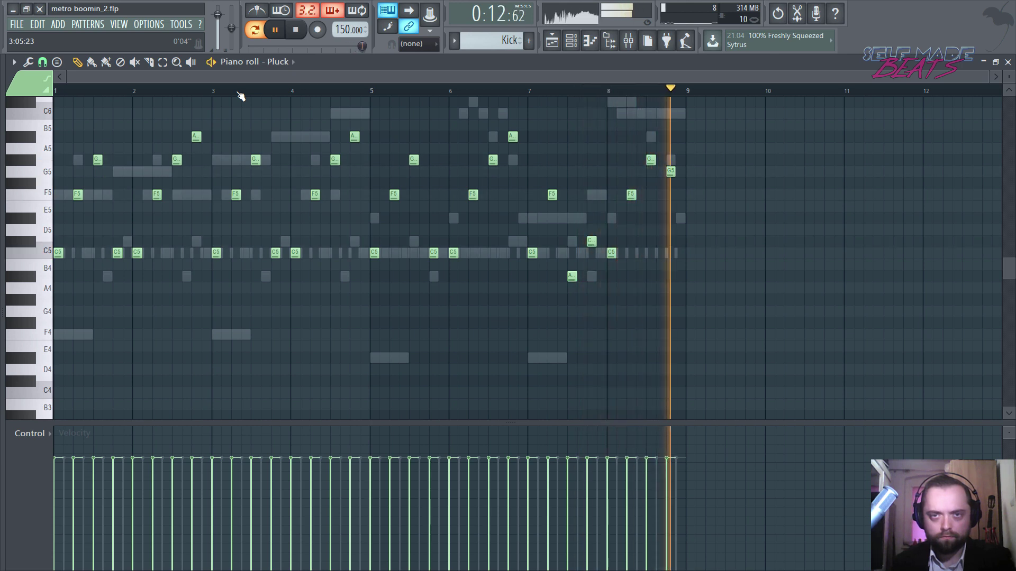
# Close the piano roll, stop playback, open the Pluck synth, and set its first oscillator waveshape to Square
pyautogui.click(1008, 63)
pyautogui.click(220, 233)
pyautogui.press('space')
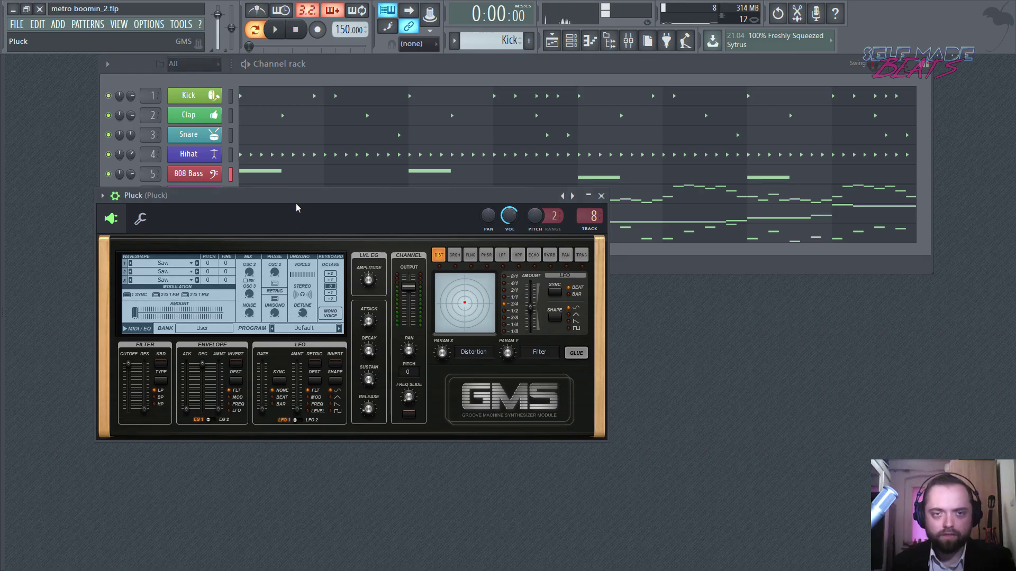
pyautogui.moveTo(297, 204); pyautogui.dragTo(580, 217)
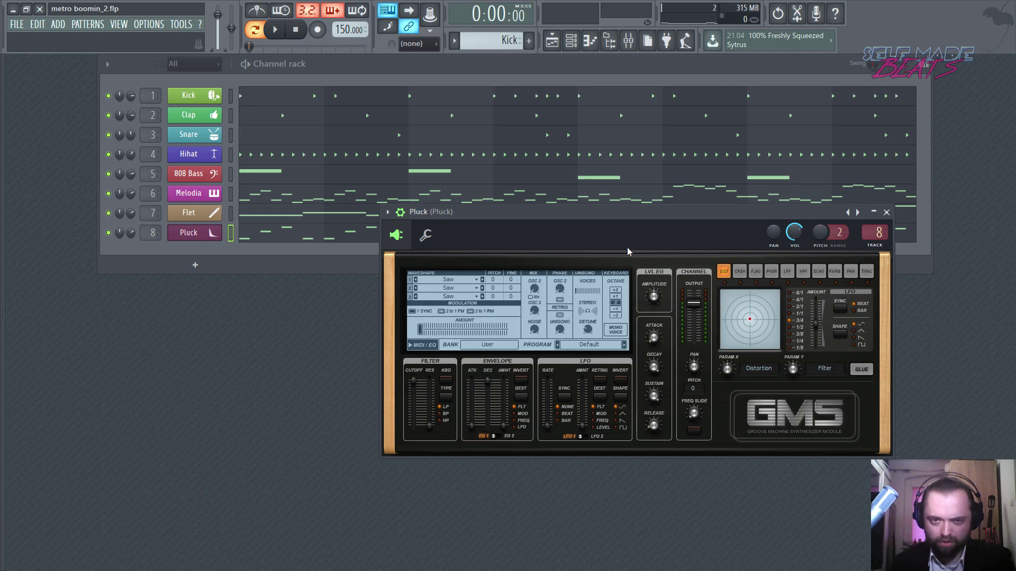
pyautogui.click(468, 279)
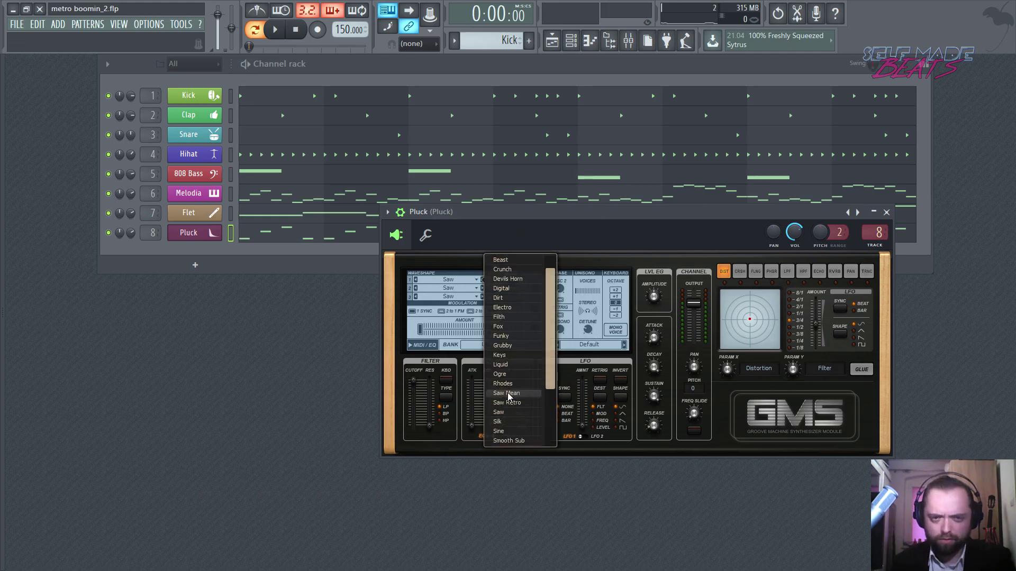
pyautogui.scroll(-3, 502, 397)
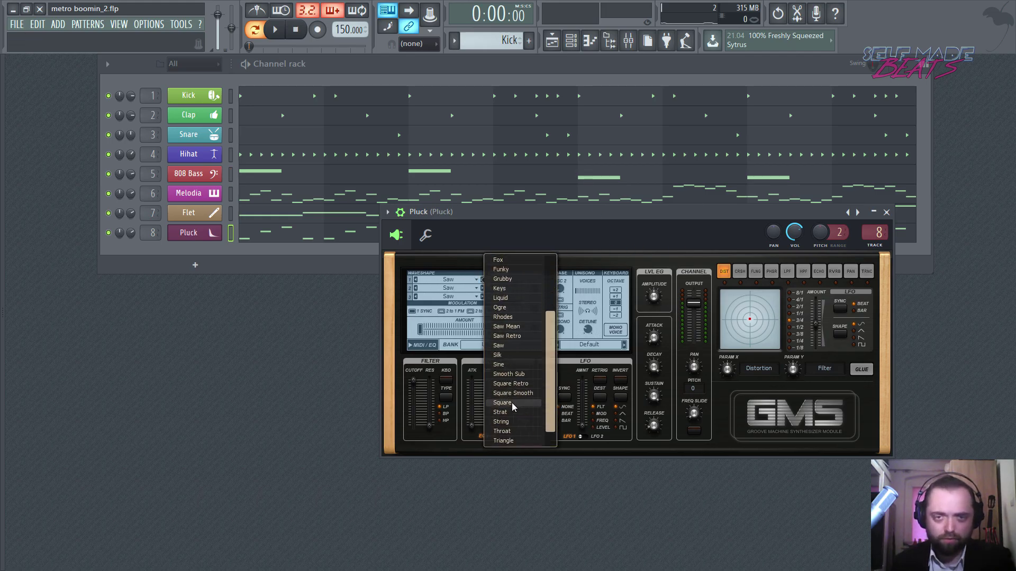
pyautogui.click(511, 403)
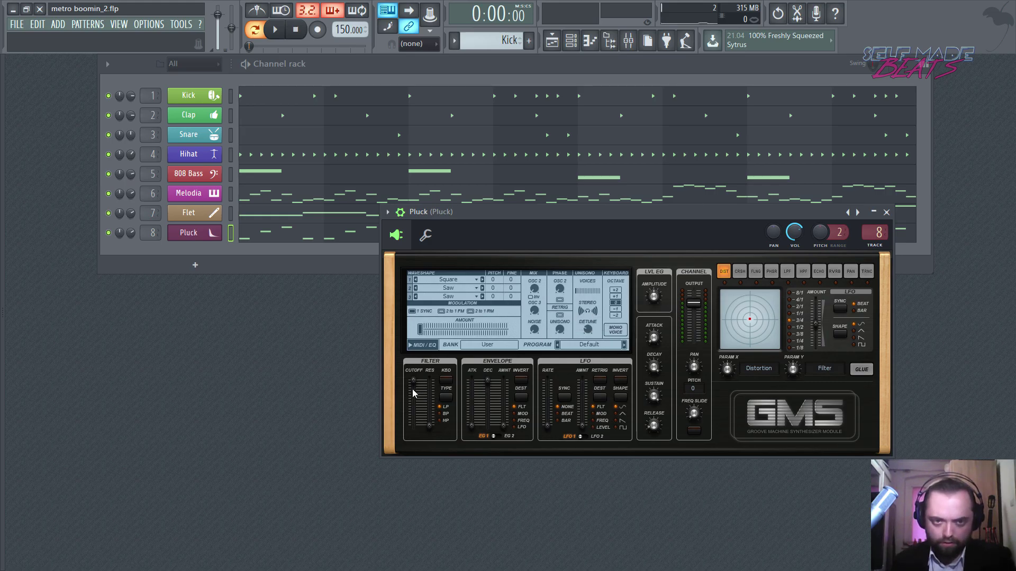
# Set the Pluck filter cutoff to 0.85 % and resonance to 0.25 %, enable filter keyboard tracking, and audition the beat
pyautogui.moveTo(414, 393); pyautogui.dragTo(414, 423)
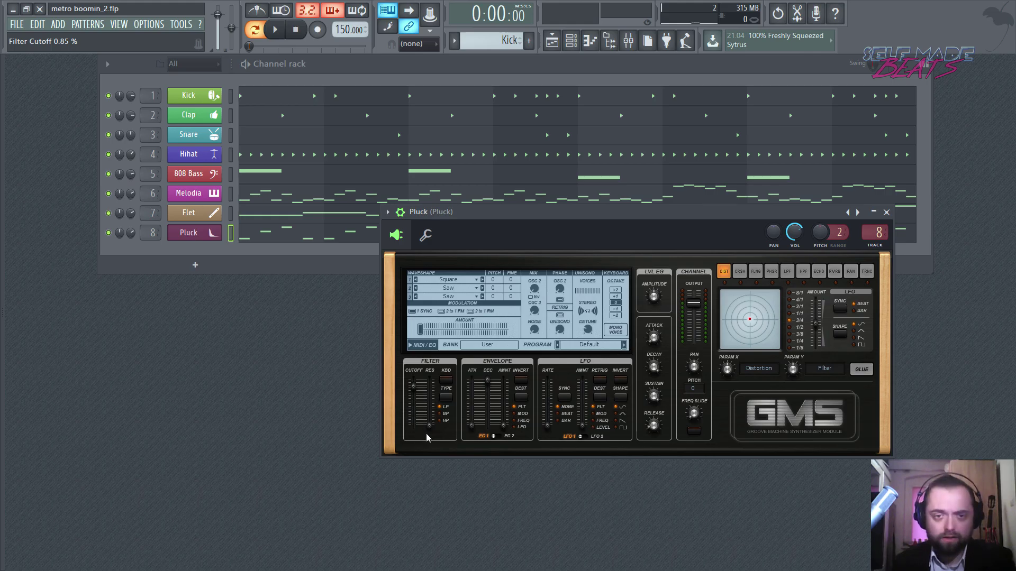
pyautogui.moveTo(428, 420); pyautogui.dragTo(428, 409)
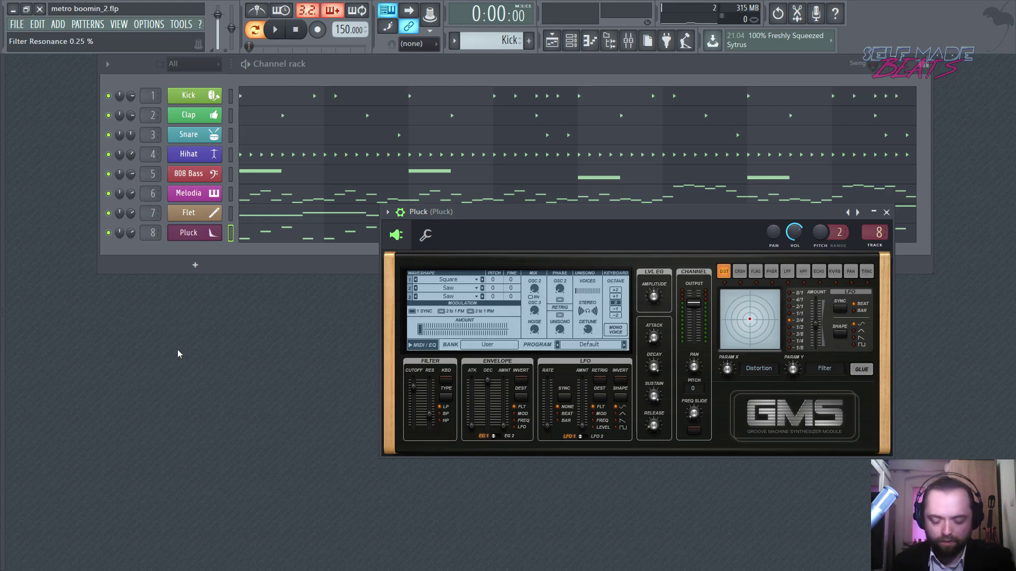
pyautogui.click(446, 378)
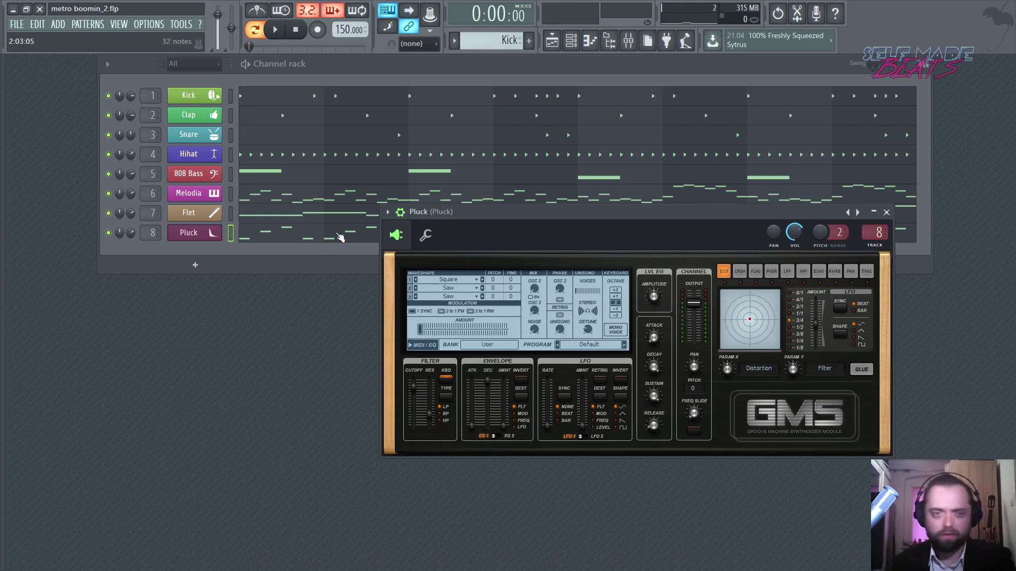
pyautogui.press('space')
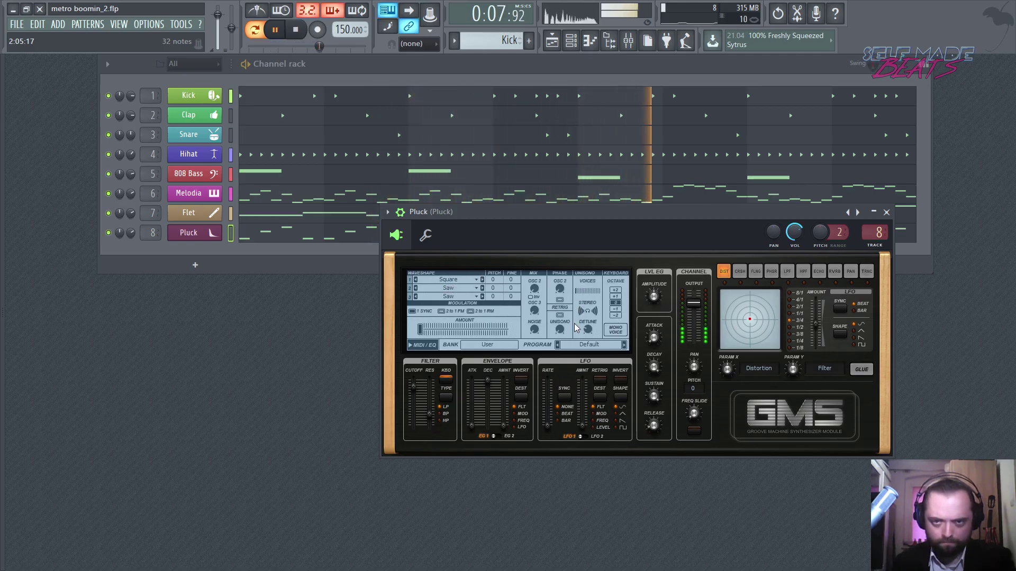
pyautogui.moveTo(600, 206); pyautogui.dragTo(570, 246)
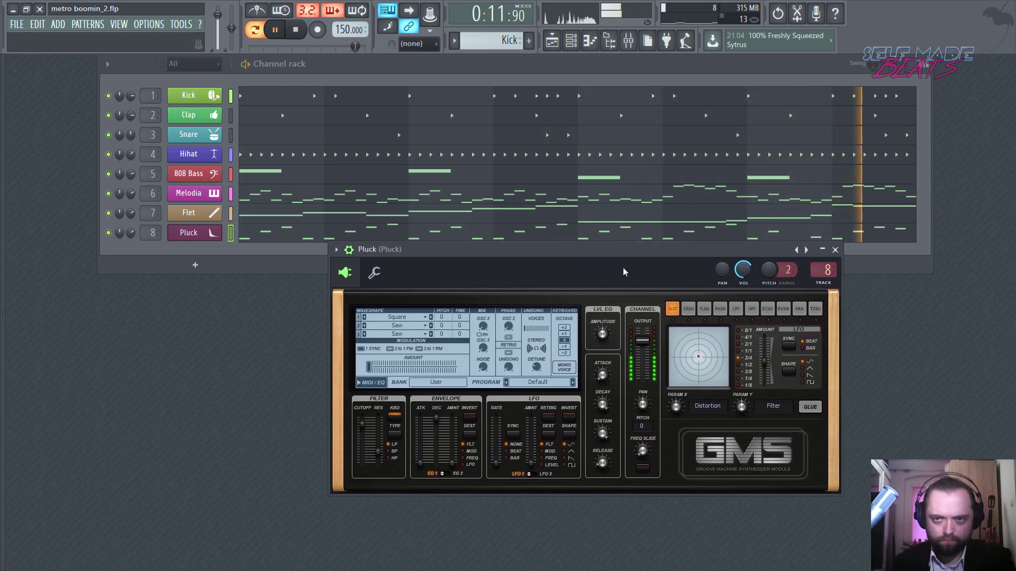
pyautogui.press('space')
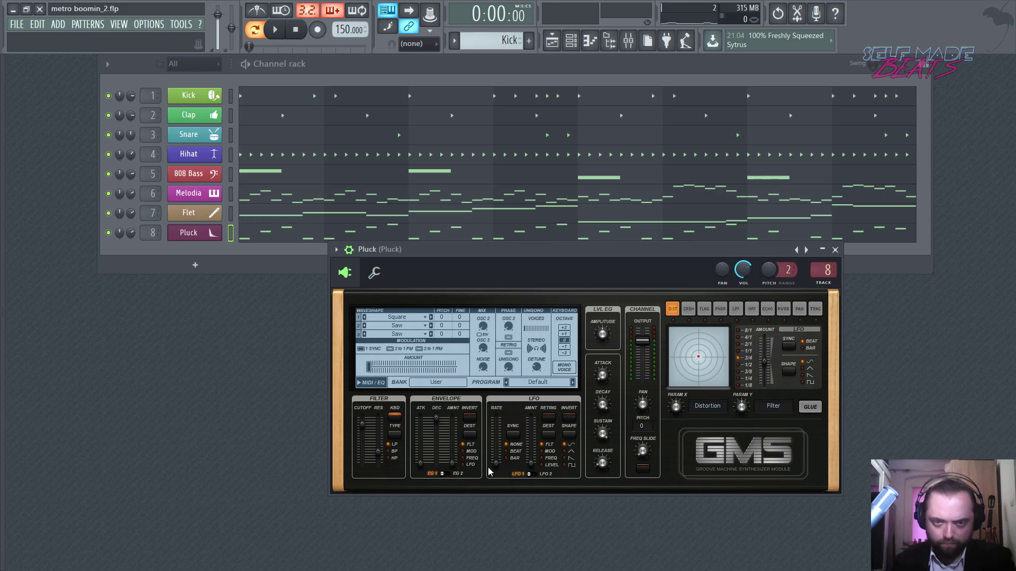
# Set LFO 1 to rate 1/2, frequency destination and square shape, with retrigger and invert enabled
pyautogui.moveTo(496, 466); pyautogui.dragTo(496, 450)
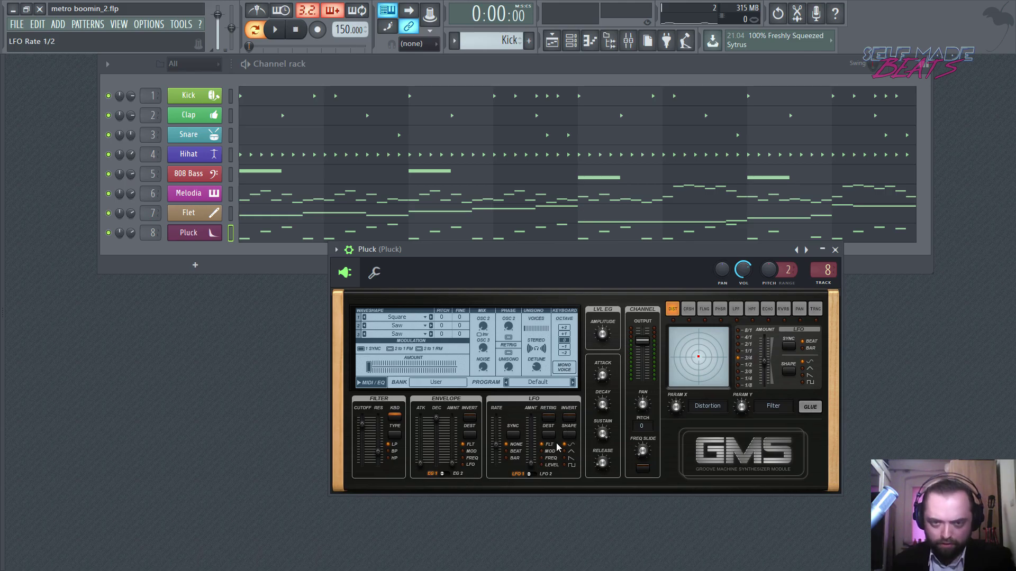
pyautogui.moveTo(534, 459)
pyautogui.mouseDown()
pyautogui.moveTo(534, 418)
pyautogui.moveTo(529, 477)
pyautogui.mouseUp()
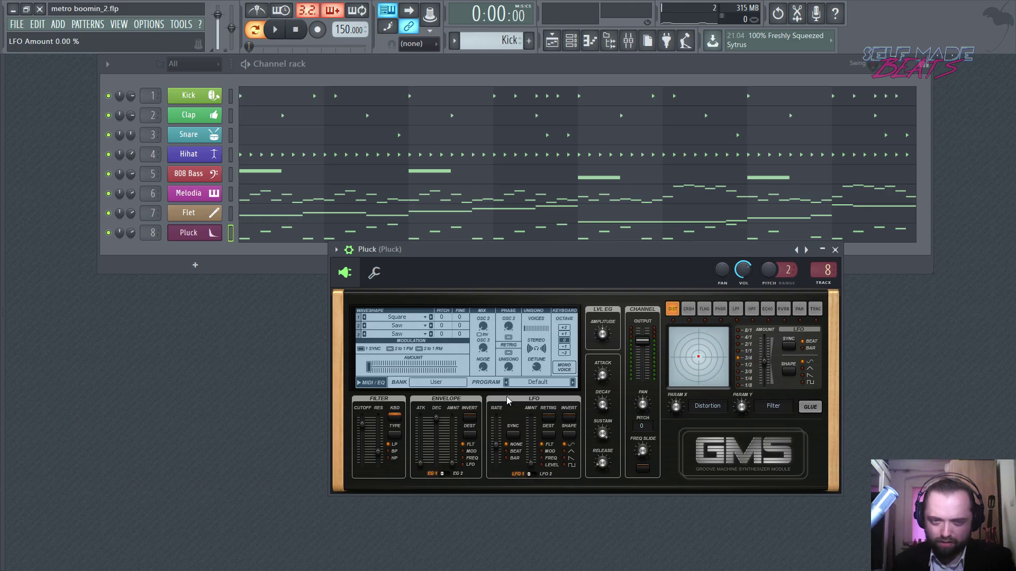
pyautogui.click(547, 439)
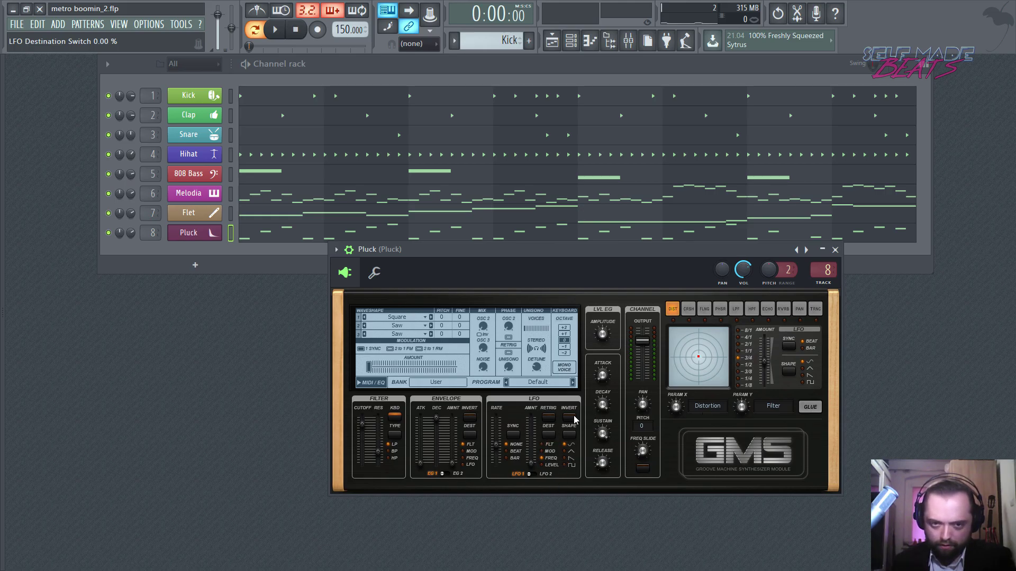
pyautogui.click(553, 419)
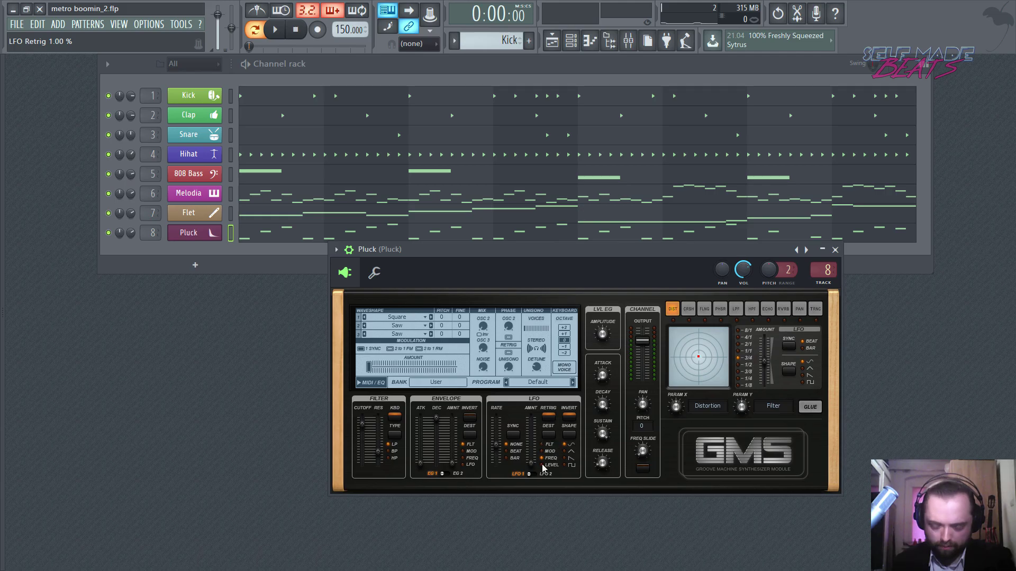
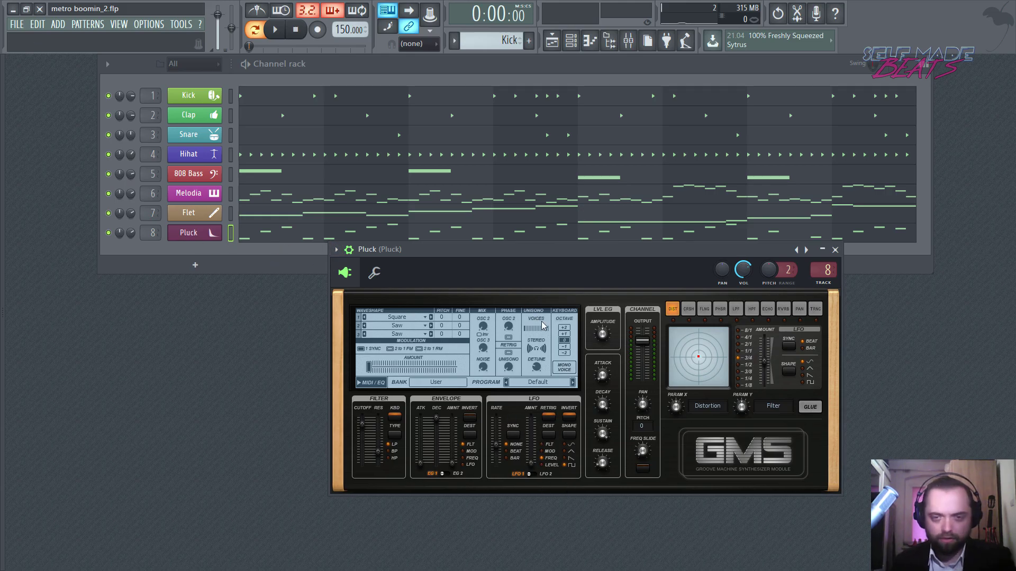
# Raise the LFO 1 amount to 1.00 % while auditioning the Pluck sound
pyautogui.press('space')
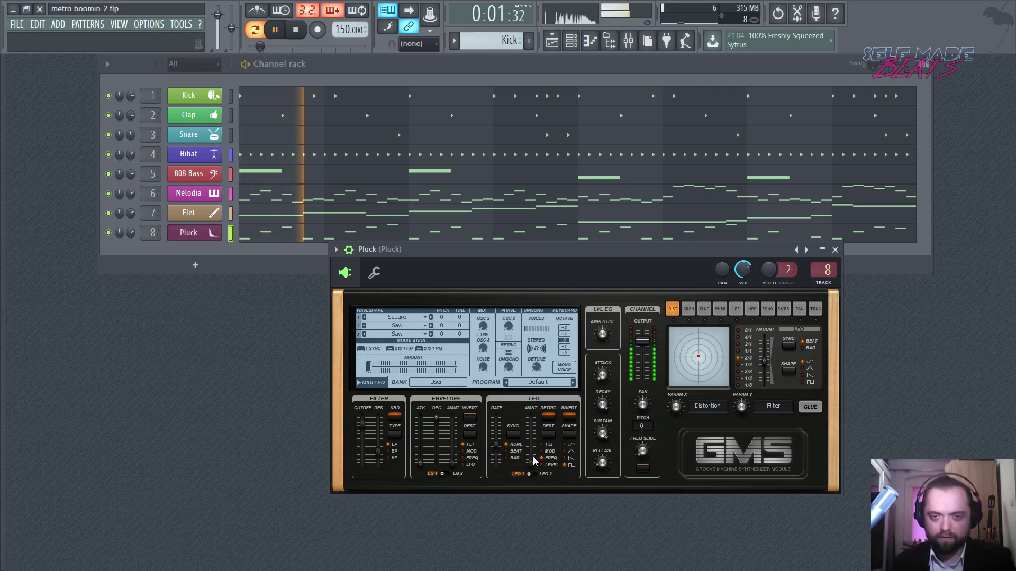
pyautogui.press('space')
pyautogui.moveTo(530, 463); pyautogui.dragTo(531, 460)
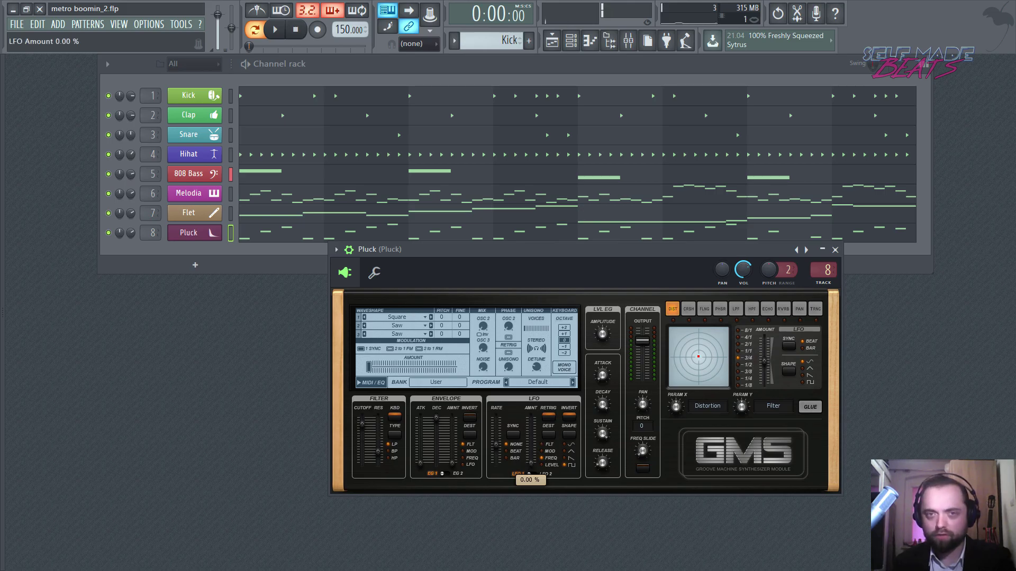
pyautogui.press('space')
pyautogui.moveTo(530, 464); pyautogui.dragTo(533, 420)
pyautogui.press('space')
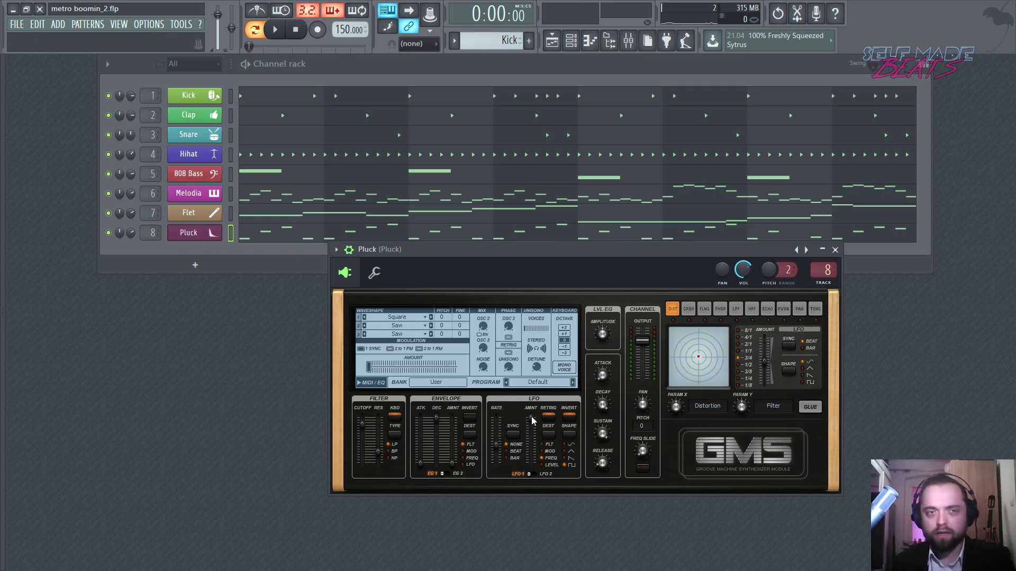
pyautogui.moveTo(532, 420); pyautogui.dragTo(533, 452)
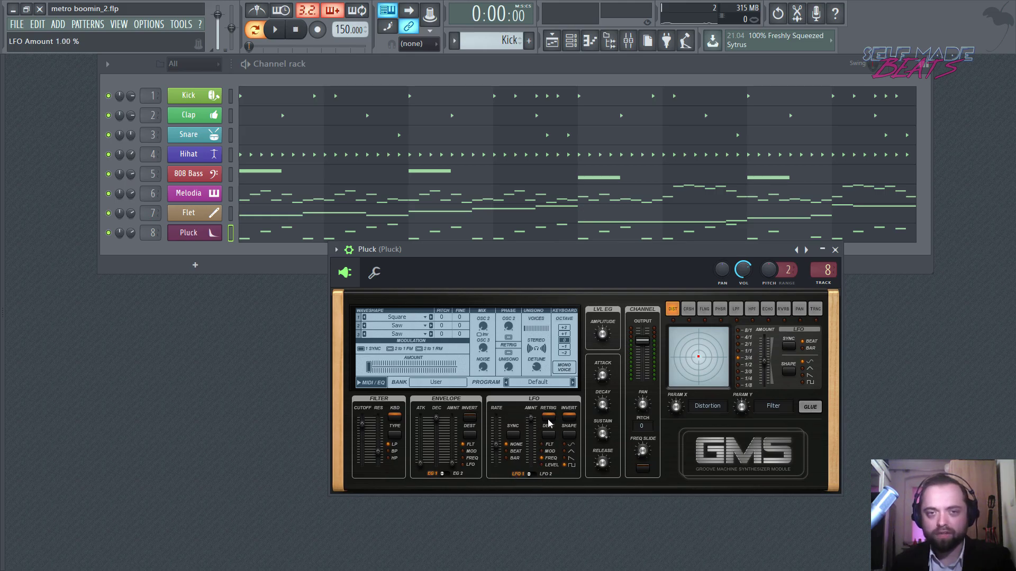
# Turn off LFO inversion, auditioning the Pluck sound before and after the change
pyautogui.press('space')
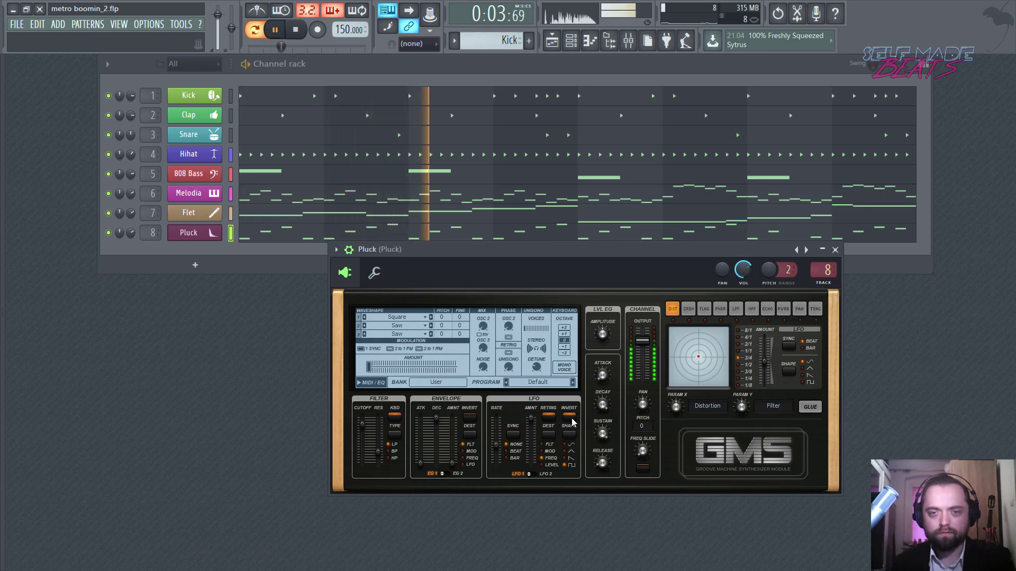
pyautogui.press('space')
pyautogui.click(571, 418)
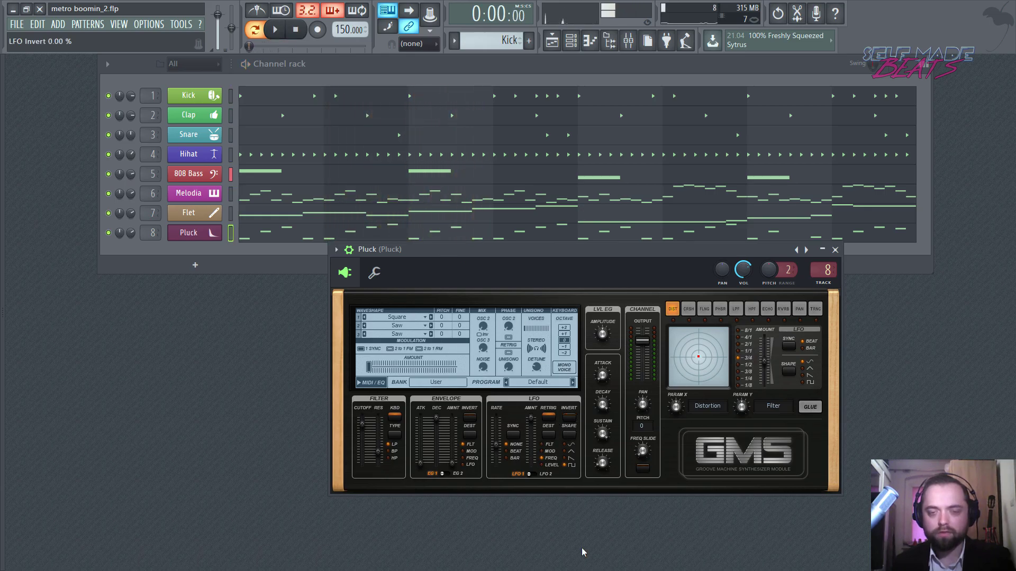
pyautogui.press('space')
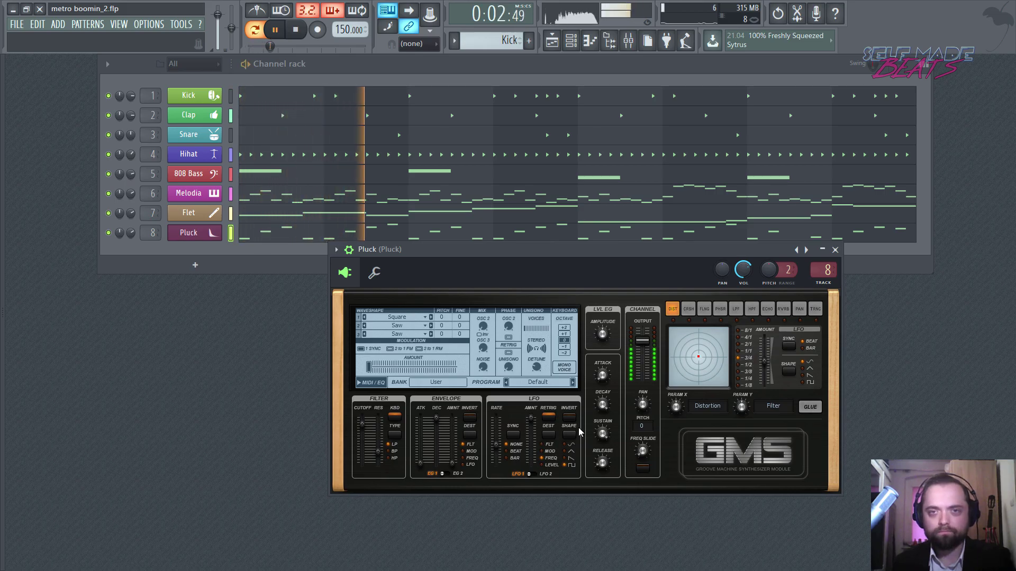
pyautogui.press('space')
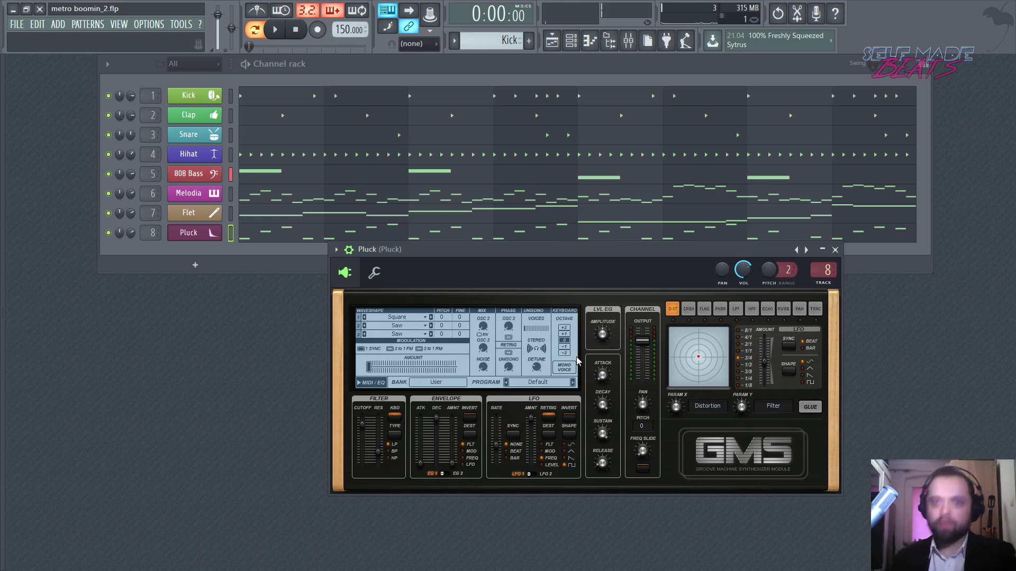
# Play back the whole pattern with the finished Pluck sound, close the synth, and stop playback
pyautogui.press('space')
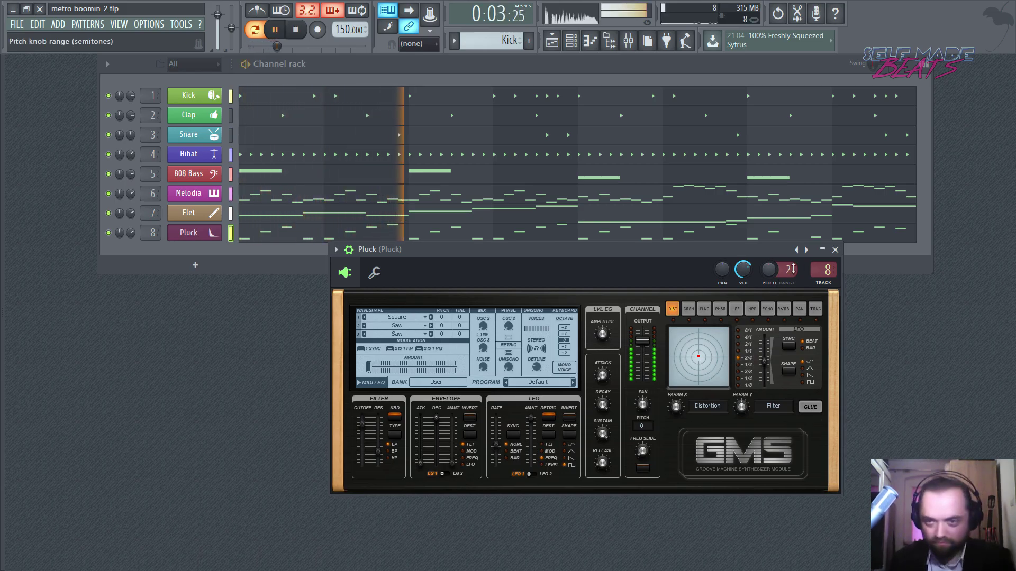
pyautogui.click(836, 250)
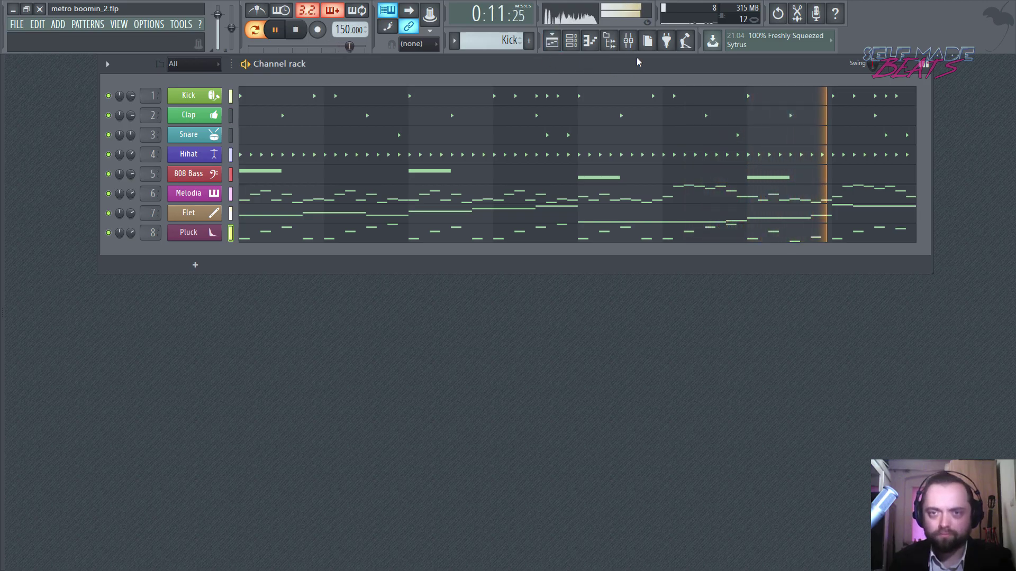
pyautogui.press('space')
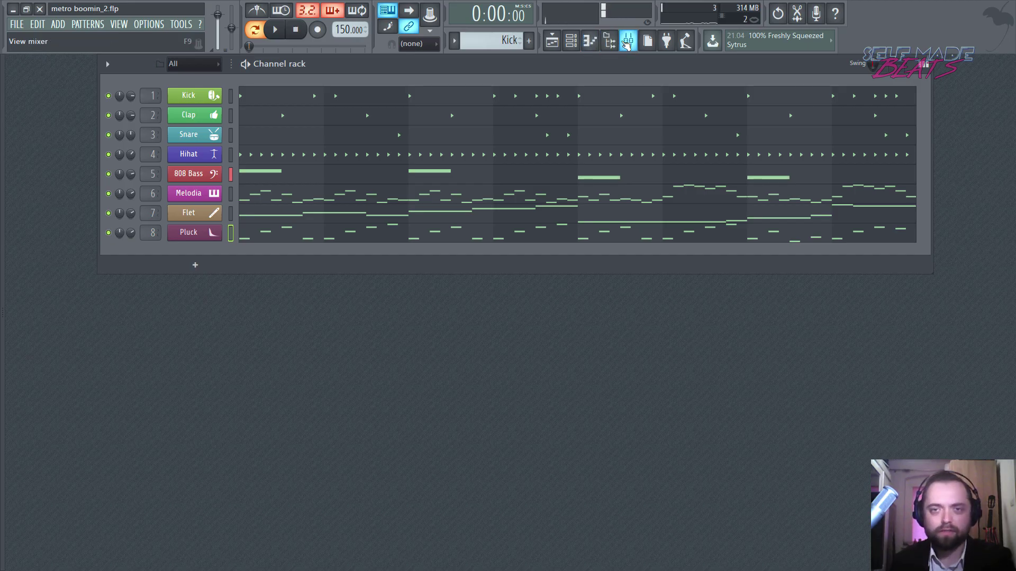
# Open the mixer and route the Kick, Clap, Snare, Hihat and 808 Bass tracks only to Insert 9
pyautogui.click(630, 42)
pyautogui.moveTo(301, 136); pyautogui.dragTo(325, 152)
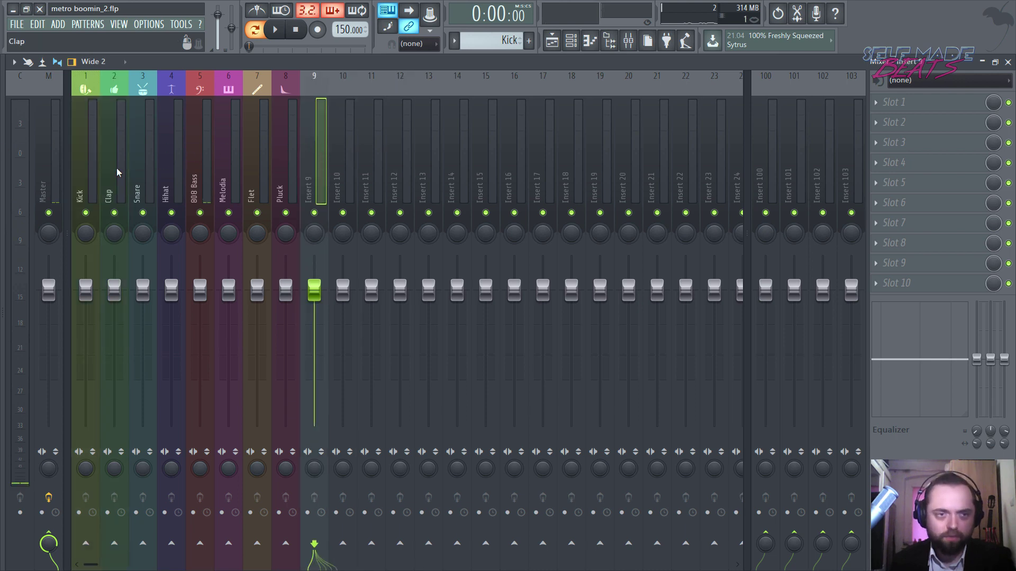
pyautogui.moveTo(81, 174); pyautogui.dragTo(217, 242)
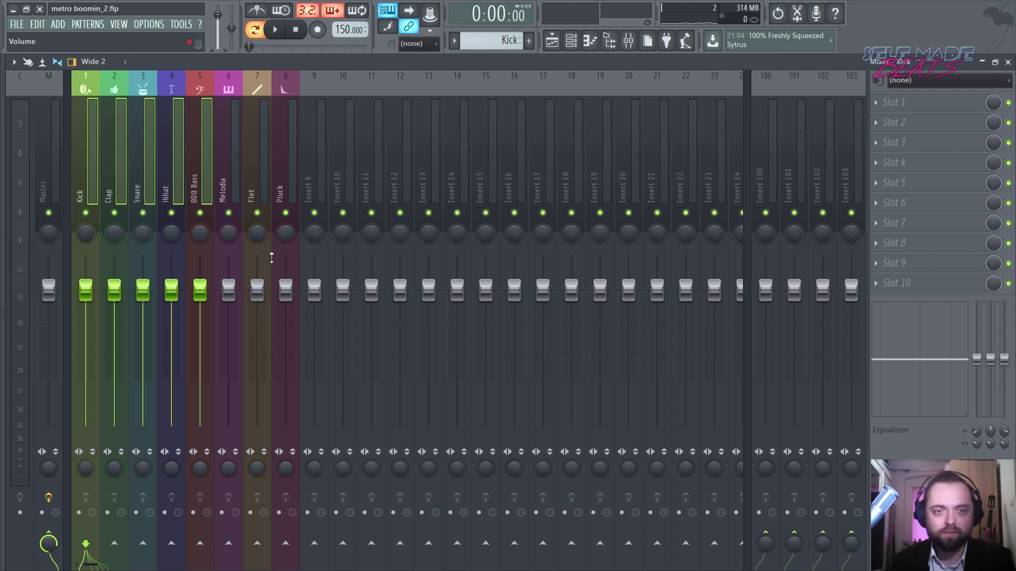
pyautogui.rightClick(315, 543)
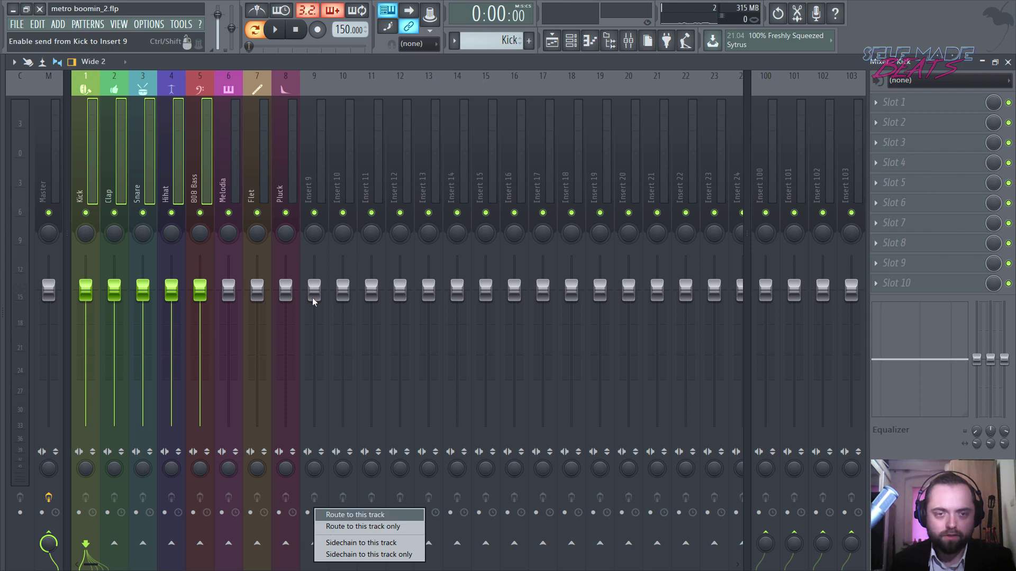
pyautogui.click(364, 527)
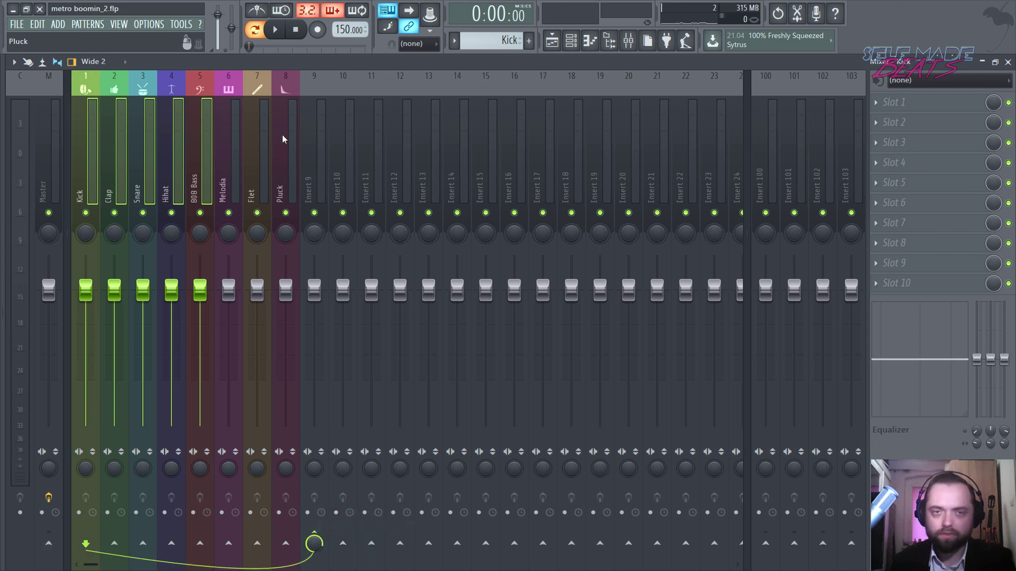
# Name the Insert 9 mixer track RYTMICZNA
pyautogui.click(308, 132)
pyautogui.rightClick(319, 132)
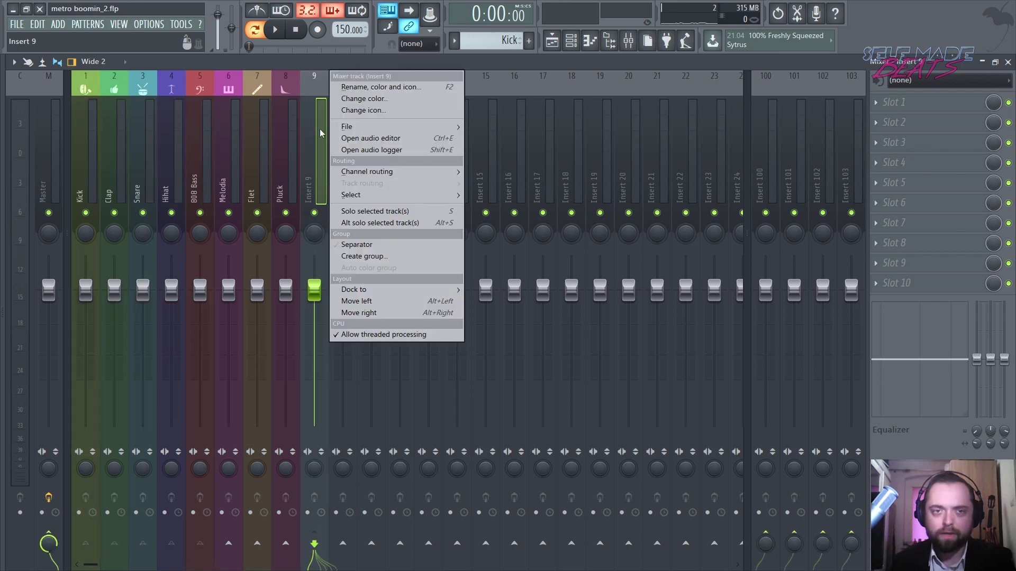
pyautogui.click(376, 88)
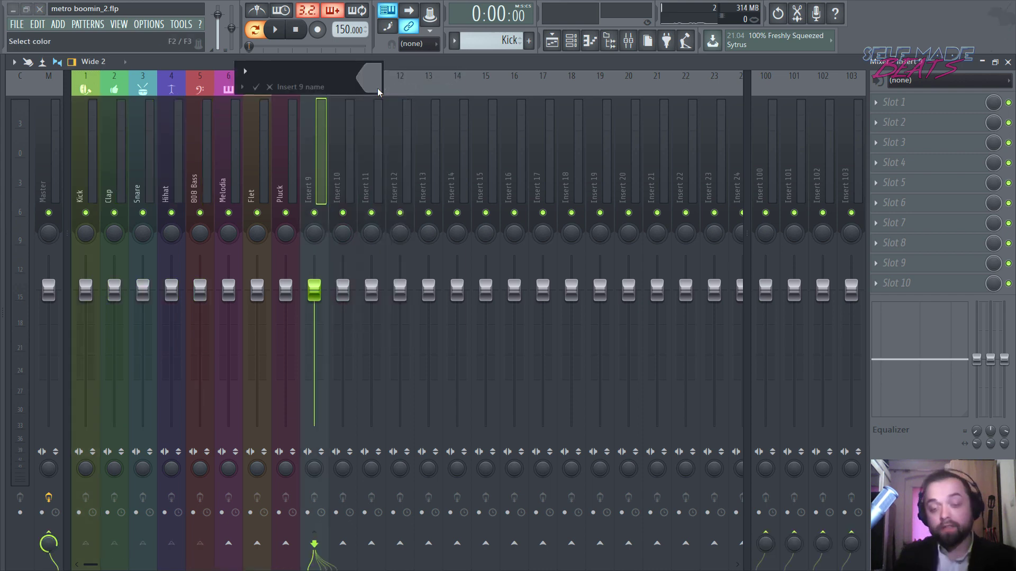
pyautogui.write('RYTM')
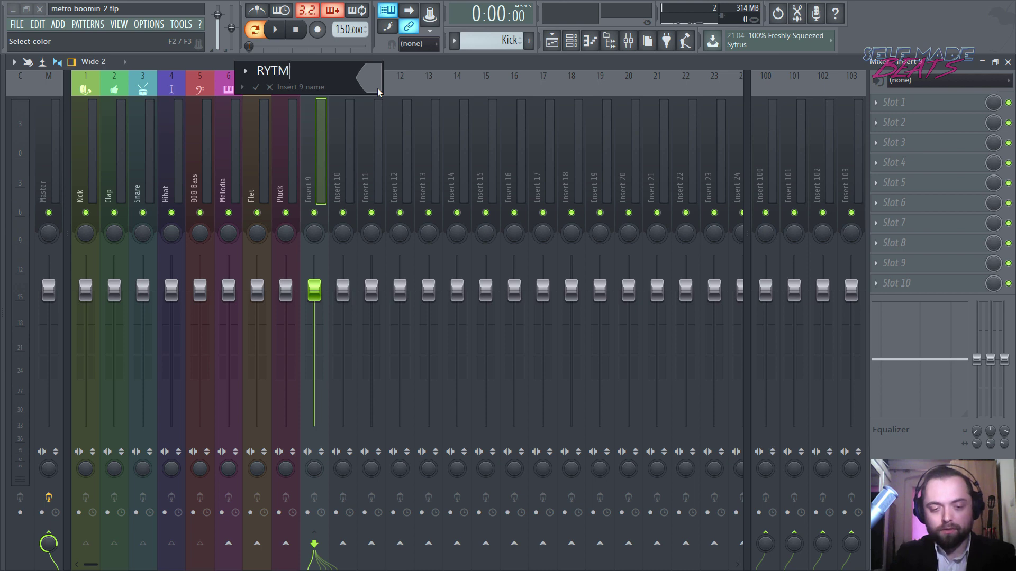
pyautogui.write('ICZNA')
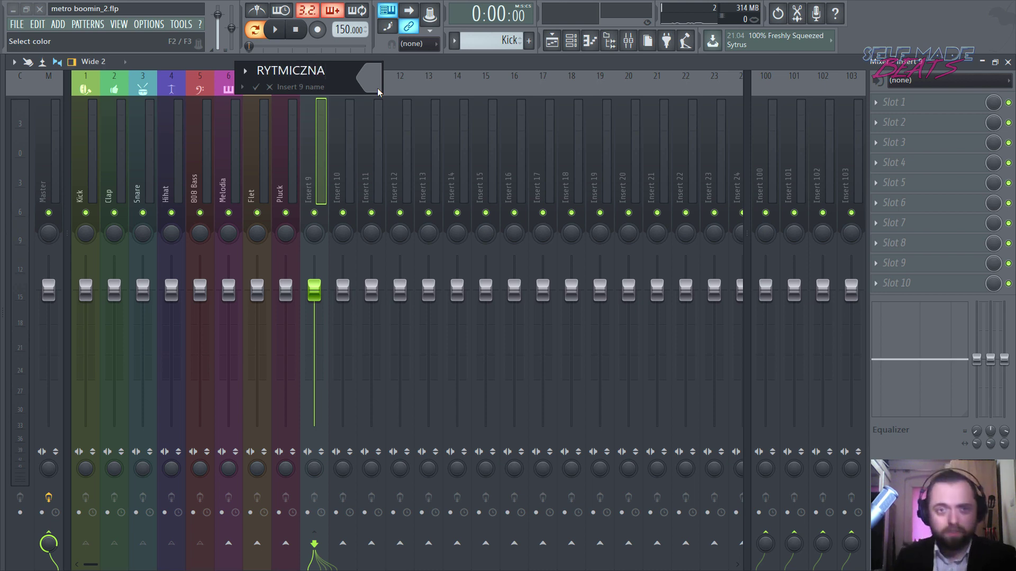
# Give the RYTMICZNA track an orange color and the Drum pads icon, and apply the changes
pyautogui.click(377, 88)
pyautogui.click(392, 88)
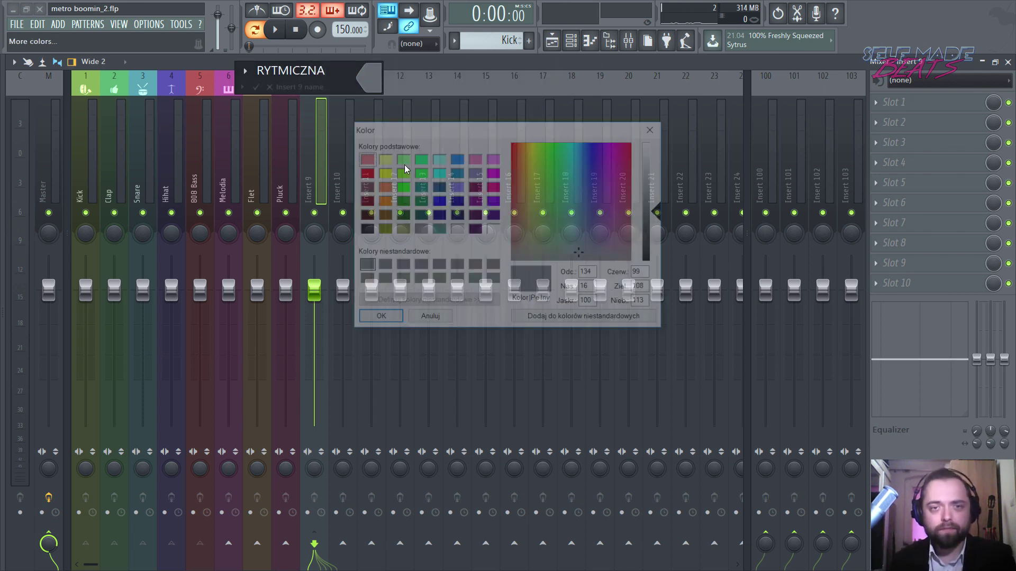
pyautogui.click(384, 201)
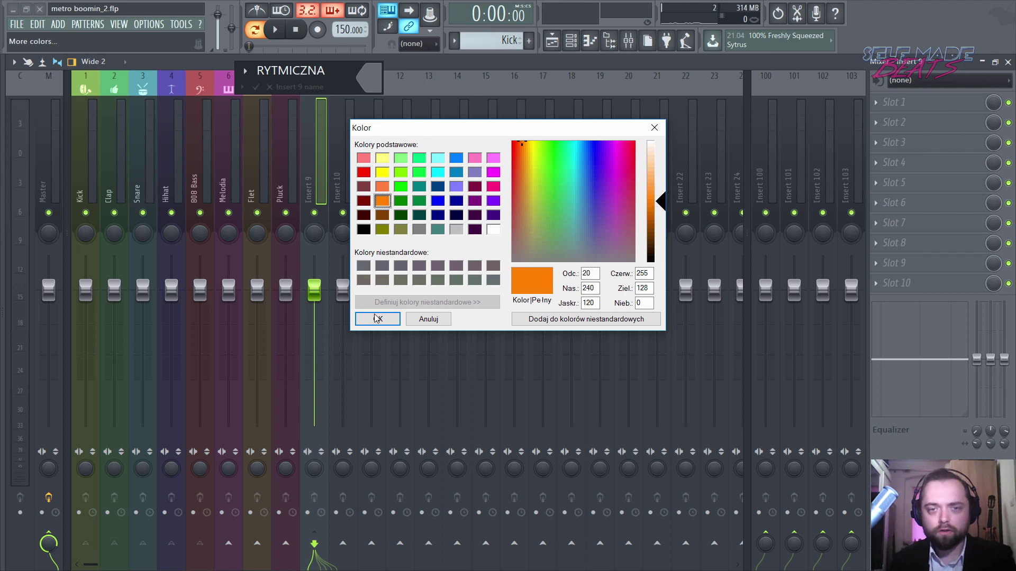
pyautogui.click(397, 319)
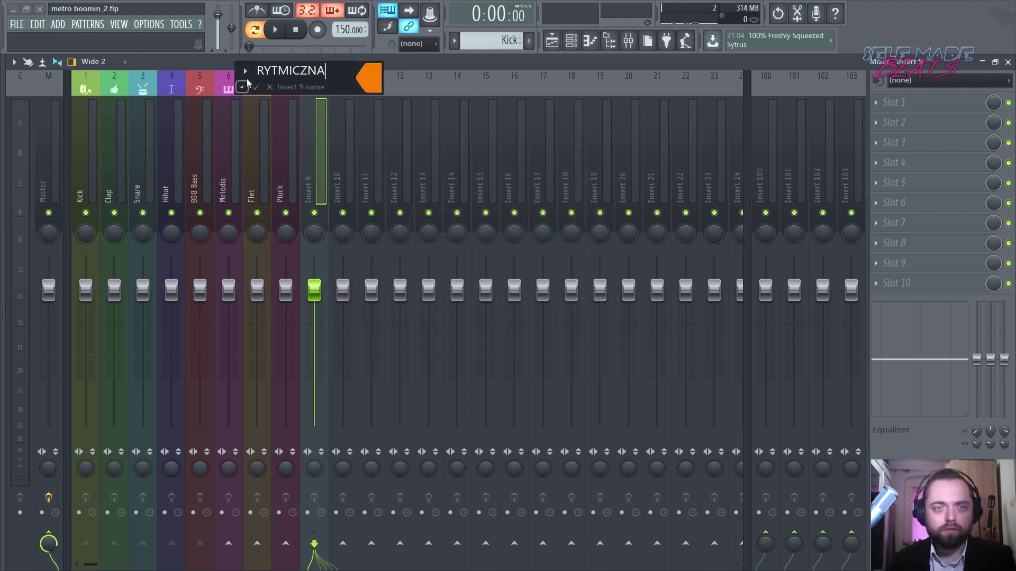
pyautogui.click(246, 73)
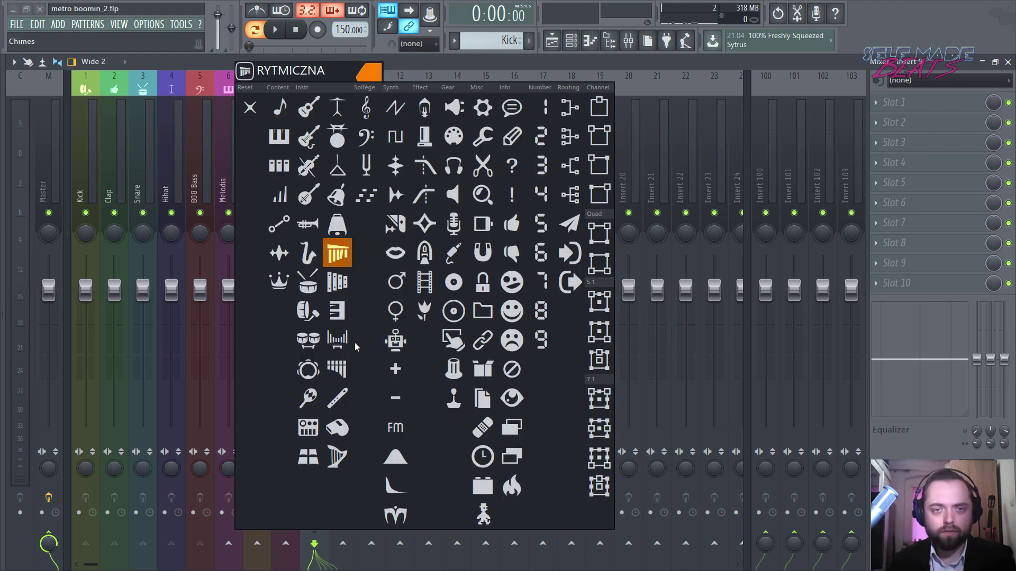
pyautogui.click(307, 460)
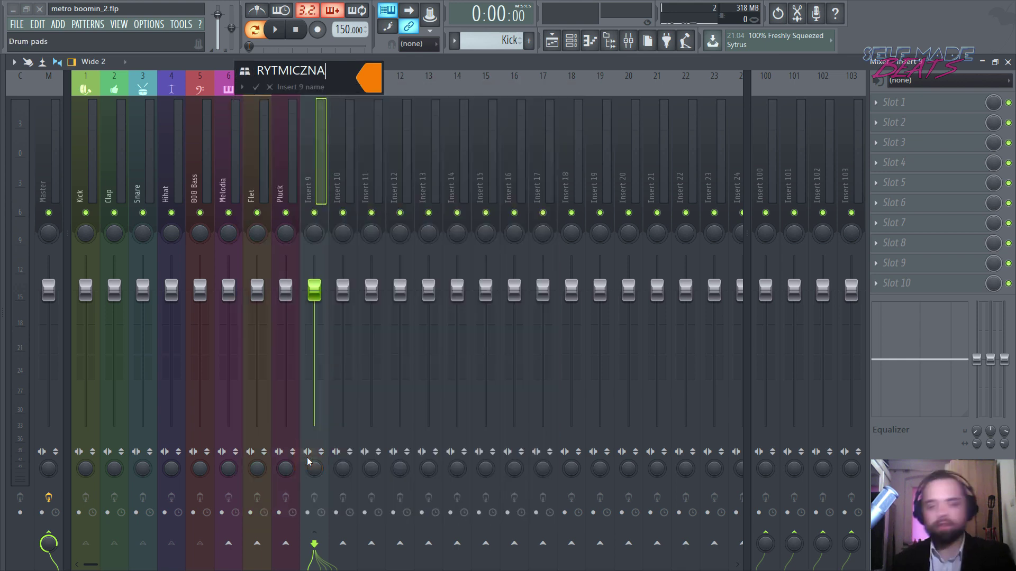
pyautogui.press('Return')
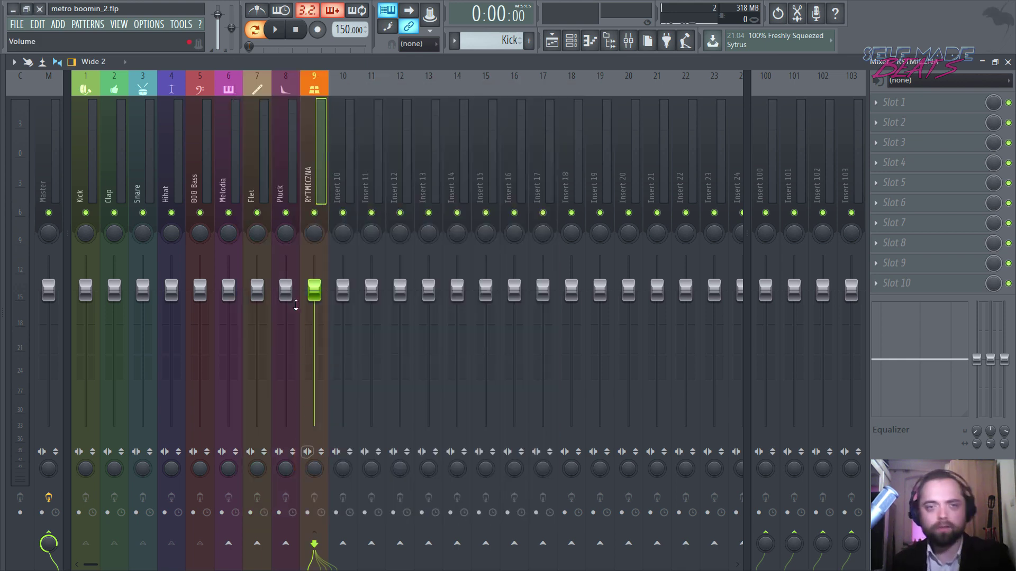
# Route the Melodia, Flet and Pluck tracks only to Insert 10
pyautogui.click(343, 185)
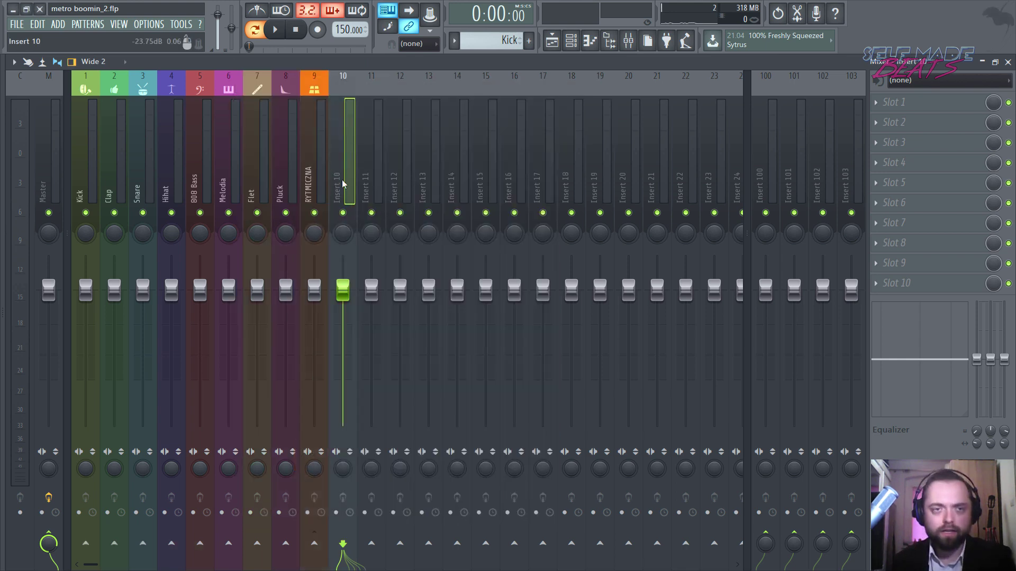
pyautogui.click(222, 173)
pyautogui.keyDown('ctrl'); pyautogui.click(253, 170); pyautogui.keyUp('ctrl')
pyautogui.keyDown('ctrl'); pyautogui.click(279, 169); pyautogui.keyUp('ctrl')
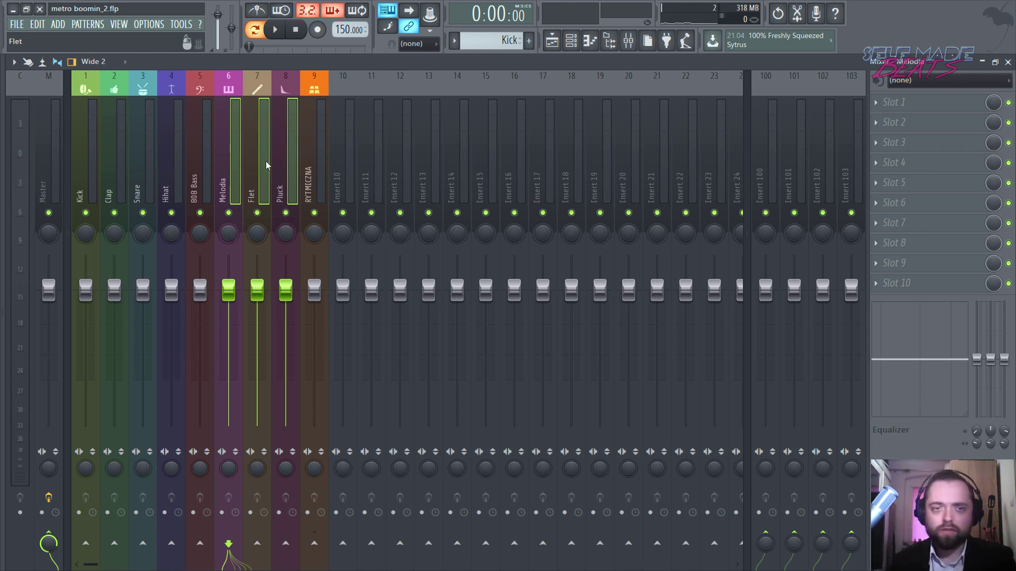
pyautogui.rightClick(344, 546)
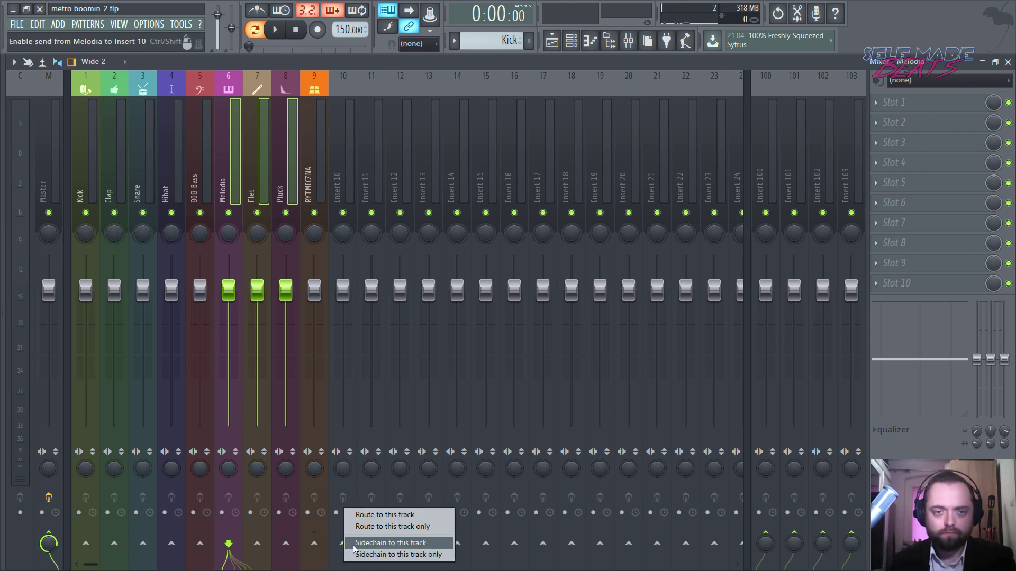
pyautogui.click(385, 528)
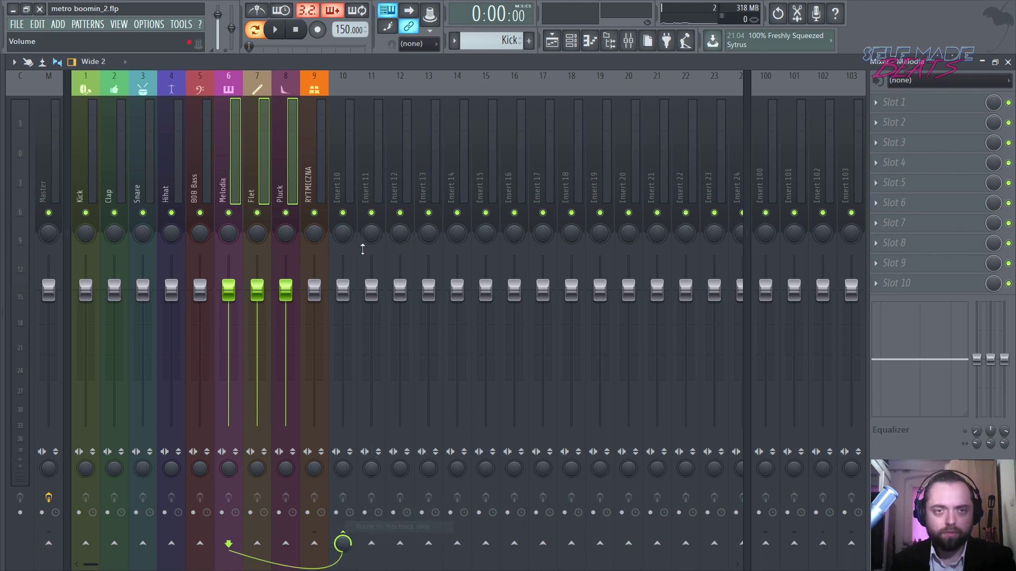
# Name the Insert 10 mixer track INSTRUMENTY
pyautogui.click(351, 146)
pyautogui.rightClick(347, 140)
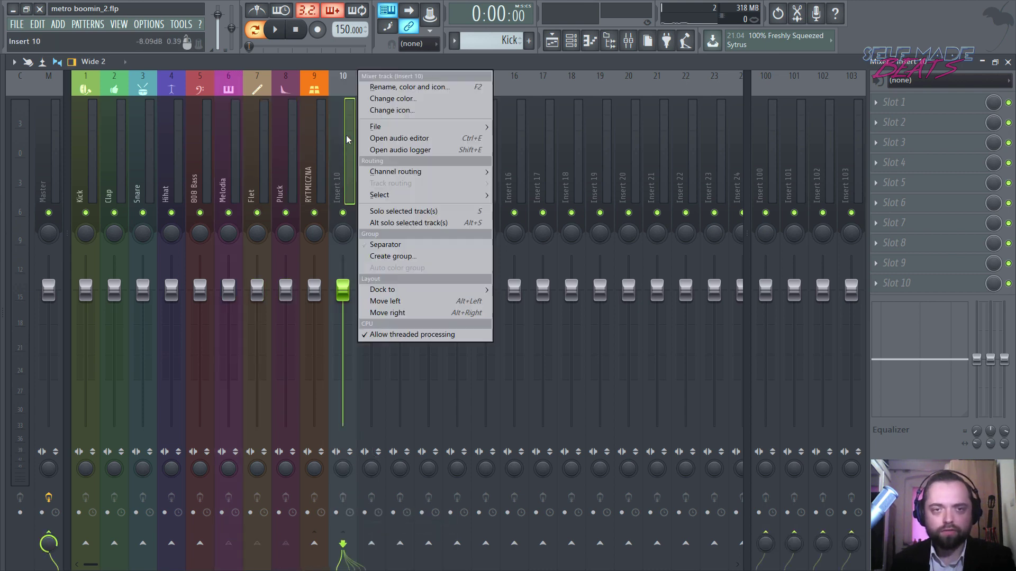
pyautogui.click(407, 87)
pyautogui.write('INS')
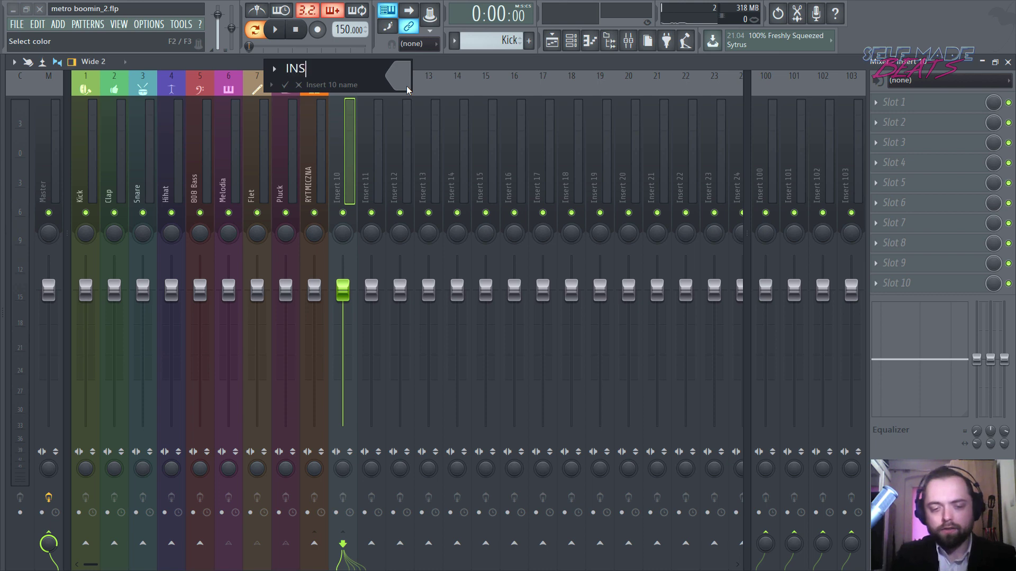
pyautogui.write('TRUMENTY')
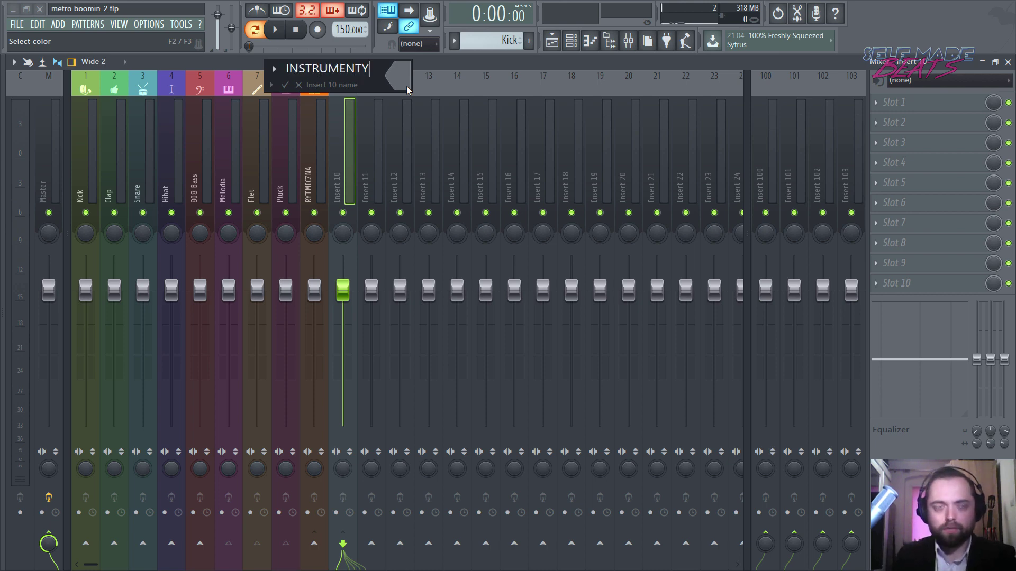
# Give the INSTRUMENTY track a pure blue color and the stepped-notes icon, and apply the changes
pyautogui.click(410, 89)
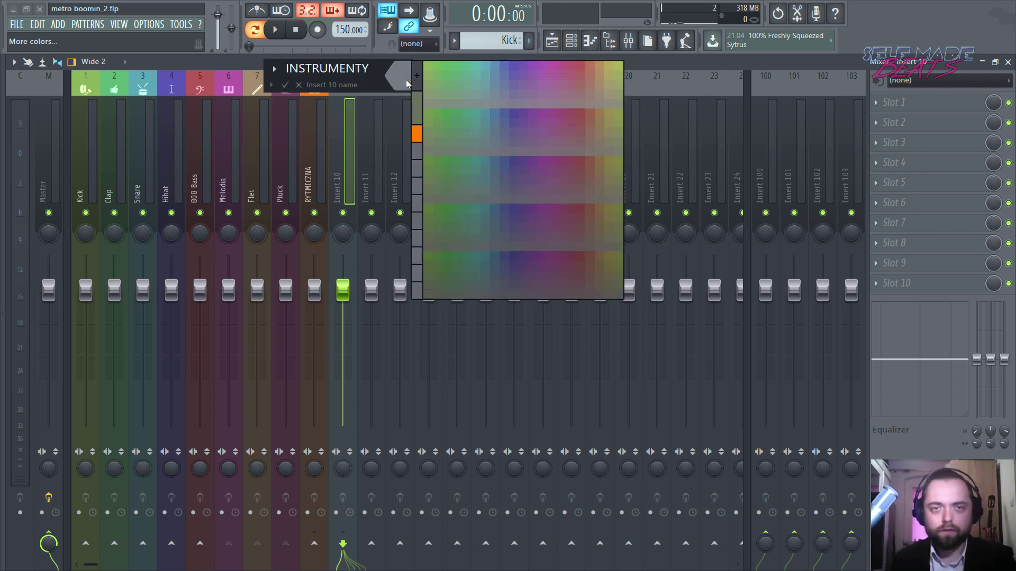
pyautogui.click(418, 86)
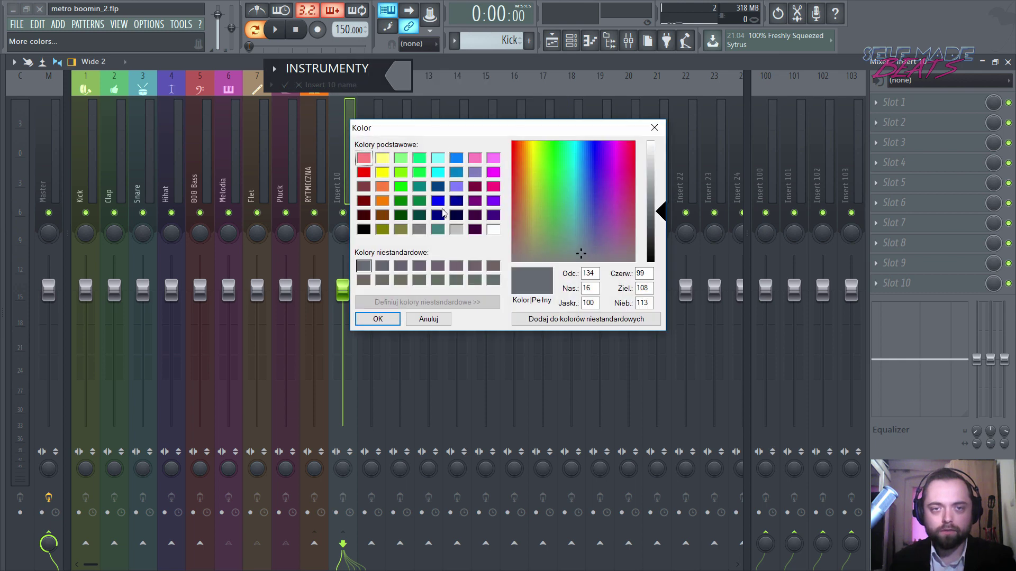
pyautogui.click(438, 204)
pyautogui.click(377, 319)
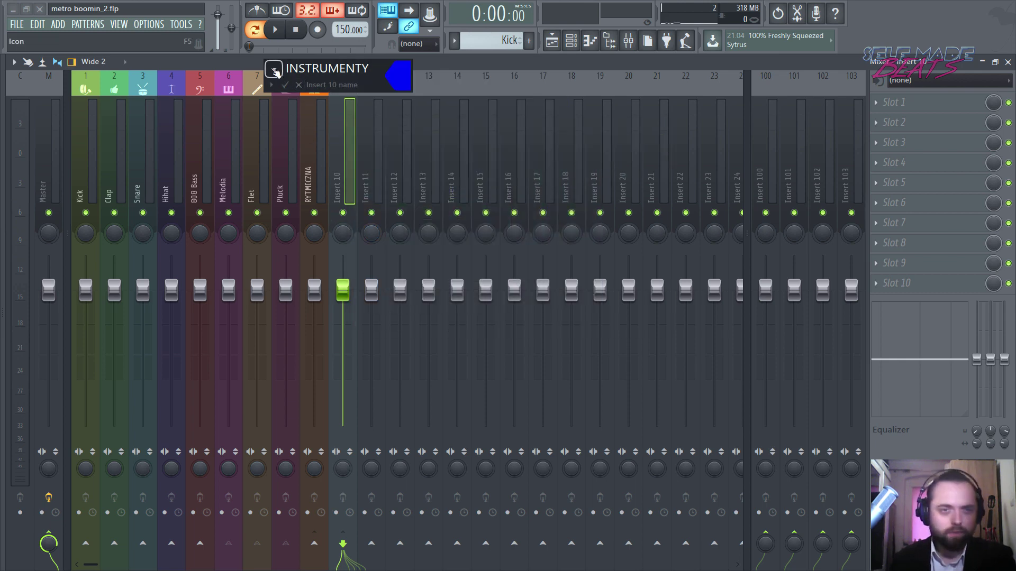
pyautogui.click(274, 70)
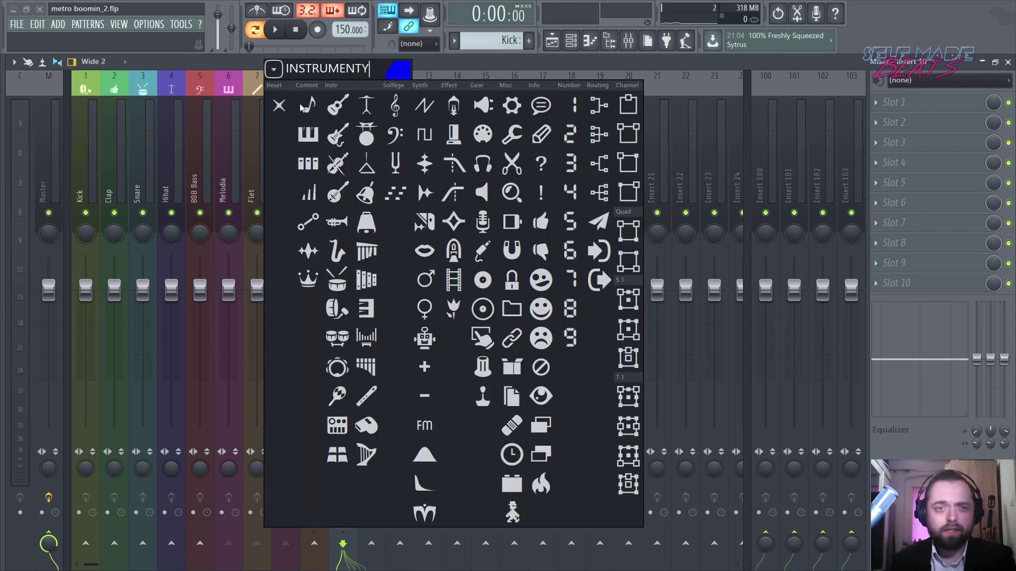
pyautogui.click(398, 192)
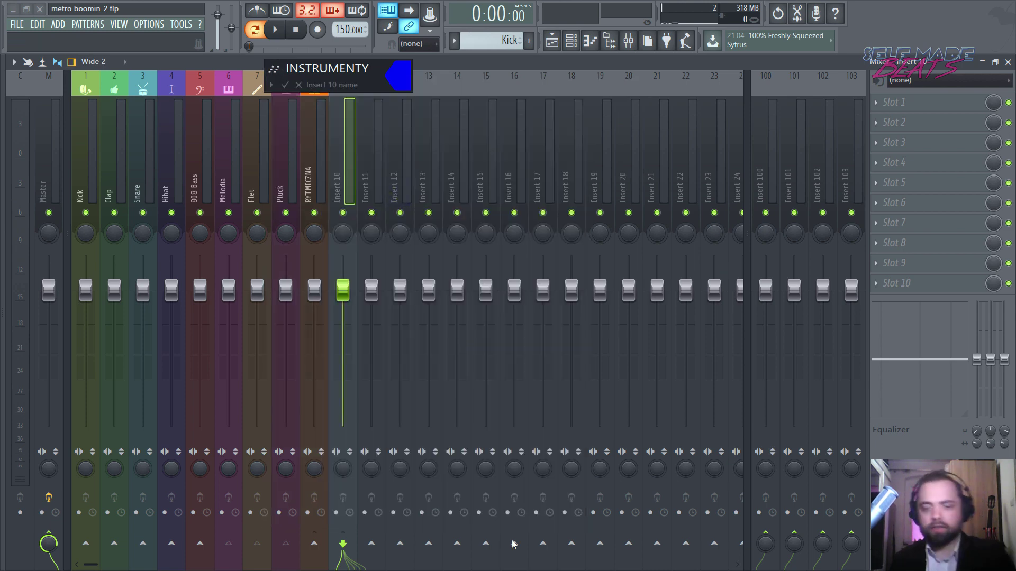
pyautogui.press('Return')
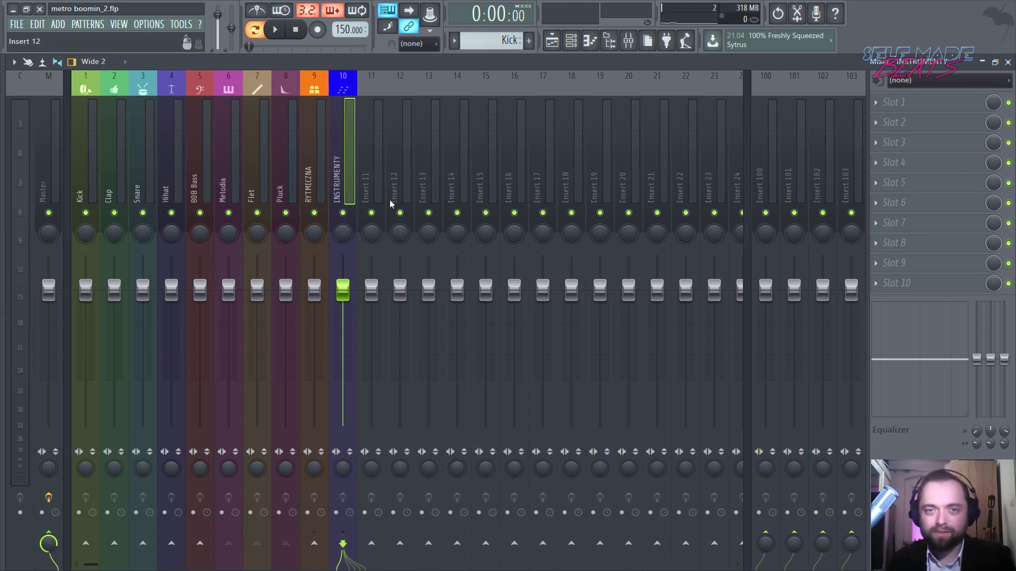
# Add a separator before the RYTMICZNA track to set the two group tracks apart
pyautogui.click(322, 145)
pyautogui.rightClick(322, 145)
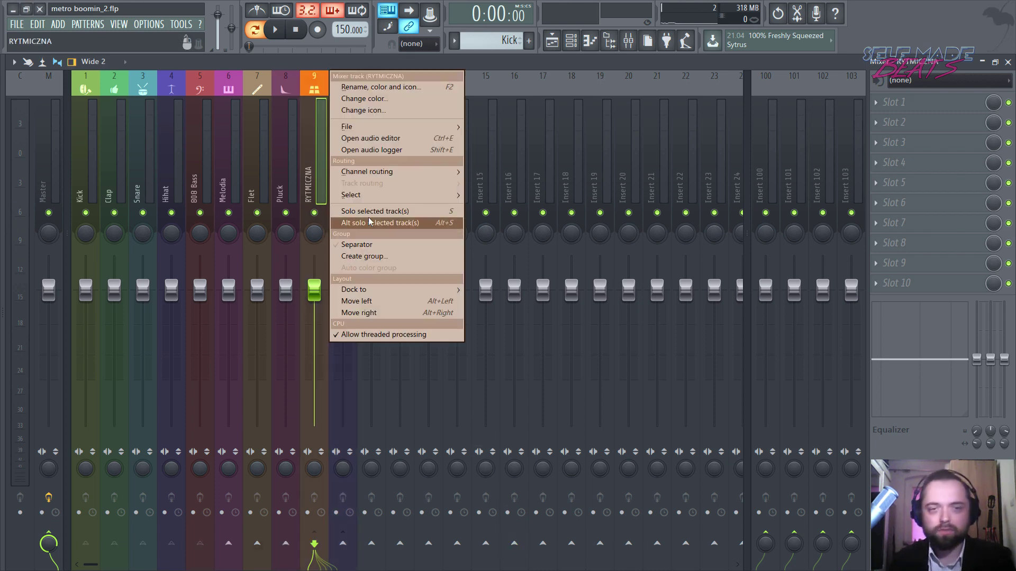
pyautogui.click(357, 244)
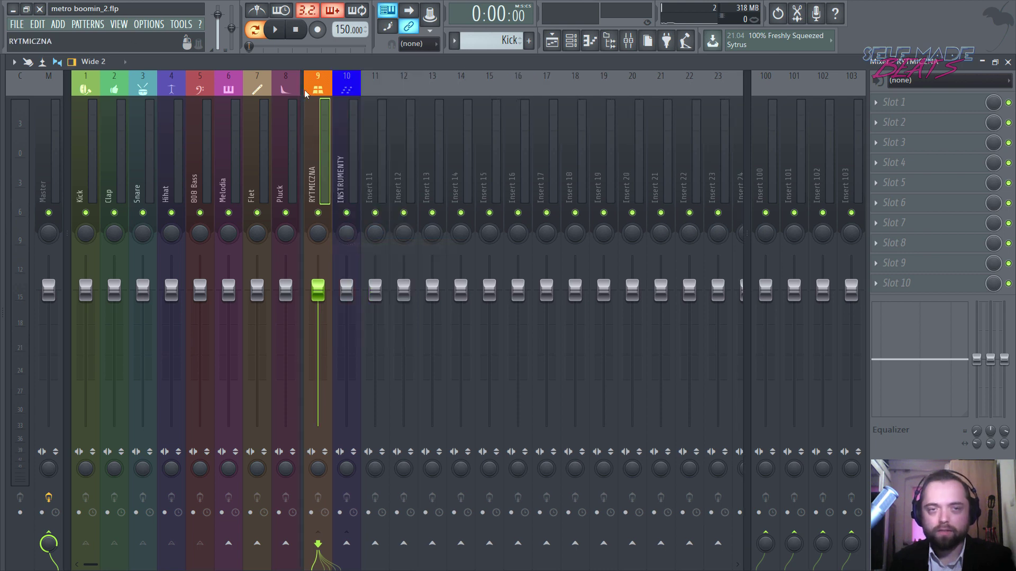
pyautogui.moveTo(355, 147); pyautogui.dragTo(28, 184)
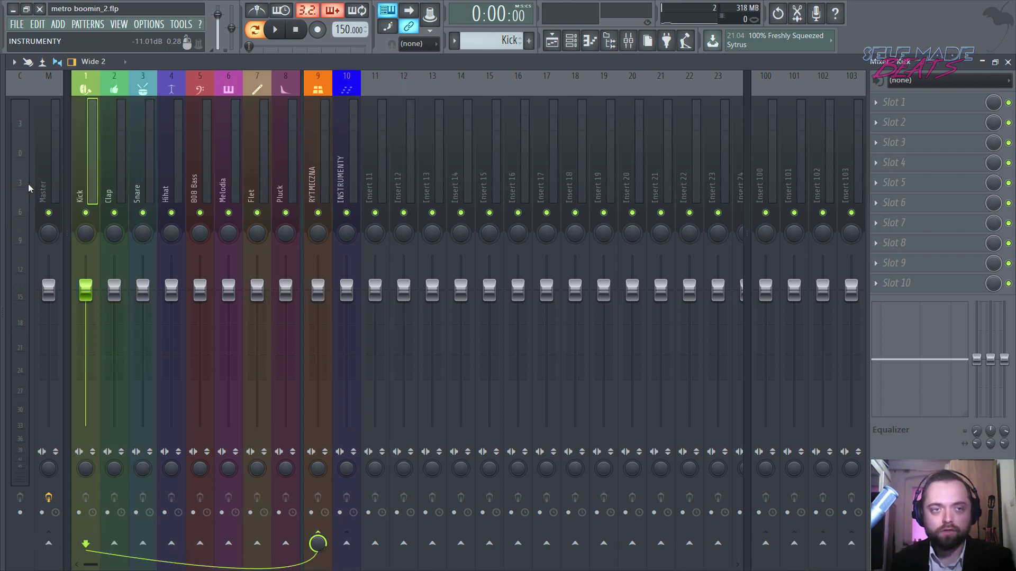
pyautogui.click(174, 170)
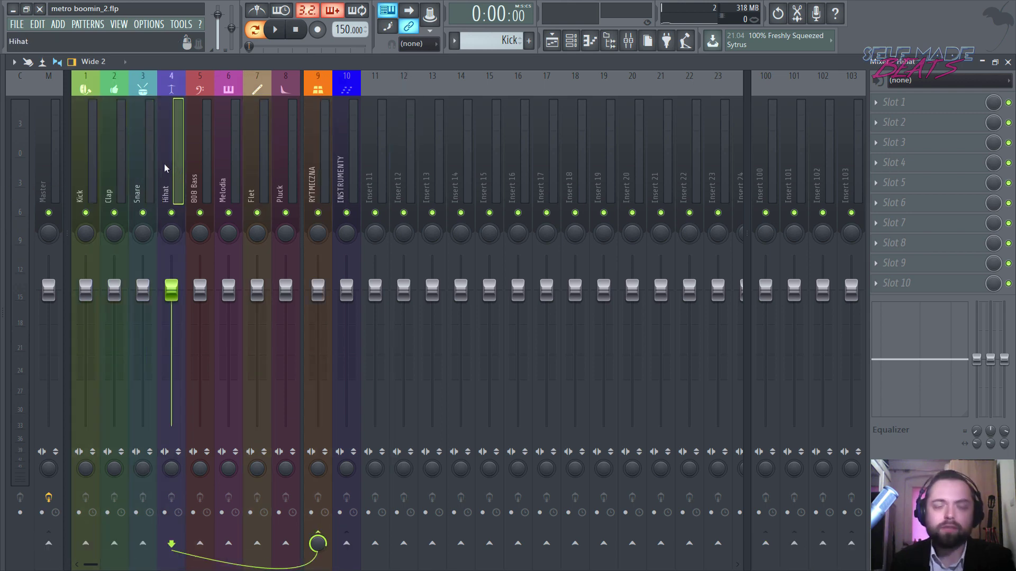
pyautogui.click(143, 170)
# Play the pattern, lower the Pluck mixer track's volume by a little over 5 dB, and select the Flet track
pyautogui.press('space')
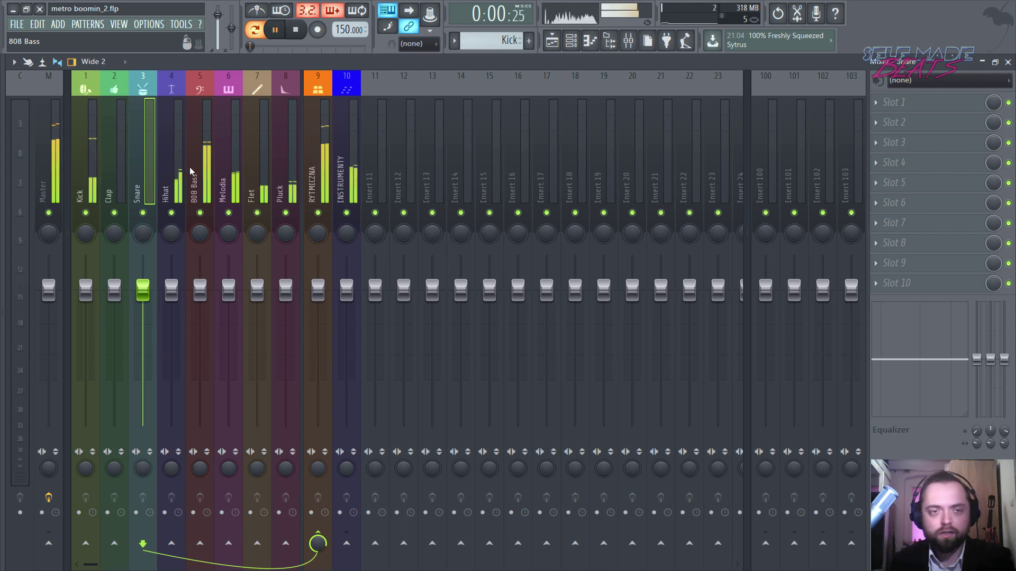
pyautogui.click(286, 218)
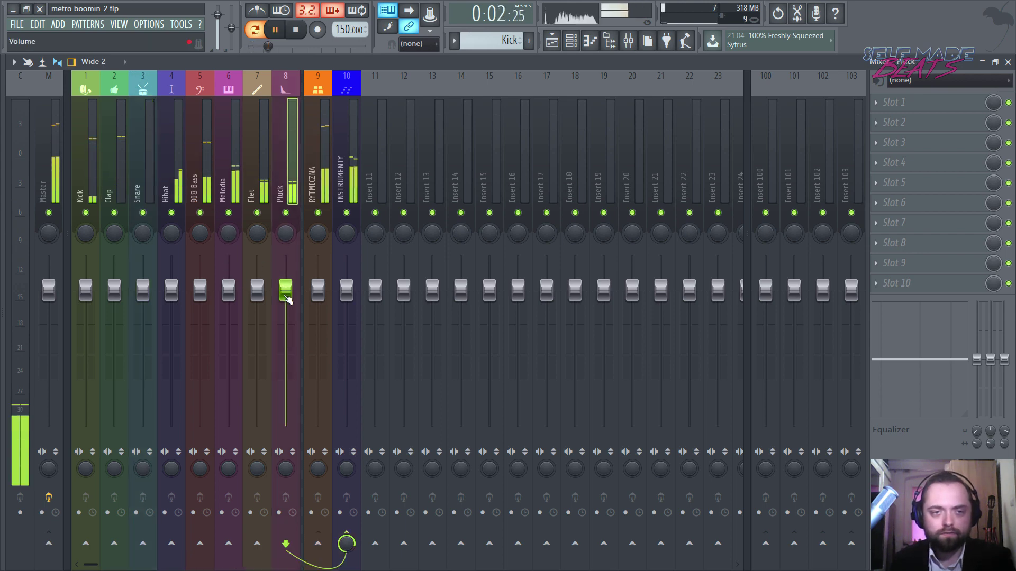
pyautogui.moveTo(285, 290); pyautogui.dragTo(285, 320)
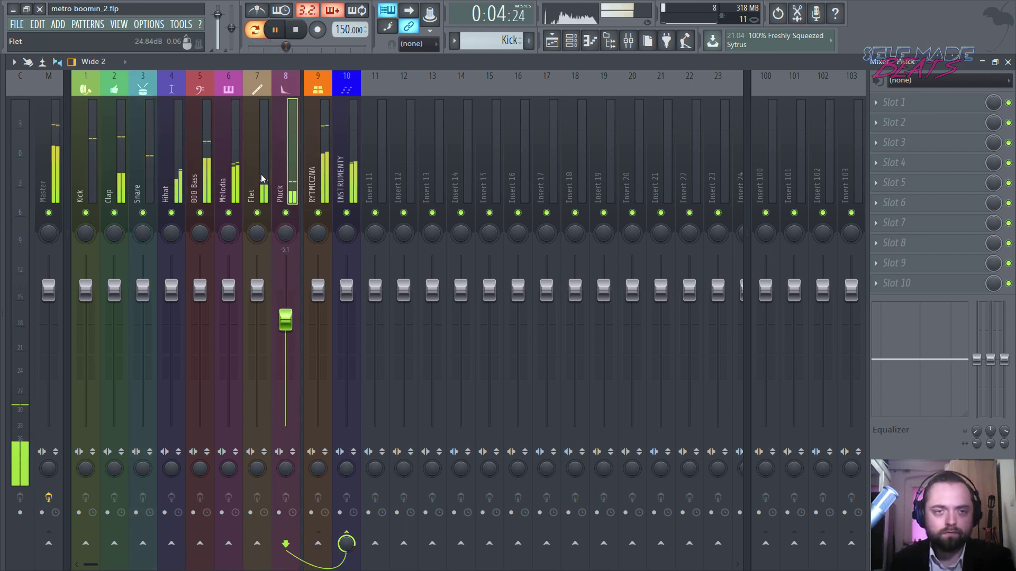
pyautogui.click(262, 243)
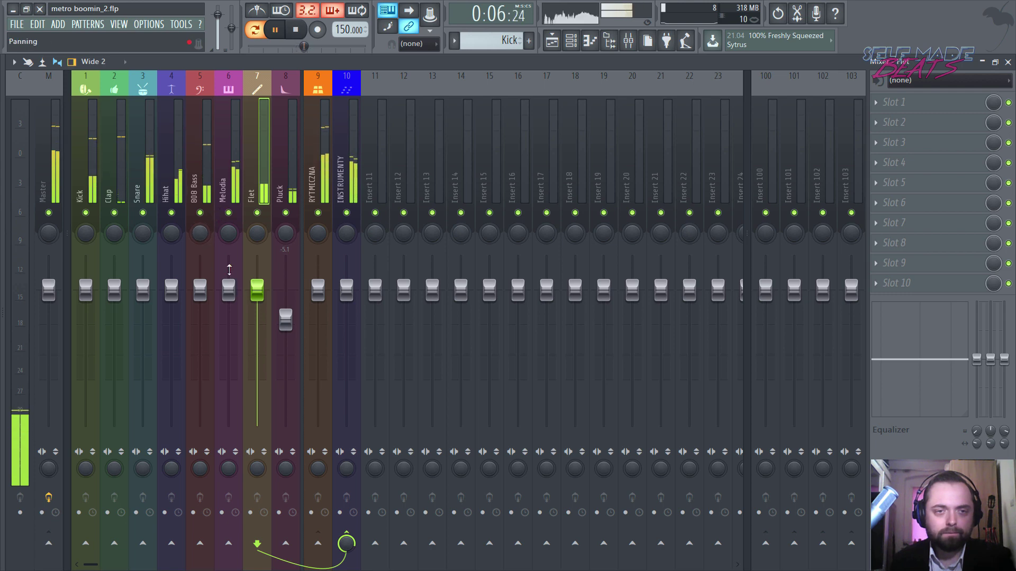
# Lower the Melodia track's volume to -1.2 dB and the Flet track's volume to about -0.4 dB
pyautogui.moveTo(228, 290); pyautogui.dragTo(228, 298)
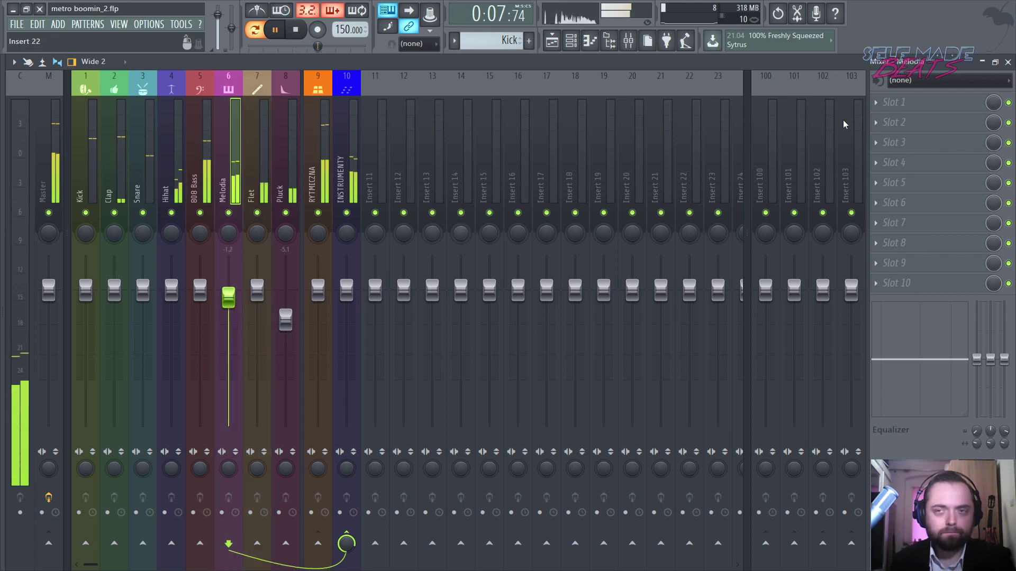
pyautogui.click(1007, 62)
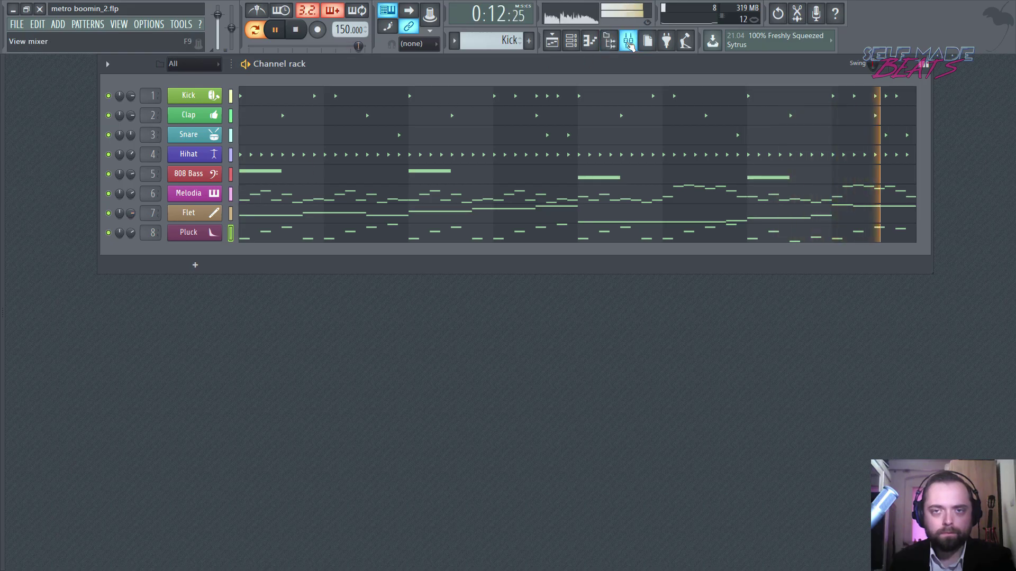
pyautogui.click(627, 41)
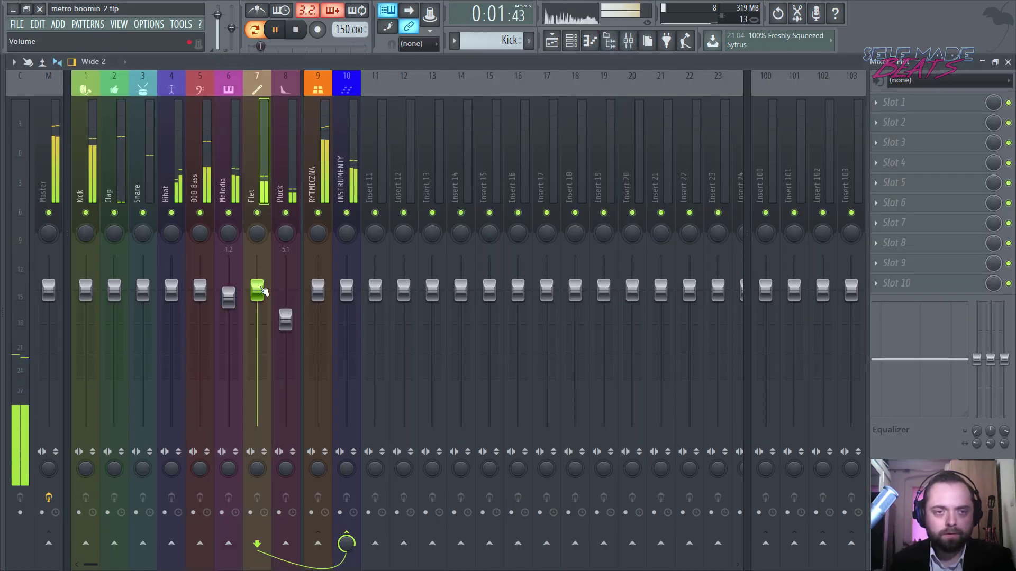
pyautogui.moveTo(261, 290); pyautogui.dragTo(260, 292)
# Lower the Hihat track's volume to -3.5 dB and the Snare track's volume to about -4.6 dB
pyautogui.click(200, 224)
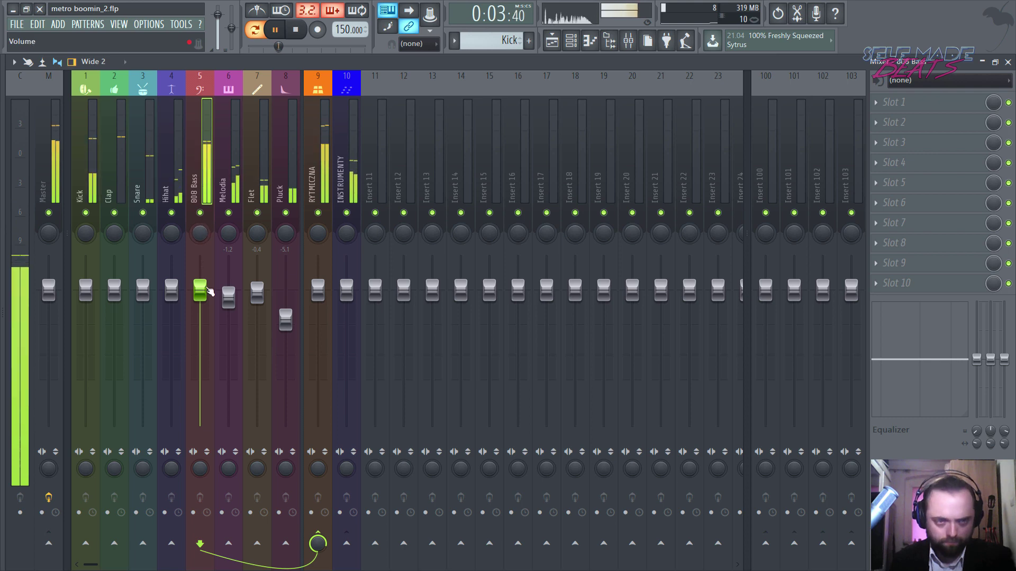
pyautogui.click(171, 290)
pyautogui.moveTo(171, 290); pyautogui.dragTo(171, 311)
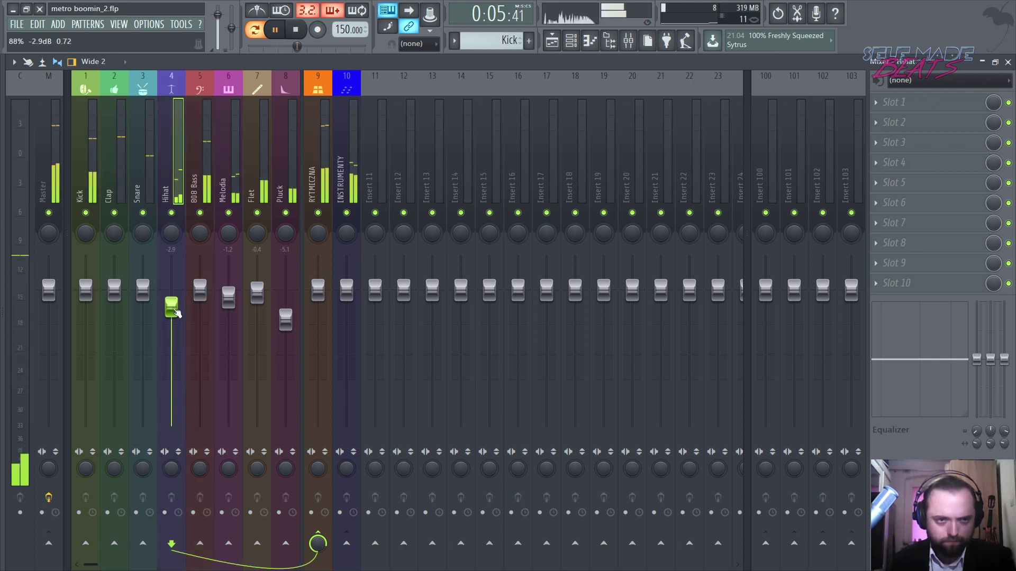
pyautogui.click(149, 293)
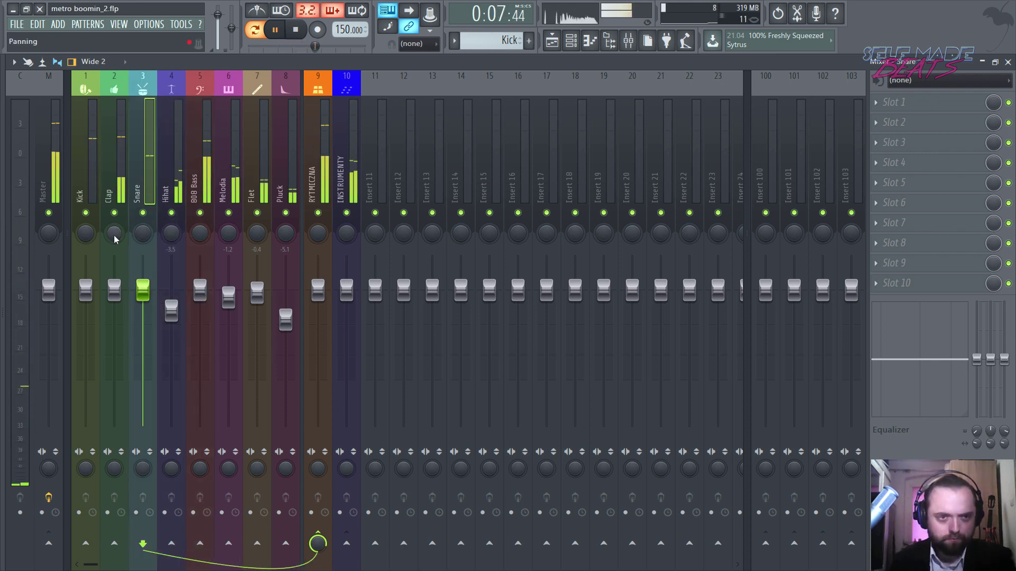
pyautogui.moveTo(149, 293); pyautogui.dragTo(151, 324)
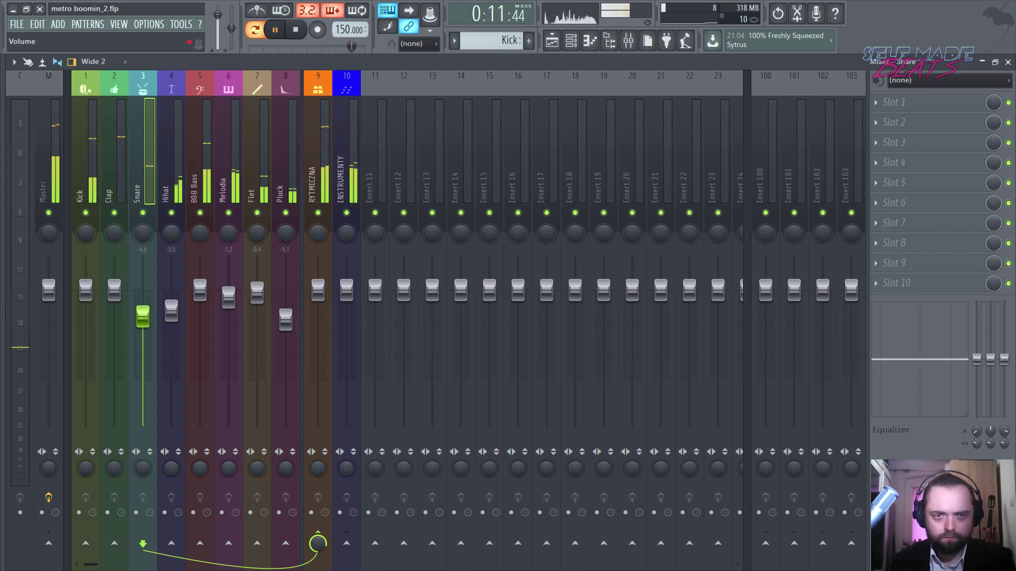
# Reduce the Pluck track's volume to -7.8 dB and Flet's to about -1.5 dB, and stop playback after listening to the balance
pyautogui.moveTo(286, 319); pyautogui.dragTo(286, 330)
pyautogui.moveTo(257, 292); pyautogui.dragTo(257, 299)
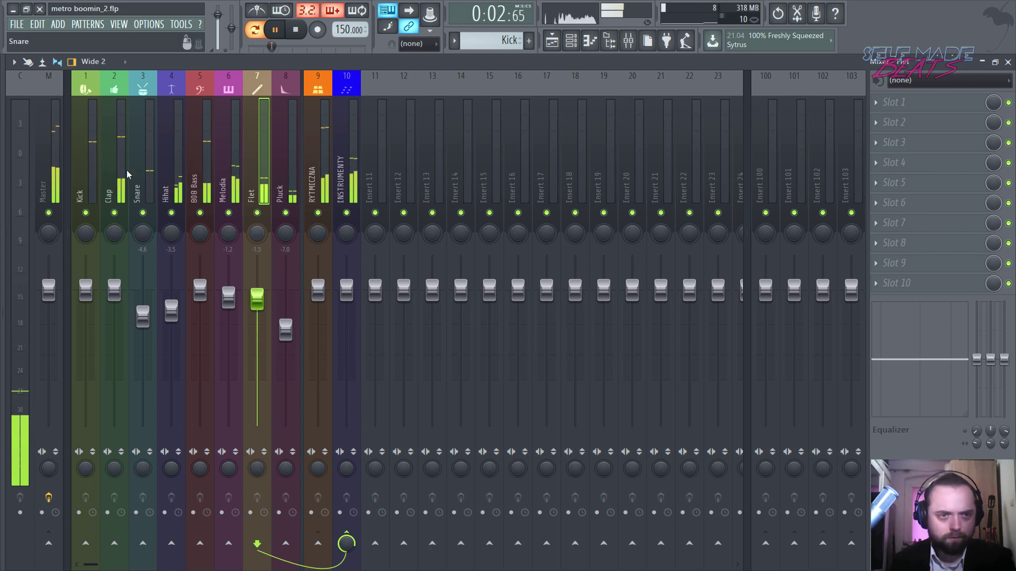
pyautogui.click(160, 157)
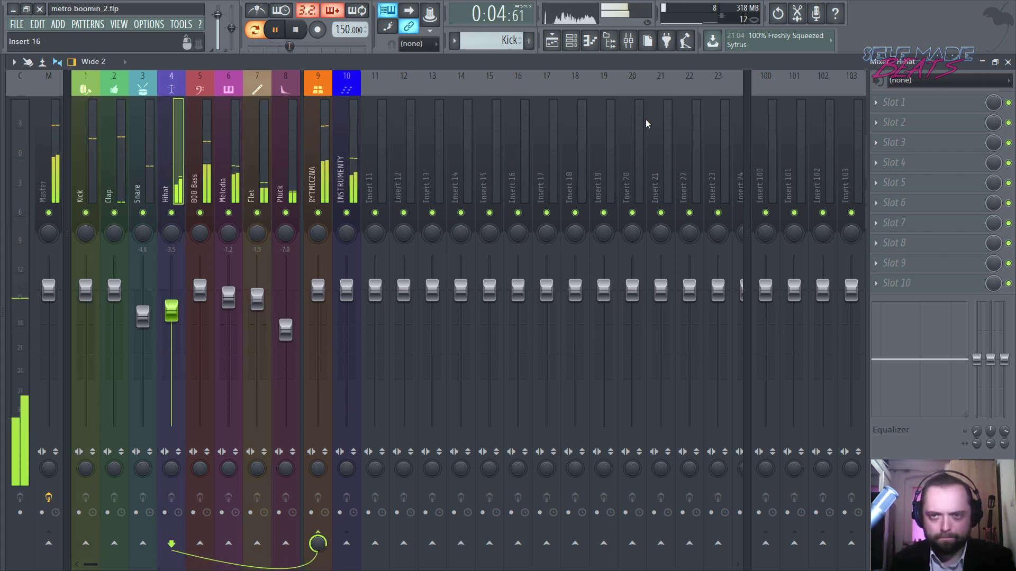
pyautogui.click(128, 182)
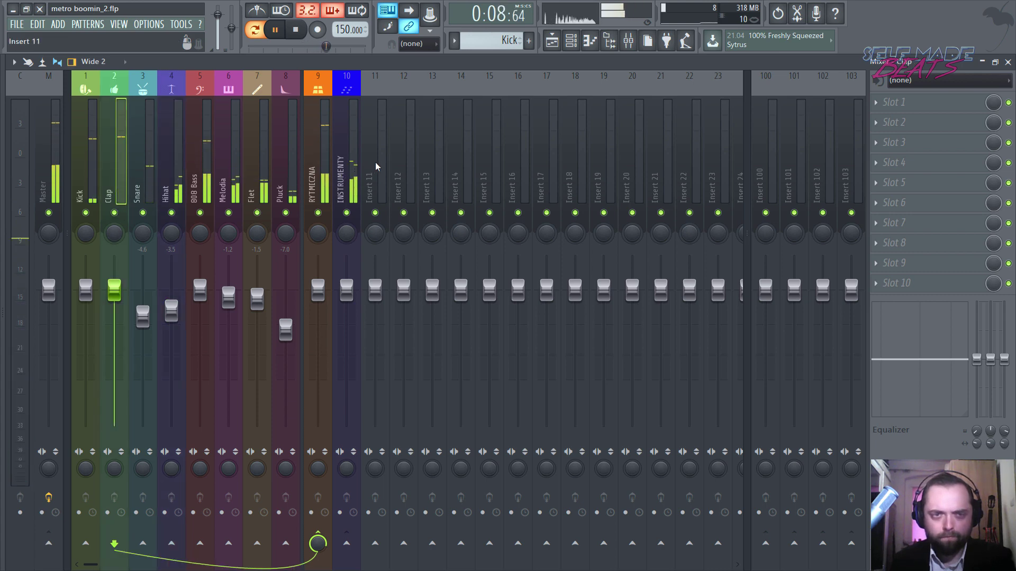
pyautogui.press('space')
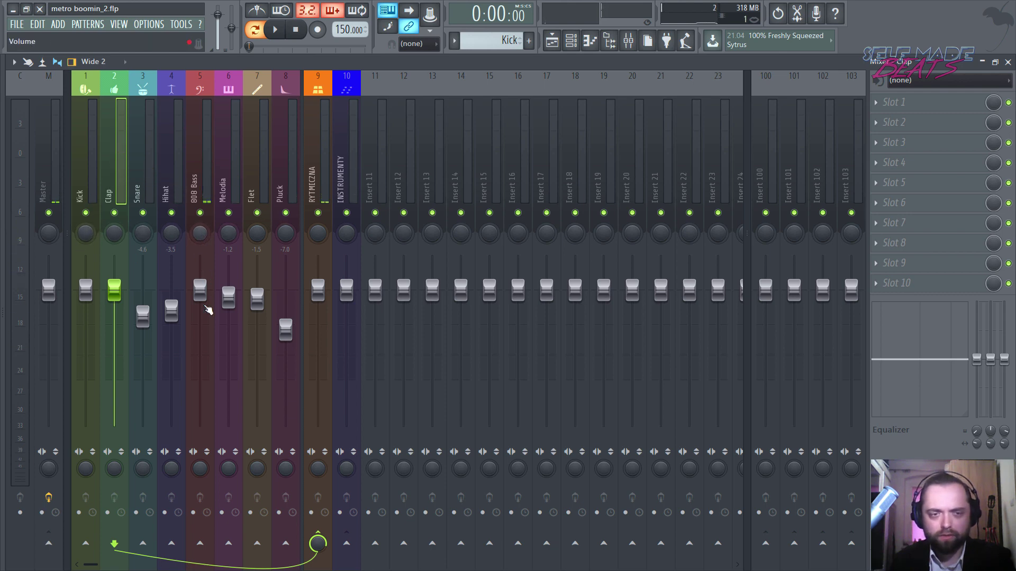
# Narrow the stereo separation toward merged on the 808 Bass, Kick (58% merged), Clap, Snare and Hihat tracks
pyautogui.click(204, 438)
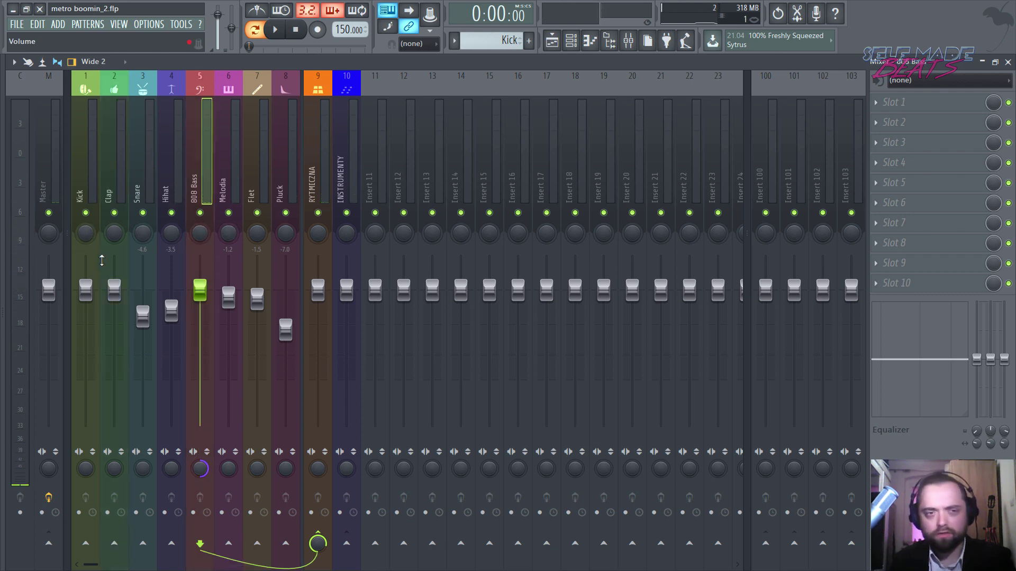
pyautogui.click(85, 471)
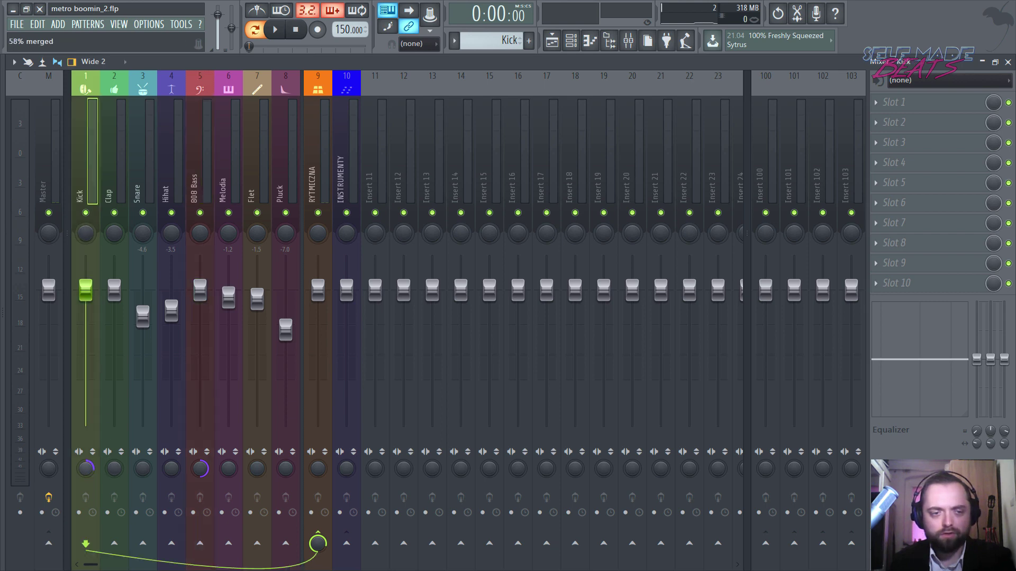
pyautogui.moveTo(114, 471); pyautogui.dragTo(170, 474)
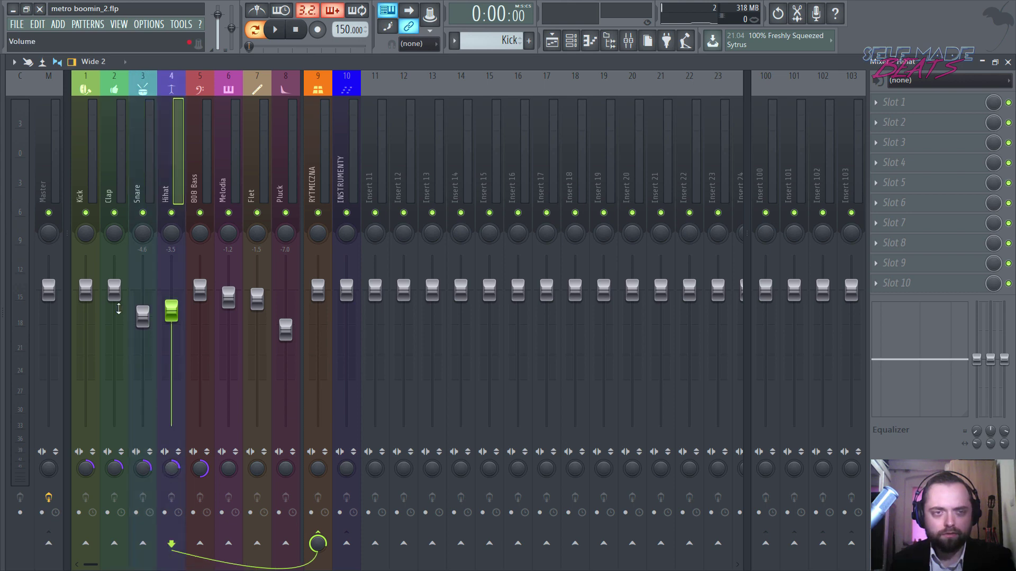
# Play the pattern, lower the Clap track's volume to -2.9 dB, and stop playback
pyautogui.click(84, 159)
pyautogui.press('space')
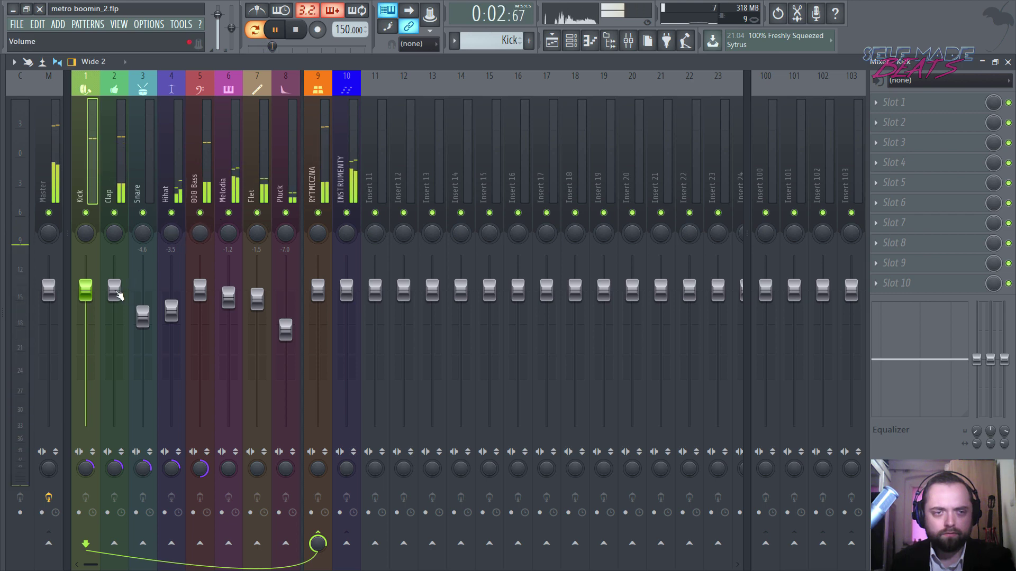
pyautogui.moveTo(114, 292); pyautogui.dragTo(115, 311)
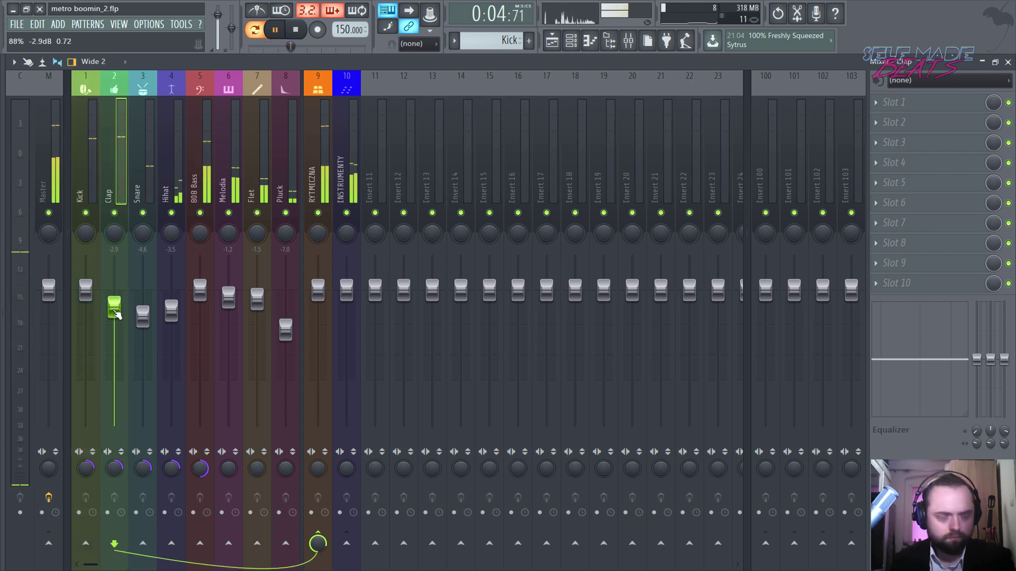
pyautogui.press('space')
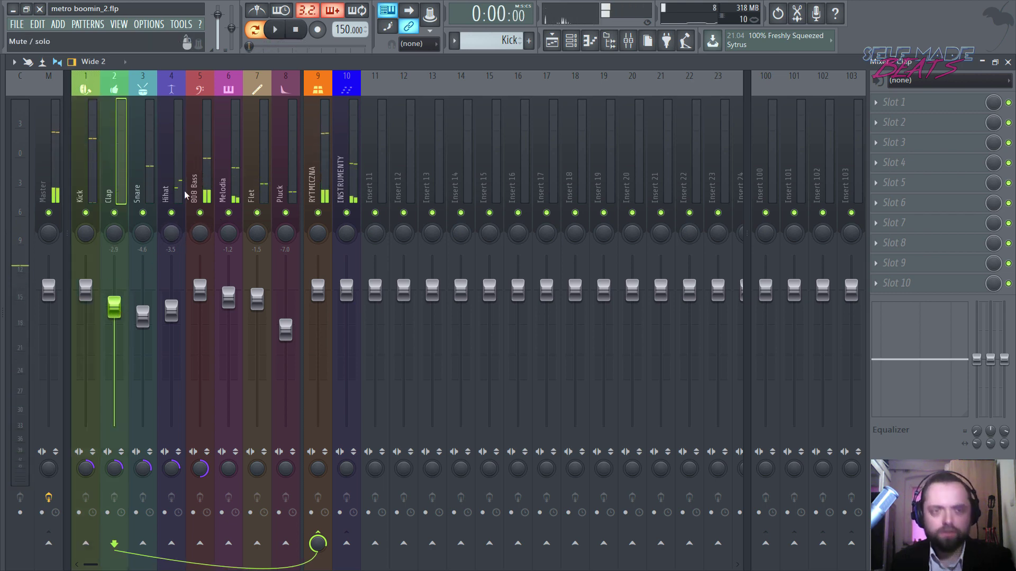
# Pan the Kick track 3% left and the 808 Bass track 3% right, and play the pattern to hear them
pyautogui.click(137, 175)
pyautogui.click(95, 160)
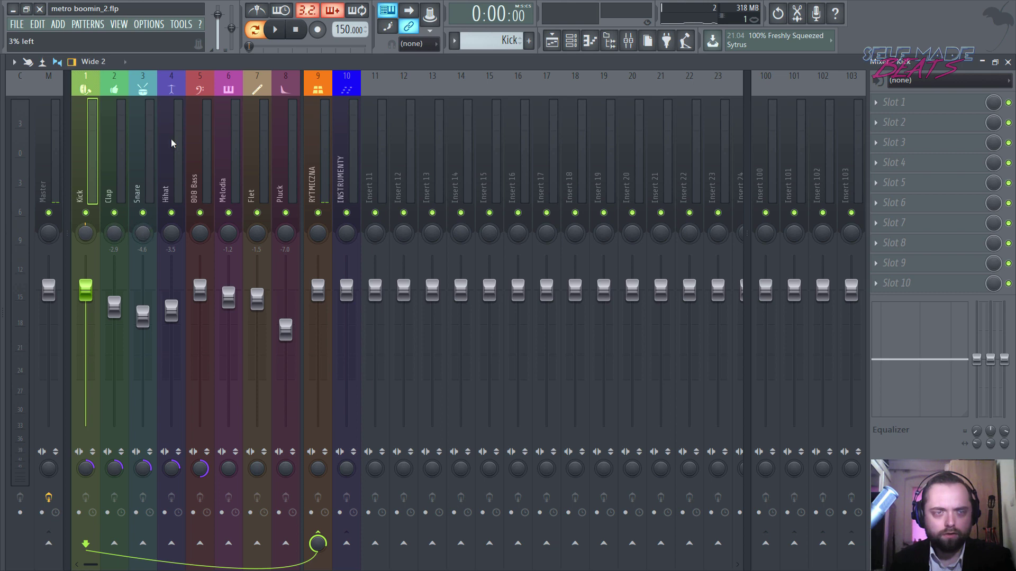
pyautogui.moveTo(199, 241); pyautogui.dragTo(199, 238)
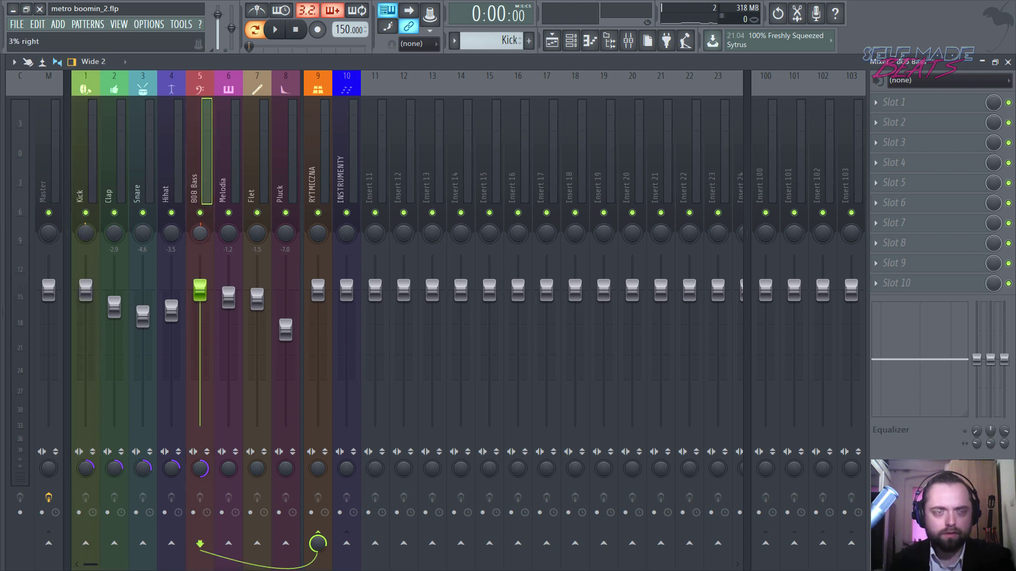
pyautogui.click(75, 167)
pyautogui.press('space')
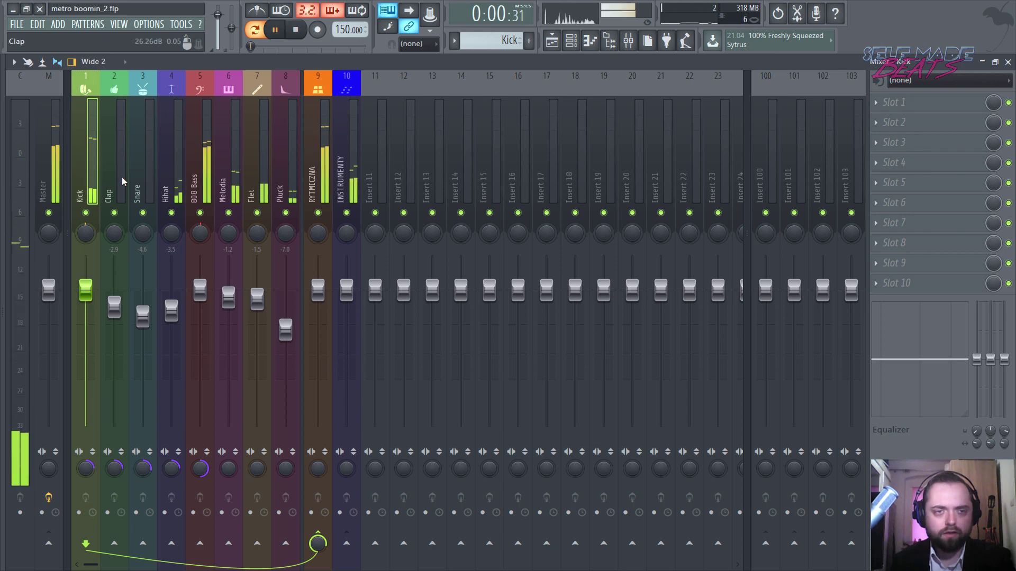
# Lower the 808 Bass mixer track's volume to -1.2 dB while the beat plays
pyautogui.moveTo(200, 289); pyautogui.dragTo(199, 298)
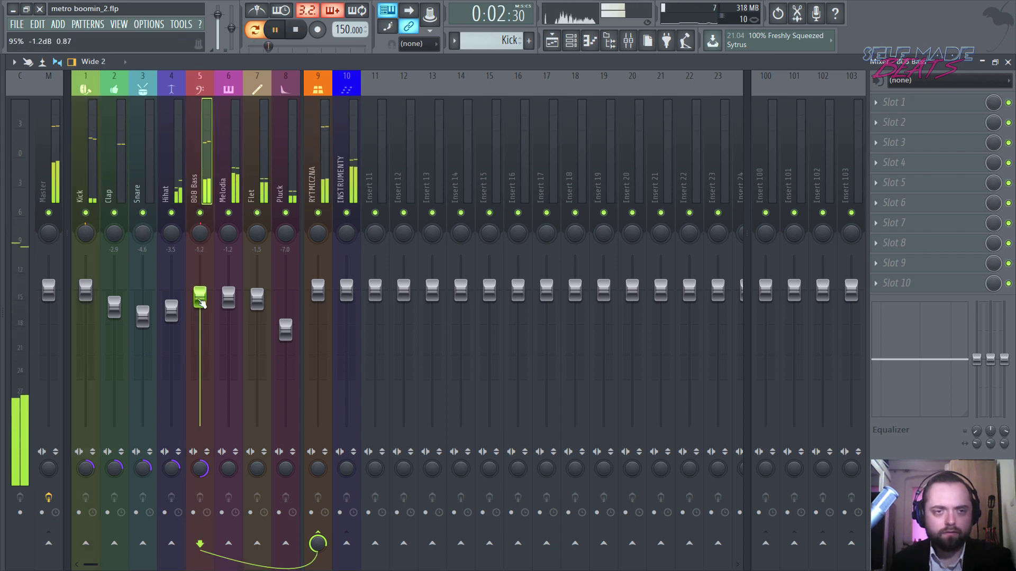
pyautogui.press('space')
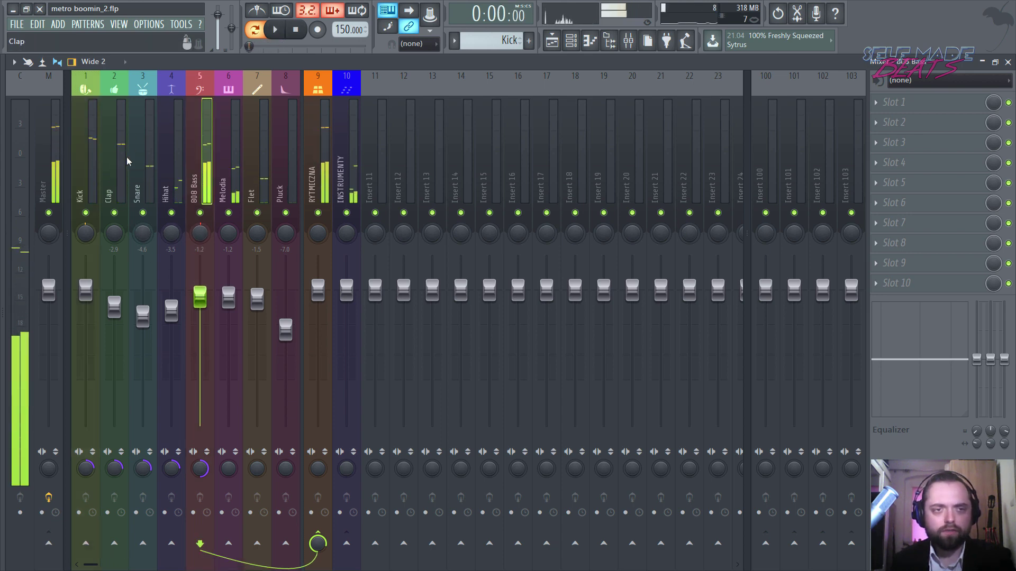
pyautogui.click(85, 172)
# Pan the Clap track 6% right and the Snare track slightly left
pyautogui.click(104, 173)
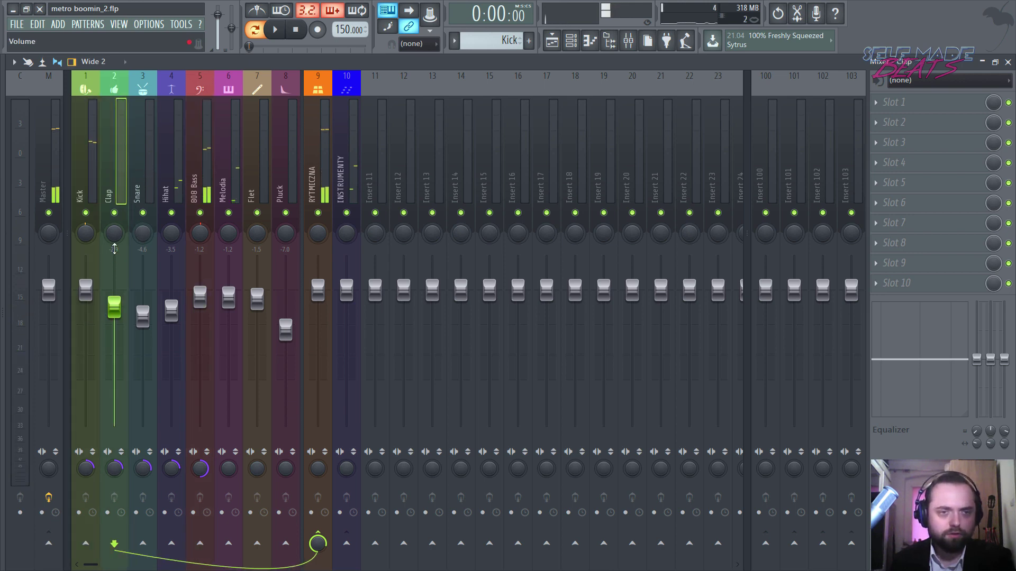
pyautogui.moveTo(116, 234); pyautogui.dragTo(116, 232)
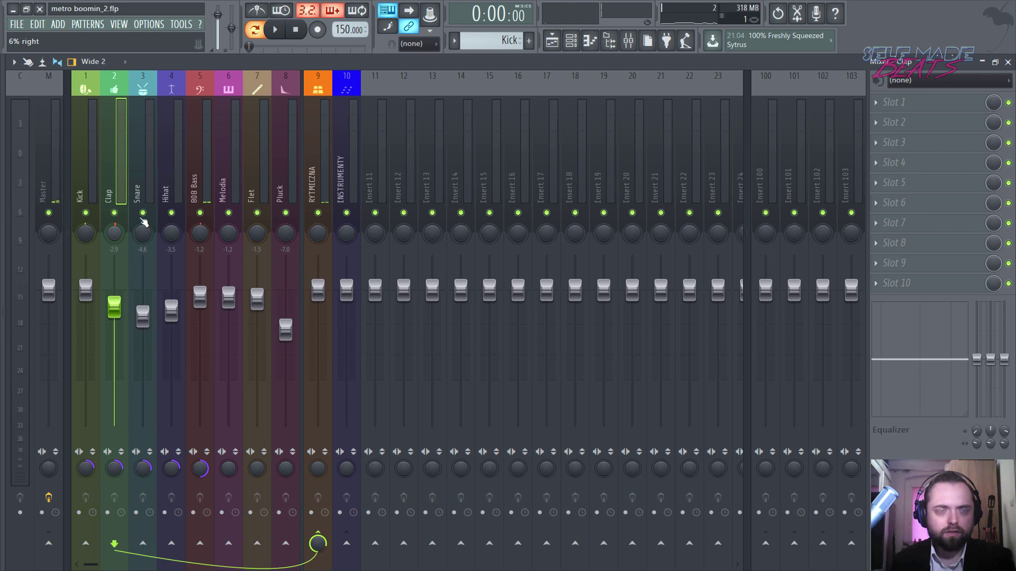
pyautogui.moveTo(143, 233); pyautogui.dragTo(143, 234)
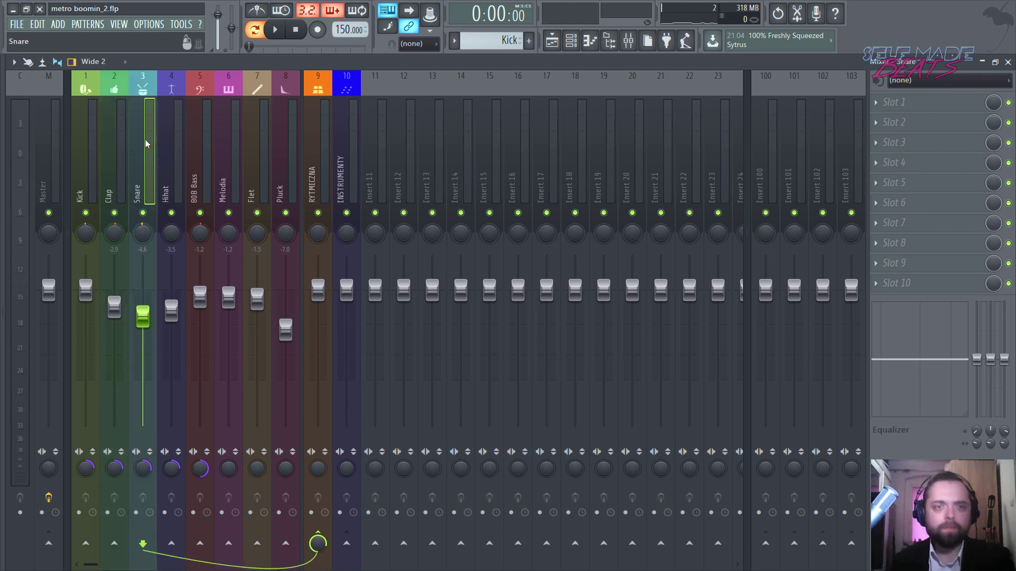
# Pan the Hihat track 25% left and the Pluck track 22% right, auditioning the beat in between
pyautogui.press('space')
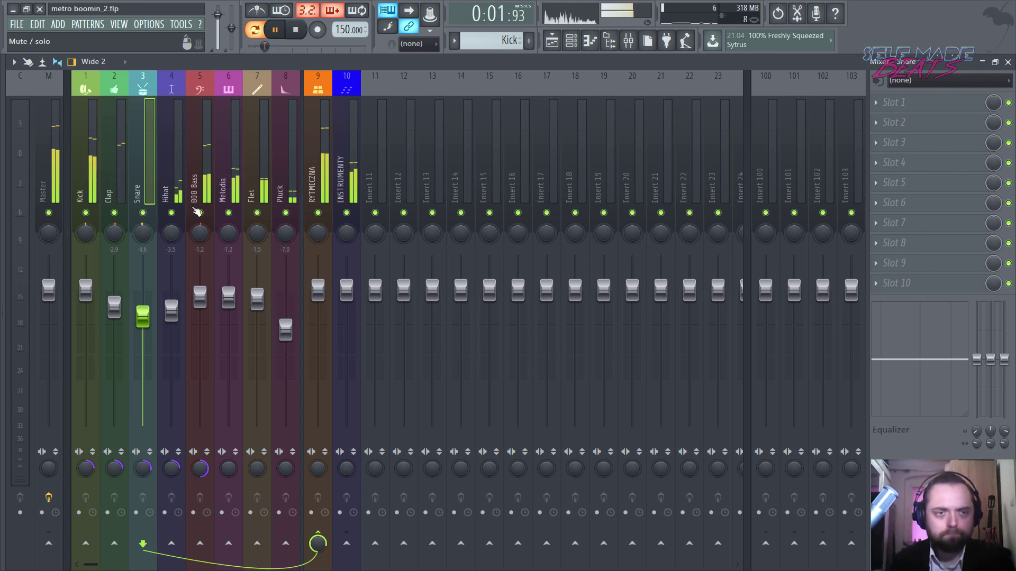
pyautogui.press('space')
pyautogui.click(174, 239)
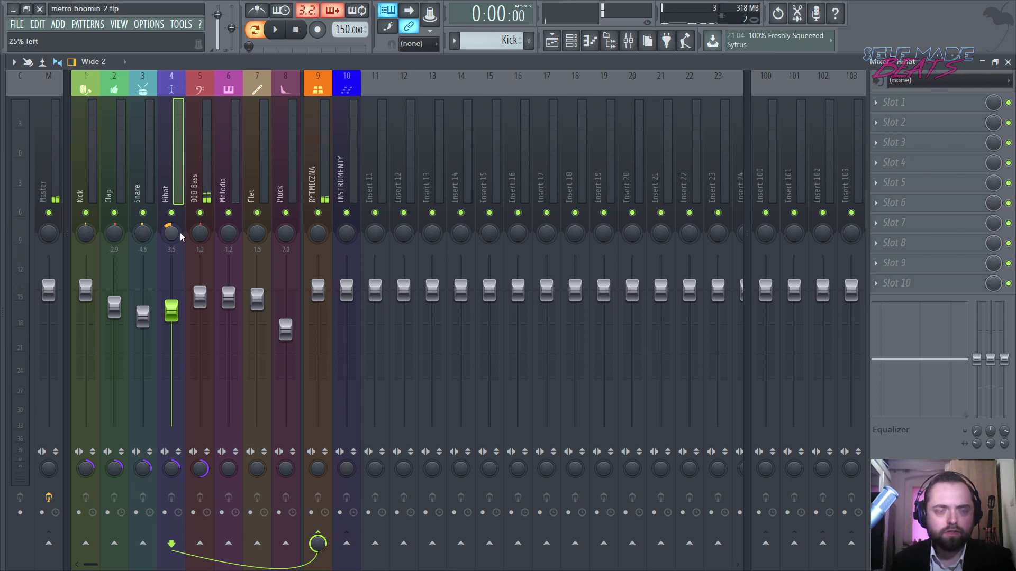
pyautogui.press('space')
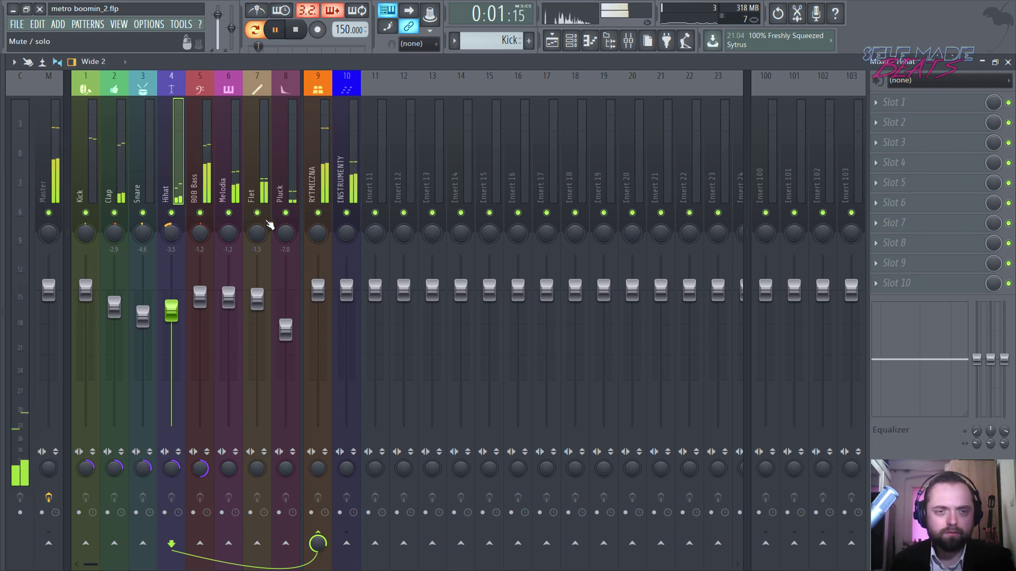
pyautogui.moveTo(287, 236)
pyautogui.mouseDown()
pyautogui.moveTo(287, 222)
pyautogui.moveTo(287, 236)
pyautogui.mouseUp()
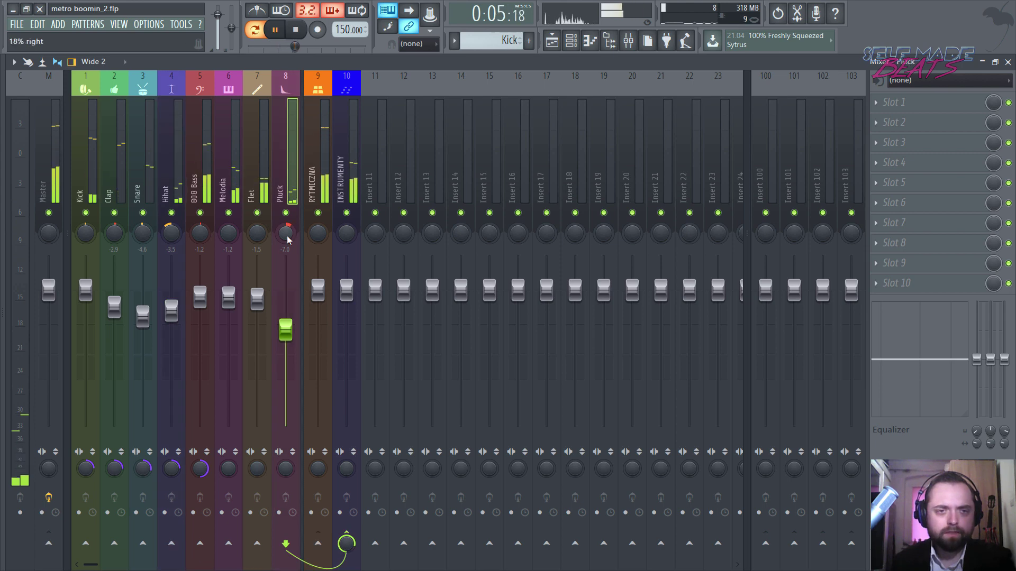
pyautogui.press('space')
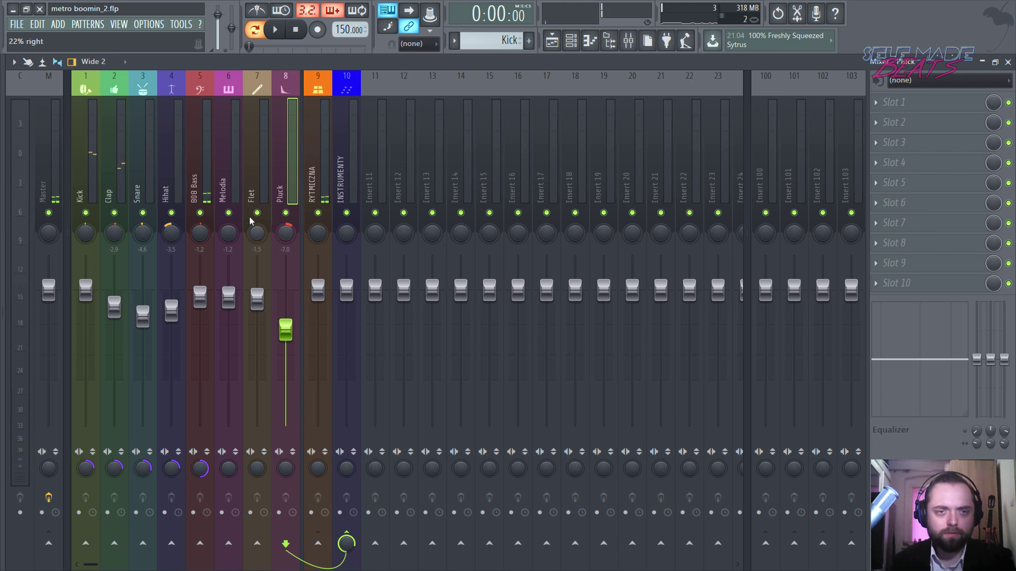
# Set the stereo separation of the Melodia track to 62% separated and the Flet track to 50% merged
pyautogui.click(224, 157)
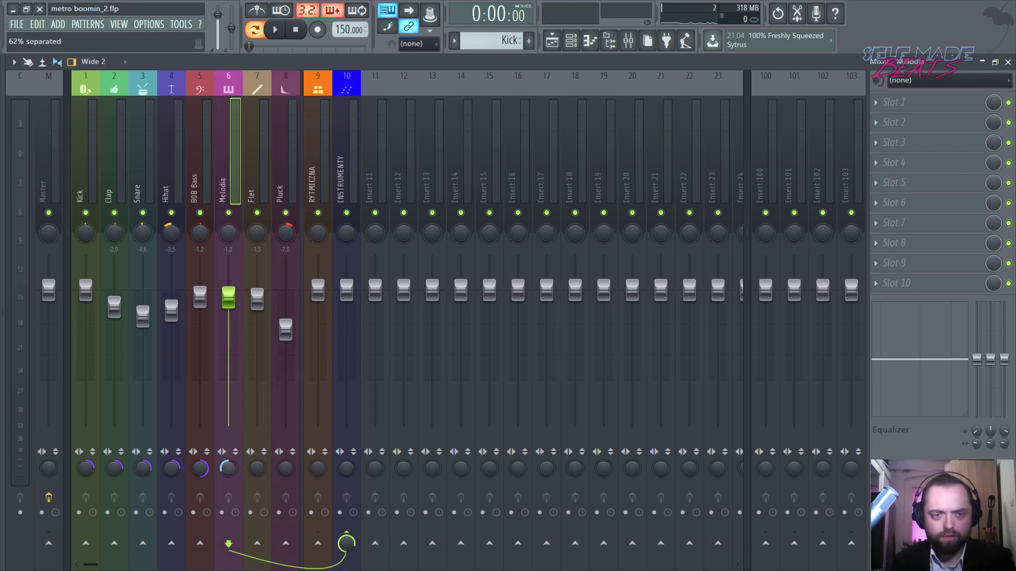
pyautogui.moveTo(258, 478); pyautogui.dragTo(258, 460)
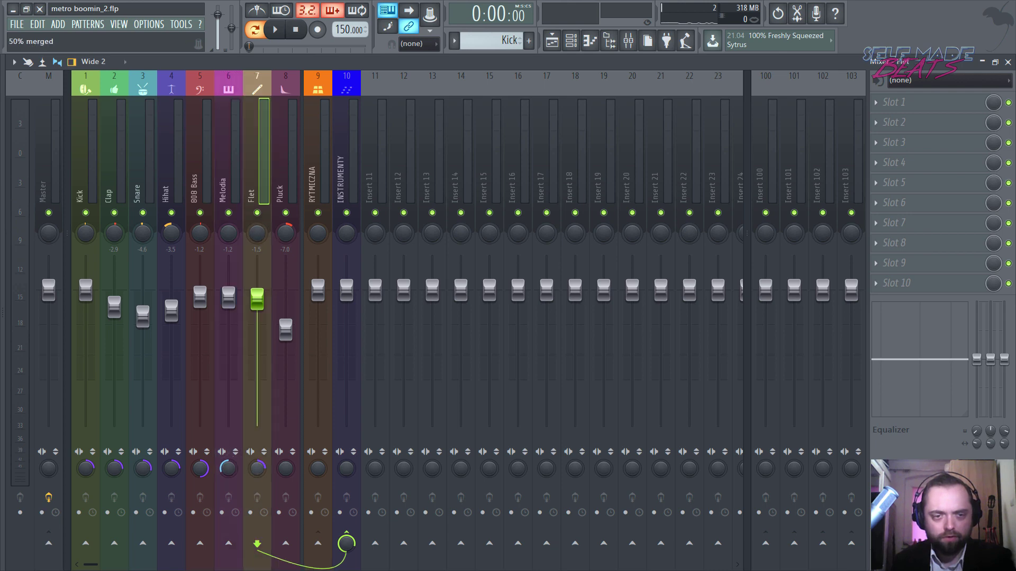
pyautogui.press('space')
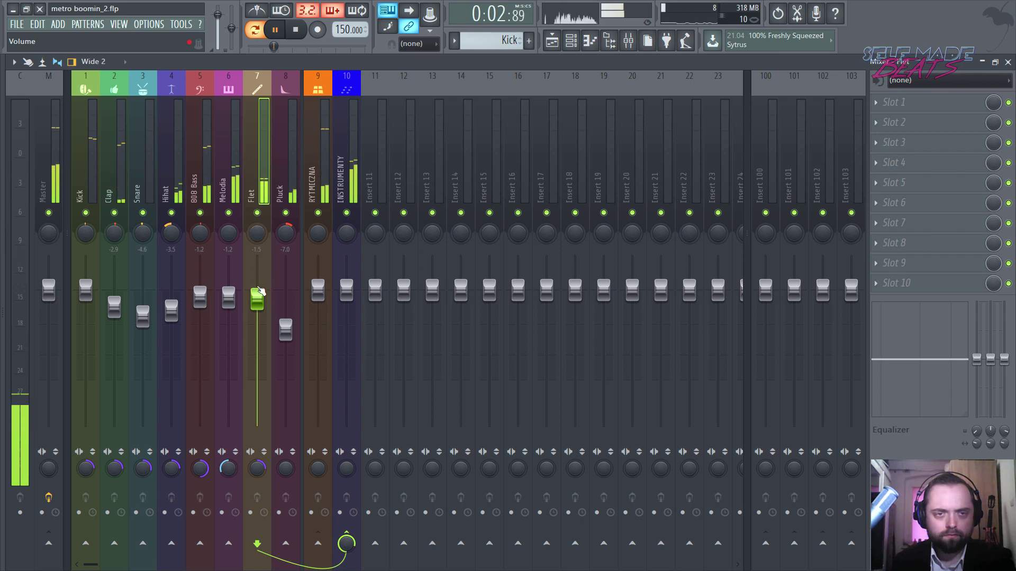
# Lower the Pluck track's volume to -8.8 dB while listening to the melodic tracks, and stop playback
pyautogui.click(231, 301)
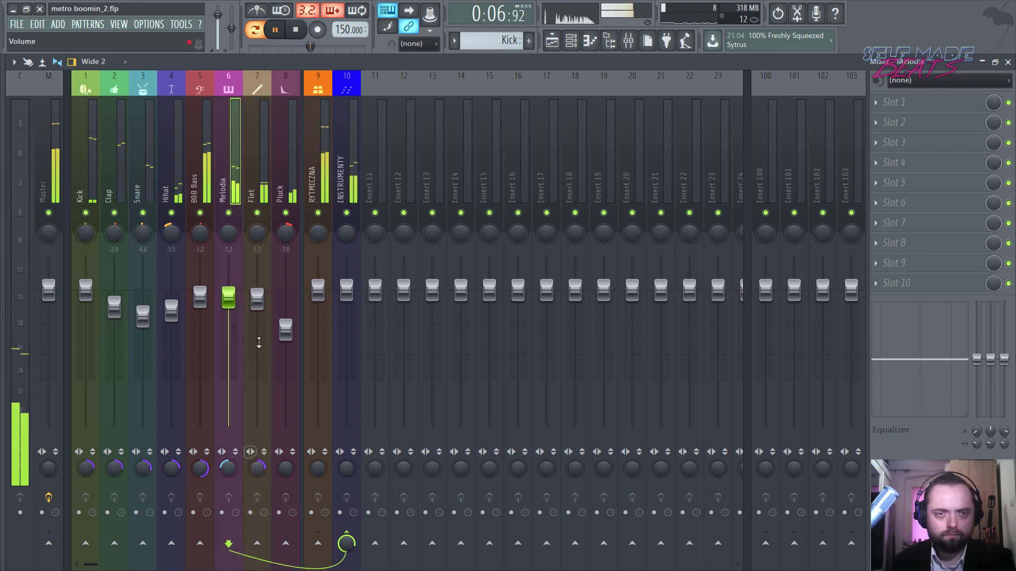
pyautogui.click(264, 172)
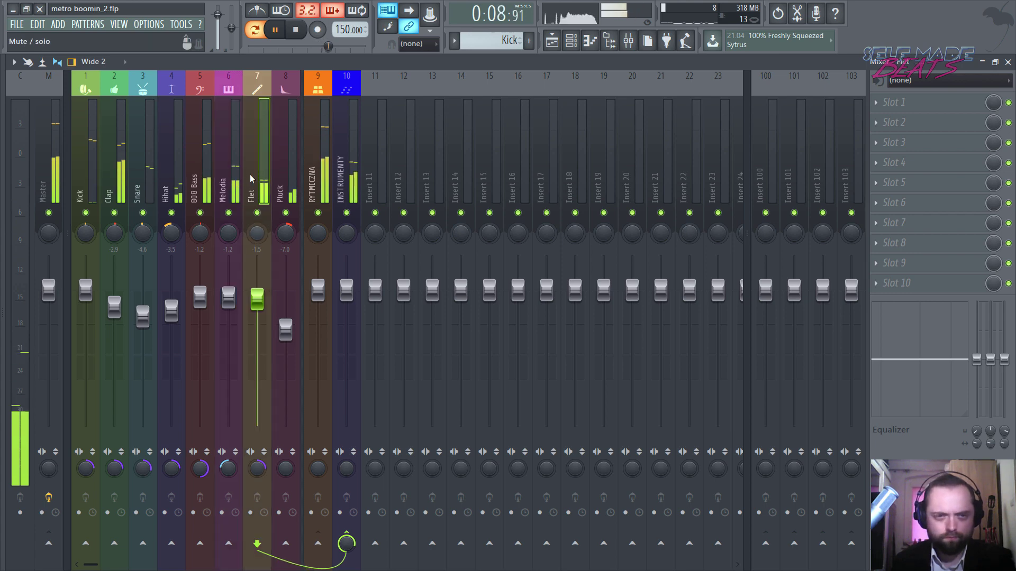
pyautogui.moveTo(286, 333); pyautogui.dragTo(286, 343)
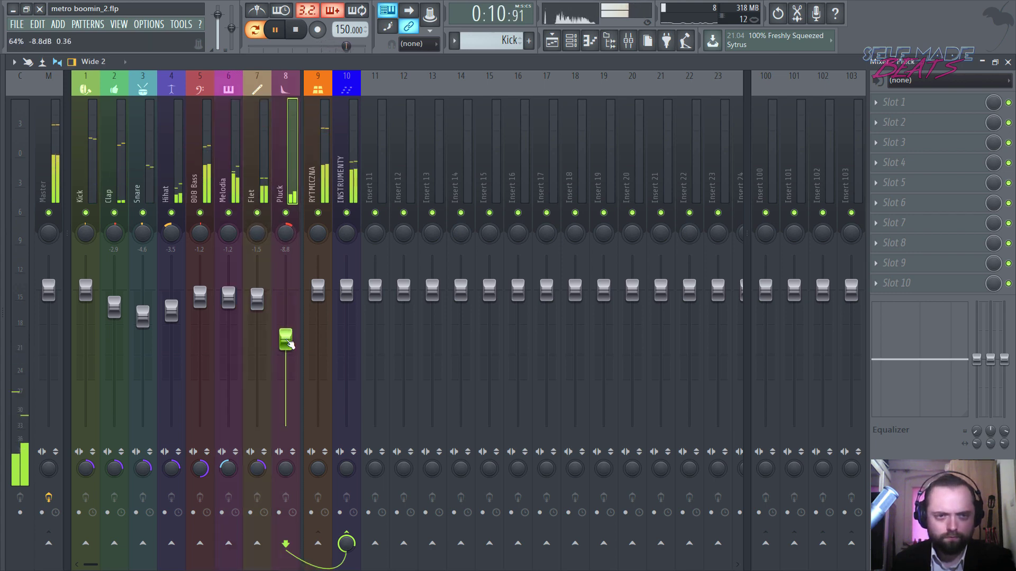
pyautogui.click(237, 153)
pyautogui.click(250, 153)
pyautogui.press('space')
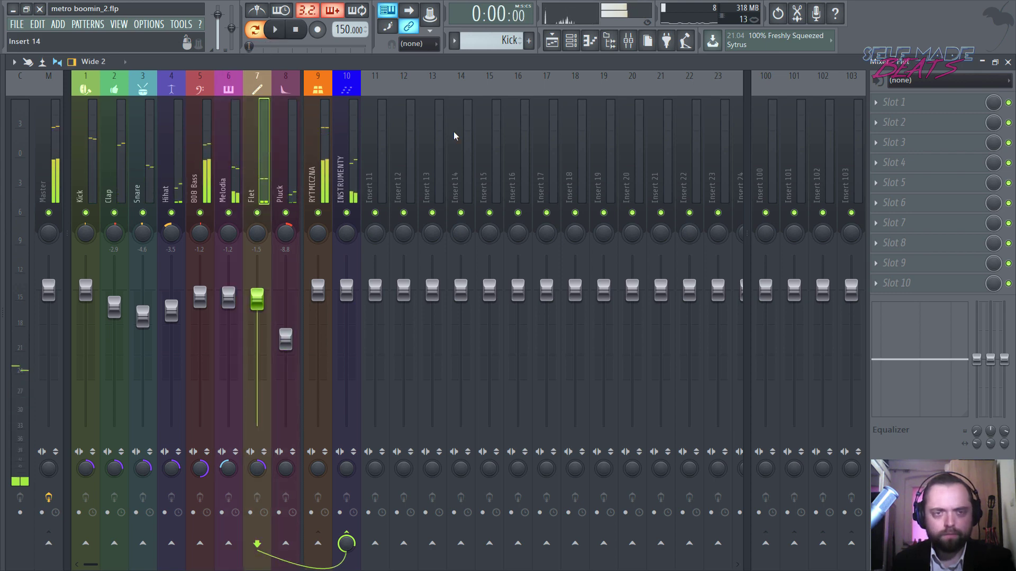
pyautogui.click(237, 165)
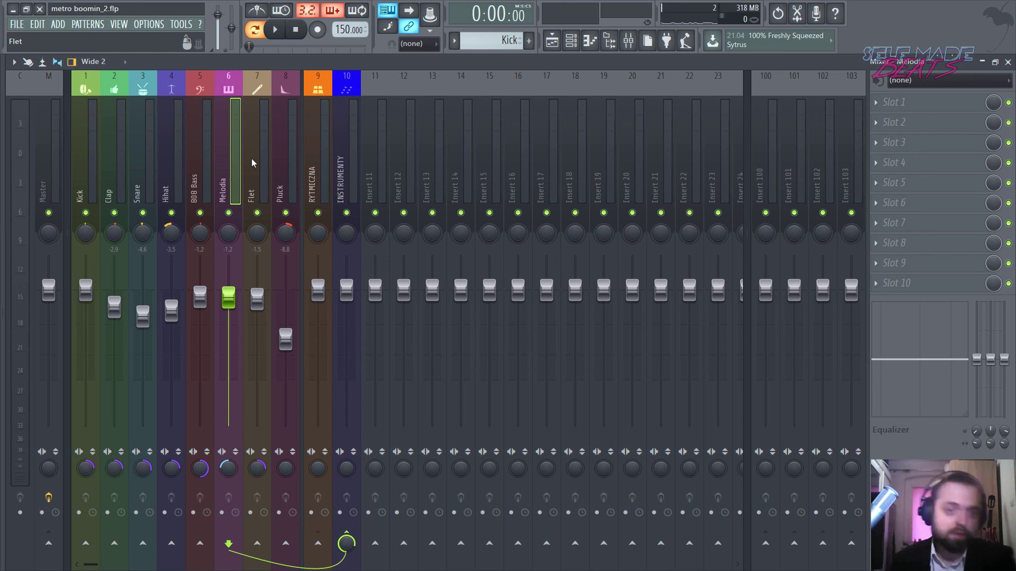
pyautogui.scroll(1, 243, 167)
pyautogui.scroll(-1, 224, 181)
pyautogui.scroll(3, 212, 183)
pyautogui.moveTo(37, 188); pyautogui.dragTo(223, 182)
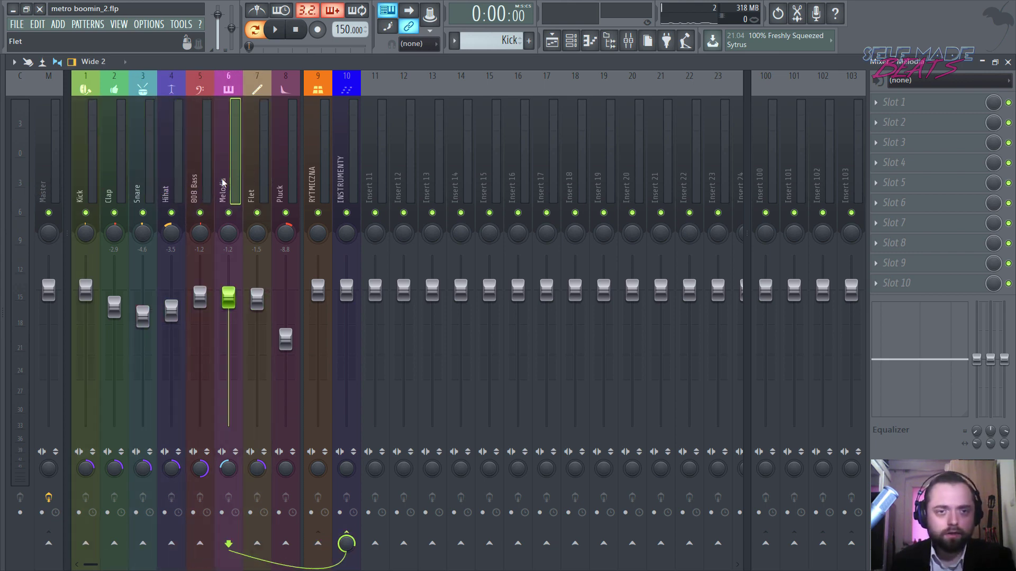
pyautogui.click(269, 189)
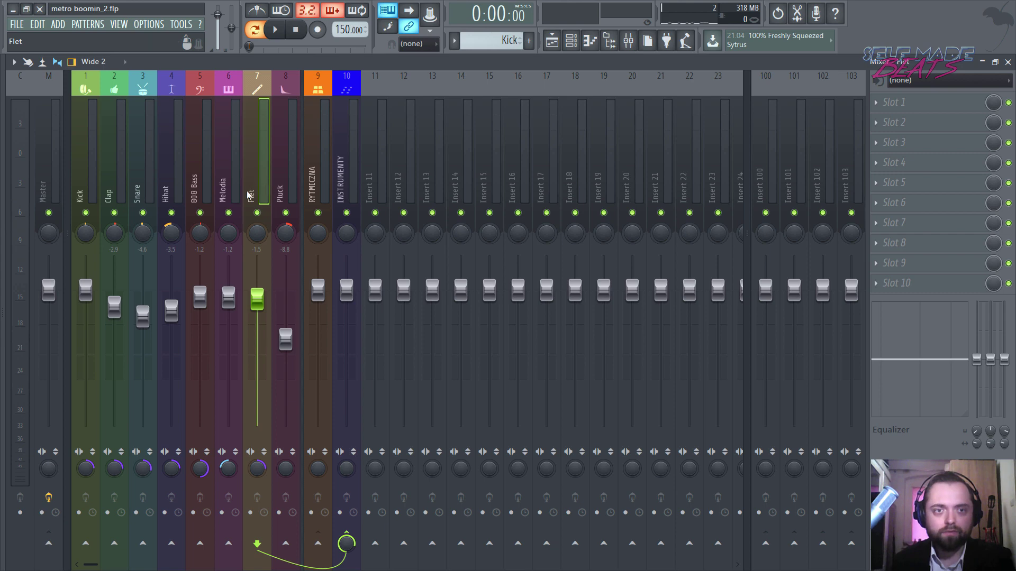
pyautogui.click(287, 163)
pyautogui.click(259, 168)
pyautogui.click(340, 182)
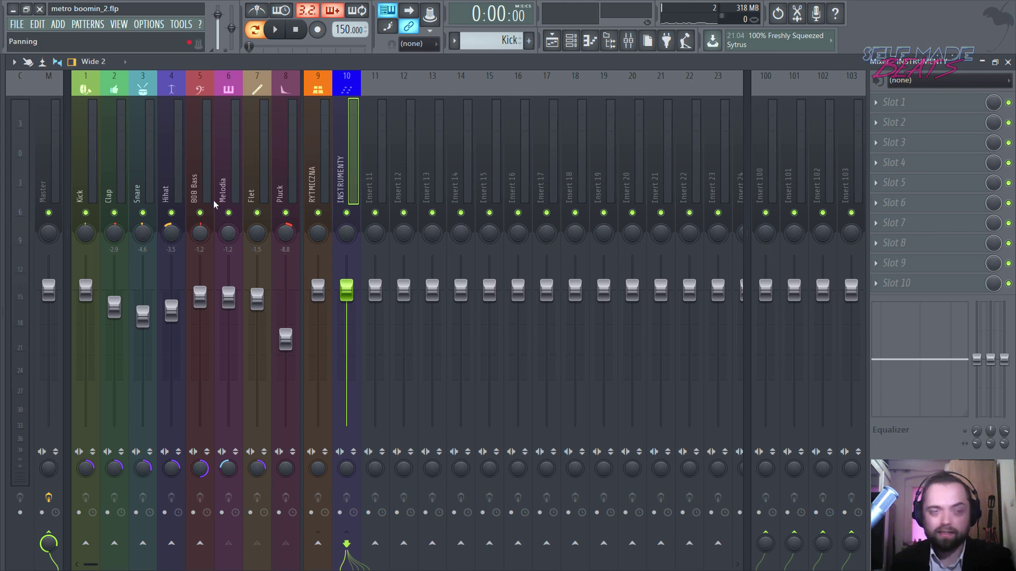
pyautogui.click(267, 174)
pyautogui.click(287, 174)
pyautogui.click(259, 177)
pyautogui.click(202, 188)
pyautogui.click(254, 190)
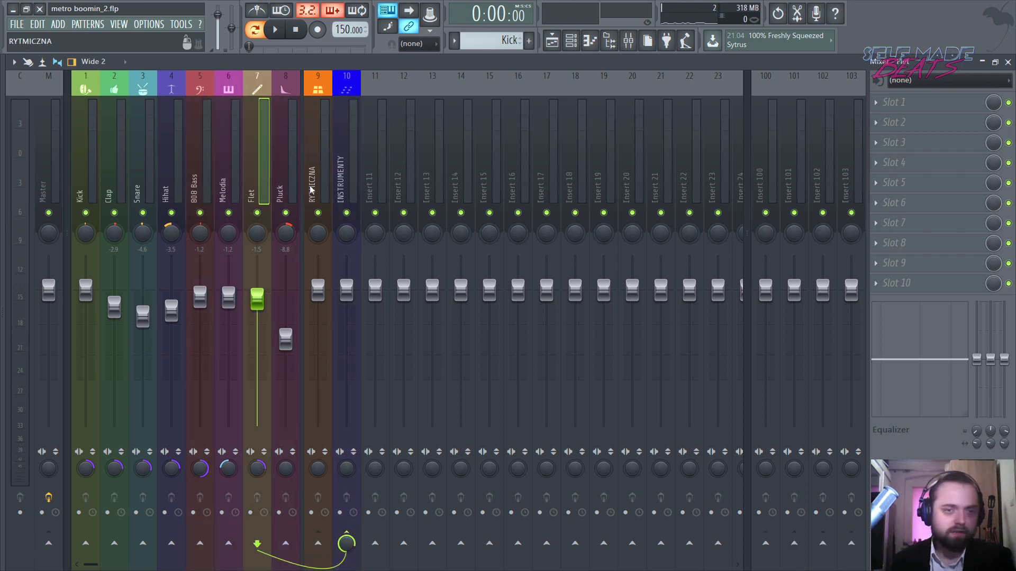
pyautogui.moveTo(284, 181); pyautogui.dragTo(197, 197)
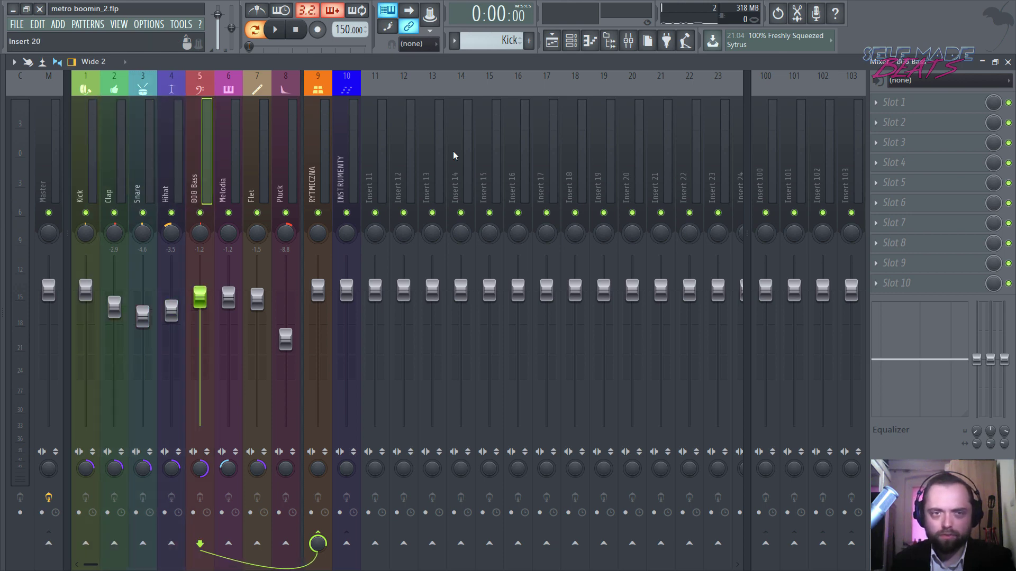
# Insert Fruity Parametric EQ 2 in the first effect slot of the 808 Bass track and enlarge its window
pyautogui.click(923, 101)
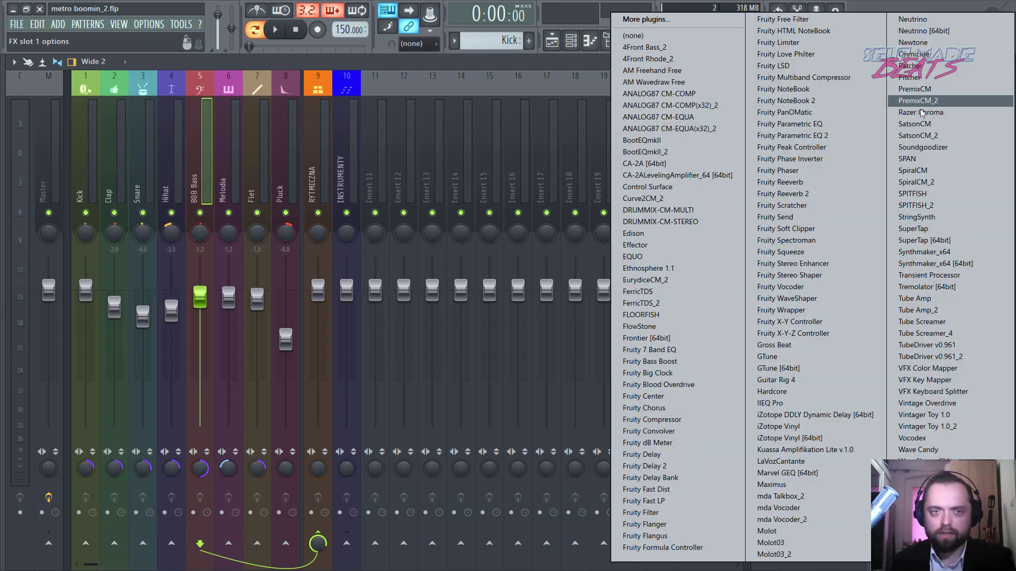
pyautogui.click(782, 137)
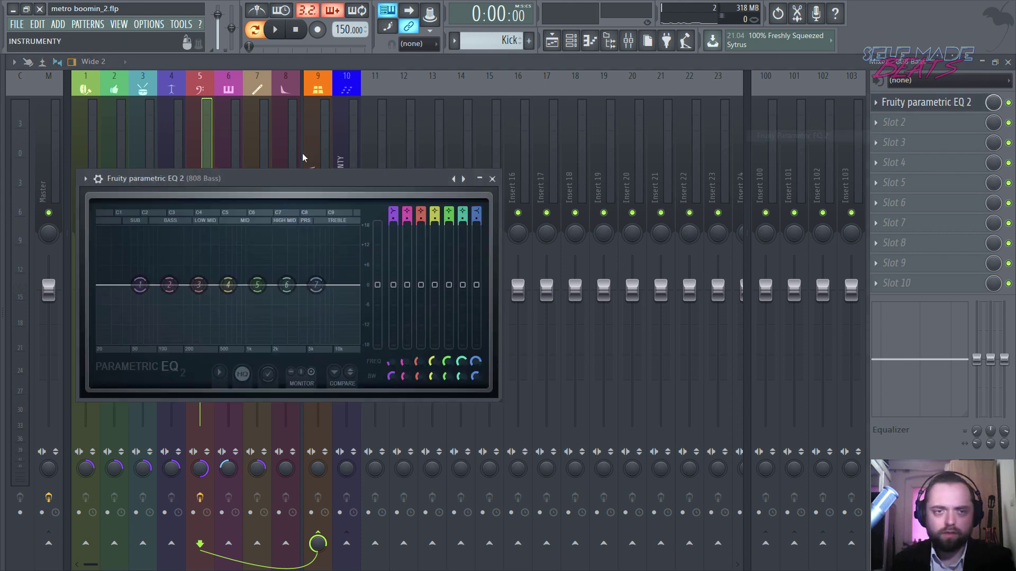
pyautogui.click(662, 291)
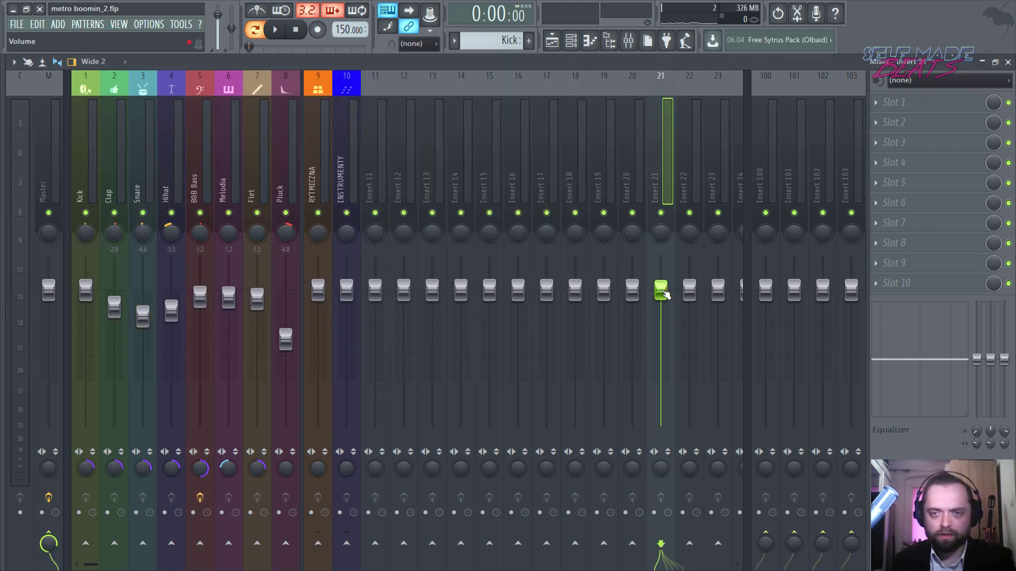
pyautogui.click(214, 167)
pyautogui.click(937, 108)
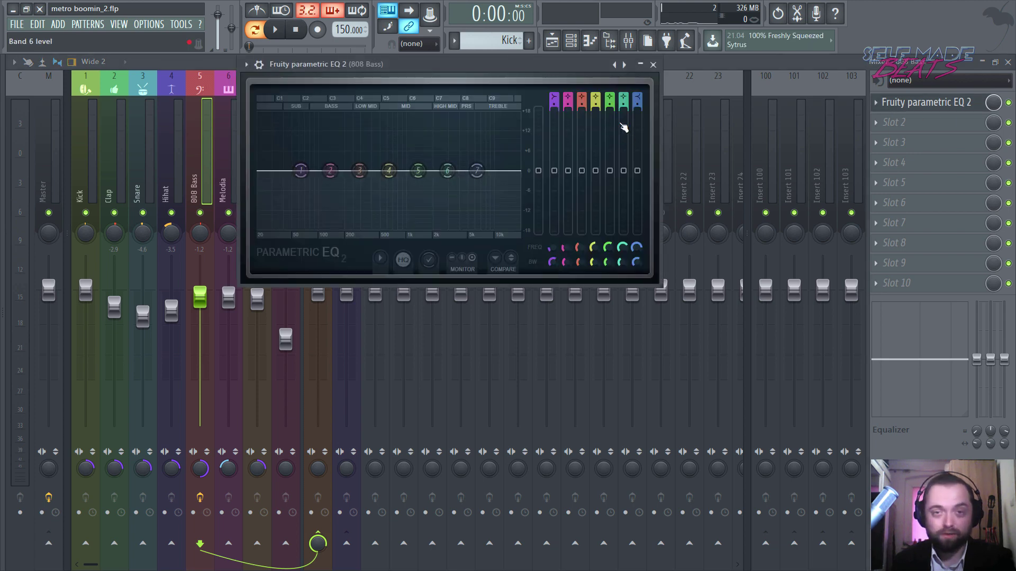
pyautogui.moveTo(544, 64); pyautogui.dragTo(450, 64)
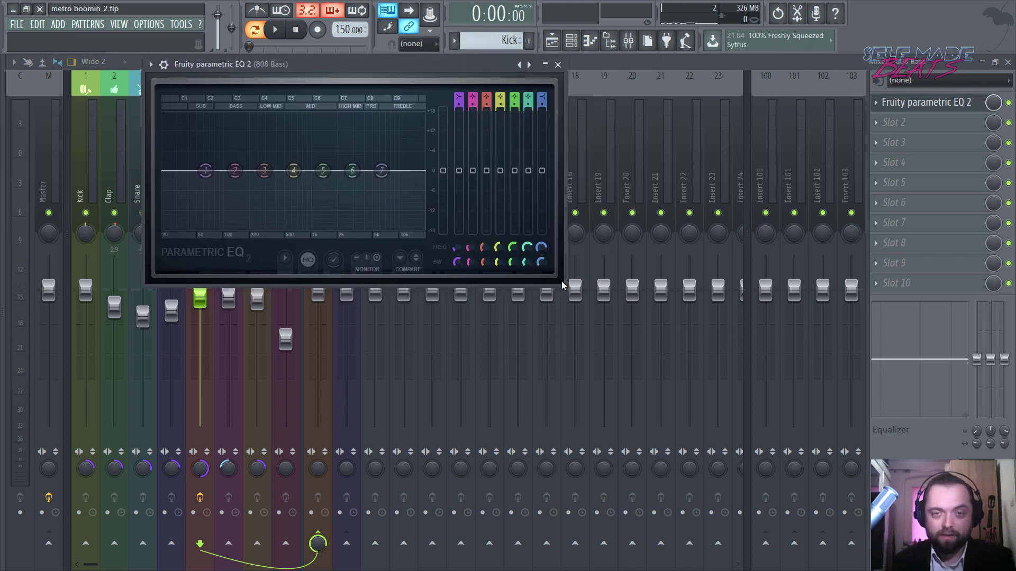
pyautogui.moveTo(564, 285); pyautogui.dragTo(936, 540)
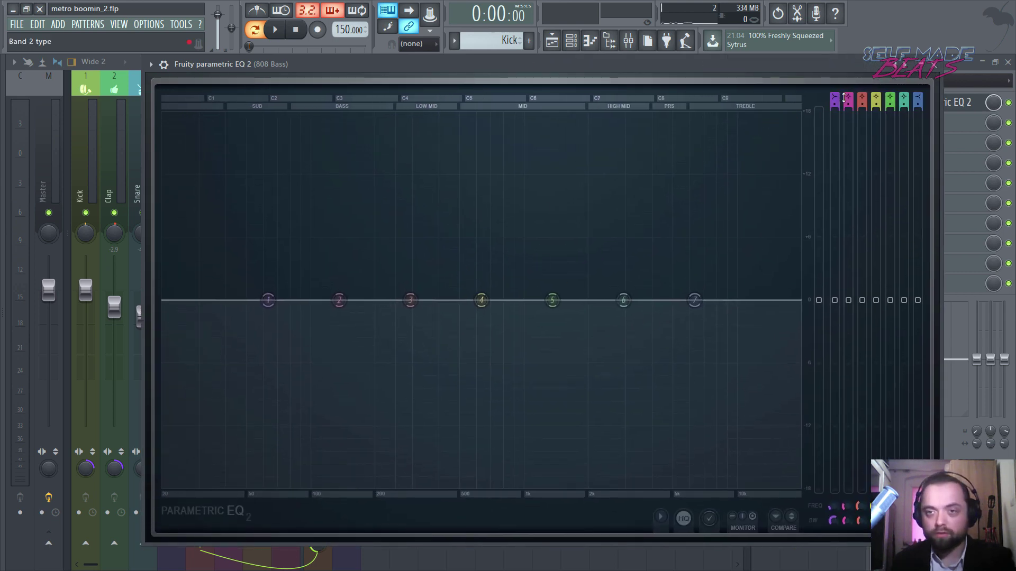
# Turn EQ band 1 of the 808 Bass into a high-pass filter with a narrower bandwidth and move its cutoff below 50 Hz
pyautogui.press('space')
pyautogui.scroll(-2, 834, 97)
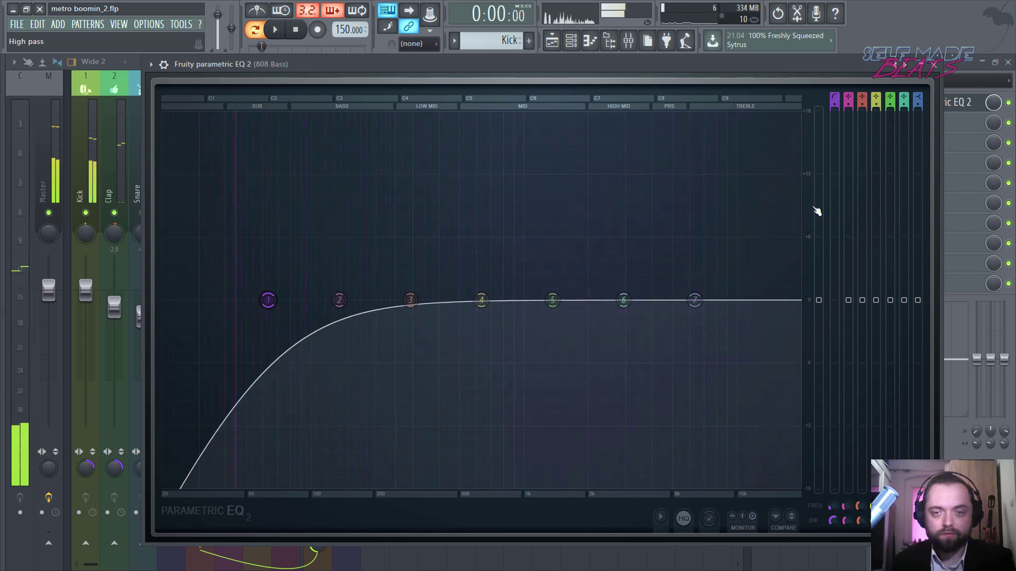
pyautogui.scroll(3, 268, 299)
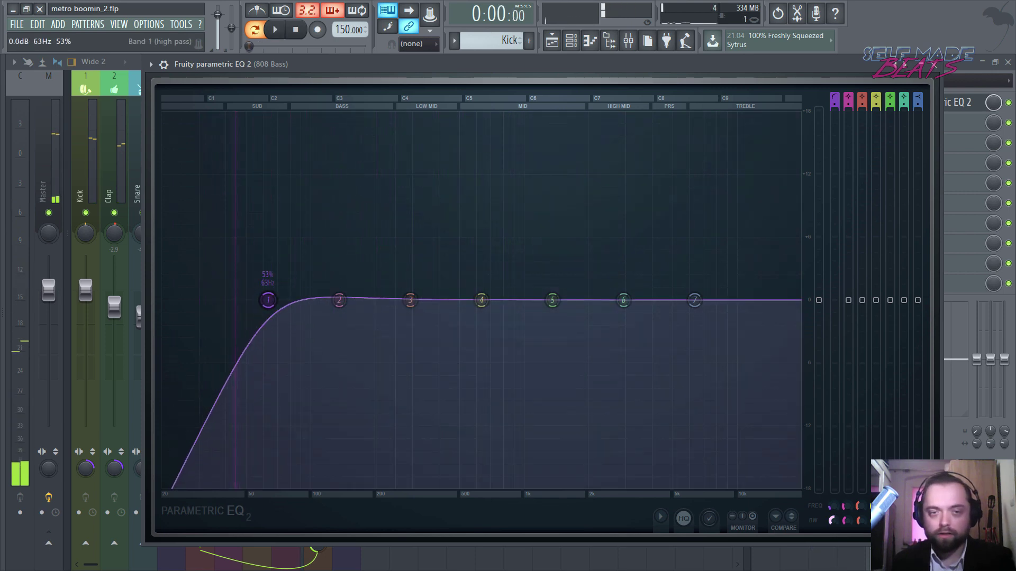
pyautogui.moveTo(268, 300); pyautogui.dragTo(222, 300)
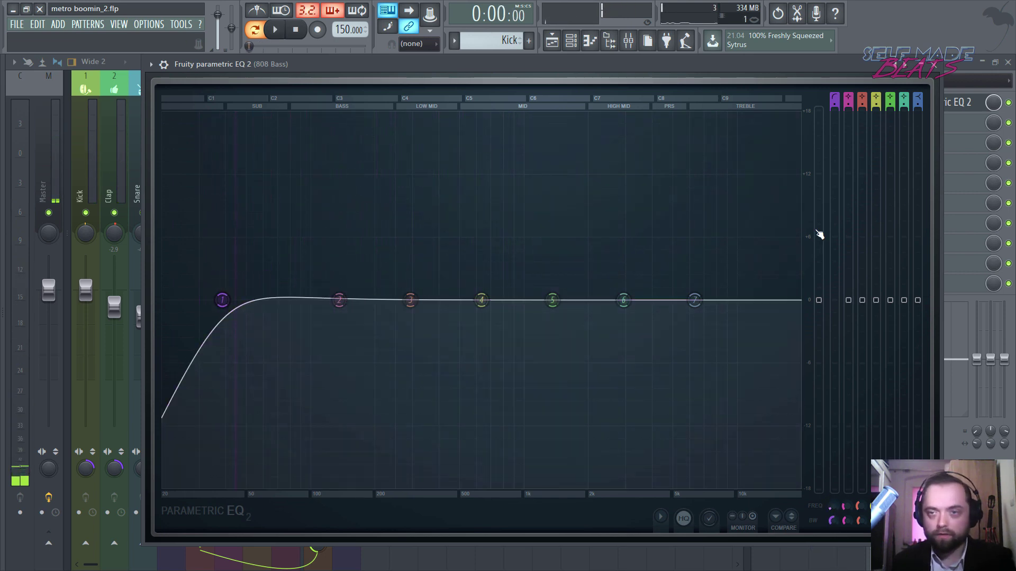
# Steepen the 808 Bass high-pass slope and fine-tune band 1's bandwidth and cutoff slightly lower while playing the beat
pyautogui.scroll(2, 830, 103)
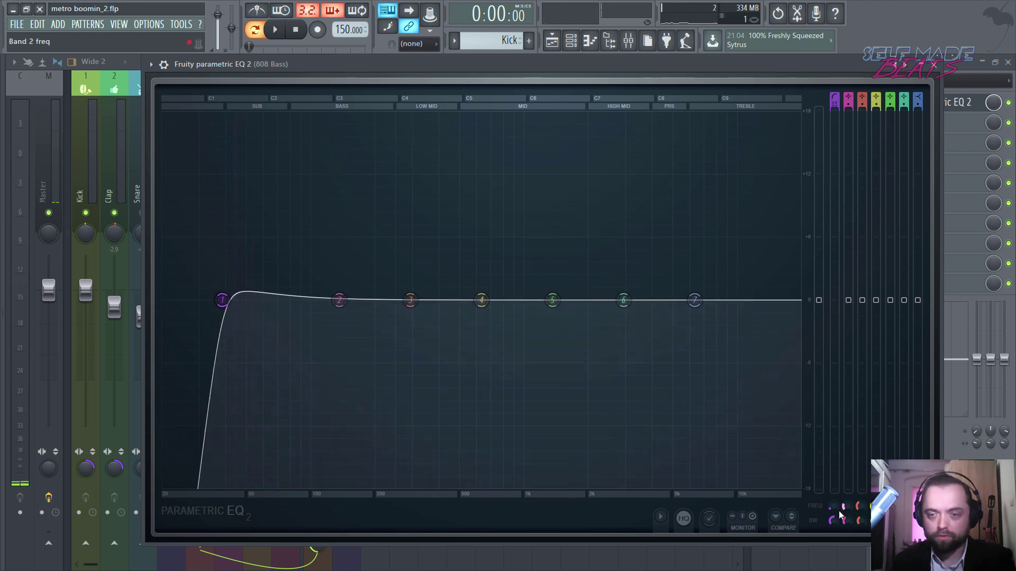
pyautogui.moveTo(833, 521); pyautogui.dragTo(832, 518)
pyautogui.press('space')
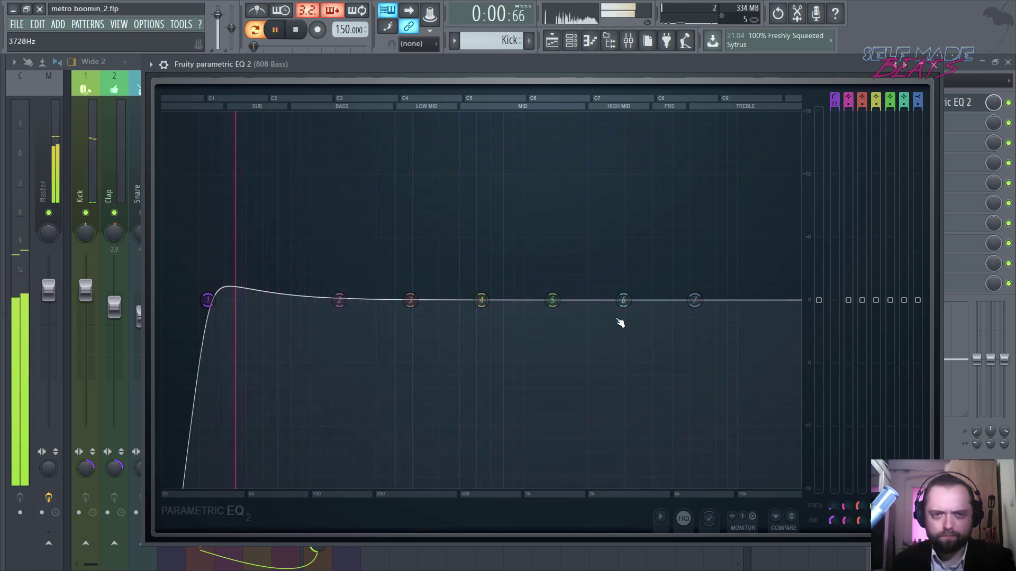
pyautogui.moveTo(834, 508); pyautogui.dragTo(834, 509)
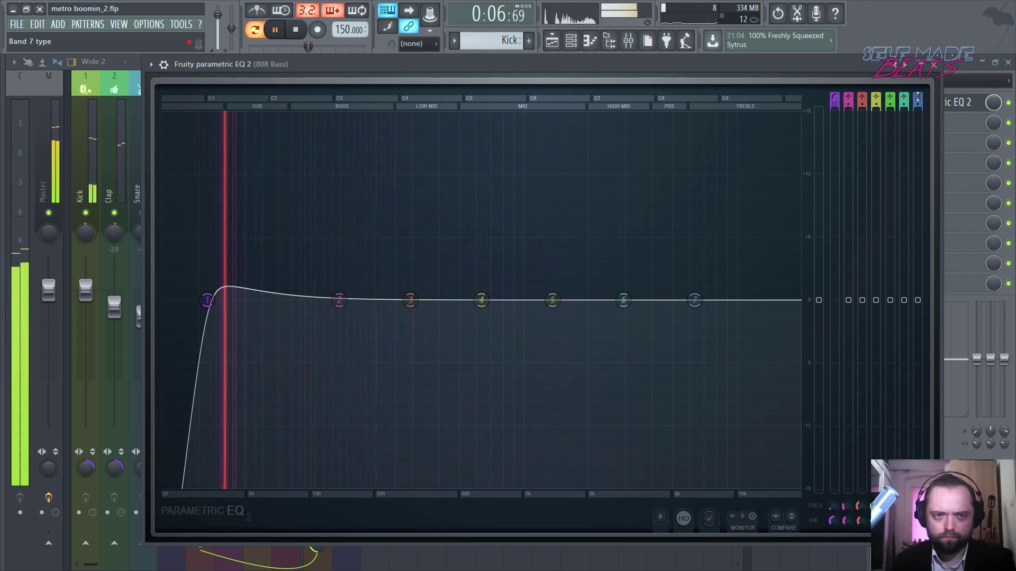
# Turn EQ band 7 of the 808 Bass into a low-pass filter with 52% bandwidth and a cutoff of about 135 Hz
pyautogui.press('space')
pyautogui.moveTo(918, 96); pyautogui.dragTo(918, 114)
pyautogui.moveTo(695, 300); pyautogui.dragTo(467, 300)
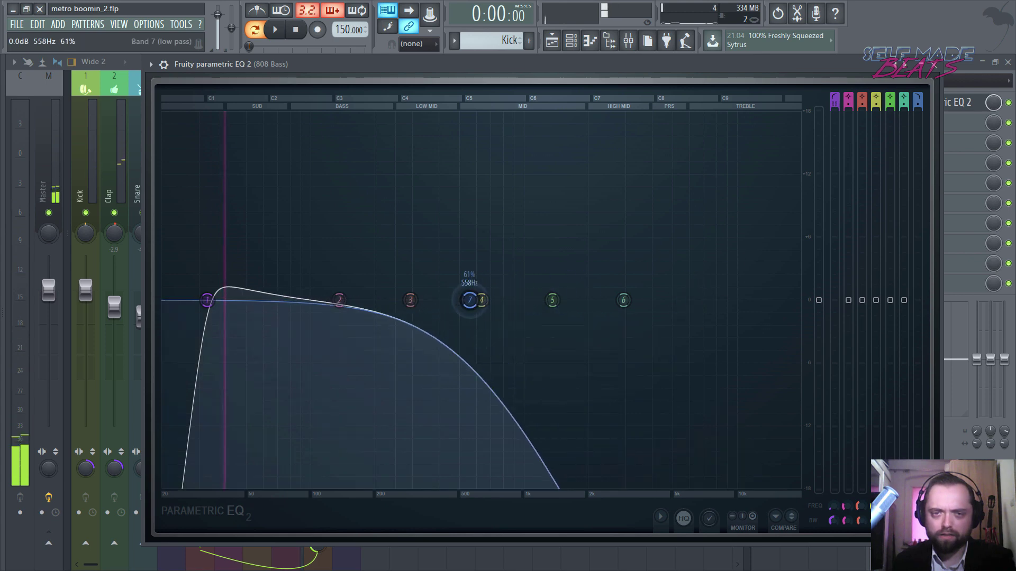
pyautogui.moveTo(917, 520); pyautogui.dragTo(918, 535)
pyautogui.press('space')
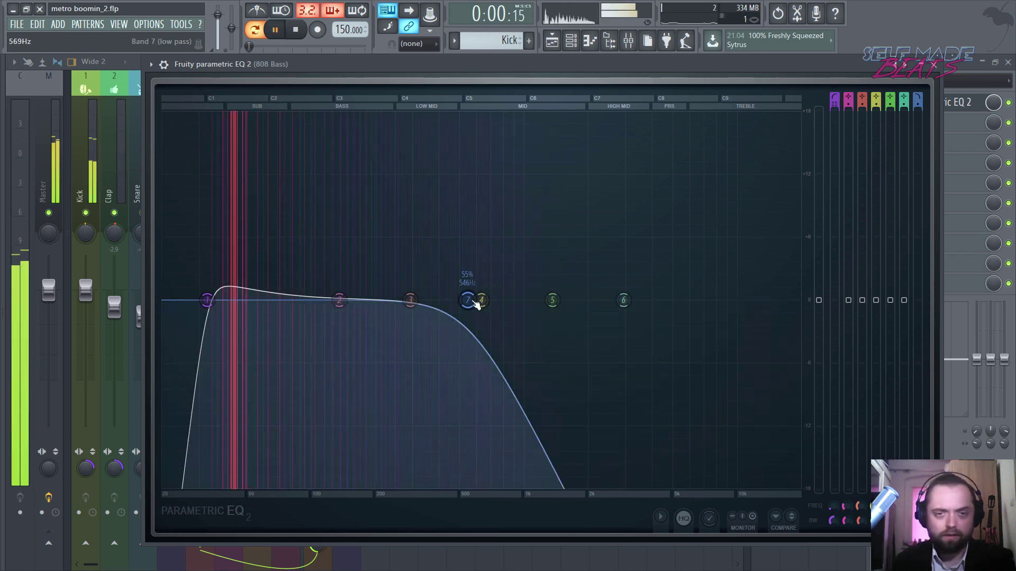
pyautogui.moveTo(468, 300); pyautogui.dragTo(341, 304)
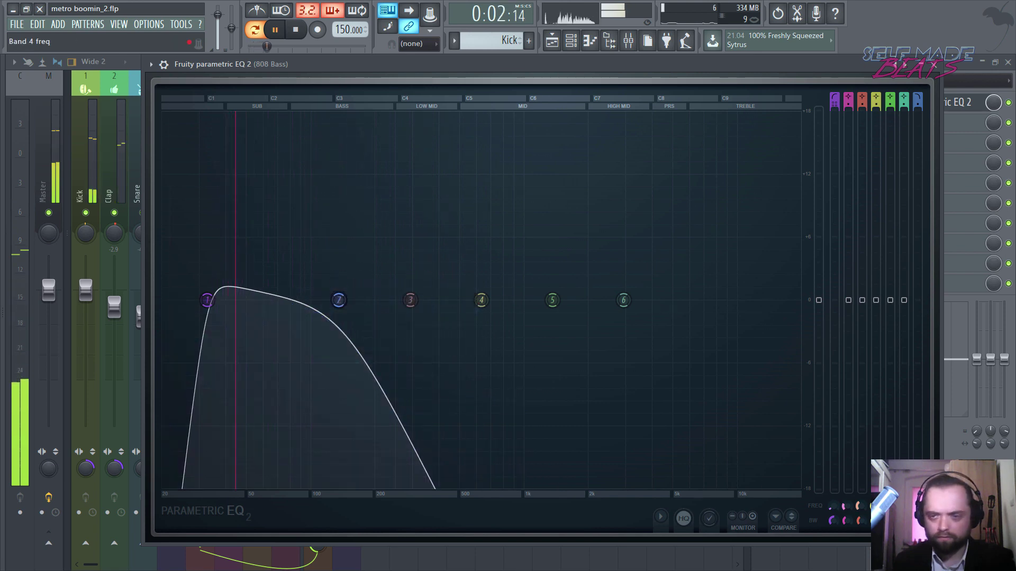
pyautogui.moveTo(918, 520); pyautogui.dragTo(917, 526)
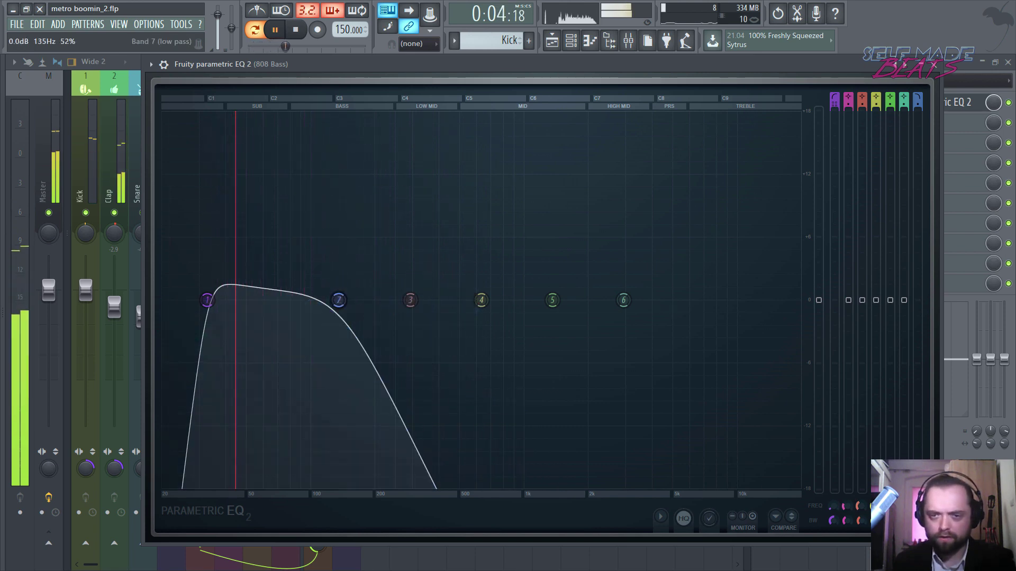
pyautogui.click(938, 64)
pyautogui.press('space')
# Insert Fruity Blood Overdrive in the second effect slot of the 808 Bass track and move its window off the track meters
pyautogui.click(899, 123)
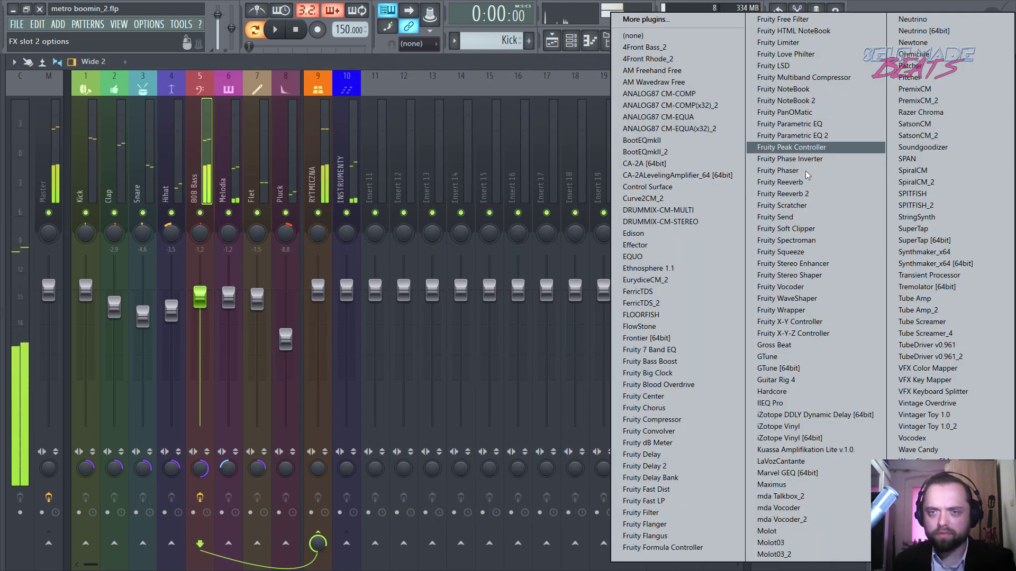
pyautogui.click(659, 385)
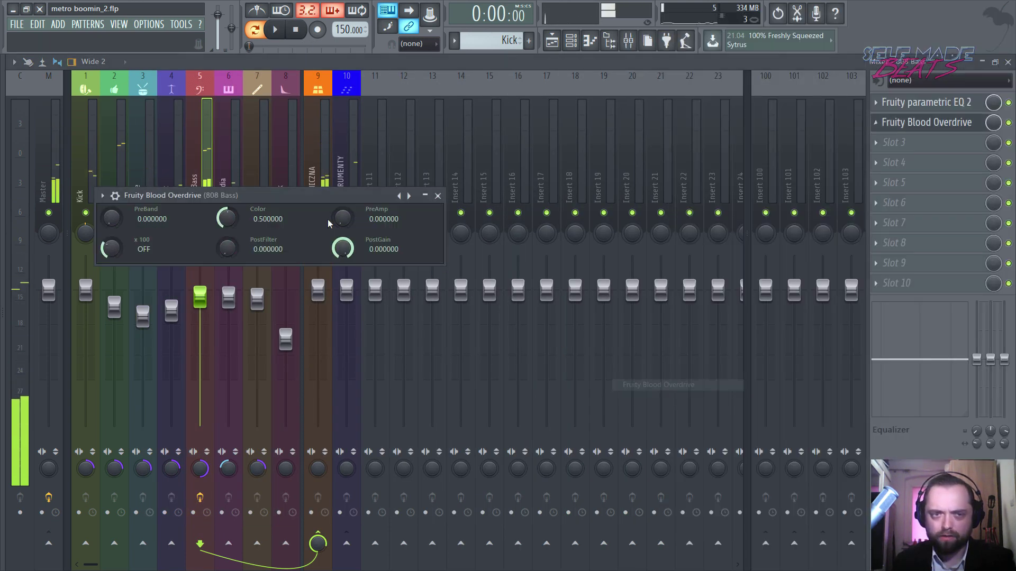
pyautogui.press('space')
pyautogui.moveTo(322, 195); pyautogui.dragTo(623, 272)
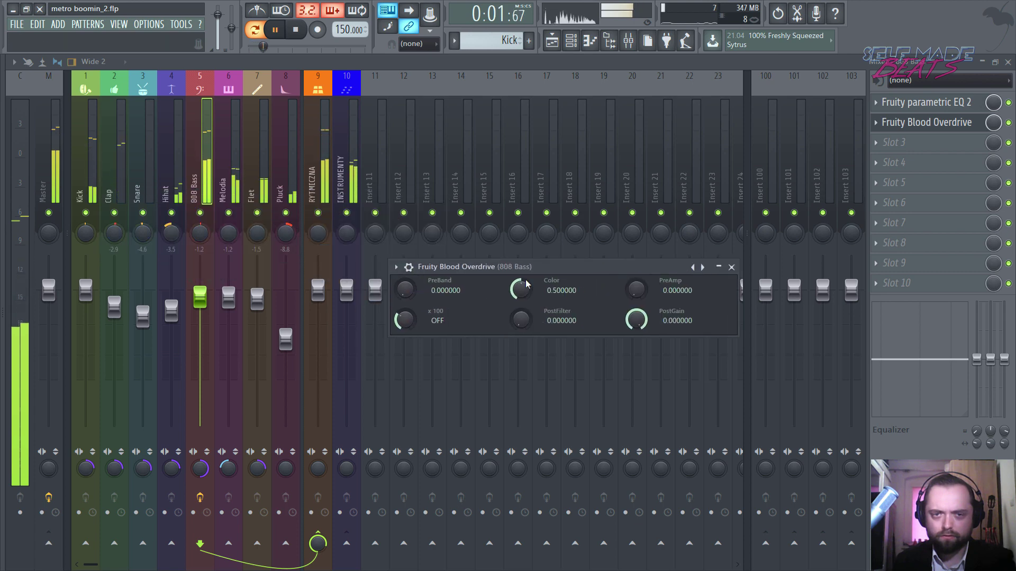
# Set the 808 Bass overdrive's Color to about 0.384, PreAmp to about 0.176 and PostGain to about -0.21 while playing the beat
pyautogui.moveTo(523, 285); pyautogui.dragTo(523, 318)
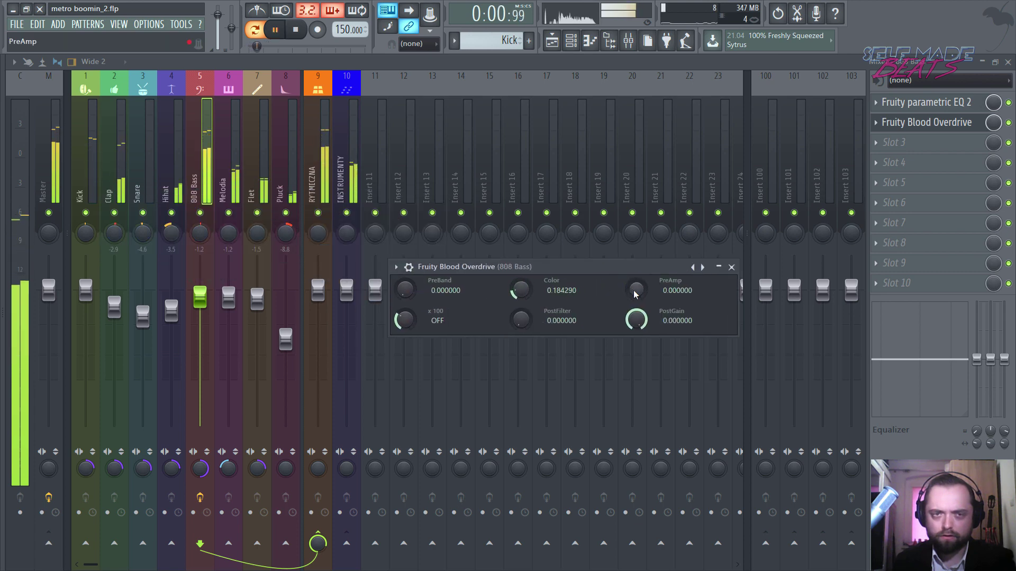
pyautogui.moveTo(632, 292)
pyautogui.mouseDown()
pyautogui.moveTo(632, 265)
pyautogui.moveTo(633, 282)
pyautogui.mouseUp()
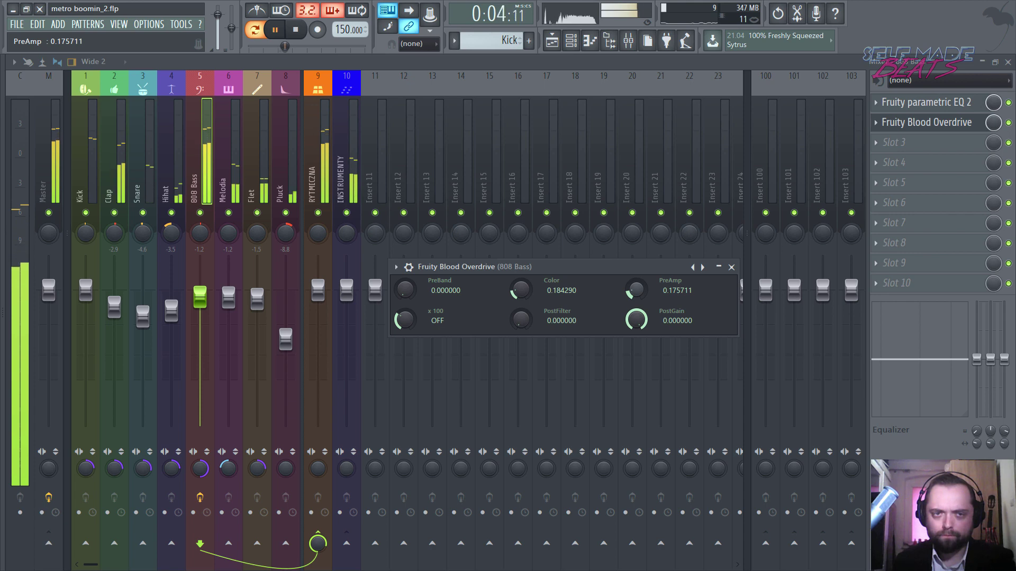
pyautogui.press('space')
pyautogui.moveTo(521, 290); pyautogui.dragTo(521, 285)
pyautogui.press('space')
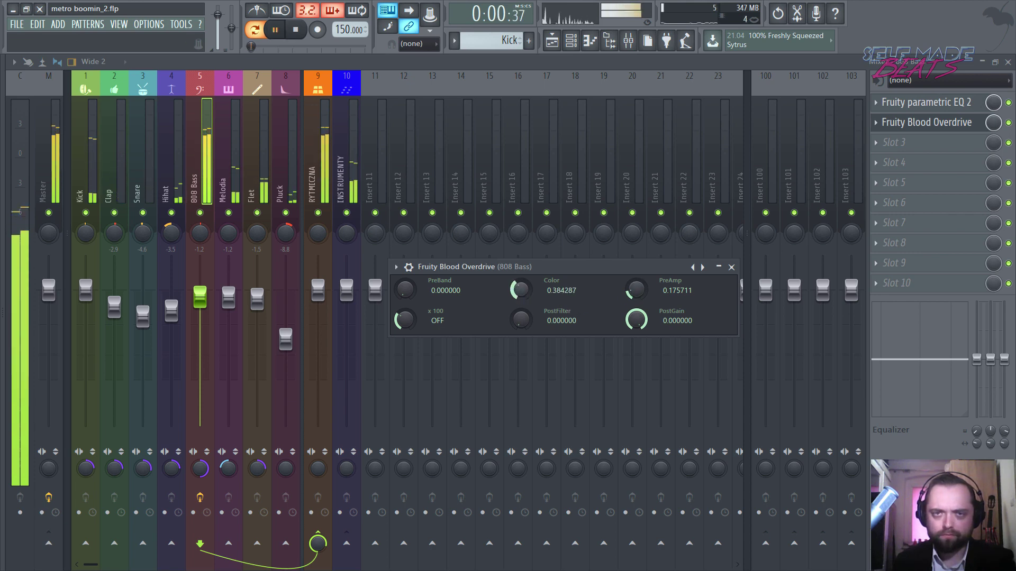
pyautogui.moveTo(628, 325); pyautogui.dragTo(629, 331)
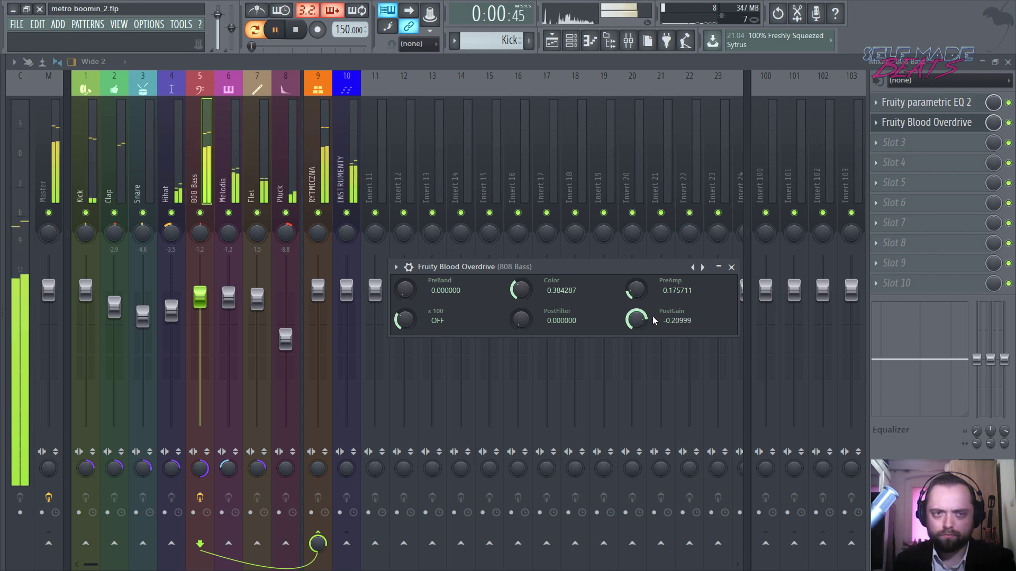
pyautogui.click(731, 267)
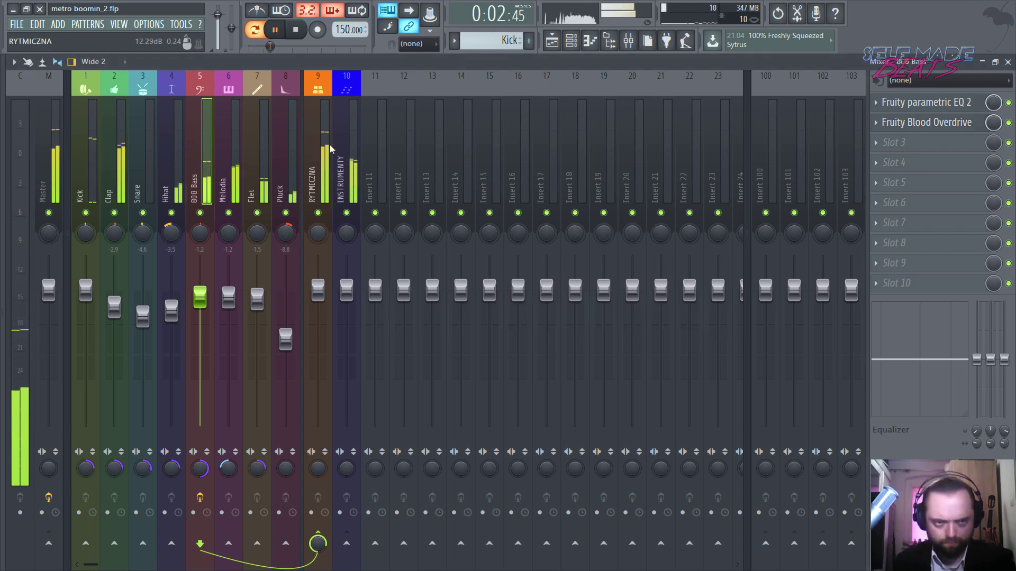
pyautogui.press('space')
# Place Fruity Blood Overdrive ahead of the EQ in the 808 Bass effect chain, comparing both orders during playback
pyautogui.click(915, 123)
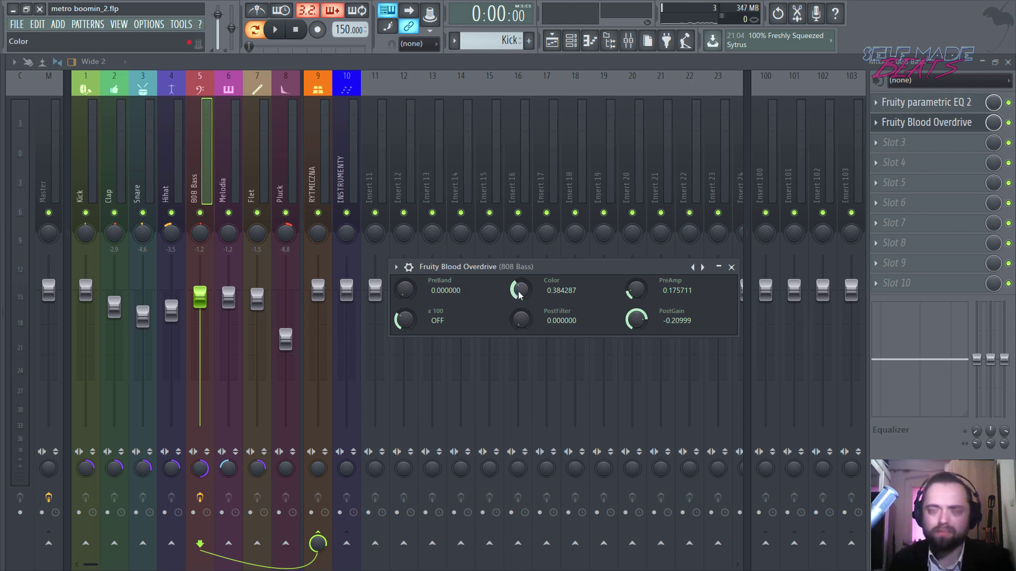
pyautogui.click(731, 267)
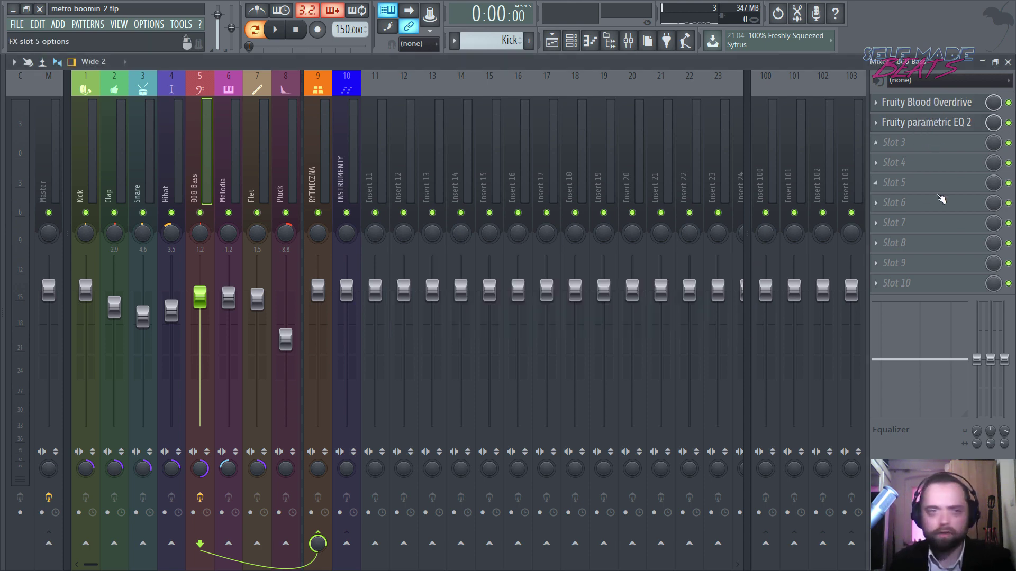
pyautogui.press('space')
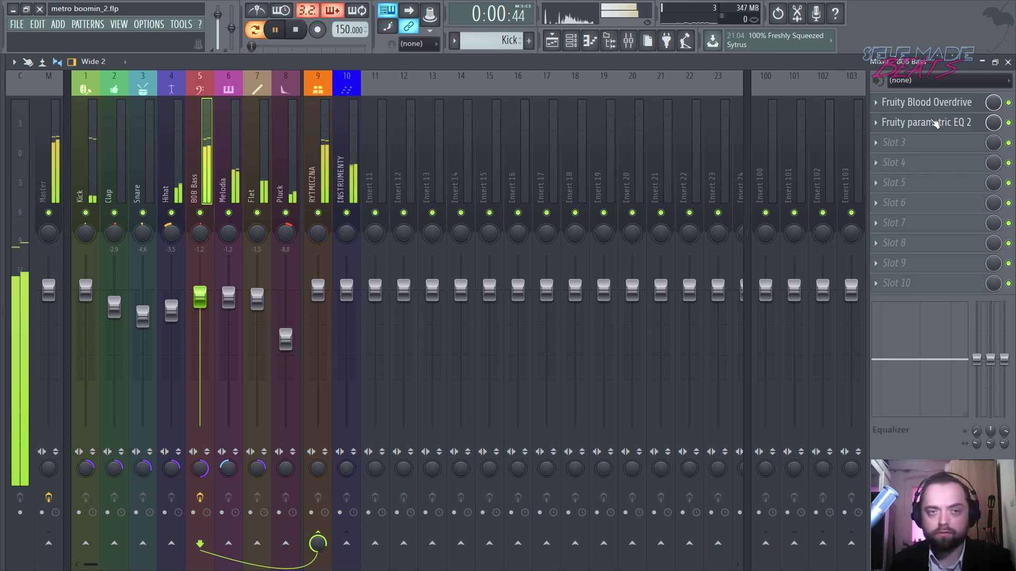
pyautogui.press('space')
pyautogui.scroll(-1, 936, 113)
pyautogui.press('space')
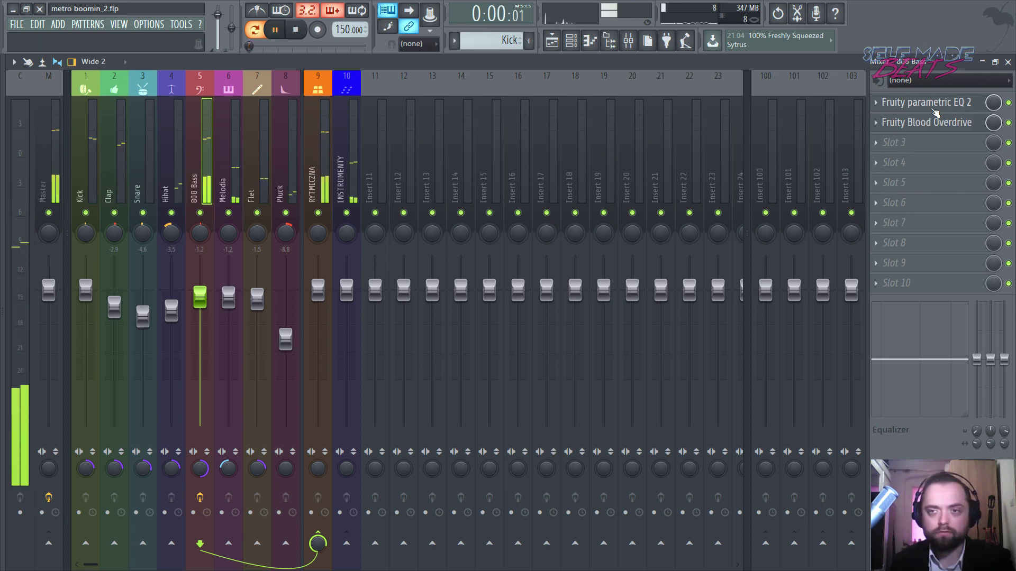
pyautogui.press('space')
pyautogui.scroll(1, 936, 126)
pyautogui.press('space')
pyautogui.press('space')
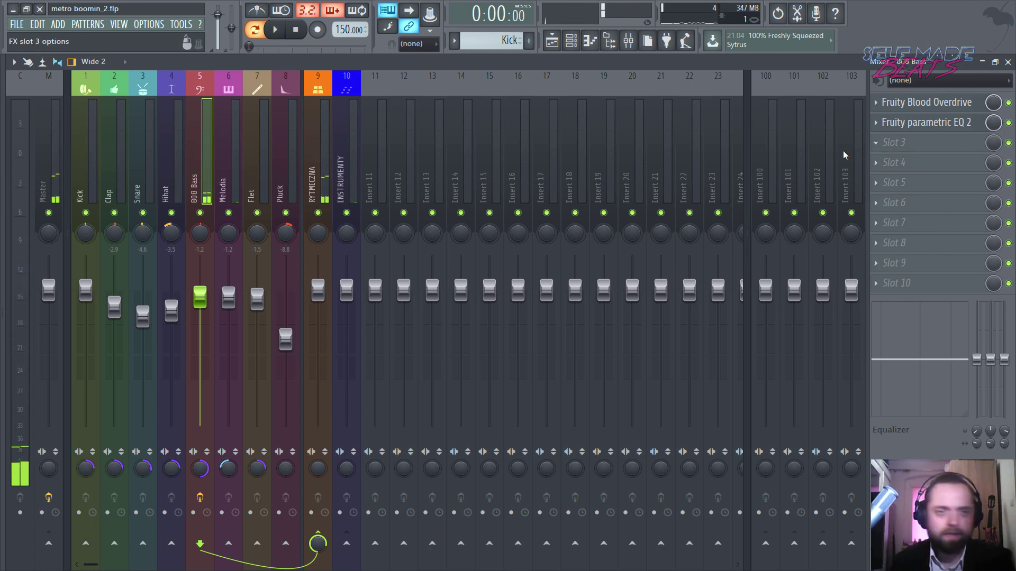
# Insert Fruity Parametric EQ 2 in the first effect slot of the Melodia track and enlarge its window
pyautogui.click(228, 176)
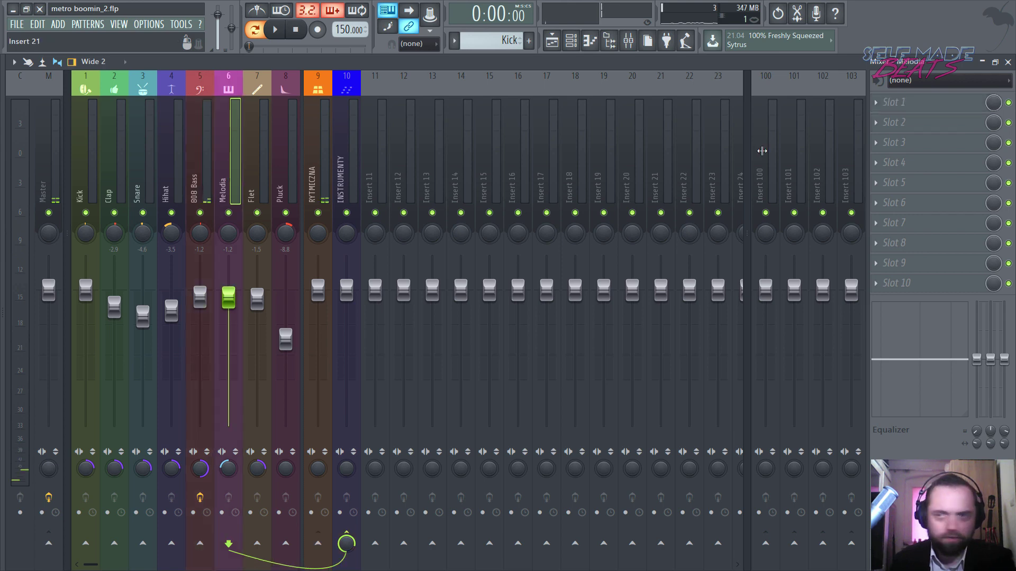
pyautogui.click(901, 105)
pyautogui.click(783, 132)
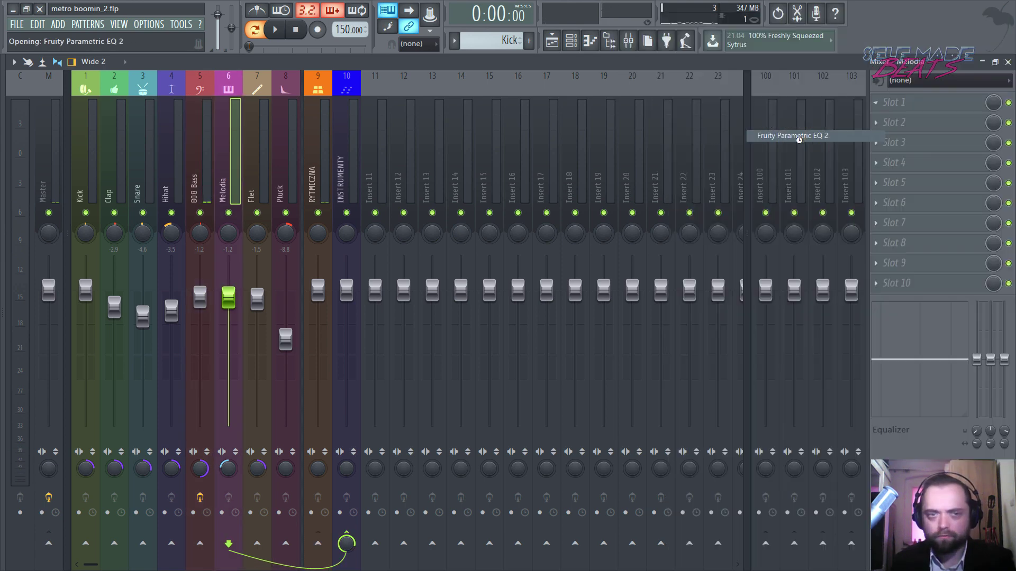
pyautogui.moveTo(527, 435); pyautogui.dragTo(945, 551)
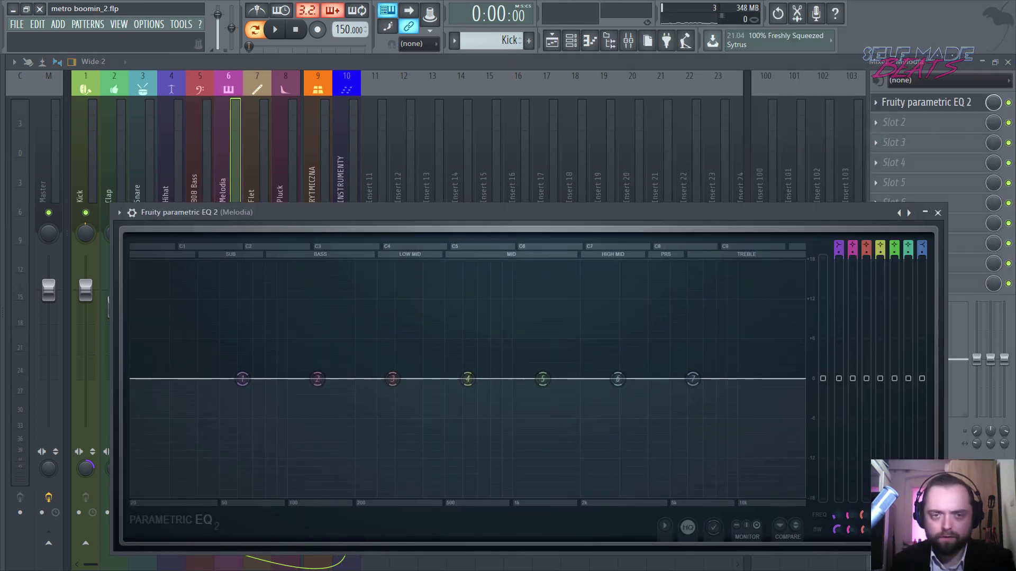
pyautogui.moveTo(538, 202); pyautogui.dragTo(528, 111)
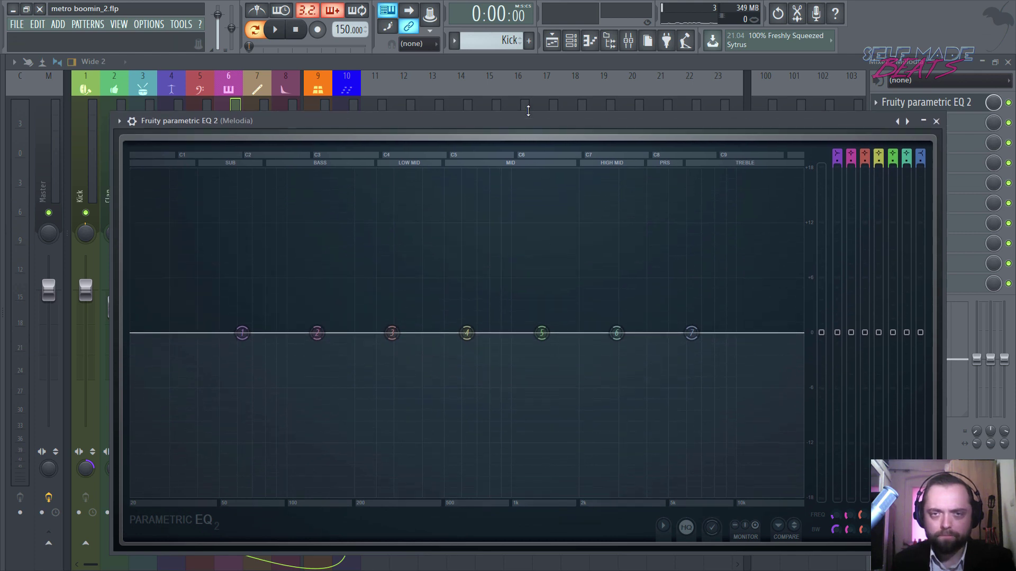
# Turn EQ band 1 of Melodia into a high-pass filter with 55% bandwidth and a cutoff of about 252 Hz
pyautogui.moveTo(839, 154); pyautogui.dragTo(838, 170)
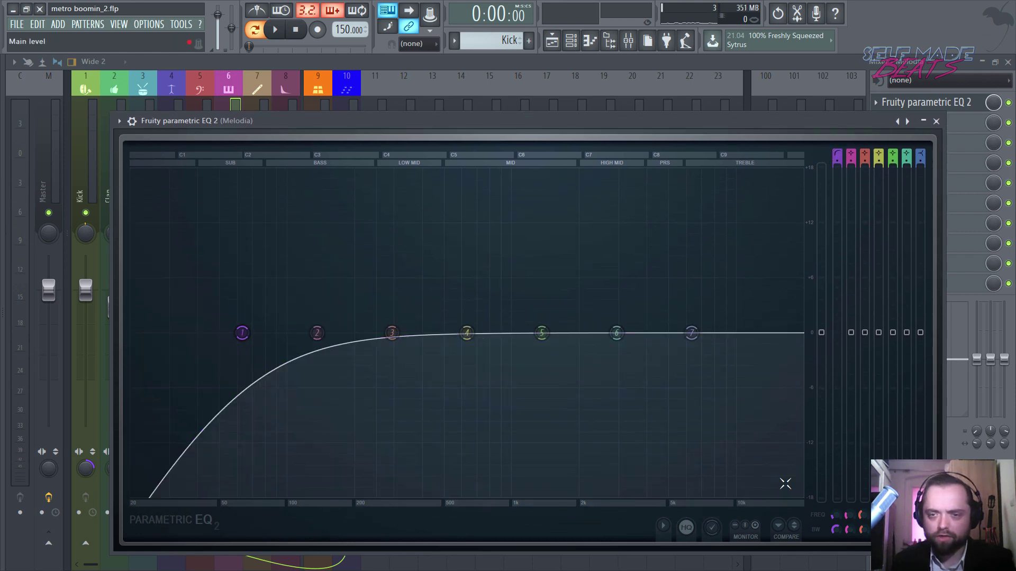
pyautogui.moveTo(833, 531); pyautogui.dragTo(833, 498)
pyautogui.press('space')
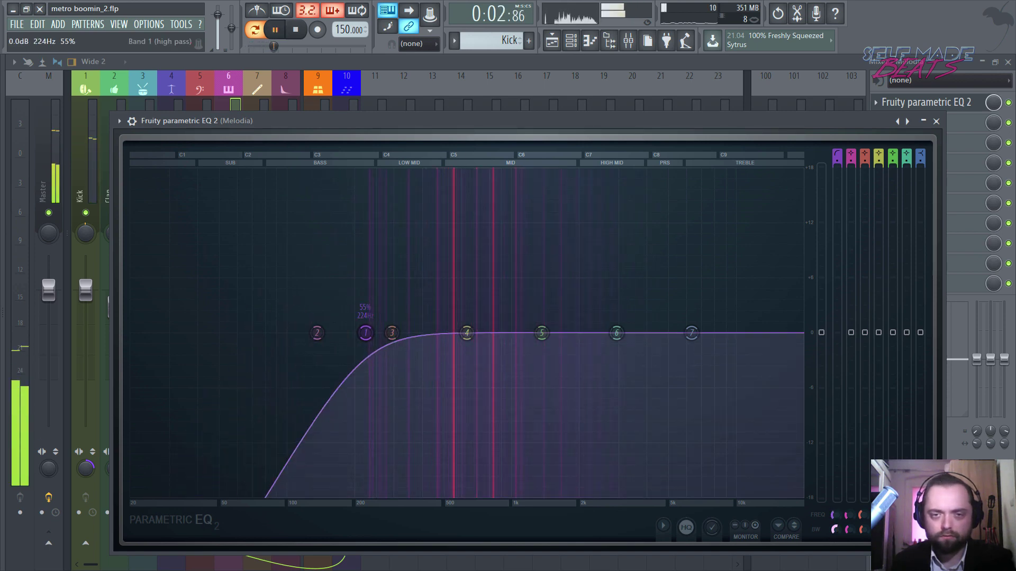
pyautogui.moveTo(835, 516); pyautogui.dragTo(834, 511)
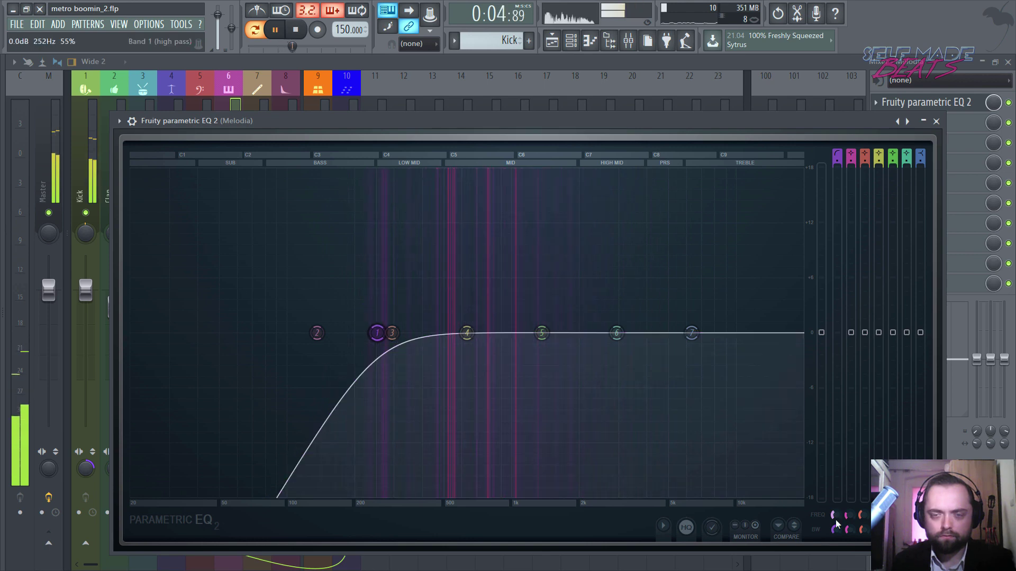
# Lower Melodia's high-shelf band 7 to about -6 dB at roughly 2 kHz, listen to the beat and close the EQ
pyautogui.moveTo(691, 333); pyautogui.dragTo(584, 388)
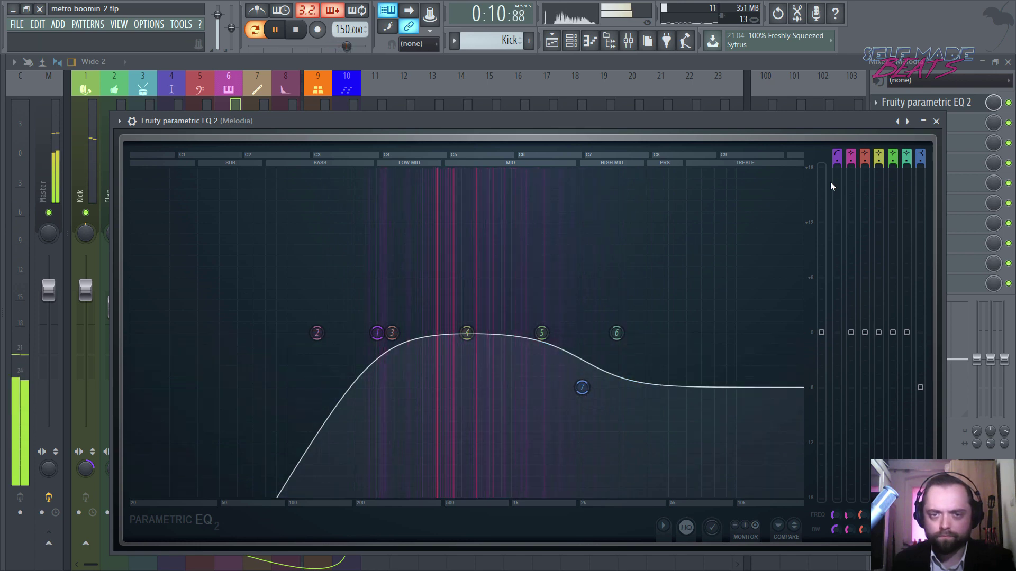
pyautogui.press('space')
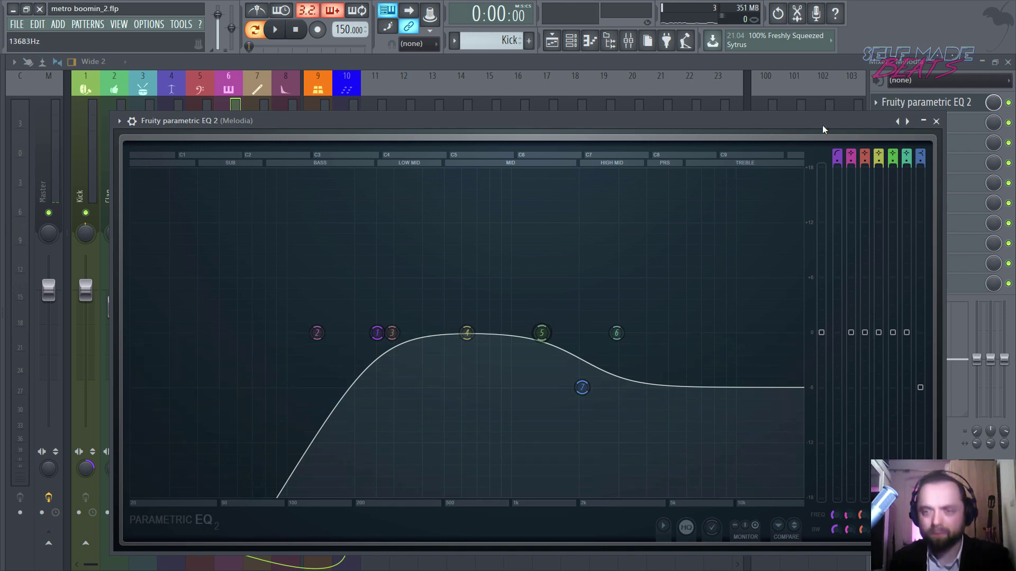
pyautogui.click(936, 122)
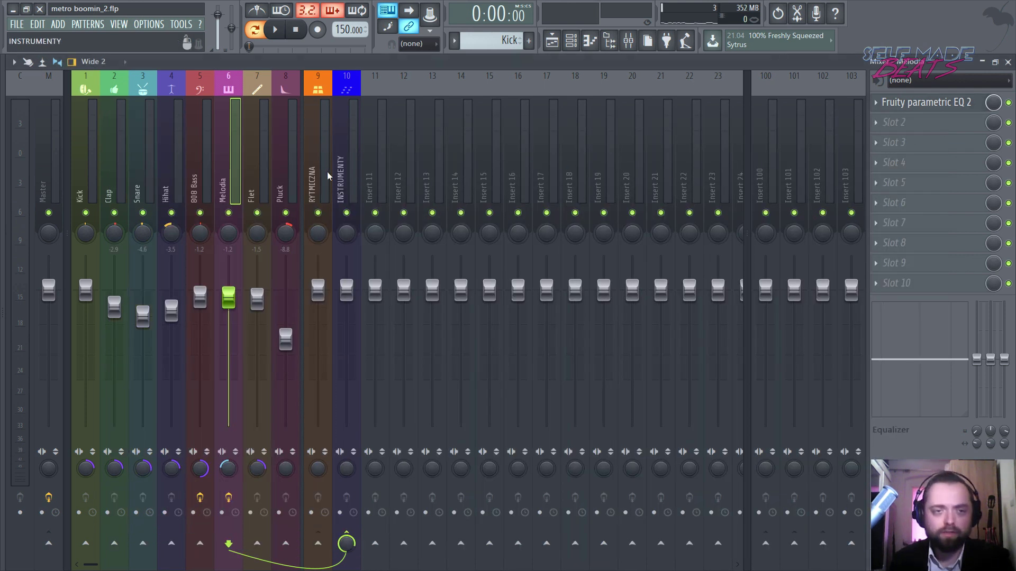
# Insert Fruity Parametric EQ 2 in the first effect slot of the Flet track and enlarge its window
pyautogui.click(271, 157)
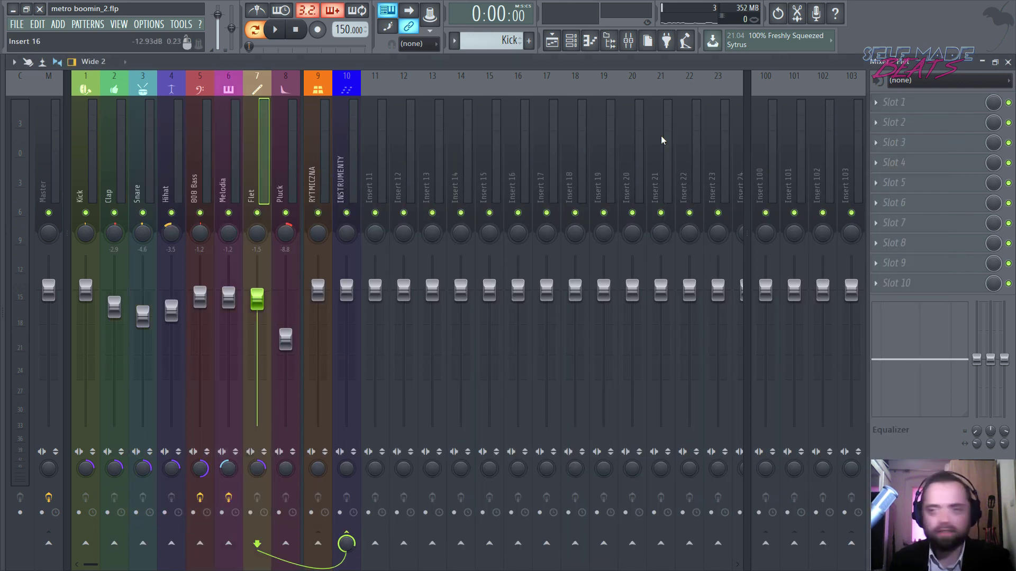
pyautogui.click(905, 103)
pyautogui.click(772, 135)
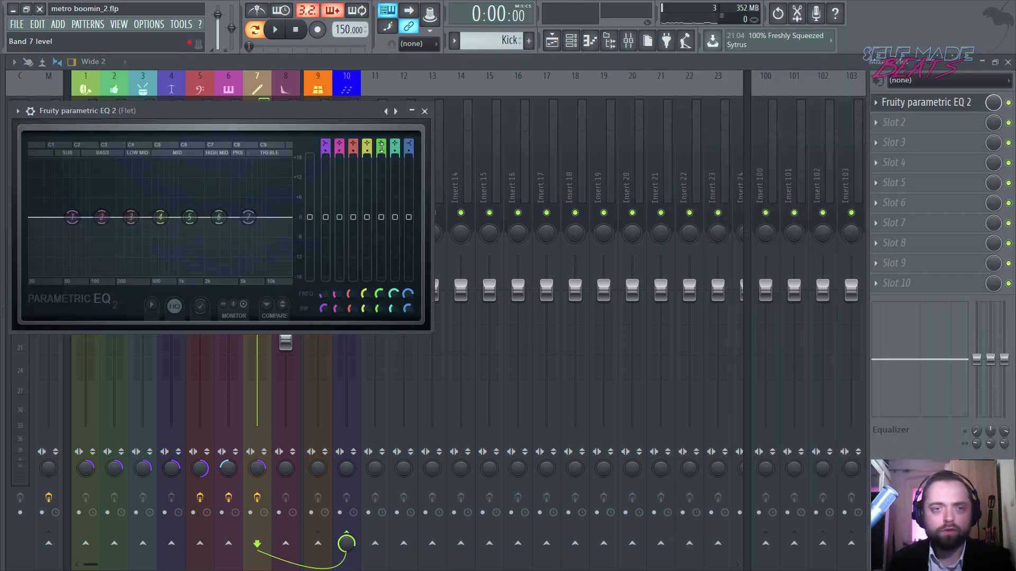
pyautogui.moveTo(429, 331); pyautogui.dragTo(920, 529)
# During playback, turn EQ band 1 of Flet into a high-pass filter with a narrower bandwidth and move its cutoff above 300 Hz
pyautogui.press('space')
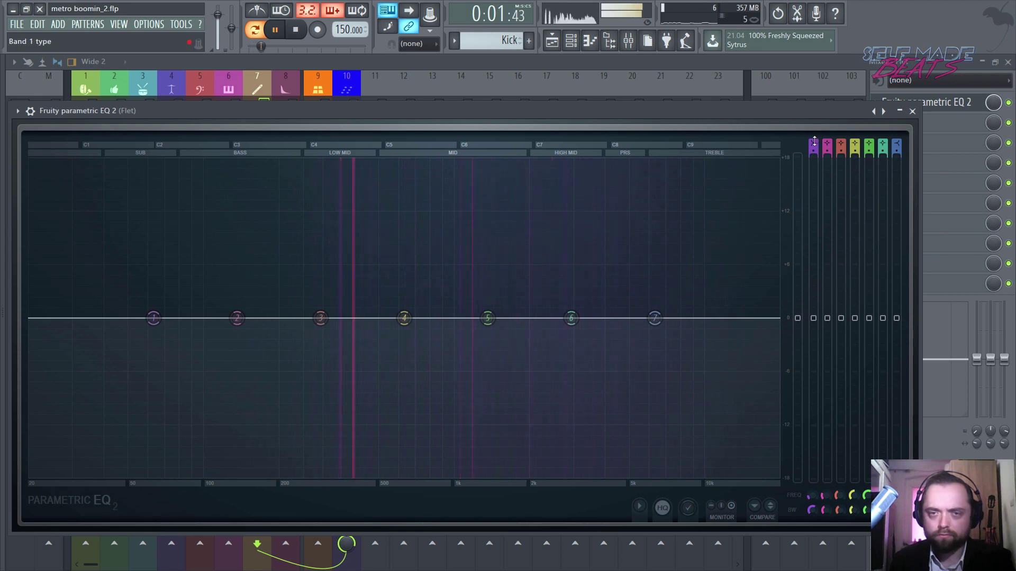
pyautogui.moveTo(813, 144); pyautogui.dragTo(813, 161)
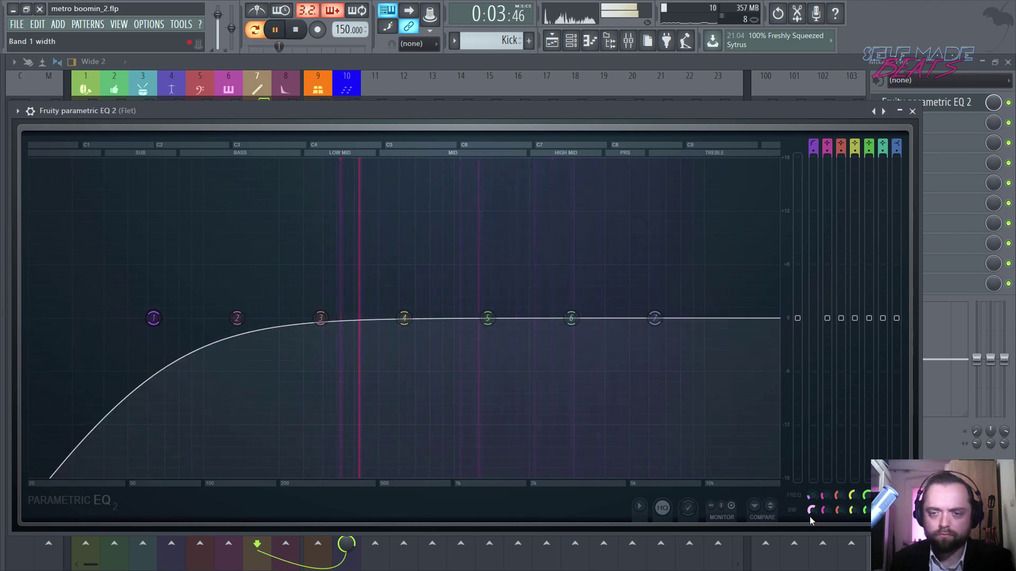
pyautogui.moveTo(812, 512); pyautogui.dragTo(812, 466)
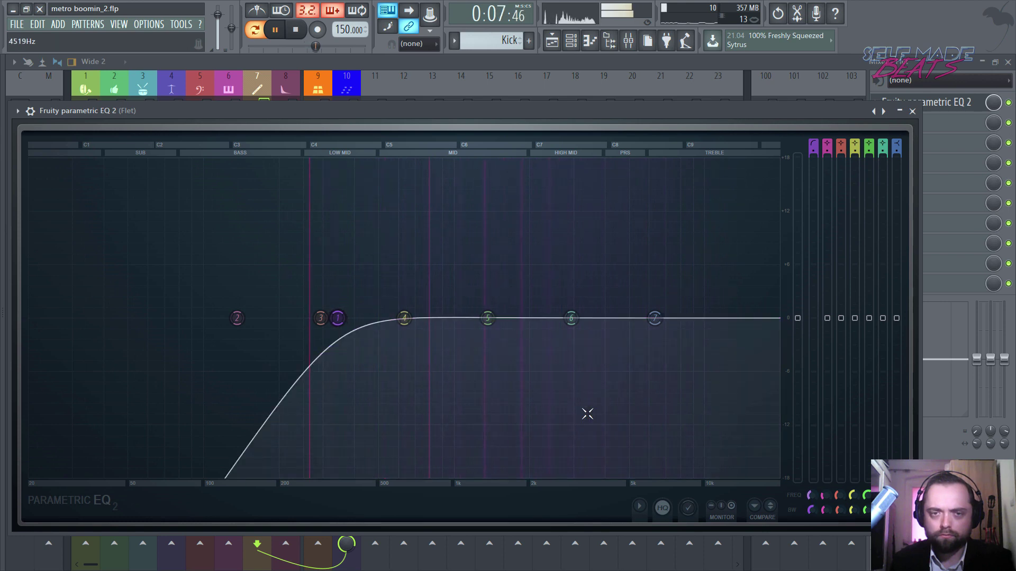
# Boost EQ band 4 of Flet by about 5 dB around 6 kHz and adjust its bandwidth while checking the sound
pyautogui.moveTo(404, 318); pyautogui.dragTo(490, 295)
pyautogui.press('space')
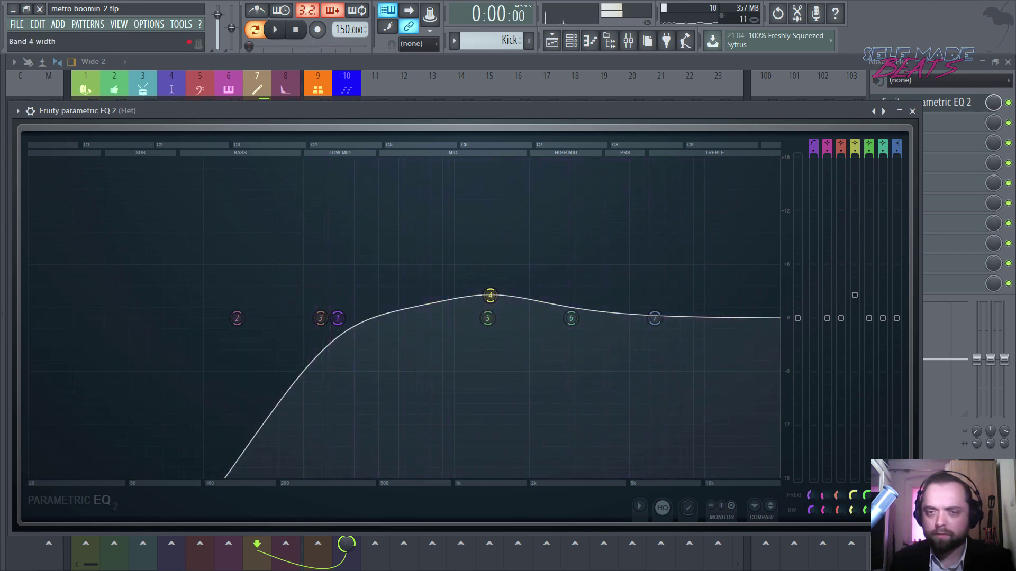
pyautogui.moveTo(853, 511); pyautogui.dragTo(853, 535)
pyautogui.press('space')
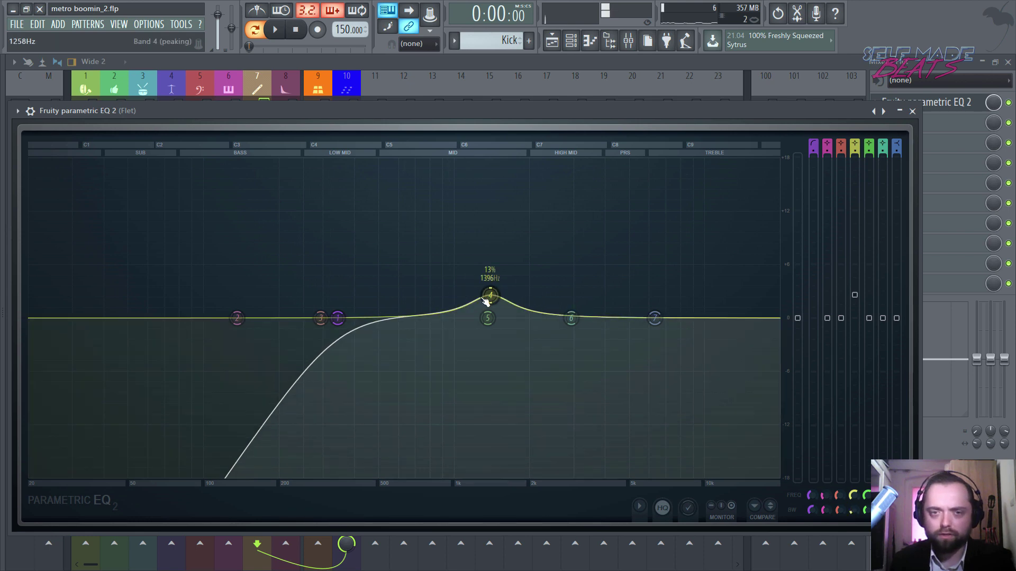
pyautogui.moveTo(490, 295); pyautogui.dragTo(652, 277)
pyautogui.press('space')
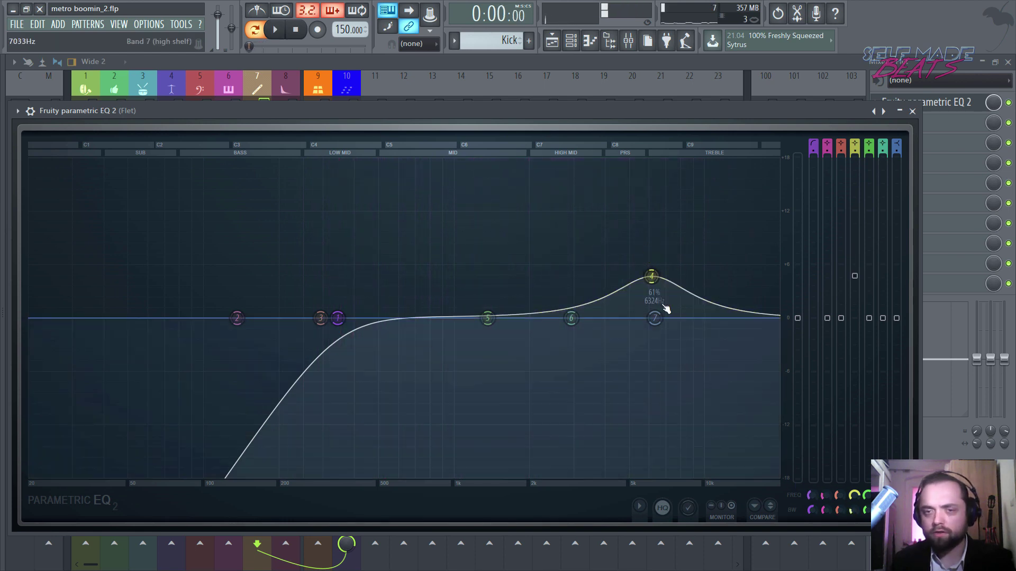
# Reduce Flet's EQ band 4 boost to about 2.7 dB with 29% bandwidth, and cut band 5 by about 2.7 dB at 1720 Hz with 14% bandwidth
pyautogui.moveTo(651, 276); pyautogui.dragTo(650, 295)
pyautogui.moveTo(852, 511); pyautogui.dragTo(852, 505)
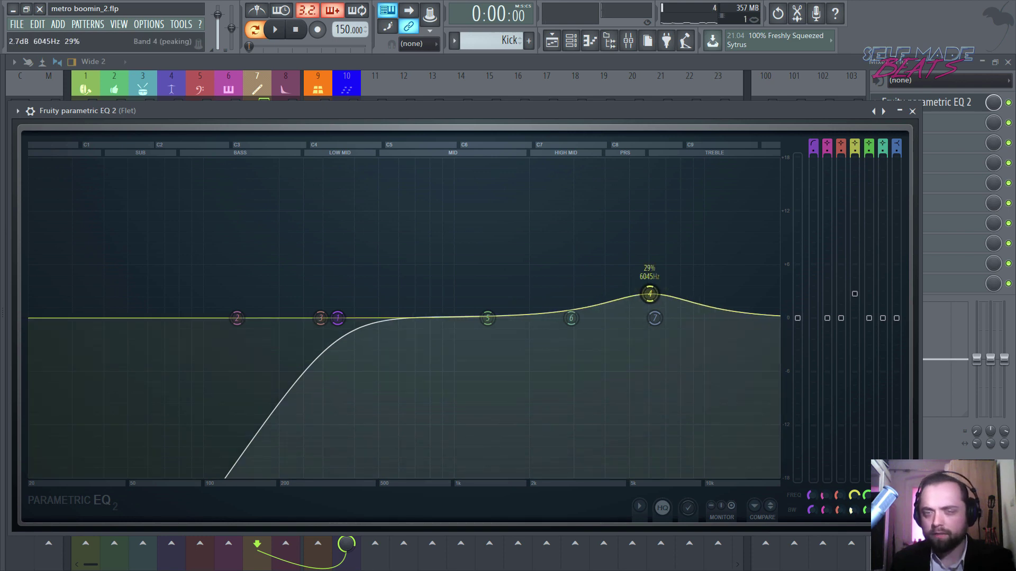
pyautogui.moveTo(491, 322); pyautogui.dragTo(512, 343)
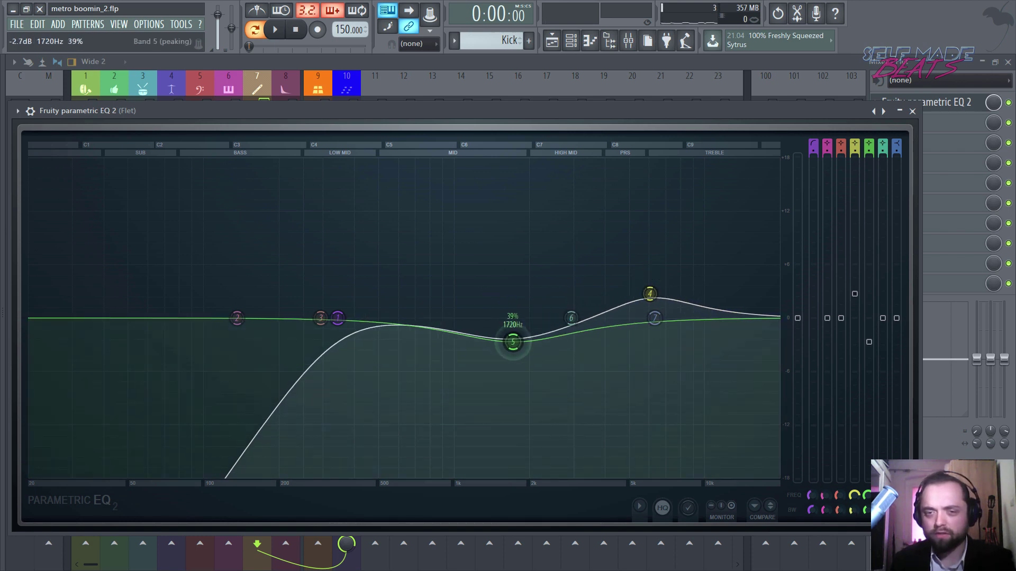
pyautogui.moveTo(866, 511); pyautogui.dragTo(866, 523)
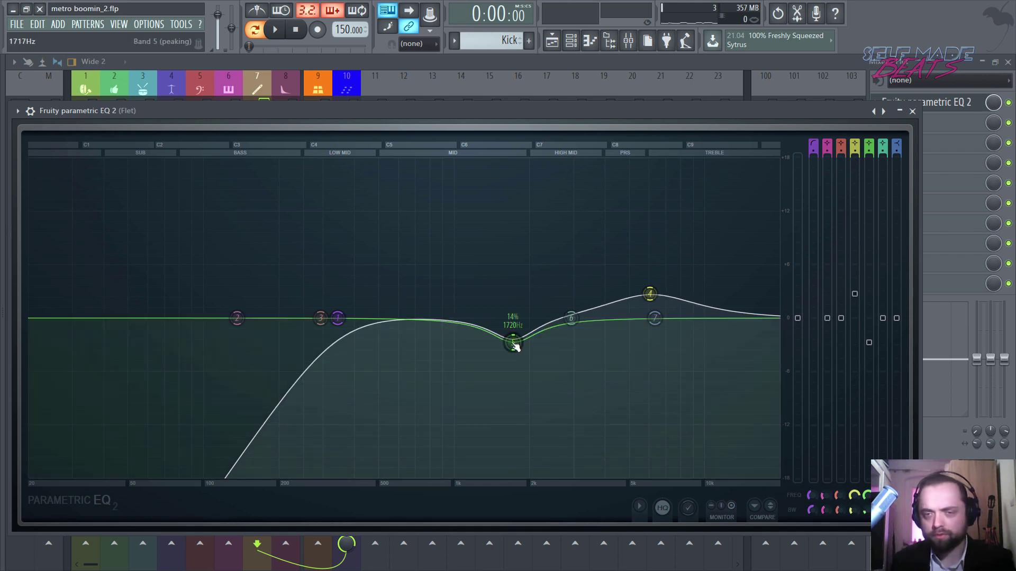
# During playback, set Flet's band 1 bandwidth to 49%, then shape band 5 into a 3.8 dB cut at 797 Hz with 21% bandwidth
pyautogui.press('space')
pyautogui.moveTo(512, 342); pyautogui.dragTo(410, 346)
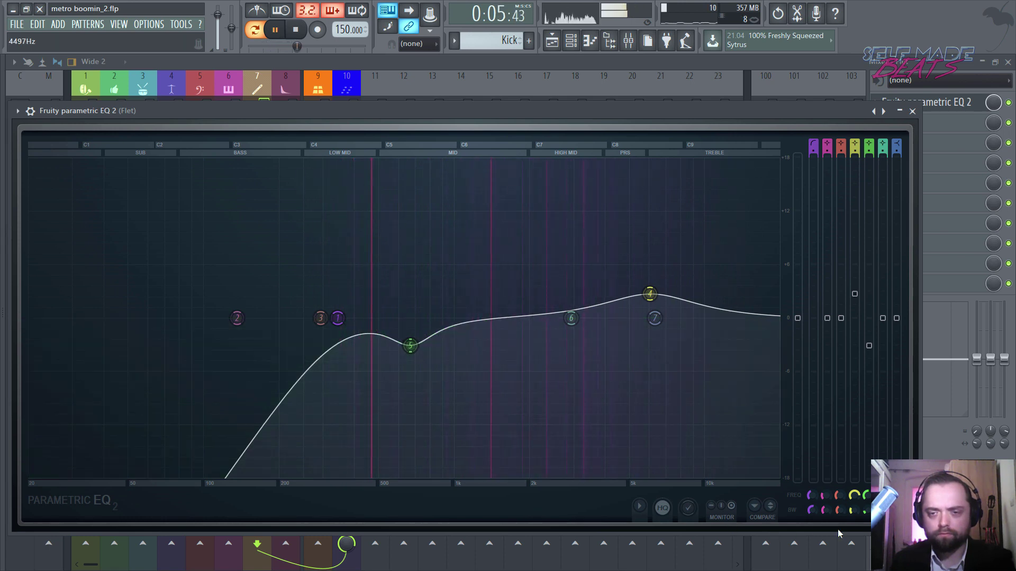
pyautogui.moveTo(813, 510); pyautogui.dragTo(812, 523)
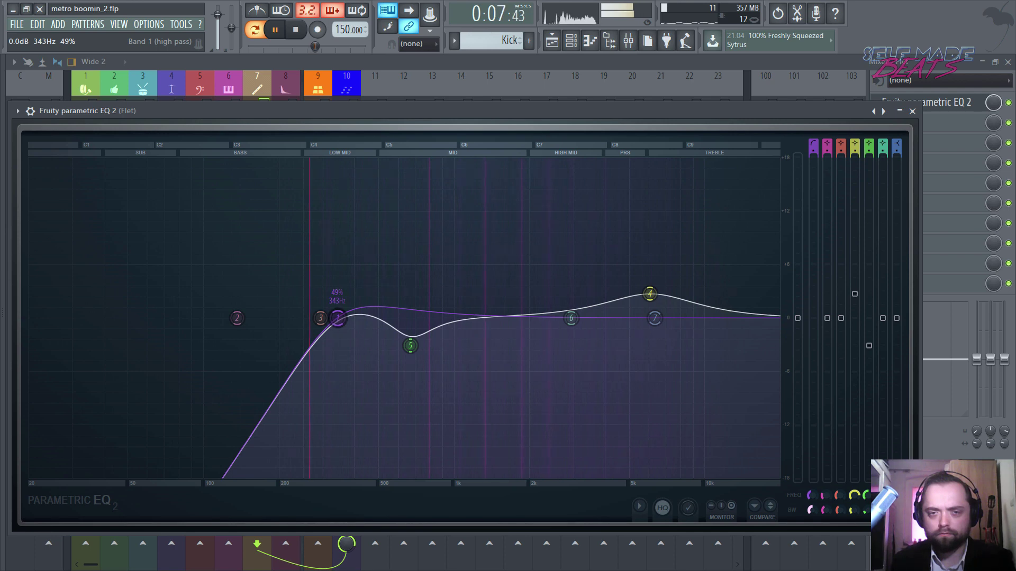
pyautogui.moveTo(410, 345); pyautogui.dragTo(414, 374)
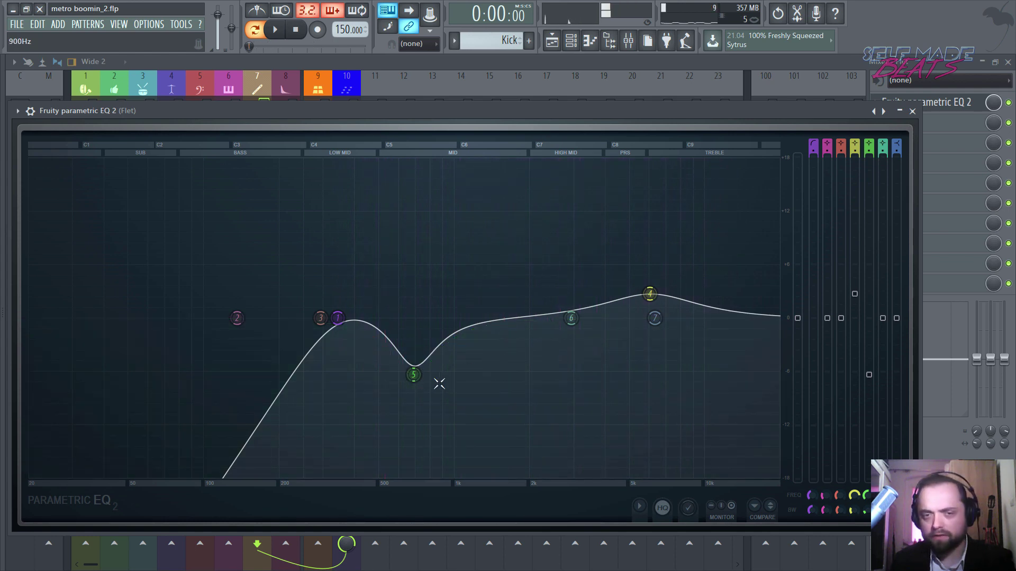
pyautogui.moveTo(413, 375); pyautogui.dragTo(429, 380)
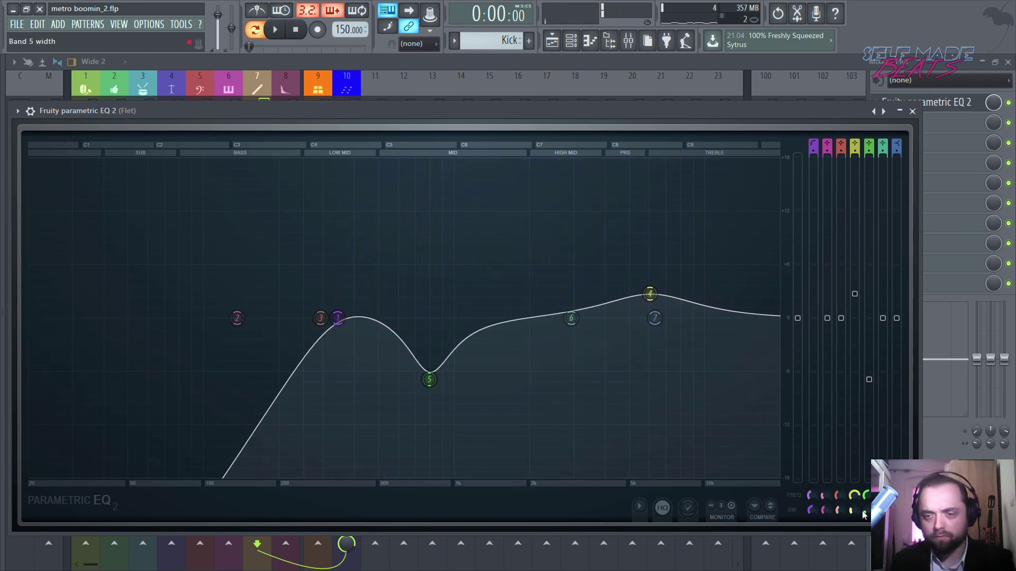
pyautogui.moveTo(868, 512); pyautogui.dragTo(868, 499)
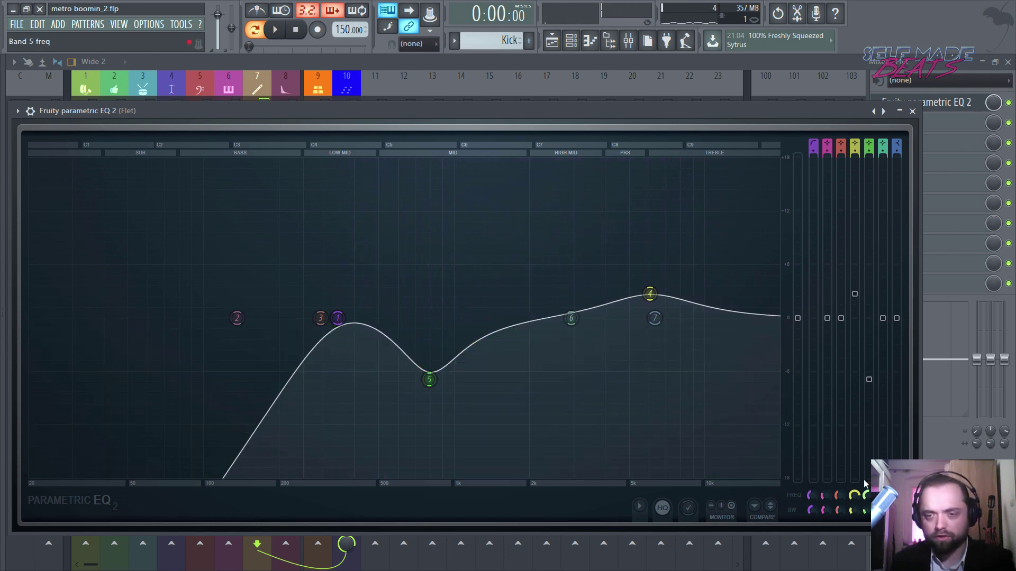
pyautogui.moveTo(869, 380); pyautogui.dragTo(869, 355)
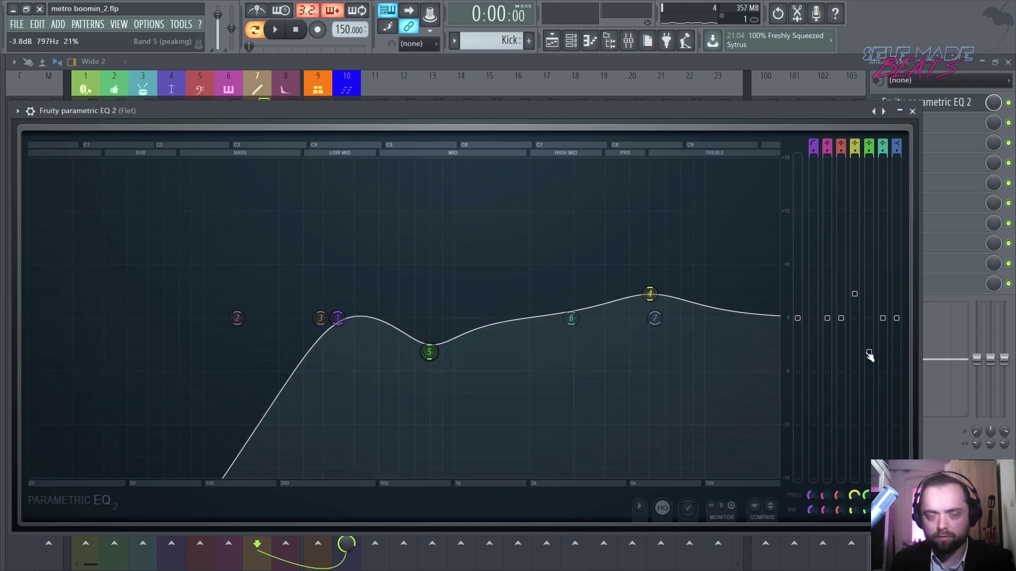
# Listen to the beat, raise the high-pass band 1 bandwidth of Flet to 52%, and close the EQ
pyautogui.press('space')
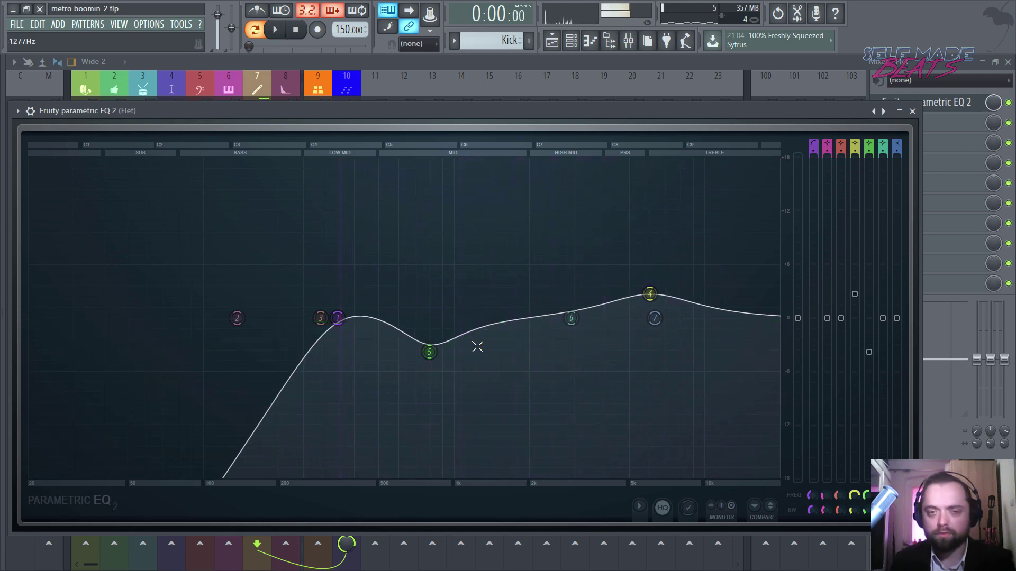
pyautogui.press('space')
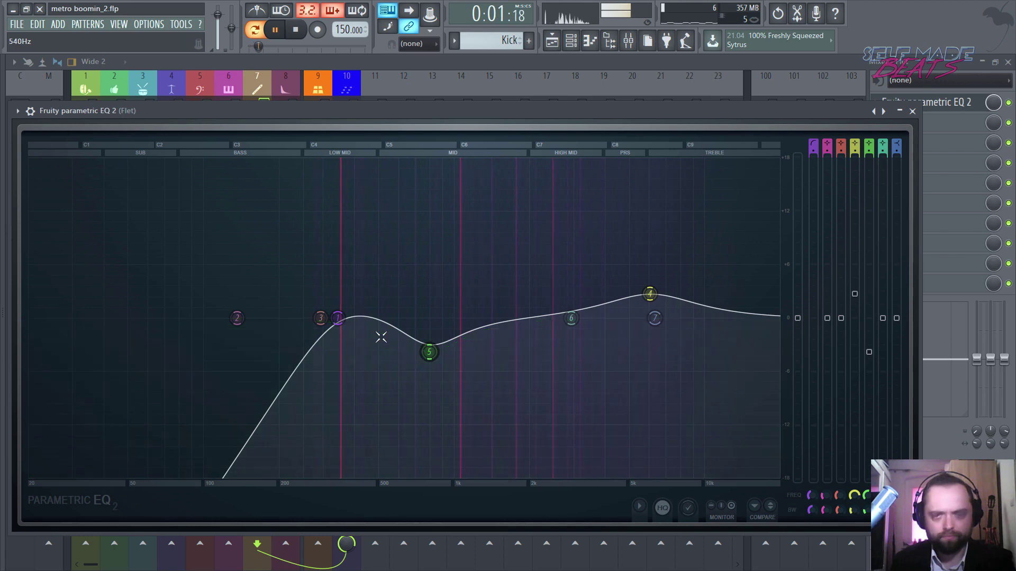
pyautogui.moveTo(811, 510); pyautogui.dragTo(811, 499)
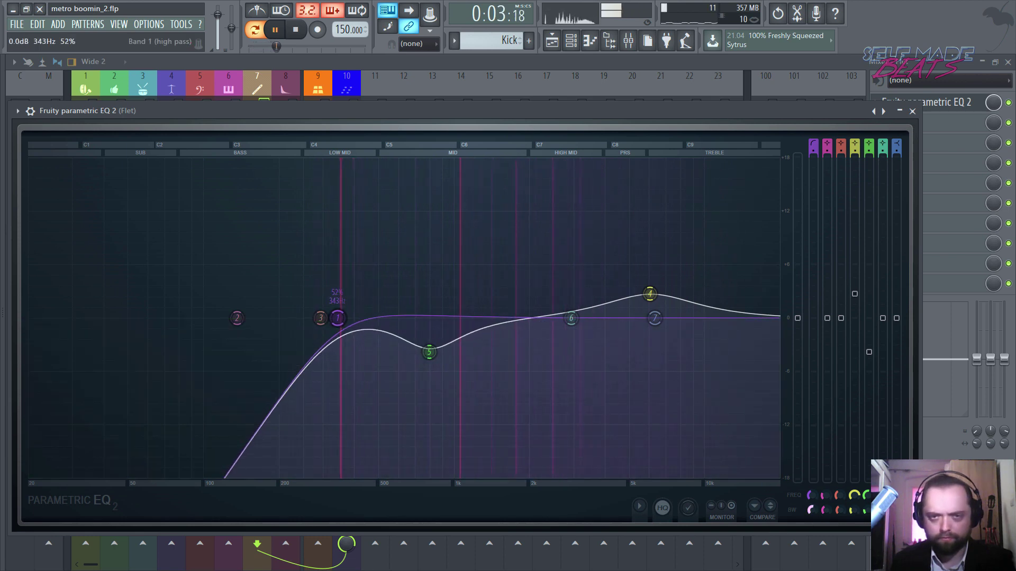
pyautogui.click(912, 111)
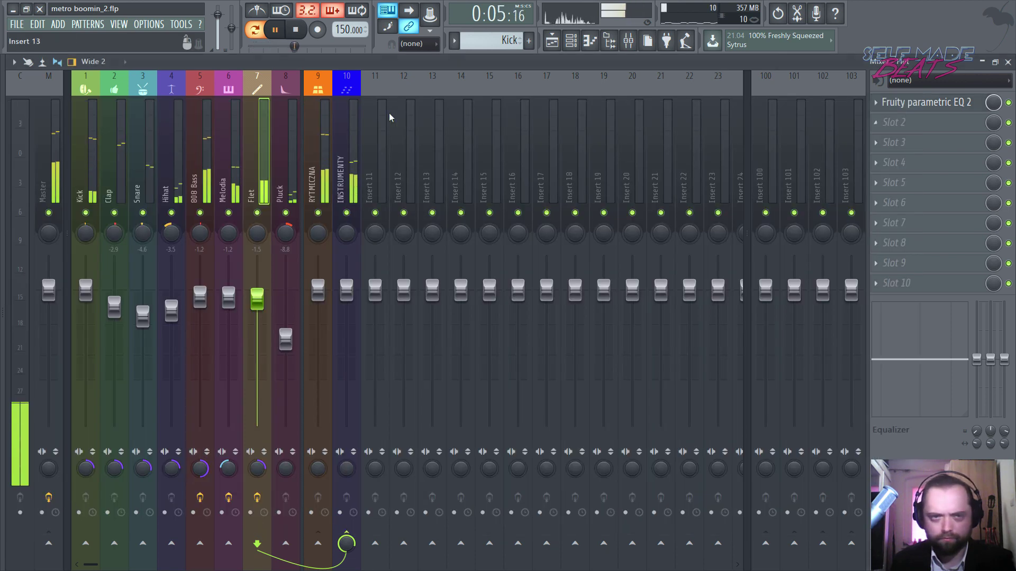
# Stop playback, insert Fruity Parametric EQ 2 in the first effect slot of the Pluck track, and enlarge and reposition its window
pyautogui.click(293, 155)
pyautogui.press('space')
pyautogui.click(900, 103)
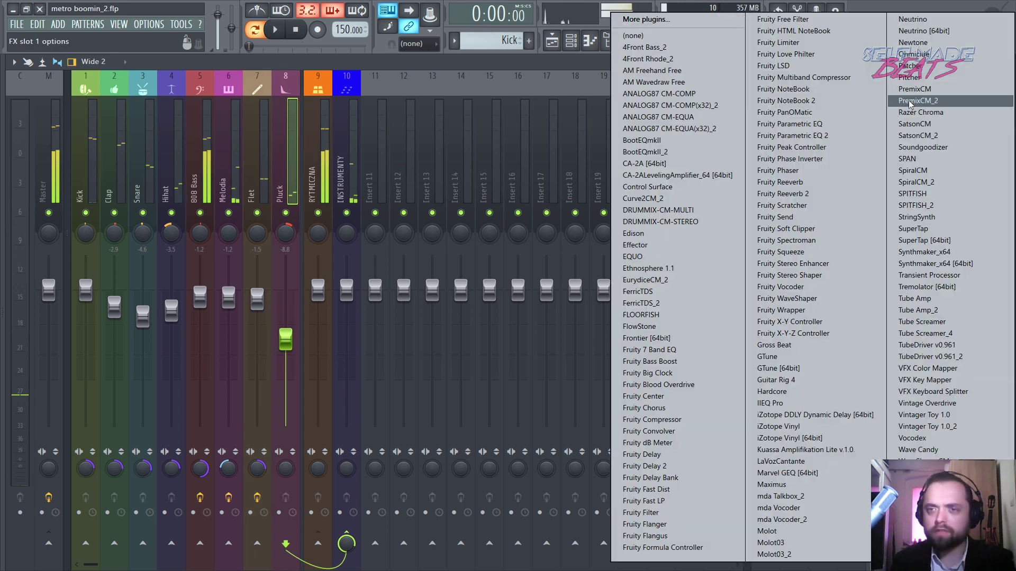
pyautogui.click(823, 137)
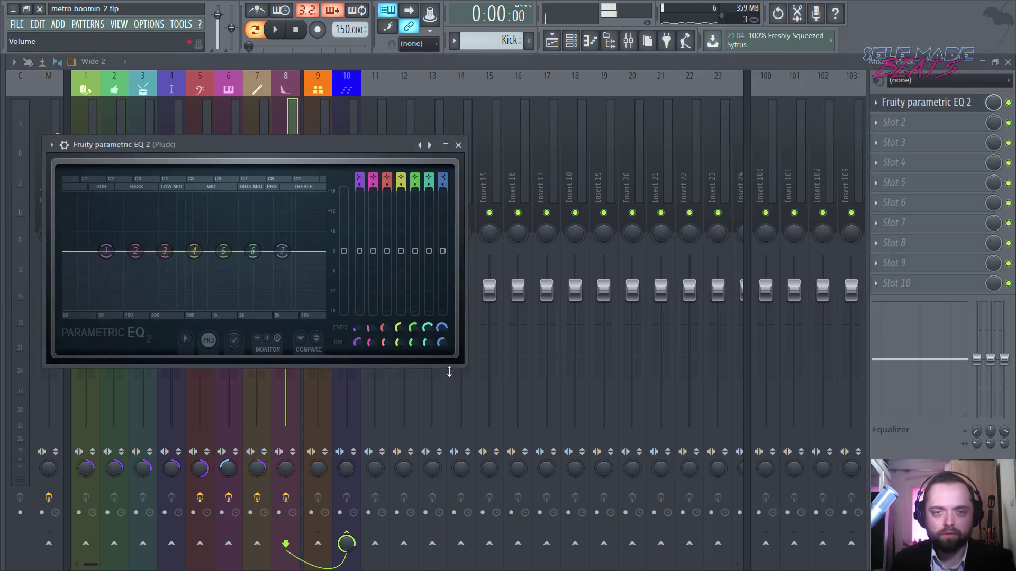
pyautogui.moveTo(465, 367); pyautogui.dragTo(874, 540)
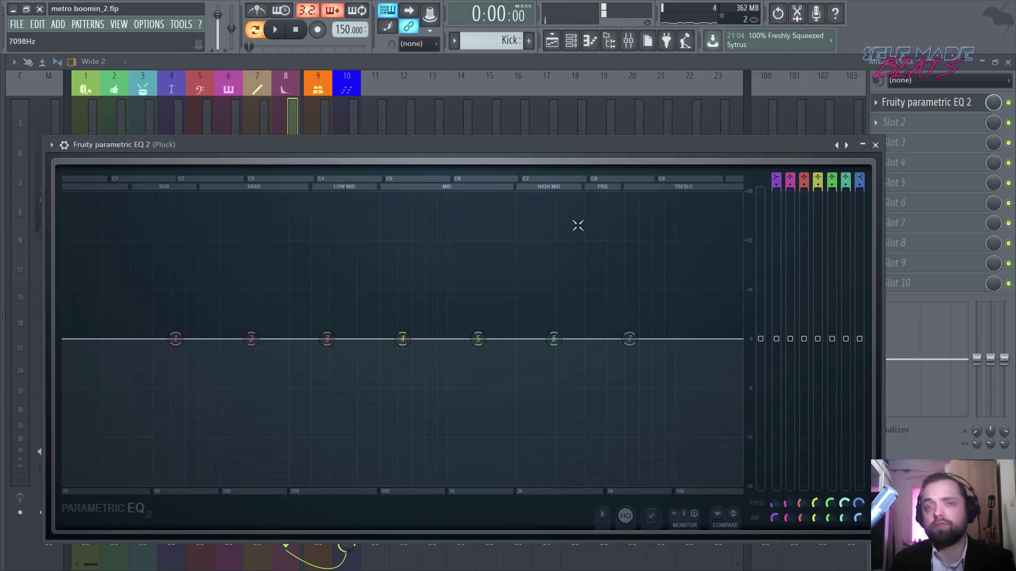
pyautogui.moveTo(459, 135); pyautogui.dragTo(556, 83)
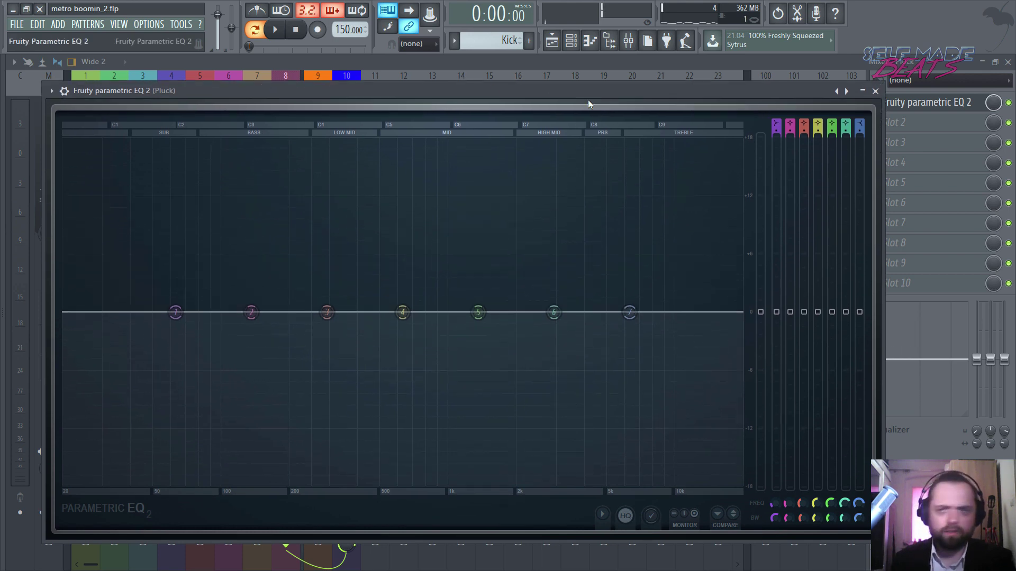
# Turn Pluck's EQ band 1 into a high-pass filter with 54% bandwidth and raise its cutoff to just under 500 Hz during playback
pyautogui.moveTo(778, 122); pyautogui.dragTo(778, 136)
pyautogui.moveTo(774, 516); pyautogui.dragTo(778, 512)
pyautogui.press('space')
pyautogui.press('space')
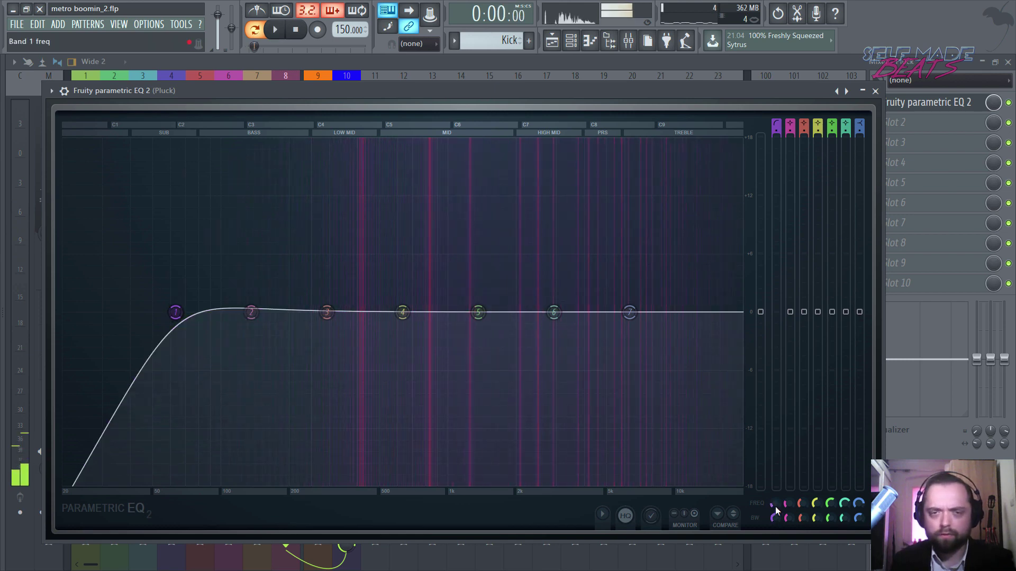
pyautogui.moveTo(775, 507); pyautogui.dragTo(776, 500)
pyautogui.press('space')
pyautogui.press('space')
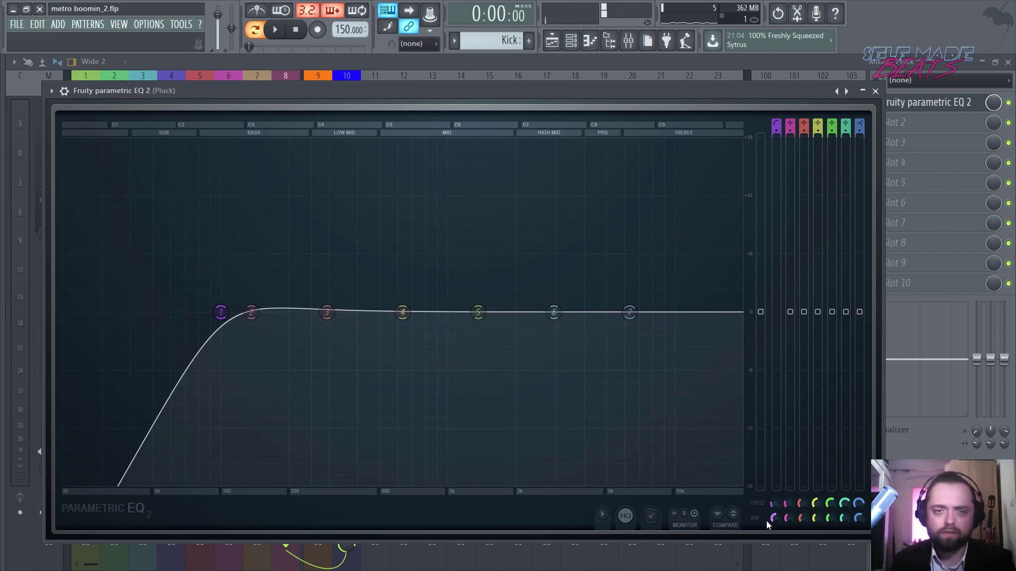
pyautogui.press('space')
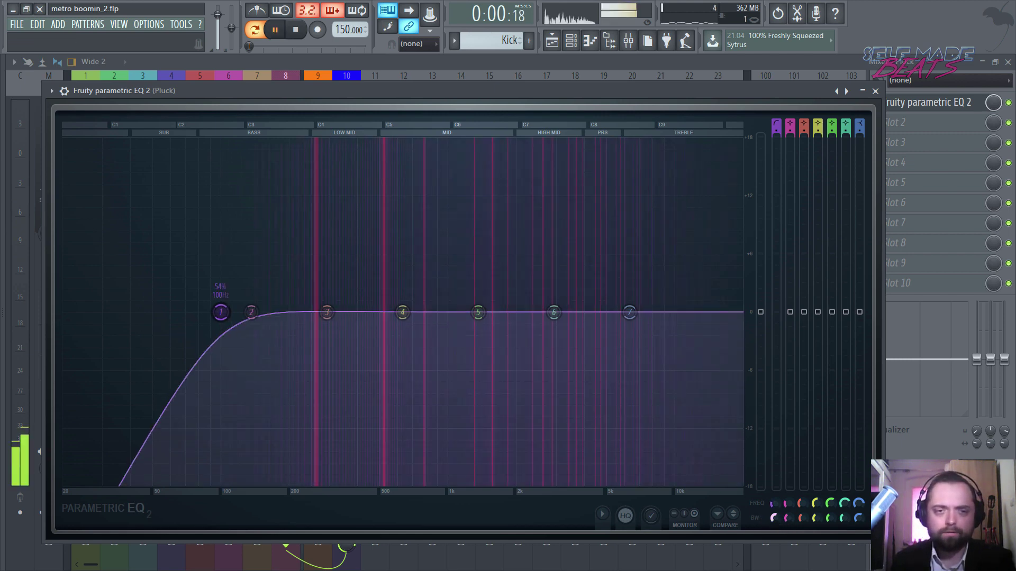
pyautogui.moveTo(220, 312); pyautogui.dragTo(374, 312)
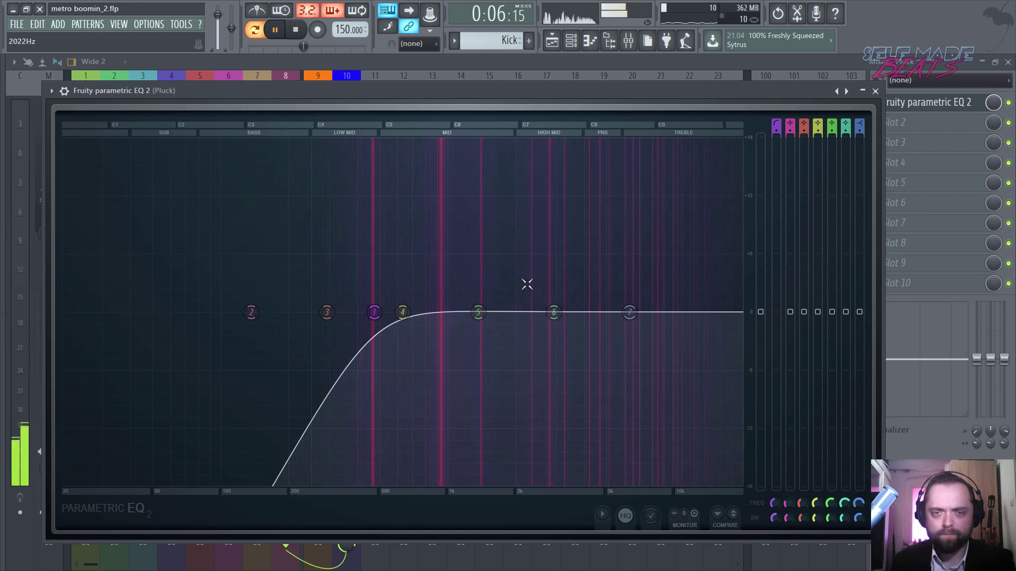
# Boost Pluck's EQ band 6 by 2.0 dB at 1497 Hz and narrow its bandwidth while checking the sound
pyautogui.press('space')
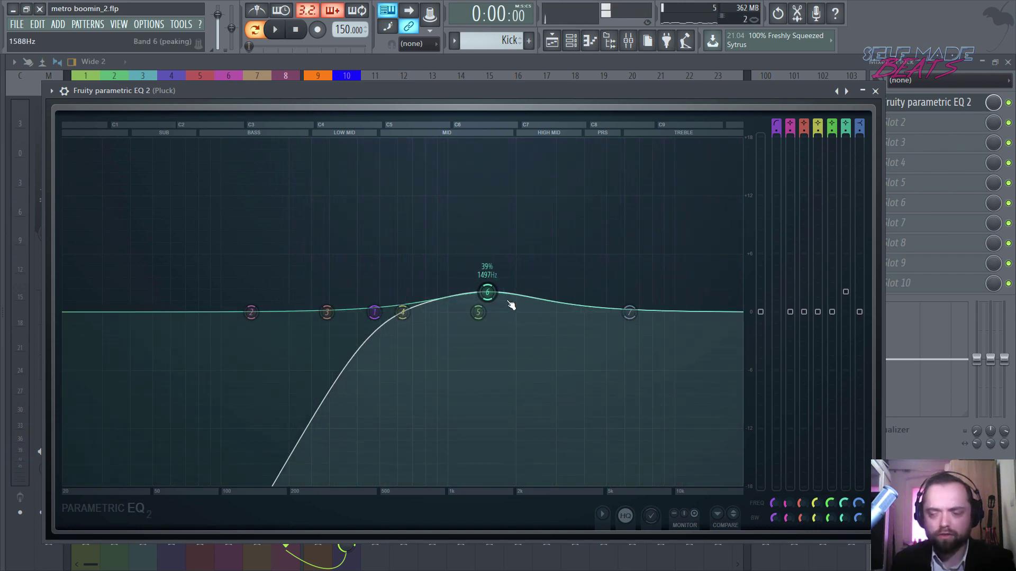
pyautogui.click(833, 518)
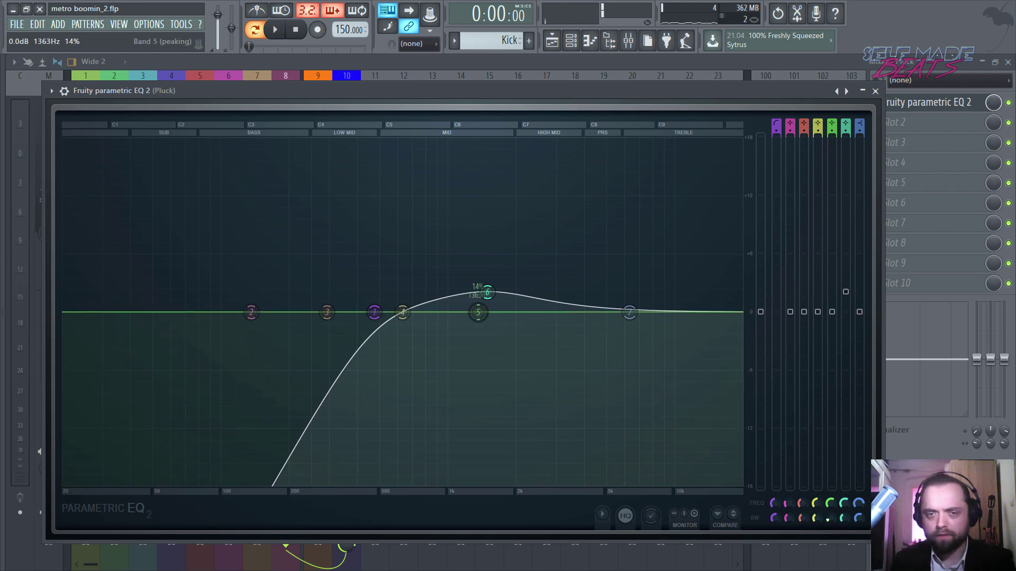
pyautogui.moveTo(830, 518); pyautogui.dragTo(829, 517)
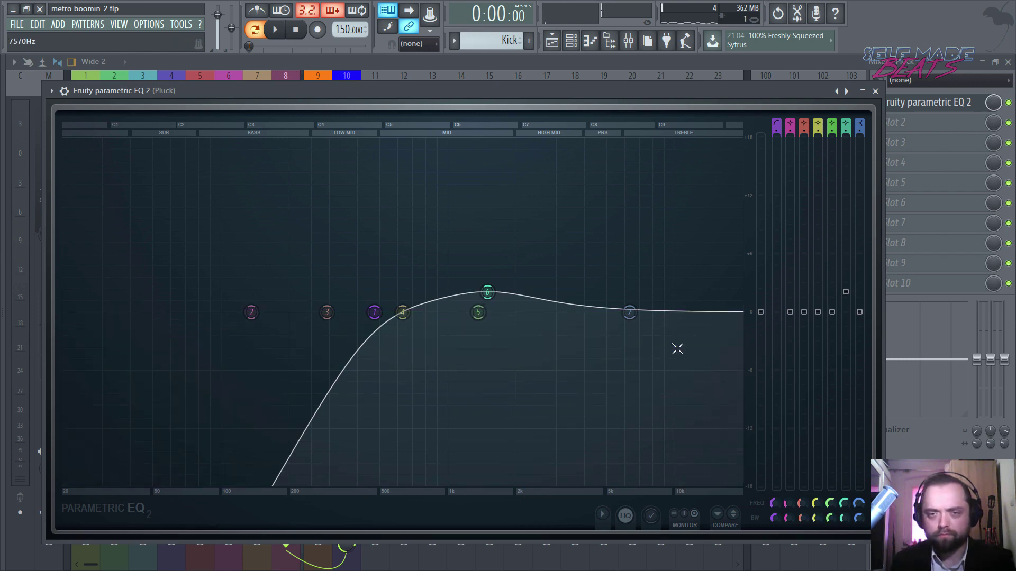
pyautogui.click(843, 518)
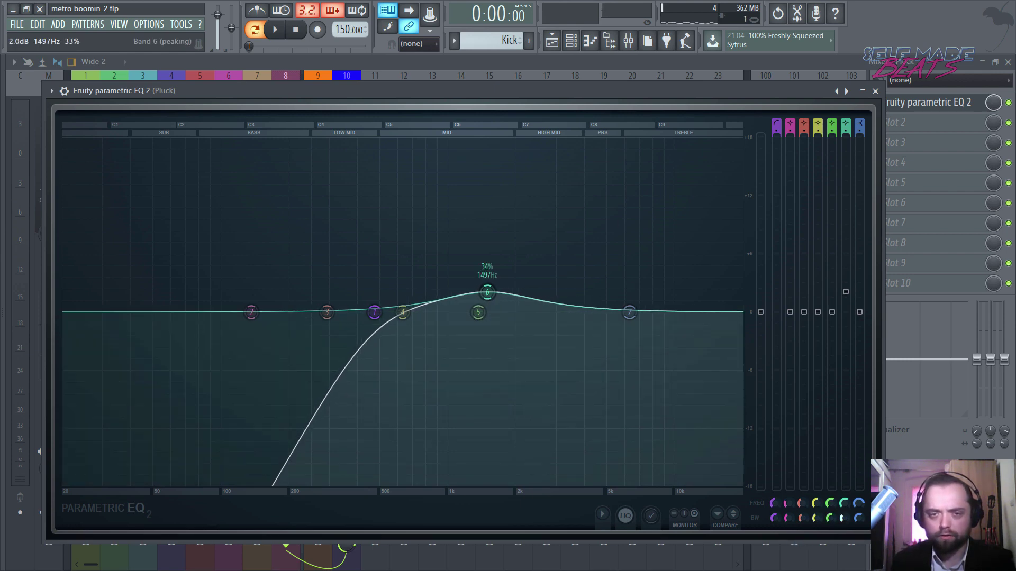
pyautogui.press('space')
pyautogui.moveTo(845, 518); pyautogui.dragTo(844, 507)
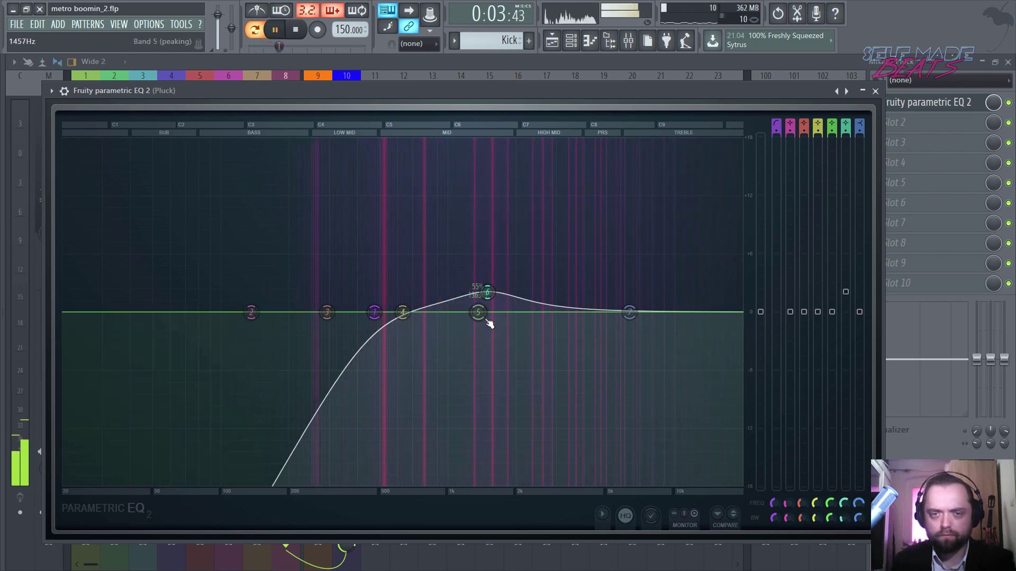
# Cut Pluck's band 5 by about 3 dB near 4.5 kHz with a narrower bandwidth, lower shelf band 7 by about 2 dB, and close the EQ
pyautogui.moveTo(480, 315); pyautogui.dragTo(597, 340)
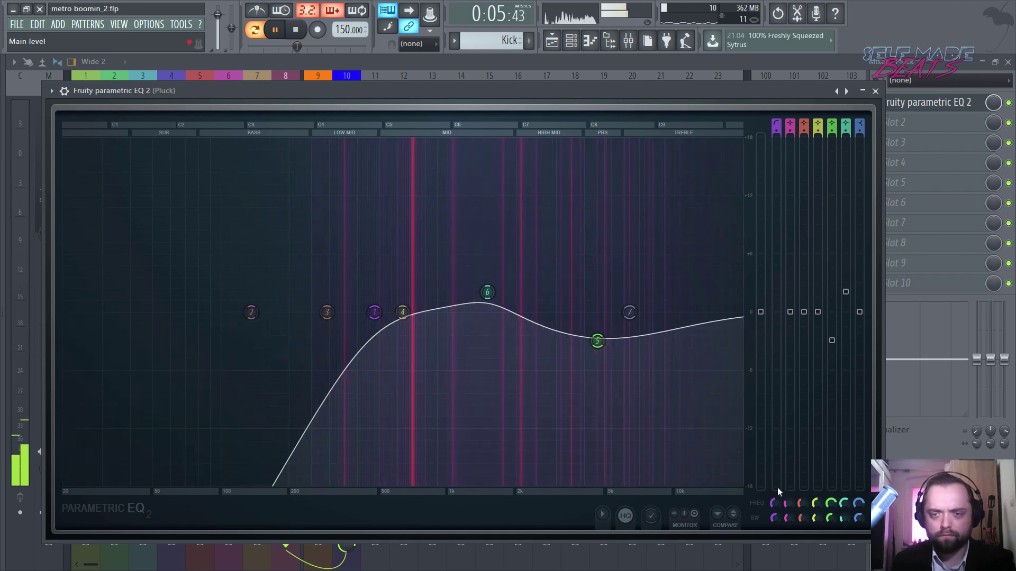
pyautogui.moveTo(824, 517); pyautogui.dragTo(827, 520)
pyautogui.moveTo(629, 312); pyautogui.dragTo(639, 339)
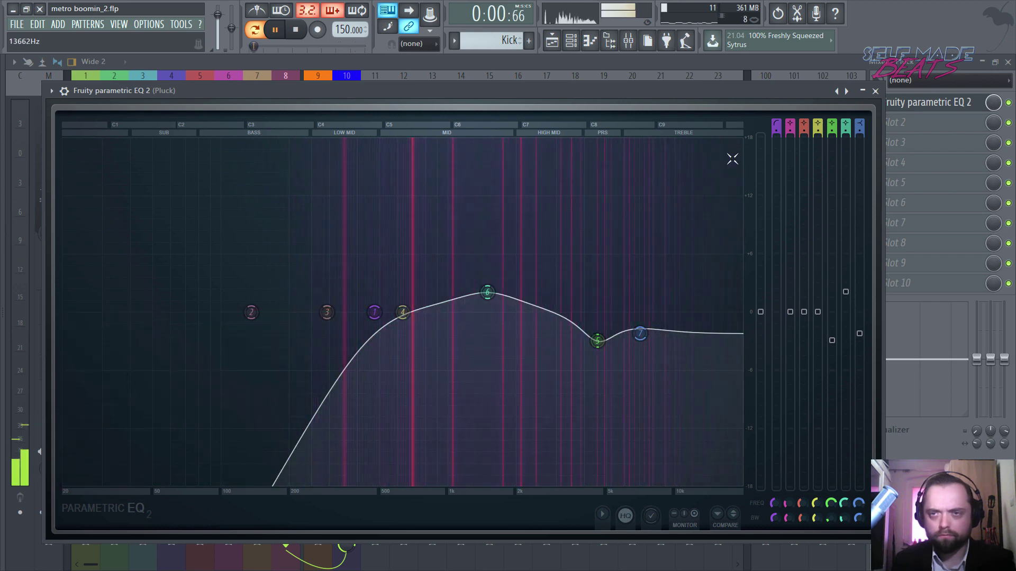
pyautogui.click(875, 91)
pyautogui.press('space')
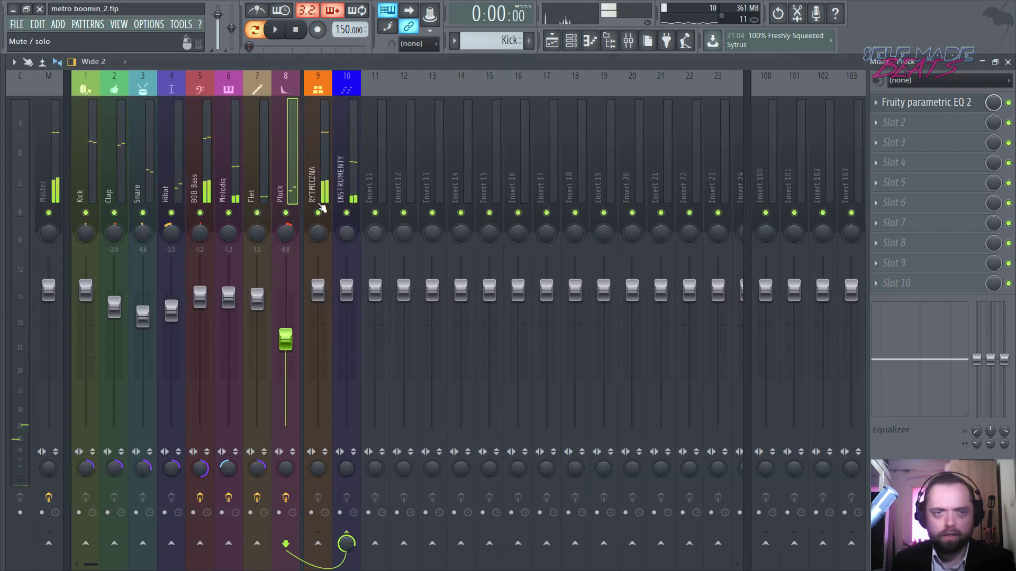
# Select the Hihat track, insert Fruity Parametric EQ 2 in its first effect slot, and enlarge the EQ window
pyautogui.click(279, 157)
pyautogui.moveTo(342, 163); pyautogui.dragTo(178, 165)
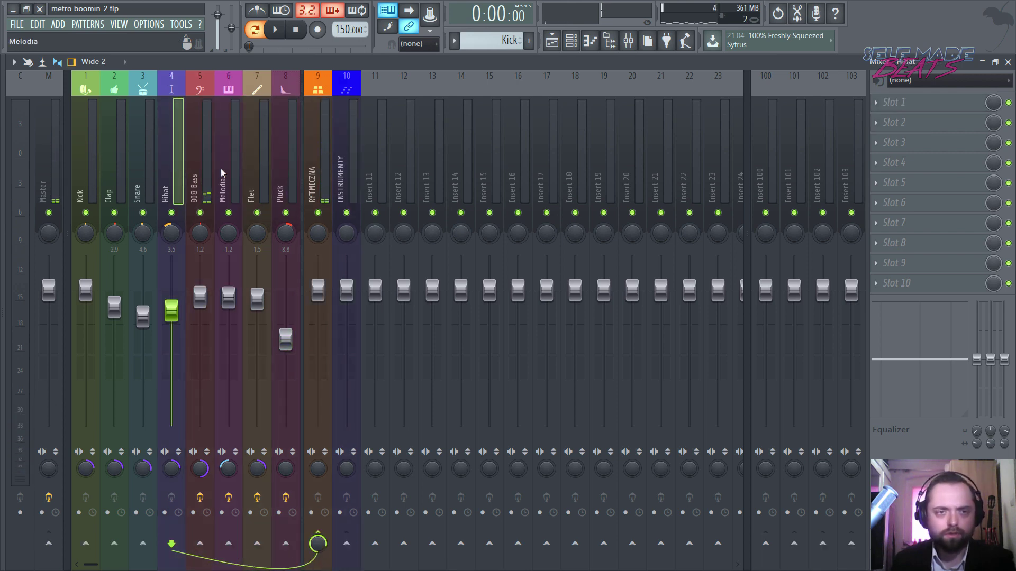
pyautogui.click(973, 102)
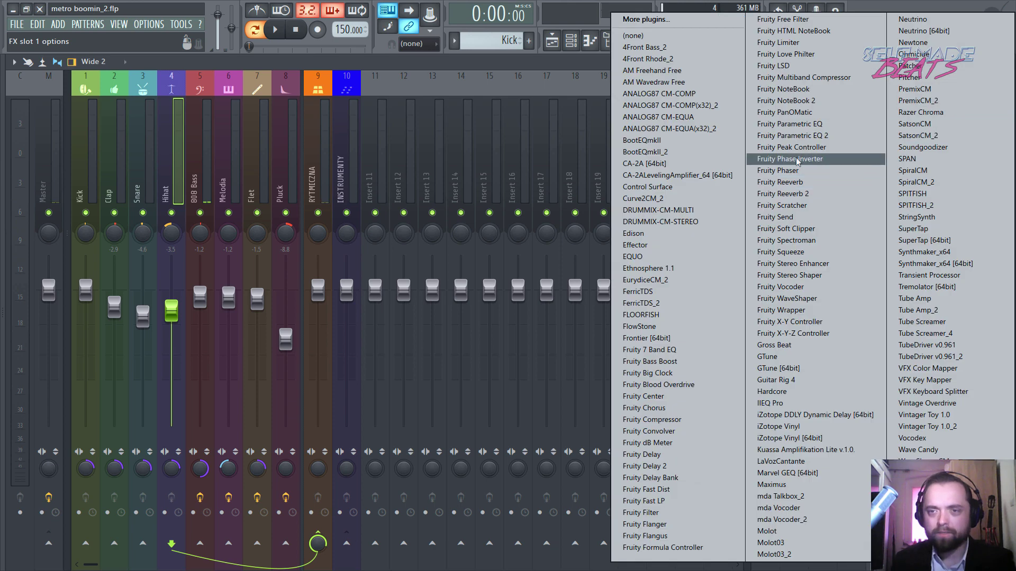
pyautogui.click(796, 136)
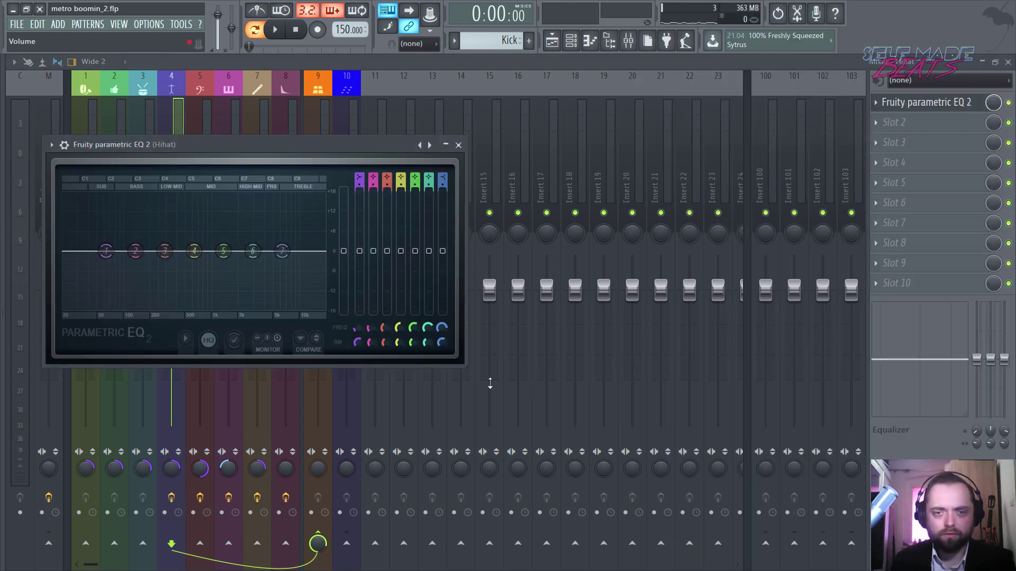
pyautogui.moveTo(464, 365); pyautogui.dragTo(856, 538)
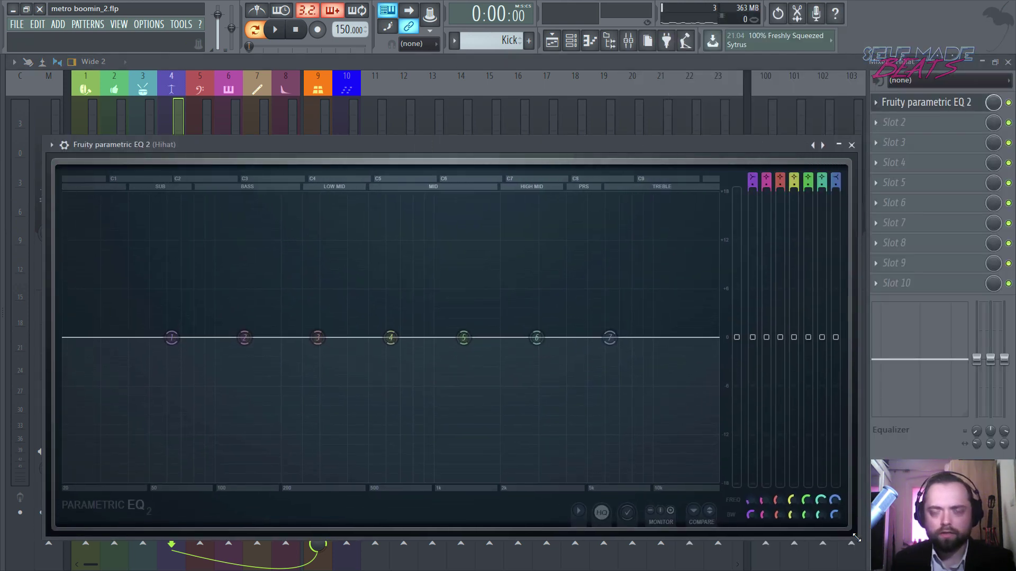
# Turn Hihat's EQ band 1 into a high-pass filter just under 5 kHz, fine-tune its bandwidth during playback, and close the EQ
pyautogui.moveTo(756, 174); pyautogui.dragTo(744, 220)
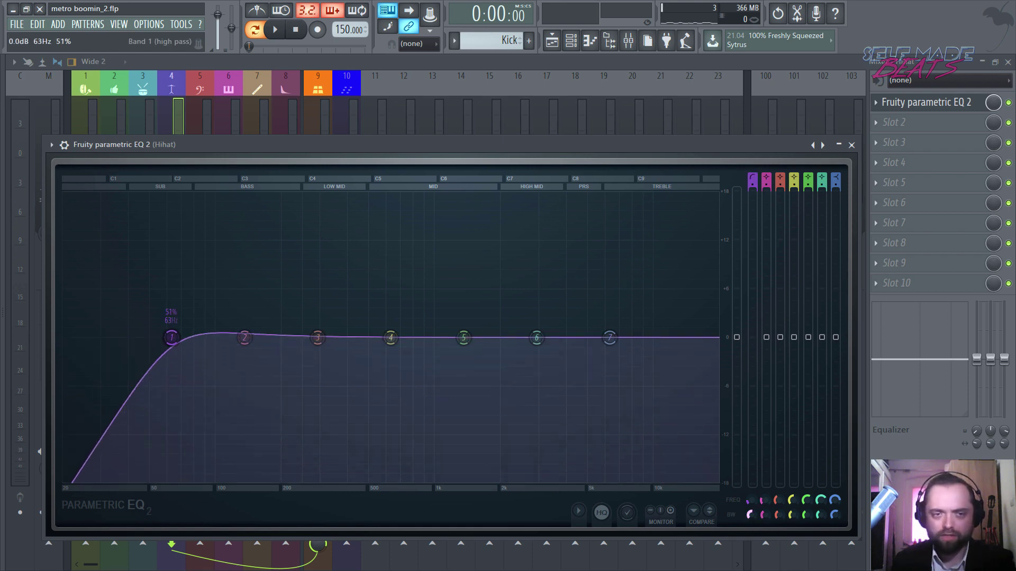
pyautogui.moveTo(172, 338); pyautogui.dragTo(579, 337)
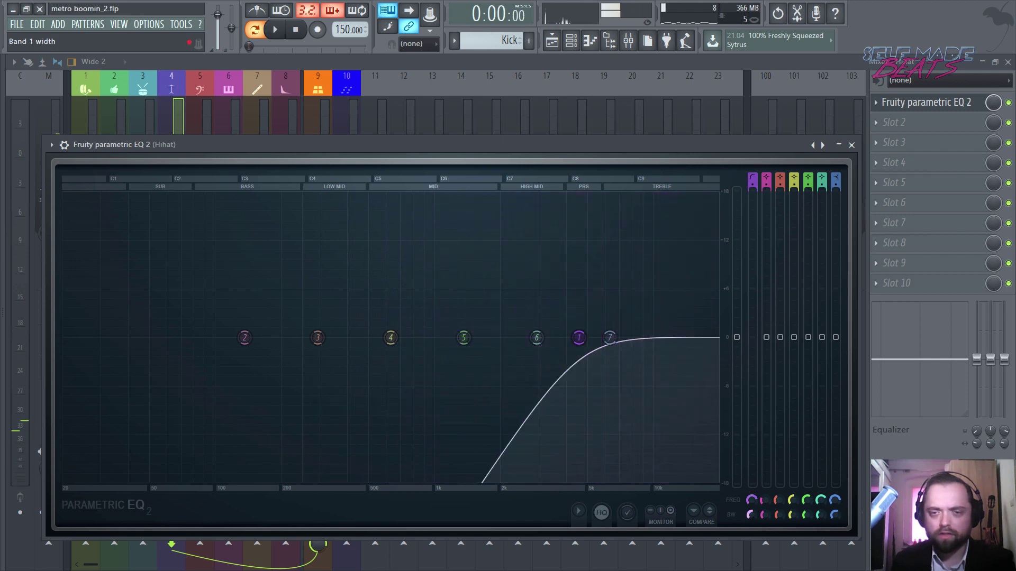
pyautogui.moveTo(752, 515); pyautogui.dragTo(751, 522)
pyautogui.press('space')
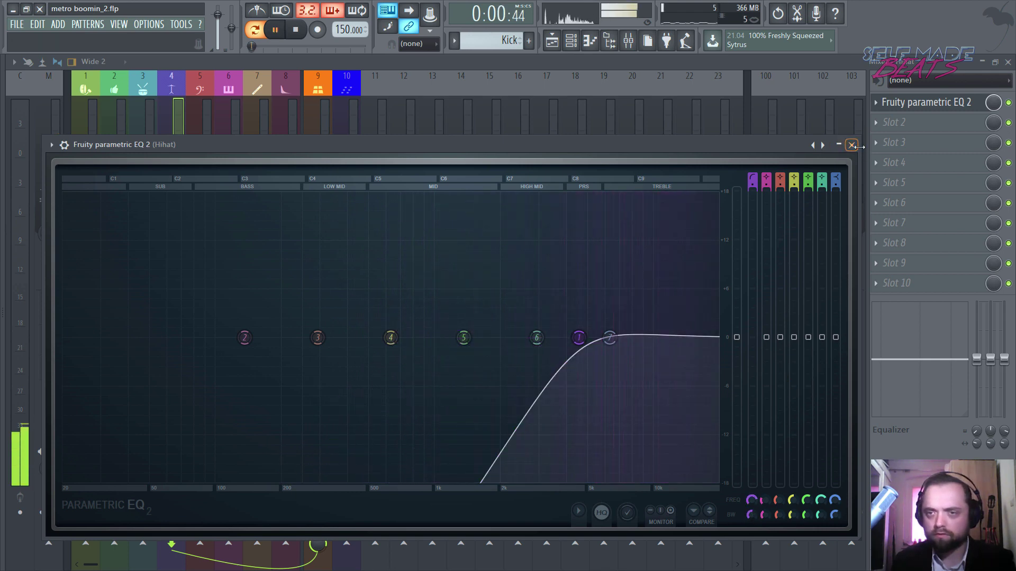
pyautogui.click(852, 145)
pyautogui.press('space')
# Select the Snare track, insert Fruity Parametric EQ 2 in its first effect slot, and reposition and enlarge the EQ window
pyautogui.click(148, 177)
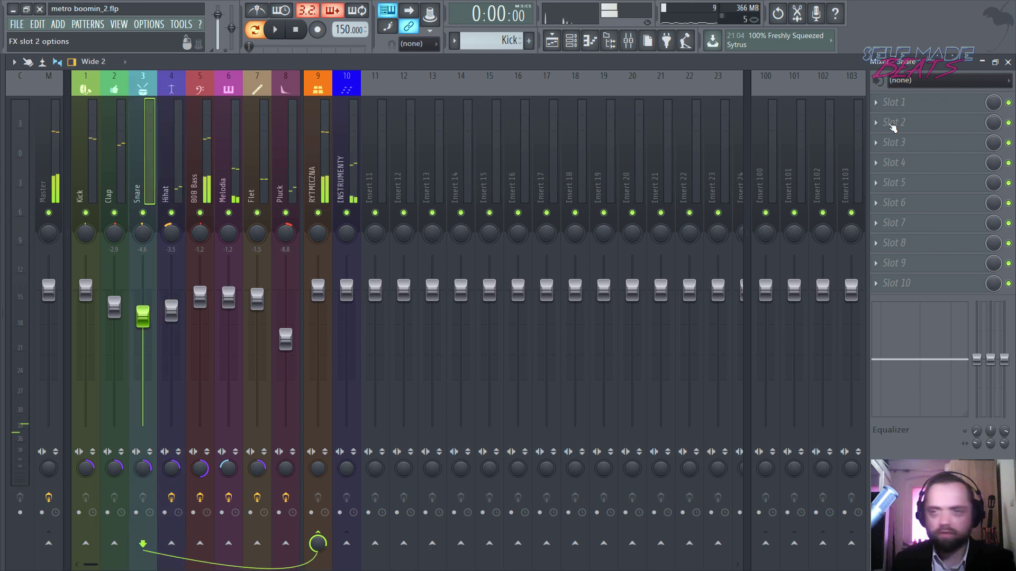
pyautogui.click(899, 104)
pyautogui.click(826, 143)
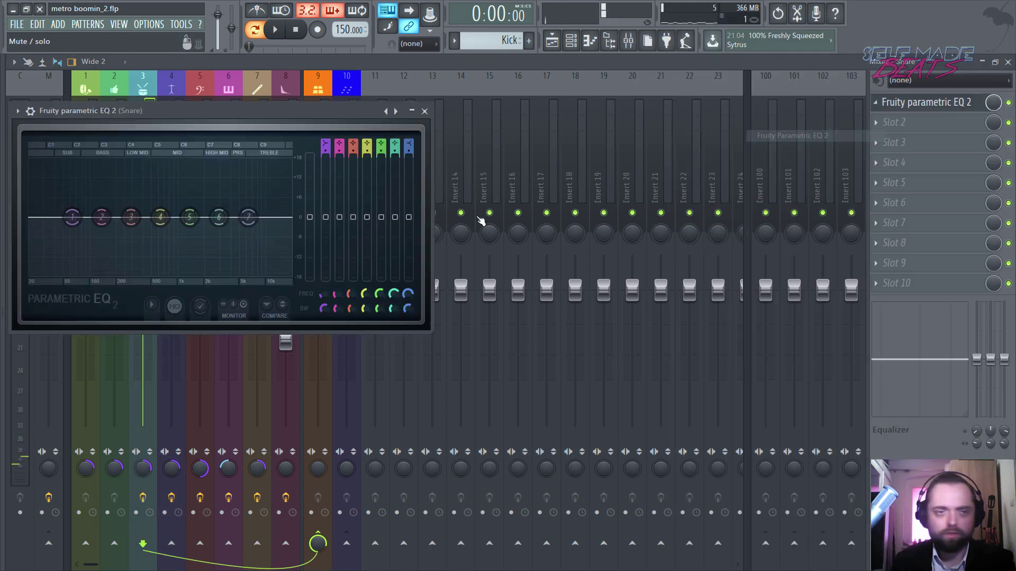
pyautogui.moveTo(209, 110); pyautogui.dragTo(431, 84)
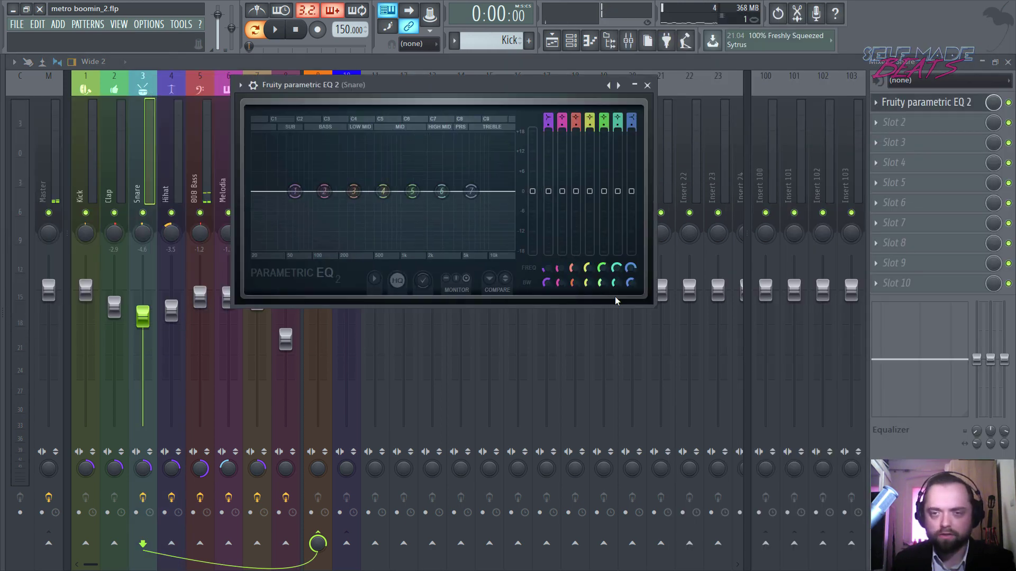
pyautogui.moveTo(646, 307); pyautogui.dragTo(897, 523)
# Turn Snare's EQ band 1 into a high-pass filter at 223 Hz with 54% bandwidth while checking the sound
pyautogui.press('space')
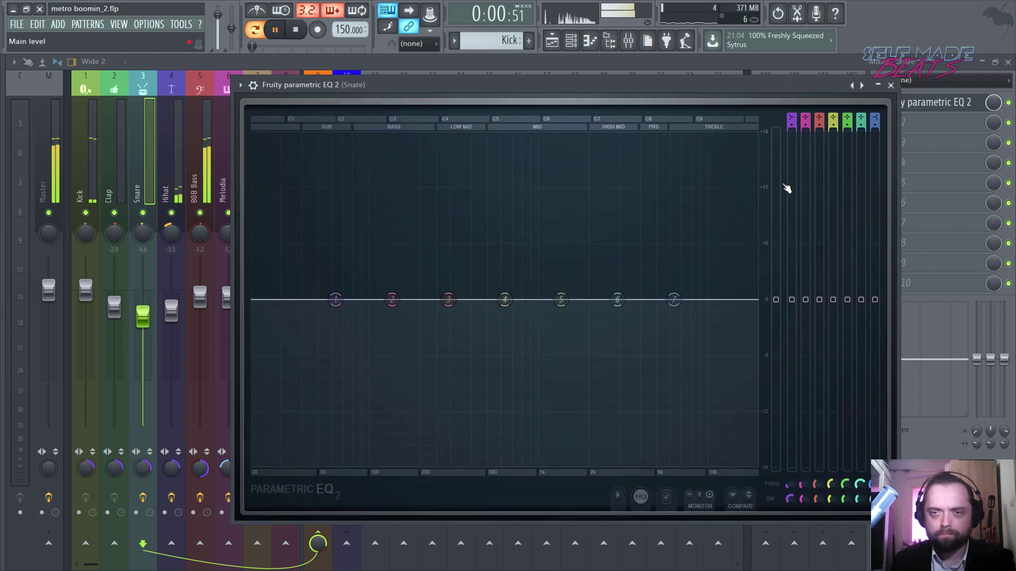
pyautogui.moveTo(789, 116); pyautogui.dragTo(789, 135)
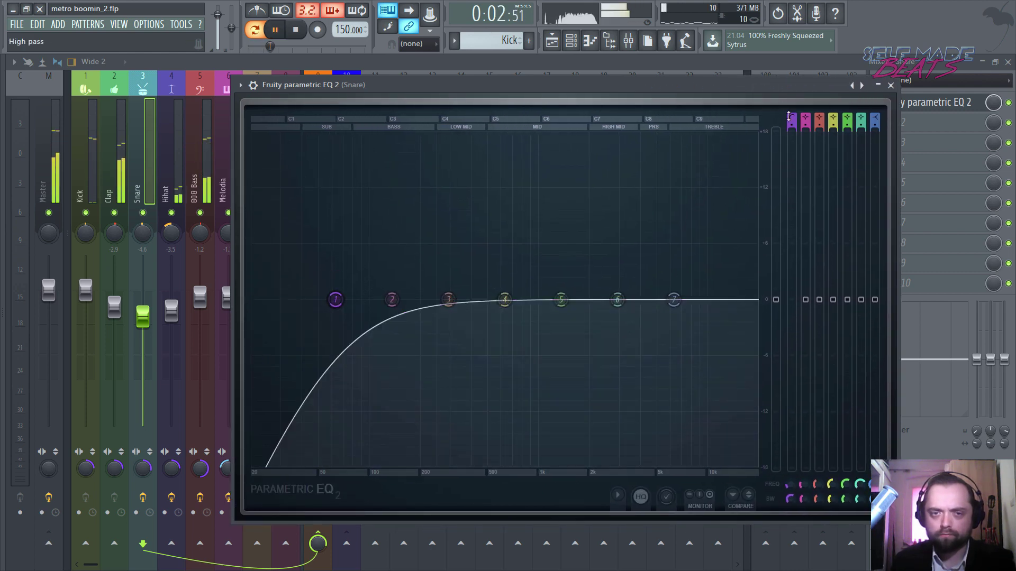
pyautogui.moveTo(792, 499); pyautogui.dragTo(792, 489)
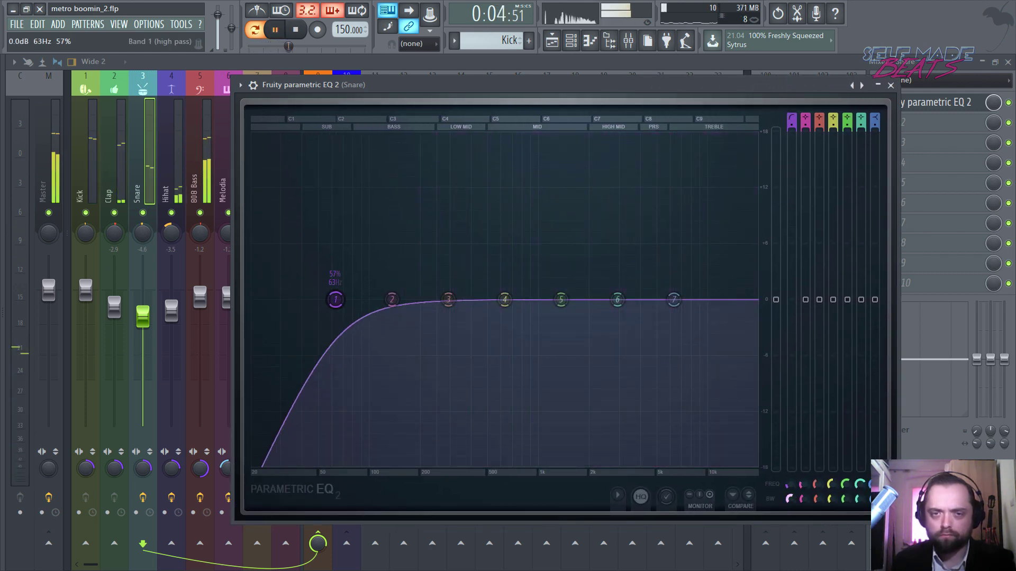
pyautogui.press('space')
pyautogui.moveTo(335, 300); pyautogui.dragTo(427, 300)
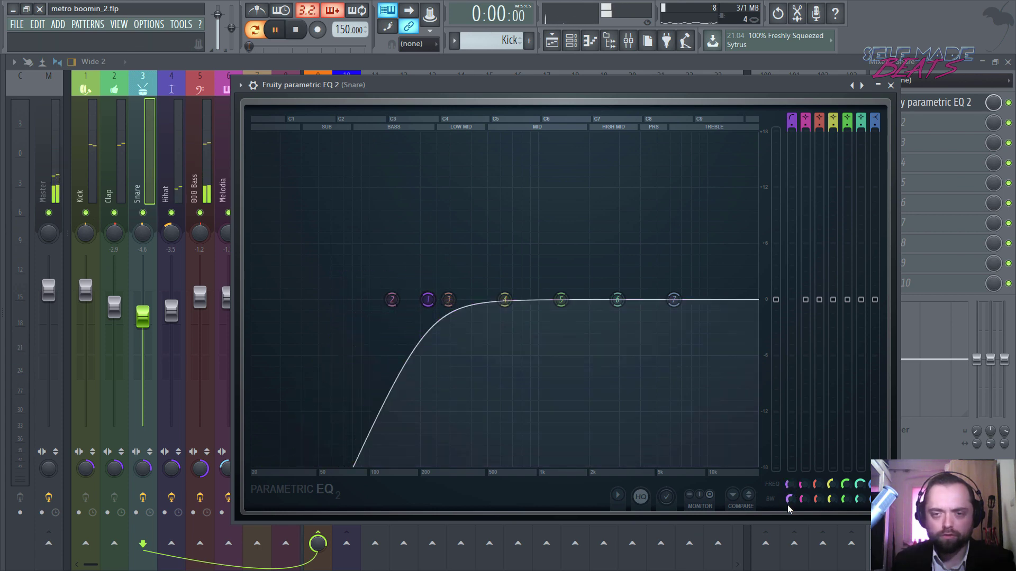
pyautogui.moveTo(790, 498); pyautogui.dragTo(790, 504)
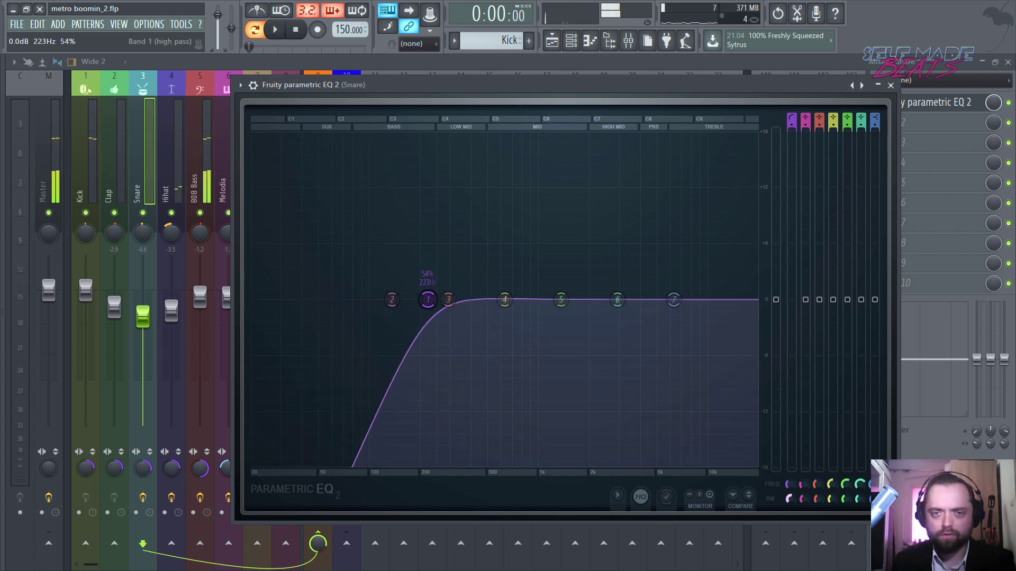
# Cut Snare's band 5 by 2.7 dB near 1368 Hz, boost band 6 by 2.4 dB near 5.3 kHz during playback, and close the EQ
pyautogui.press('space')
pyautogui.moveTo(562, 300); pyautogui.dragTo(560, 324)
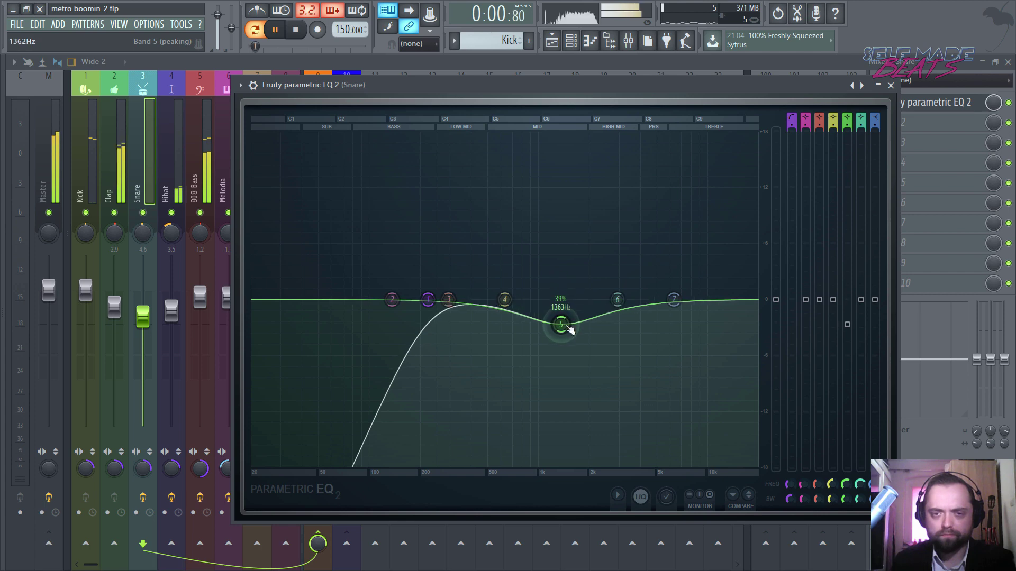
pyautogui.moveTo(618, 300); pyautogui.dragTo(661, 279)
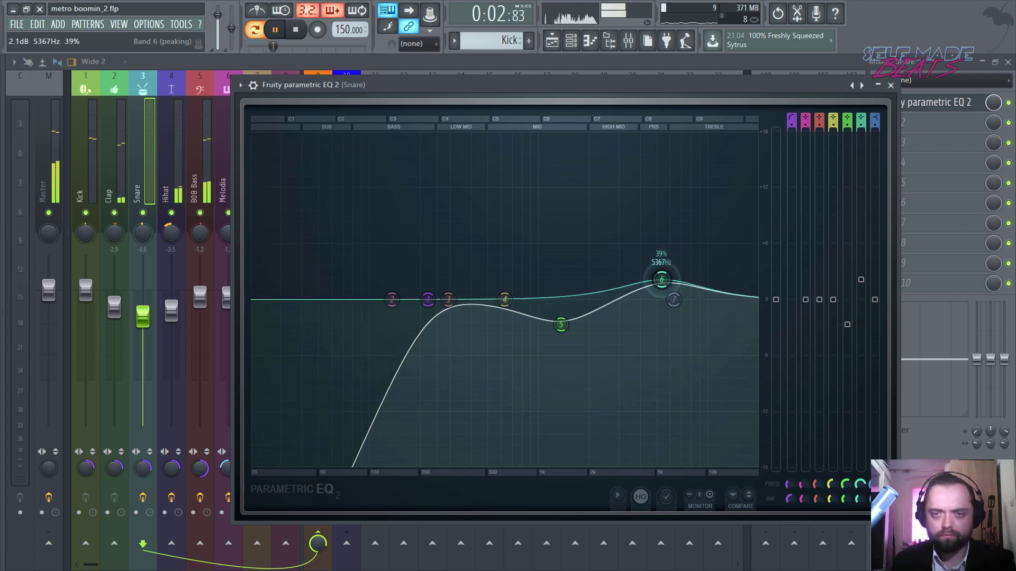
pyautogui.press('space')
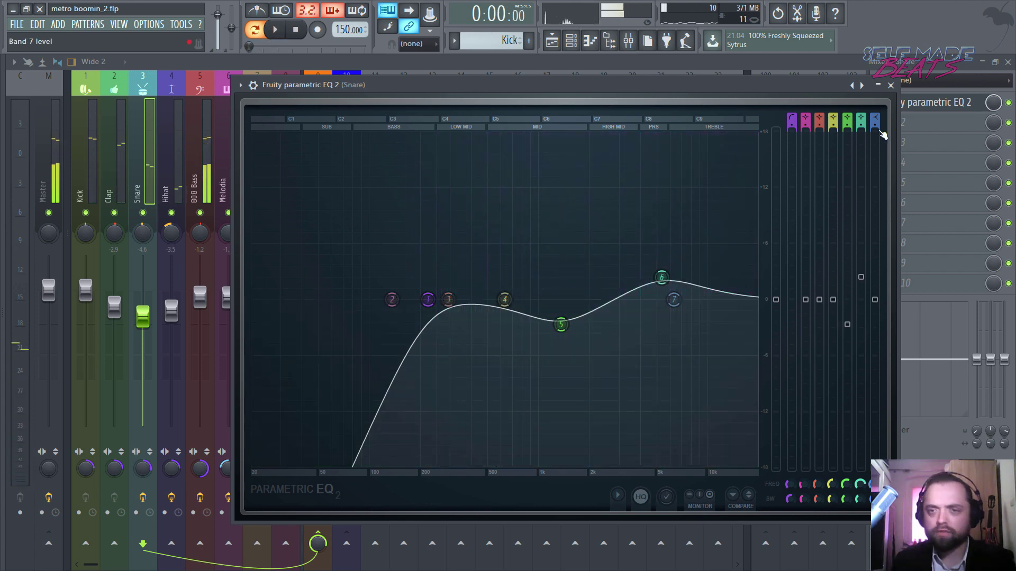
pyautogui.click(890, 85)
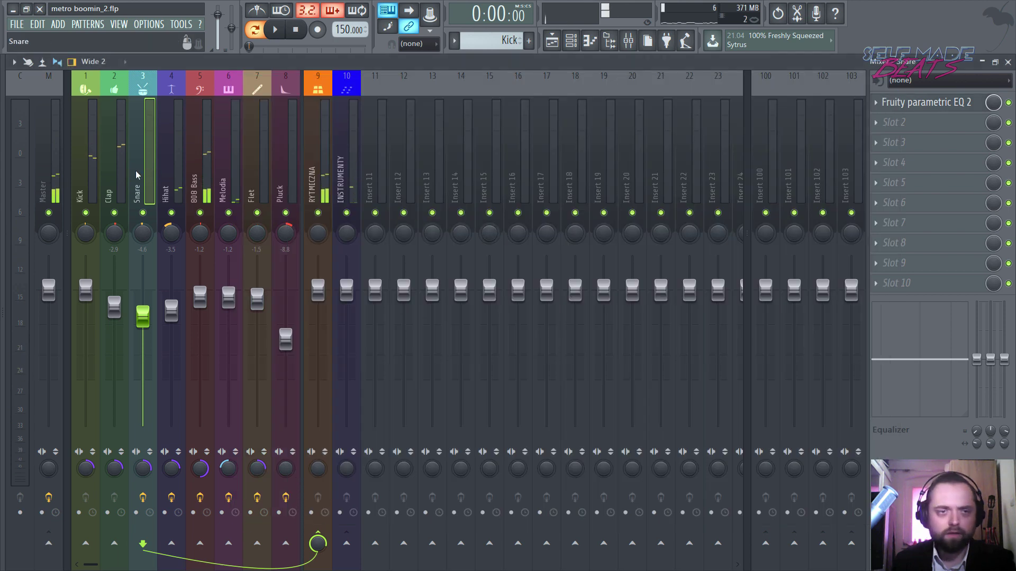
# Reopen the Snare track's EQ and boost band 3 by about 0.7 dB
pyautogui.click(110, 186)
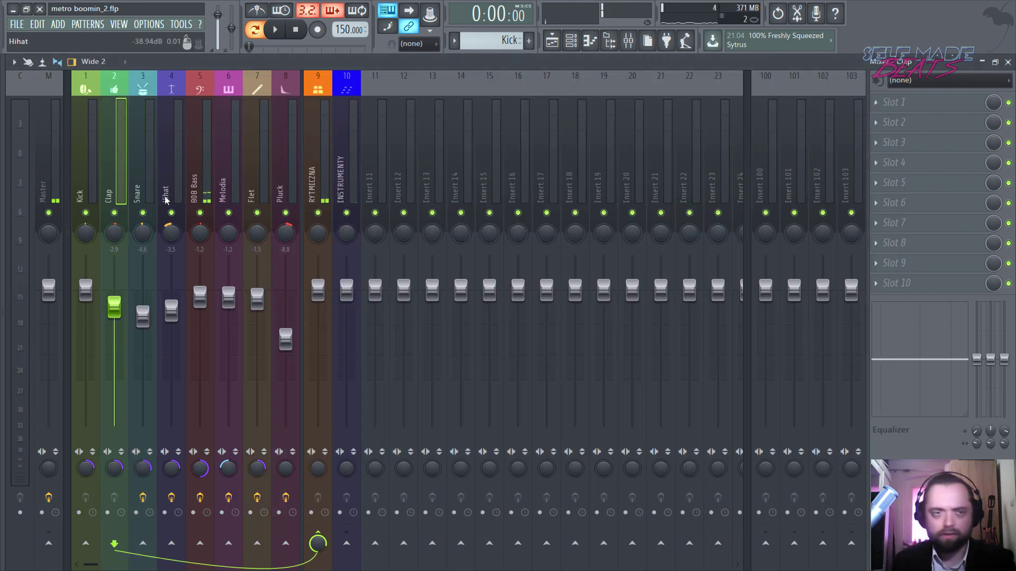
pyautogui.scroll(-1, 169, 189)
pyautogui.click(894, 106)
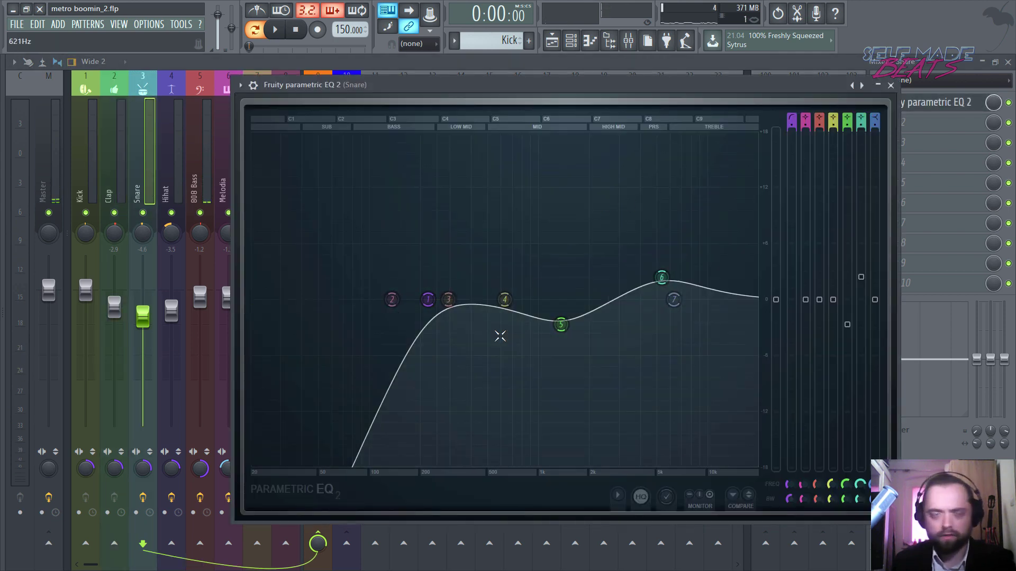
pyautogui.moveTo(448, 299); pyautogui.dragTo(448, 292)
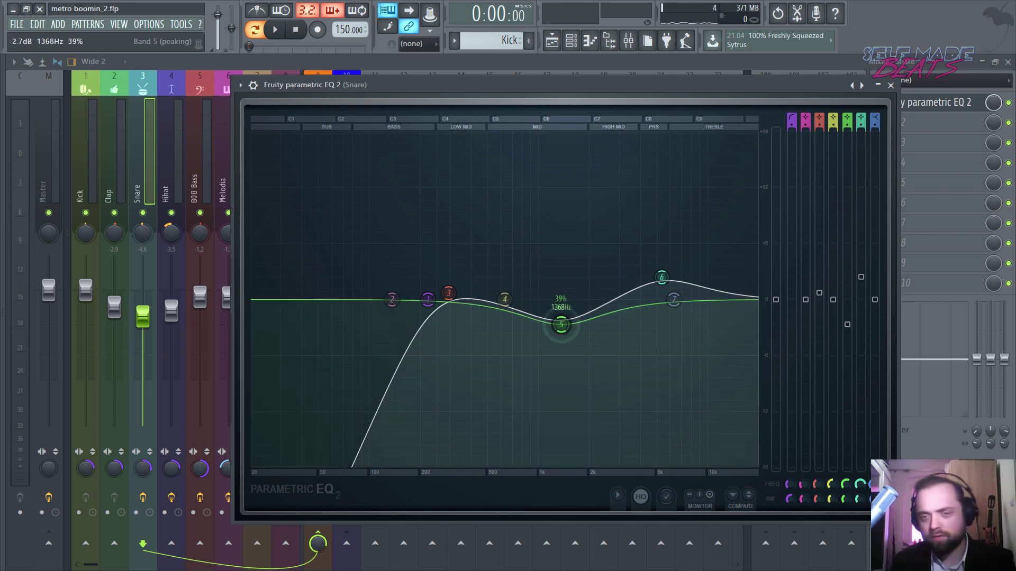
# Deepen Snare's band 5 cut to about 3.4 dB with a narrower bandwidth and nudge band 6 near 5.3 kHz
pyautogui.moveTo(561, 324); pyautogui.dragTo(560, 331)
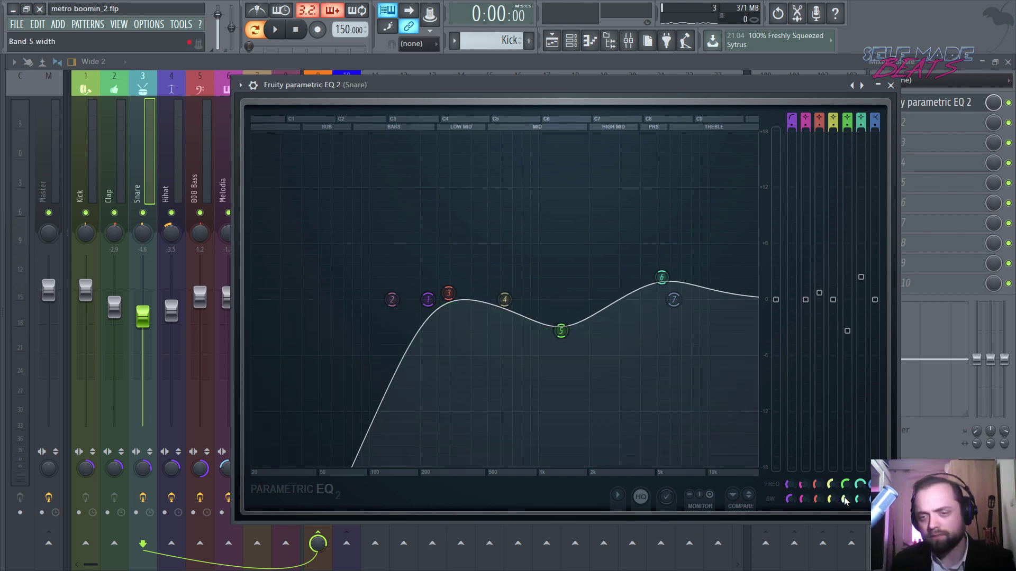
pyautogui.moveTo(845, 501); pyautogui.dragTo(845, 512)
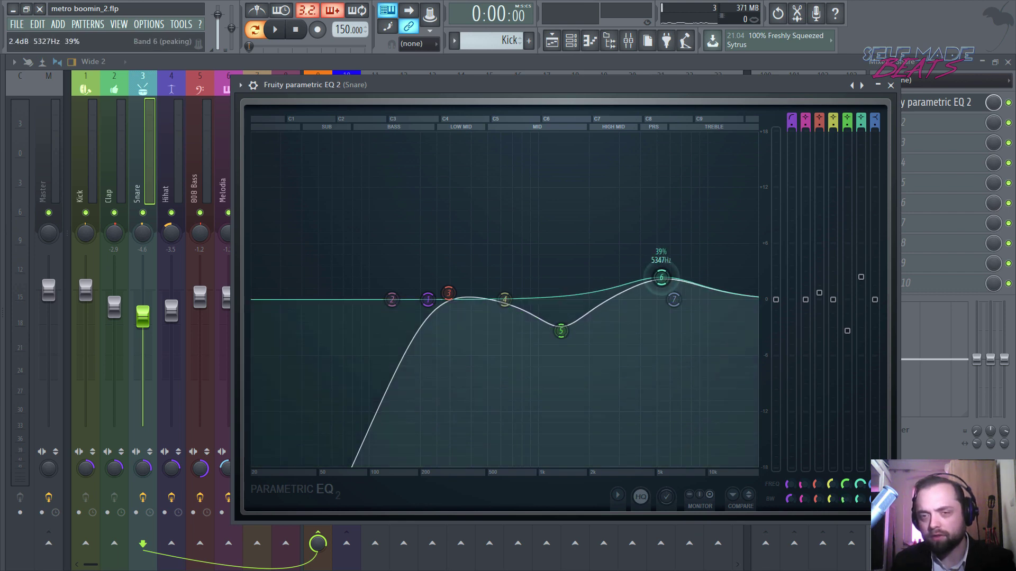
pyautogui.moveTo(661, 277); pyautogui.dragTo(661, 277)
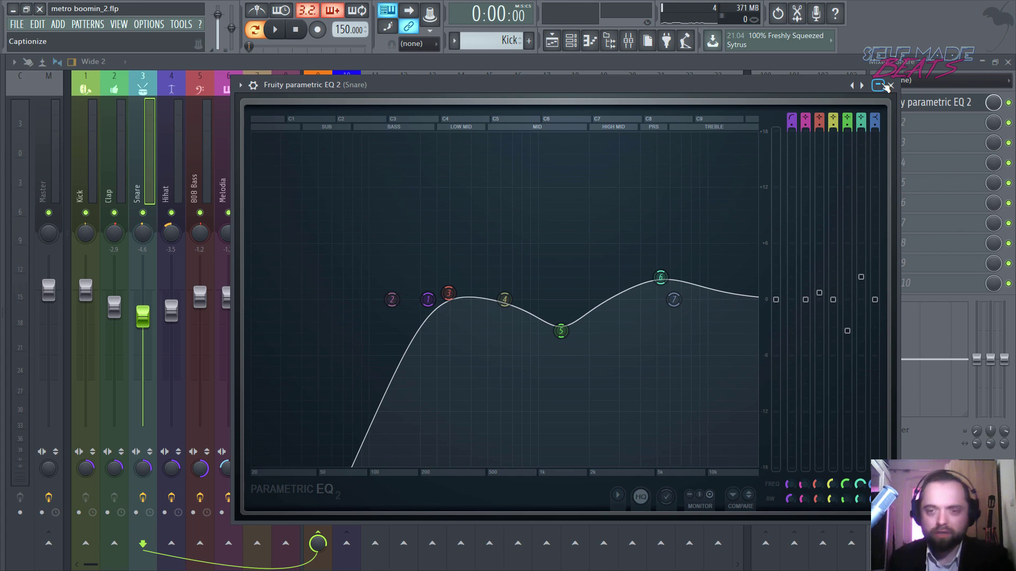
# Compare the beat with Snare's EQ bypassed and re-enabled during playback, and close the EQ
pyautogui.press('space')
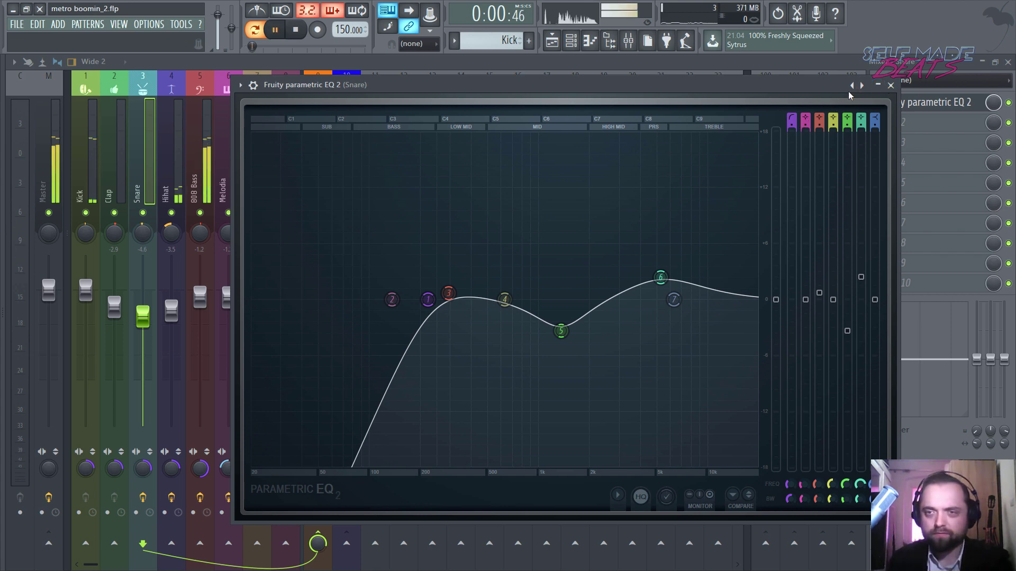
pyautogui.press('space')
pyautogui.click(1009, 103)
pyautogui.press('space')
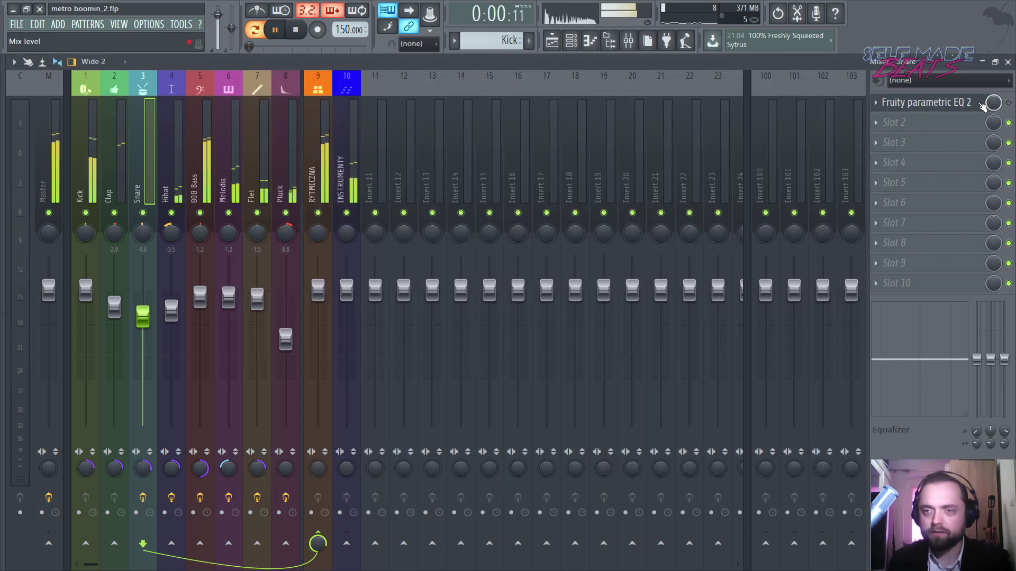
pyautogui.click(967, 102)
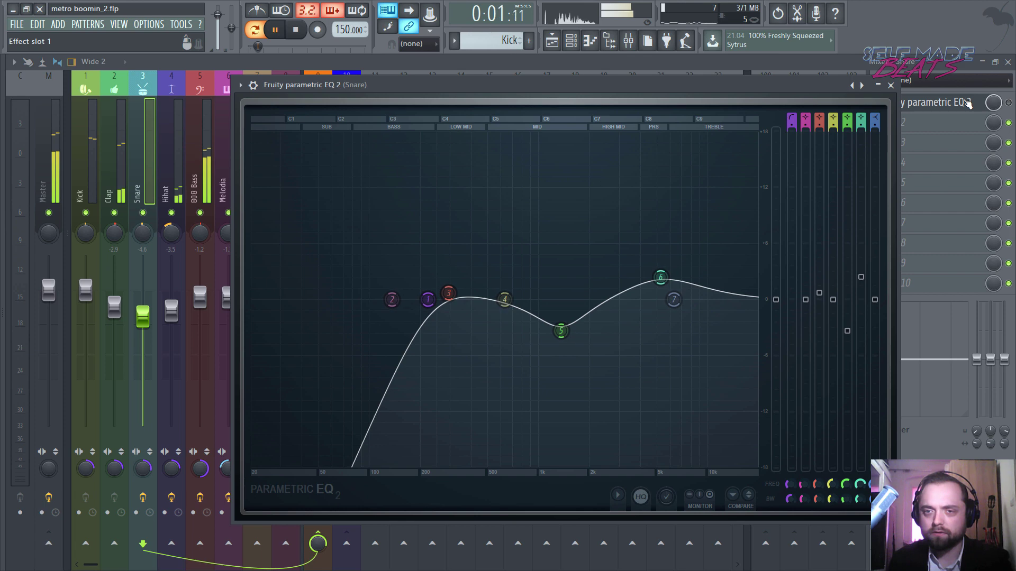
pyautogui.press('space')
pyautogui.click(1008, 104)
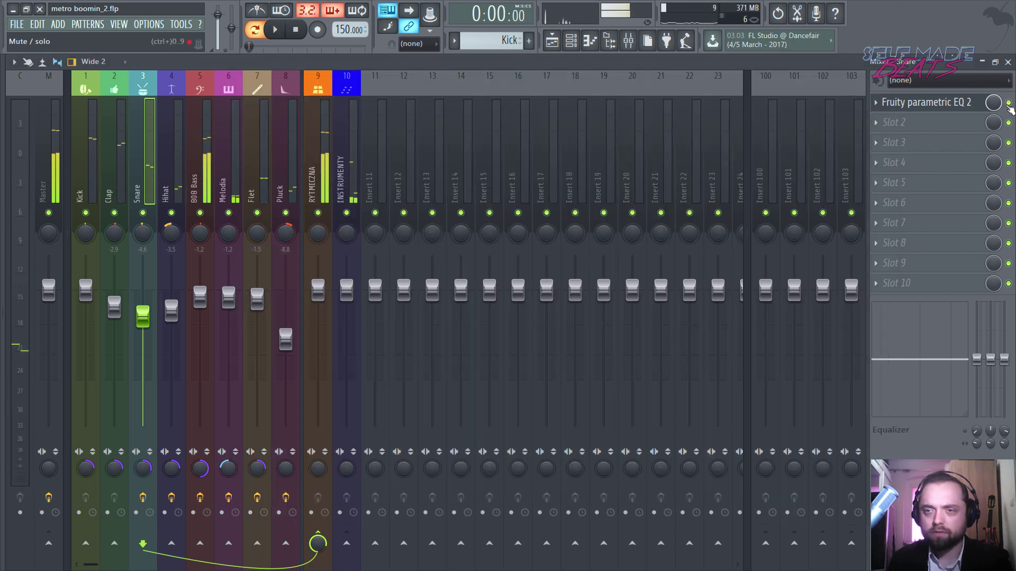
pyautogui.click(958, 104)
pyautogui.press('space')
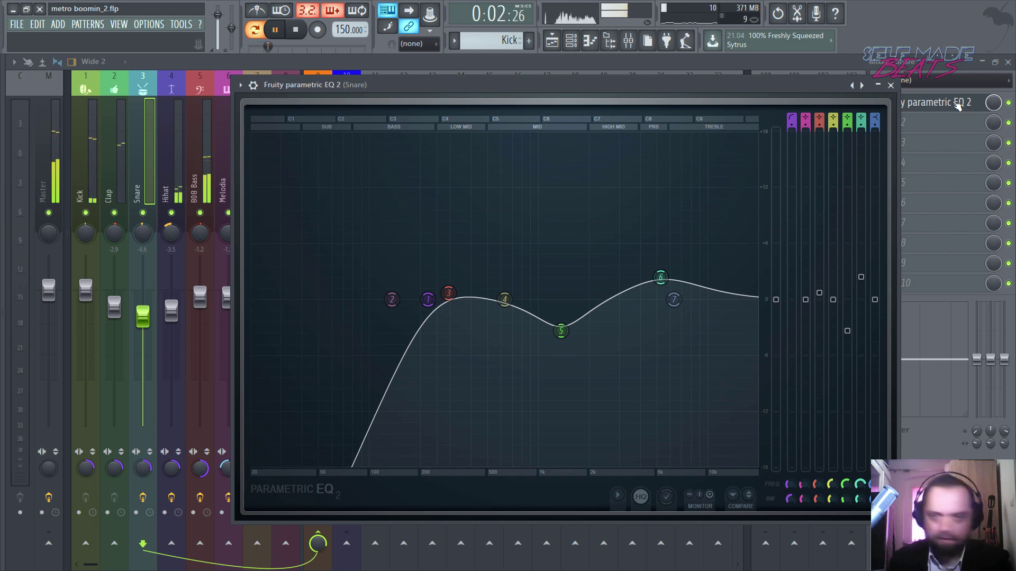
pyautogui.press('space')
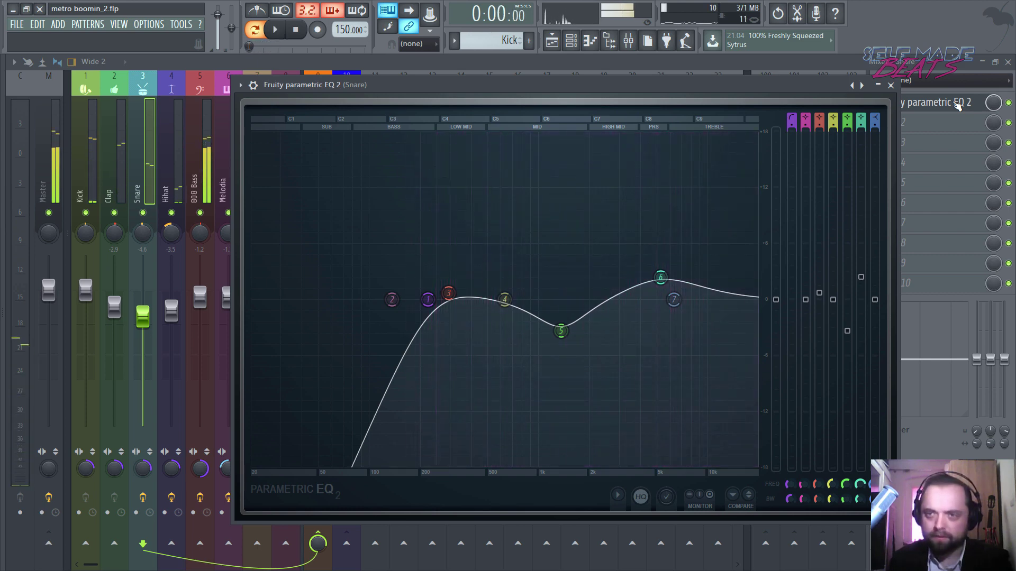
pyautogui.click(891, 86)
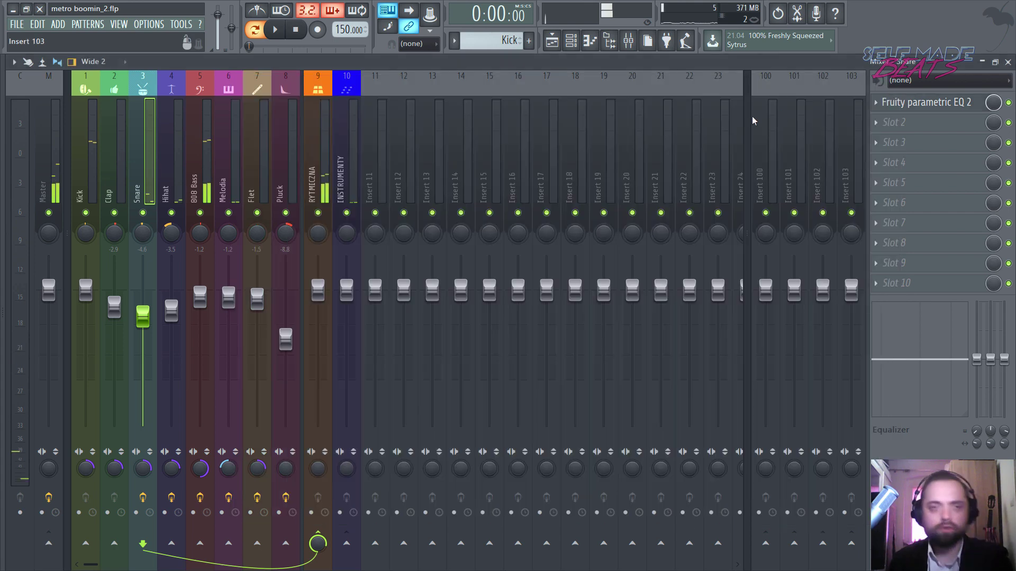
# Select the Clap track, insert Fruity Parametric EQ 2 in its first effect slot, and enlarge and reposition the EQ window
pyautogui.click(111, 175)
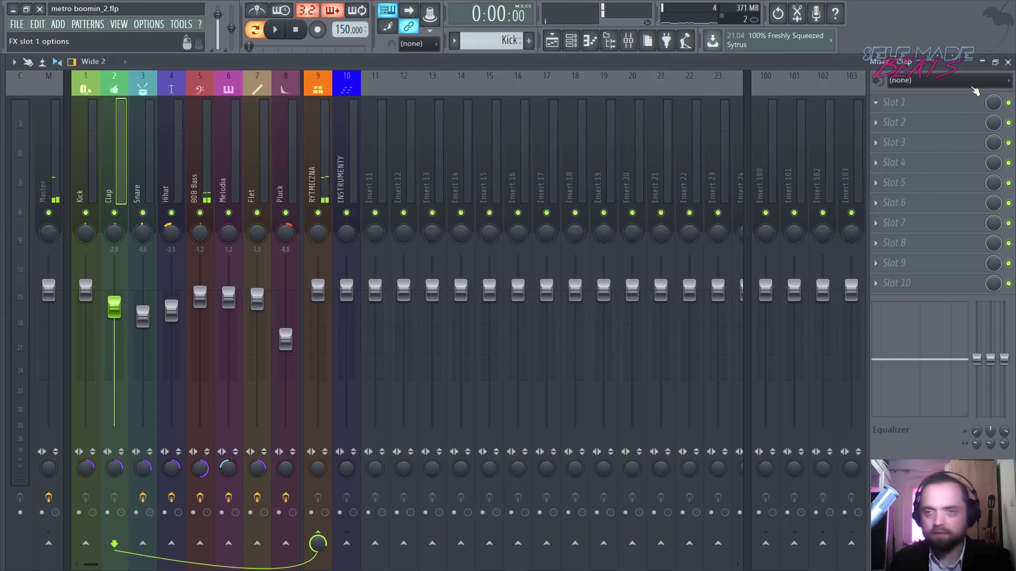
pyautogui.click(914, 105)
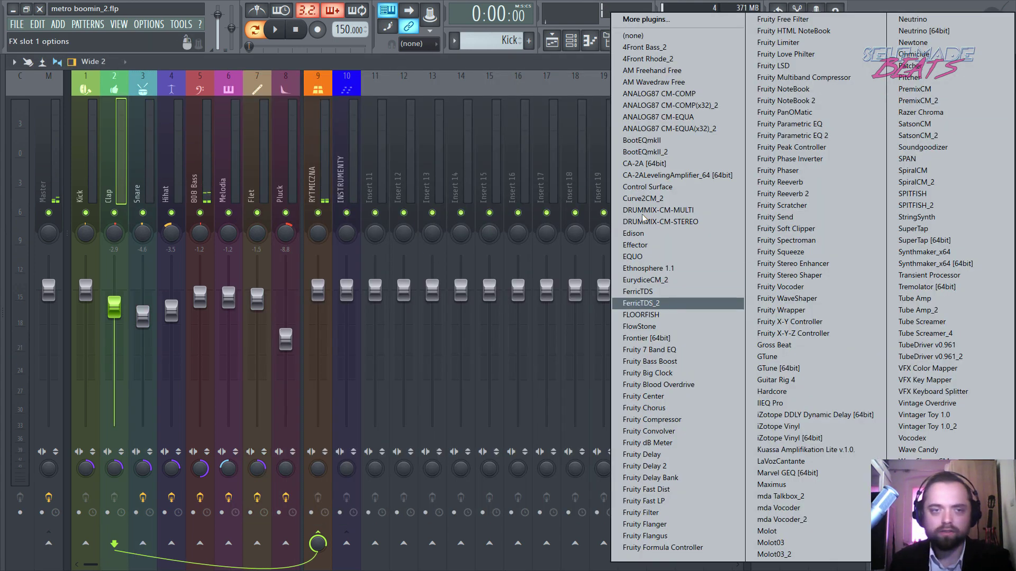
pyautogui.click(821, 137)
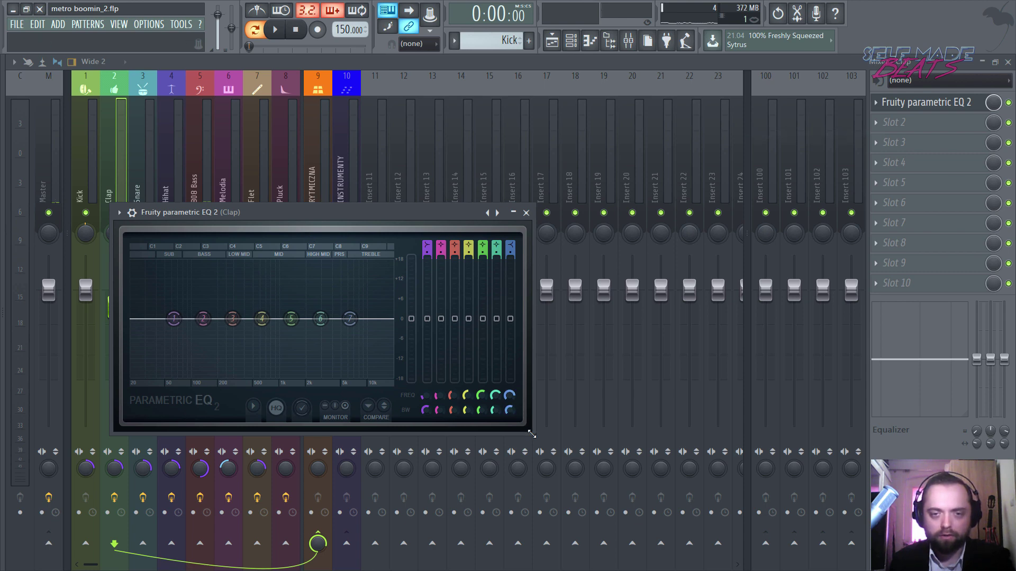
pyautogui.moveTo(531, 434); pyautogui.dragTo(920, 562)
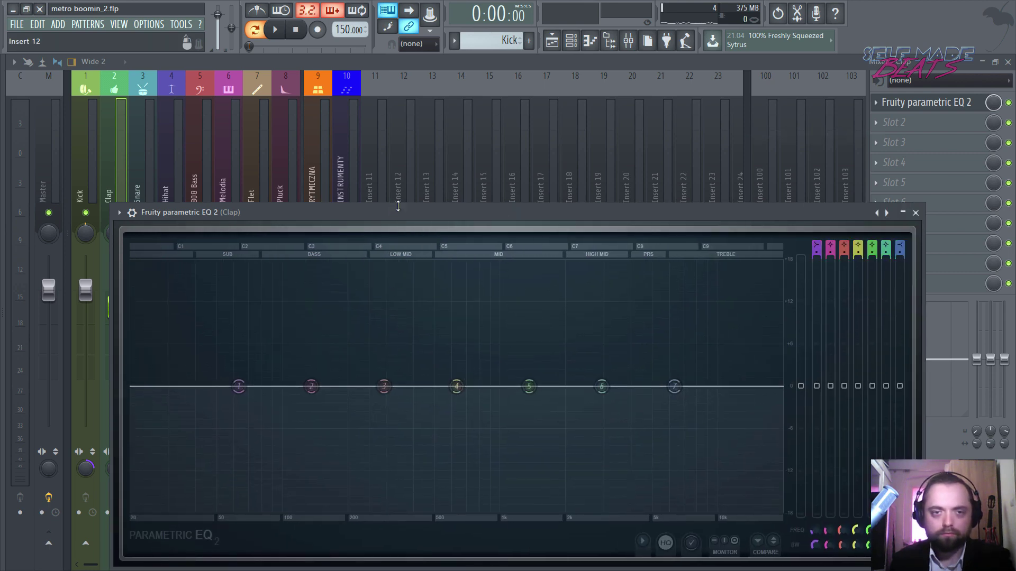
pyautogui.moveTo(397, 204); pyautogui.dragTo(450, 68)
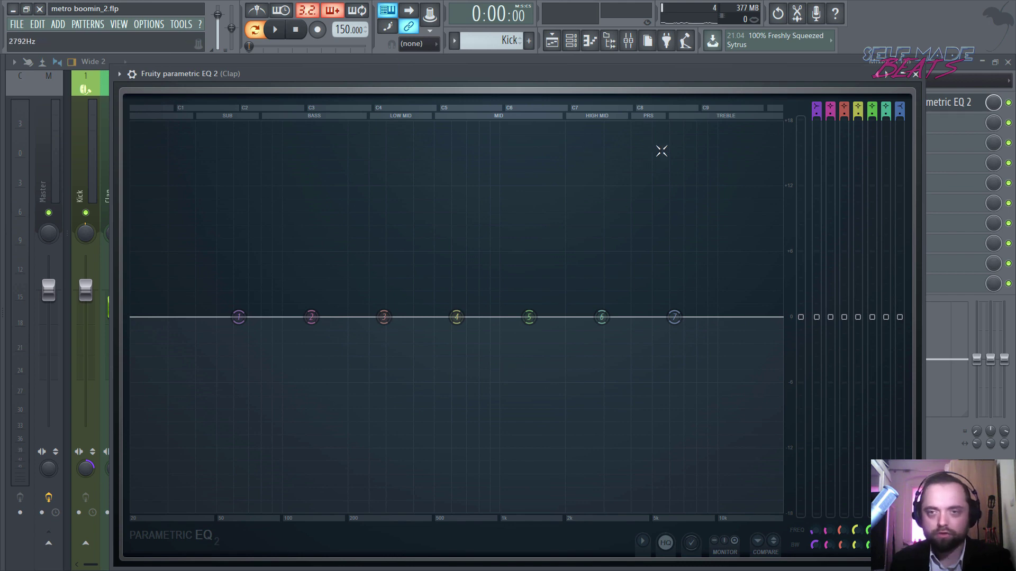
# Turn band 1 of Clap's EQ into a steeper high-pass filter with its cutoff at about 400 Hz
pyautogui.press('space')
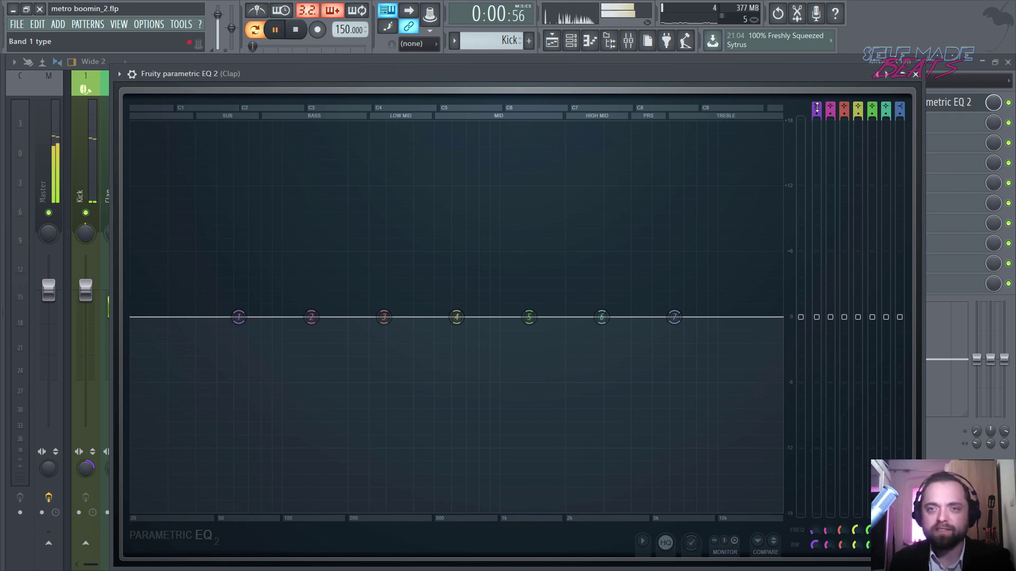
pyautogui.moveTo(817, 108); pyautogui.dragTo(816, 120)
pyautogui.press('space')
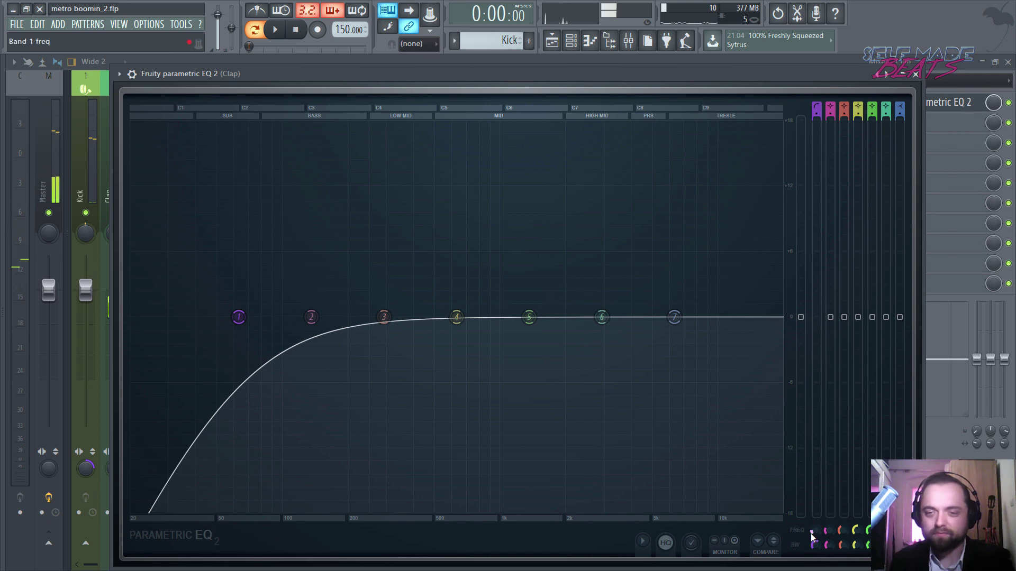
pyautogui.moveTo(813, 531)
pyautogui.mouseDown()
pyautogui.moveTo(813, 501)
pyautogui.moveTo(813, 549)
pyautogui.mouseUp()
pyautogui.press('space')
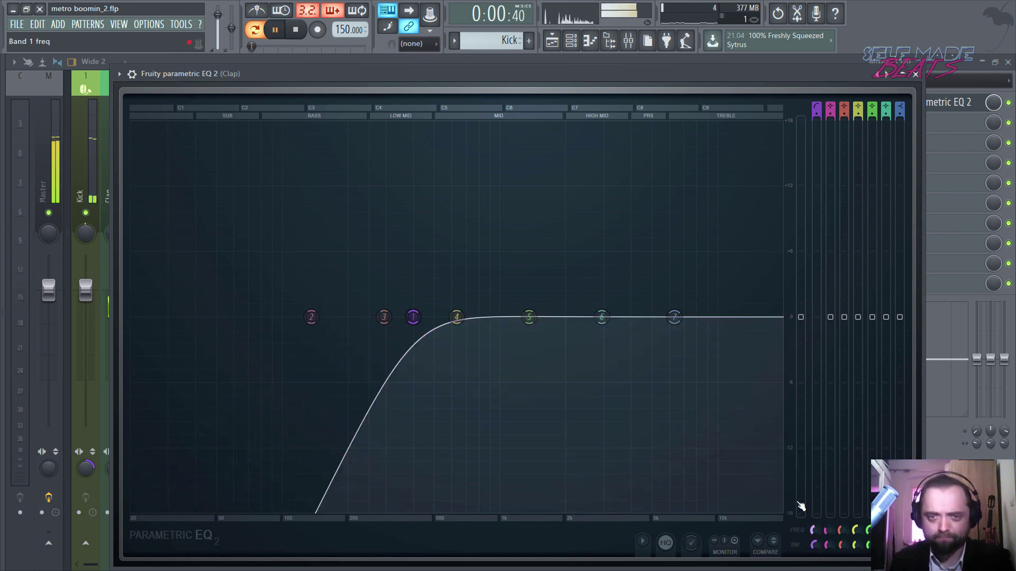
# Boost Clap's band 6 by about 2.4 dB near 5 kHz and narrow its bandwidth
pyautogui.press('space')
pyautogui.moveTo(602, 316)
pyautogui.mouseDown()
pyautogui.moveTo(639, 308)
pyautogui.moveTo(605, 298)
pyautogui.mouseUp()
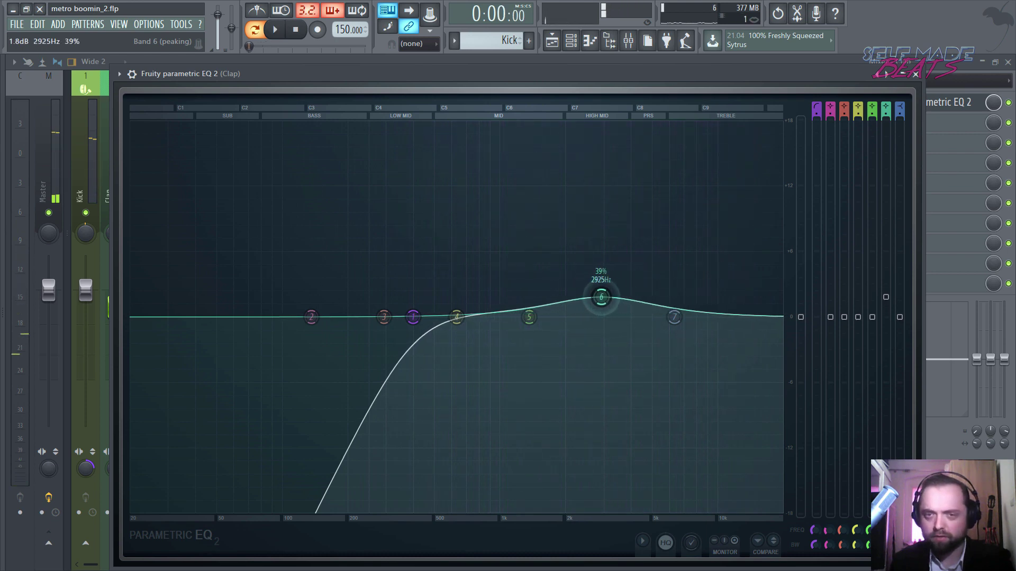
pyautogui.press('space')
pyautogui.moveTo(602, 297); pyautogui.dragTo(652, 291)
pyautogui.press('space')
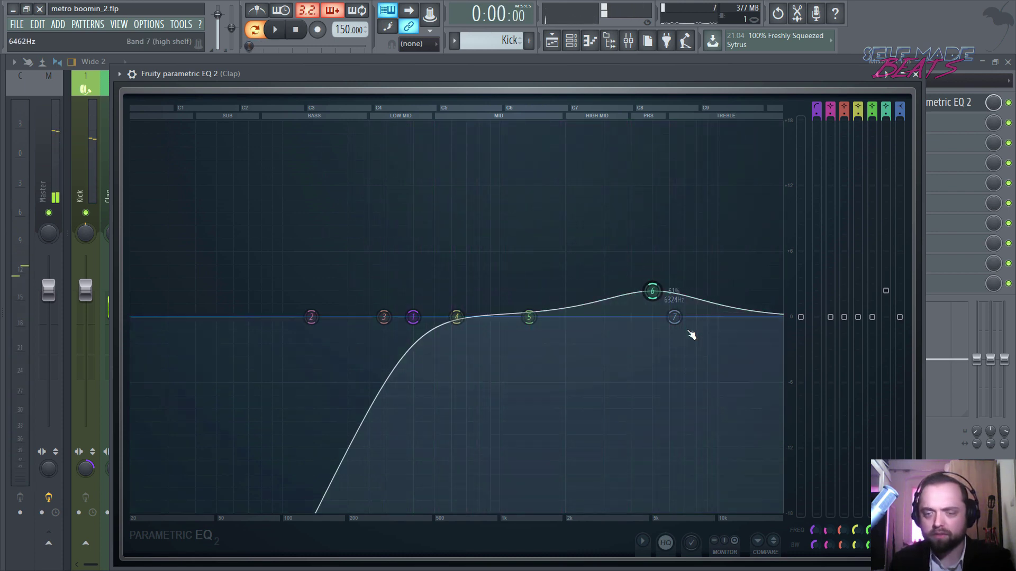
pyautogui.moveTo(884, 545); pyautogui.dragTo(884, 560)
pyautogui.press('space')
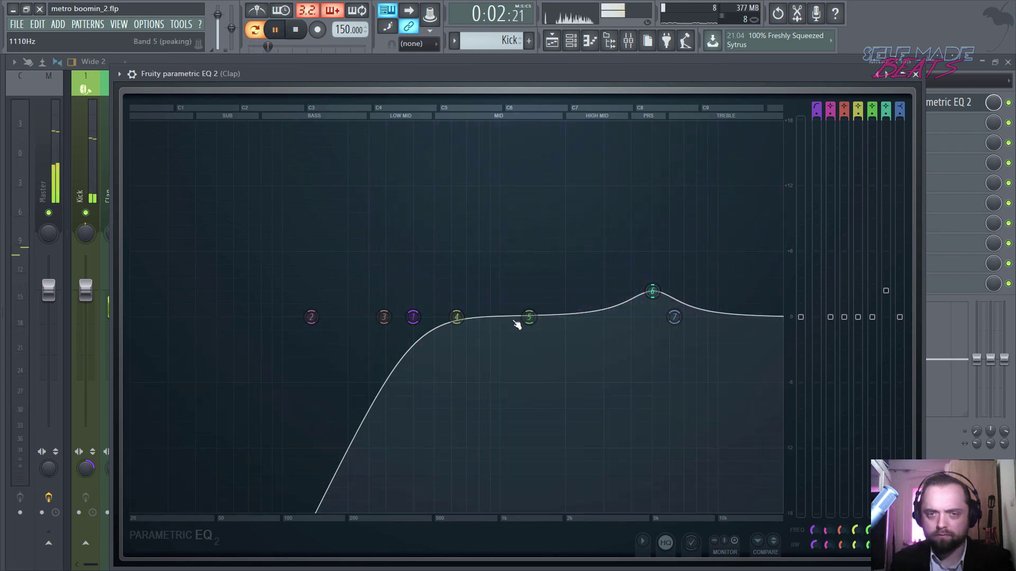
# Cut Clap's band 5 by about 3.5 dB near 1.5 kHz, boost bands 4 and 7 by under 2 dB each, and close the EQ
pyautogui.moveTo(529, 317); pyautogui.dragTo(540, 355)
pyautogui.moveTo(456, 317)
pyautogui.mouseDown()
pyautogui.moveTo(454, 283)
pyautogui.moveTo(458, 297)
pyautogui.mouseUp()
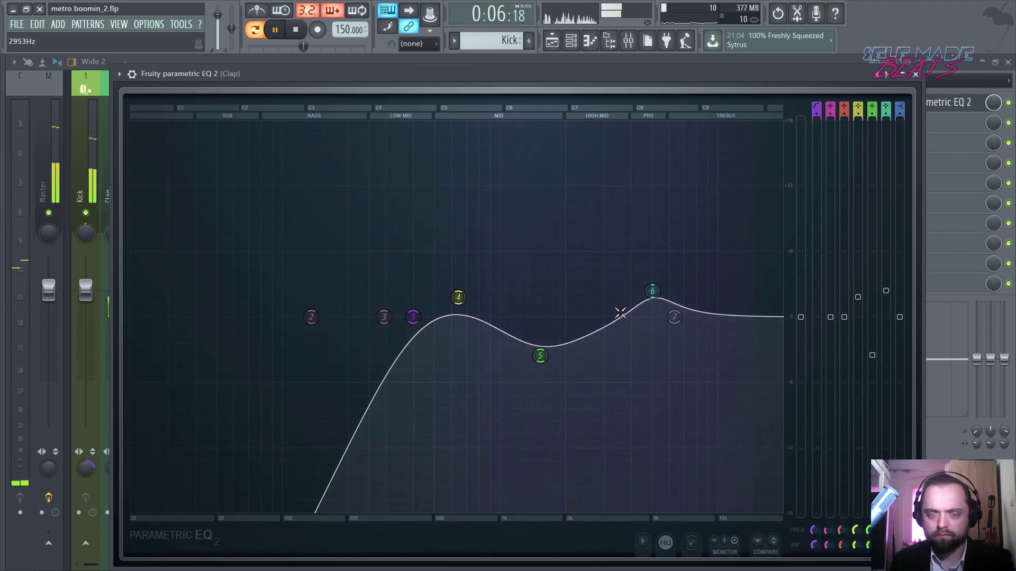
pyautogui.moveTo(674, 317); pyautogui.dragTo(673, 300)
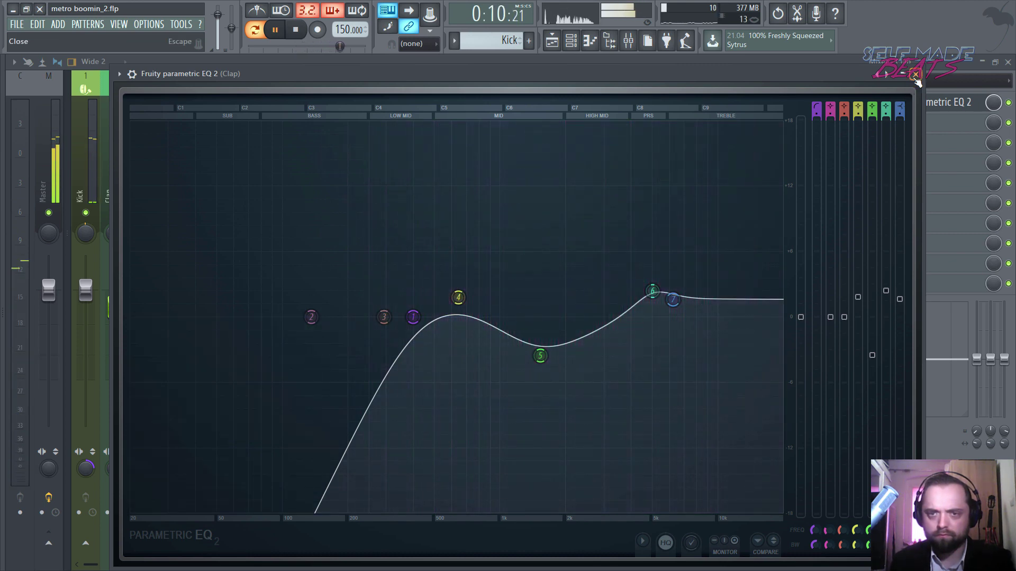
pyautogui.click(915, 75)
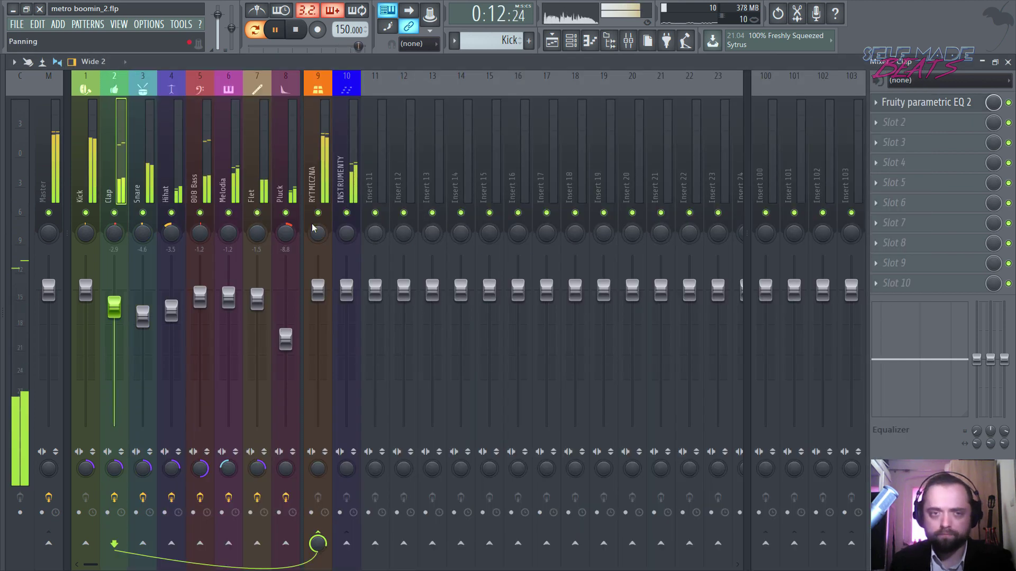
pyautogui.press('space')
# Select the Kick track, insert Fruity Parametric EQ 2 in its first effect slot, and enlarge and reposition the EQ window
pyautogui.click(86, 159)
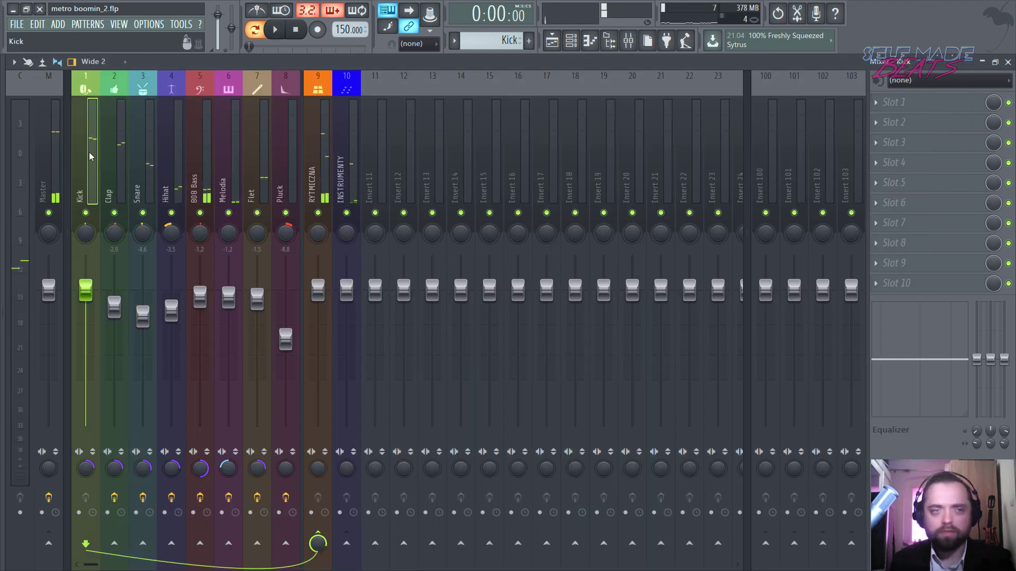
pyautogui.click(901, 105)
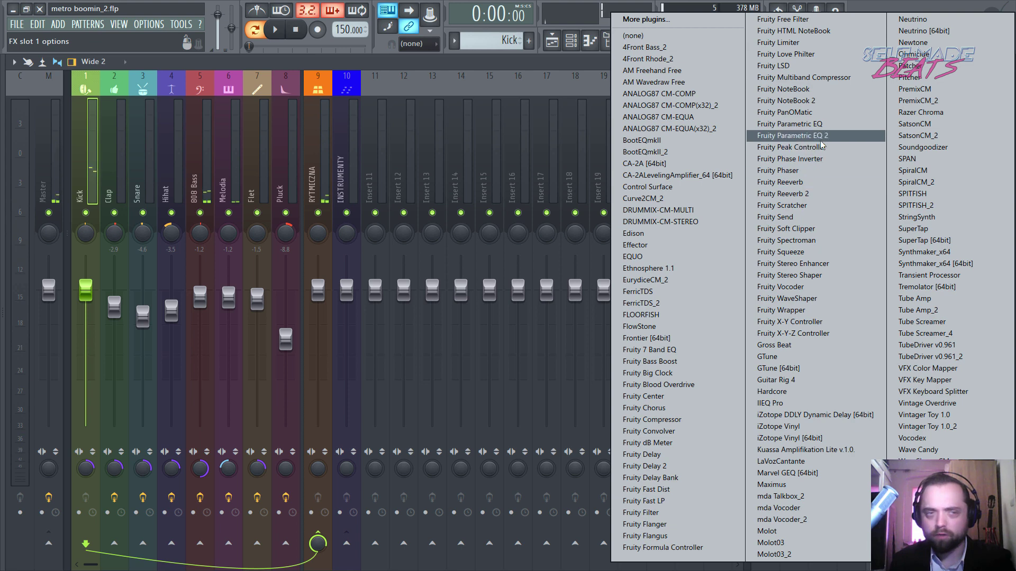
pyautogui.click(868, 135)
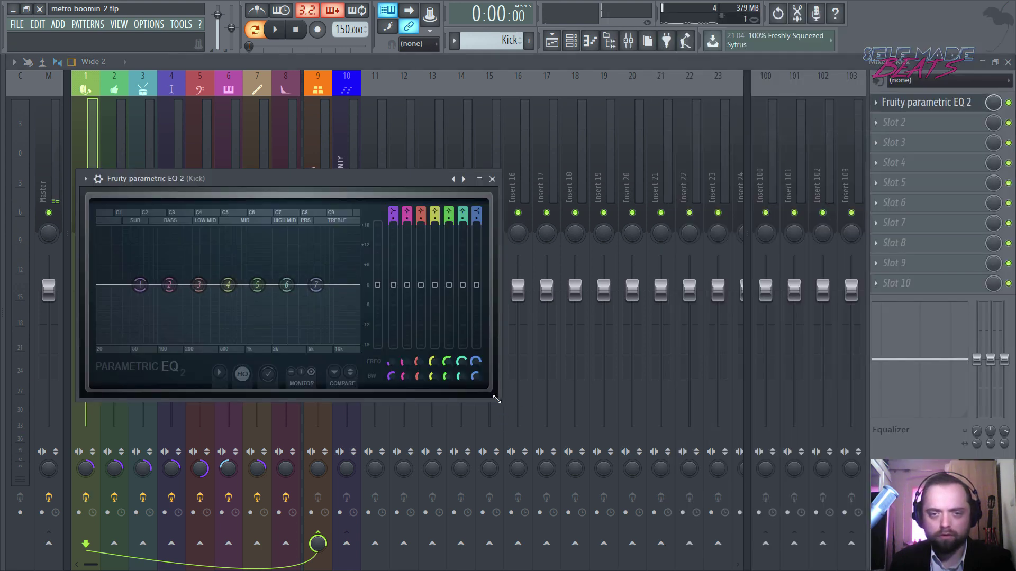
pyautogui.moveTo(497, 400); pyautogui.dragTo(875, 567)
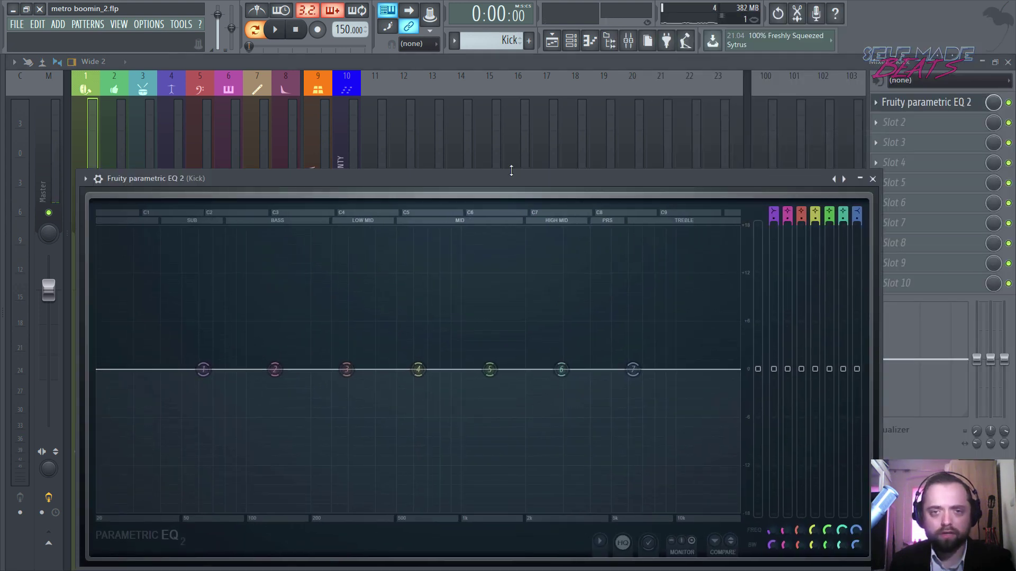
pyautogui.moveTo(510, 171); pyautogui.dragTo(513, 73)
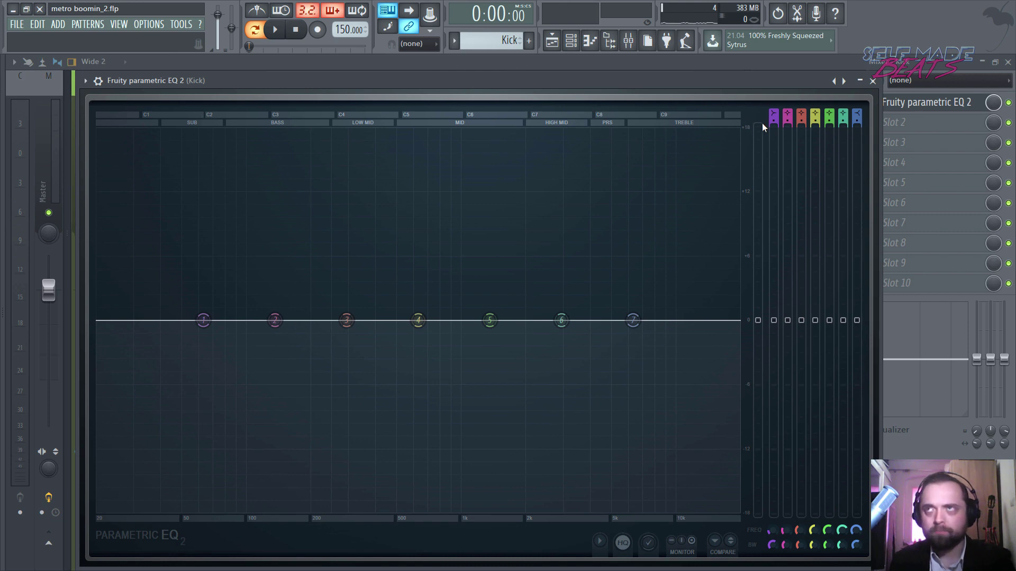
# Make band 1 of Kick's EQ a resonant high-pass filter with a steeper slope, and audition it with the beat
pyautogui.moveTo(774, 111); pyautogui.dragTo(774, 143)
pyautogui.moveTo(769, 550); pyautogui.dragTo(770, 515)
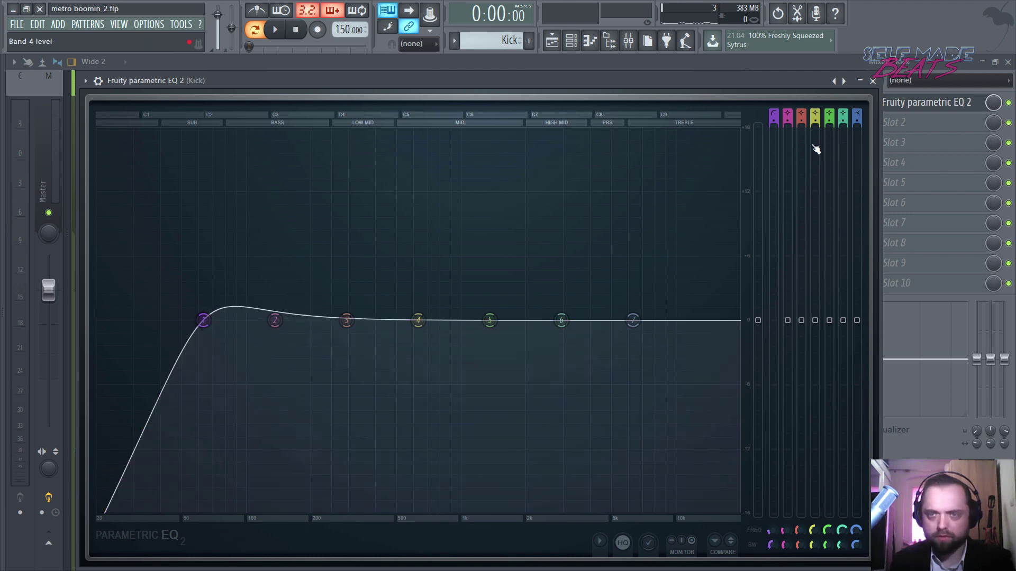
pyautogui.press('space')
pyautogui.moveTo(773, 122); pyautogui.dragTo(774, 94)
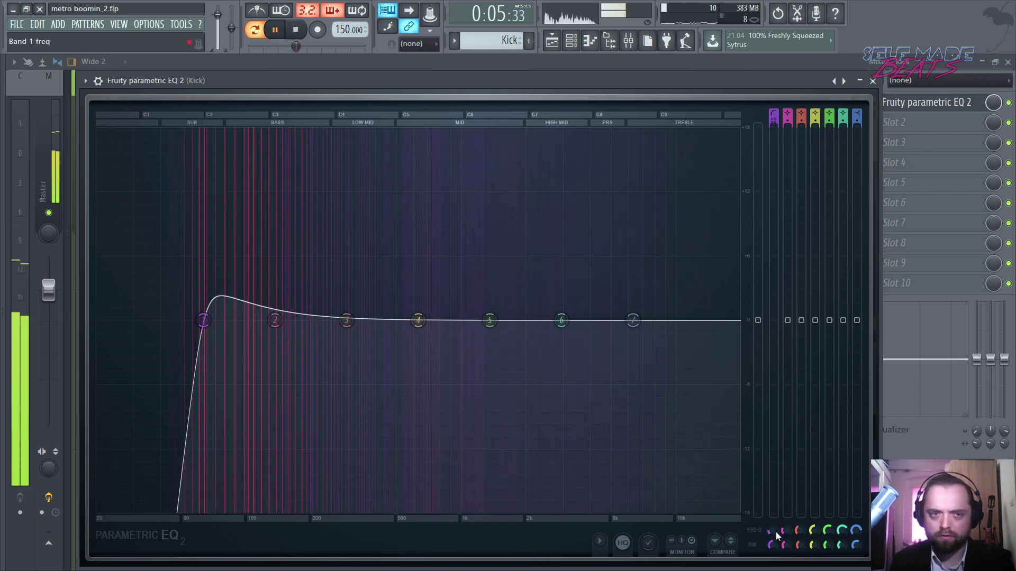
pyautogui.press('space')
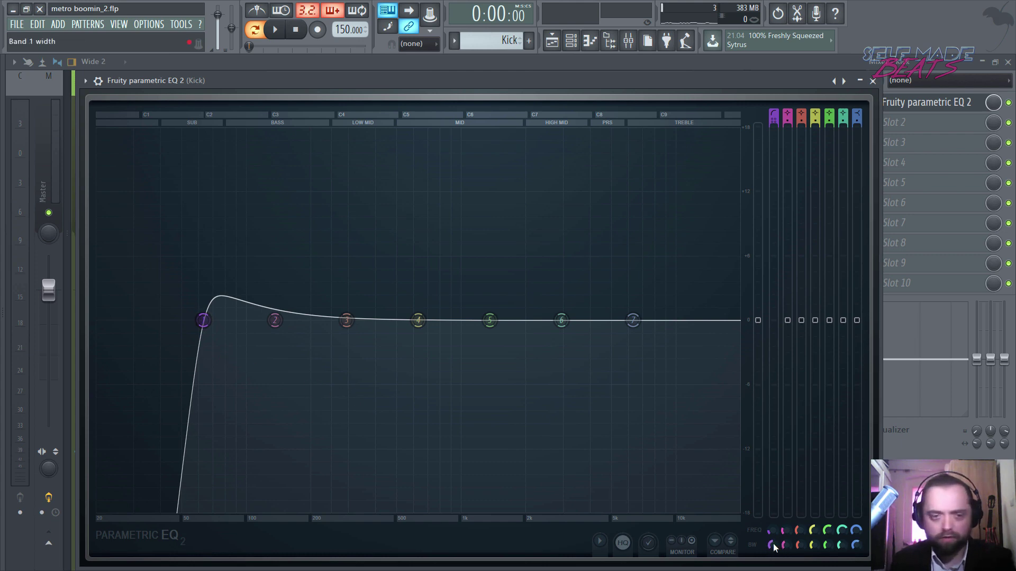
# Cut Kick's band 3 by about 4.9 dB at 411 Hz with a narrower bandwidth while checking it in playback
pyautogui.press('space')
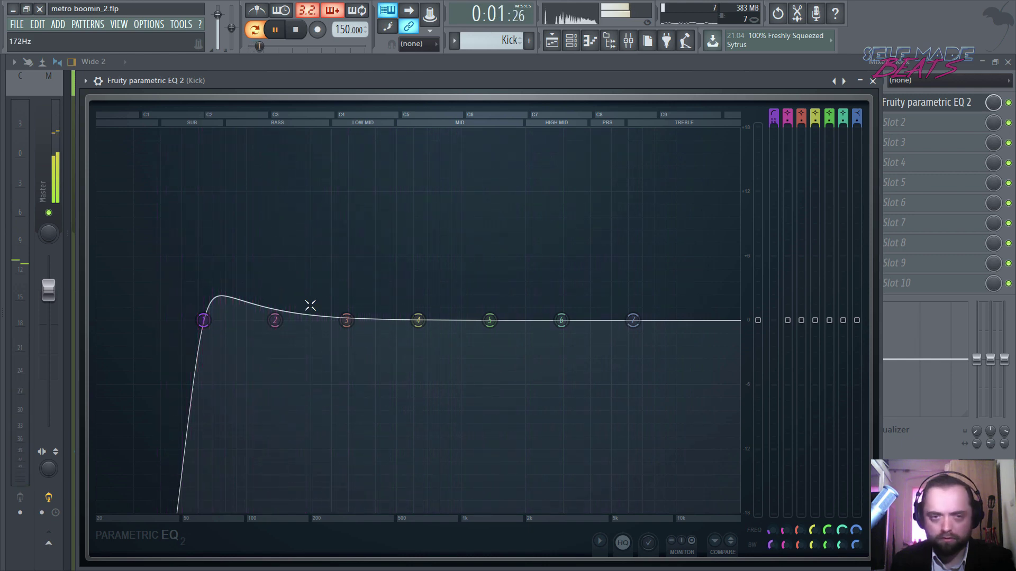
pyautogui.press('space')
pyautogui.moveTo(347, 320); pyautogui.dragTo(348, 352)
pyautogui.moveTo(794, 540)
pyautogui.mouseDown()
pyautogui.moveTo(794, 553)
pyautogui.moveTo(798, 521)
pyautogui.mouseUp()
pyautogui.press('space')
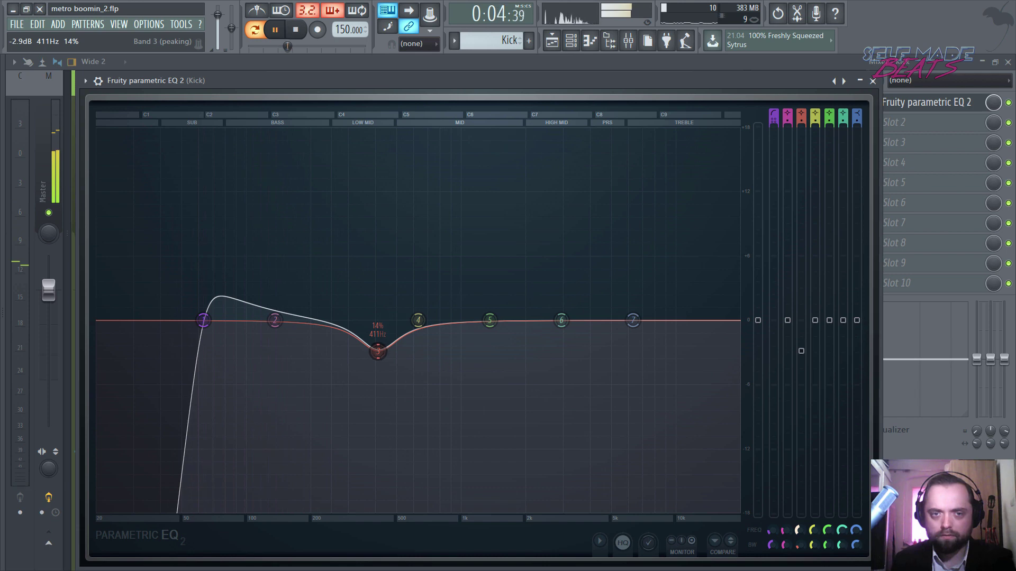
pyautogui.press('space')
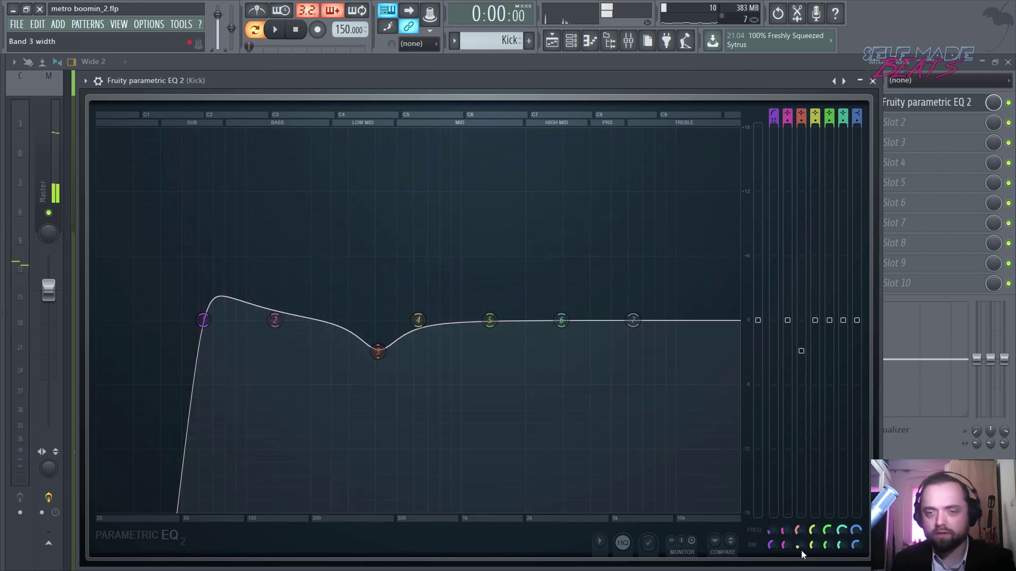
pyautogui.press('space')
pyautogui.moveTo(802, 354); pyautogui.dragTo(801, 372)
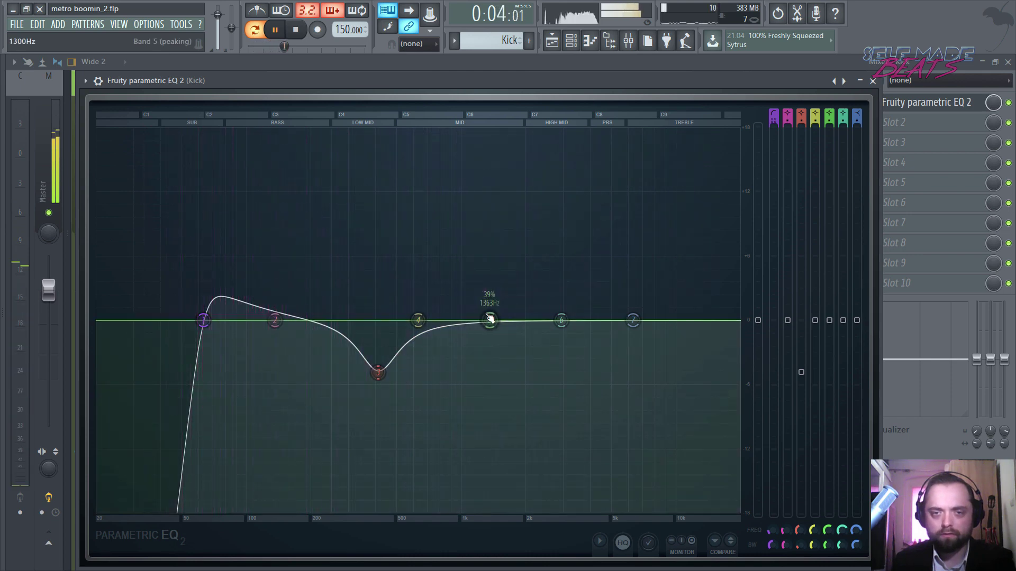
# Boost Kick's band 5 by about 2.4 dB near 3.5 kHz with a narrower bandwidth
pyautogui.press('space')
pyautogui.moveTo(490, 320); pyautogui.dragTo(593, 296)
pyautogui.press('space')
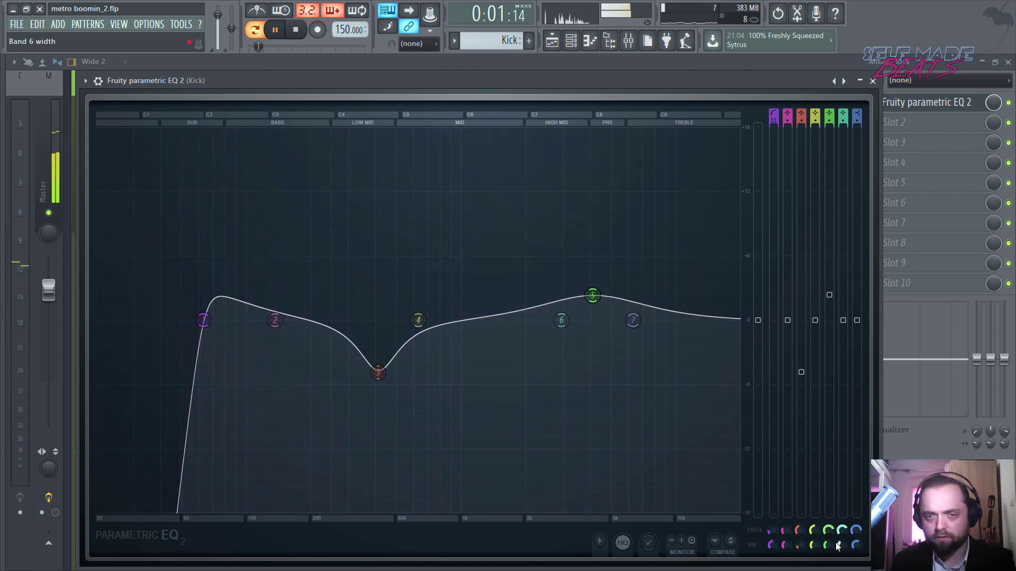
pyautogui.press('space')
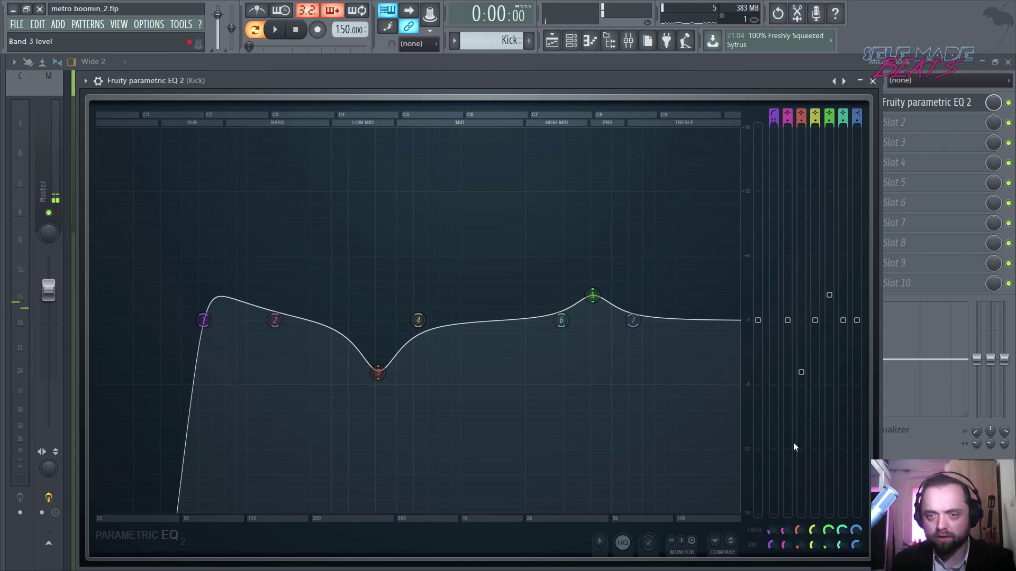
pyautogui.moveTo(832, 528); pyautogui.dragTo(827, 553)
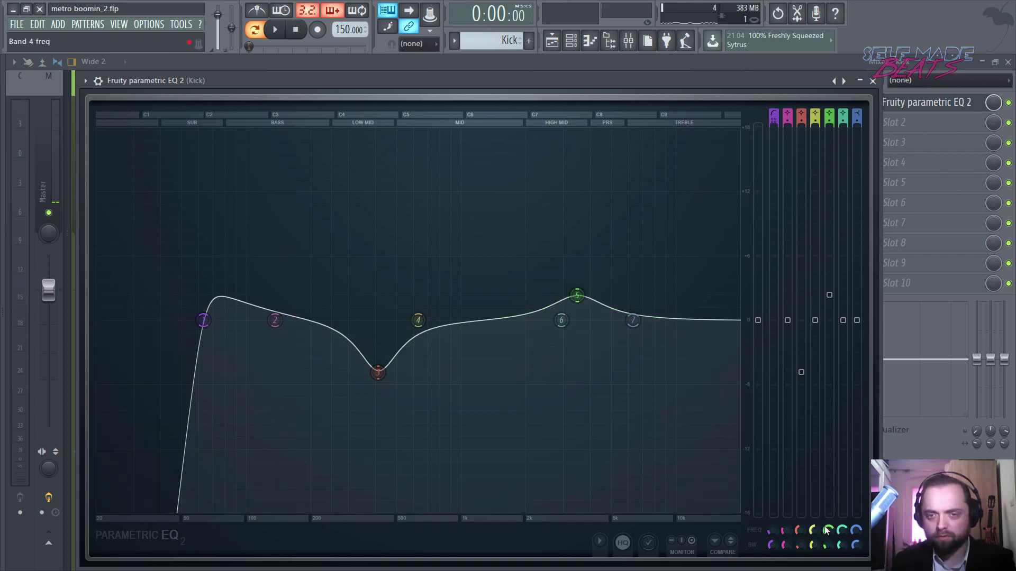
# Cut Kick's band 4 by about 2.8 dB near 970 Hz, lower the band 7 high shelf by about 2.2 dB, and close the EQ
pyautogui.press('space')
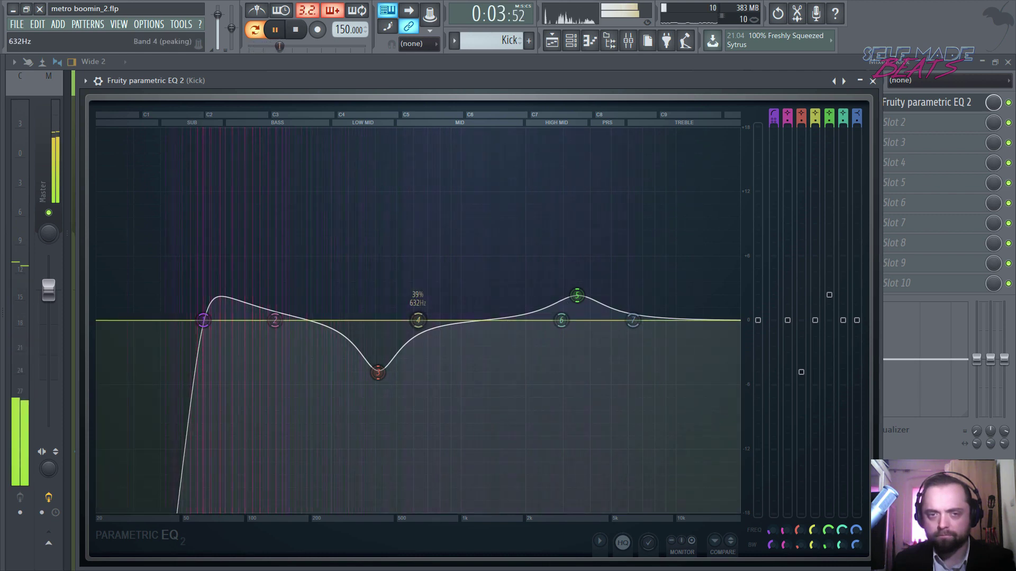
pyautogui.moveTo(418, 320); pyautogui.dragTo(458, 349)
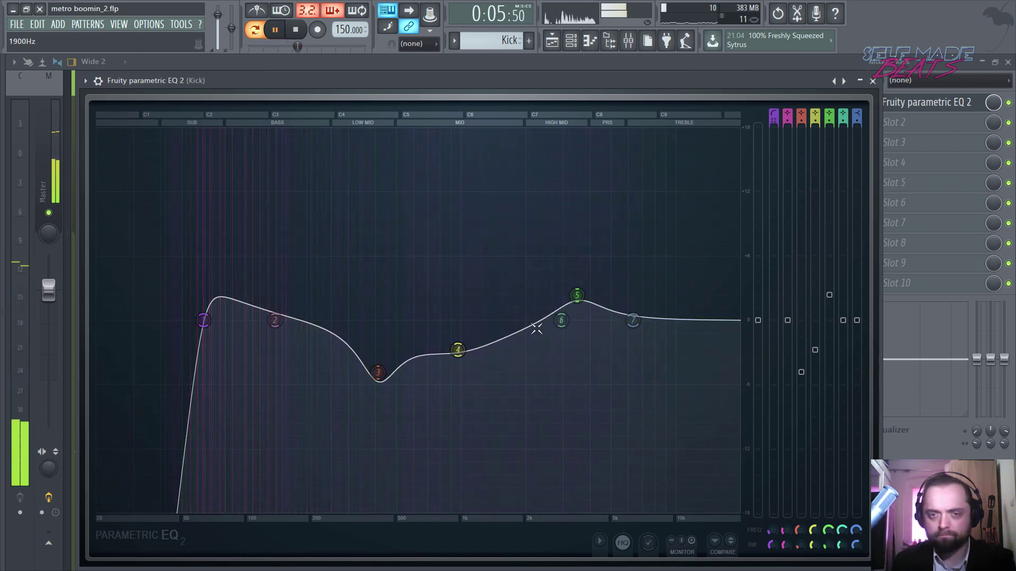
pyautogui.moveTo(633, 321); pyautogui.dragTo(636, 344)
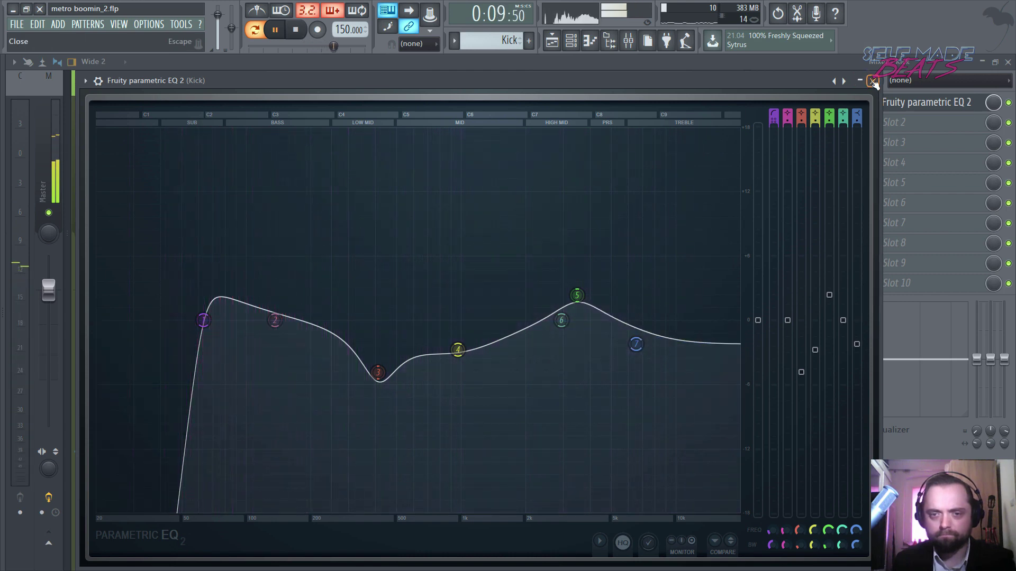
pyautogui.click(873, 82)
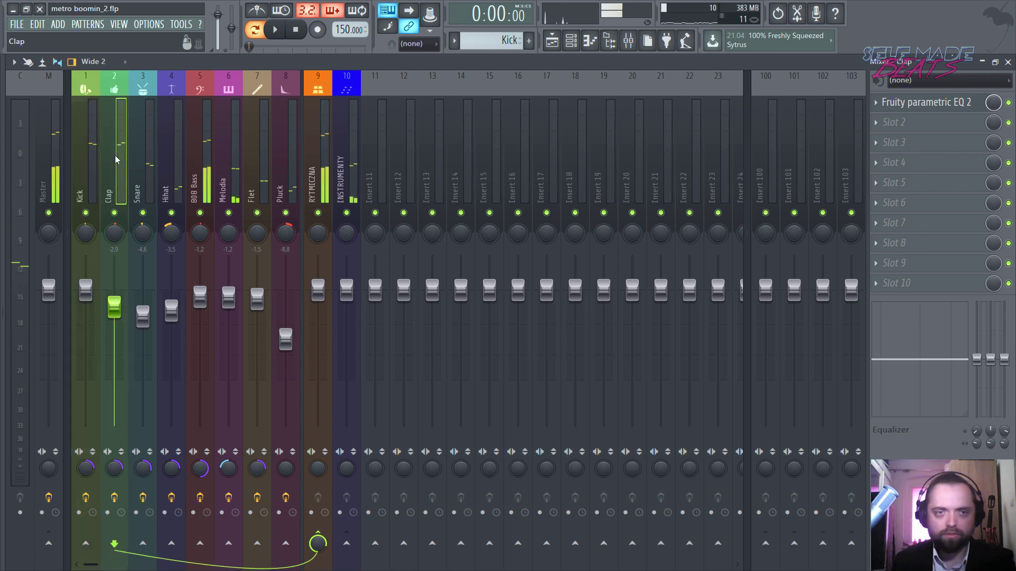
# Select the RYTMICZNA bus and insert Fruity Blood Overdrive in its first effect slot
pyautogui.click(315, 177)
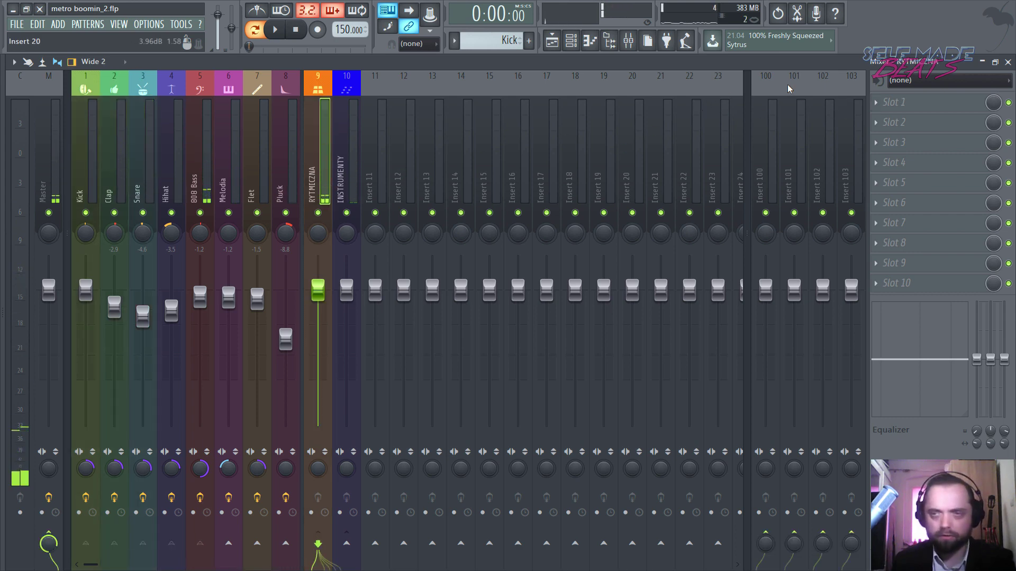
pyautogui.click(893, 103)
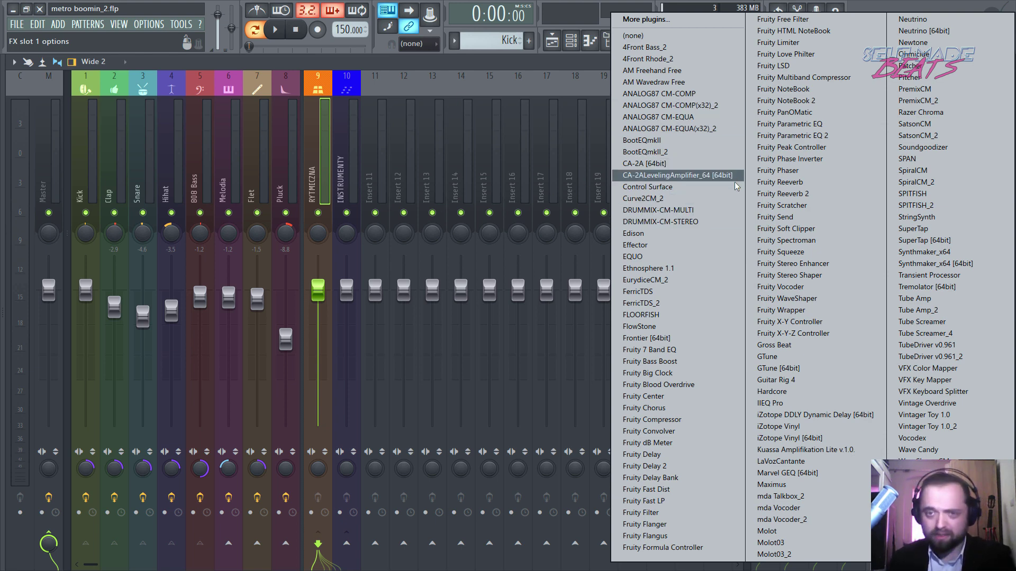
pyautogui.click(688, 384)
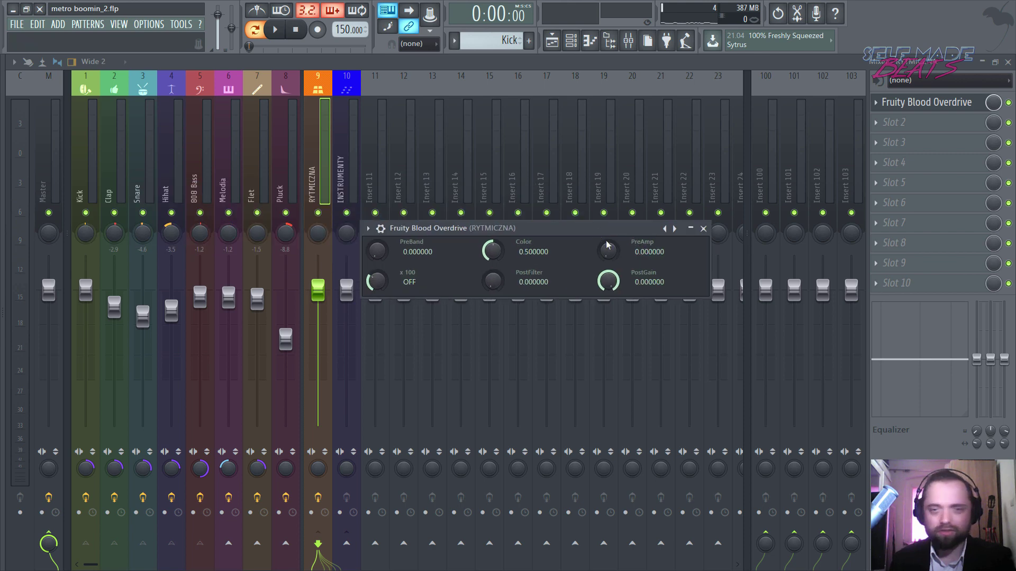
# During playback, set the overdrive's Color to about 0.297, PreAmp to about 0.206 and PostGain to about -0.251
pyautogui.press('space')
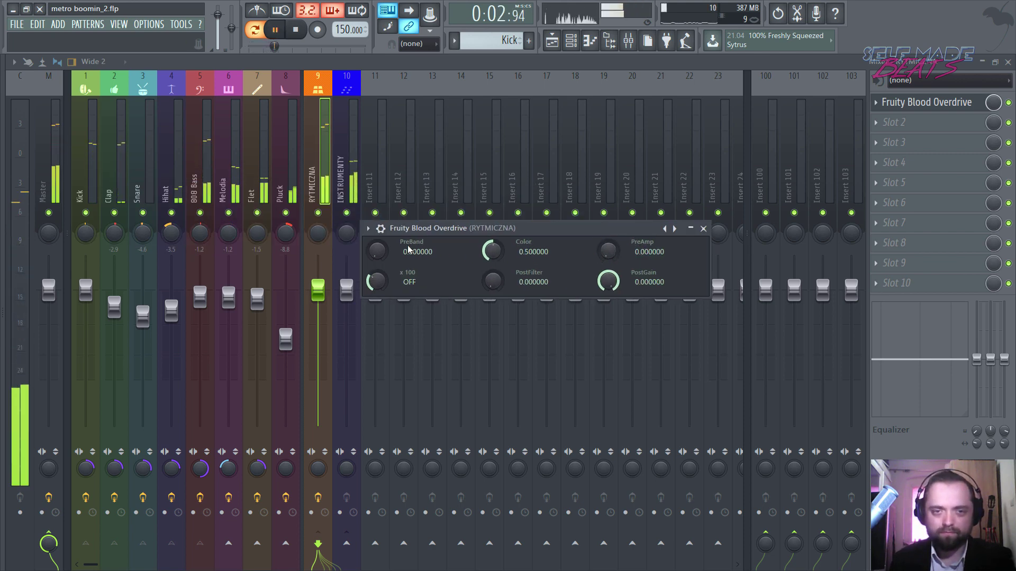
pyautogui.moveTo(492, 251); pyautogui.dragTo(492, 278)
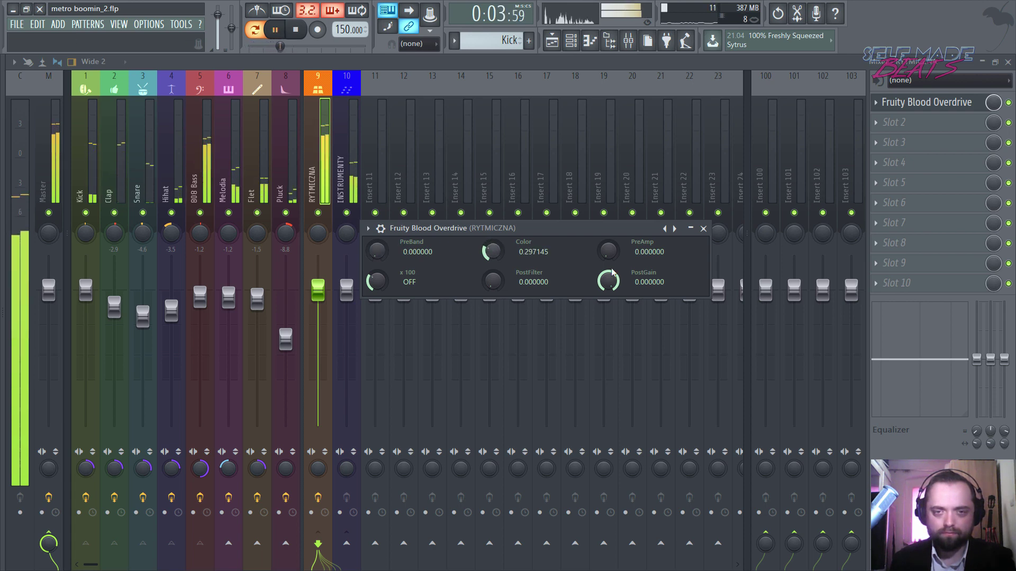
pyautogui.moveTo(608, 251); pyautogui.dragTo(608, 234)
pyautogui.press('space')
pyautogui.press('space')
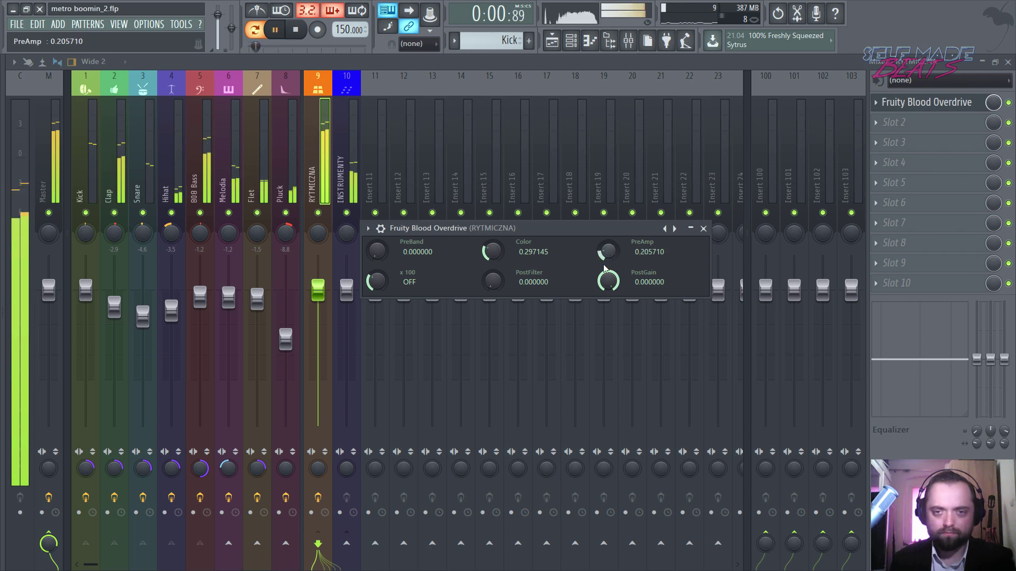
pyautogui.moveTo(609, 281)
pyautogui.mouseDown()
pyautogui.moveTo(610, 307)
pyautogui.moveTo(611, 284)
pyautogui.mouseUp()
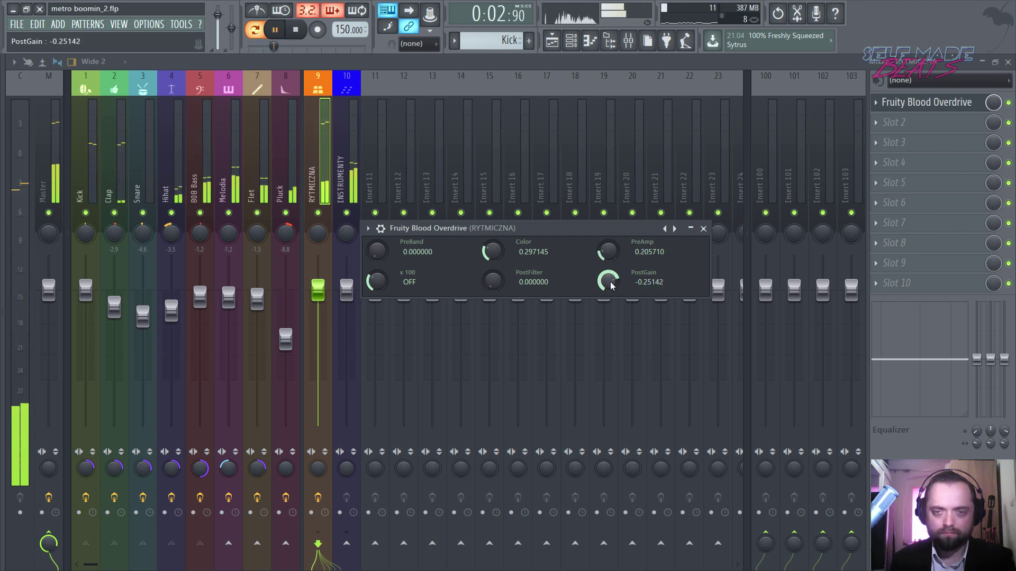
# Refine the RYTMICZNA overdrive by ear to Color about 0.163, PreAmp about 0.233 and PostGain about -0.293, then close it and stop playback
pyautogui.moveTo(492, 252); pyautogui.dragTo(493, 232)
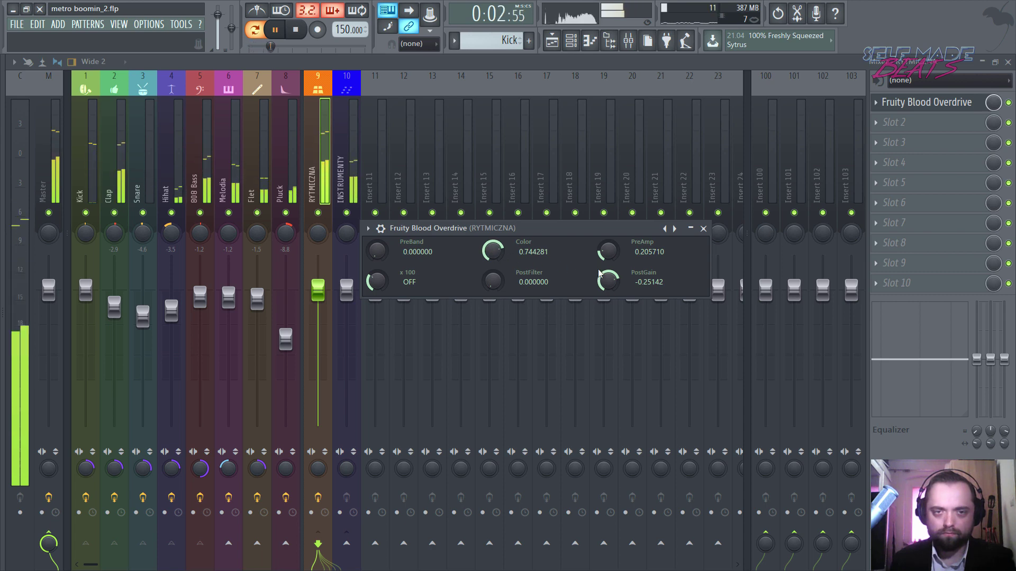
pyautogui.press('space')
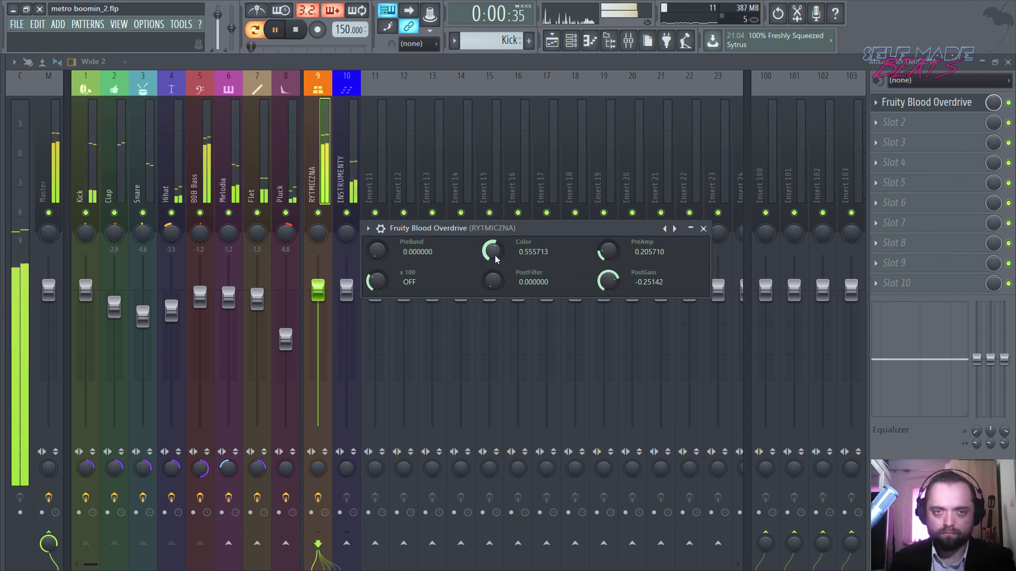
pyautogui.moveTo(490, 248); pyautogui.dragTo(489, 264)
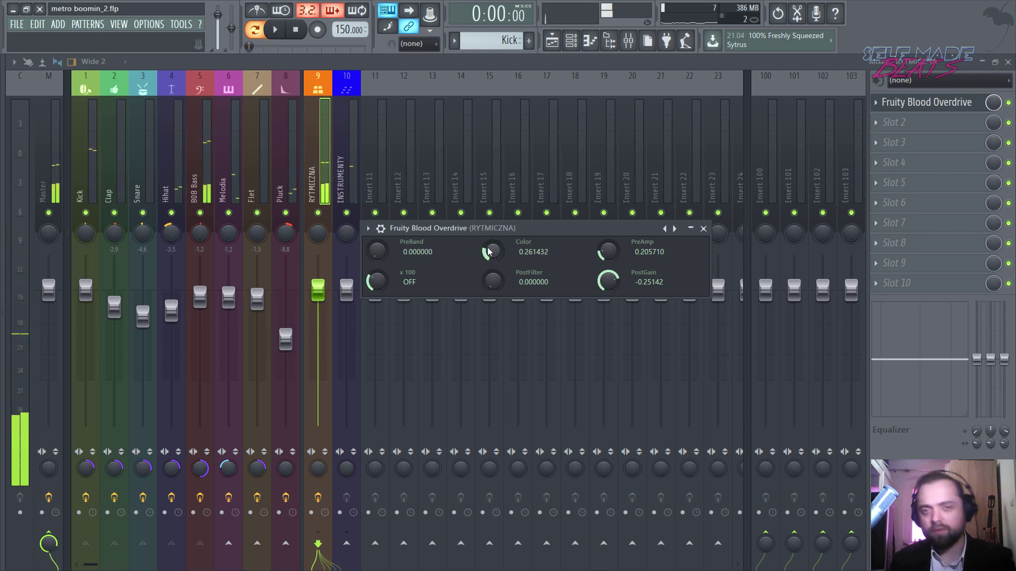
pyautogui.press('space')
pyautogui.moveTo(489, 248); pyautogui.dragTo(489, 257)
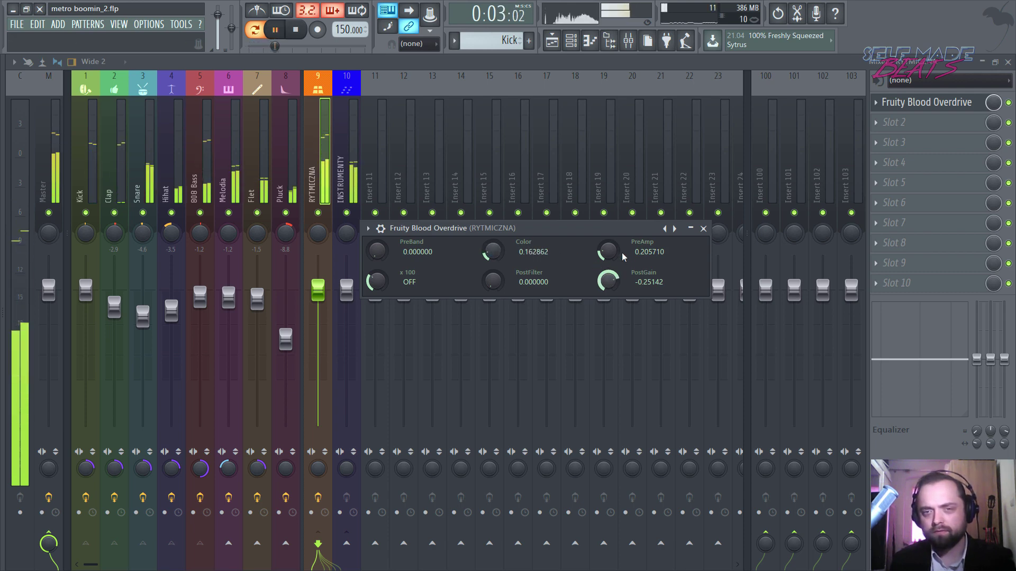
pyautogui.moveTo(608, 250); pyautogui.dragTo(607, 284)
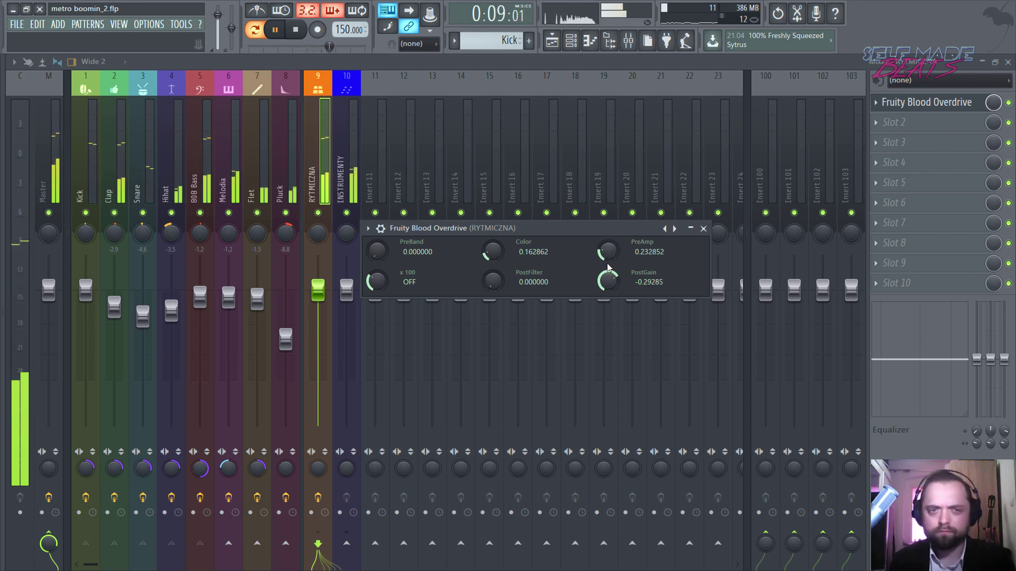
pyautogui.click(703, 229)
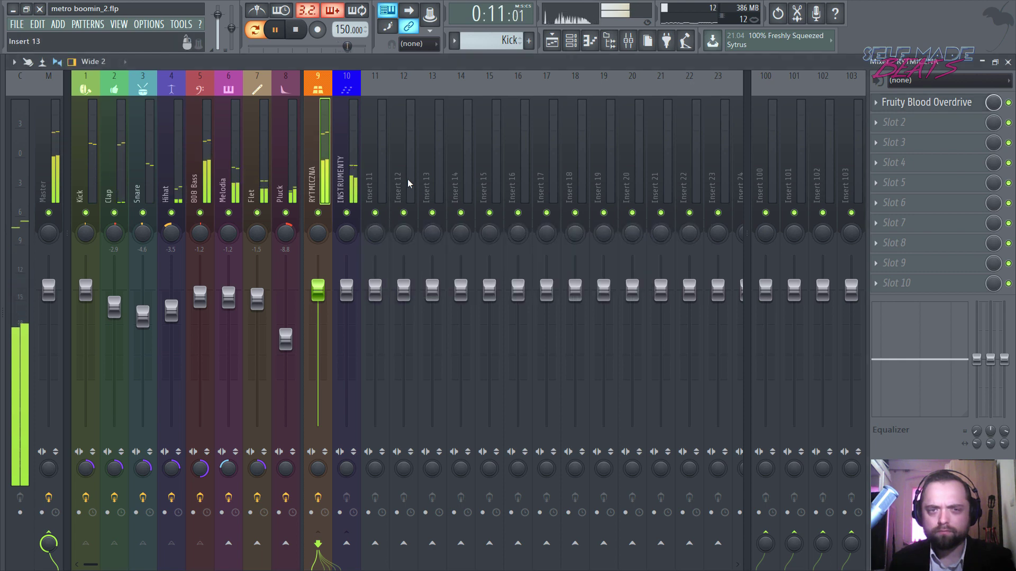
pyautogui.press('space')
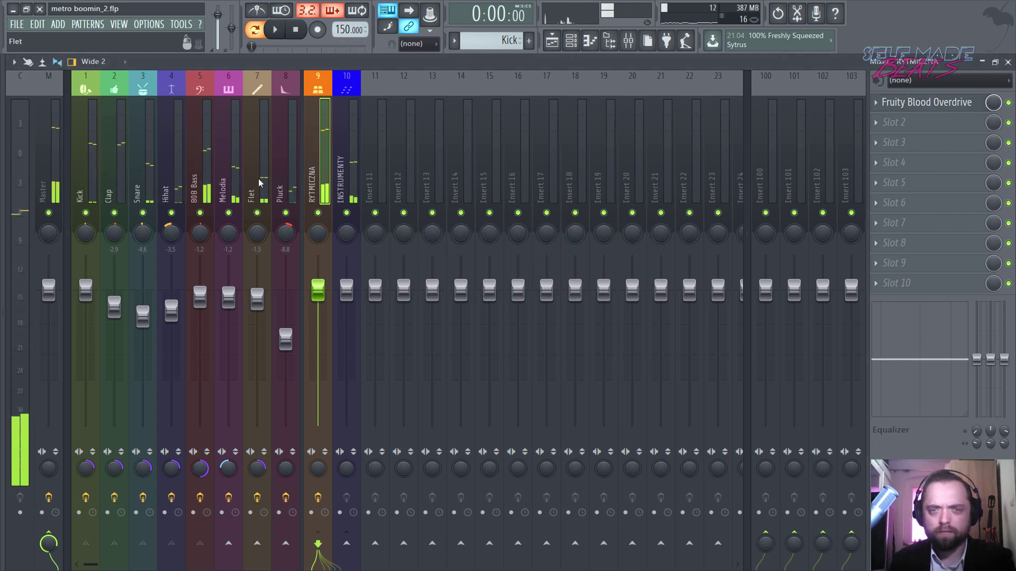
# Select the Flet track and insert Fruity Blood Overdrive in its second effect slot
pyautogui.click(258, 183)
pyautogui.click(898, 123)
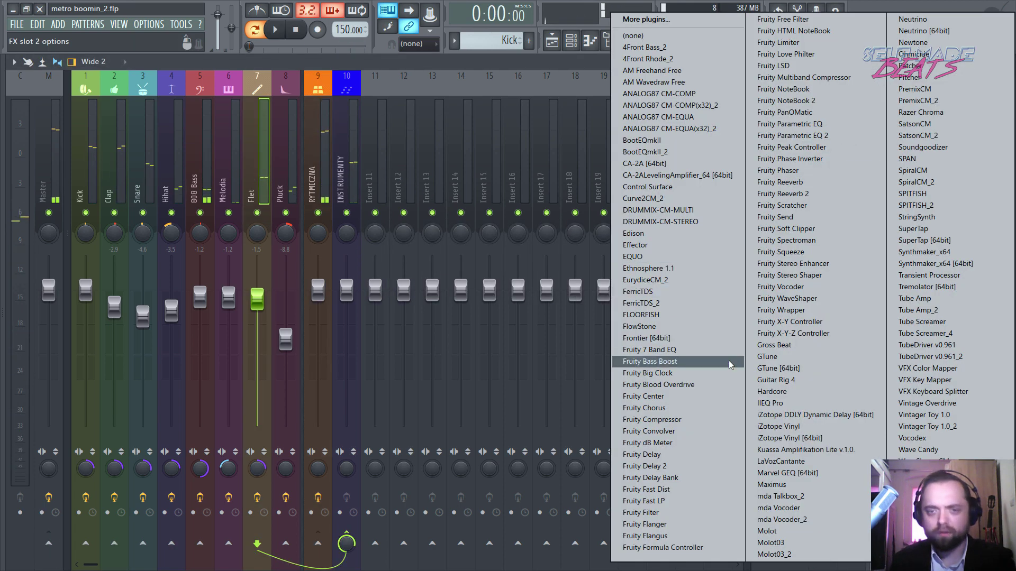
pyautogui.click(703, 386)
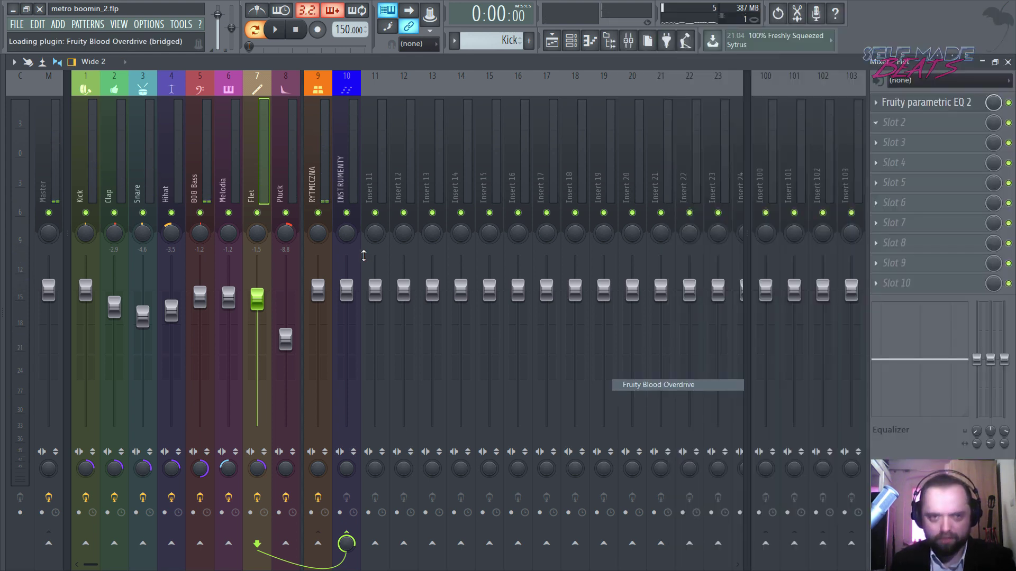
# During playback, adjust Flet's overdrive to Color about 0.553, PreAmp 1.0 and PostGain about -0.804, and close it
pyautogui.press('space')
pyautogui.moveTo(280, 135); pyautogui.dragTo(608, 286)
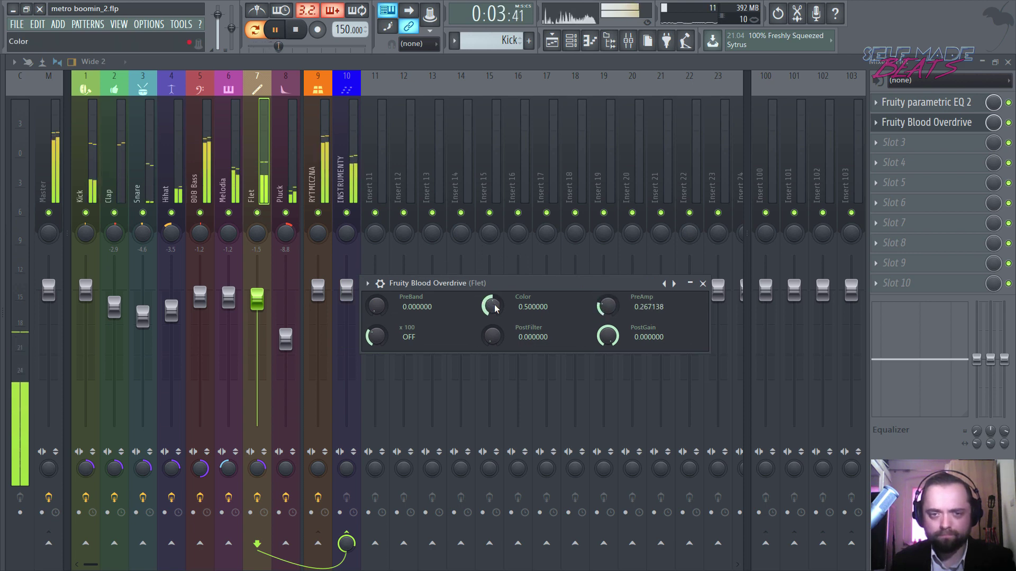
pyautogui.moveTo(491, 306); pyautogui.dragTo(492, 292)
pyautogui.moveTo(607, 306); pyautogui.dragTo(607, 297)
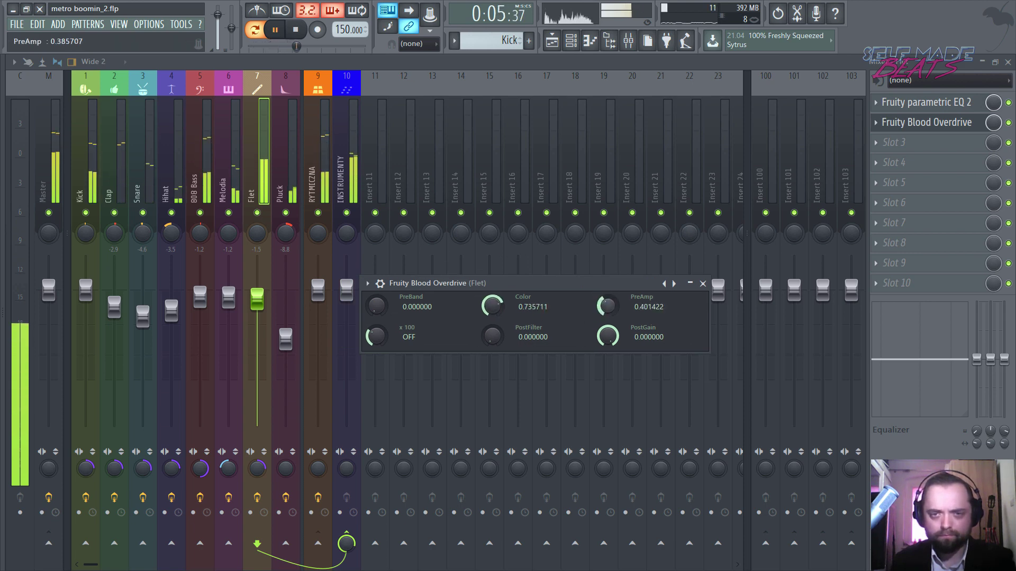
pyautogui.moveTo(607, 336); pyautogui.dragTo(608, 351)
pyautogui.moveTo(608, 305); pyautogui.dragTo(607, 292)
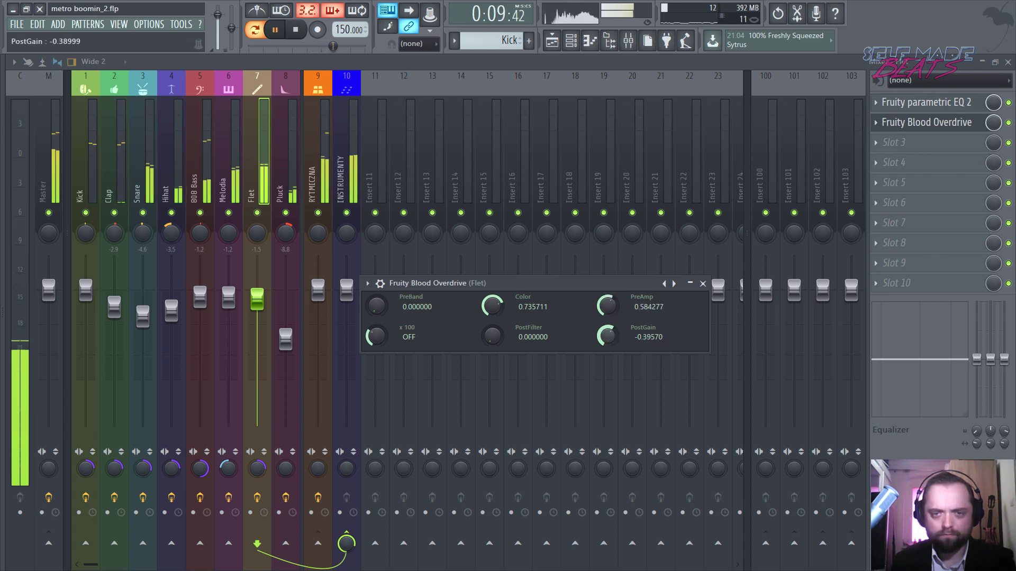
pyautogui.moveTo(607, 342)
pyautogui.mouseDown()
pyautogui.moveTo(607, 354)
pyautogui.moveTo(607, 344)
pyautogui.mouseUp()
pyautogui.moveTo(607, 306); pyautogui.dragTo(608, 302)
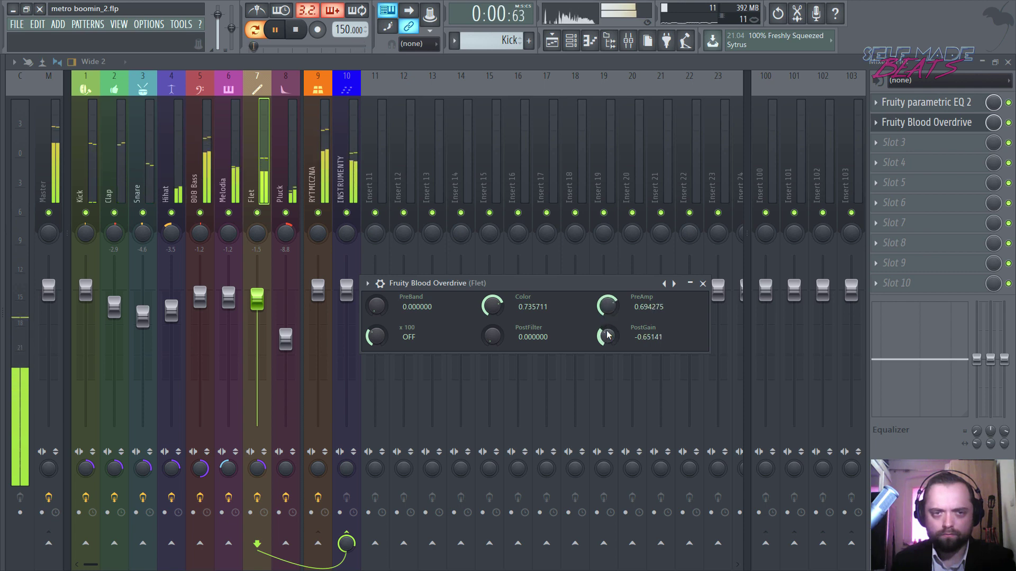
pyautogui.moveTo(608, 306); pyautogui.dragTo(608, 299)
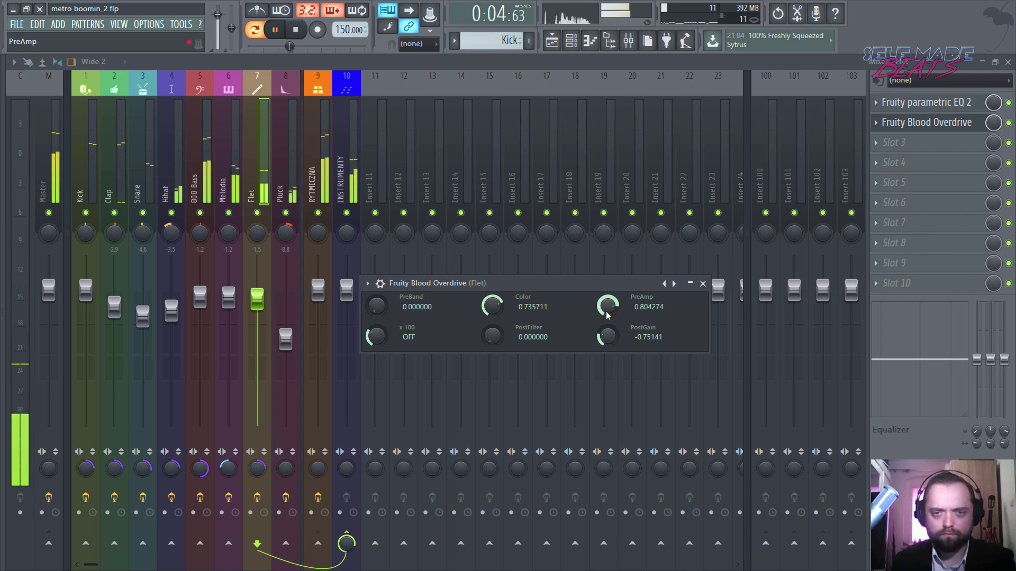
pyautogui.moveTo(607, 315); pyautogui.dragTo(607, 301)
pyautogui.moveTo(606, 339); pyautogui.dragTo(606, 341)
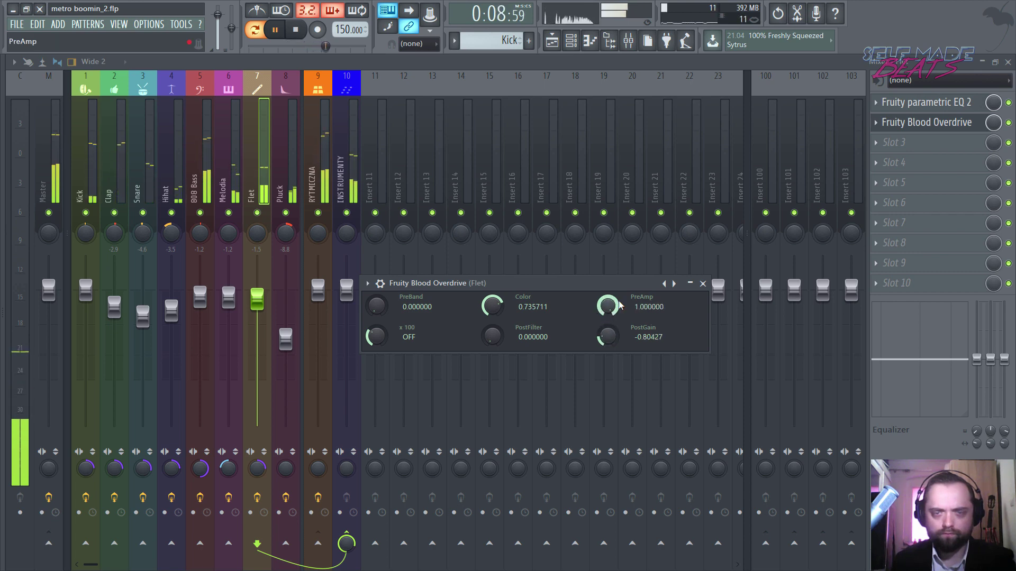
pyautogui.moveTo(503, 305); pyautogui.dragTo(497, 310)
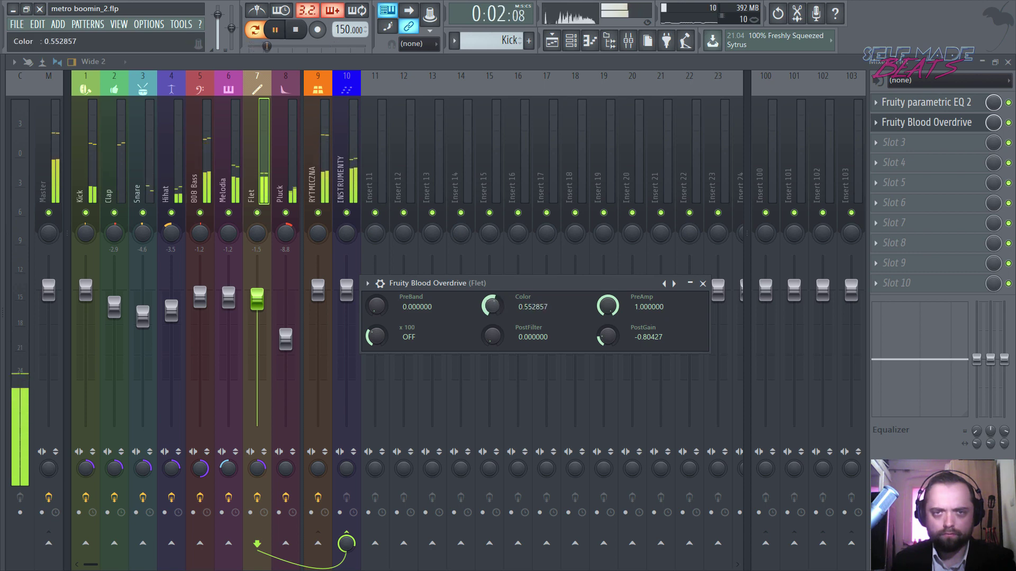
pyautogui.click(702, 284)
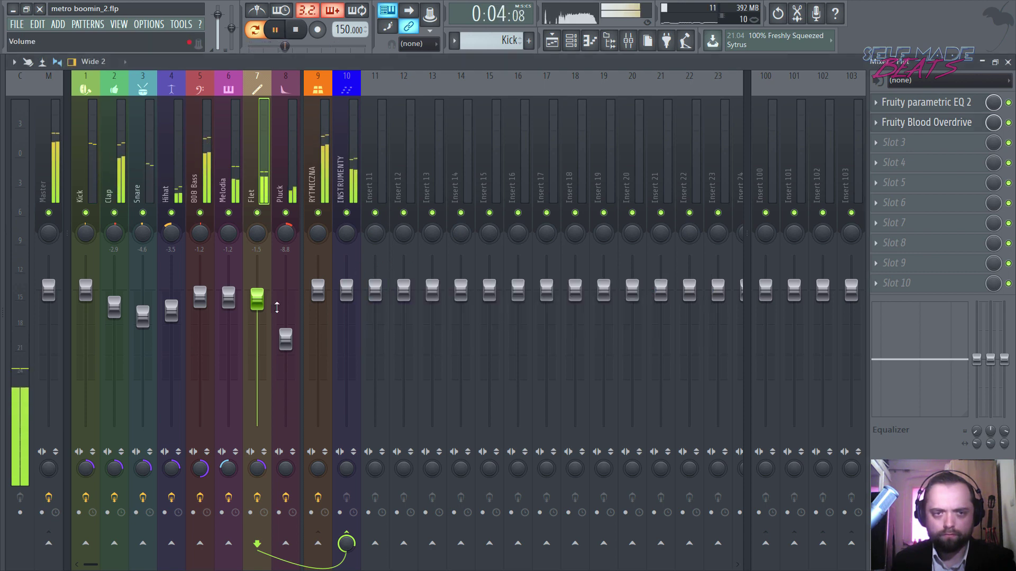
# Lower Flet's volume to about -7.2 dB and move its overdrive ahead of the parametric EQ
pyautogui.moveTo(257, 300); pyautogui.dragTo(258, 332)
pyautogui.press('space')
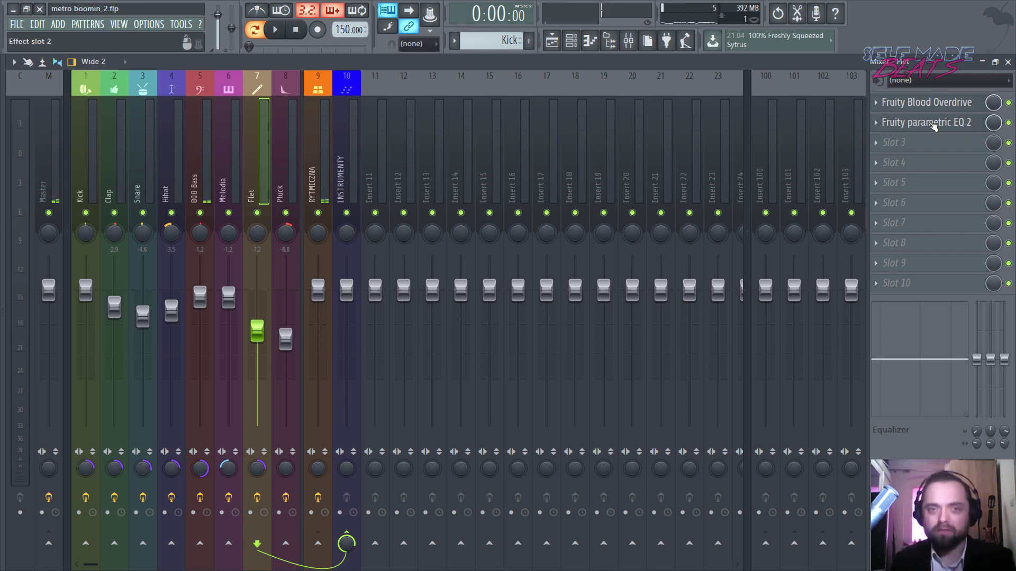
pyautogui.press('space')
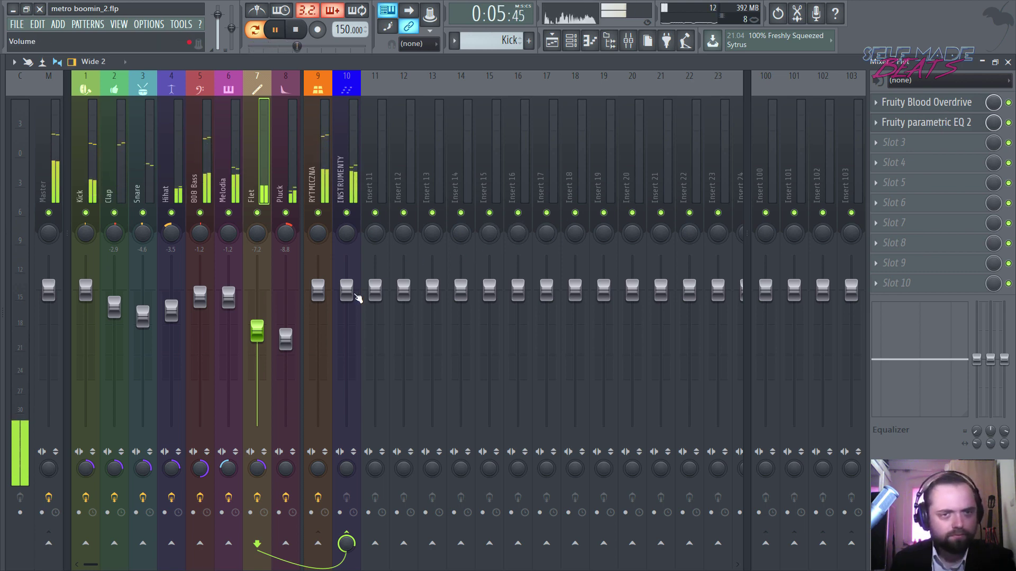
pyautogui.press('space')
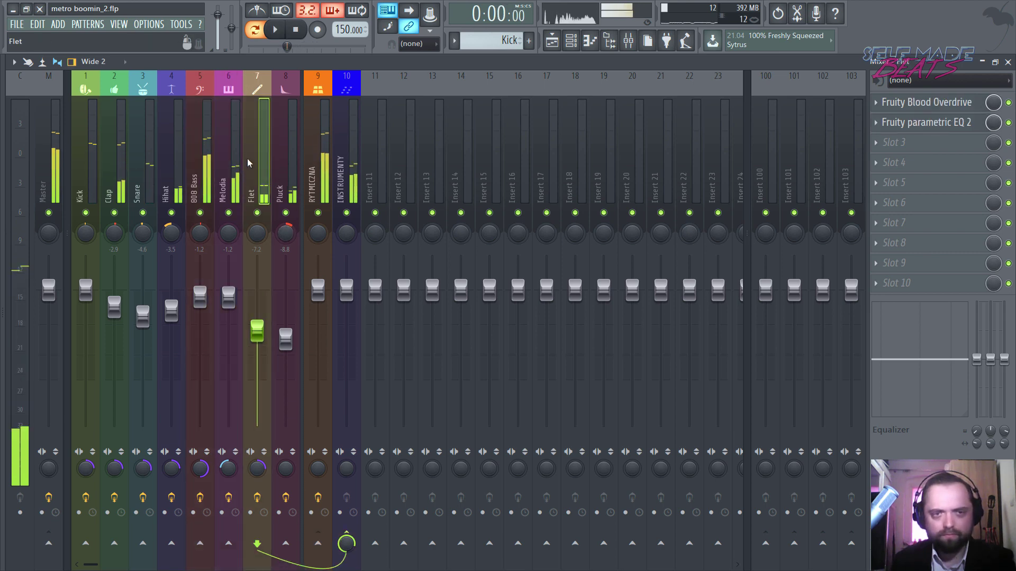
# Select the RYTMICZNA bus and insert Fruity Compressor in its second effect slot
pyautogui.click(349, 155)
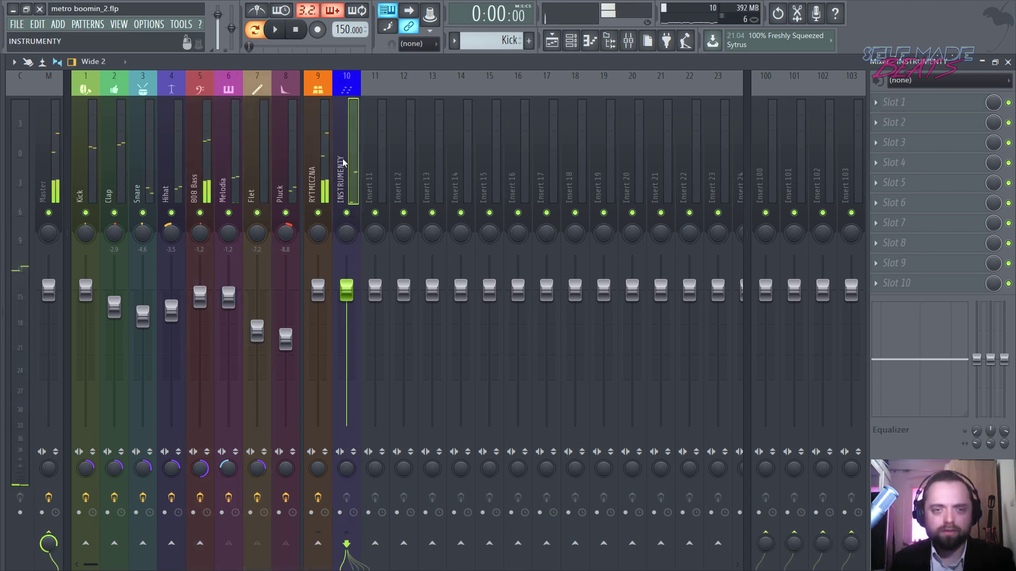
pyautogui.click(328, 168)
pyautogui.click(924, 128)
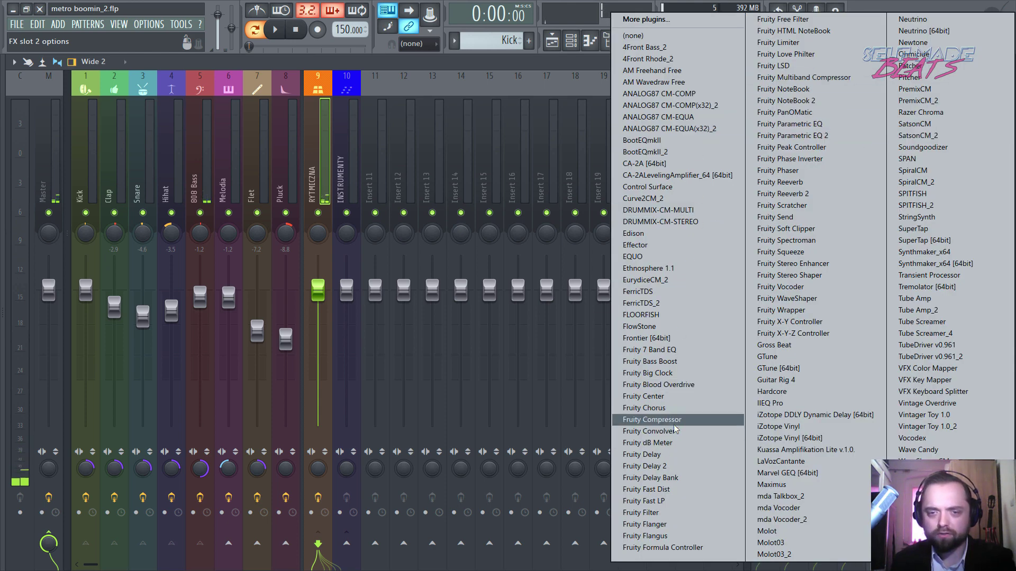
pyautogui.click(656, 420)
pyautogui.moveTo(367, 201); pyautogui.dragTo(631, 263)
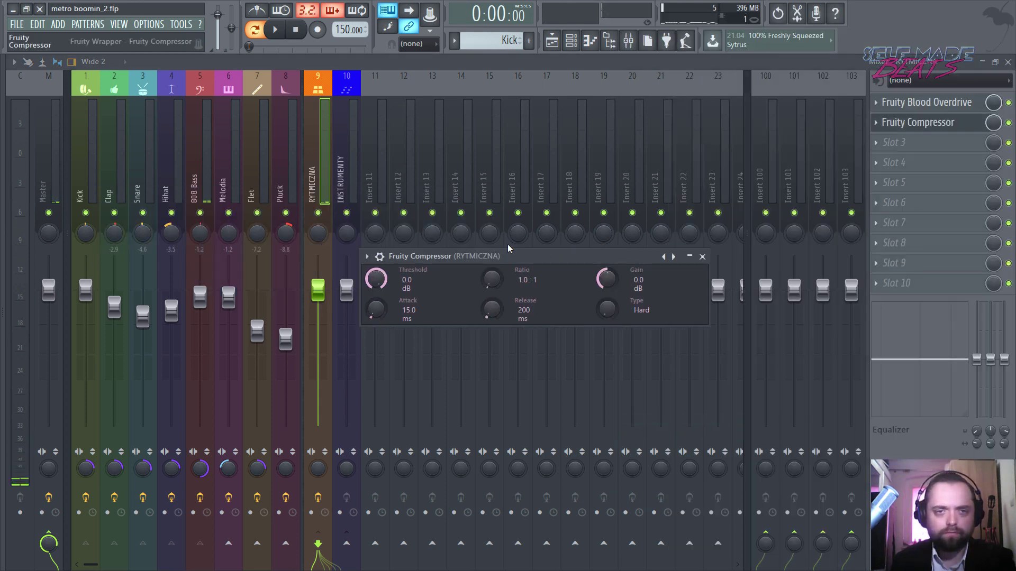
# Solo the RYTMICZNA bus together with the Kick through 808 Bass tracks and start playback
pyautogui.rightClick(320, 213)
pyautogui.moveTo(85, 212); pyautogui.dragTo(239, 216)
pyautogui.press('space')
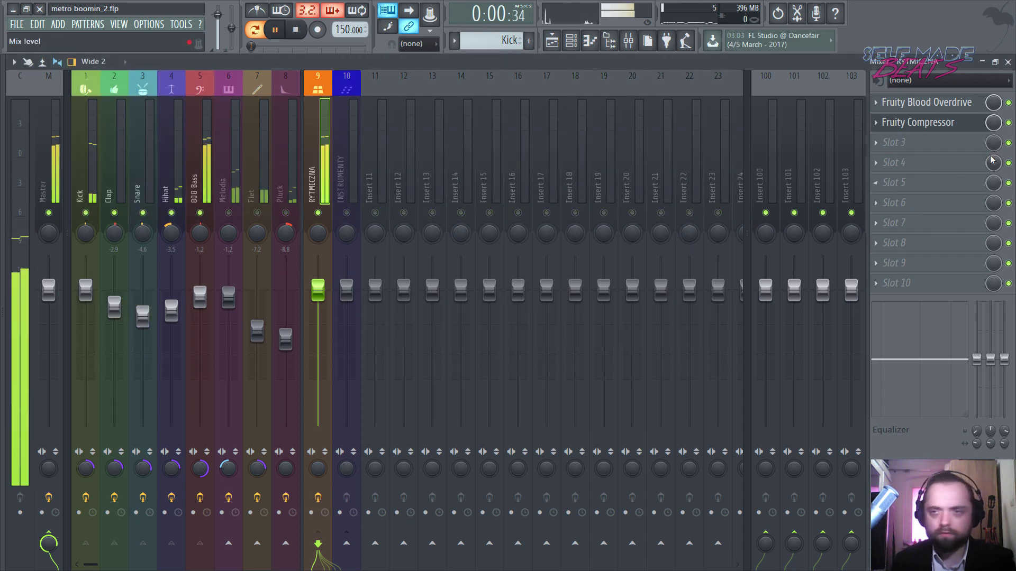
# Tune the RYTMICZNA compressor by ear to a threshold of about -11.2 dB and a ratio of about 13.9:1
pyautogui.click(947, 123)
pyautogui.moveTo(487, 280); pyautogui.dragTo(488, 262)
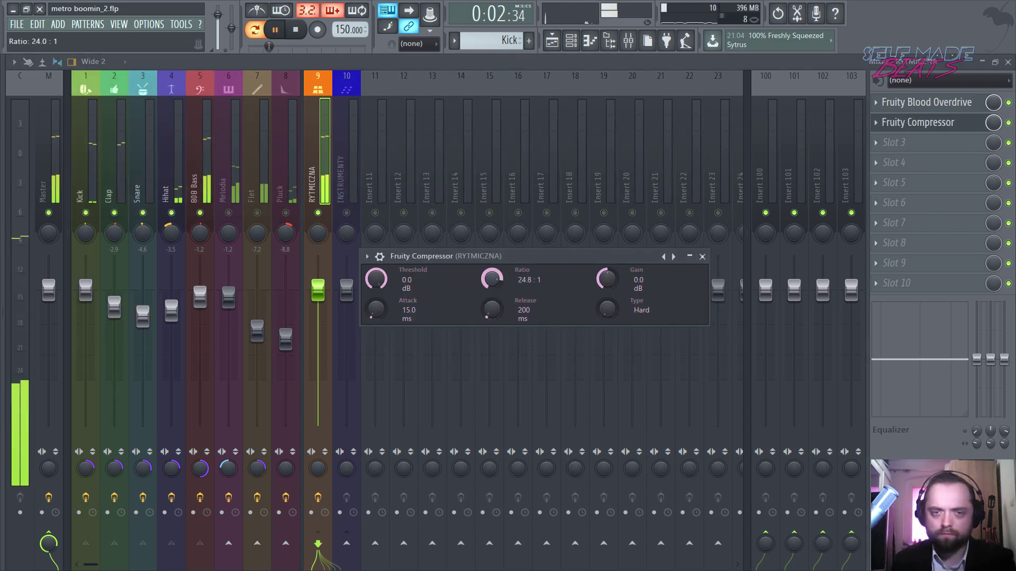
pyautogui.press('space')
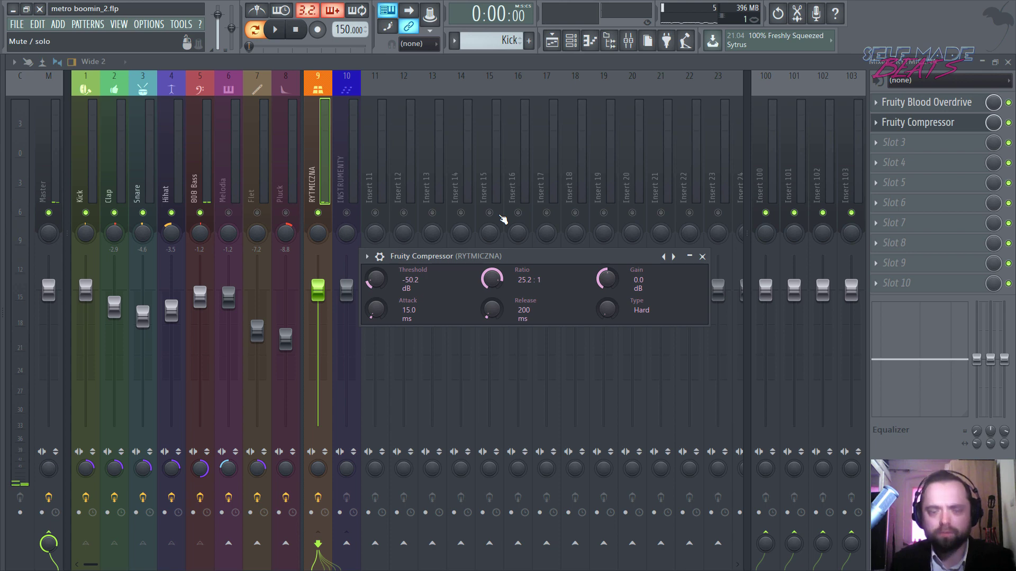
pyautogui.press('space')
pyautogui.moveTo(375, 281); pyautogui.dragTo(375, 261)
pyautogui.moveTo(491, 279); pyautogui.dragTo(491, 288)
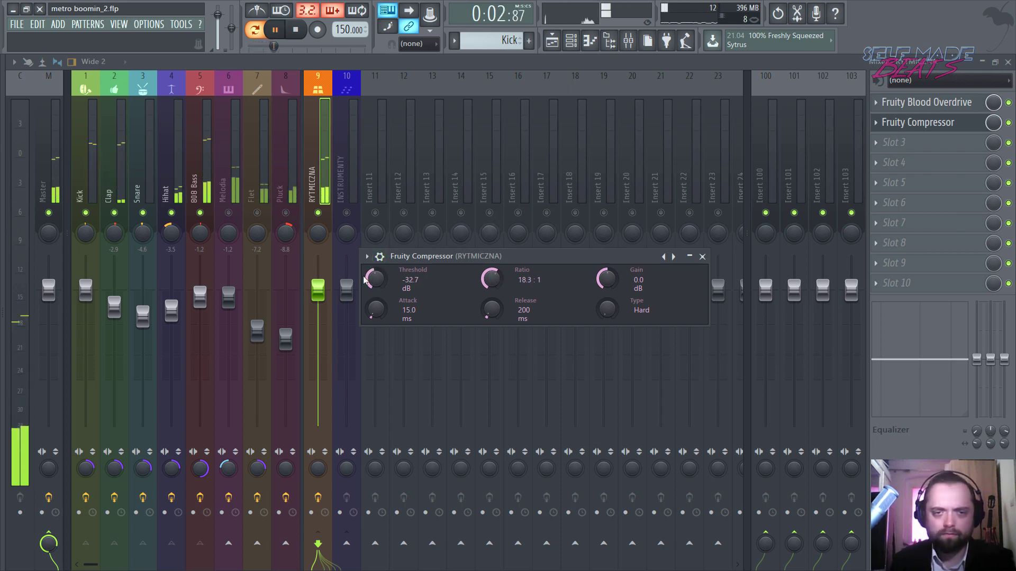
pyautogui.moveTo(379, 289); pyautogui.dragTo(380, 269)
pyautogui.moveTo(491, 279); pyautogui.dragTo(492, 283)
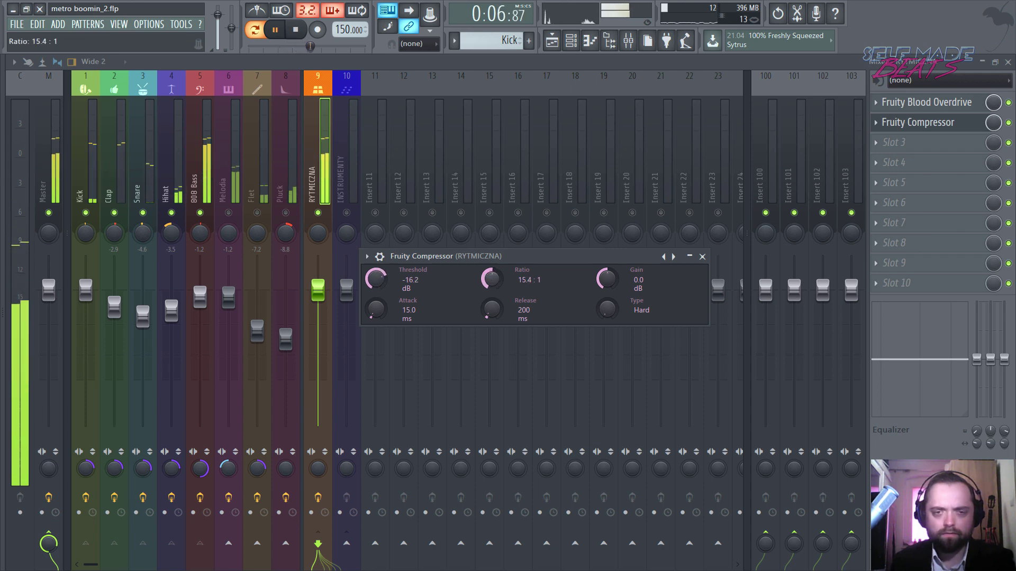
pyautogui.moveTo(380, 285); pyautogui.dragTo(380, 279)
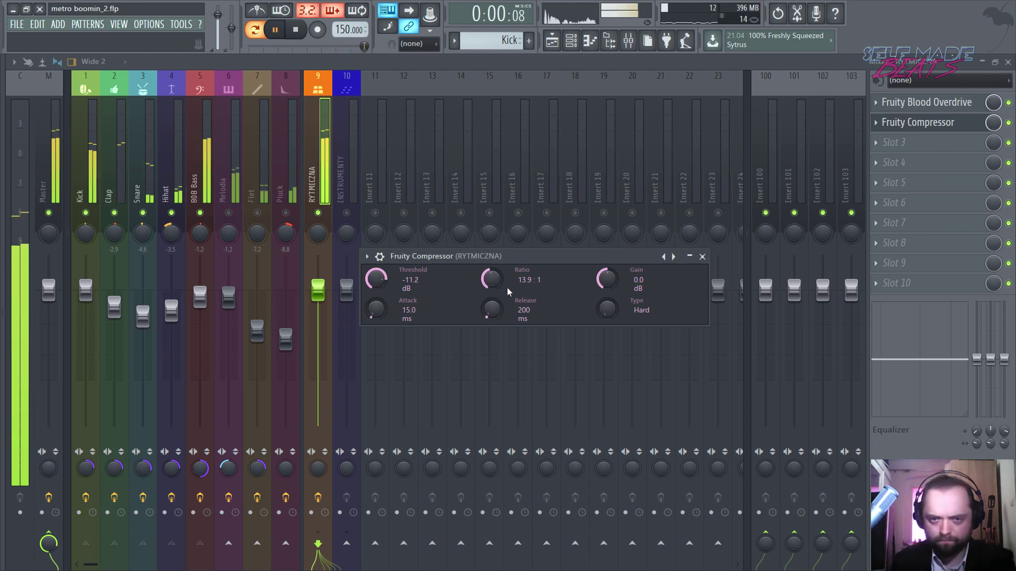
# Set the RYTMICZNA compressor's type to Vintage and its gain to about 5.7 dB, then close it and stop playback
pyautogui.moveTo(607, 310); pyautogui.dragTo(613, 273)
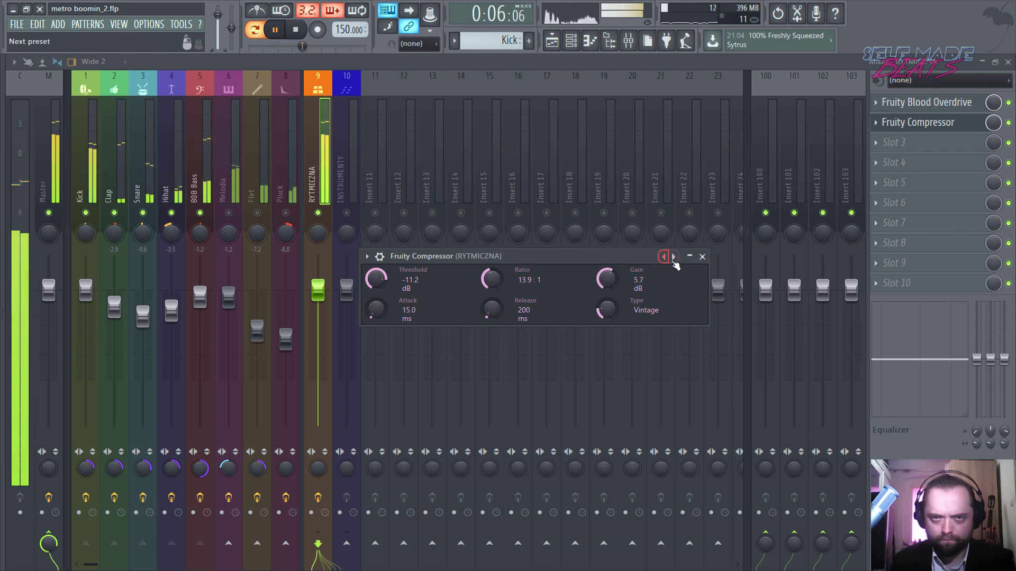
pyautogui.click(703, 257)
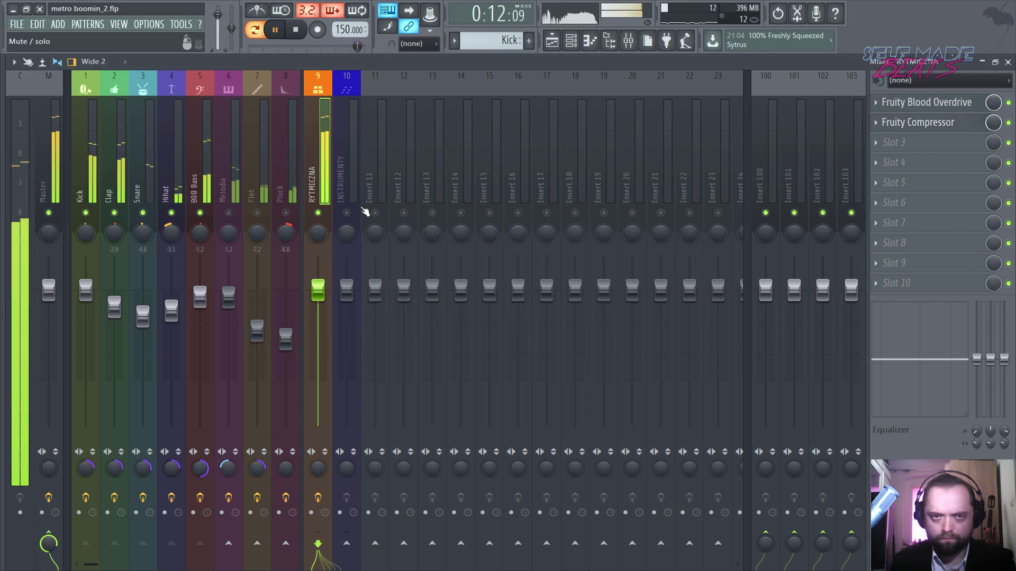
pyautogui.press('space')
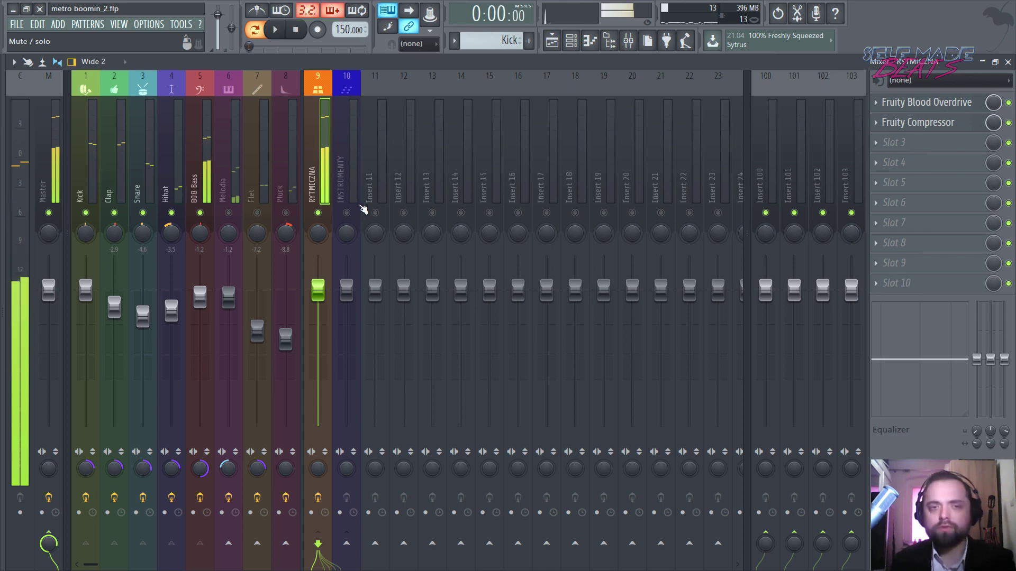
# Lower the 808 Bass track's volume to about -3.0 dB while listening to the soloed drum bus
pyautogui.moveTo(203, 296); pyautogui.dragTo(211, 305)
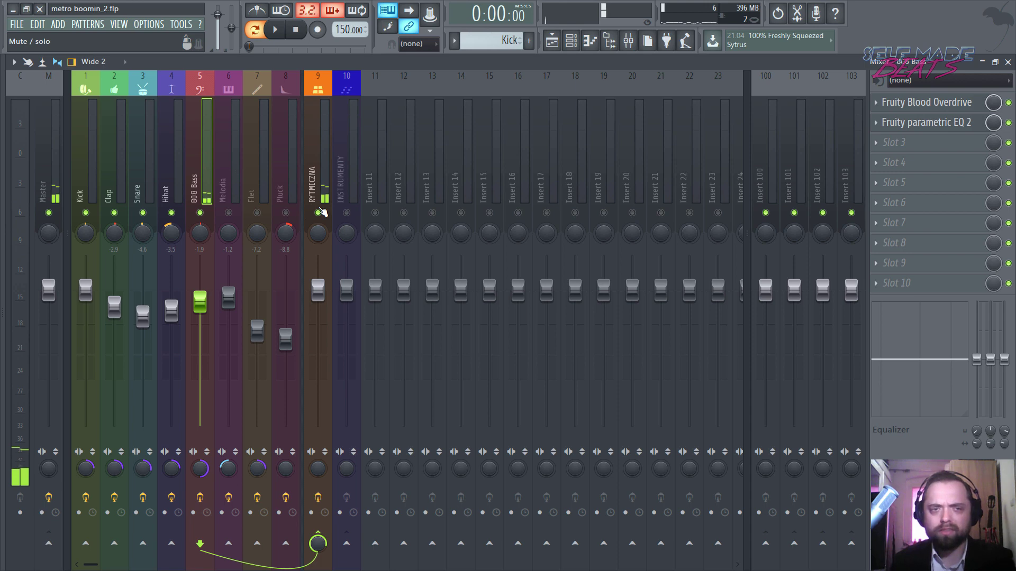
pyautogui.press('space')
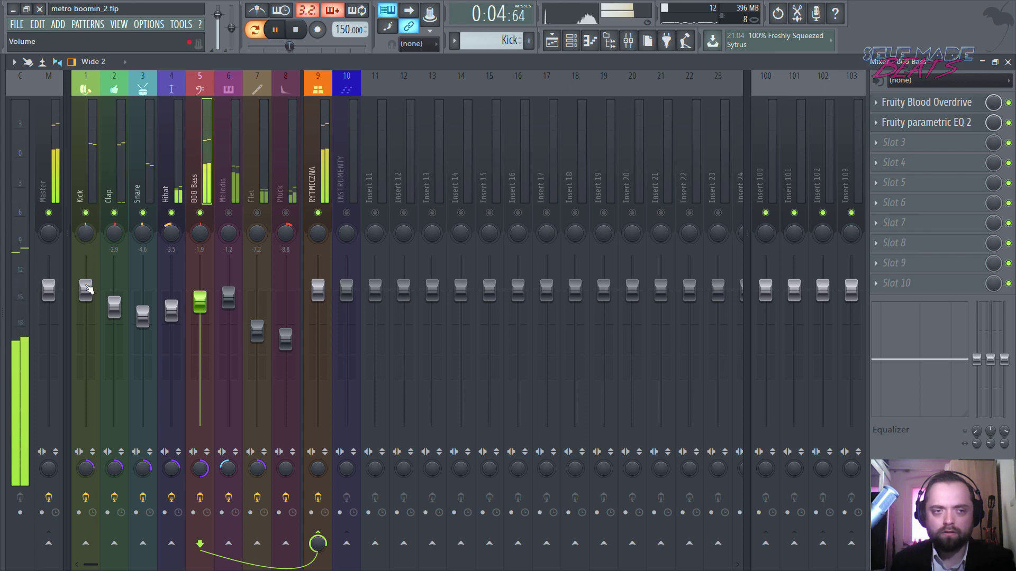
pyautogui.moveTo(202, 306); pyautogui.dragTo(204, 312)
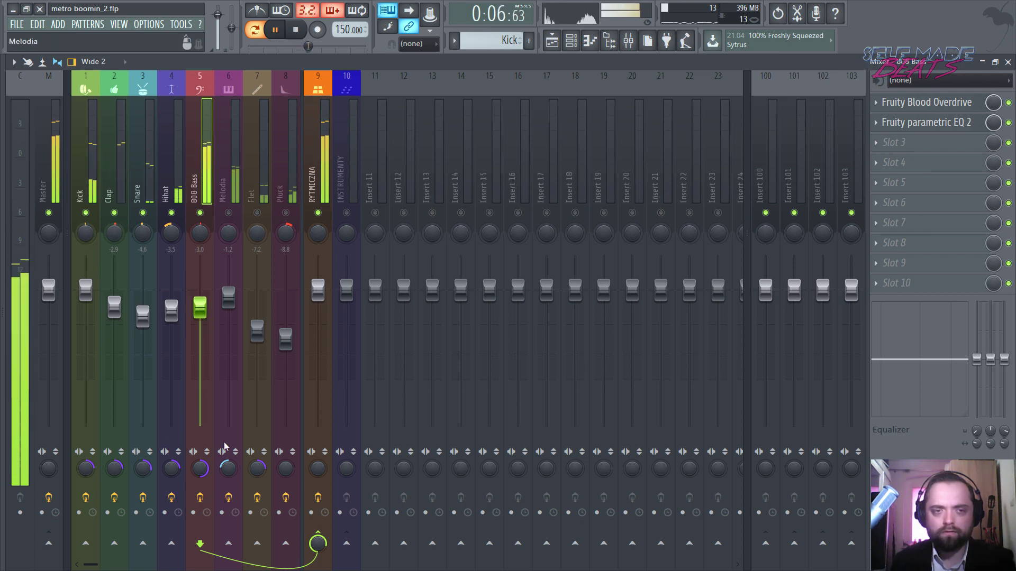
# Stop playback and turn the soloed drum group off so that all mixer tracks are unmuted
pyautogui.press('space')
pyautogui.keyDown('ctrl'); pyautogui.click(318, 213); pyautogui.keyUp('ctrl')
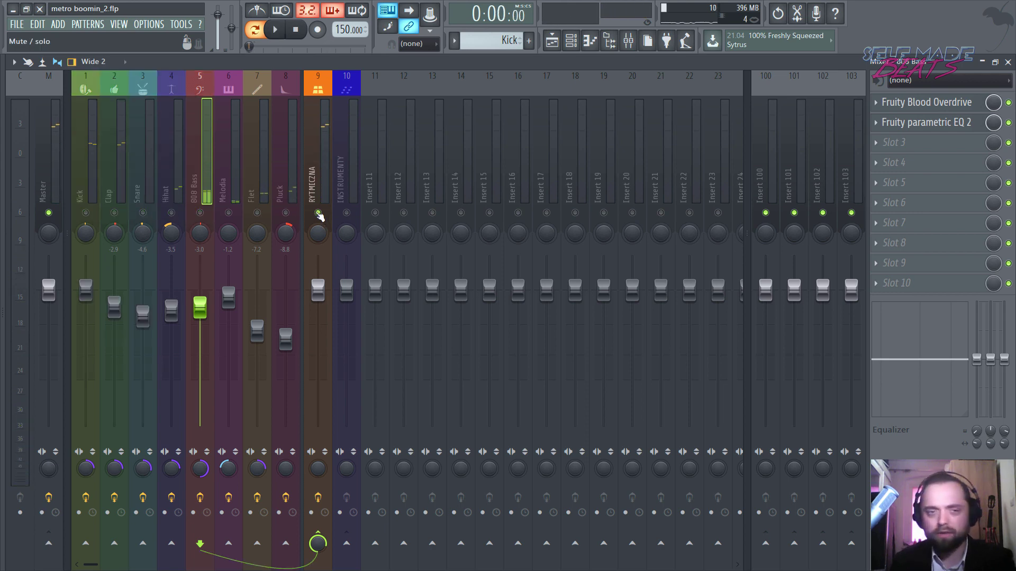
pyautogui.keyDown('ctrl'); pyautogui.click(318, 212); pyautogui.keyUp('ctrl')
pyautogui.keyDown('ctrl'); pyautogui.click(318, 212); pyautogui.keyUp('ctrl')
pyautogui.keyDown('ctrl'); pyautogui.click(318, 212); pyautogui.keyUp('ctrl')
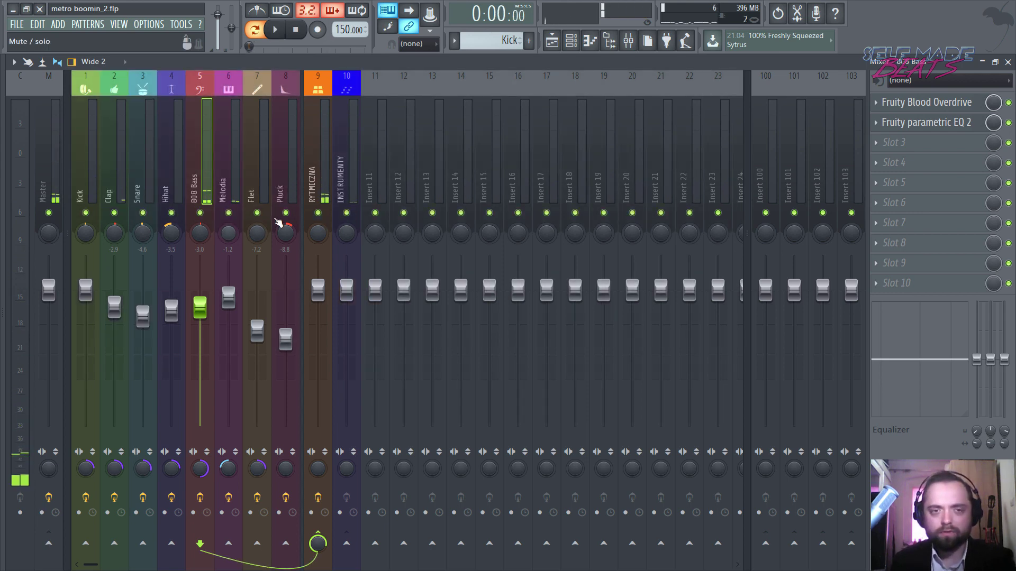
# Lower the RYTMICZNA bus volume to about -1.3 dB while listening to the full mix, then stop playback
pyautogui.press('space')
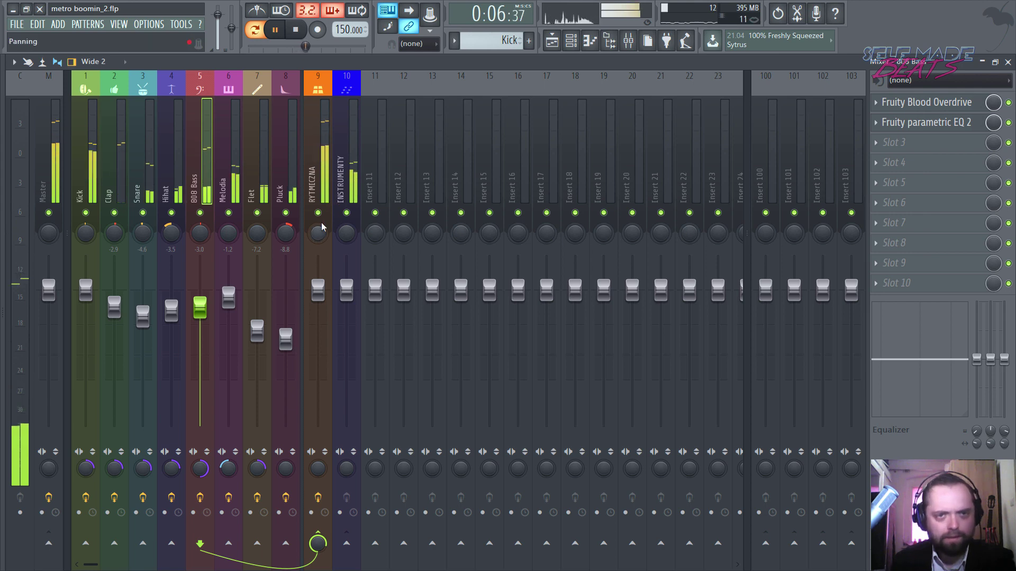
pyautogui.click(318, 196)
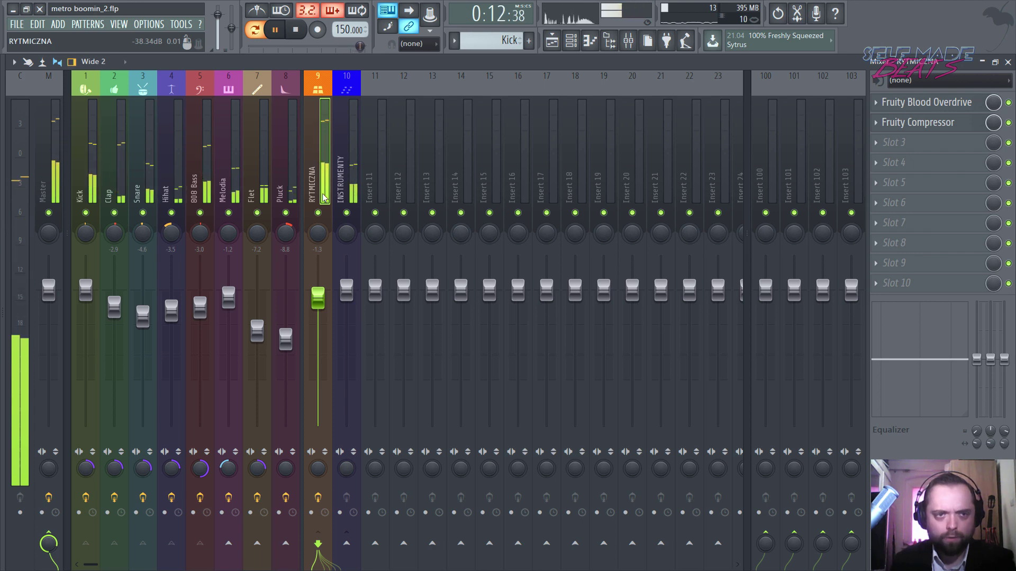
pyautogui.press('space')
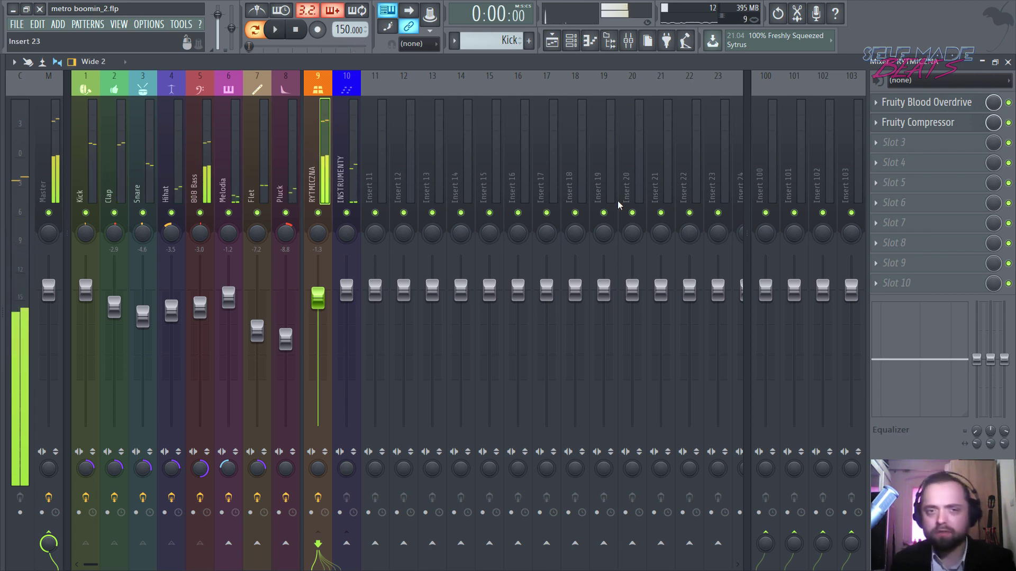
# Add Fruity Blood Overdrive to the first effect slot of the INSTRUMENTY bus
pyautogui.click(199, 178)
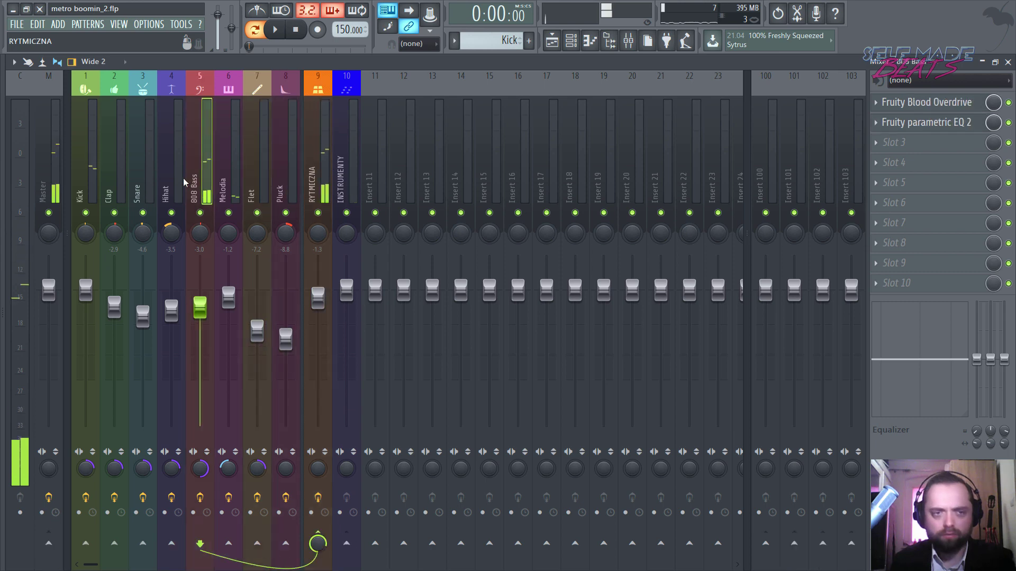
pyautogui.click(120, 181)
pyautogui.click(346, 186)
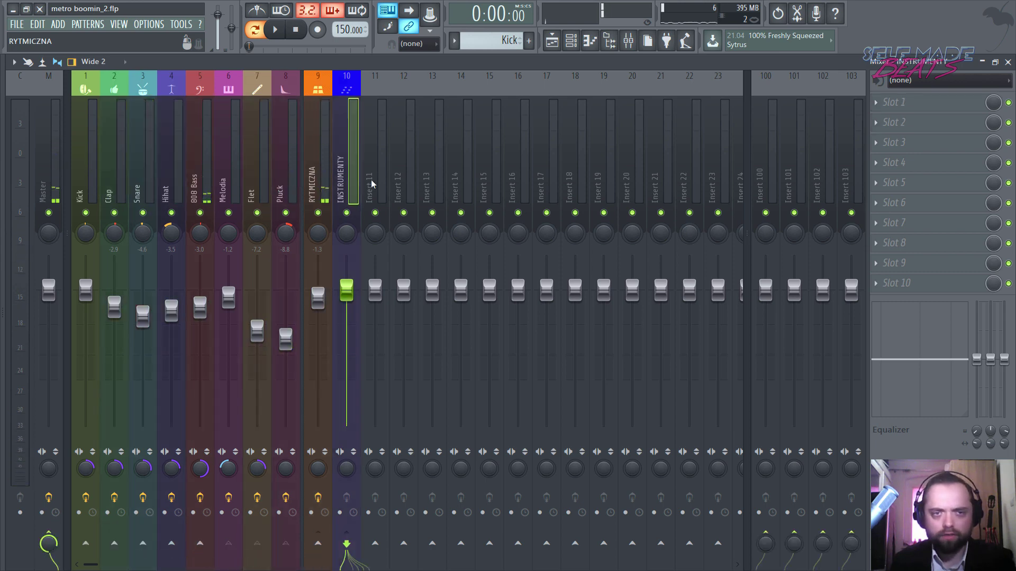
pyautogui.click(893, 101)
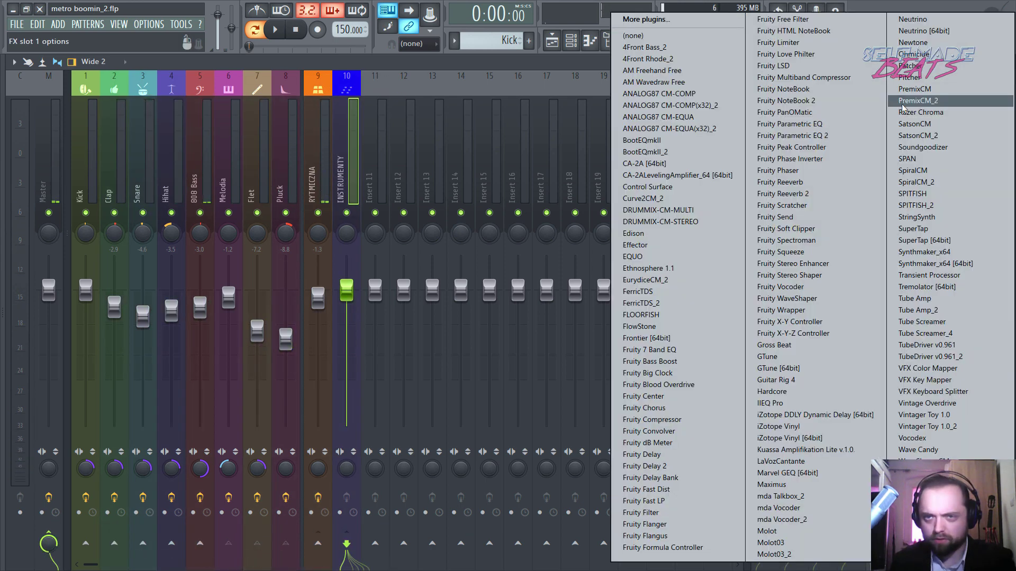
pyautogui.click(703, 385)
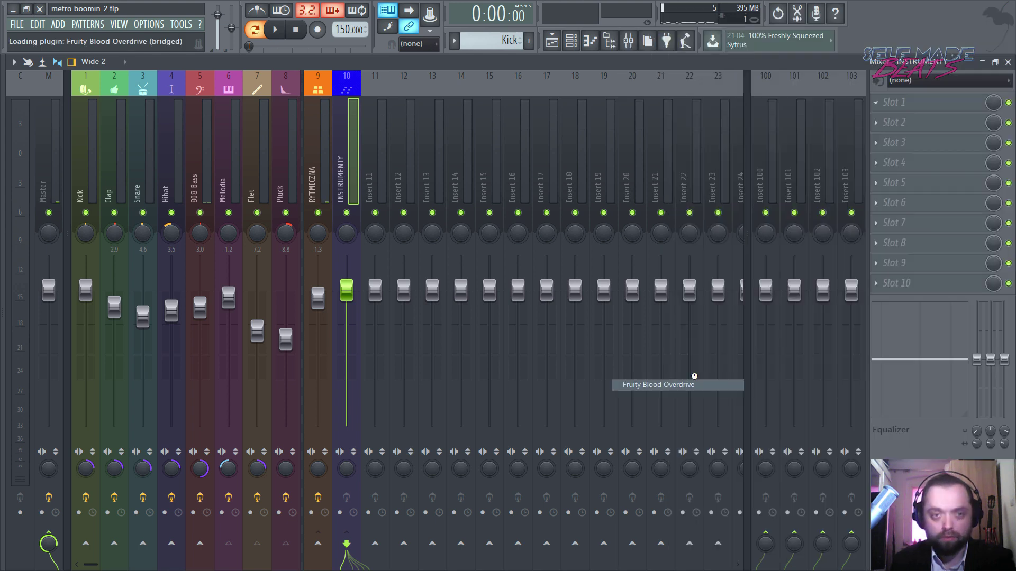
pyautogui.moveTo(453, 215); pyautogui.dragTo(647, 235)
# Solo the INSTRUMENTY bus together with the Pluck, Flet and Melodia tracks
pyautogui.rightClick(346, 213)
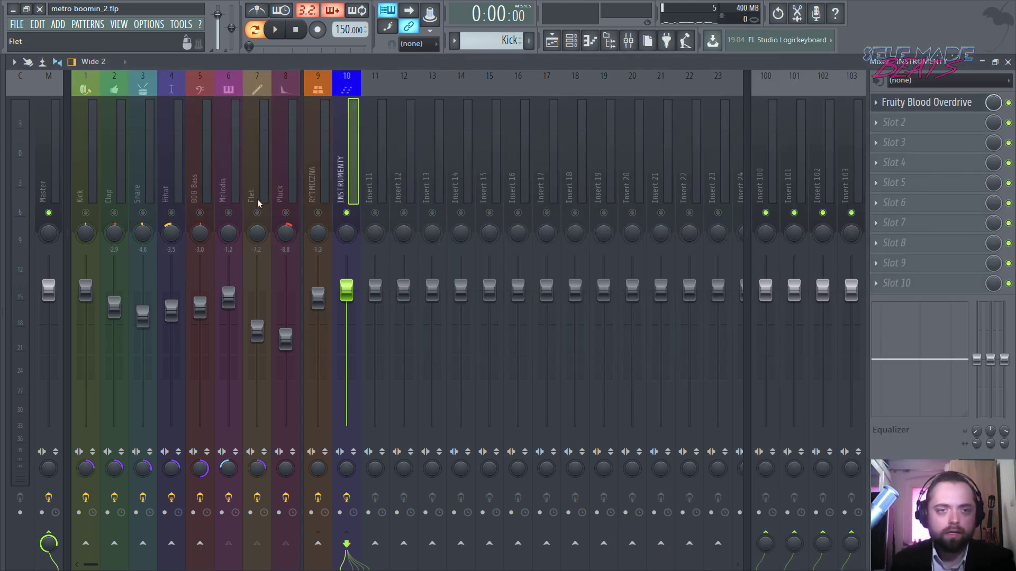
pyautogui.click(286, 213)
pyautogui.click(257, 213)
pyautogui.click(232, 213)
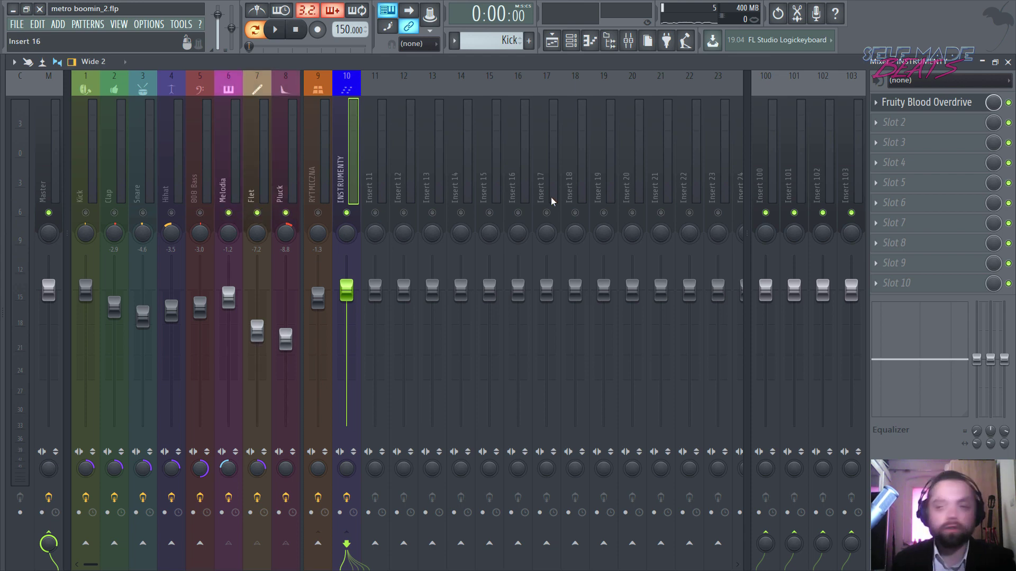
# Set the INSTRUMENTY overdrive's PreAmp to about 0.38 and PostGain to about -0.21 while the soloed instruments play
pyautogui.click(931, 104)
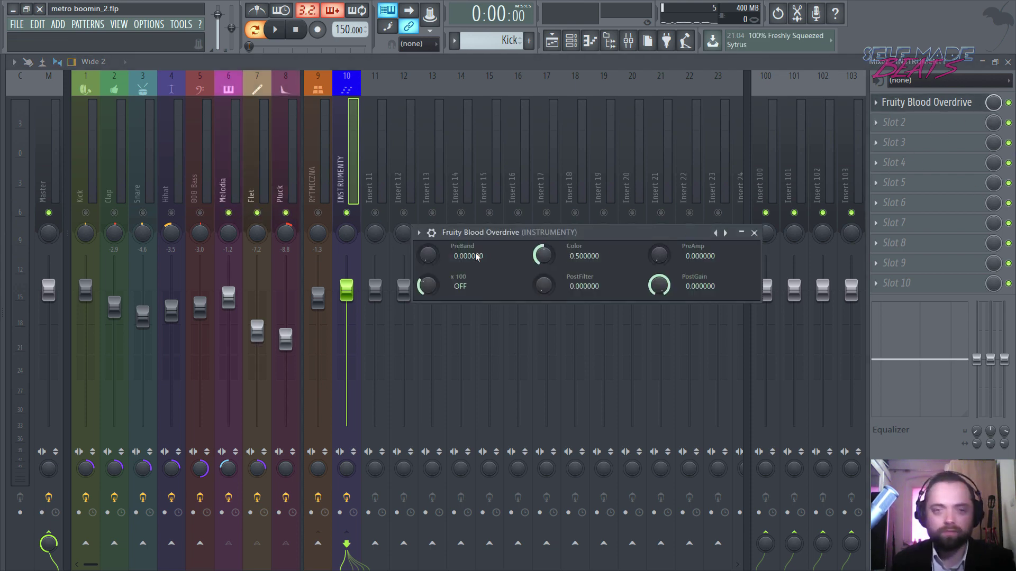
pyautogui.moveTo(489, 235); pyautogui.dragTo(481, 208)
pyautogui.press('space')
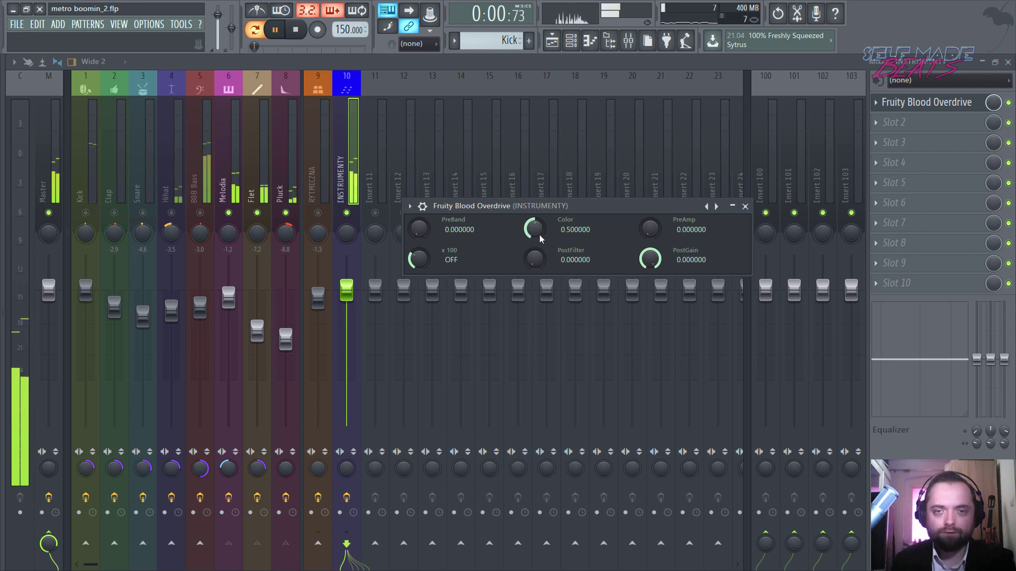
pyautogui.moveTo(534, 228); pyautogui.dragTo(649, 212)
pyautogui.moveTo(651, 258); pyautogui.dragTo(650, 272)
pyautogui.moveTo(649, 229); pyautogui.dragTo(649, 221)
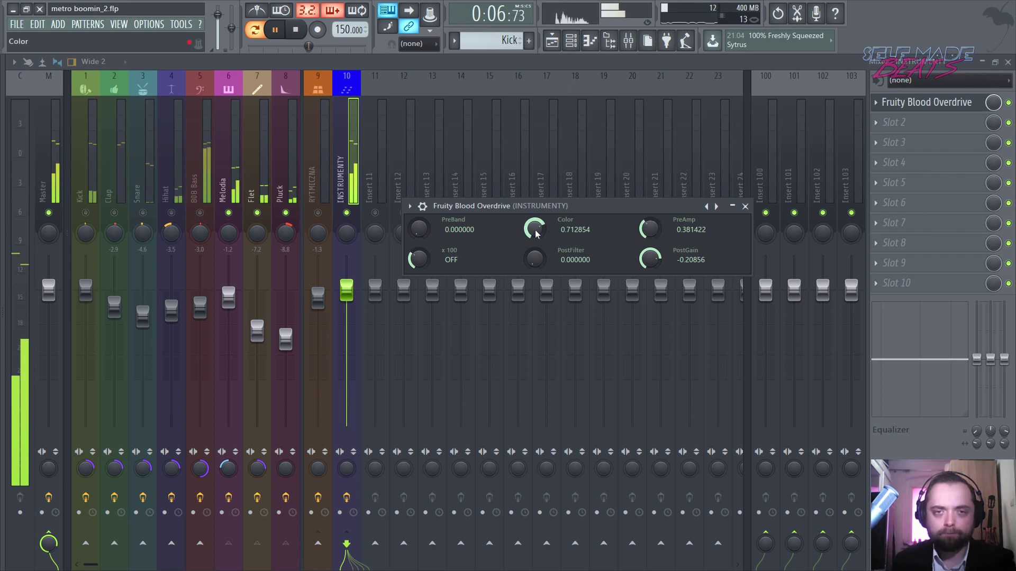
# Tune the INSTRUMENTY overdrive's Color by ear to about 0.74, then stop playback and close the plugin
pyautogui.moveTo(534, 229); pyautogui.dragTo(533, 253)
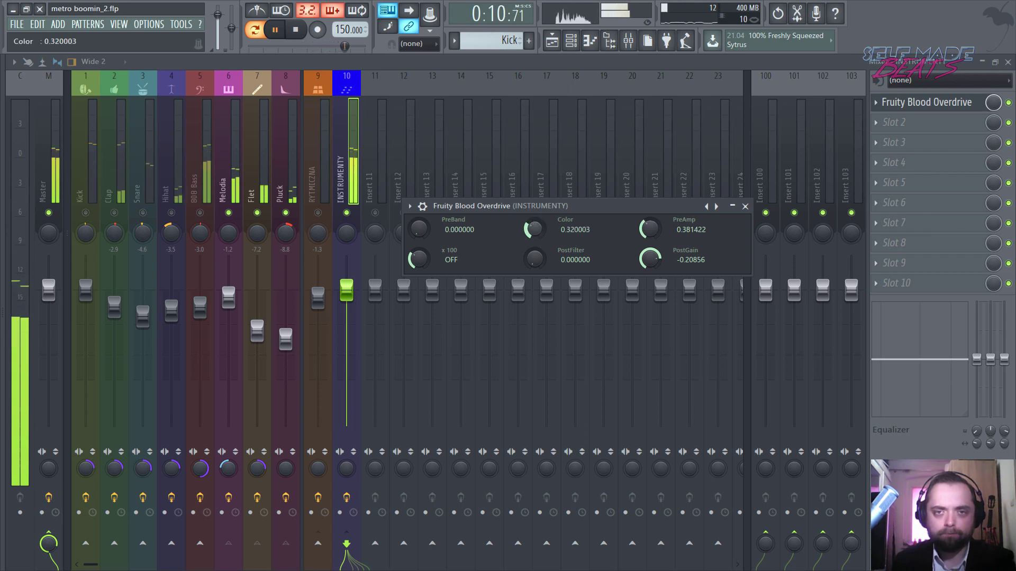
pyautogui.moveTo(534, 229)
pyautogui.mouseDown()
pyautogui.moveTo(534, 165)
pyautogui.moveTo(537, 239)
pyautogui.mouseUp()
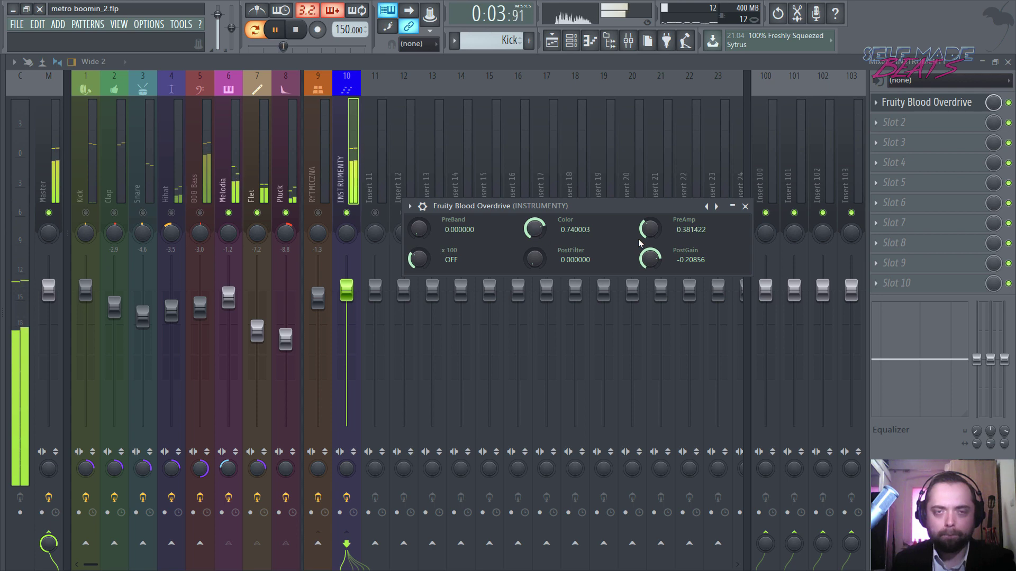
pyautogui.press('space')
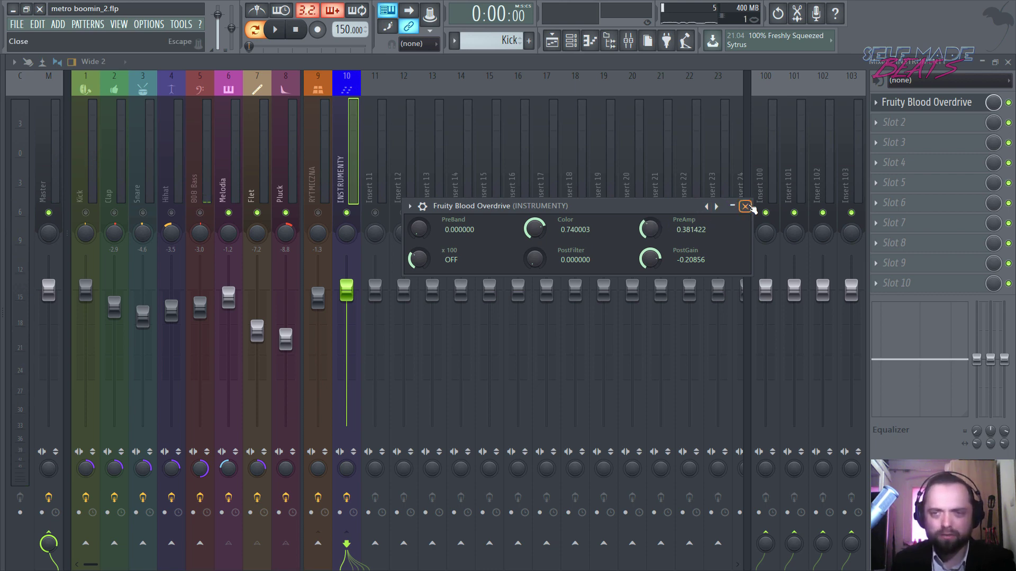
pyautogui.click(746, 207)
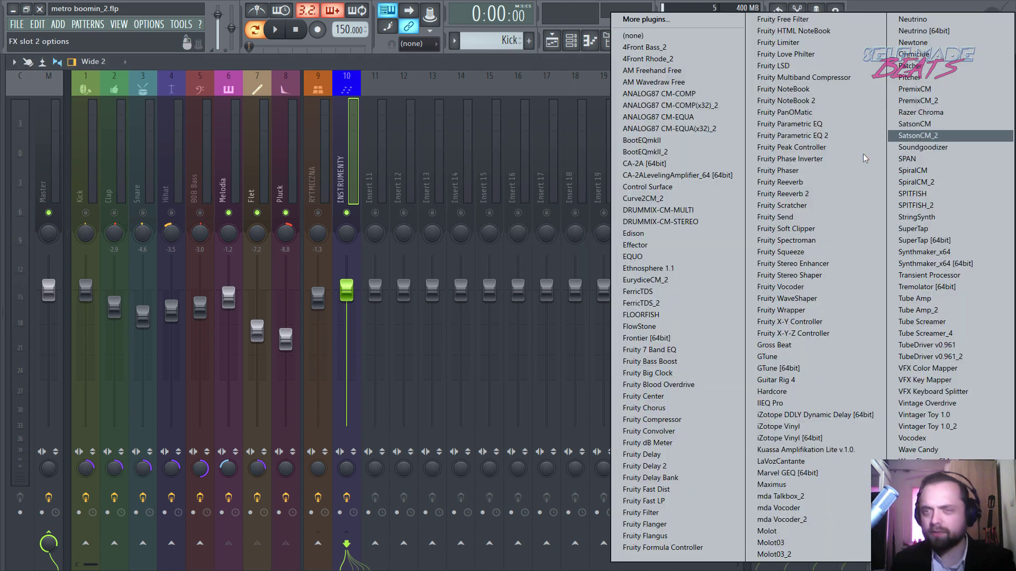
# Add Fruity Compressor to the second effect slot of the INSTRUMENTY bus and start playback
pyautogui.click(900, 124)
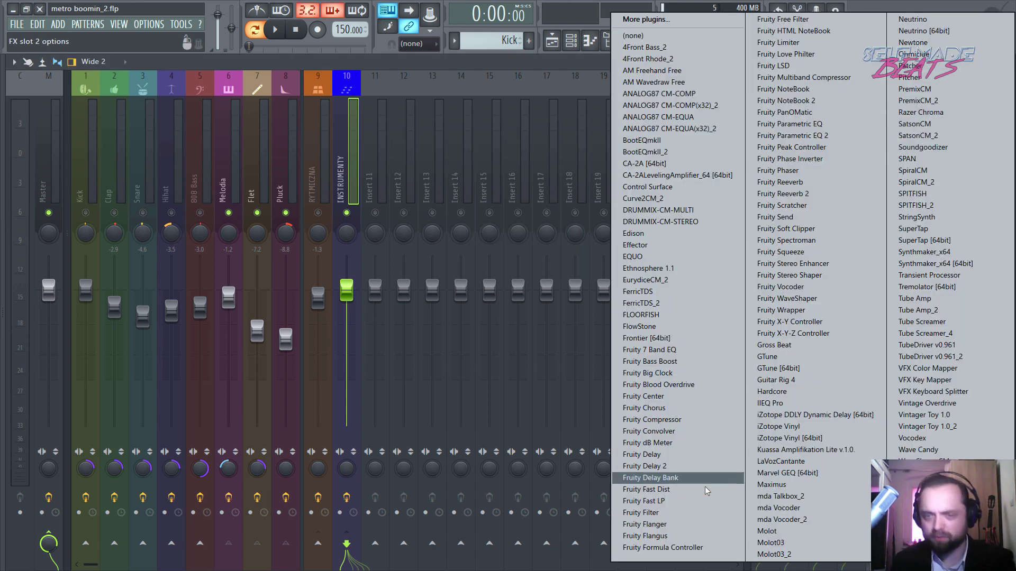
pyautogui.click(702, 417)
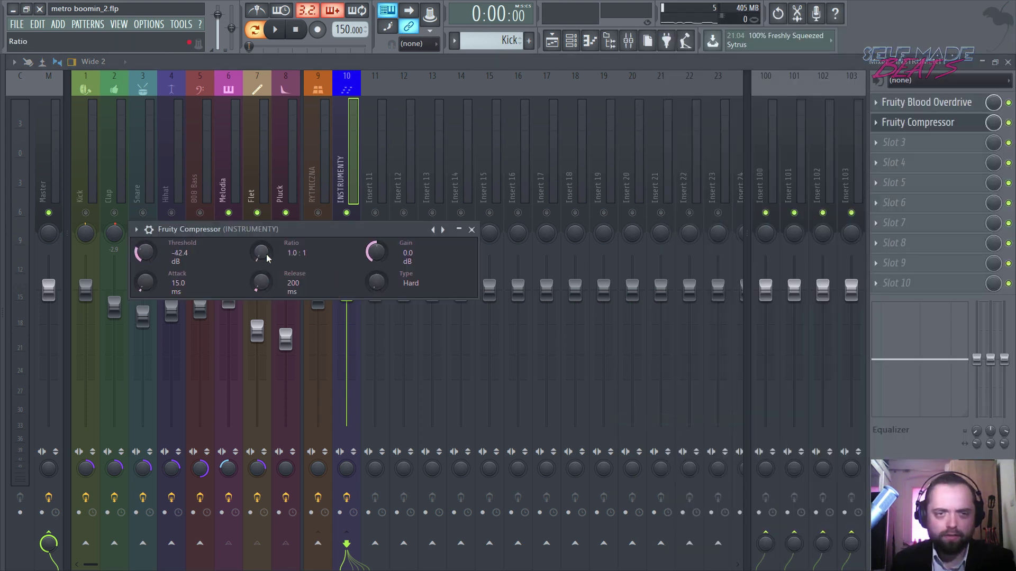
pyautogui.moveTo(287, 229); pyautogui.dragTo(685, 248)
pyautogui.press('space')
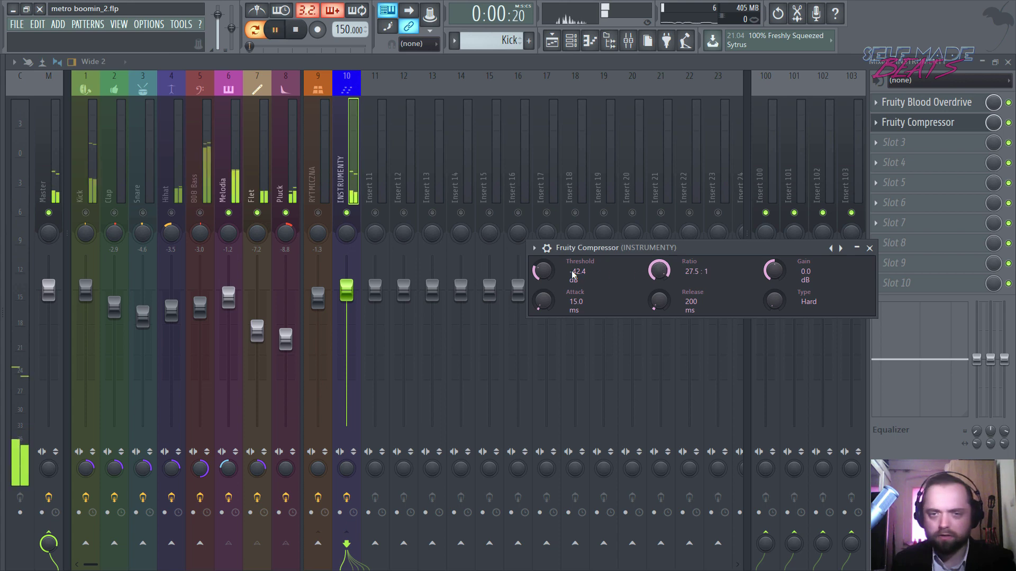
# Tune the INSTRUMENTY compressor by ear to a threshold of about -19.2 dB and a ratio of about 16.6:1
pyautogui.moveTo(549, 273); pyautogui.dragTo(548, 249)
pyautogui.moveTo(659, 270); pyautogui.dragTo(585, 258)
pyautogui.moveTo(598, 277); pyautogui.dragTo(598, 287)
pyautogui.moveTo(481, 278); pyautogui.dragTo(481, 268)
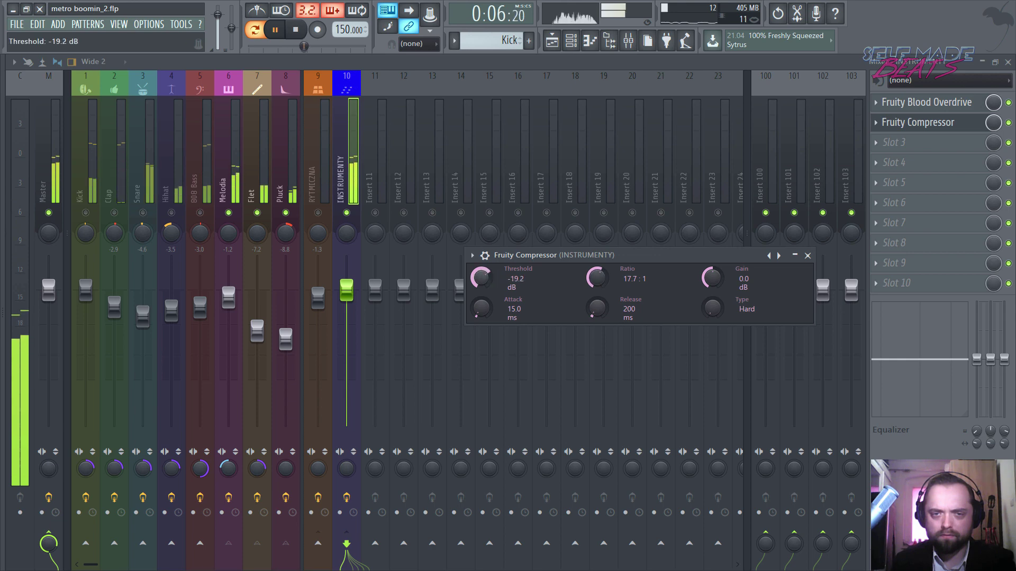
pyautogui.moveTo(596, 278); pyautogui.dragTo(596, 282)
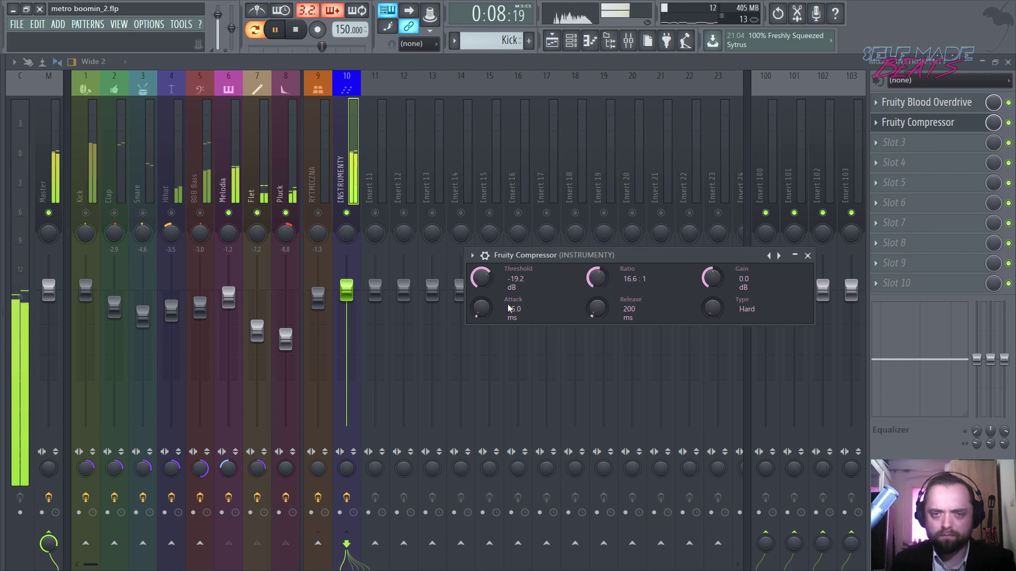
# Set the INSTRUMENTY compressor's attack to about 33.3 ms, type to Vintage, gain to about 3.4 dB and ratio to about 18.3:1, then close it
pyautogui.moveTo(481, 308); pyautogui.dragTo(480, 297)
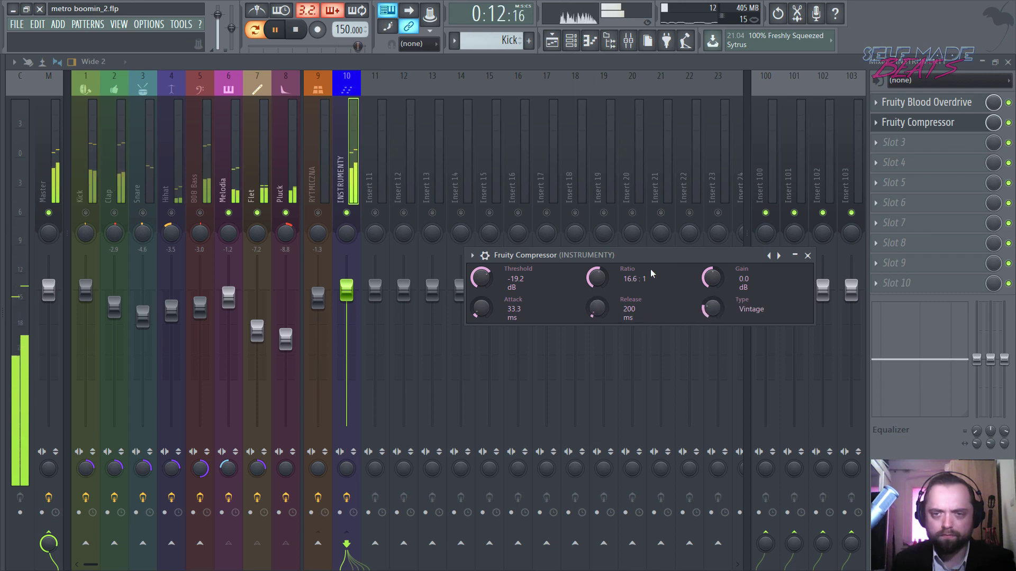
pyautogui.moveTo(717, 279); pyautogui.dragTo(718, 273)
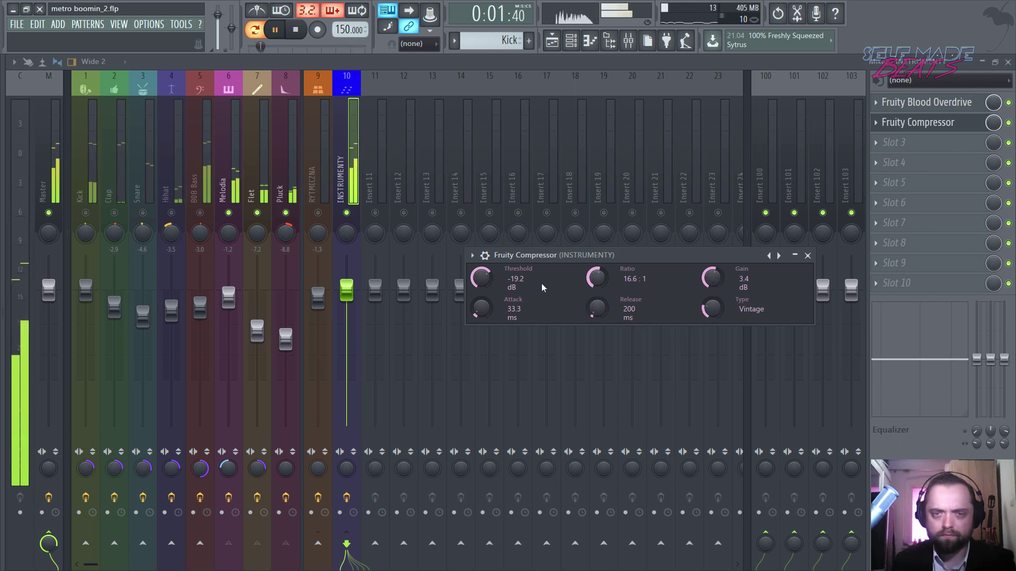
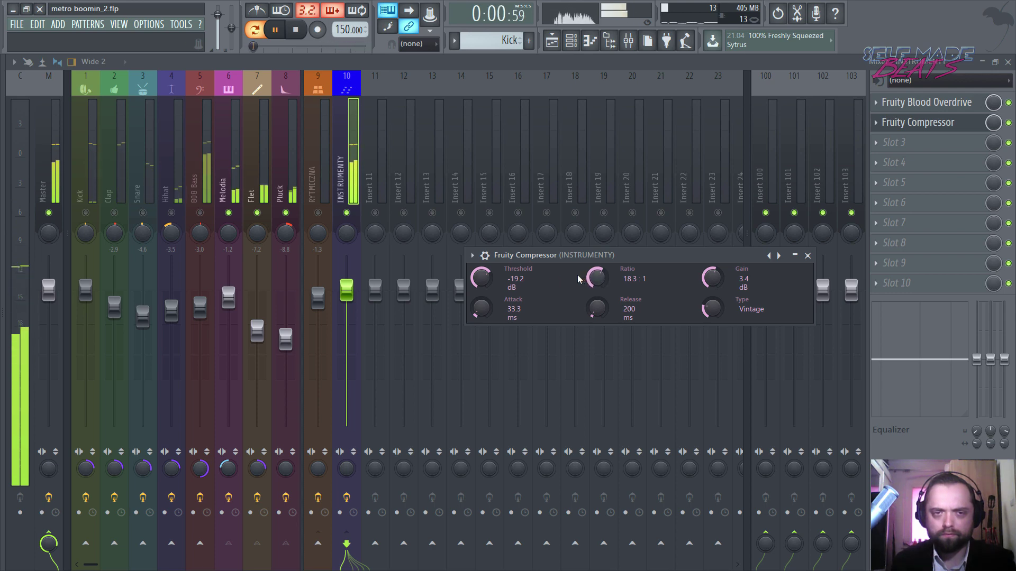
pyautogui.press('space')
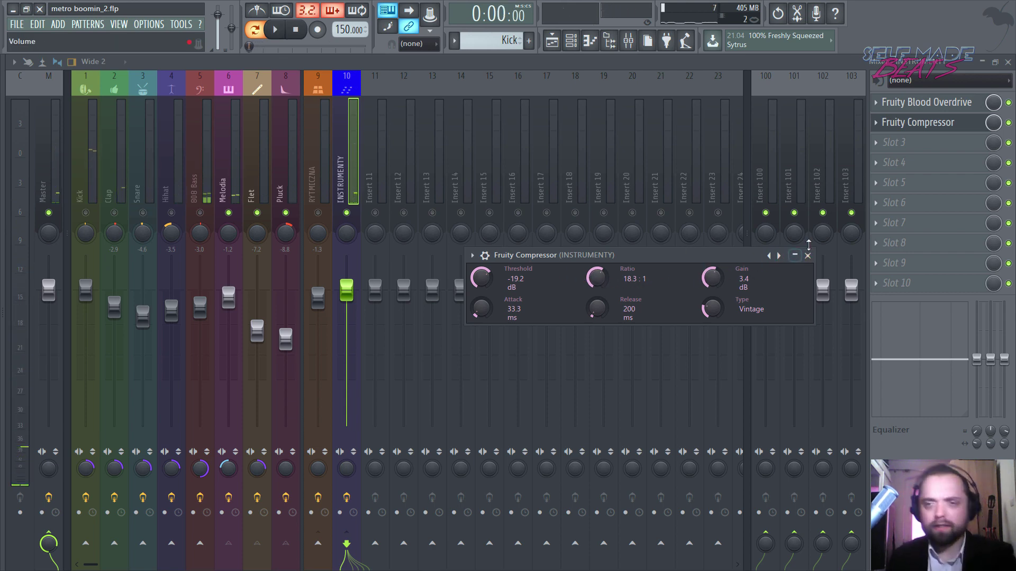
pyautogui.click(808, 256)
# Add Fruity Reeverb 2 to the third effect slot of the INSTRUMENTY bus and lower its wet level while listening
pyautogui.click(903, 147)
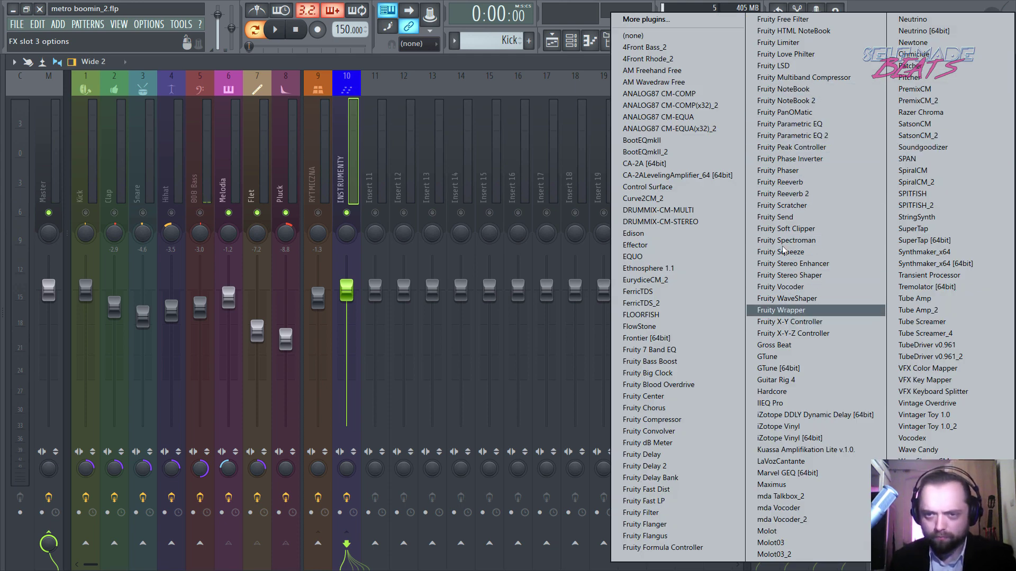
pyautogui.click(797, 194)
pyautogui.moveTo(249, 111); pyautogui.dragTo(678, 211)
pyautogui.press('space')
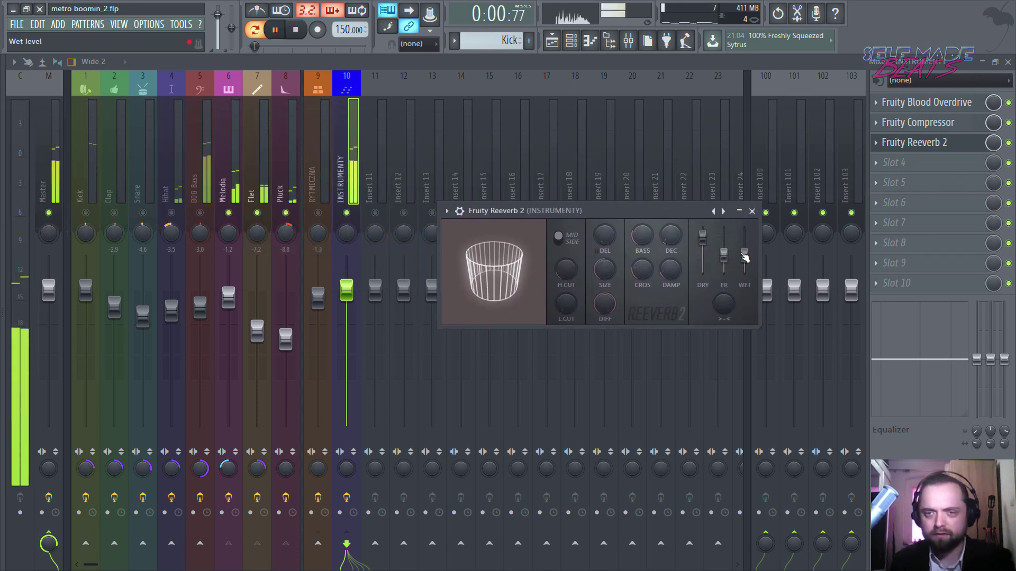
pyautogui.moveTo(742, 257); pyautogui.dragTo(743, 264)
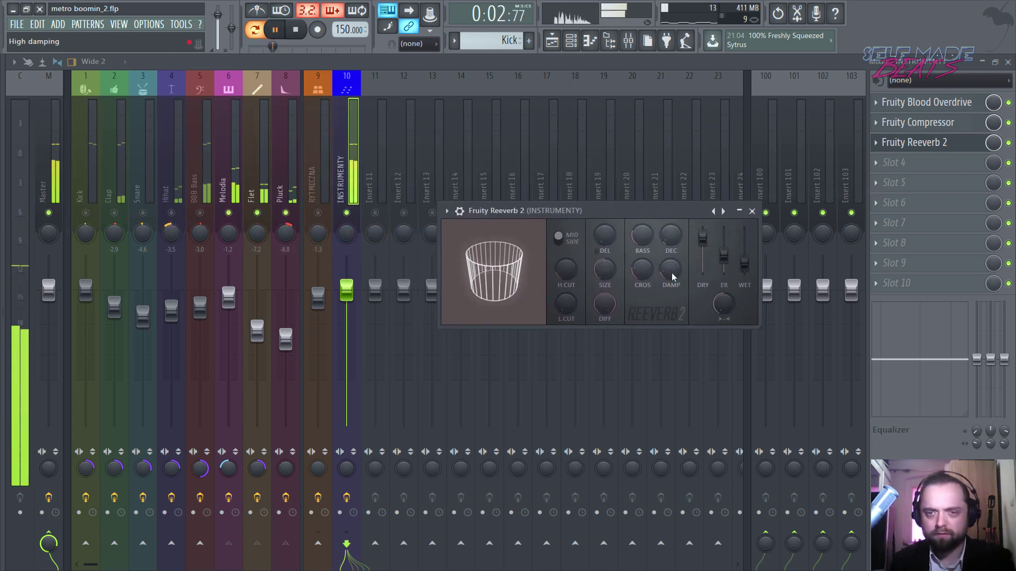
pyautogui.press('space')
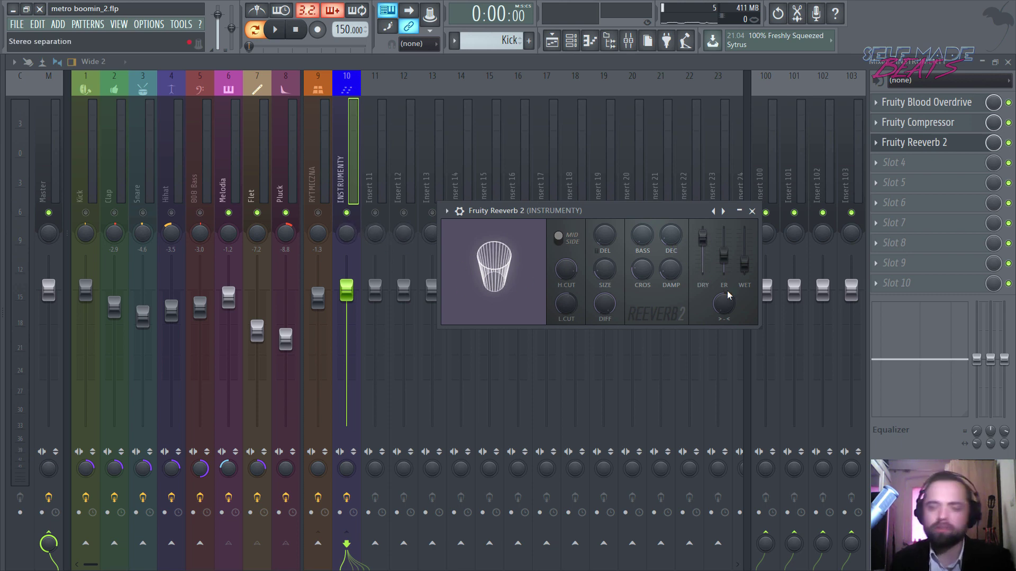
# Check the reverb on the soloed instruments, close it, stop playback and unmute all mixer tracks
pyautogui.press('space')
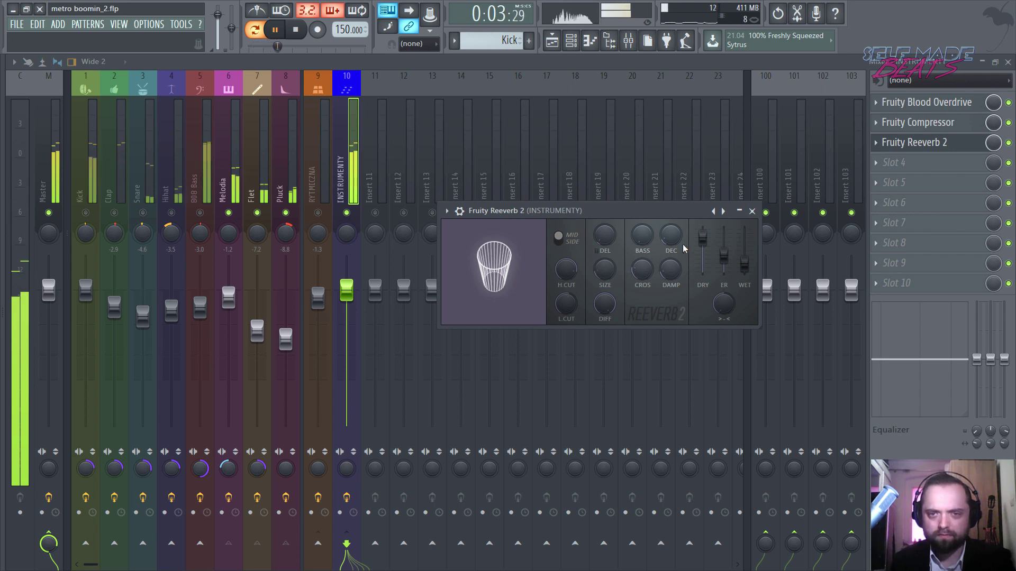
pyautogui.click(751, 211)
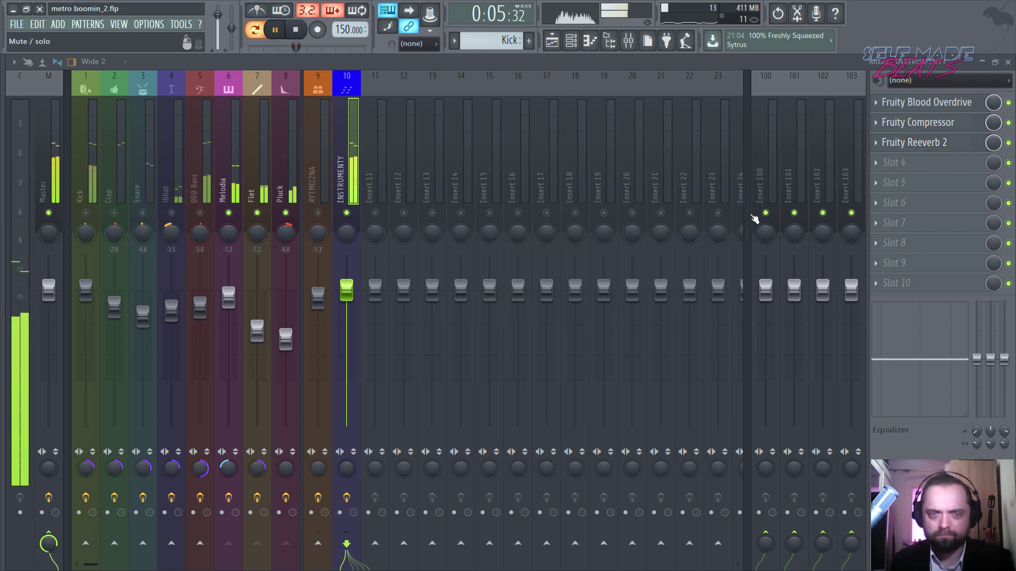
pyautogui.press('space')
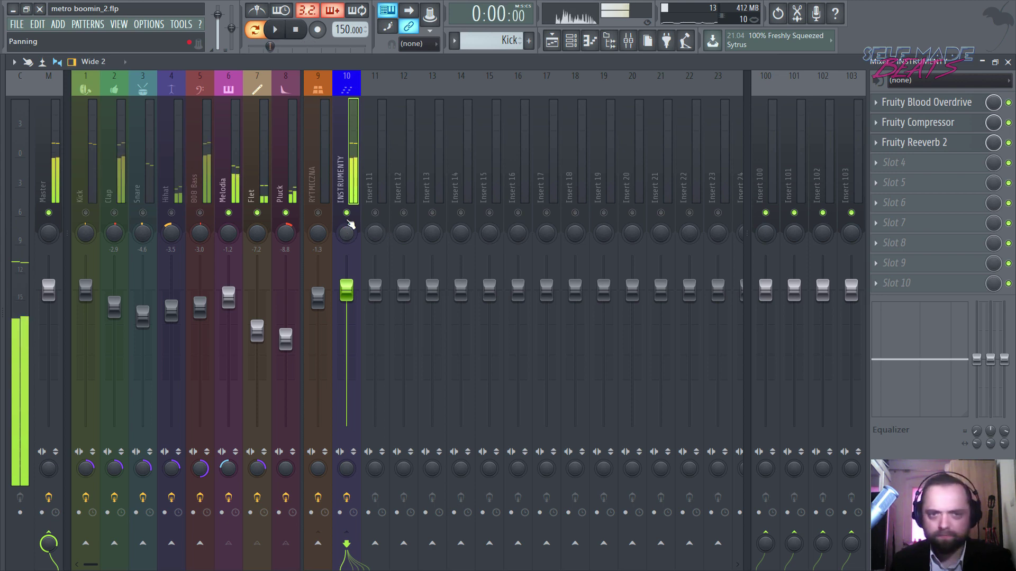
pyautogui.rightClick(347, 213)
pyautogui.rightClick(346, 213)
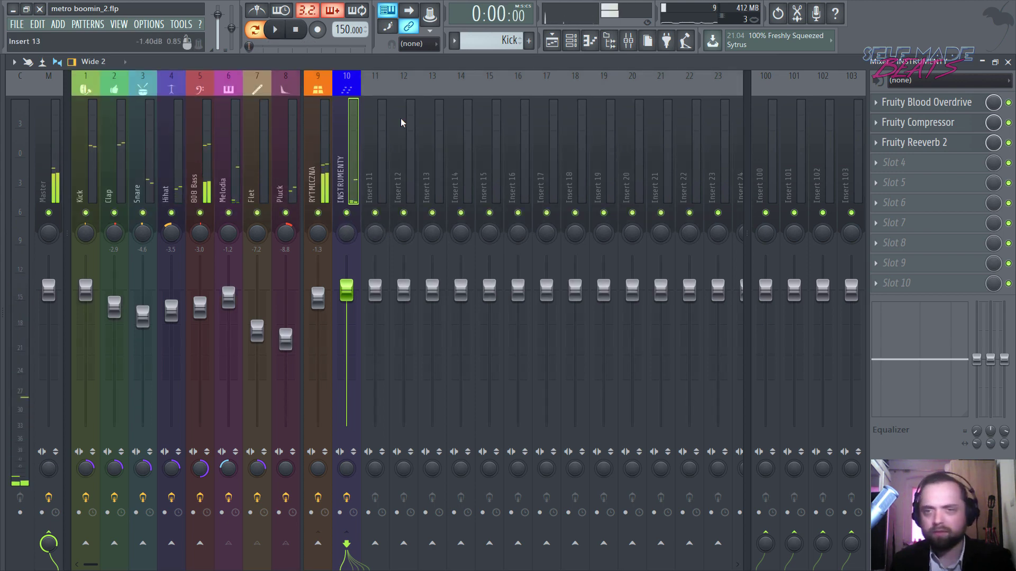
# Listen to the full mix, close the mixer and stop playback
pyautogui.press('space')
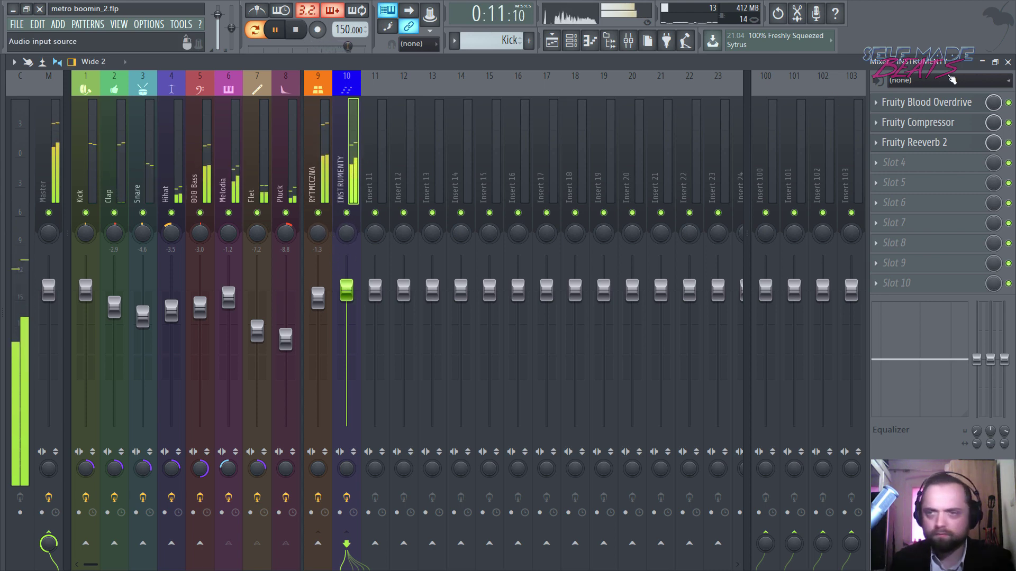
pyautogui.click(1008, 62)
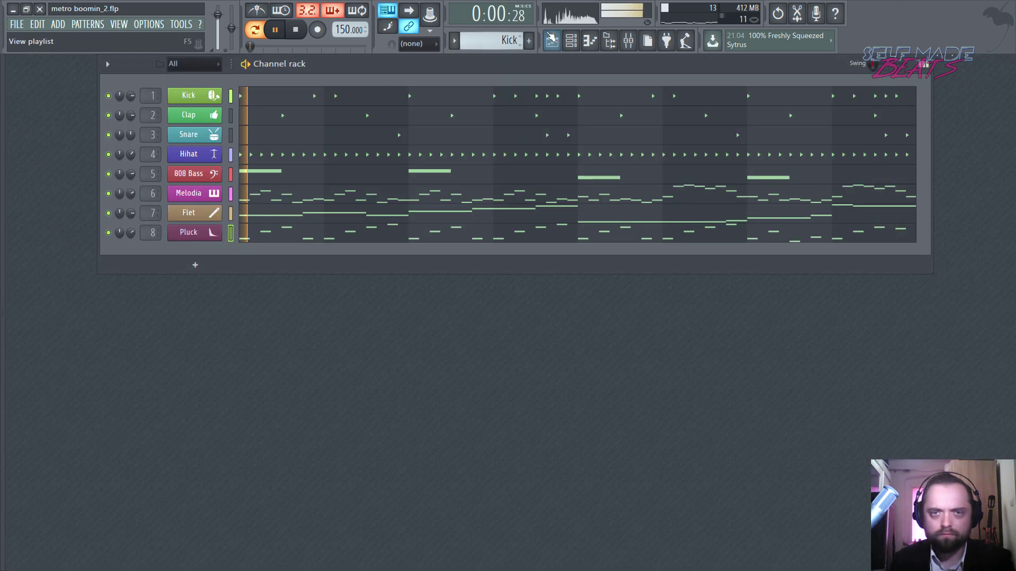
pyautogui.press('space')
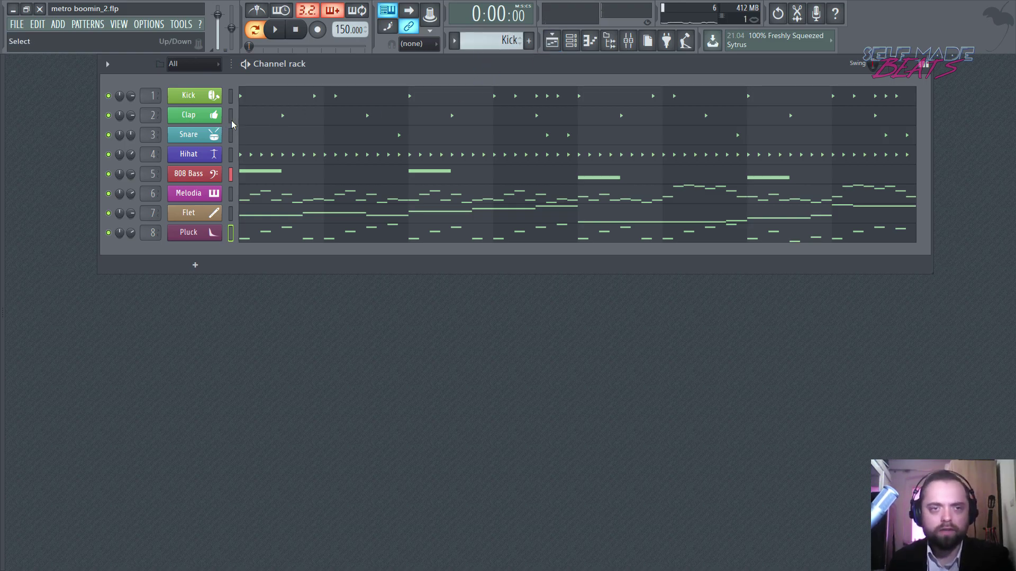
pyautogui.moveTo(232, 123); pyautogui.dragTo(230, 232)
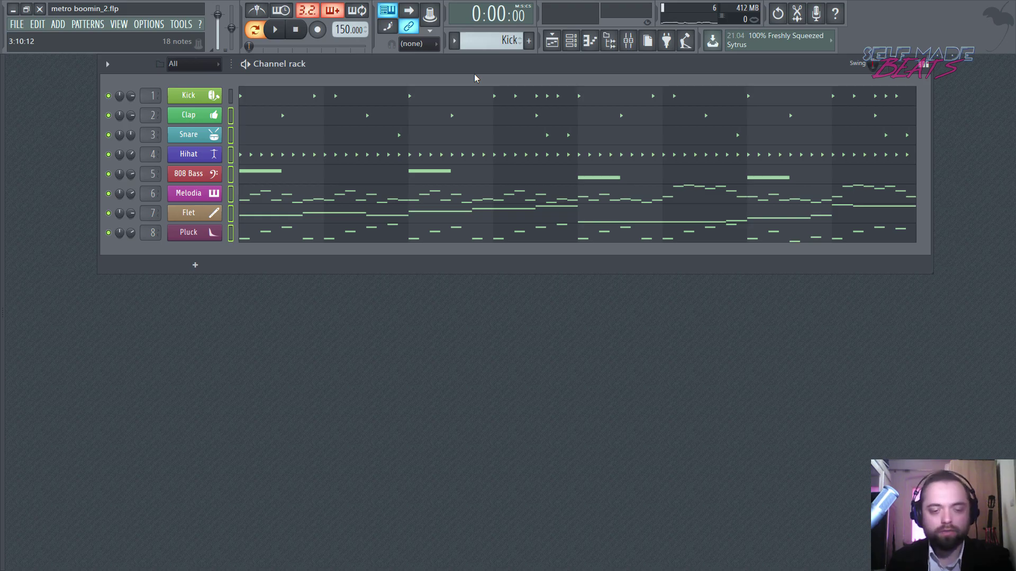
pyautogui.hotkey('ctrl', 'x')
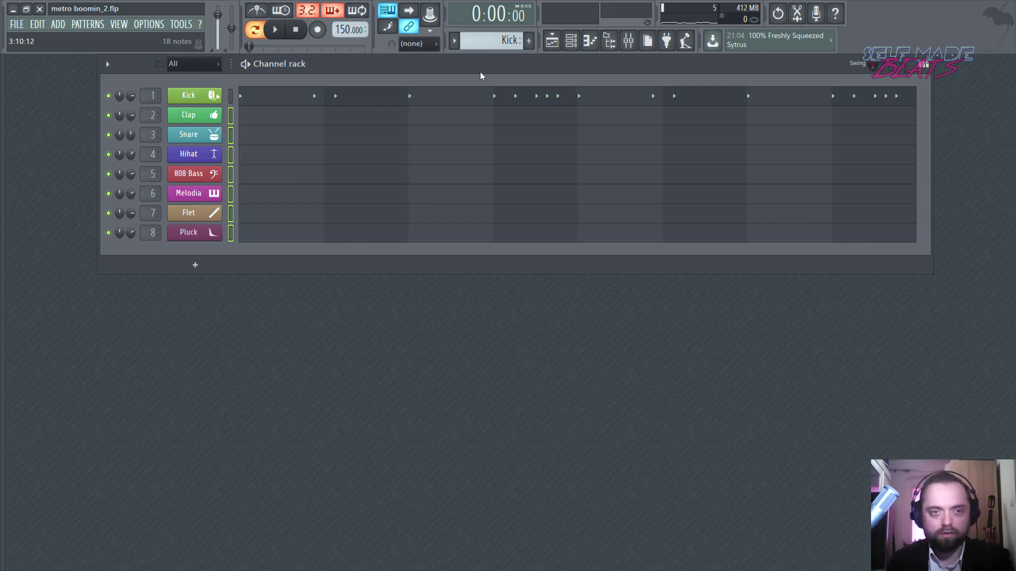
pyautogui.scroll(-1, 502, 41)
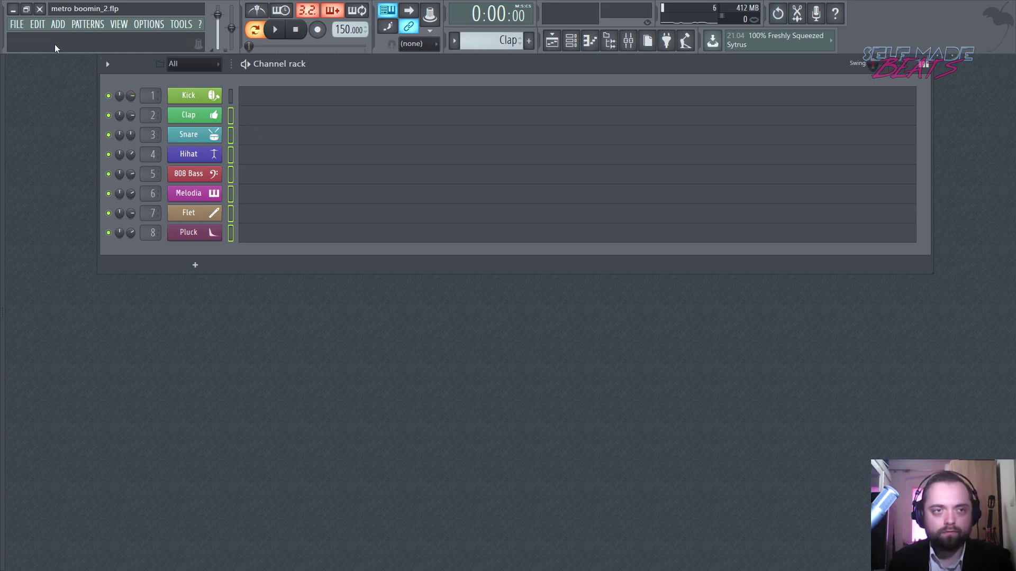
pyautogui.click(16, 24)
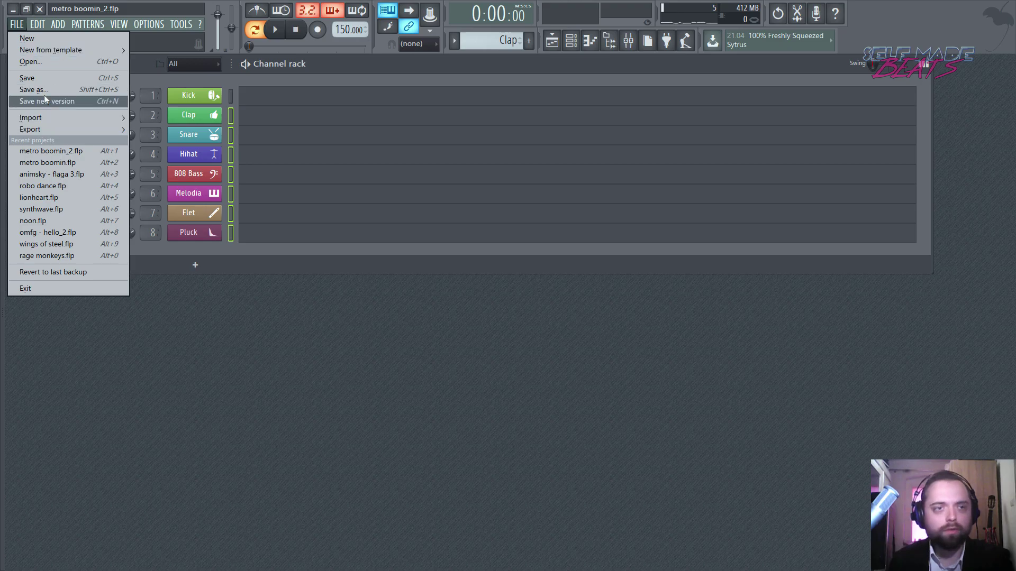
pyautogui.click(57, 152)
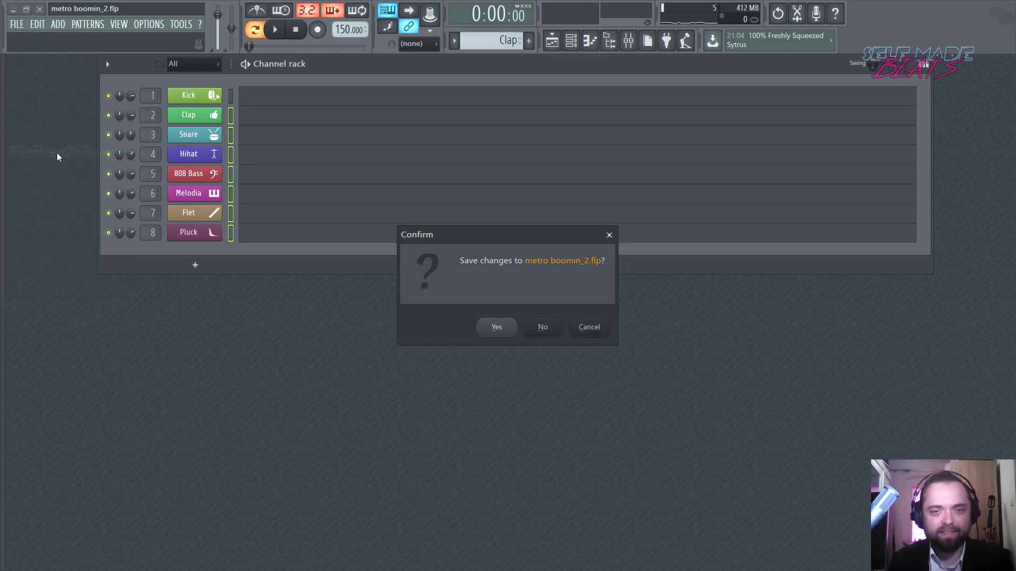
pyautogui.click(539, 327)
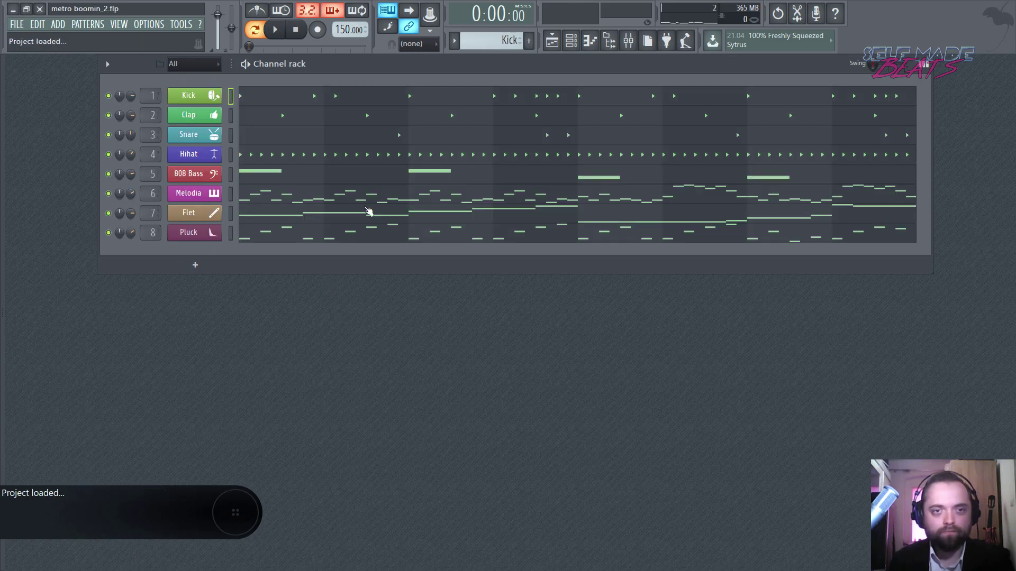
# Cut the notes of the Clap through Pluck channels from the Kick pattern and paste them into the Clap pattern
pyautogui.click(232, 116)
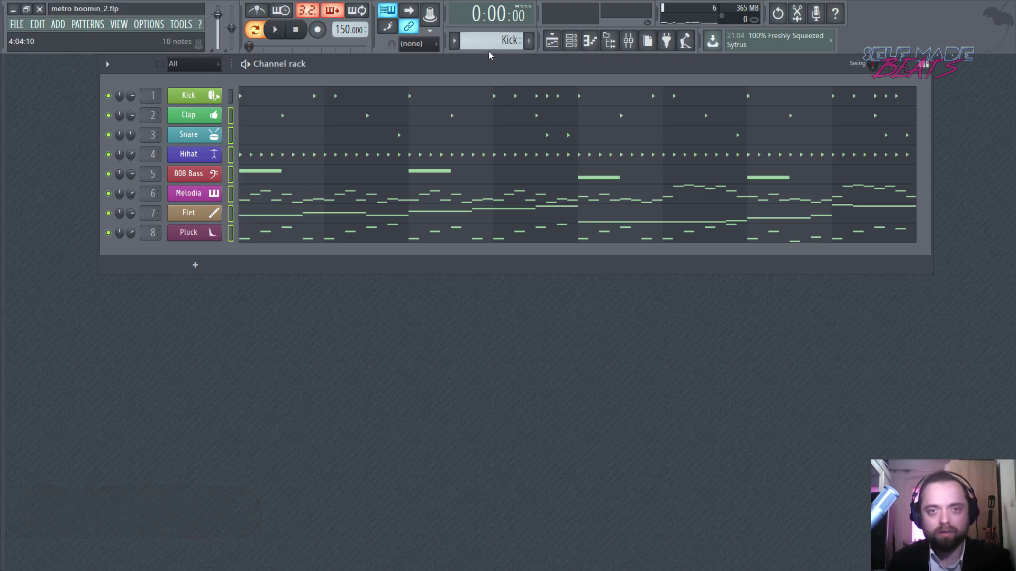
pyautogui.scroll(-1, 493, 40)
pyautogui.scroll(-1, 492, 40)
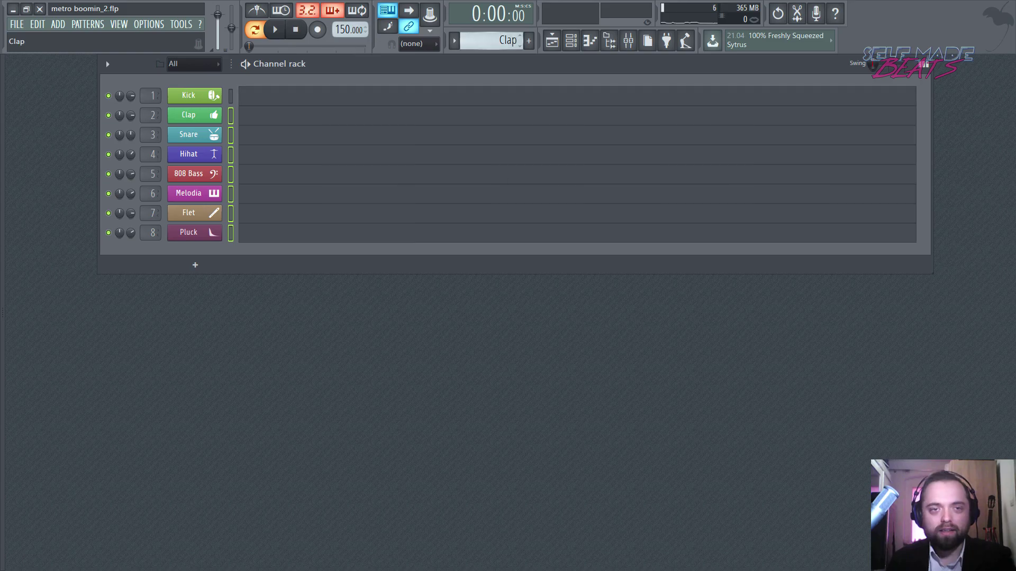
pyautogui.hotkey('ctrl', 'v')
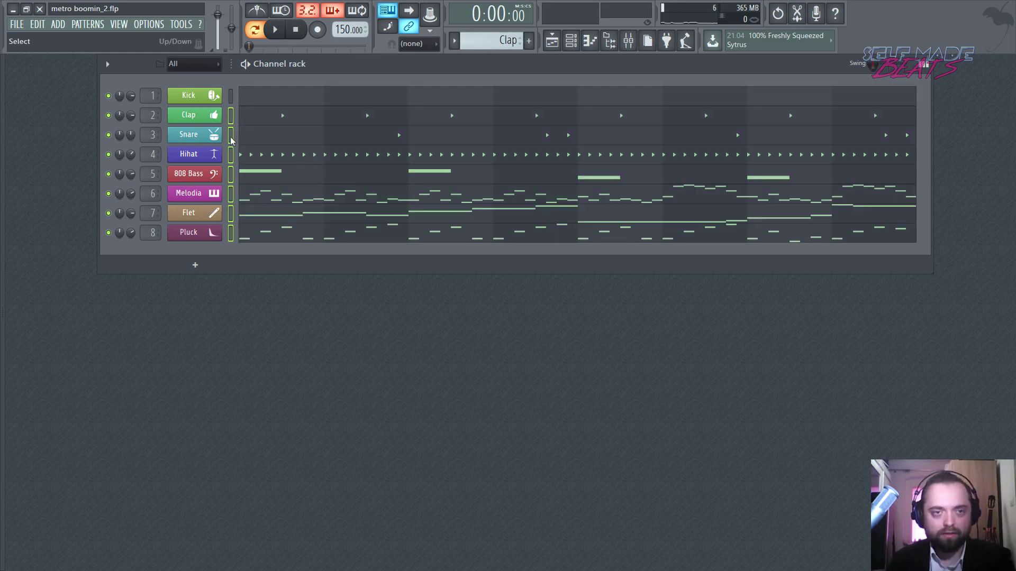
# Cut the notes of the Snare through Pluck channels from the Clap pattern and paste them into the Snare pattern
pyautogui.moveTo(231, 139); pyautogui.dragTo(231, 174)
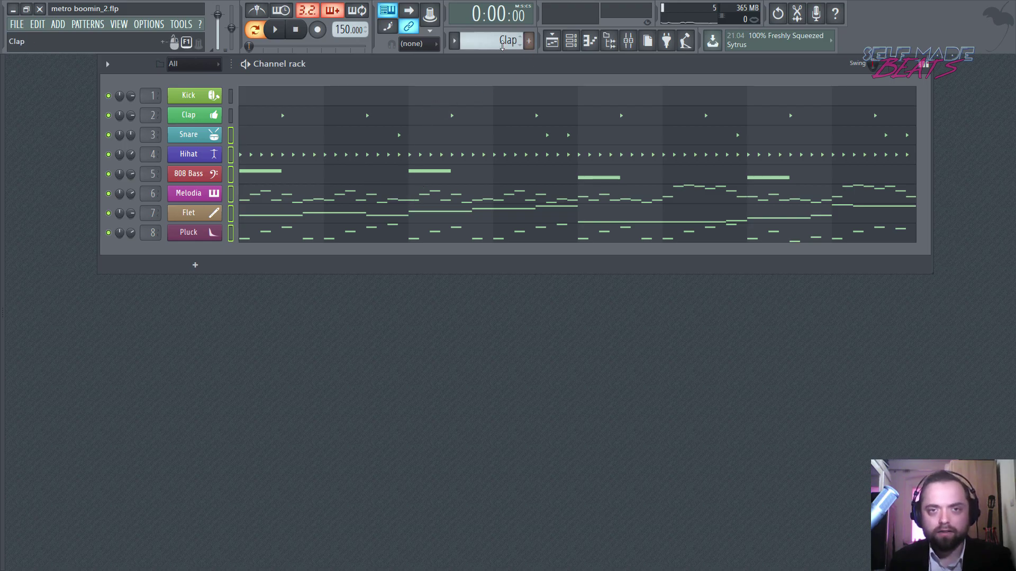
pyautogui.scroll(-1, 480, 45)
pyautogui.hotkey('ctrl', 'v')
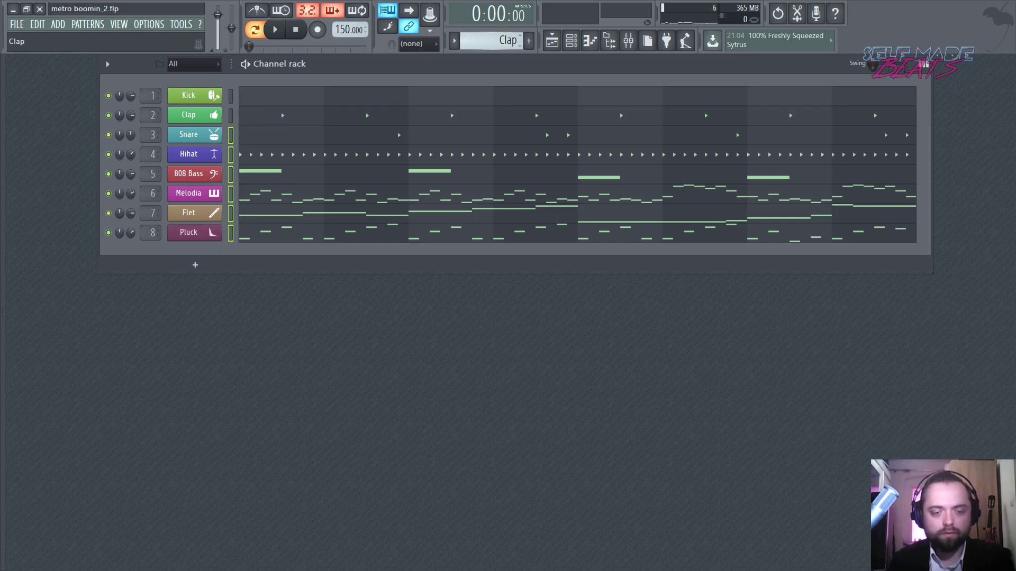
pyautogui.hotkey('ctrl', 'z')
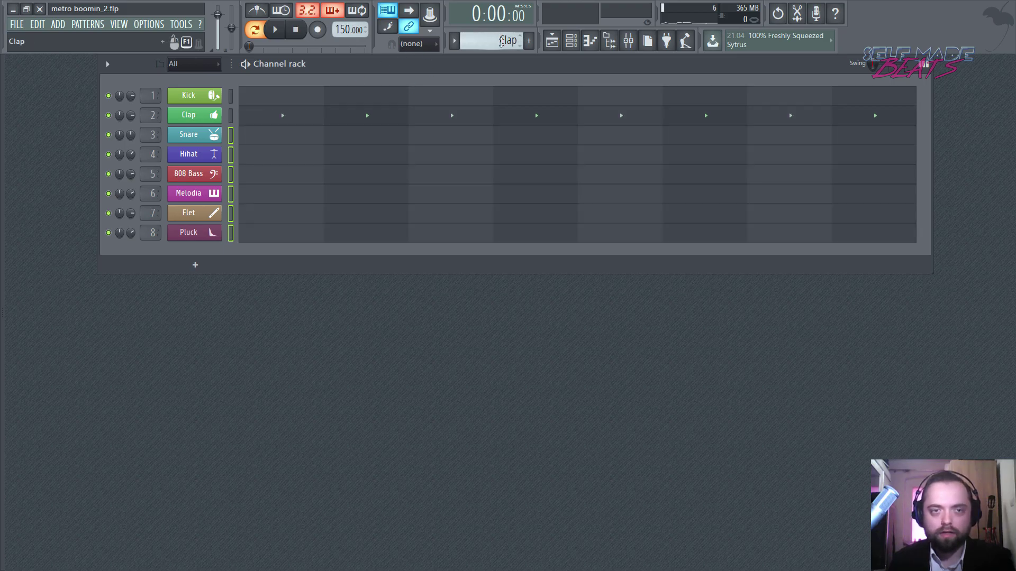
pyautogui.scroll(-1, 501, 43)
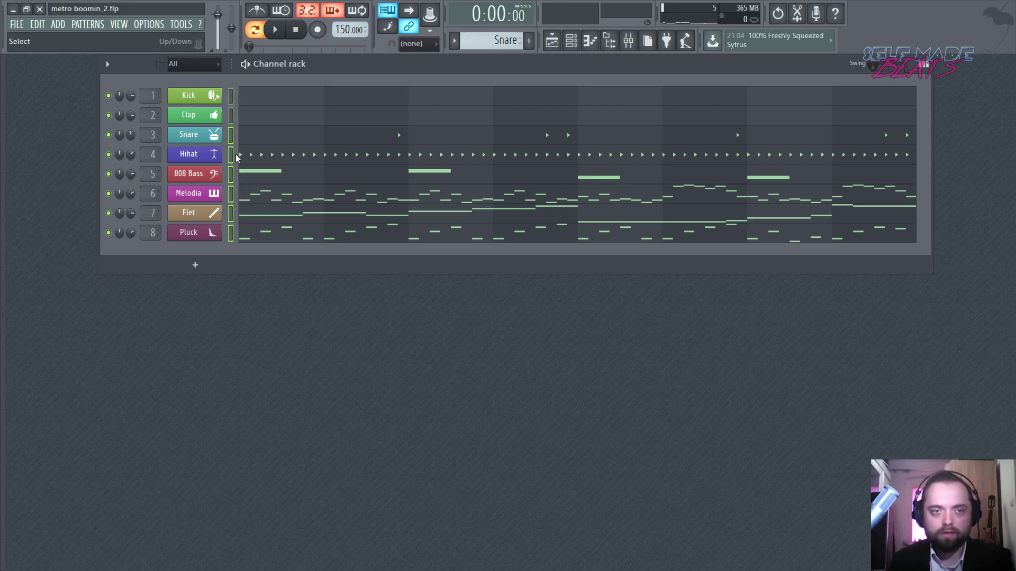
# Cut the notes of the Hihat through Pluck channels from the Snare pattern and paste them into the Hihat pattern
pyautogui.click(231, 156)
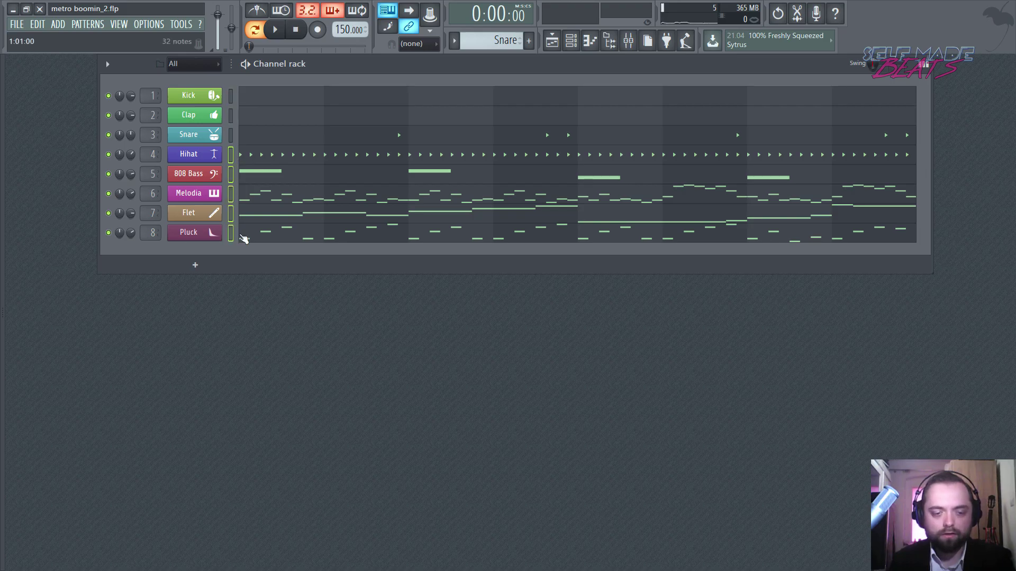
pyautogui.hotkey('ctrl', 'x')
pyautogui.scroll(-1, 499, 42)
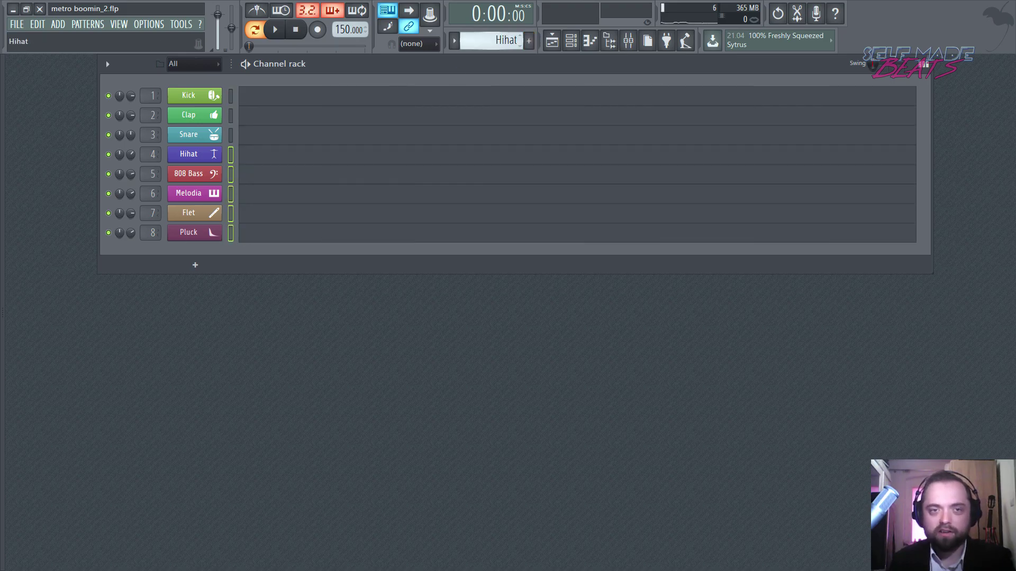
pyautogui.hotkey('ctrl', 'v')
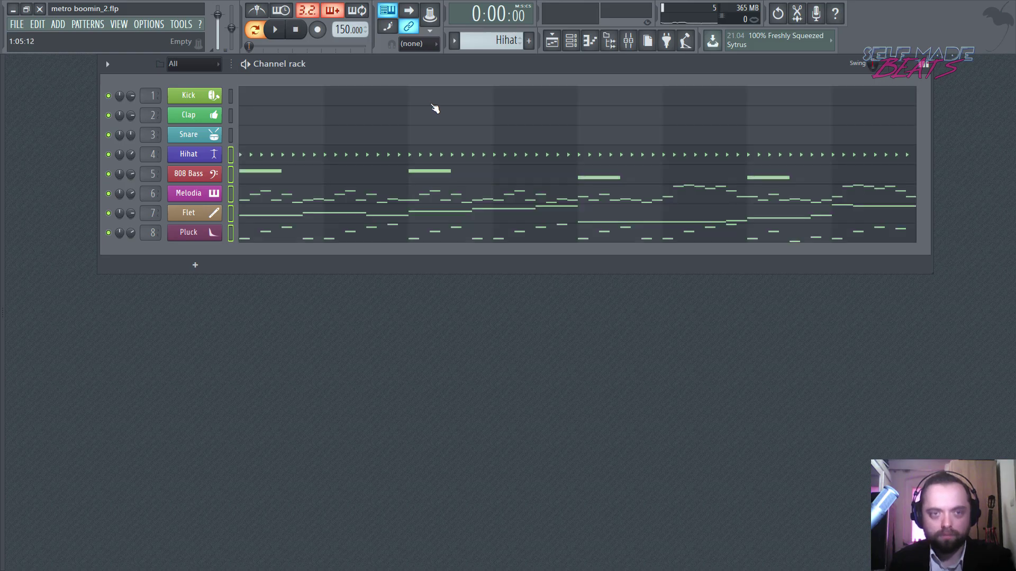
# Cut the notes of the 808 Bass through Pluck channels from the Hihat pattern and paste them into the Bas pattern
pyautogui.click(231, 174)
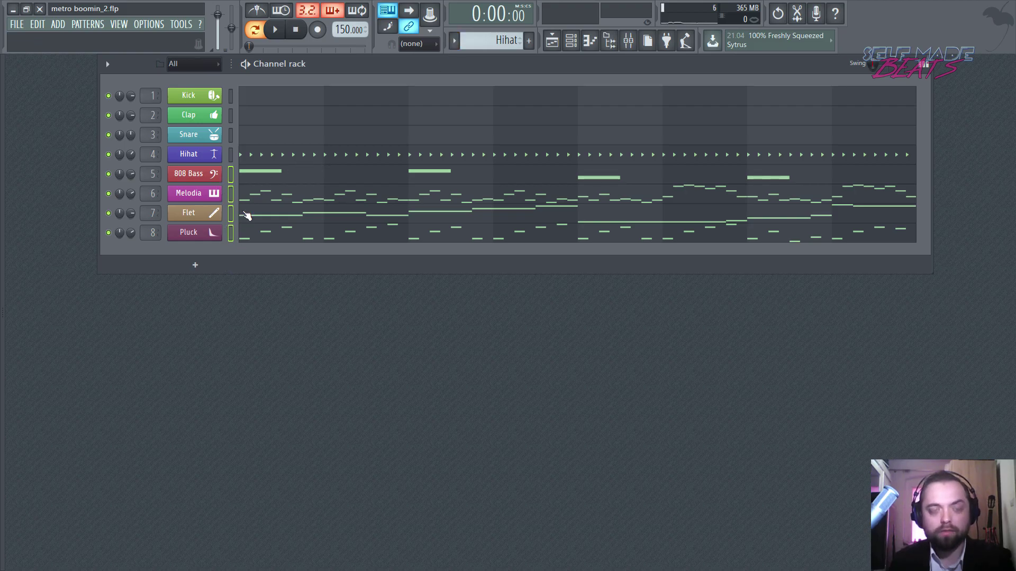
pyautogui.hotkey('ctrl', 'x')
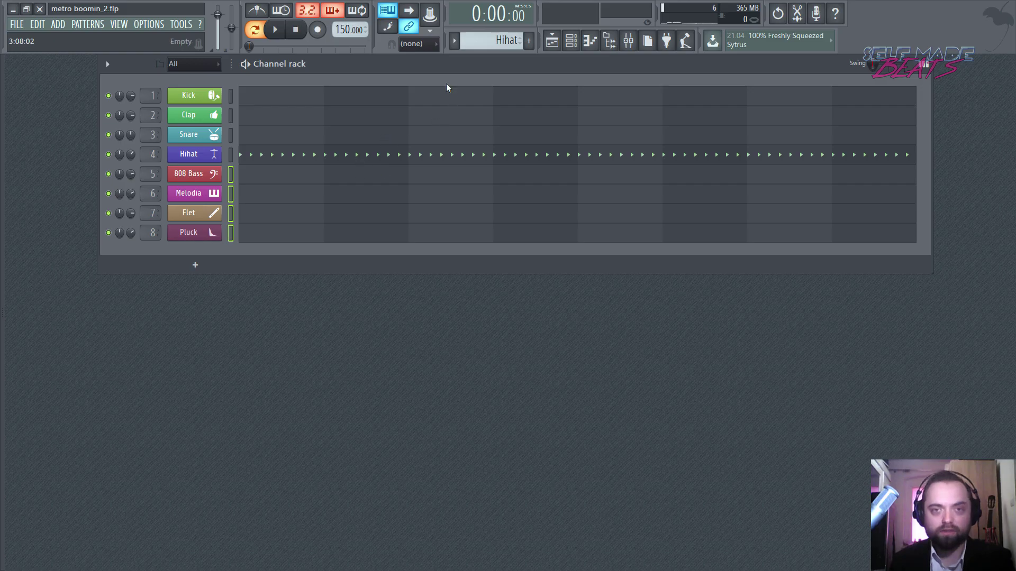
pyautogui.scroll(-1, 491, 41)
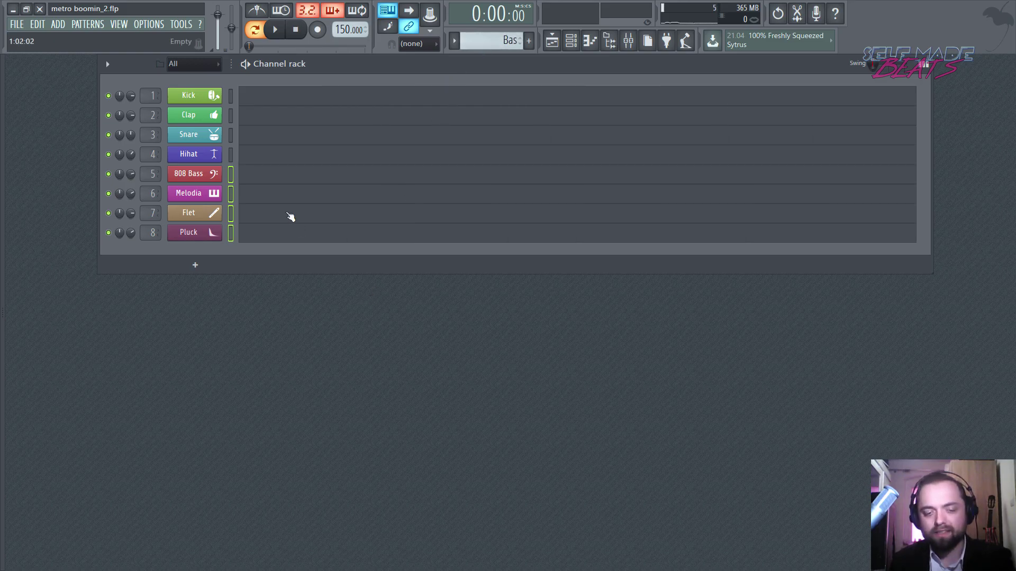
pyautogui.hotkey('ctrl', 'v')
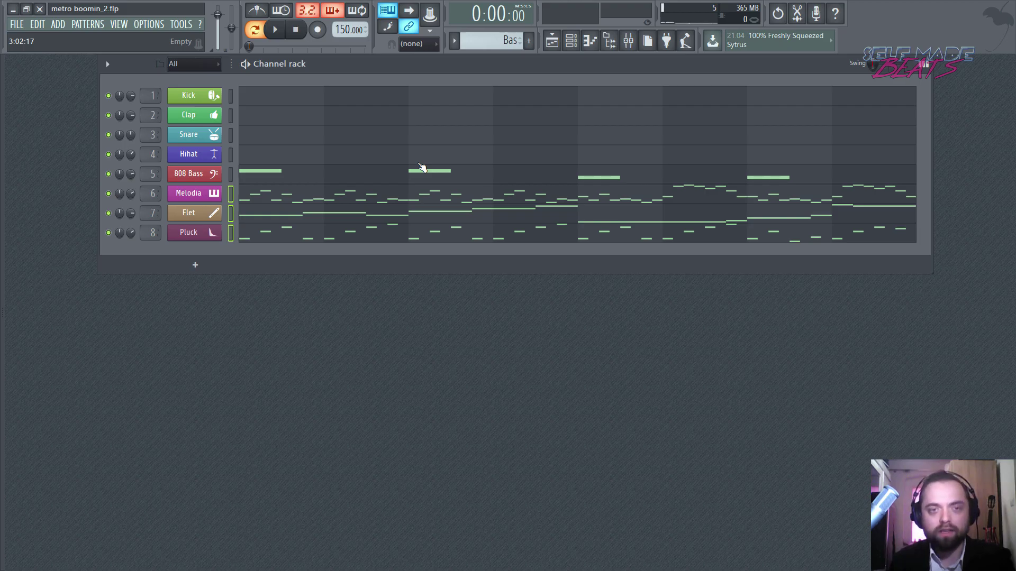
# Cut the Melodia, Flet and Pluck notes from the Bas pattern and paste them into the Melodia pattern
pyautogui.hotkey('ctrl', 'x')
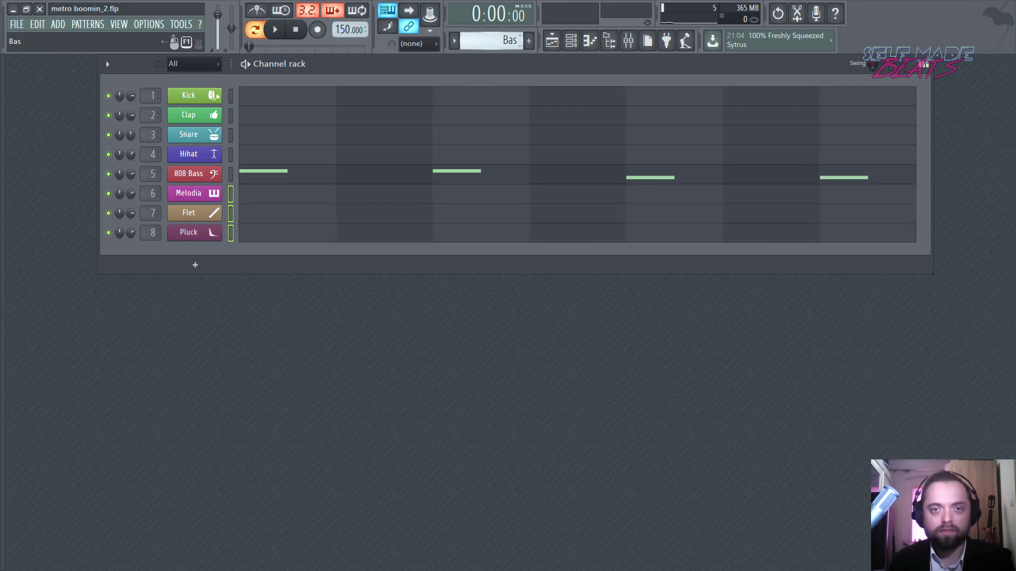
pyautogui.scroll(1, 501, 38)
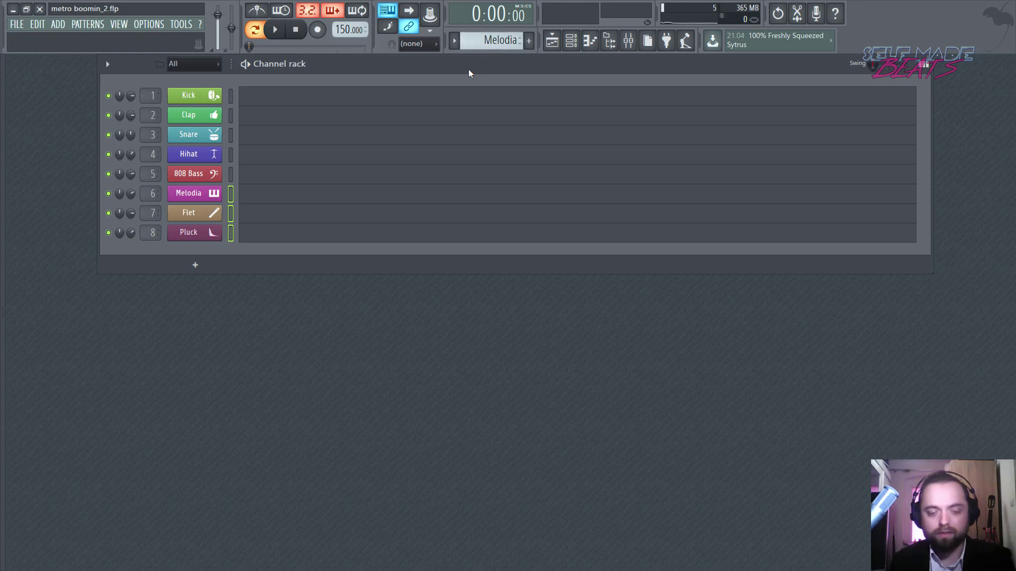
pyautogui.hotkey('ctrl', 'v')
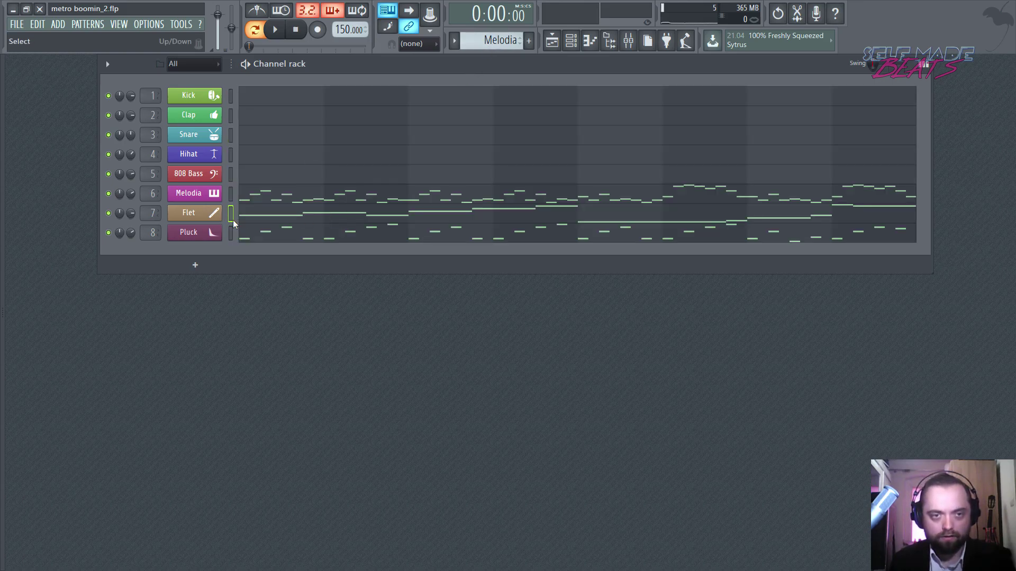
# Cut the Flet and Pluck notes from the Melodia pattern and paste them into the Flet pattern
pyautogui.moveTo(233, 223); pyautogui.dragTo(236, 235)
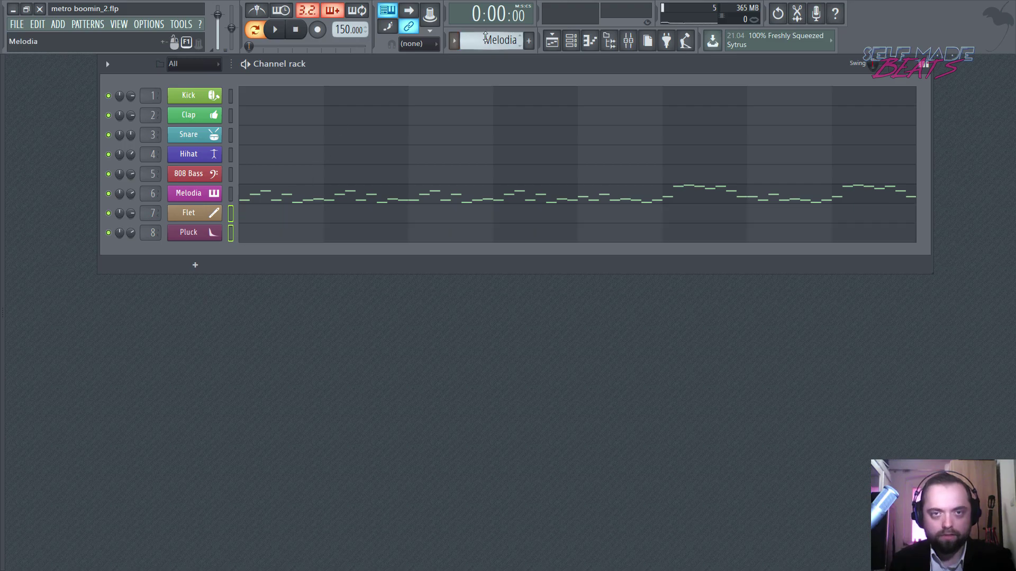
pyautogui.scroll(-1, 495, 41)
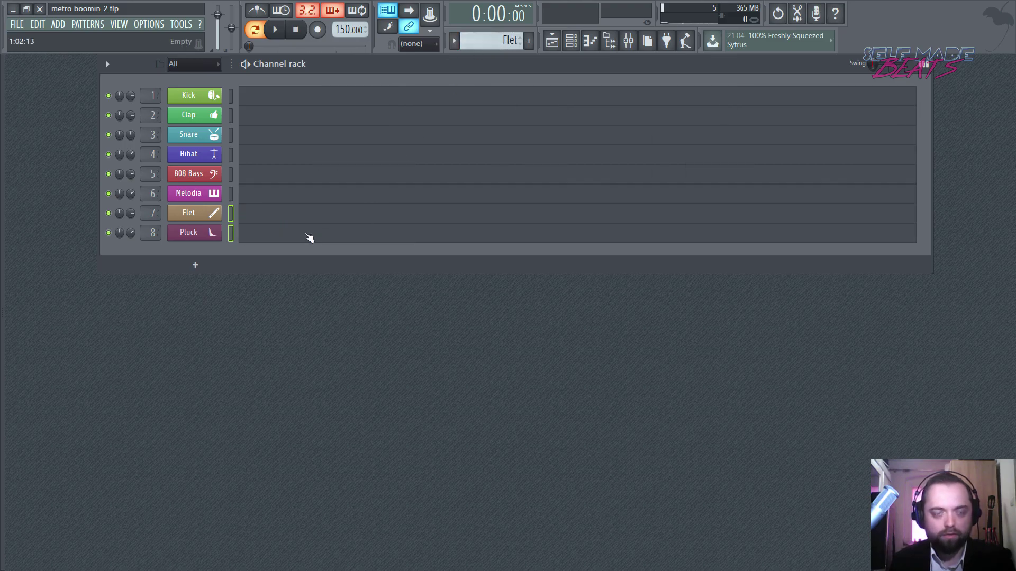
pyautogui.hotkey('ctrl', 'v')
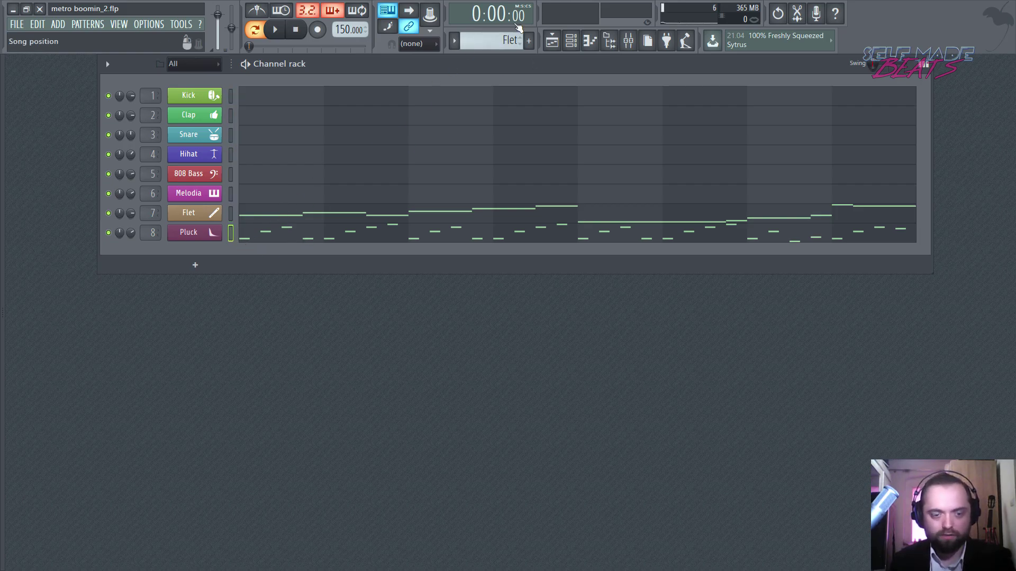
# Move the Pluck notes from the Flet pattern into the Pluck pattern and check each pattern's contents
pyautogui.scroll(-1, 498, 44)
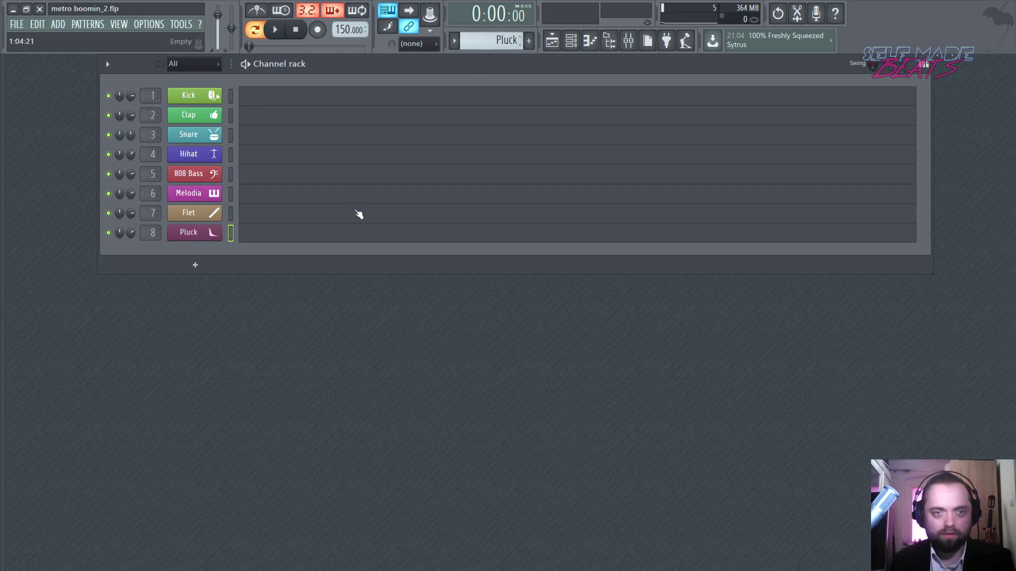
pyautogui.hotkey('ctrl', 'v')
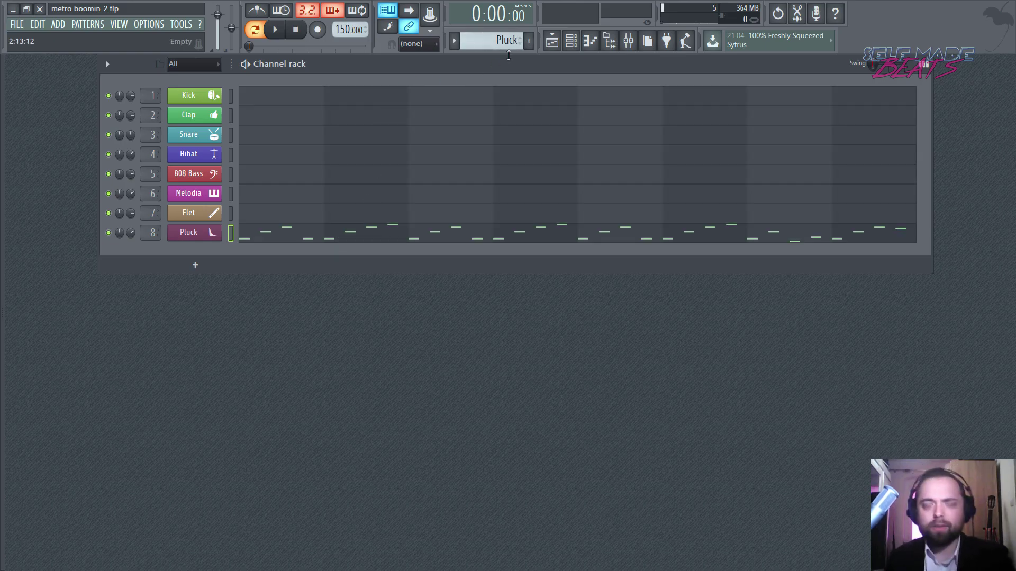
pyautogui.scroll(4, 497, 45)
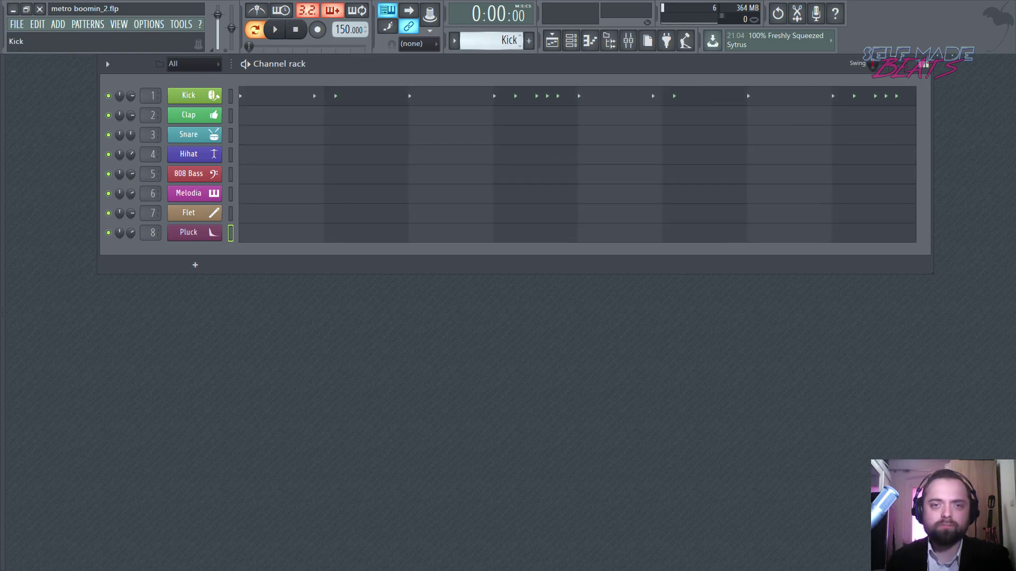
pyautogui.scroll(-5, 496, 41)
pyautogui.scroll(6, 496, 41)
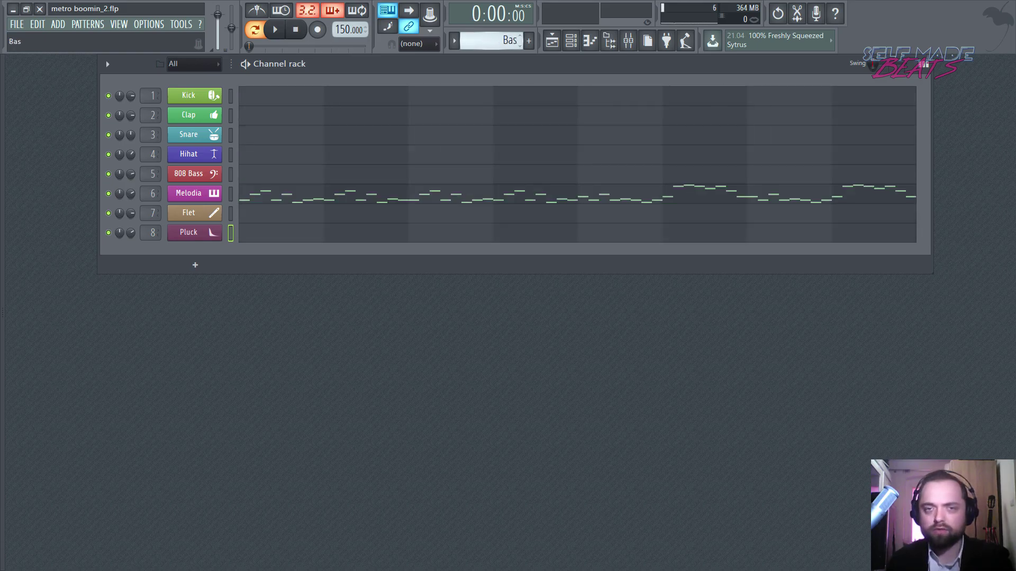
# Open the Playlist with the Kick pattern selected and reposition its window
pyautogui.click(552, 42)
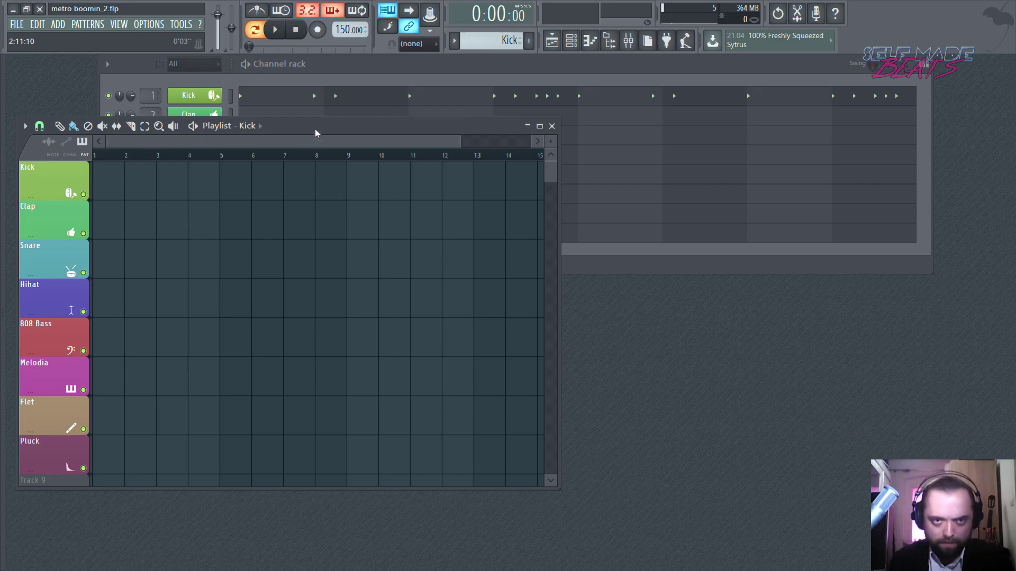
pyautogui.moveTo(316, 127); pyautogui.dragTo(429, 119)
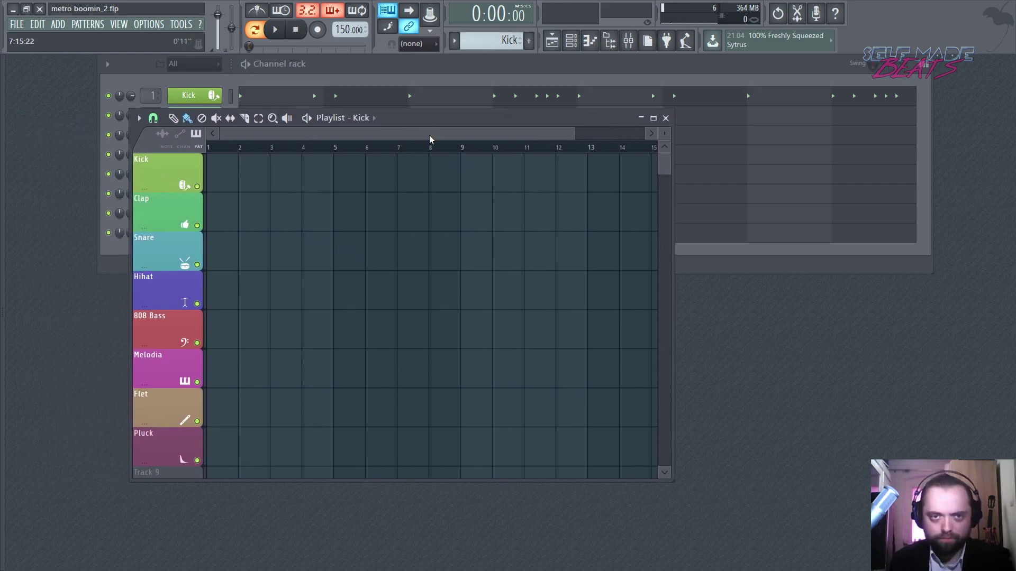
# Place three back-to-back Melodia clips on the Melodia track starting at bars 1, 9 and 17, and play the arrangement
pyautogui.scroll(-1, 429, 142)
pyautogui.scroll(-4, 492, 40)
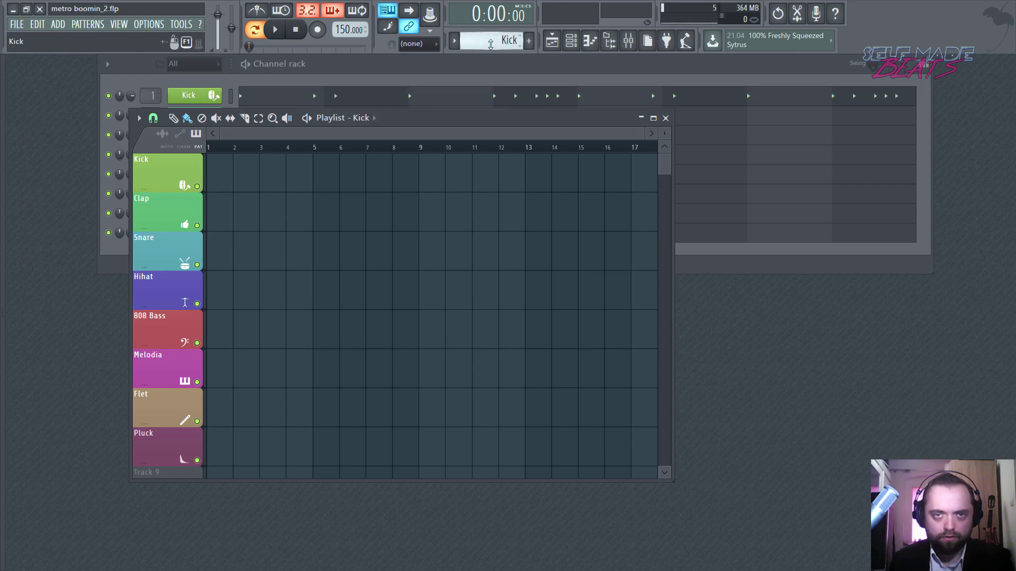
pyautogui.scroll(-1, 492, 40)
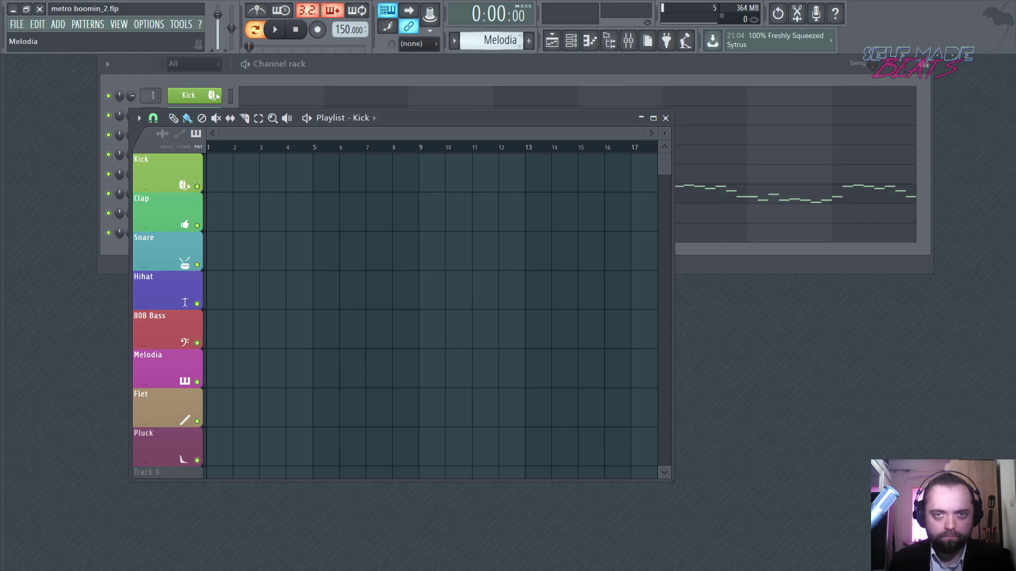
pyautogui.moveTo(236, 379); pyautogui.dragTo(204, 365)
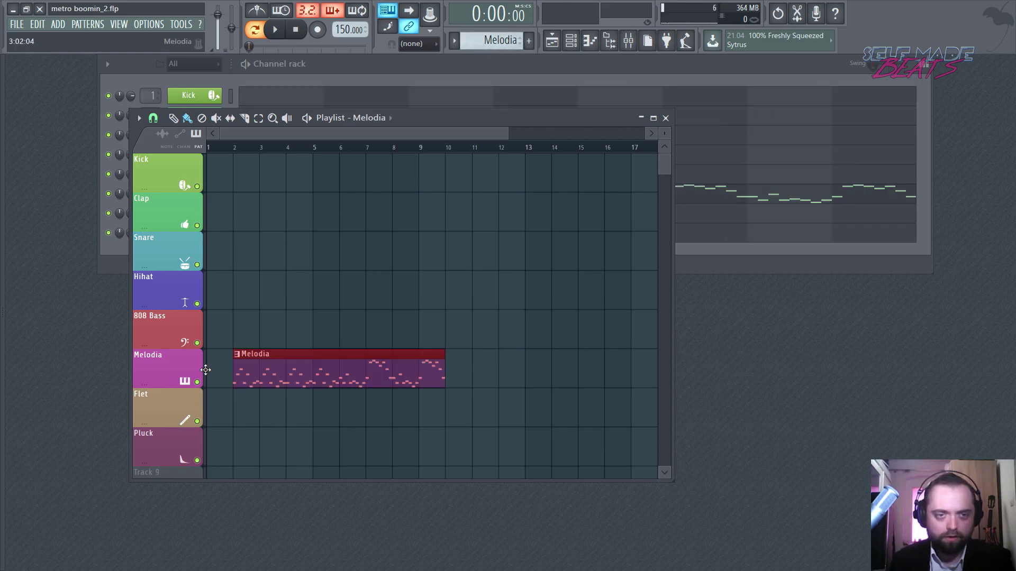
pyautogui.click(426, 380)
pyautogui.press('space')
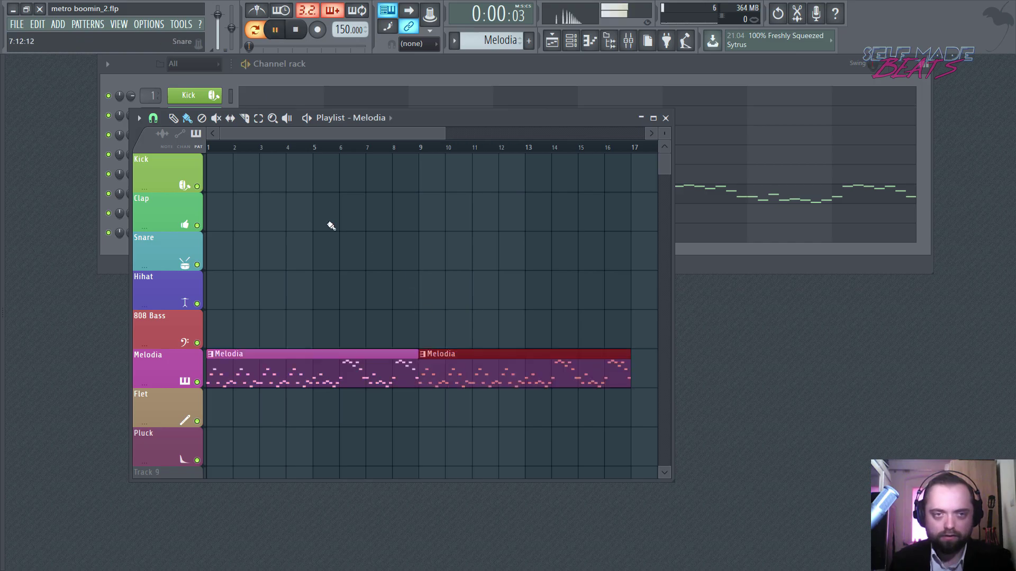
pyautogui.press('space')
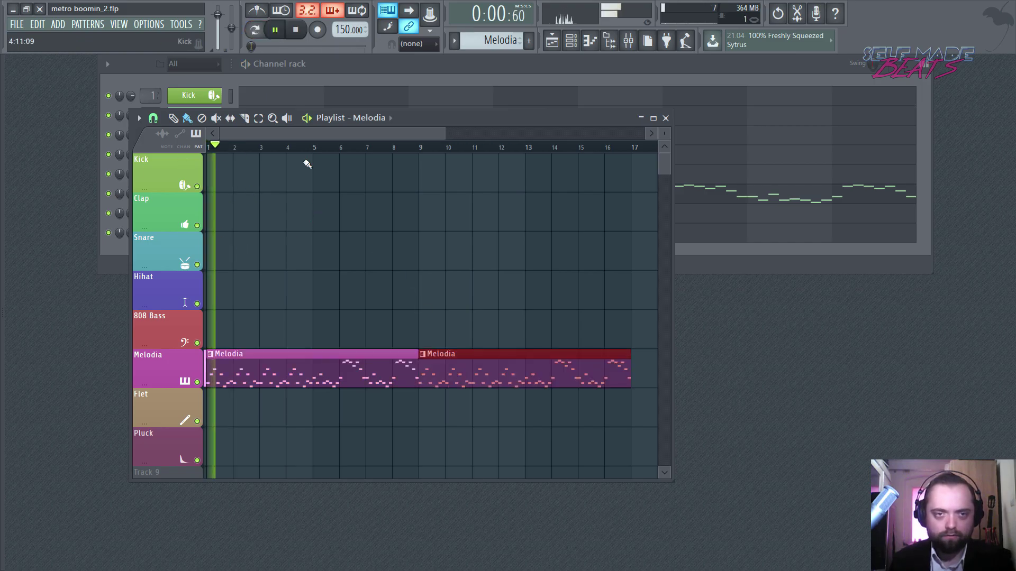
pyautogui.scroll(-3, 307, 153)
pyautogui.scroll(-2, 318, 222)
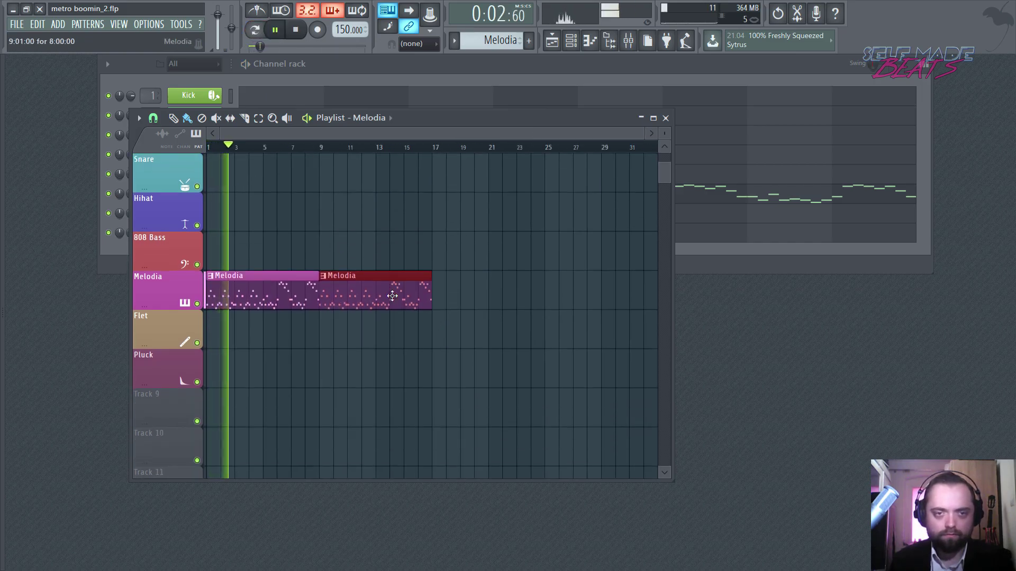
pyautogui.click(433, 295)
pyautogui.scroll(2, 381, 265)
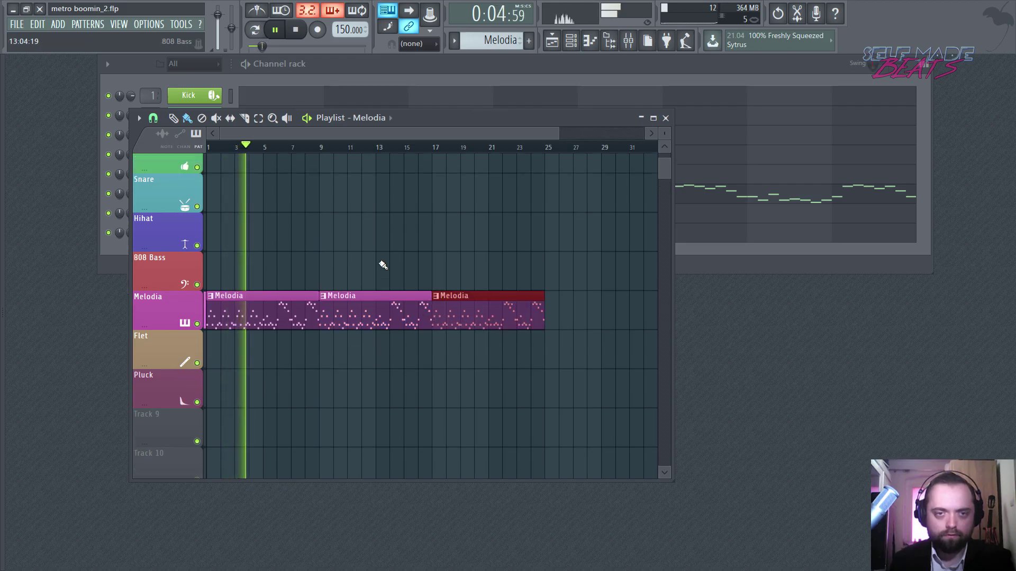
# Place Kick pattern clips on the Kick track at bars 9 and 17, and stop playback
pyautogui.scroll(5, 490, 42)
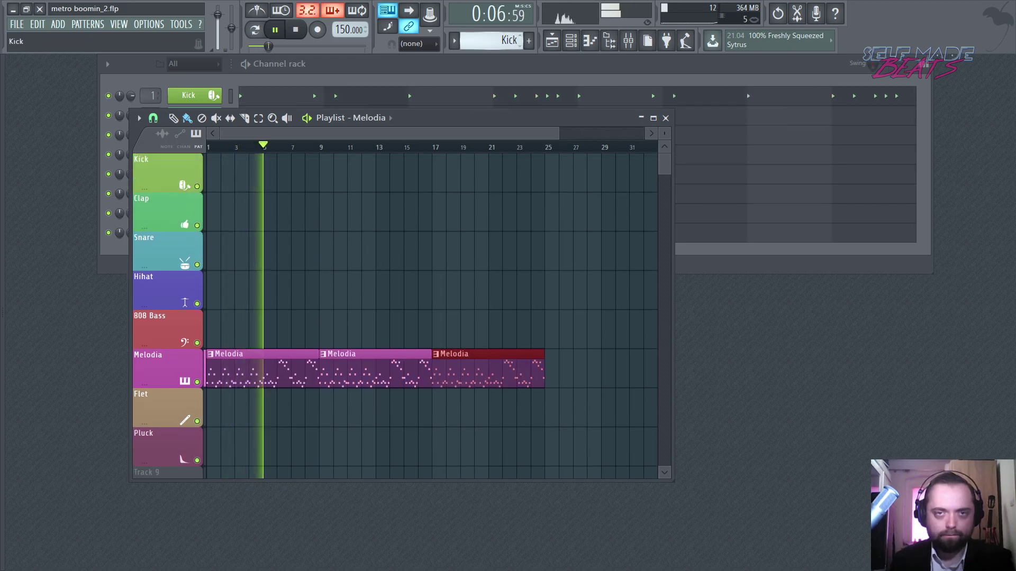
pyautogui.click(335, 168)
pyautogui.click(437, 165)
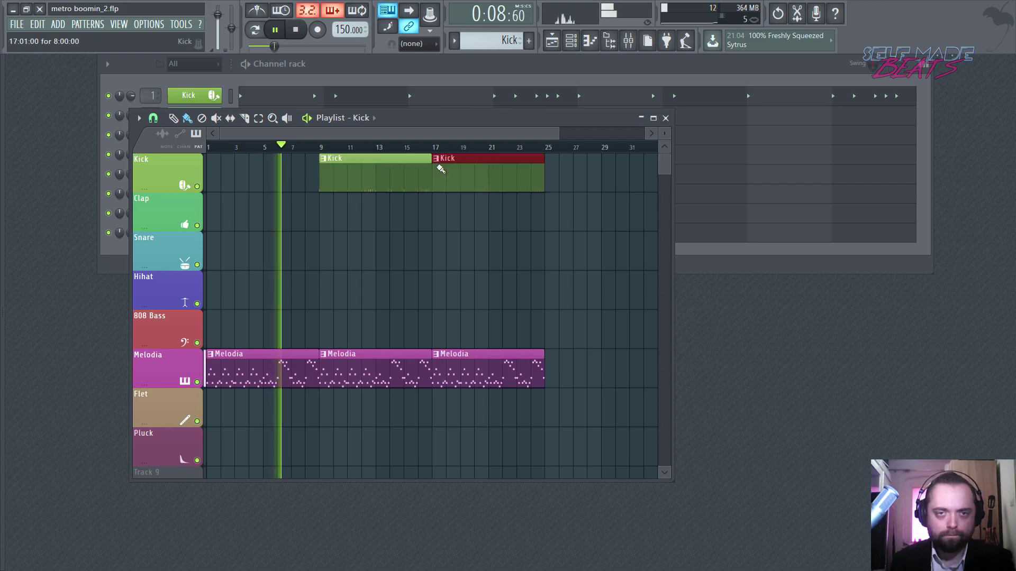
pyautogui.press('space')
# Place Bas clips on the 808 Bass track at bars 9 and 17, and lengthen both to eight bars
pyautogui.scroll(-1, 490, 41)
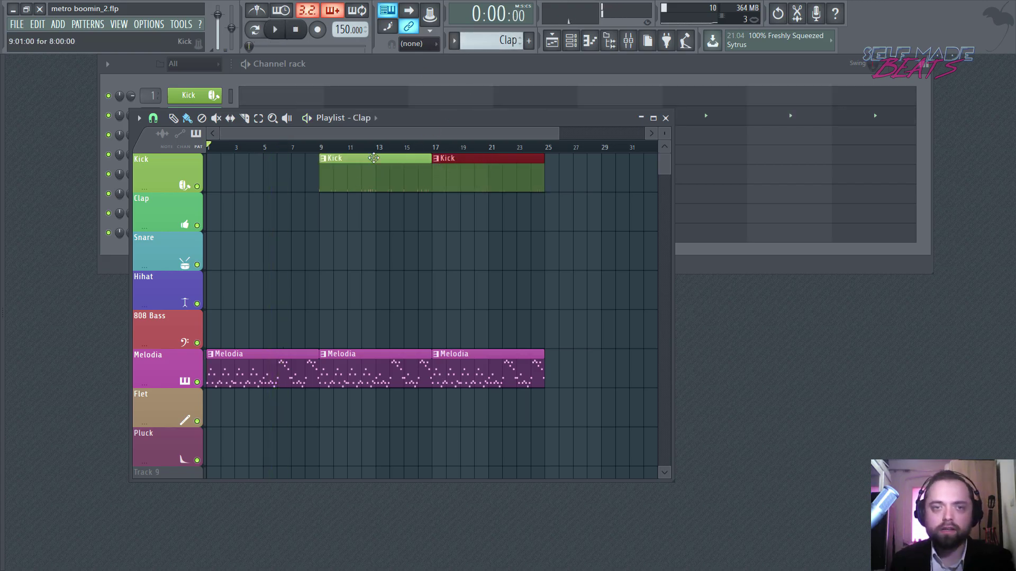
pyautogui.scroll(-1, 490, 41)
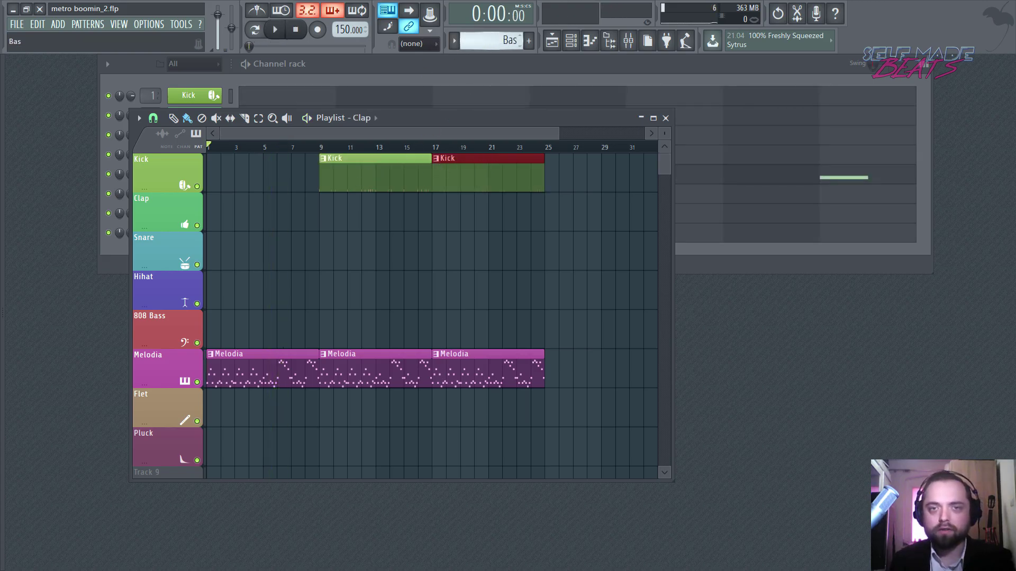
pyautogui.scroll(-1, 490, 41)
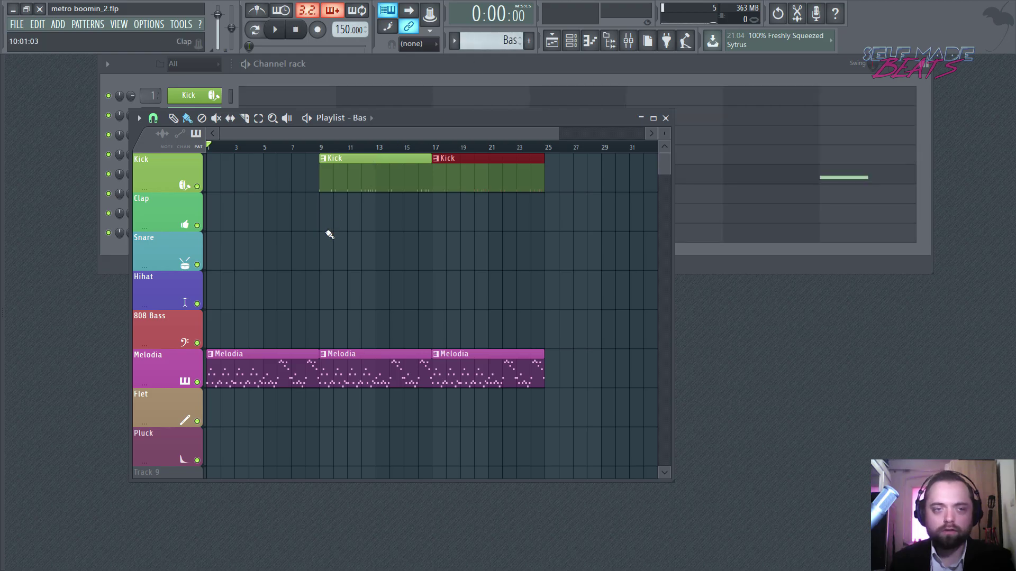
pyautogui.moveTo(331, 331); pyautogui.dragTo(485, 324)
pyautogui.press('space')
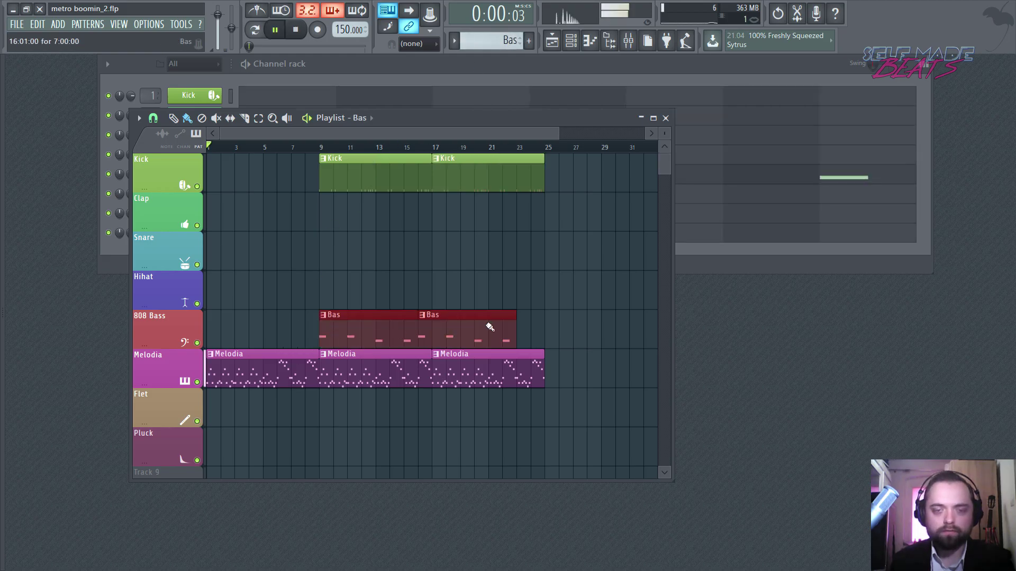
pyautogui.rightClick(483, 331)
pyautogui.click(456, 326)
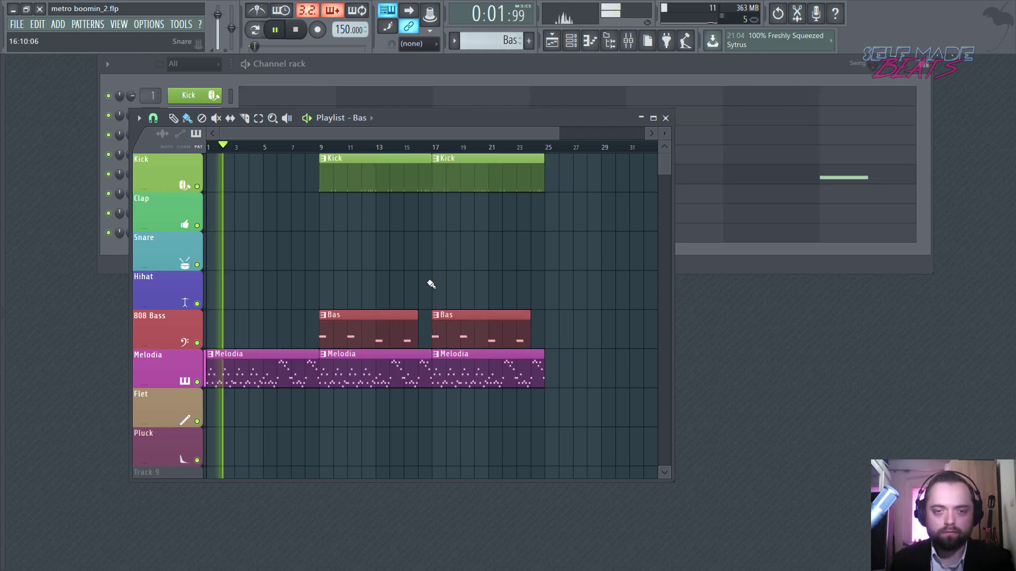
pyautogui.moveTo(508, 300)
pyautogui.mouseDown()
pyautogui.moveTo(398, 328)
pyautogui.moveTo(430, 320)
pyautogui.mouseUp()
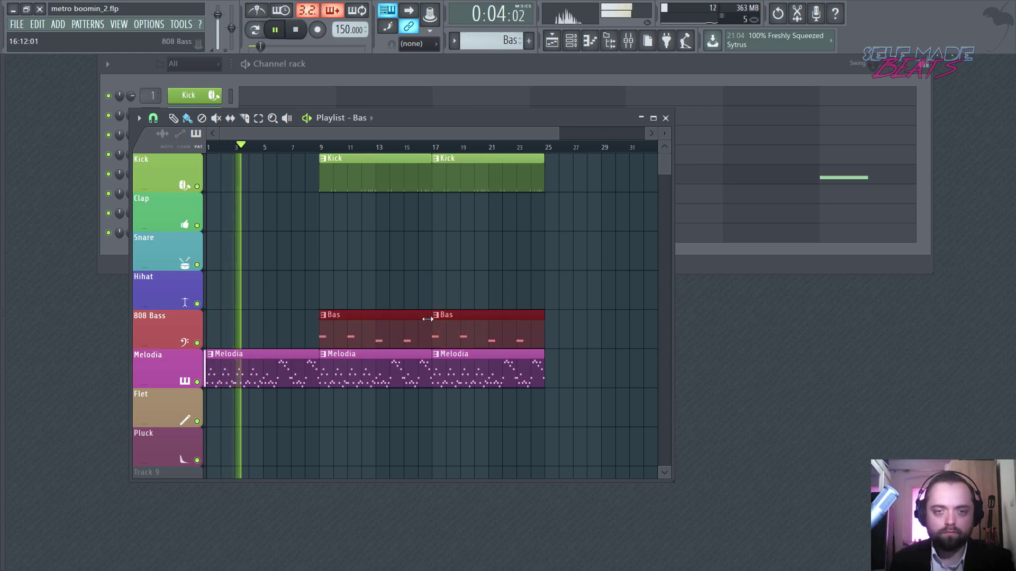
pyautogui.keyDown('ctrl'); pyautogui.click(434, 240); pyautogui.keyUp('ctrl')
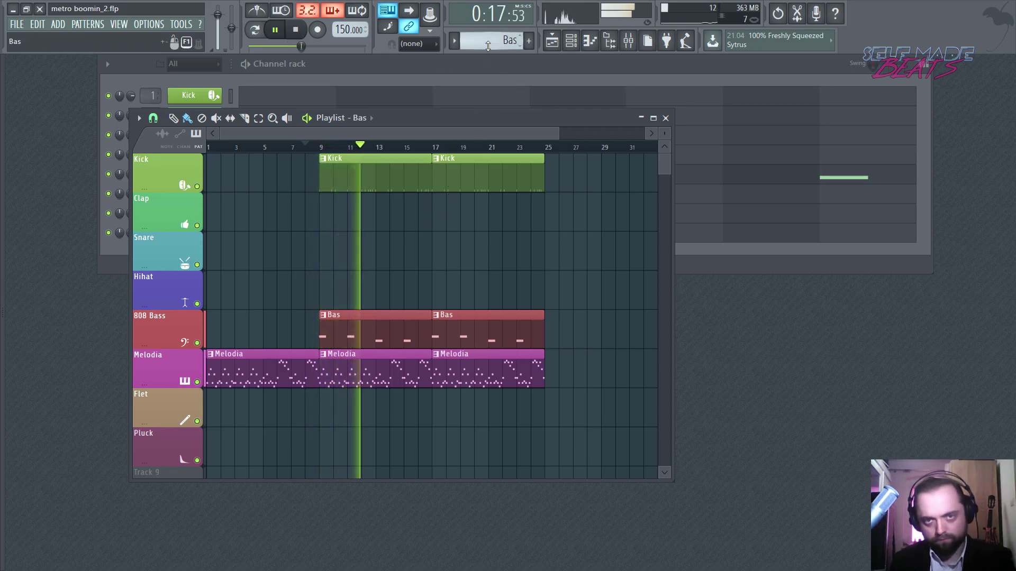
# Trim the first Kick clip so it ends just after the start of bar 16, and preview the transition from bar 15
pyautogui.moveTo(481, 33); pyautogui.dragTo(481, 46)
pyautogui.scroll(6, 455, 175)
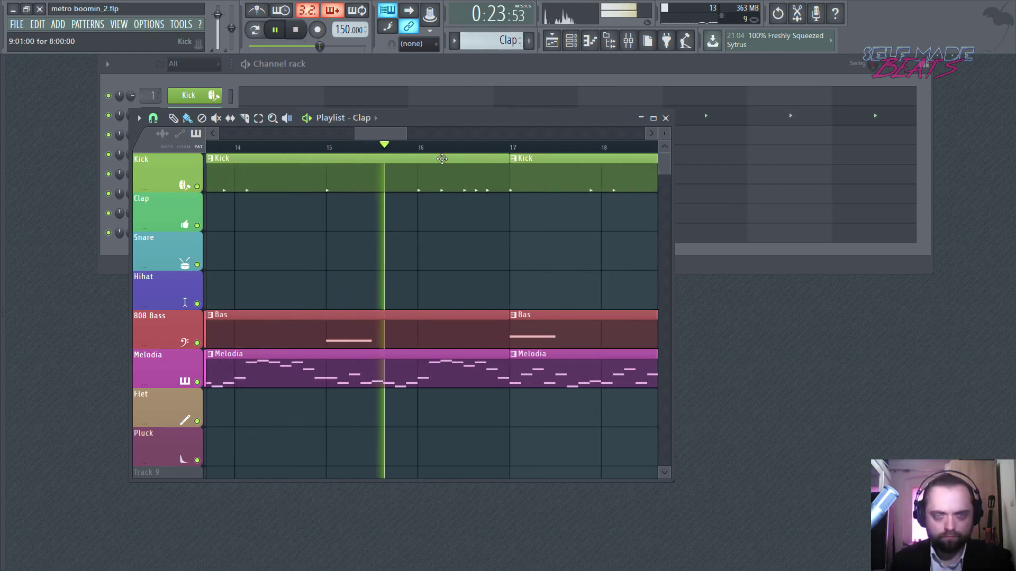
pyautogui.press('space')
pyautogui.moveTo(506, 179); pyautogui.dragTo(420, 203)
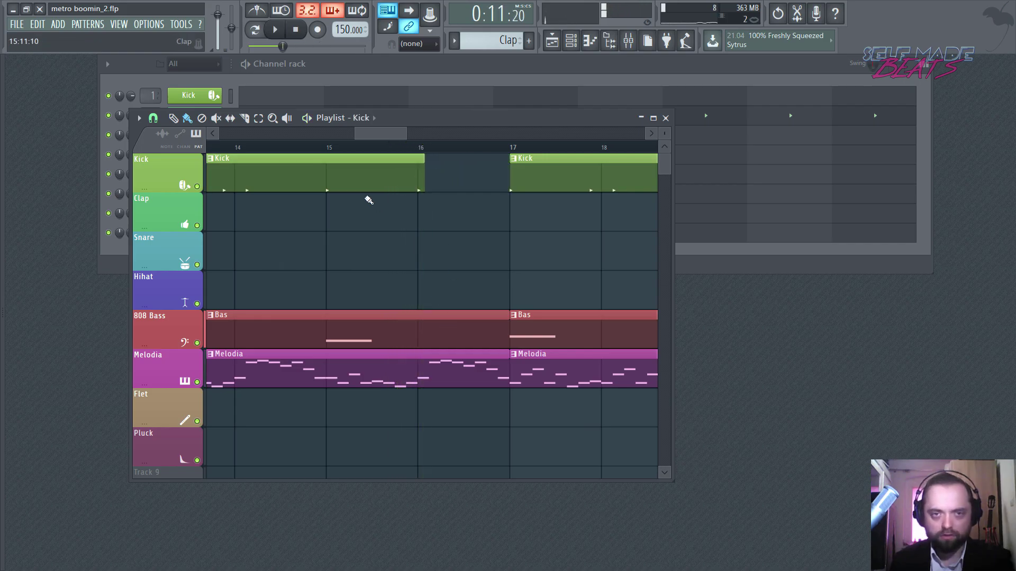
pyautogui.click(320, 147)
pyautogui.press('space')
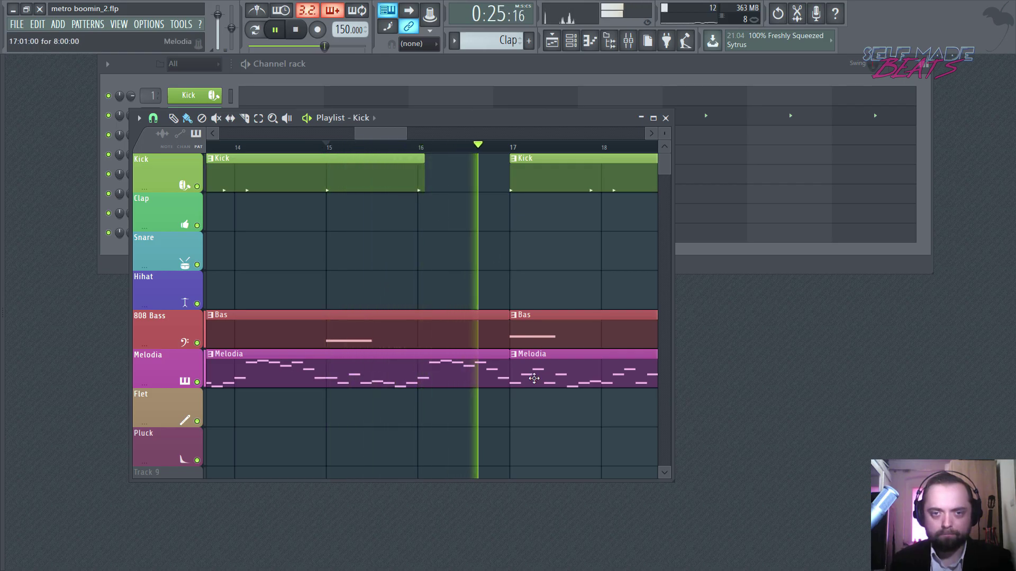
pyautogui.press('space')
pyautogui.scroll(-6, 421, 161)
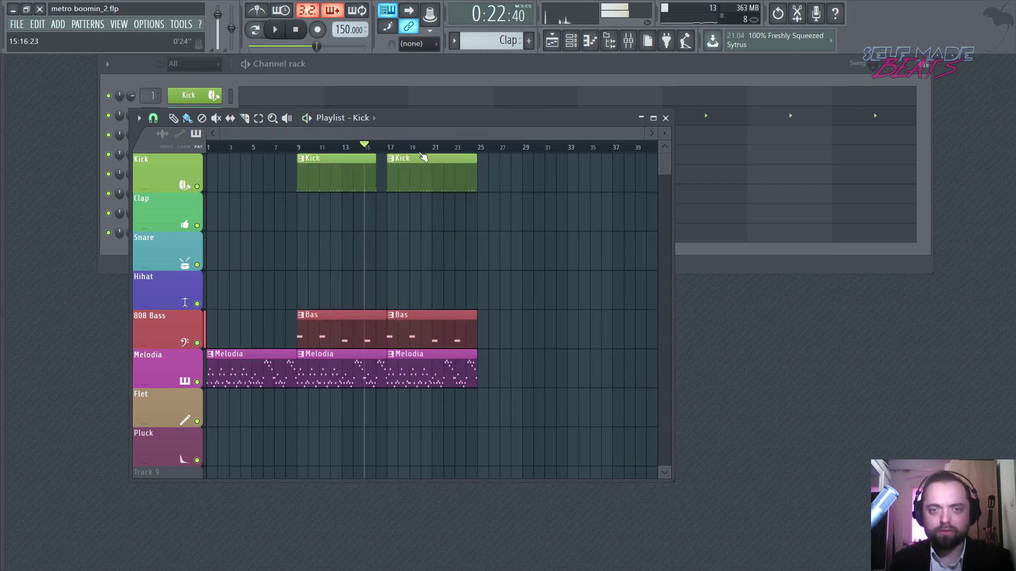
pyautogui.scroll(3, 415, 150)
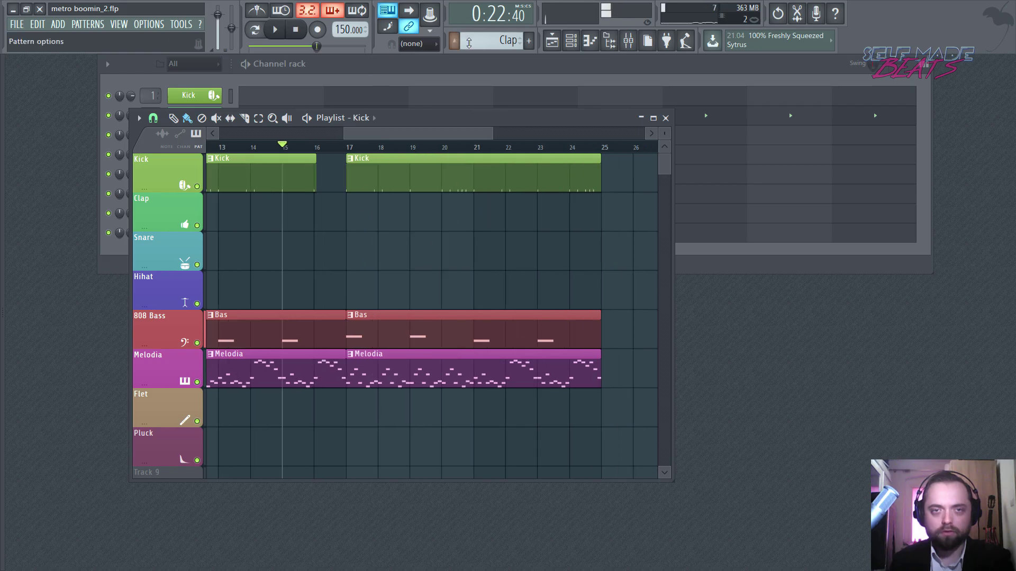
pyautogui.click(358, 219)
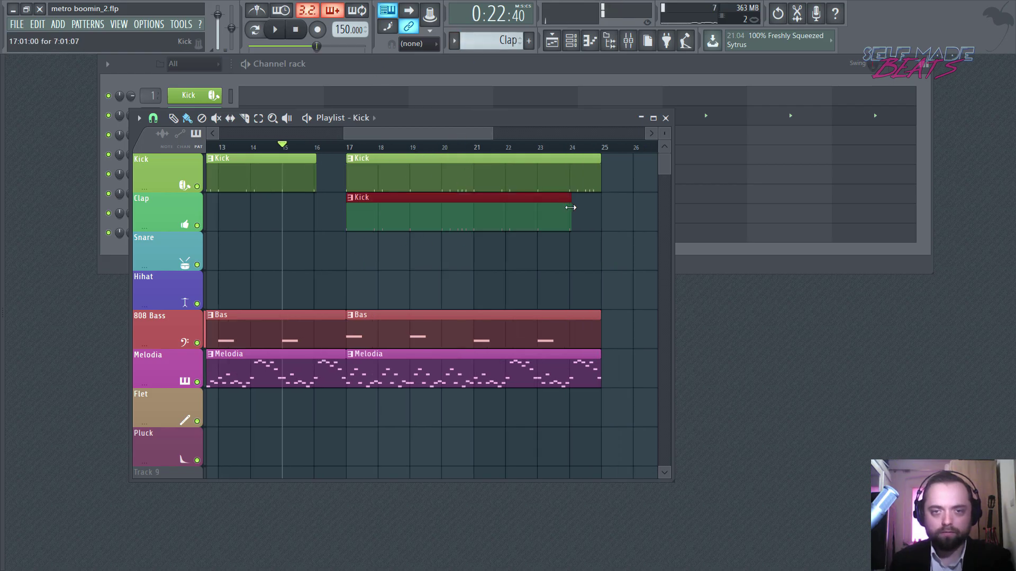
pyautogui.moveTo(570, 207); pyautogui.dragTo(610, 216)
pyautogui.rightClick(597, 210)
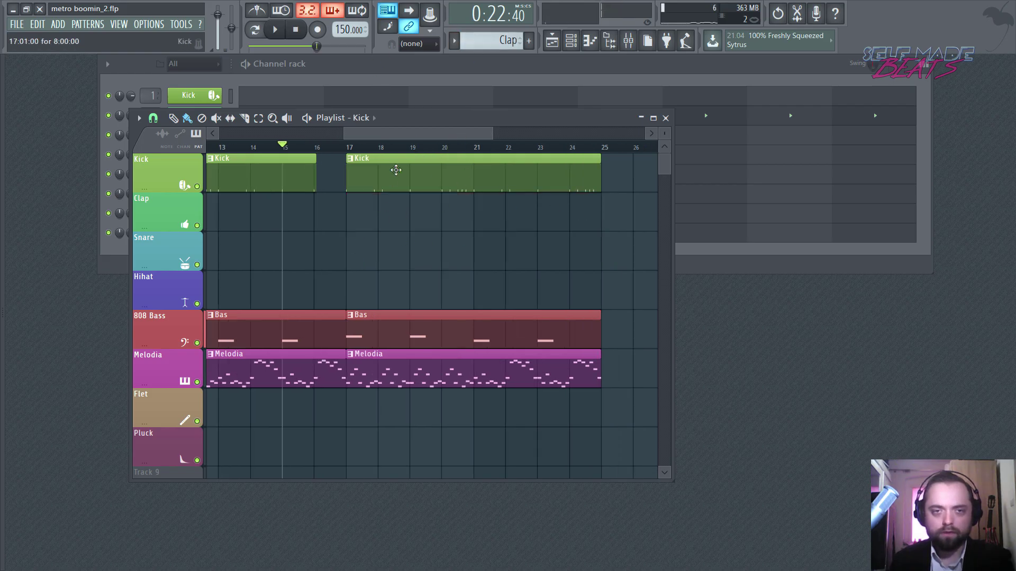
# Place Clap, Snare and Hihat pattern clips on their matching tracks at bar 17, and resume playback
pyautogui.click(354, 219)
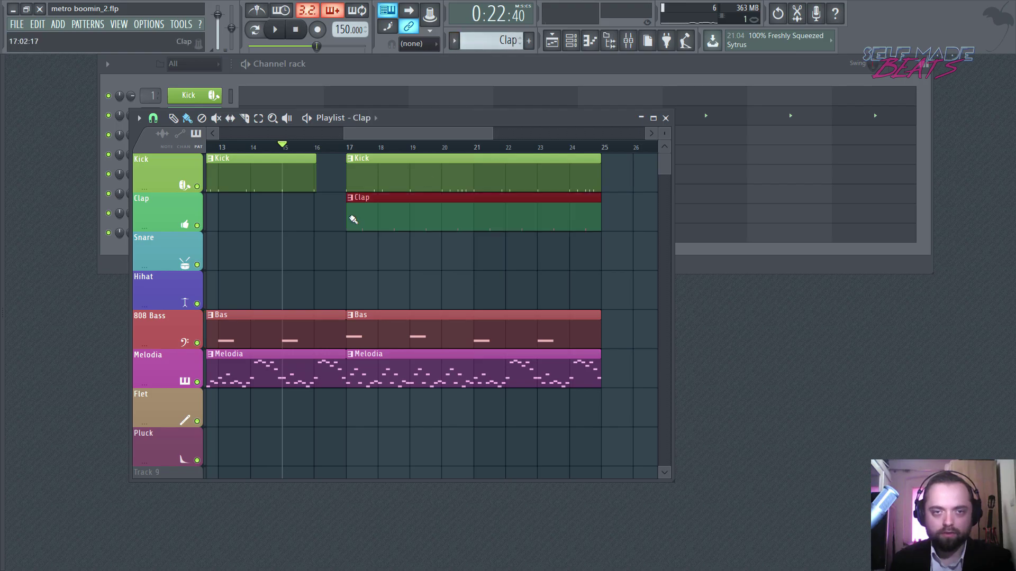
pyautogui.scroll(-1, 482, 45)
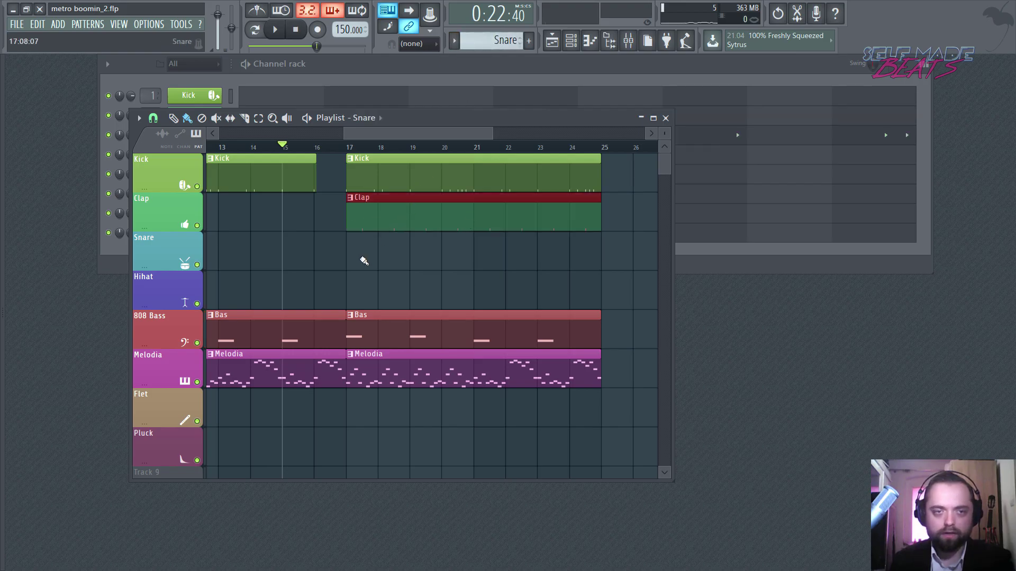
pyautogui.click(364, 261)
pyautogui.scroll(-1, 489, 40)
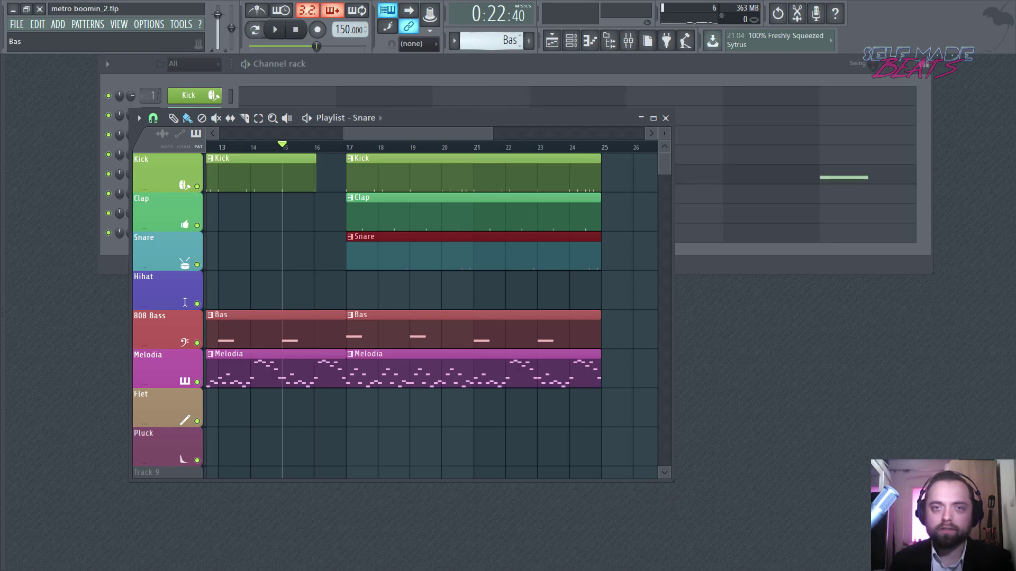
pyautogui.scroll(-1, 481, 50)
pyautogui.click(364, 290)
pyautogui.press('space')
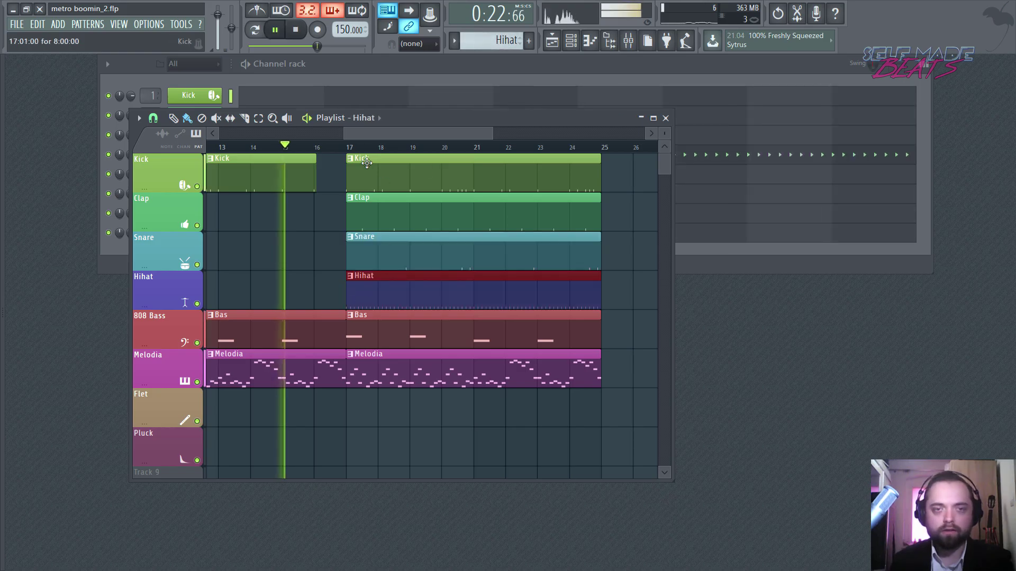
# Duplicate all the clips of the bar 17 section three times, continuing the arrangement at bars 25, 33 and 41
pyautogui.scroll(-4, 372, 142)
pyautogui.scroll(-4, 385, 153)
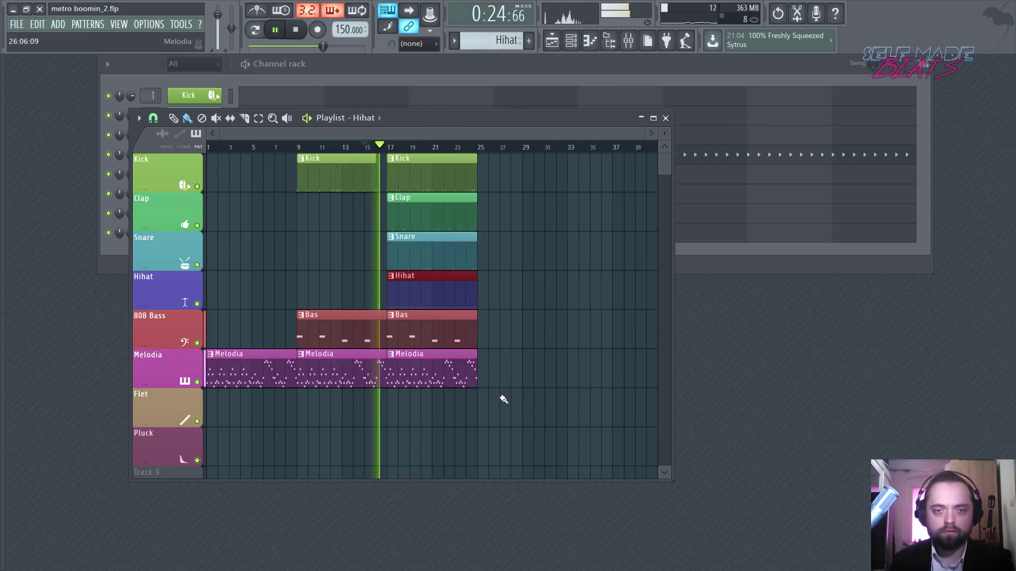
pyautogui.moveTo(504, 426); pyautogui.dragTo(439, 156)
pyautogui.hotkey('ctrl', 'b')
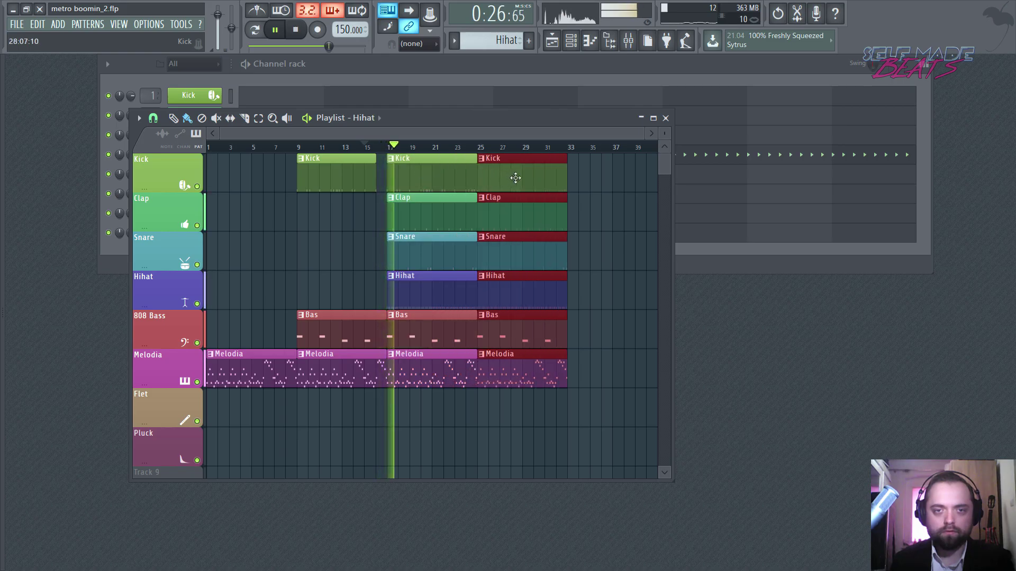
pyautogui.hotkey('ctrl', 'b')
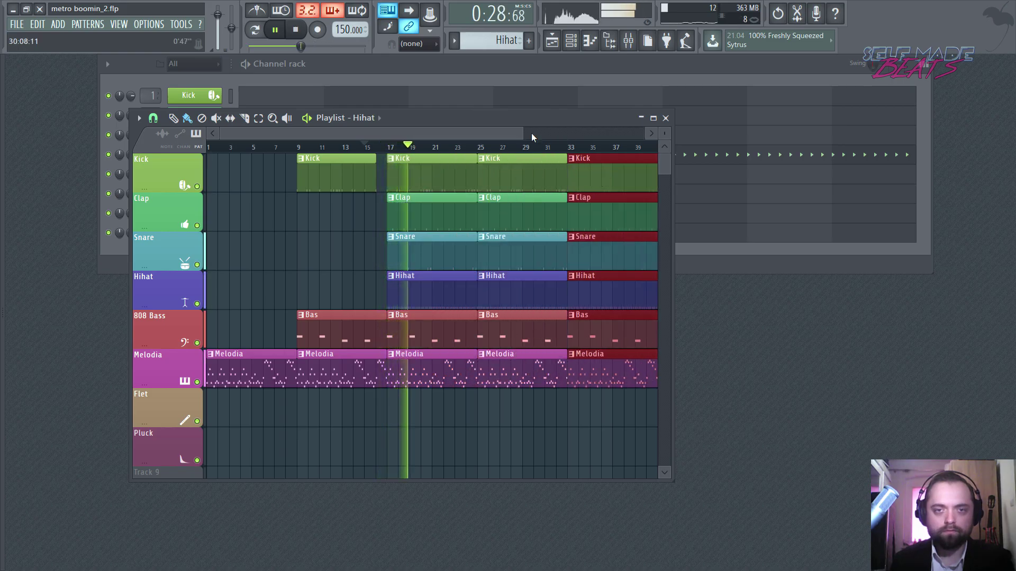
pyautogui.scroll(-3, 529, 174)
pyautogui.hotkey('ctrl', 'b')
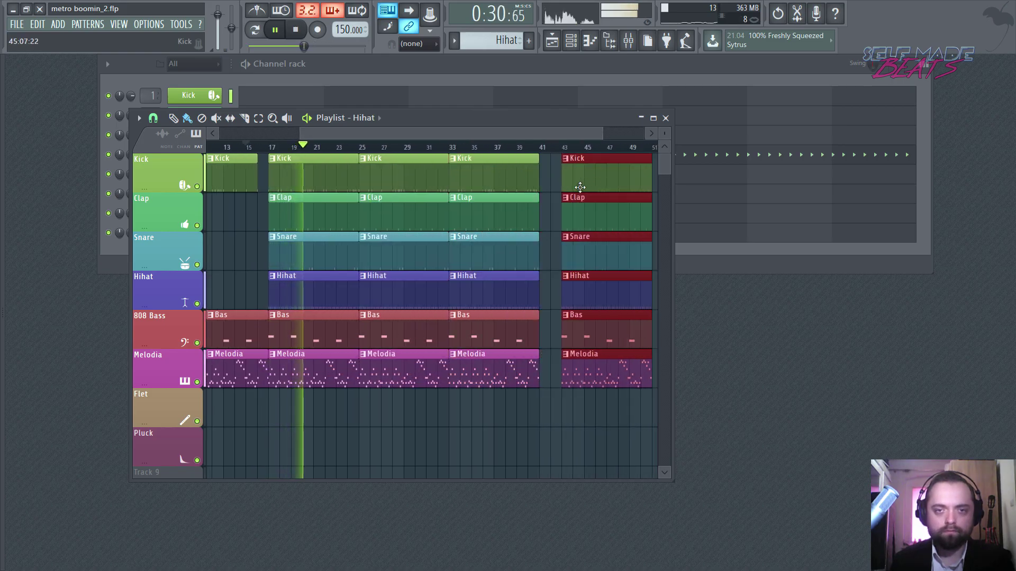
# Place a Pluck pattern clip on the Flet track at bar 25, and stop playback
pyautogui.moveTo(492, 41); pyautogui.dragTo(492, 21)
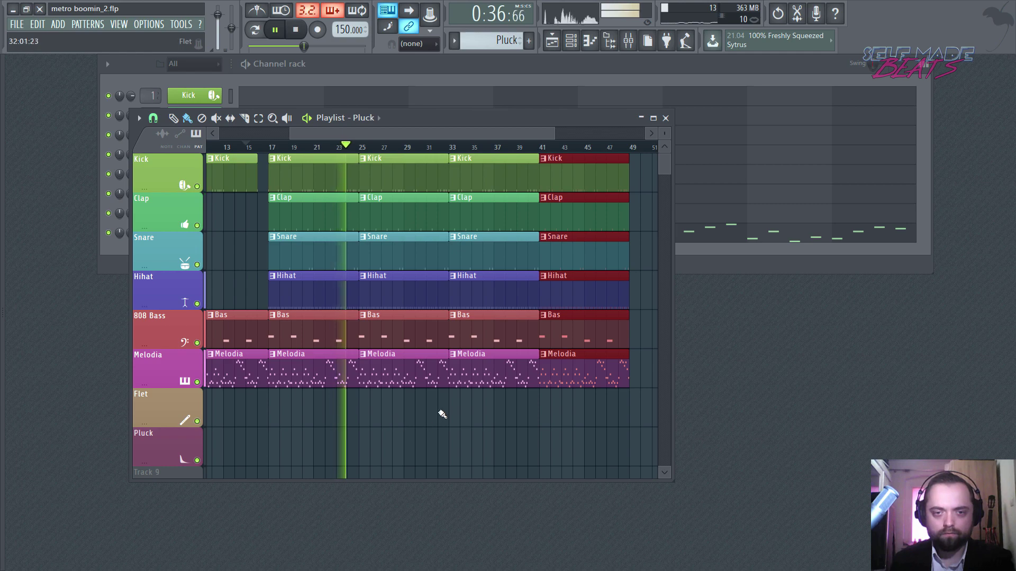
pyautogui.click(359, 407)
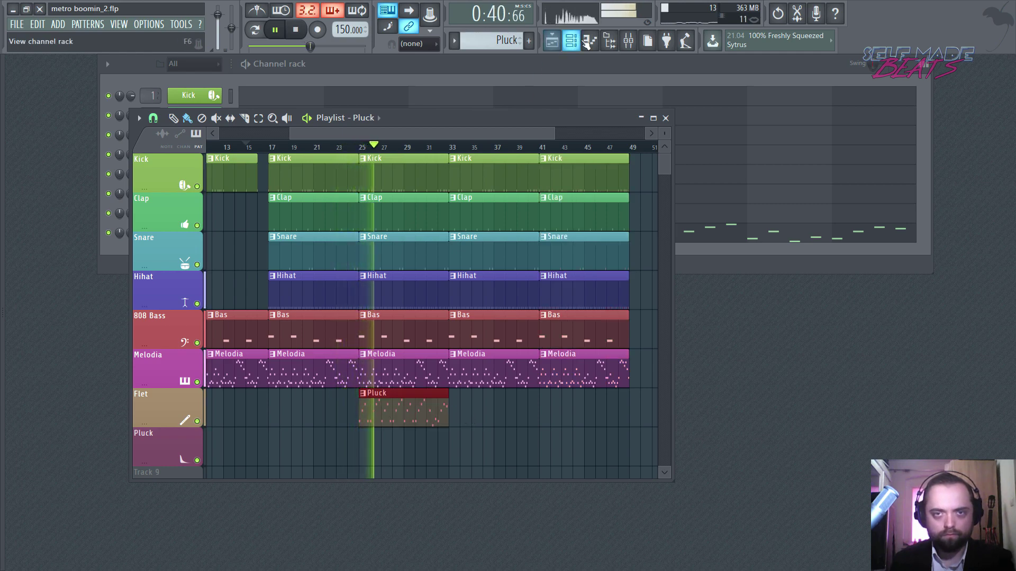
pyautogui.press('space')
# Lower the Pluck mixer channel's volume to about -13.8 dB
pyautogui.press('F9')
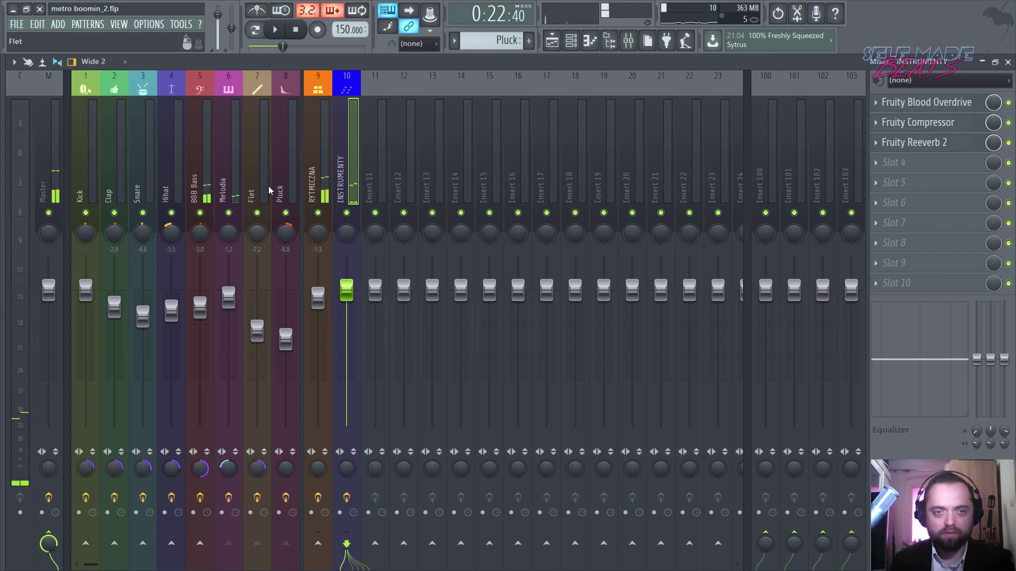
pyautogui.click(289, 258)
pyautogui.moveTo(285, 339); pyautogui.dragTo(286, 355)
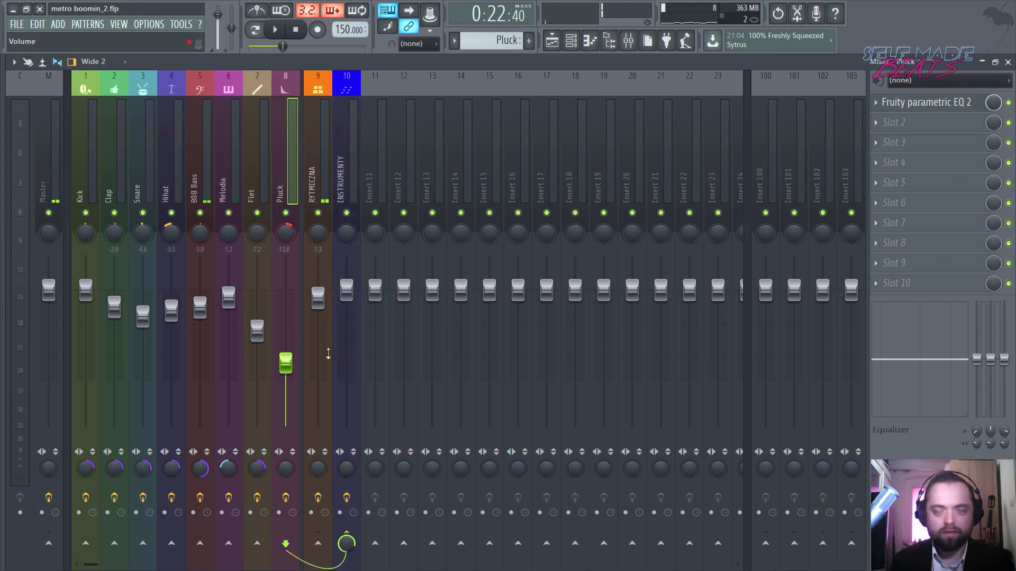
# Play the arrangement from bar 25 and lower the Pluck mixer channel's volume to about -21.2 dB
pyautogui.press('space')
pyautogui.press('F9')
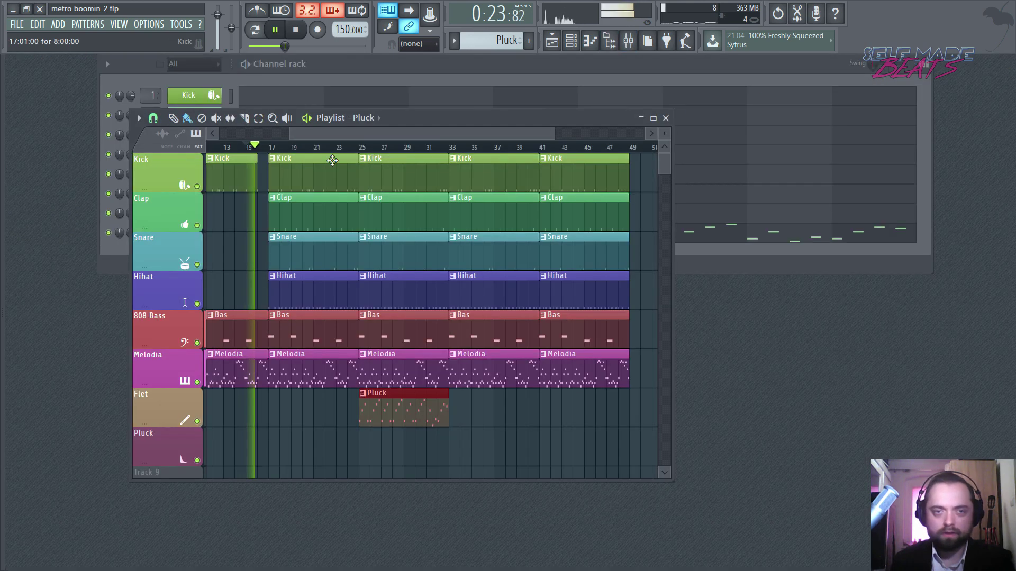
pyautogui.click(362, 148)
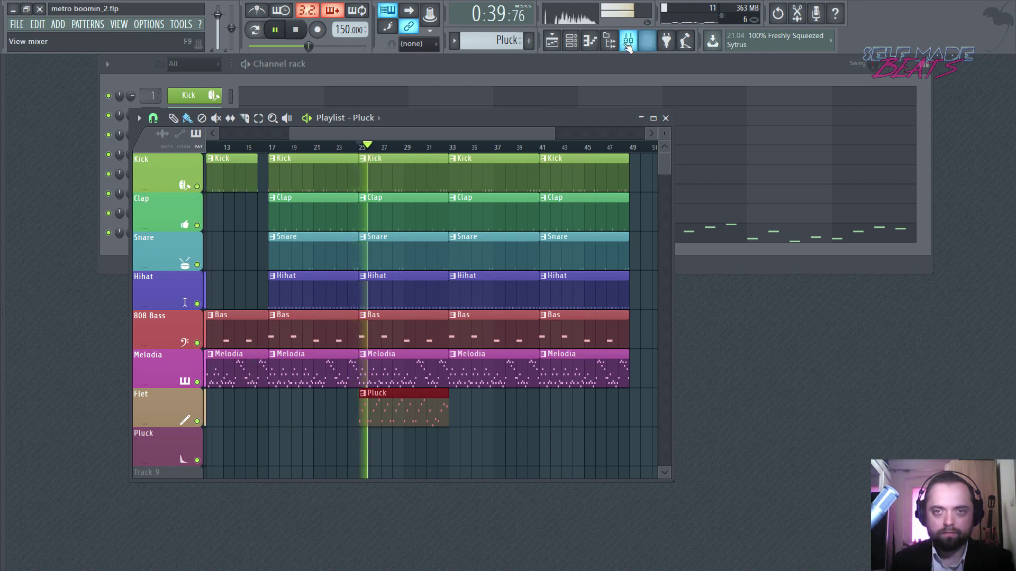
pyautogui.click(628, 41)
pyautogui.press('space')
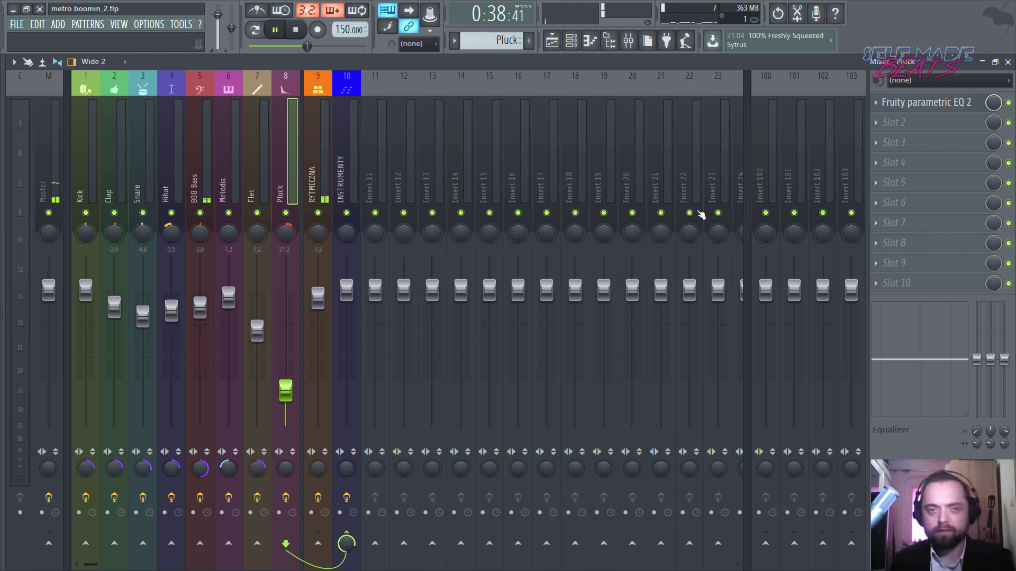
# Duplicate the Pluck clip to bars 33 and 41 during playback, and place Flet pattern clips on the Pluck track at the same bars
pyautogui.press('space')
pyautogui.press('F9')
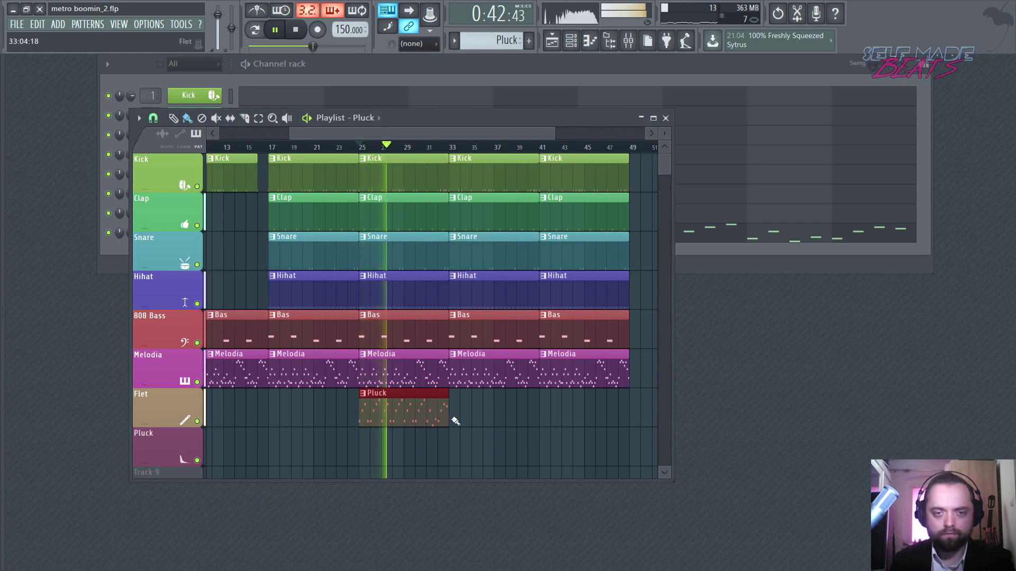
pyautogui.hotkey('ctrl', 'b')
pyautogui.hotkey('ctrl', 'b')
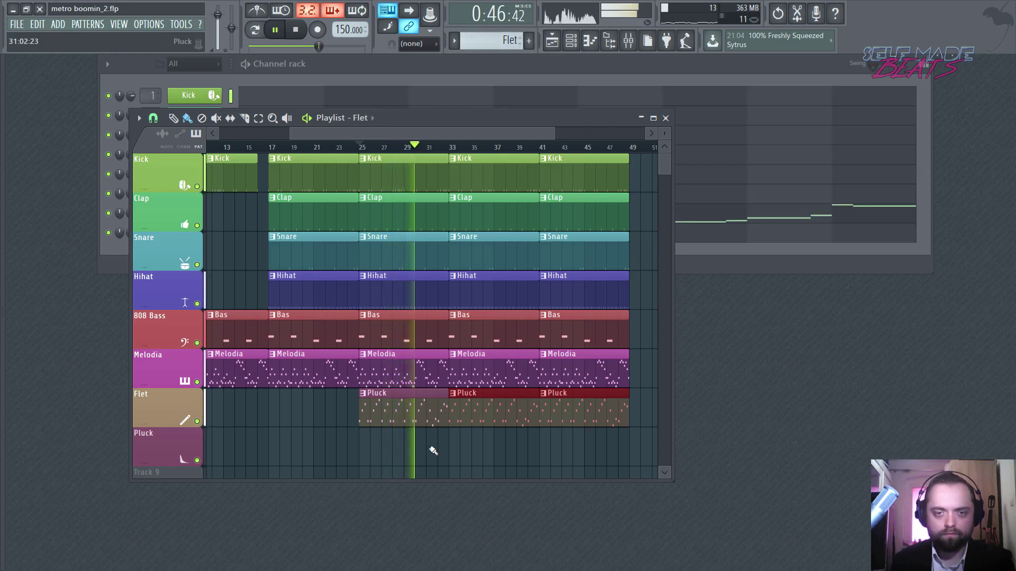
pyautogui.moveTo(456, 449); pyautogui.dragTo(548, 449)
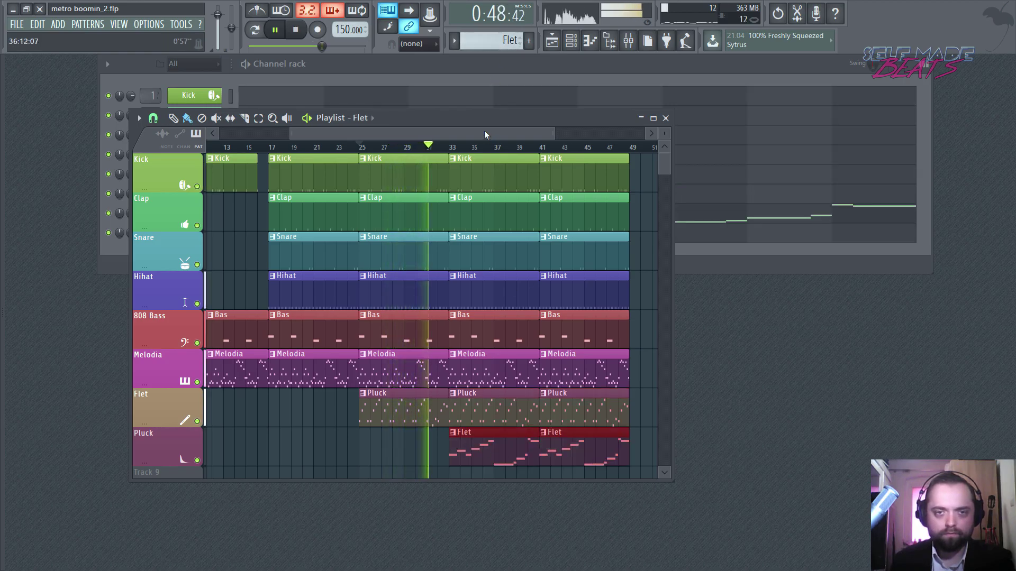
# Stop playback and lower the Flet mixer channel's volume to about -10.7 dB
pyautogui.scroll(-2, 507, 148)
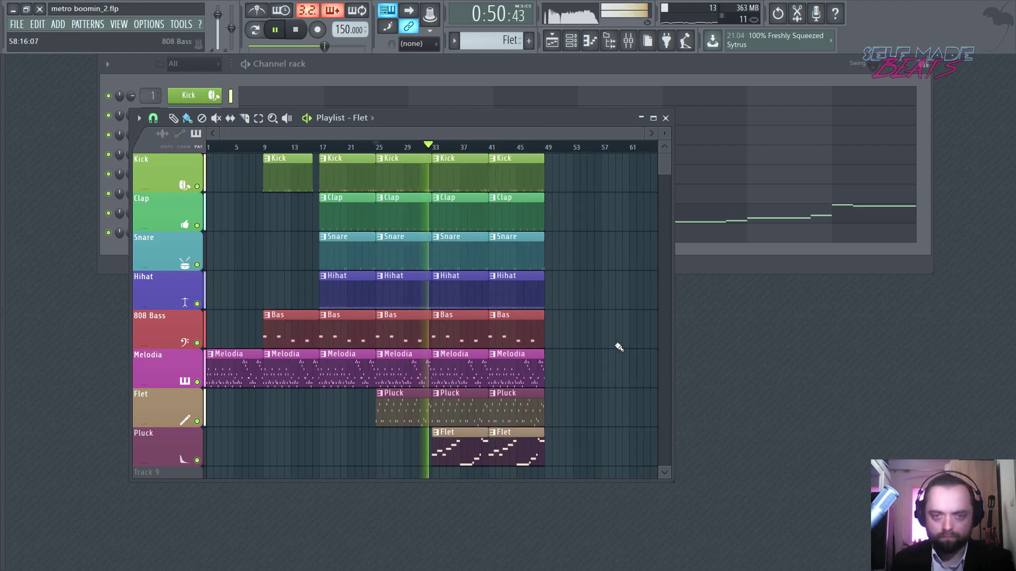
pyautogui.scroll(-3, 618, 346)
pyautogui.scroll(-1, 608, 341)
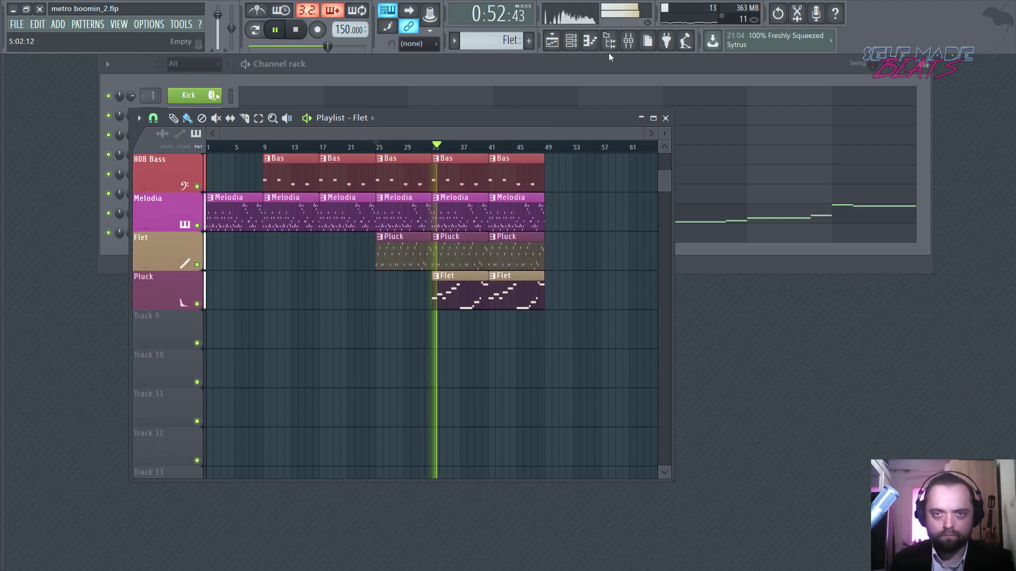
pyautogui.click(628, 41)
pyautogui.press('space')
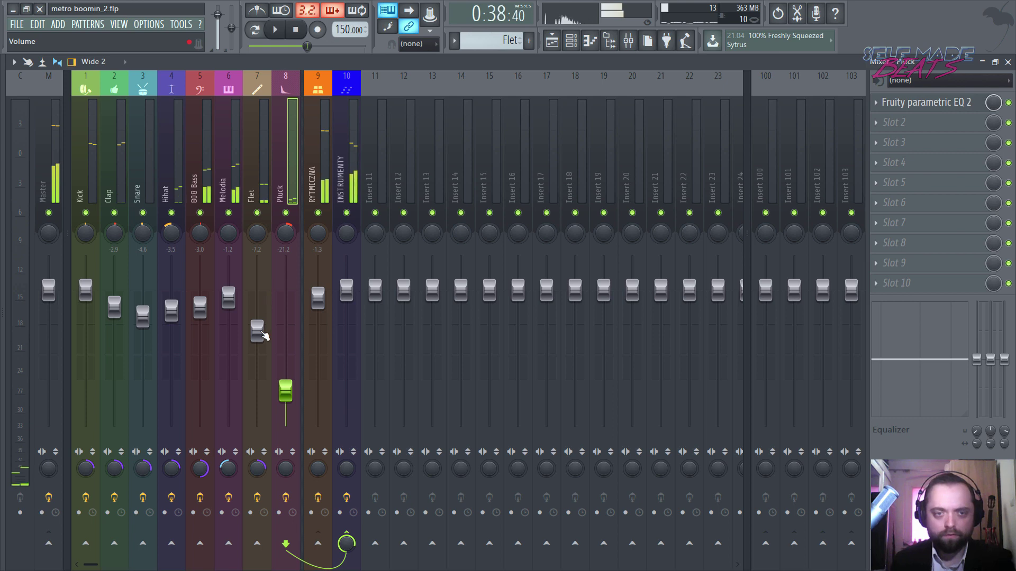
pyautogui.moveTo(257, 330); pyautogui.dragTo(260, 344)
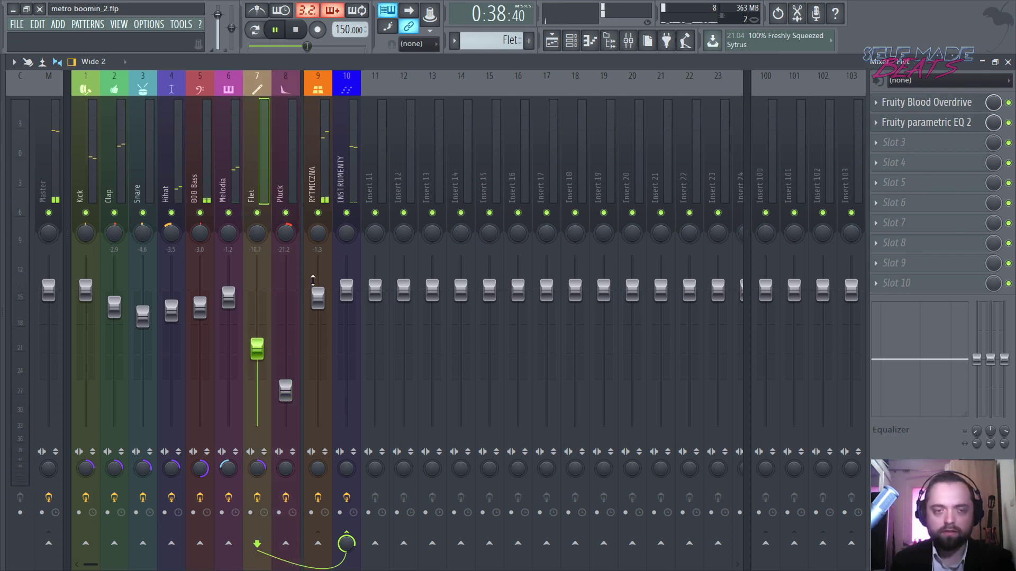
# Play the arrangement from bar 33 to check the Flet level, close the Playlist, and stop playback
pyautogui.press('F9')
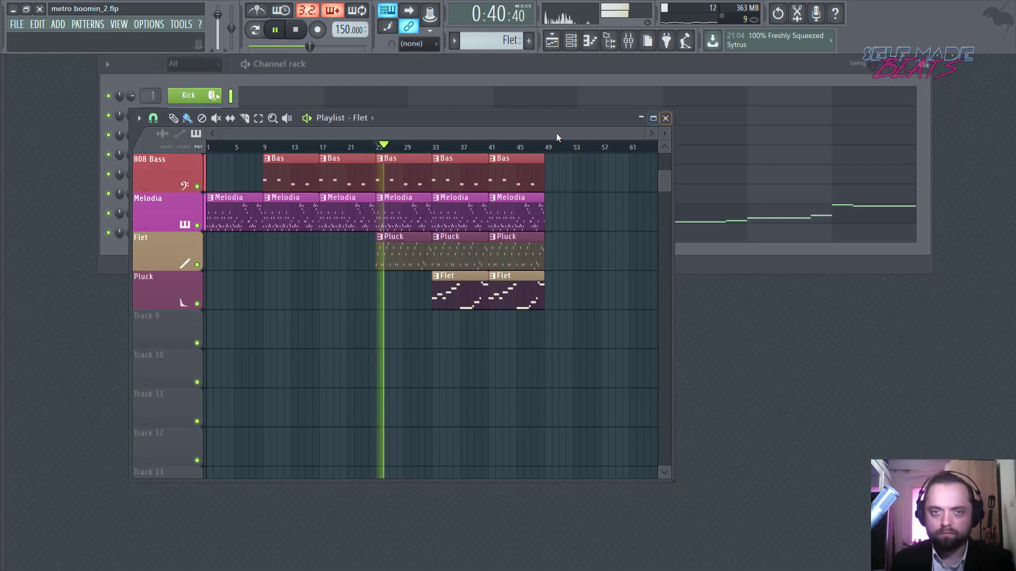
pyautogui.click(436, 148)
pyautogui.click(436, 148)
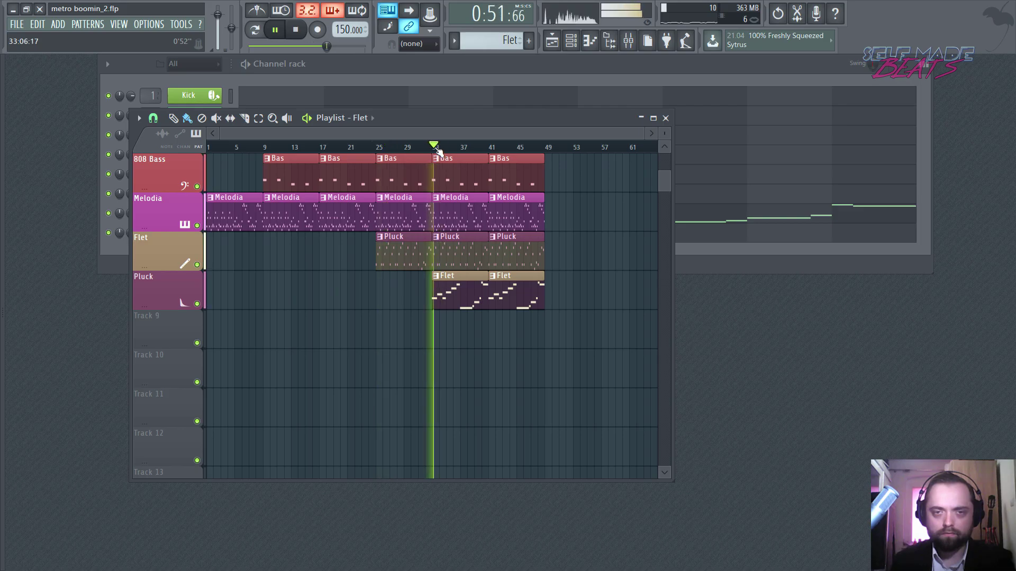
pyautogui.click(666, 117)
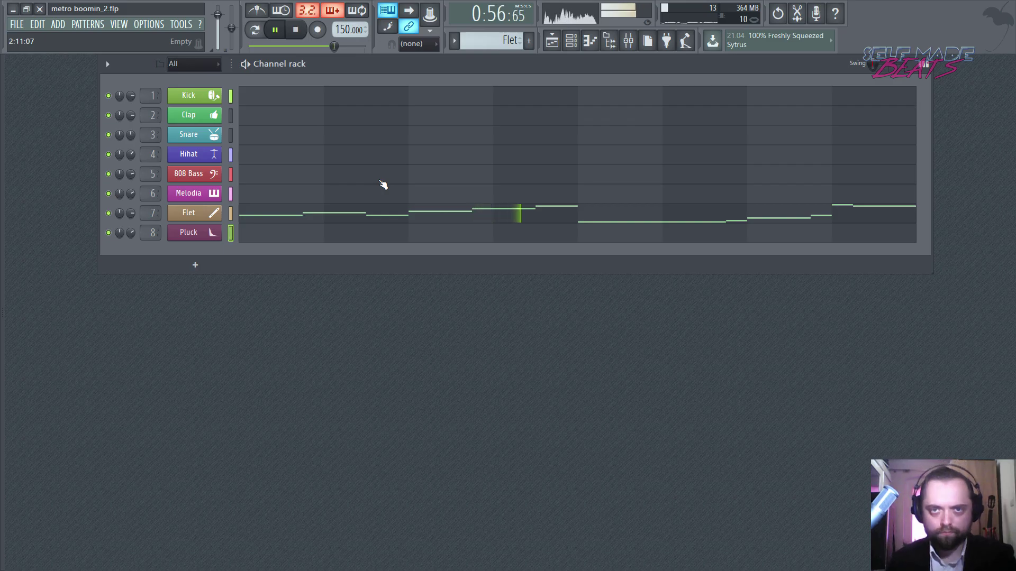
pyautogui.press('space')
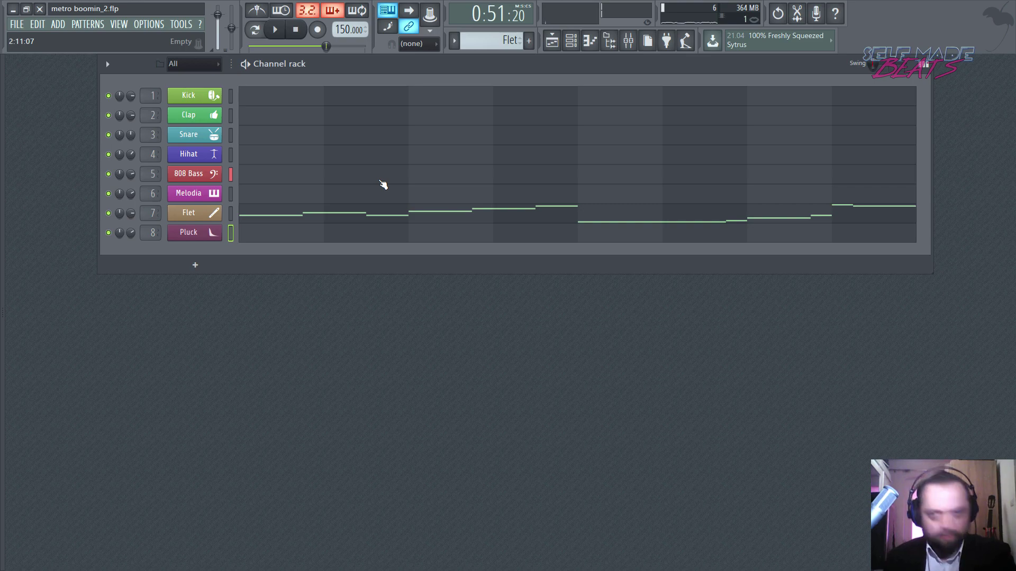
# Reopen the Playlist, play the whole arrangement from the beginning, and maximize the Playlist window
pyautogui.click(556, 42)
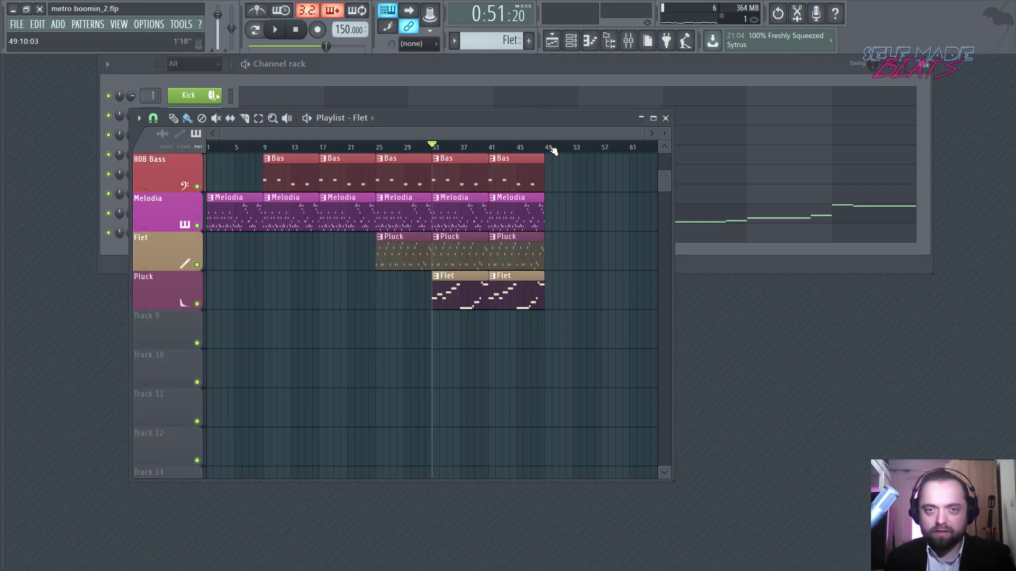
pyautogui.scroll(4, 596, 244)
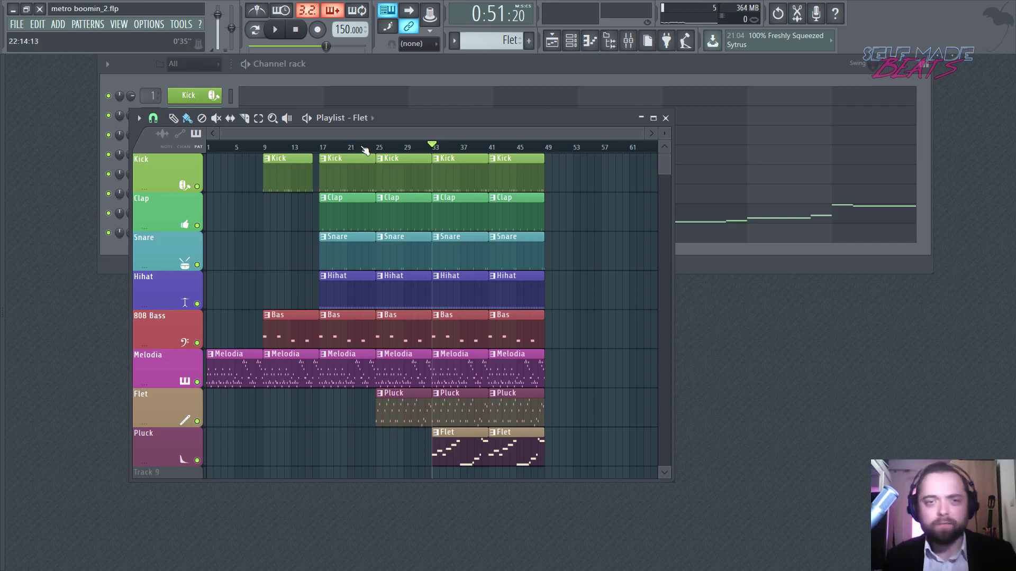
pyautogui.press('space')
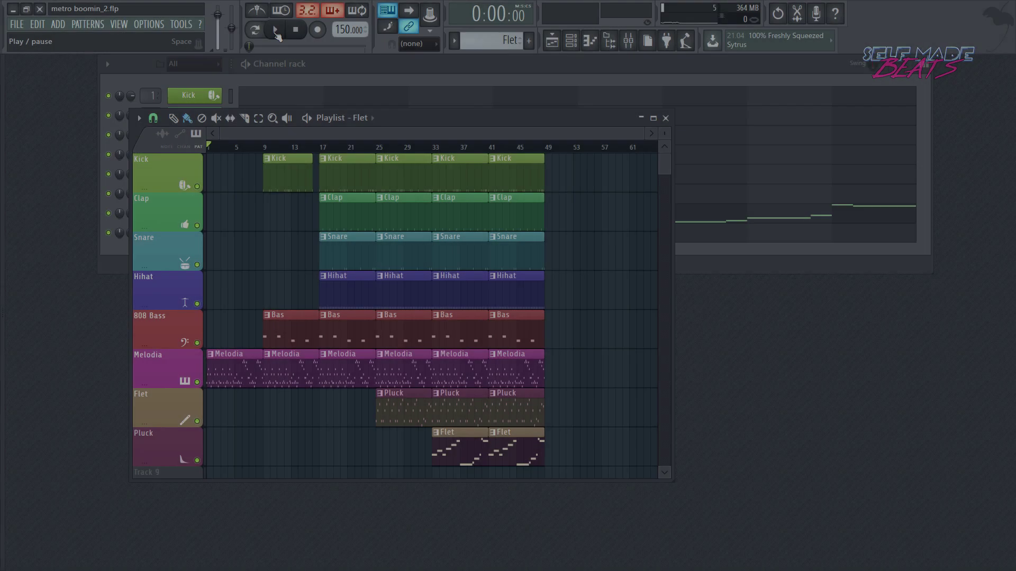
pyautogui.click(275, 29)
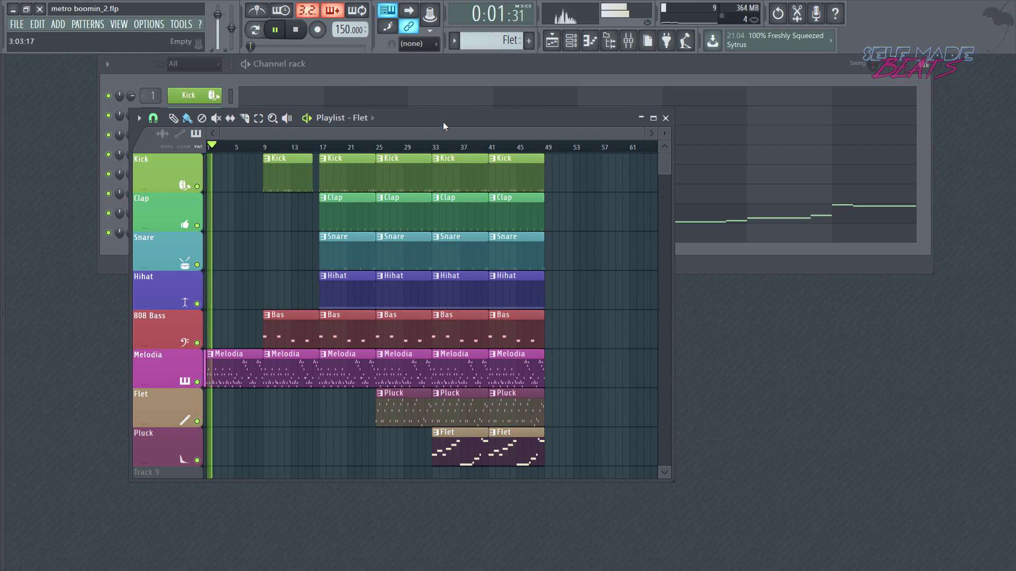
pyautogui.doubleClick(443, 122)
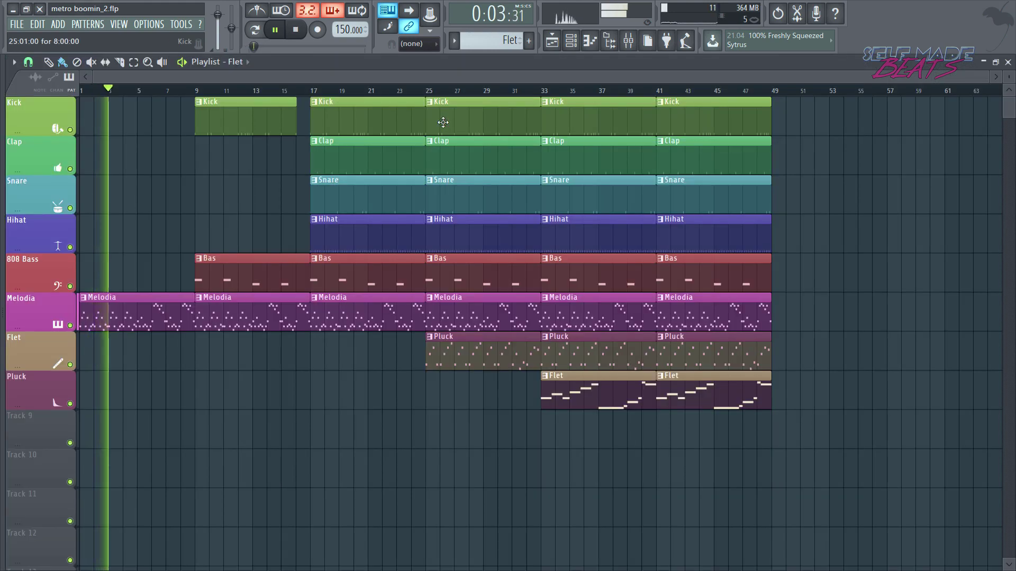